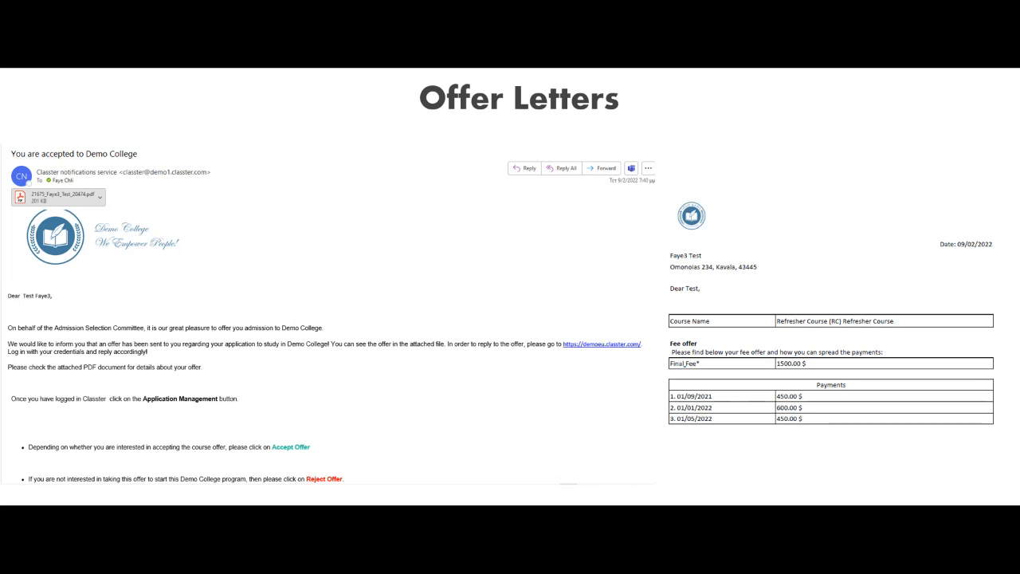
Step: Switch from the slide show to Classter in the browser and open the Faculties/Locations page of the main settings
left_click(970, 271)
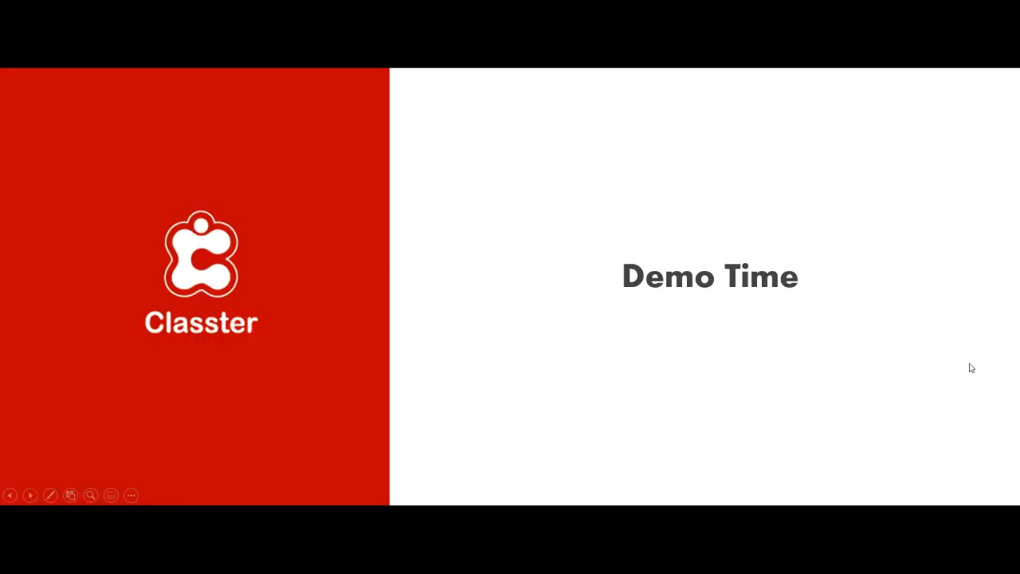
key("alt+Tab")
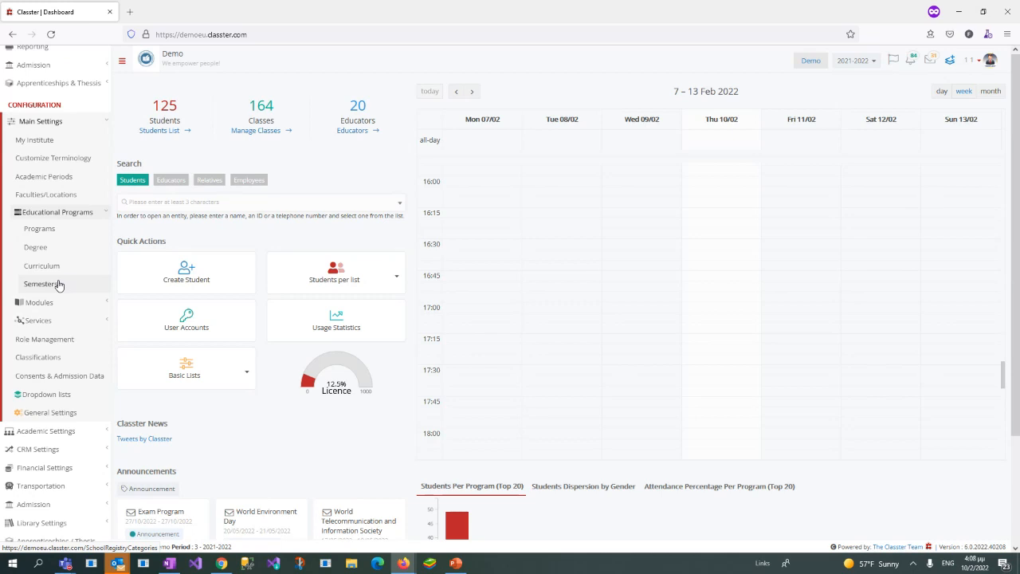
left_click(88, 200)
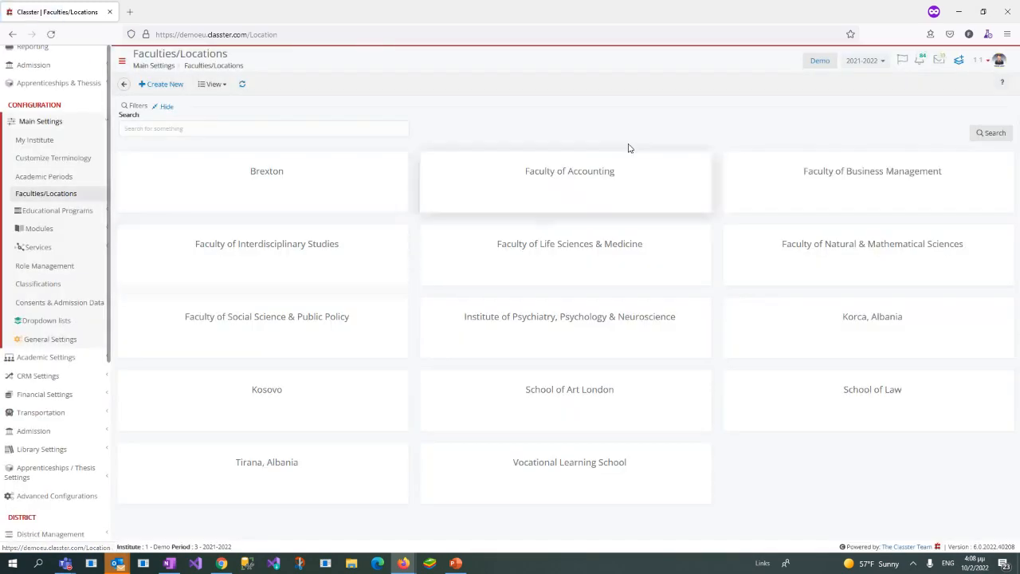
Step: View the Programs list and the Degree list of the educational programs
left_click(65, 211)
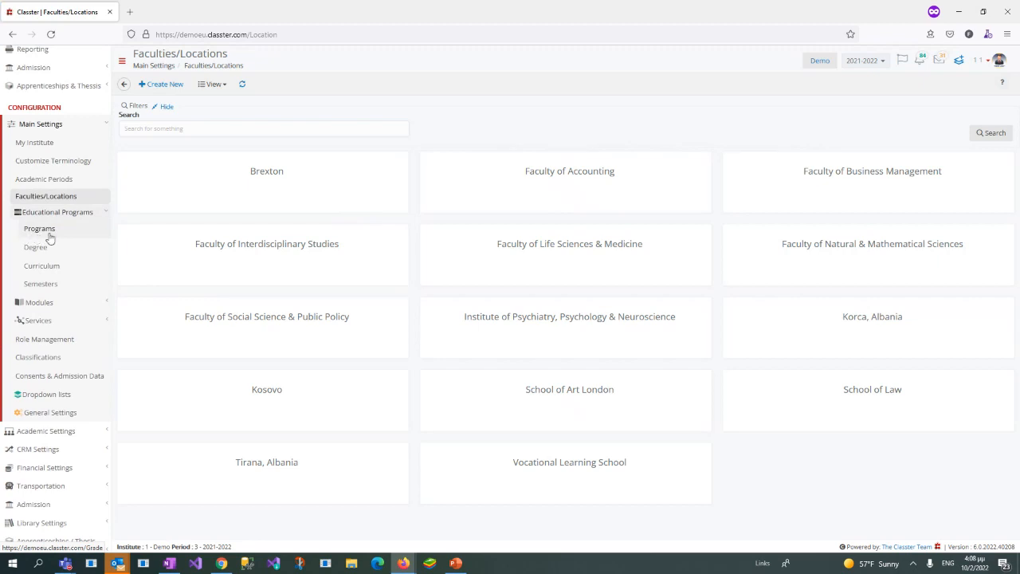
left_click(52, 234)
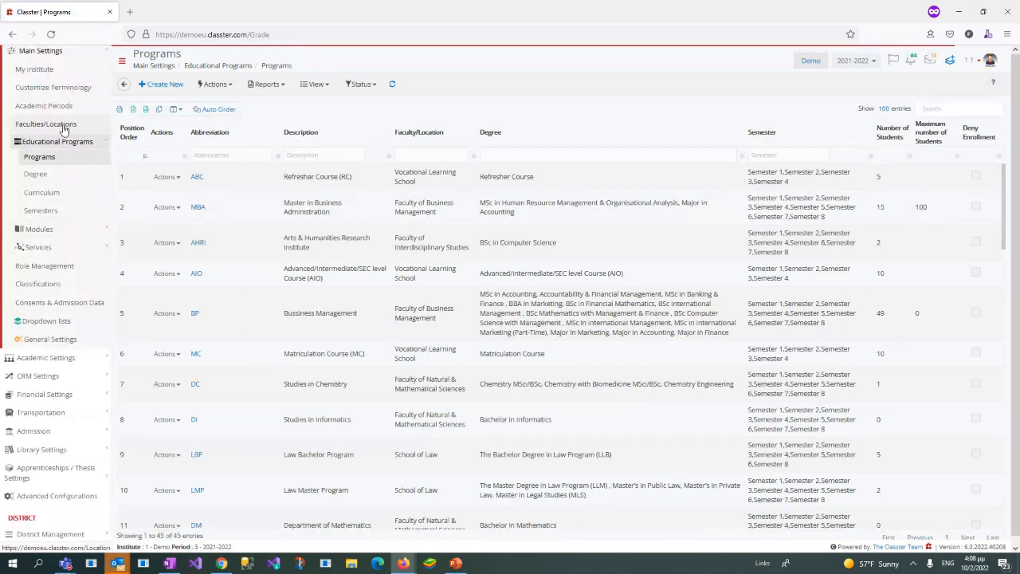
left_click(50, 181)
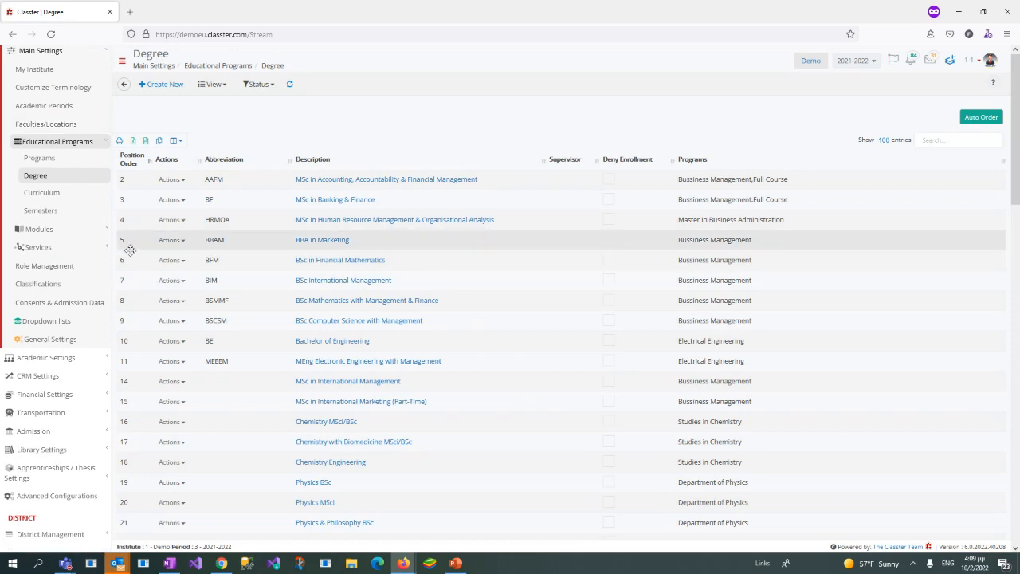
Step: Open the dropdown lists page of the Admission configuration
left_click(83, 144)
scroll(76, 141, "up", 5)
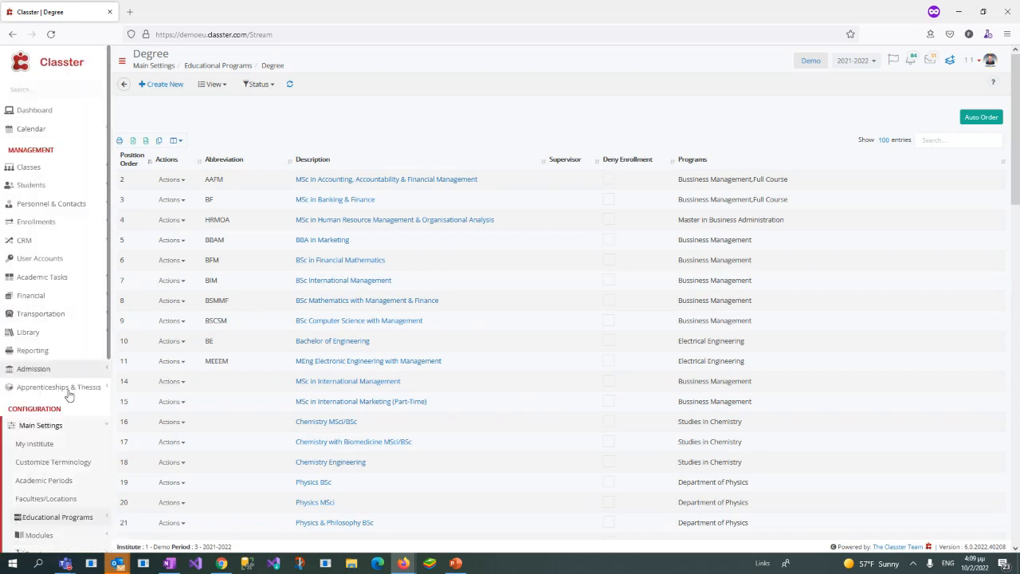
left_click(68, 423)
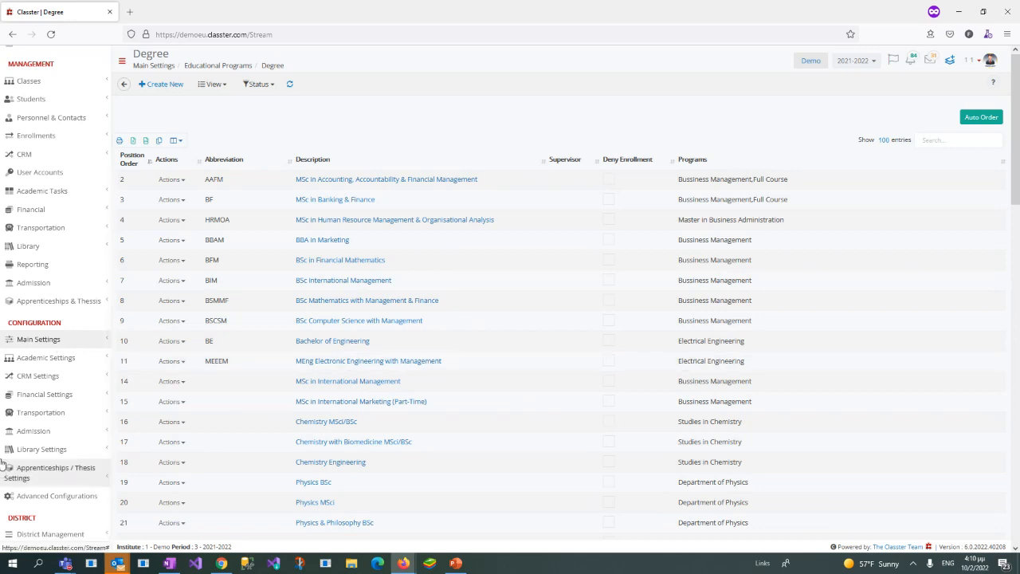
left_click(46, 434)
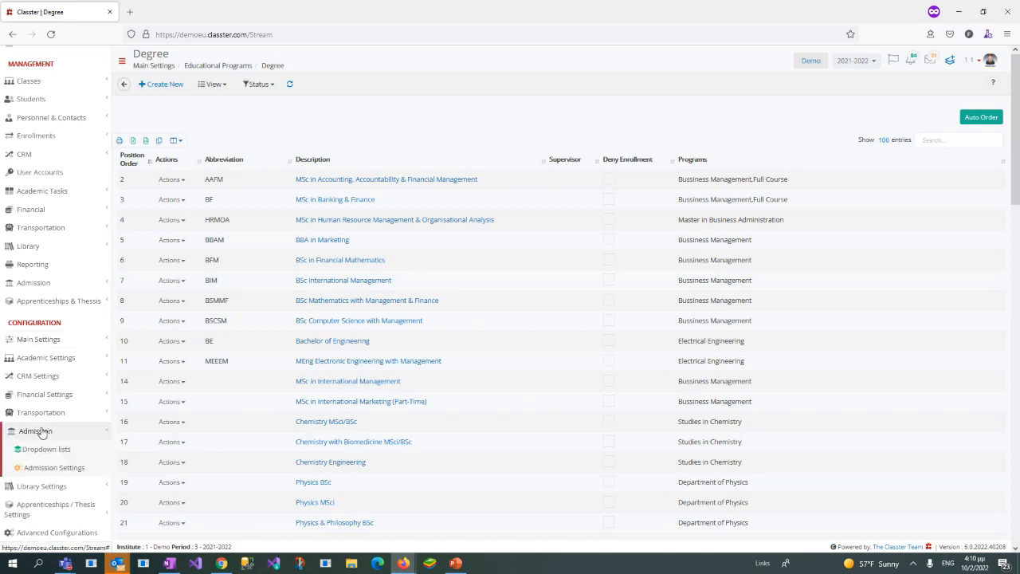
scroll(59, 427, "down", 1)
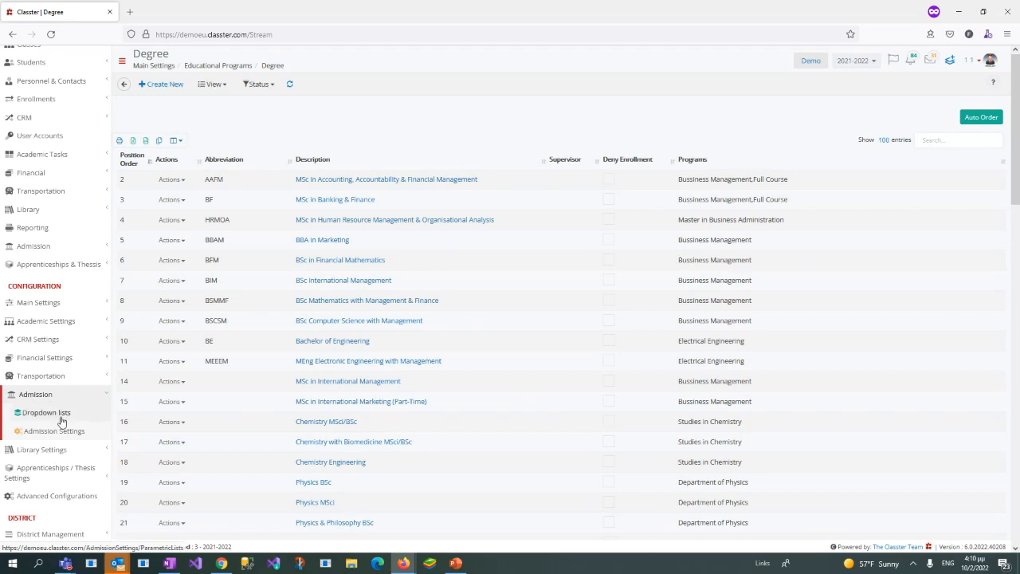
left_click(55, 413)
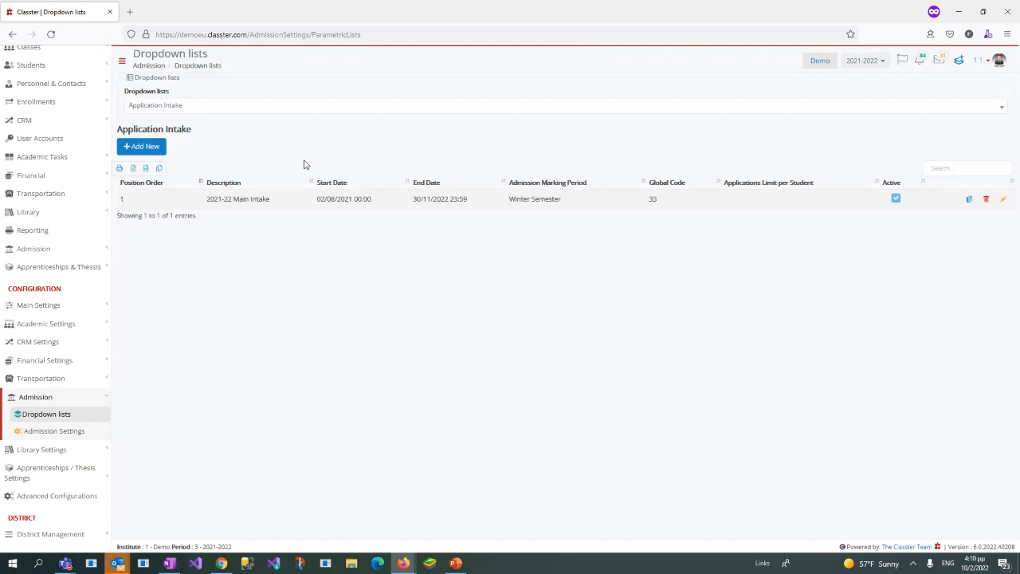
Step: Look through the available academic periods without switching to another one
left_click(852, 61)
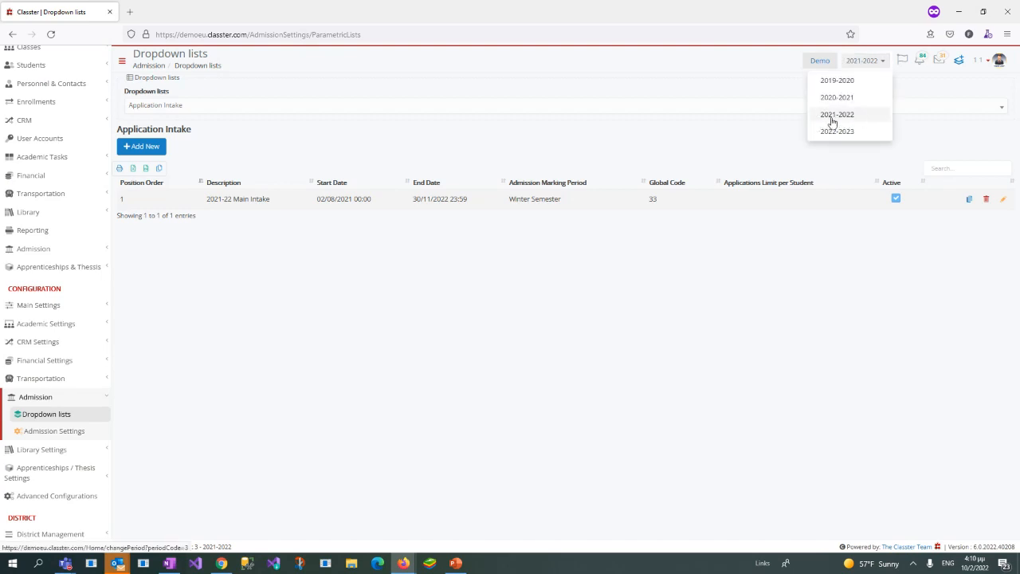
left_click(777, 131)
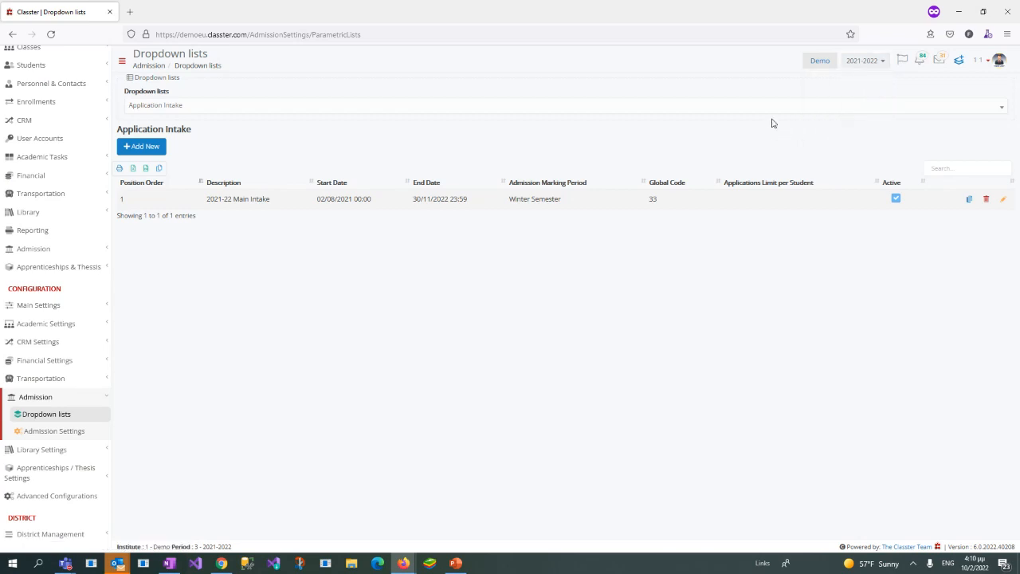
left_click(875, 63)
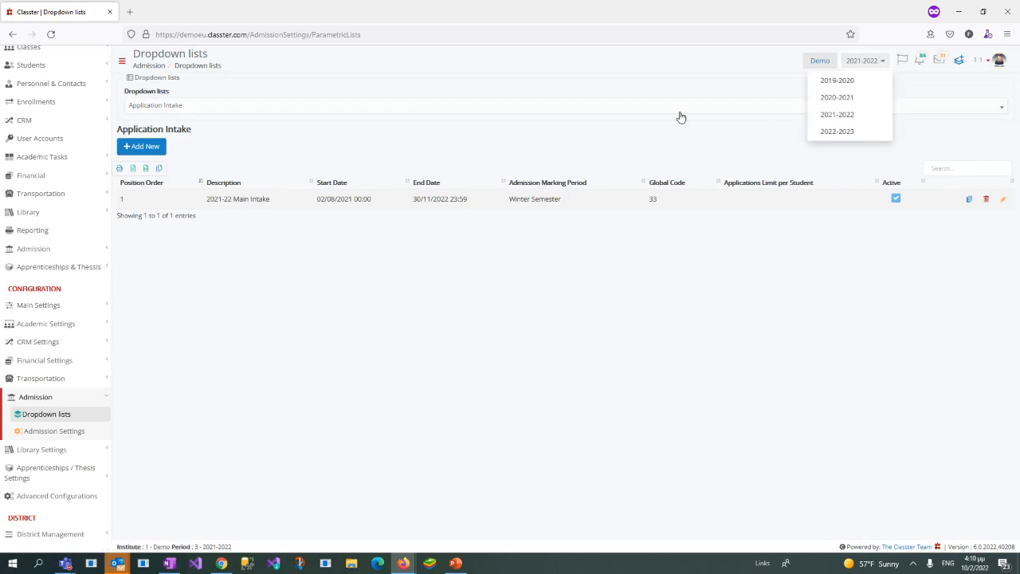
left_click(981, 135)
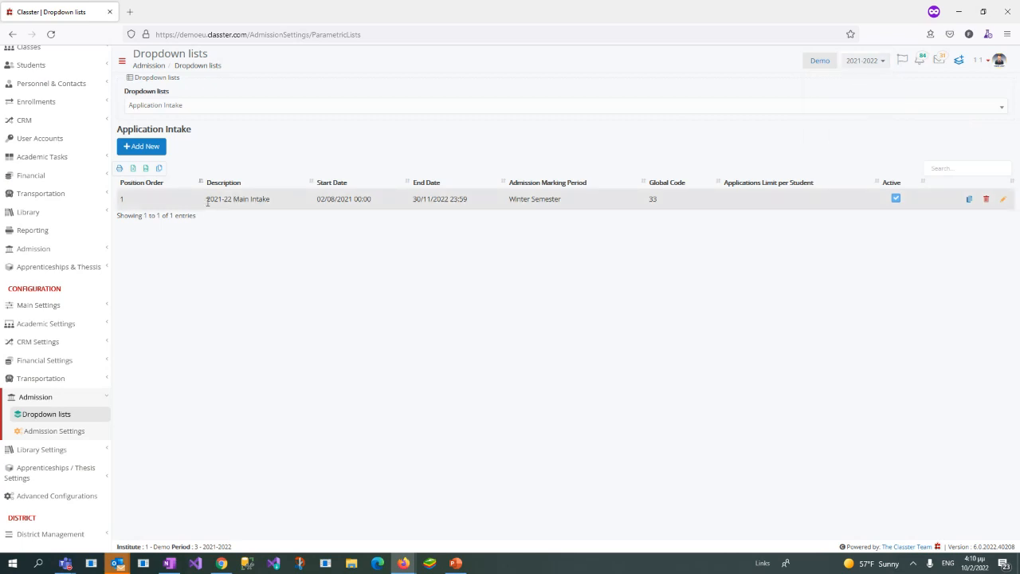
Step: Examine the description and dates of the 2021-22 Main Intake entry in the Application Intake list
left_click_drag(208, 202, 449, 200)
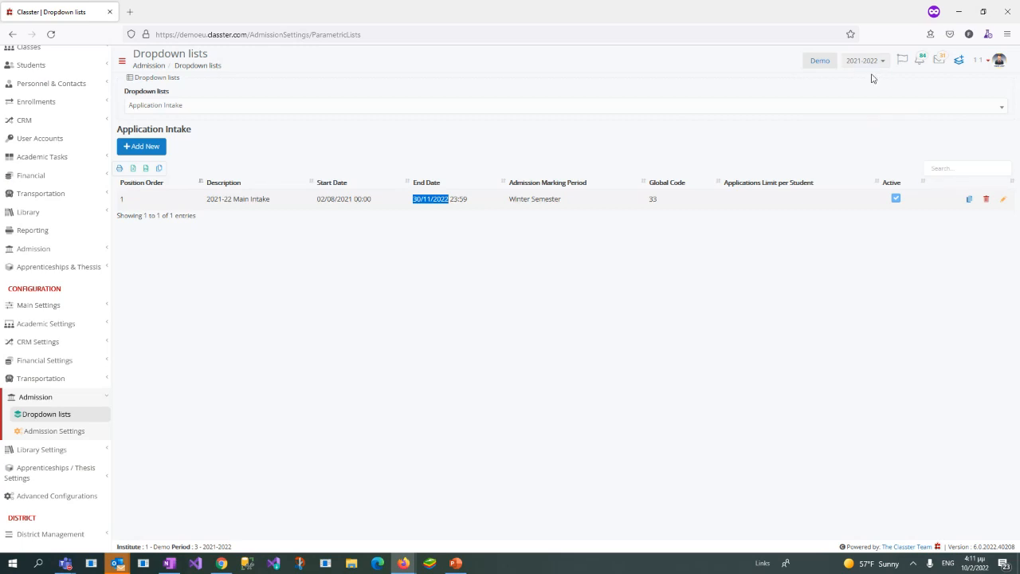
left_click(209, 199)
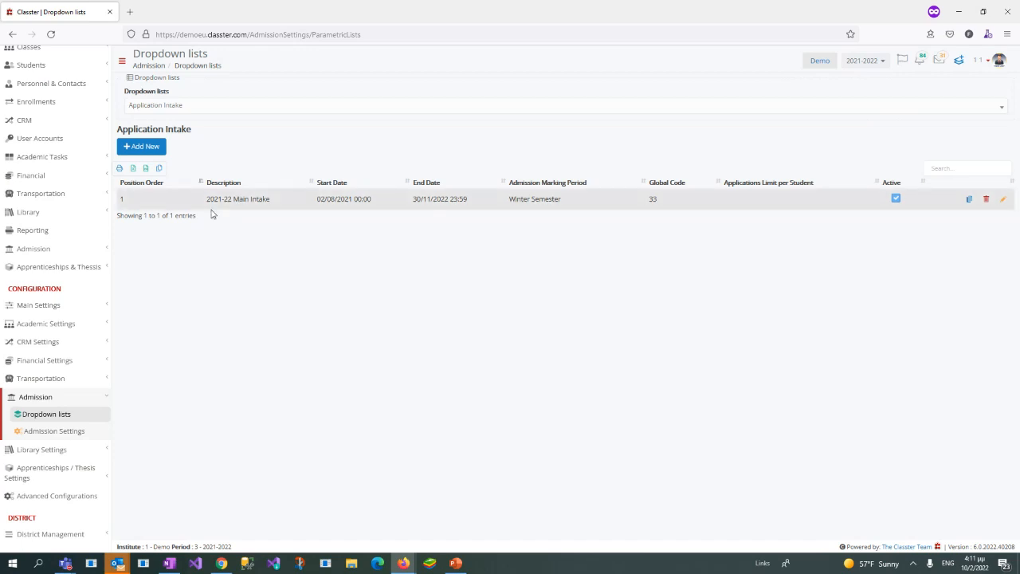
left_click_drag(209, 199, 269, 199)
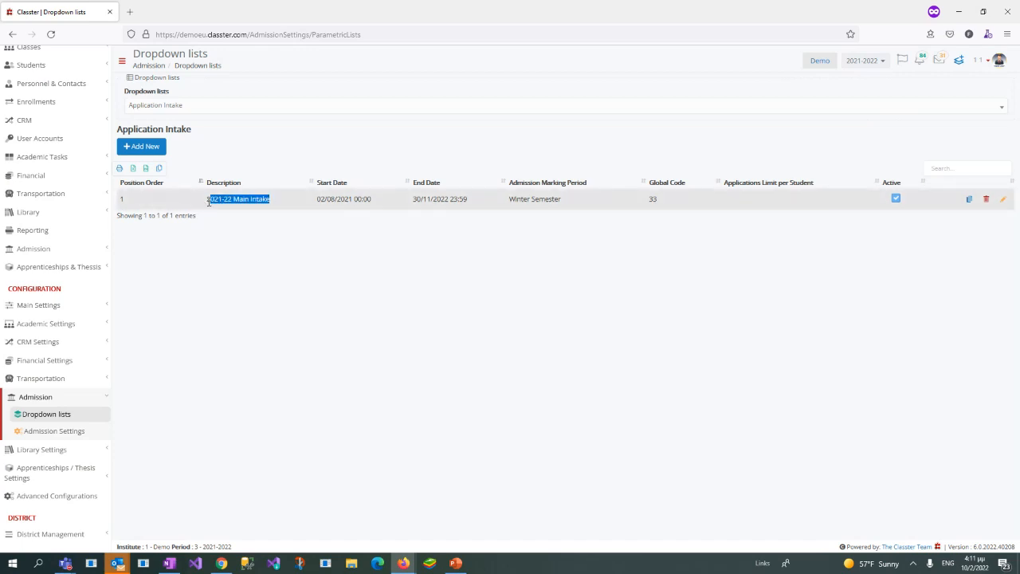
left_click_drag(208, 200, 285, 206)
left_click(314, 243)
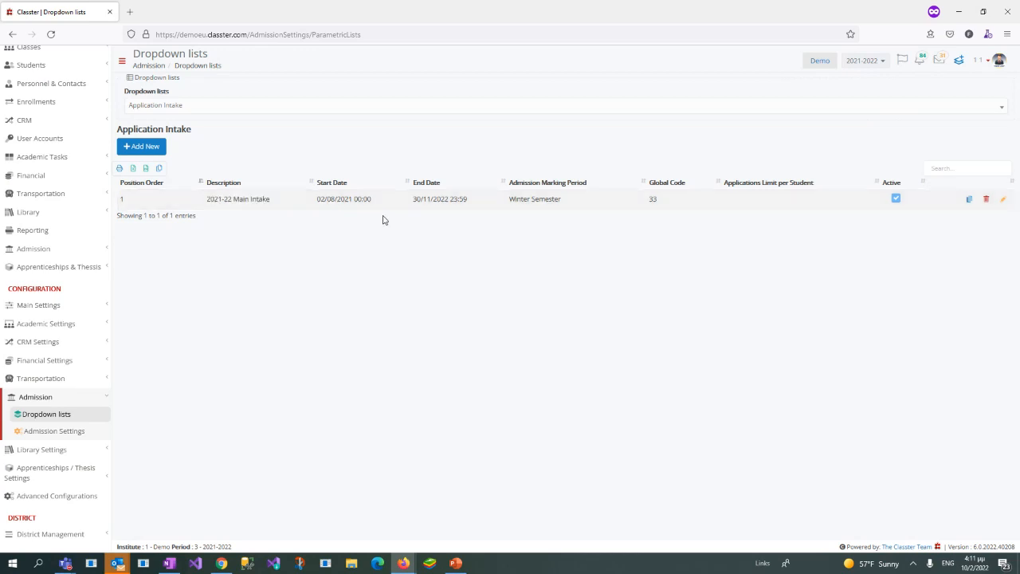
Step: Open the 2021-22 Main Intake for editing, review its description and start and end dates, and close it without saving
left_click(1003, 202)
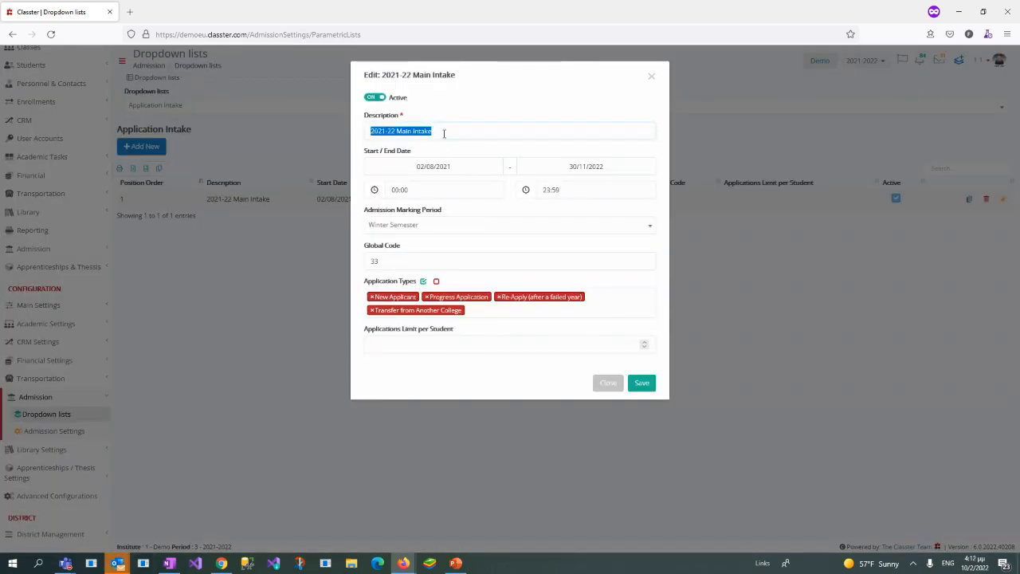
left_click(398, 132)
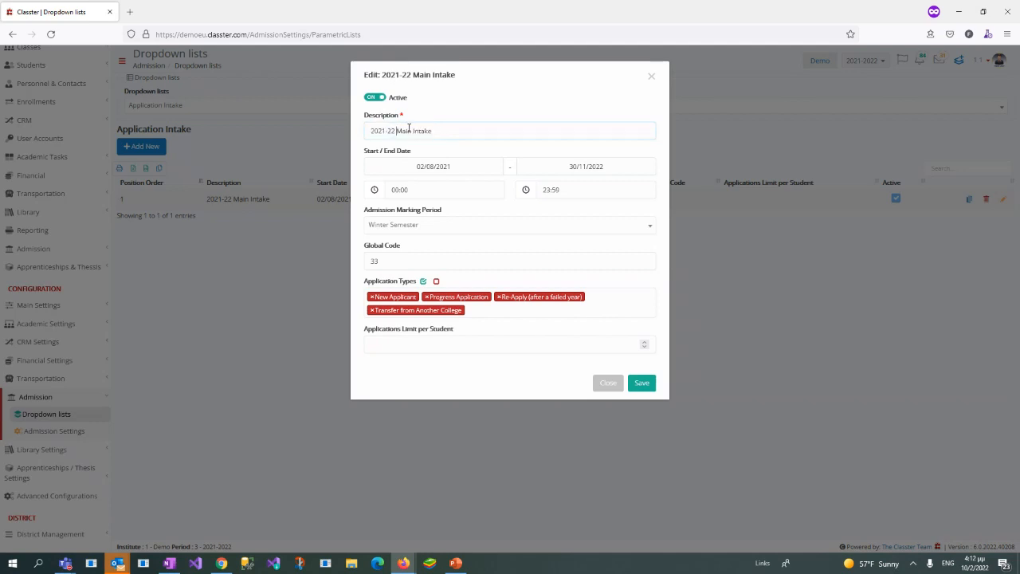
left_click(476, 127, "shift")
left_click(483, 167)
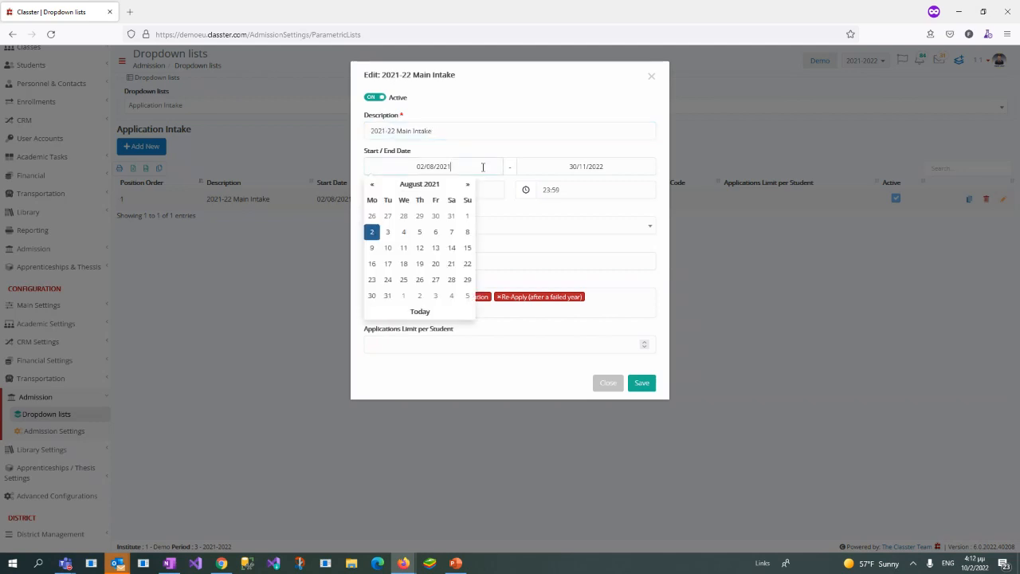
left_click(580, 165)
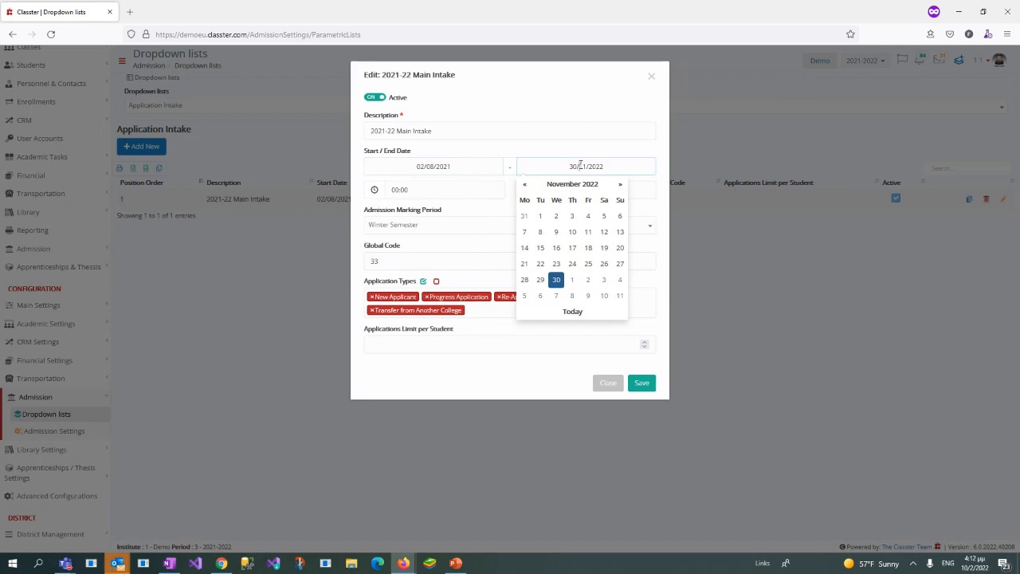
left_click(515, 107)
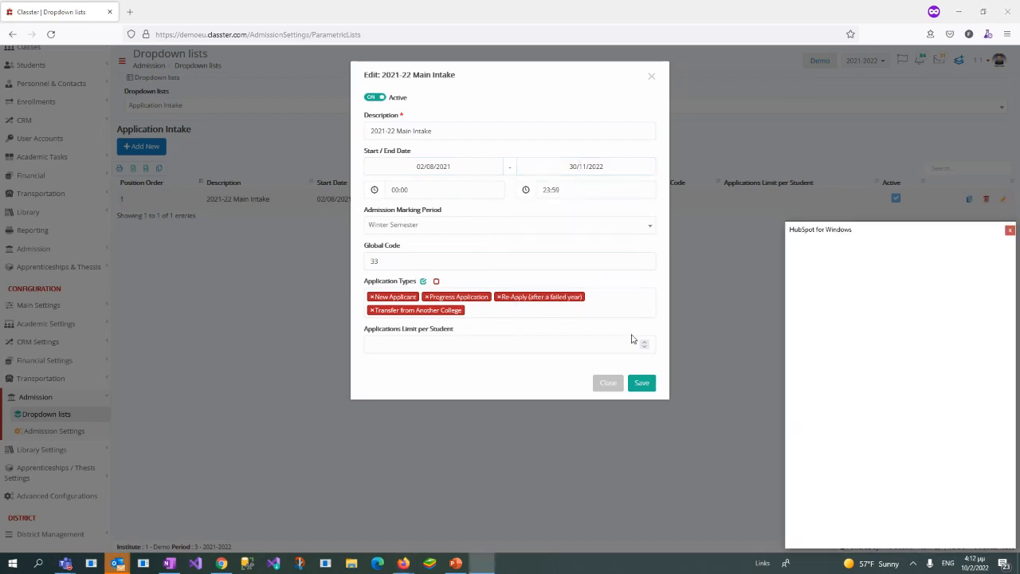
left_click(1011, 231)
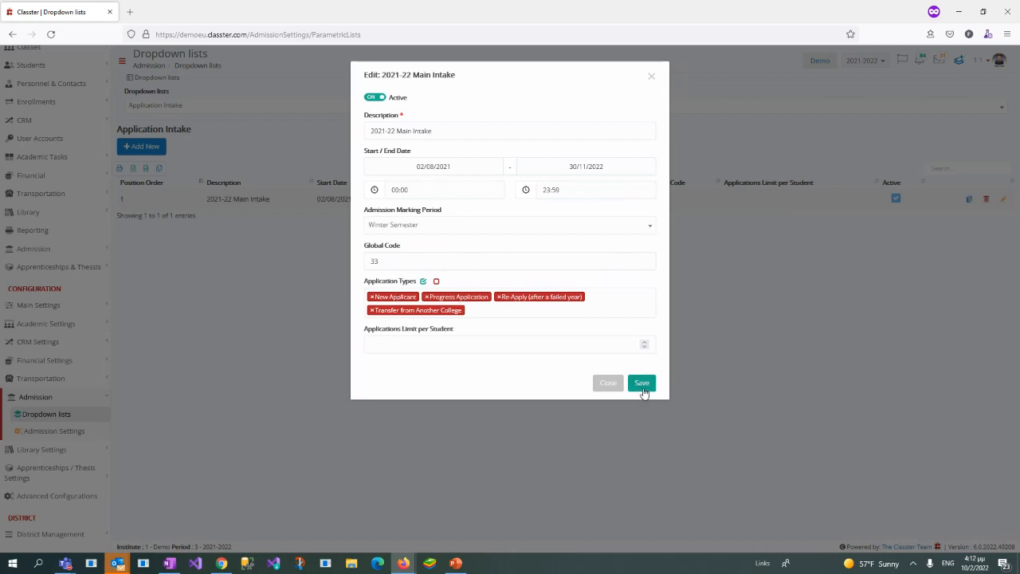
triple_click(421, 130)
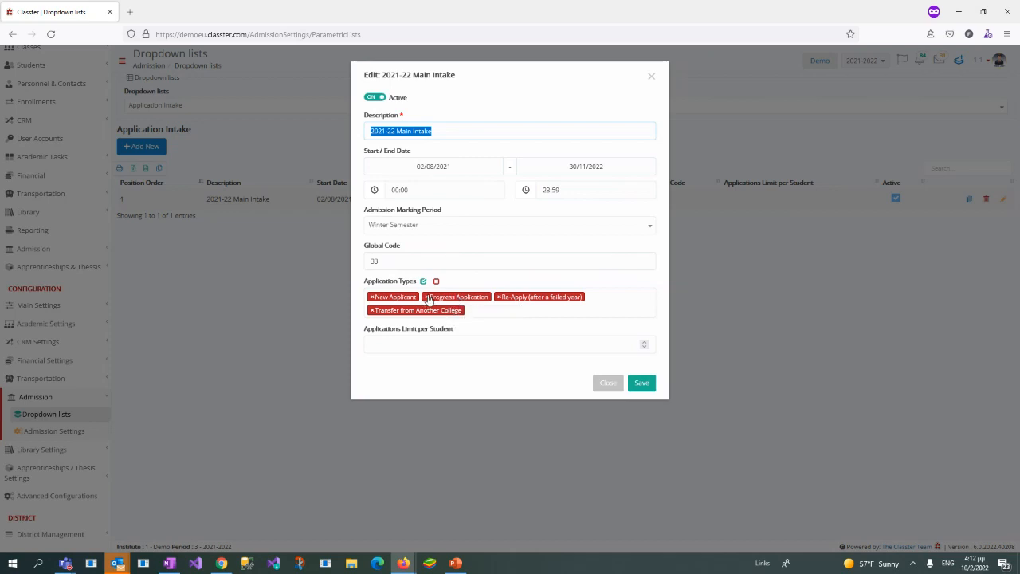
left_click(615, 386)
Step: Show the Application Category list and review the settings of the Normal Application category without saving
left_click(250, 107)
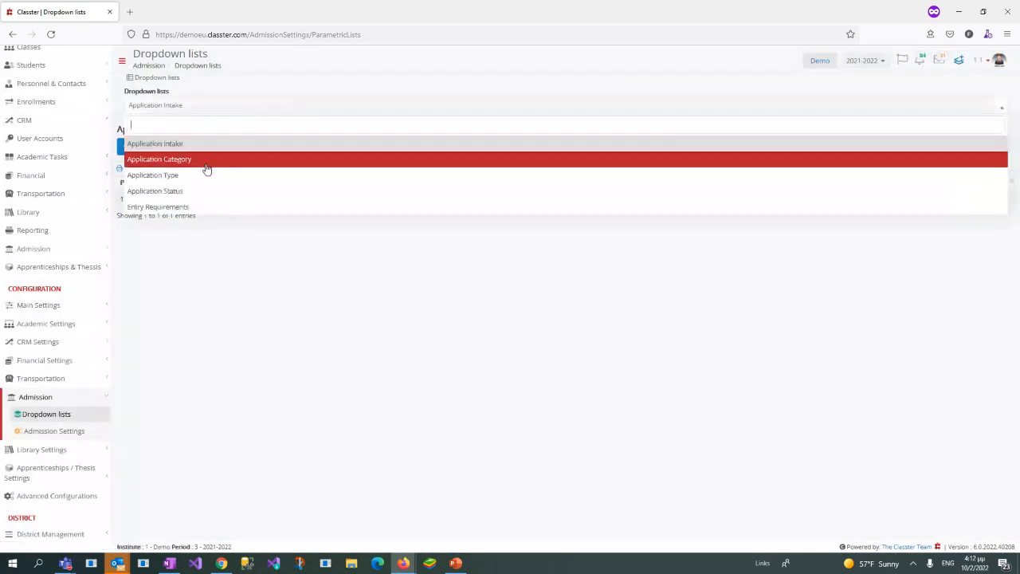
left_click(205, 163)
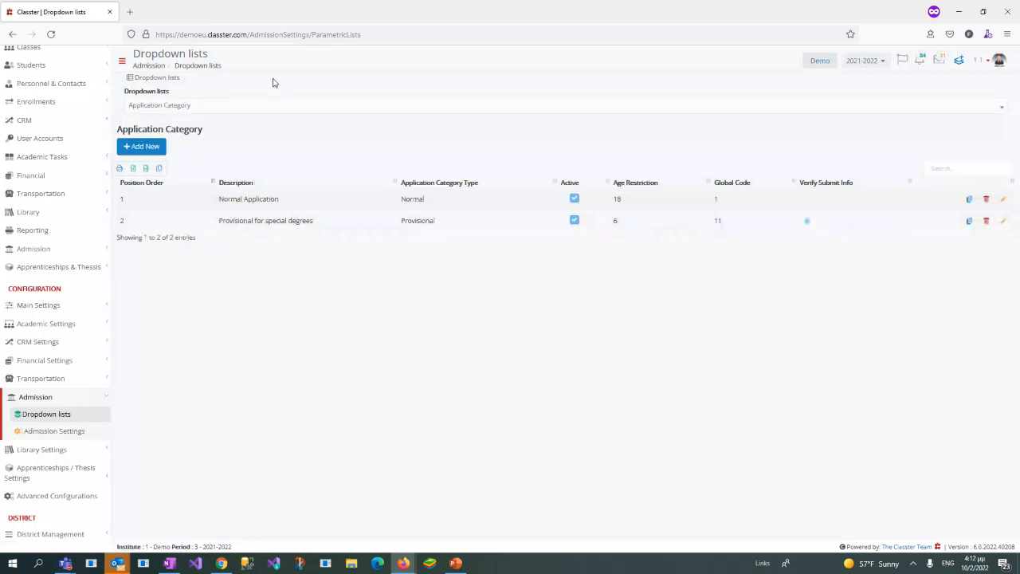
left_click_drag(219, 199, 283, 200)
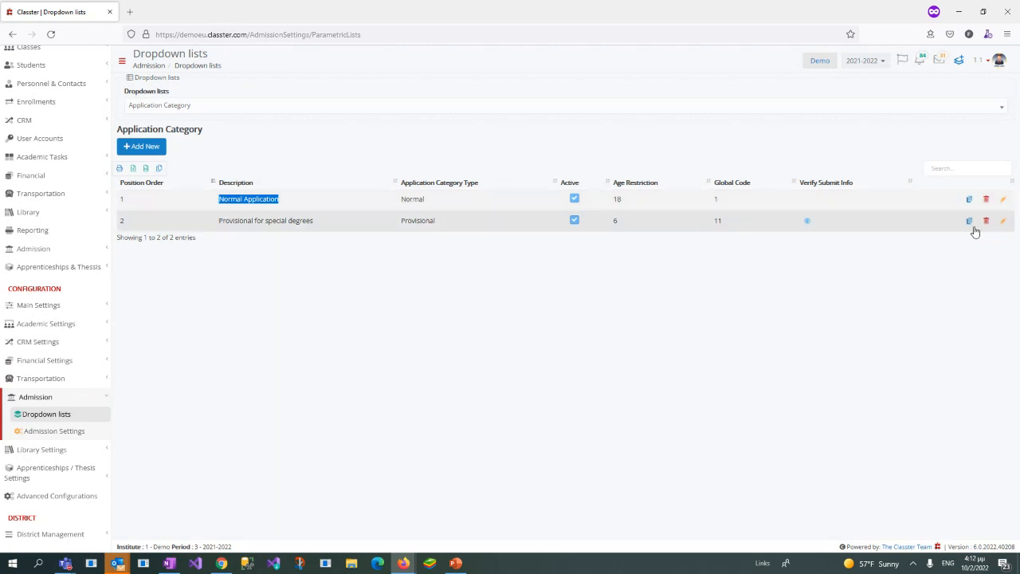
left_click(1004, 199)
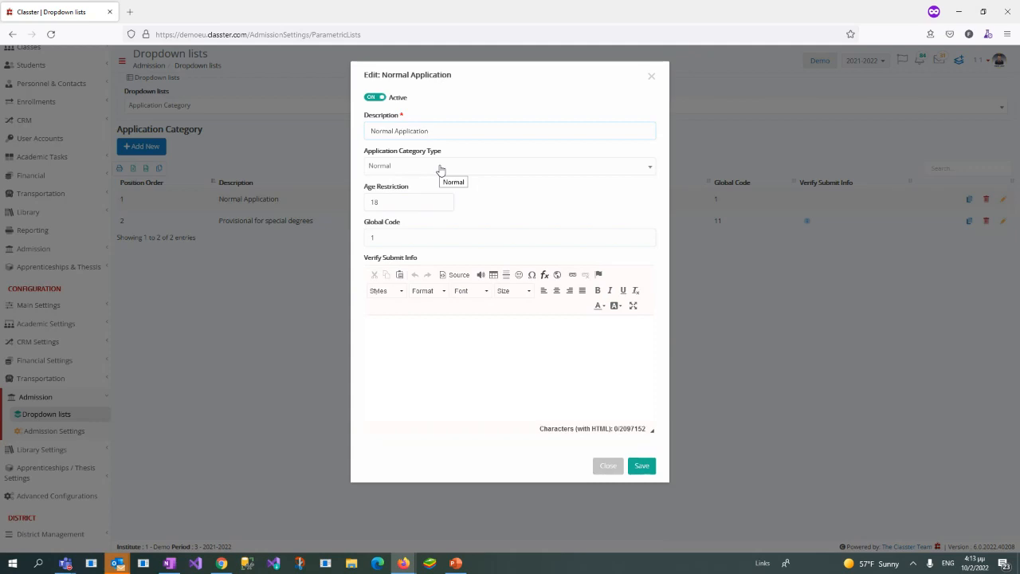
left_click(651, 79)
Step: Highlight the Provisional for special degrees category and expand Educational Programs in the main settings
left_click_drag(219, 221, 325, 230)
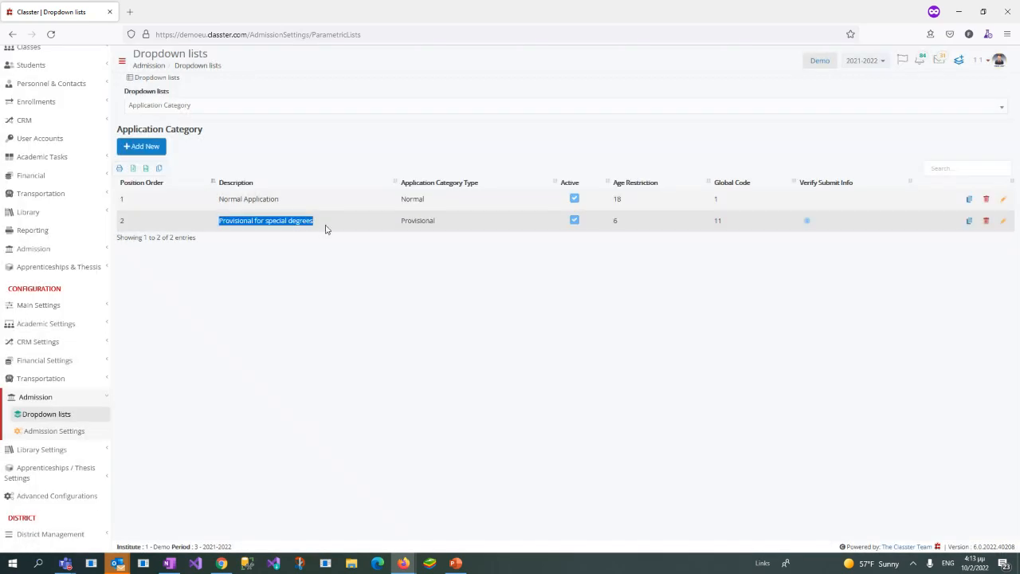
left_click(88, 310)
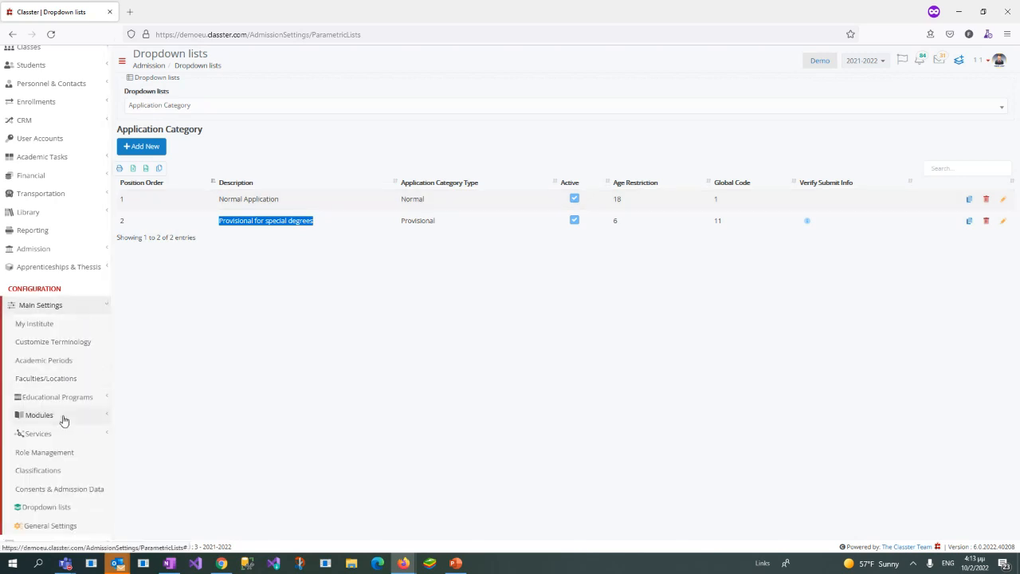
left_click(66, 399)
scroll(57, 340, "down", 3)
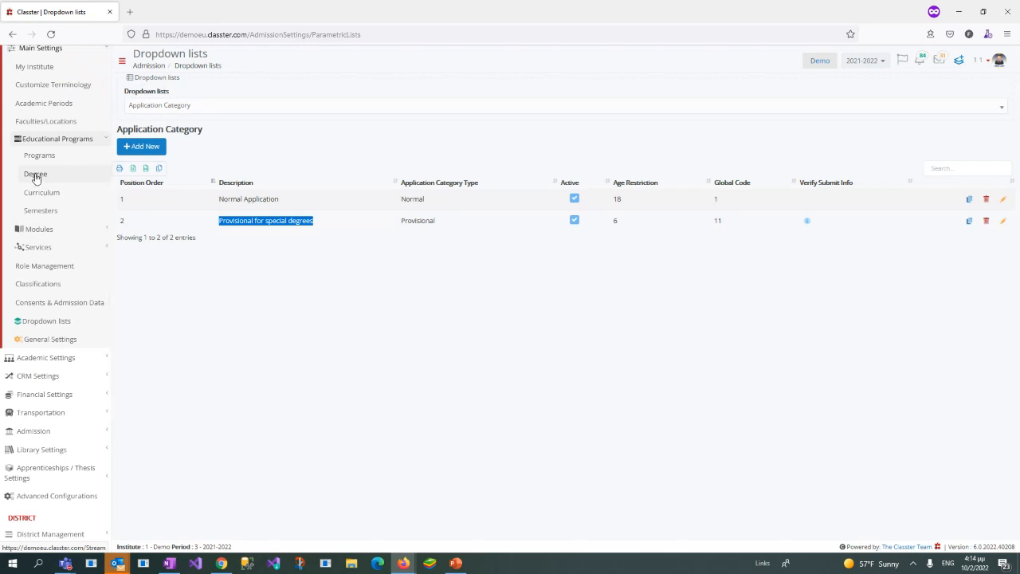
Step: Show the Application Type list and open the New Applicant type for editing
left_click(513, 114)
left_click(512, 109)
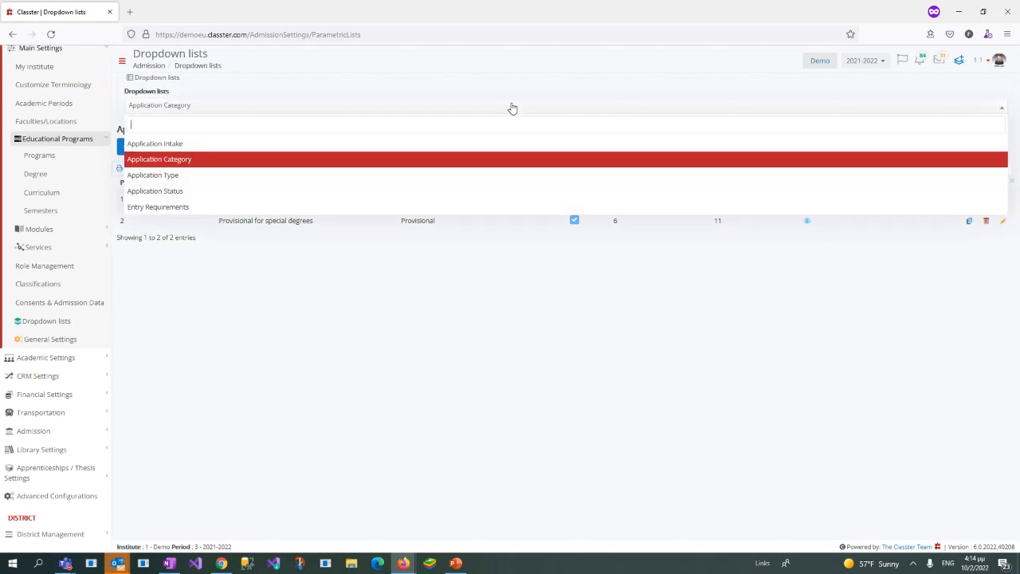
left_click(183, 184)
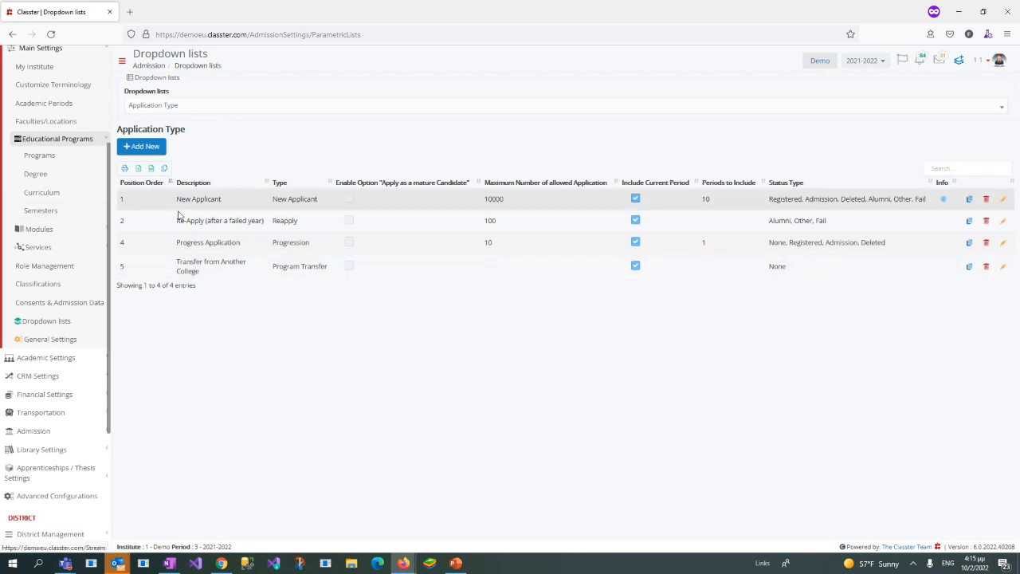
left_click_drag(179, 198, 180, 202)
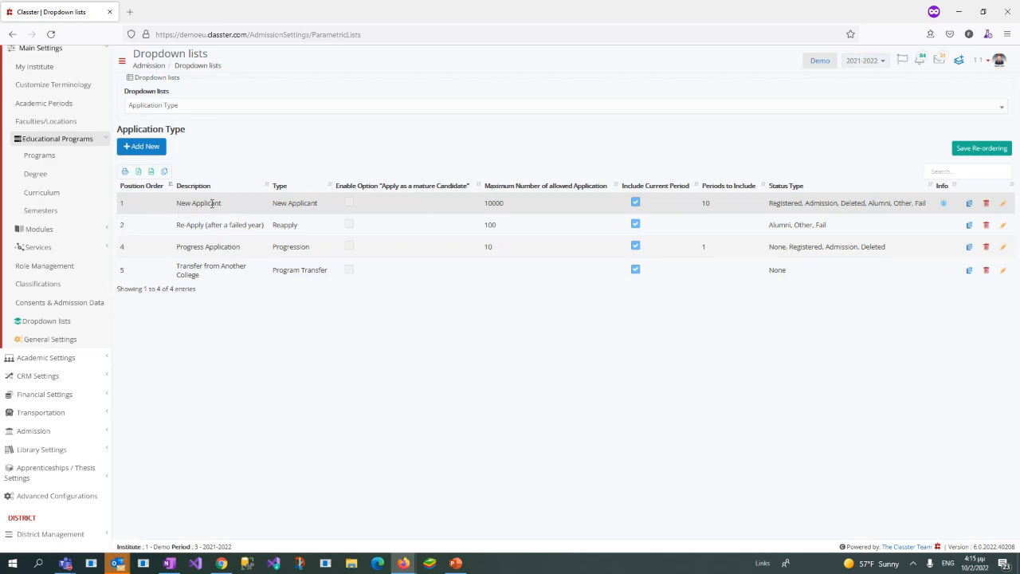
left_click(1004, 205)
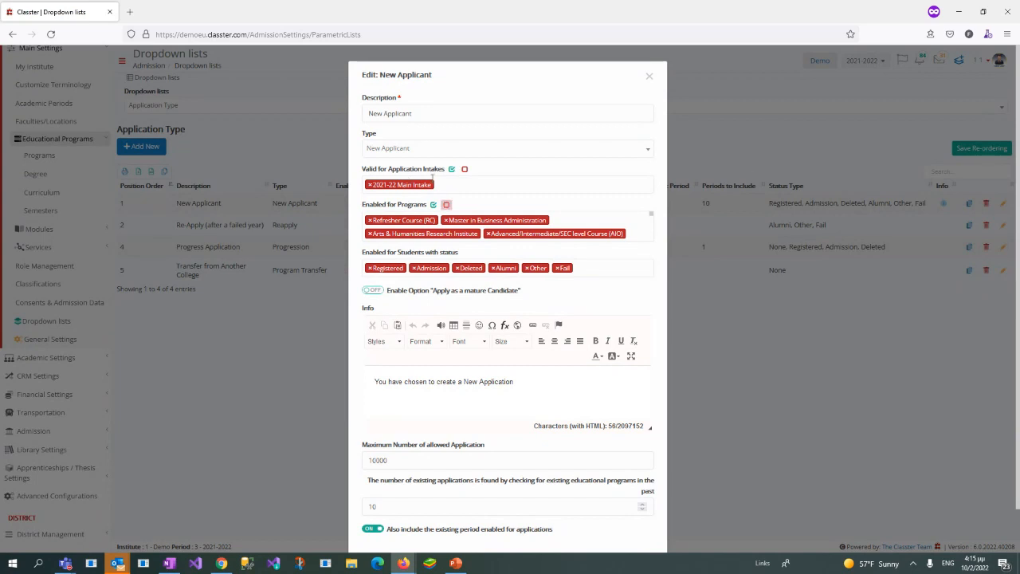
Step: Review the New Applicant type's description, enabled programs and remaining settings, and close it without saving
left_click(588, 220)
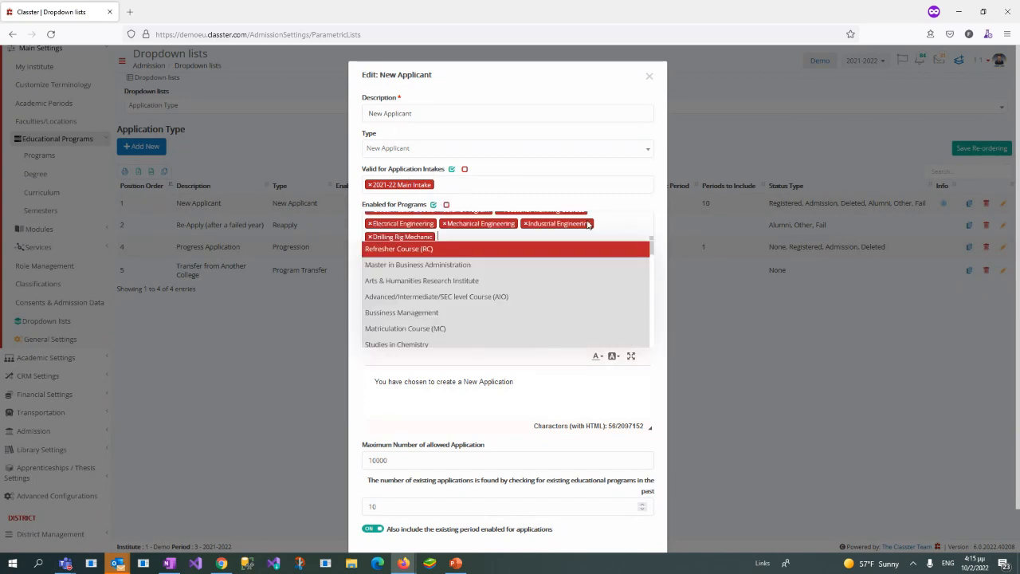
triple_click(431, 116)
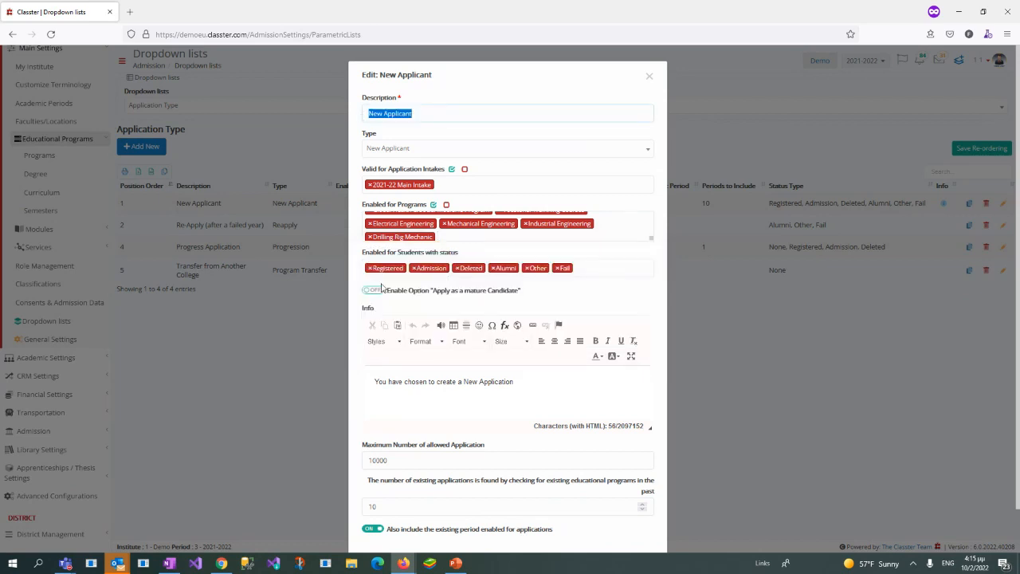
left_click(609, 226)
mouse_move(646, 263)
left_mouse_down()
mouse_move(652, 341)
mouse_move(651, 255)
left_mouse_up()
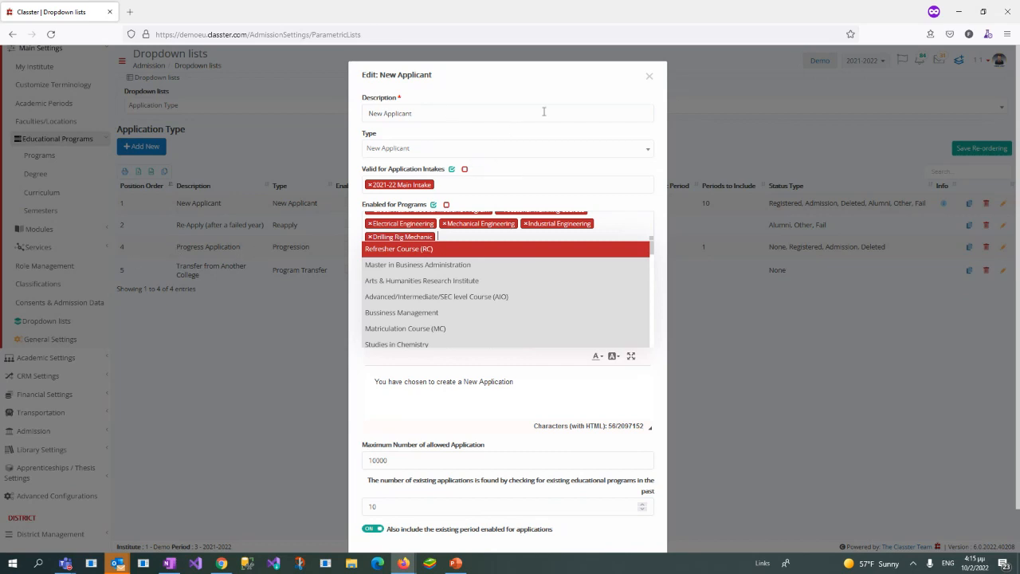
left_click(556, 80)
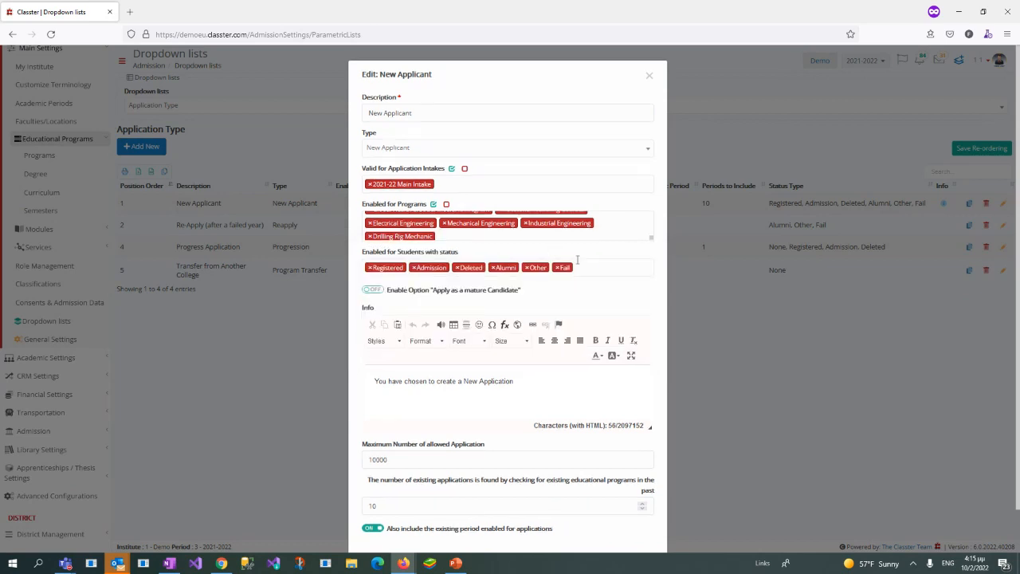
scroll(578, 260, "down", 1)
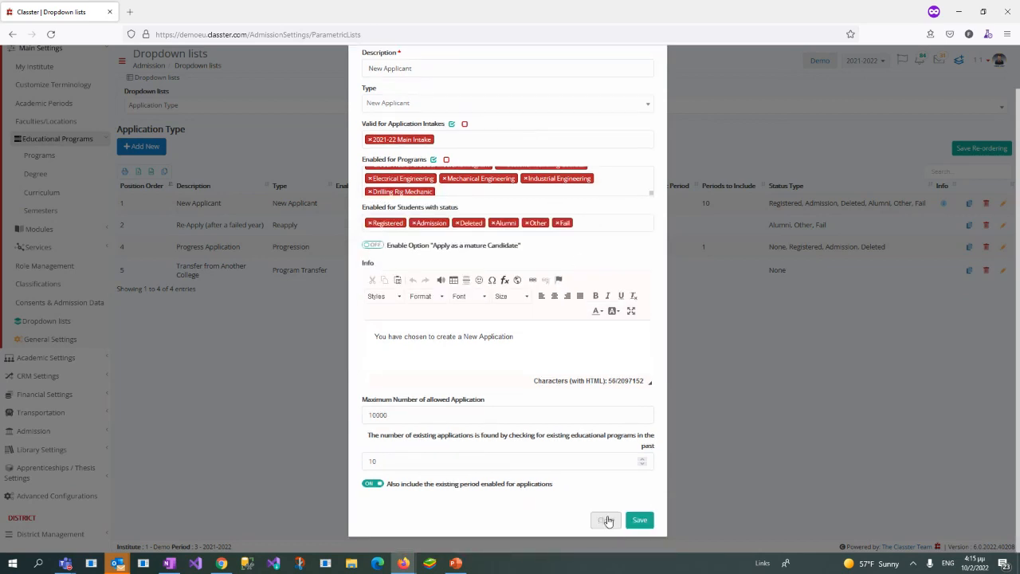
left_click(606, 520)
Step: Review the settings of the Progress Application type without saving, and highlight the Transfer from Another College type
left_click_drag(176, 249, 242, 247)
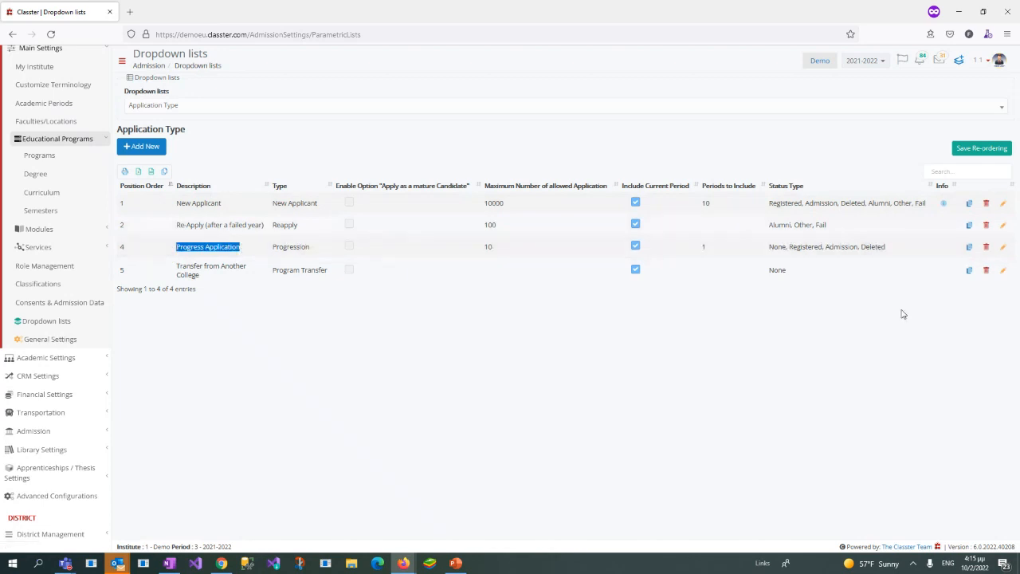
left_click(1004, 249)
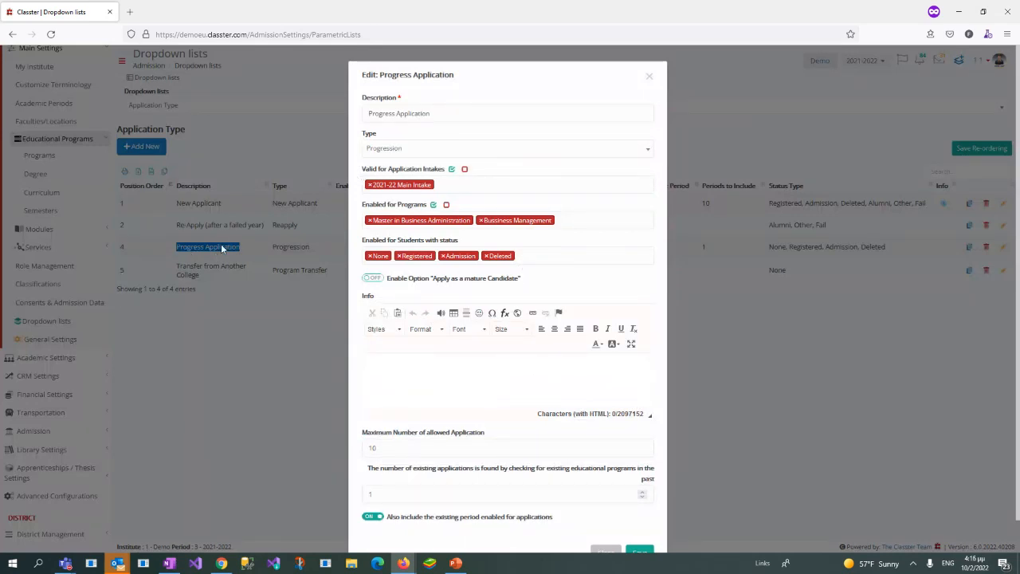
left_click(650, 78)
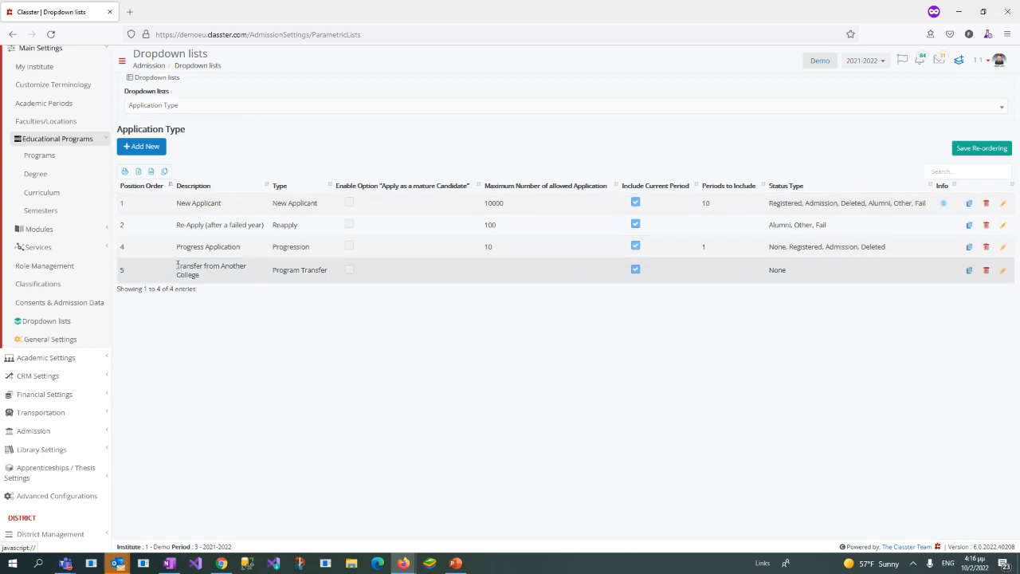
left_click_drag(177, 266, 194, 274)
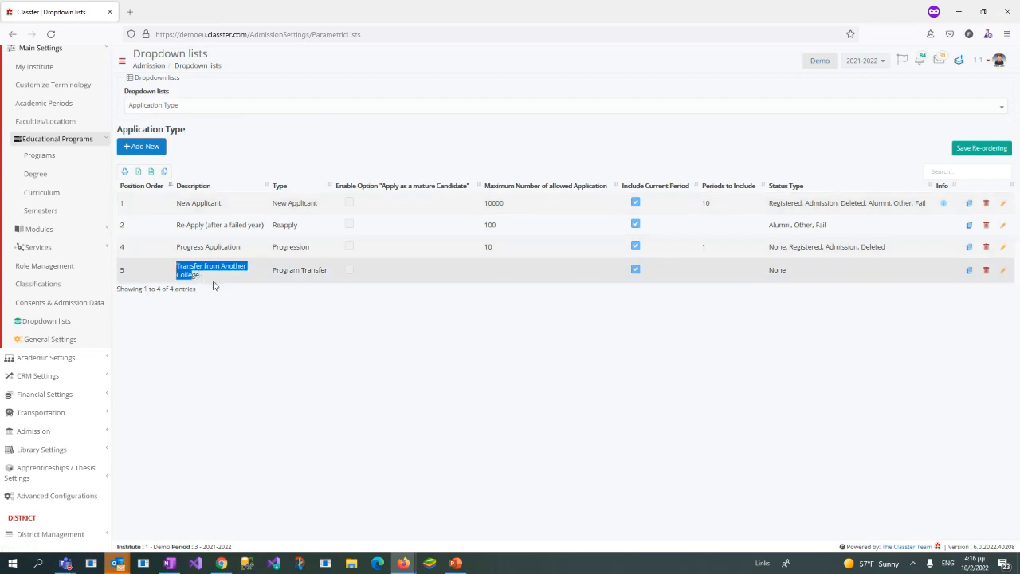
left_click(399, 149)
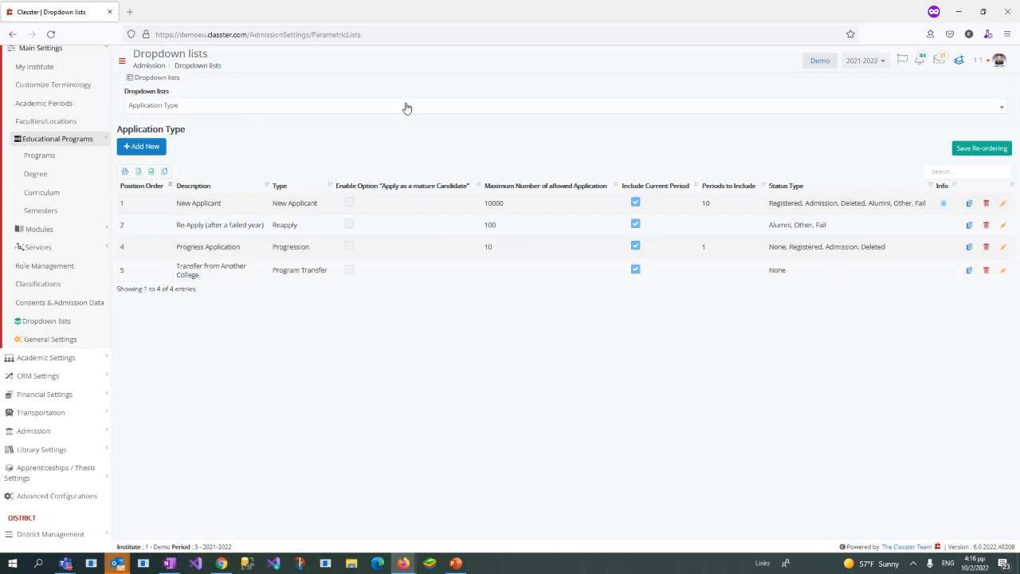
Step: Show the Application Status list and highlight the Draft and Submitted statuses
left_click(372, 111)
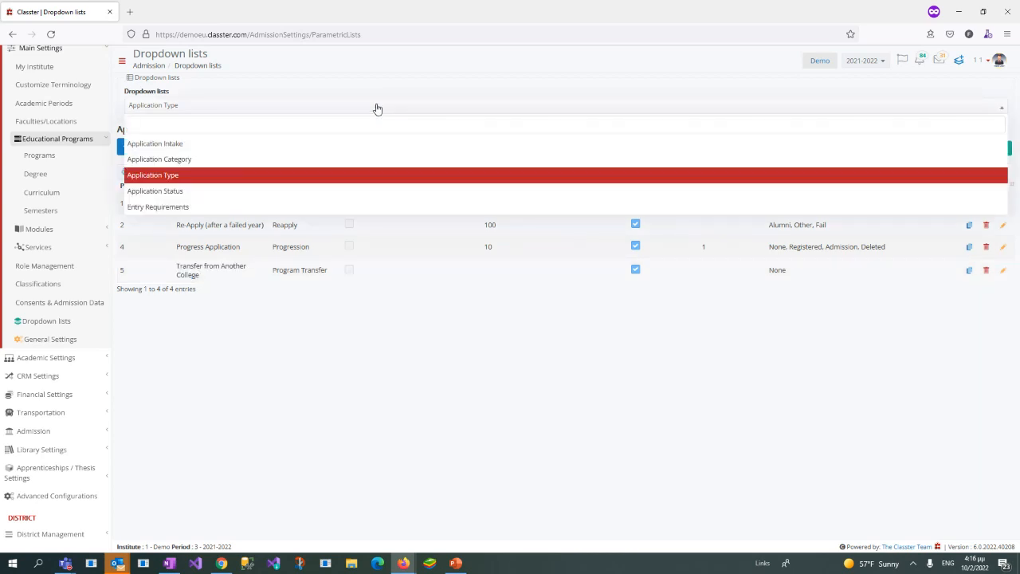
left_click(215, 196)
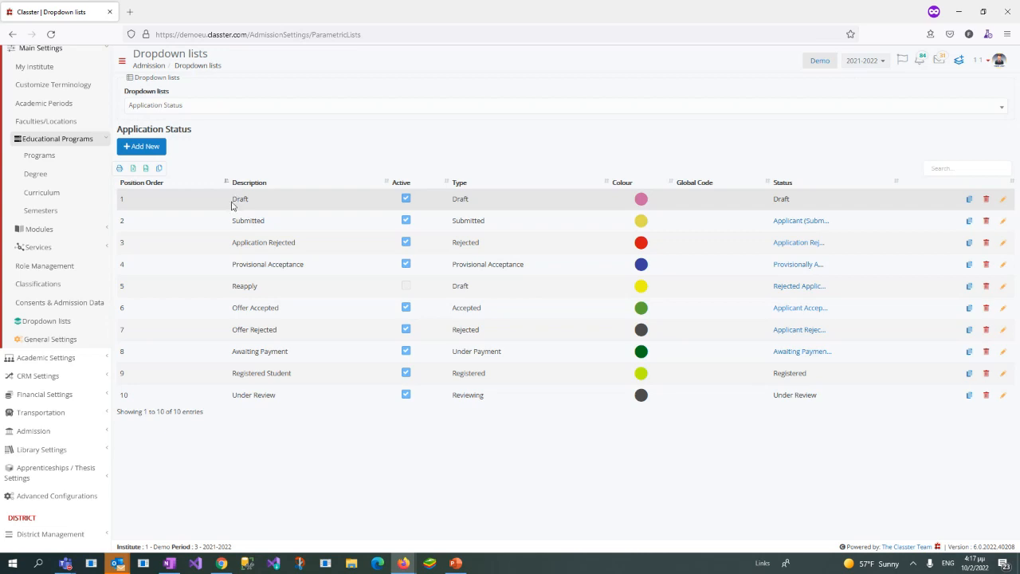
double_click(236, 199)
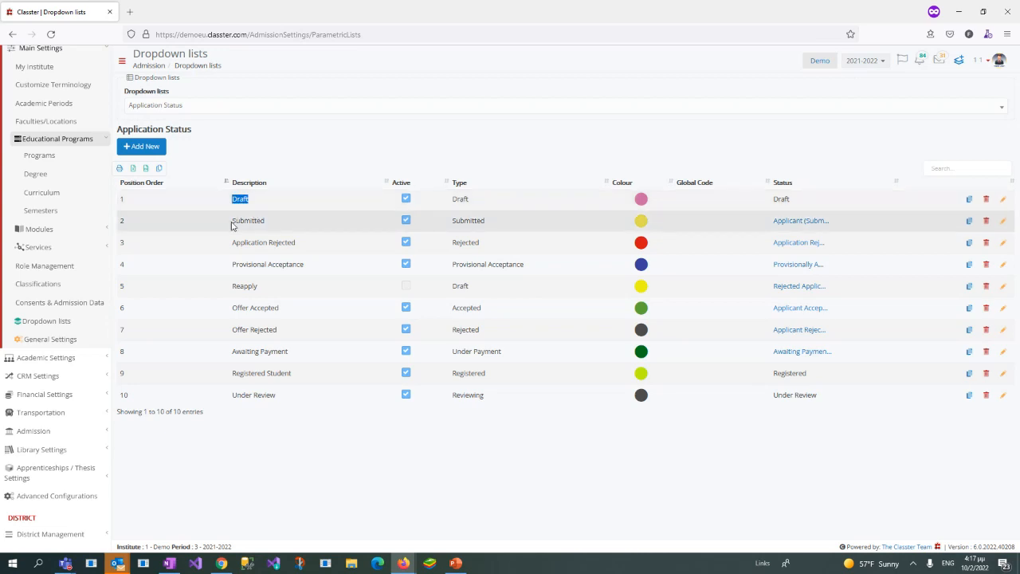
left_click_drag(232, 221, 276, 232)
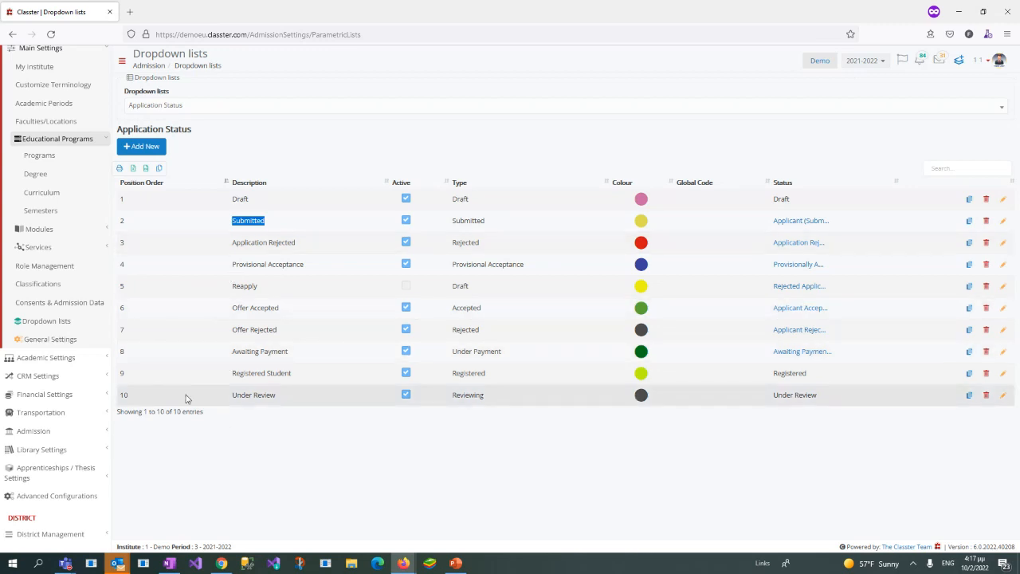
Step: Move the Under Review status to position 3, directly after Submitted, and save the new order
left_click_drag(181, 398, 296, 253)
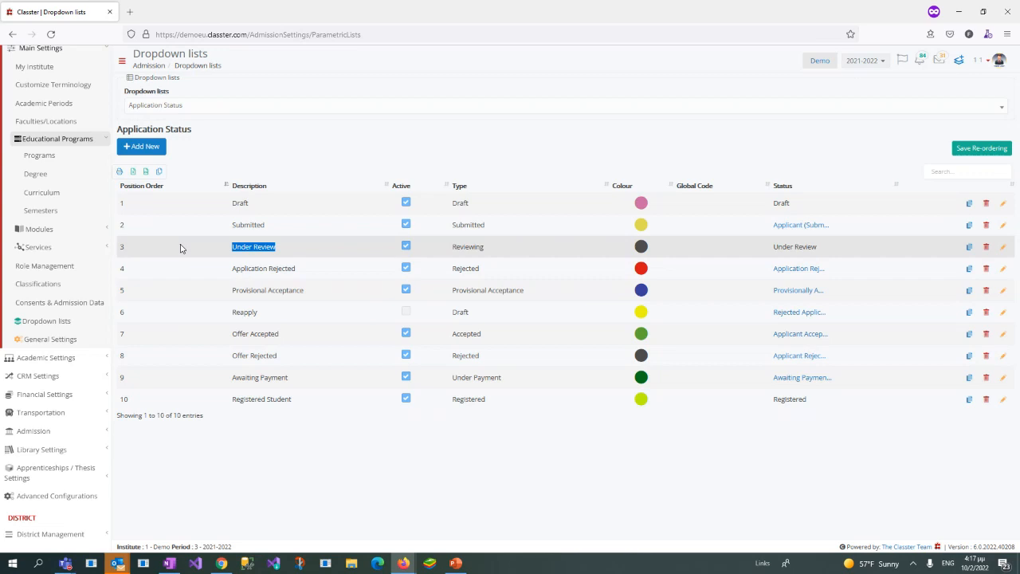
left_click_drag(180, 248, 176, 246)
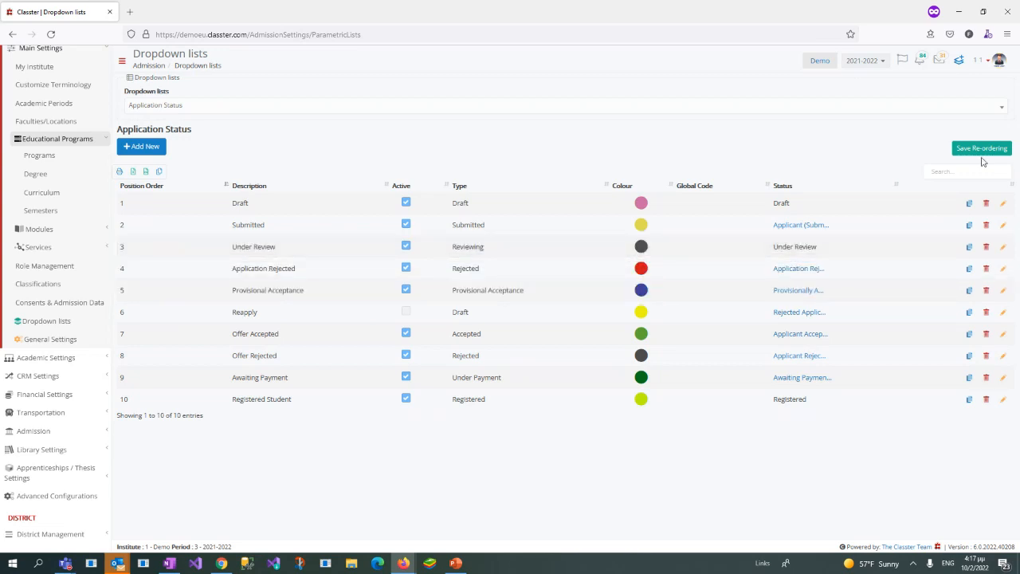
left_click(983, 156)
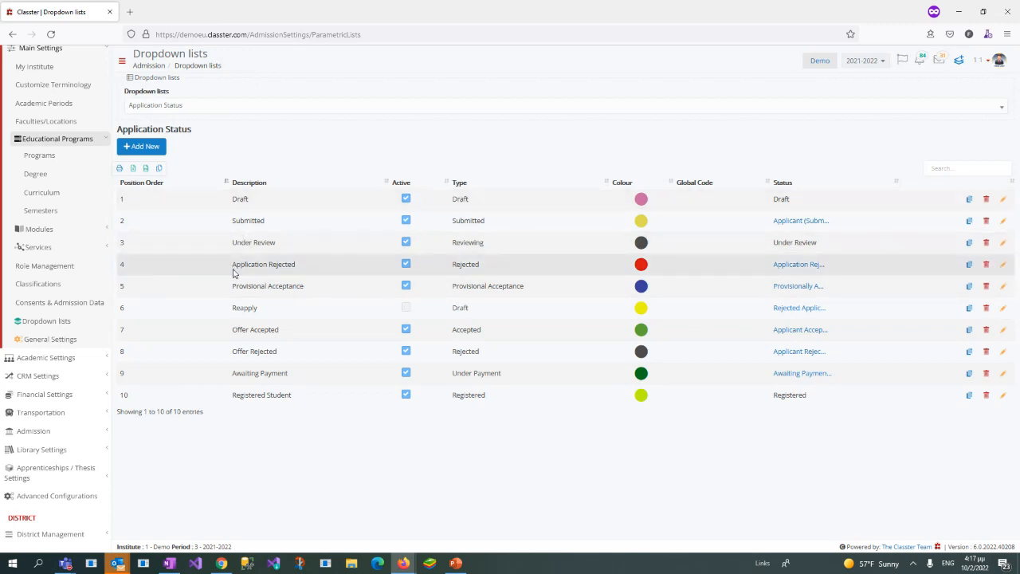
Step: Highlight the Application Rejected and Provisional Acceptance statuses in the Application Status list
left_click_drag(232, 264, 296, 265)
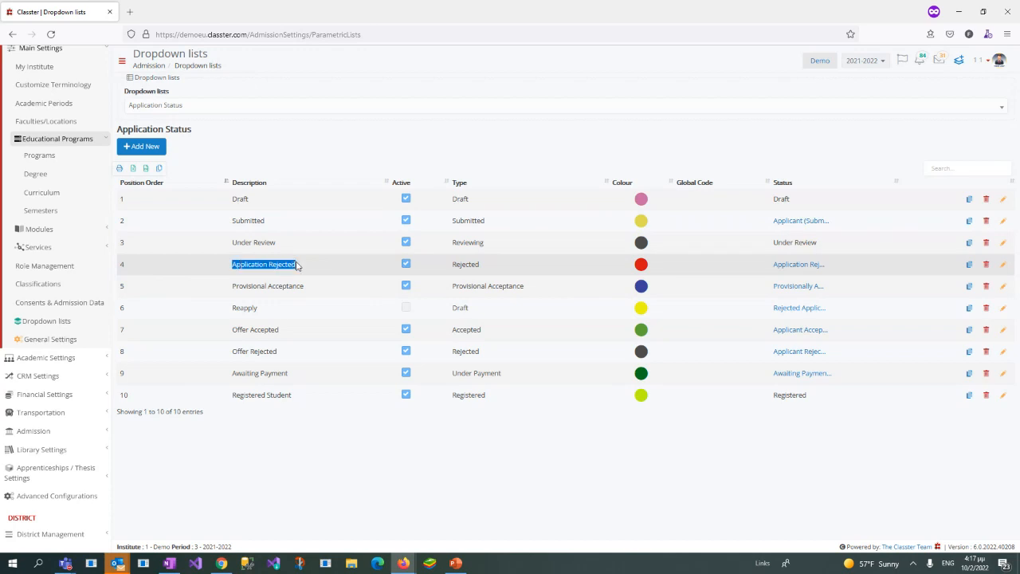
left_click(235, 275)
left_click_drag(233, 286, 308, 289)
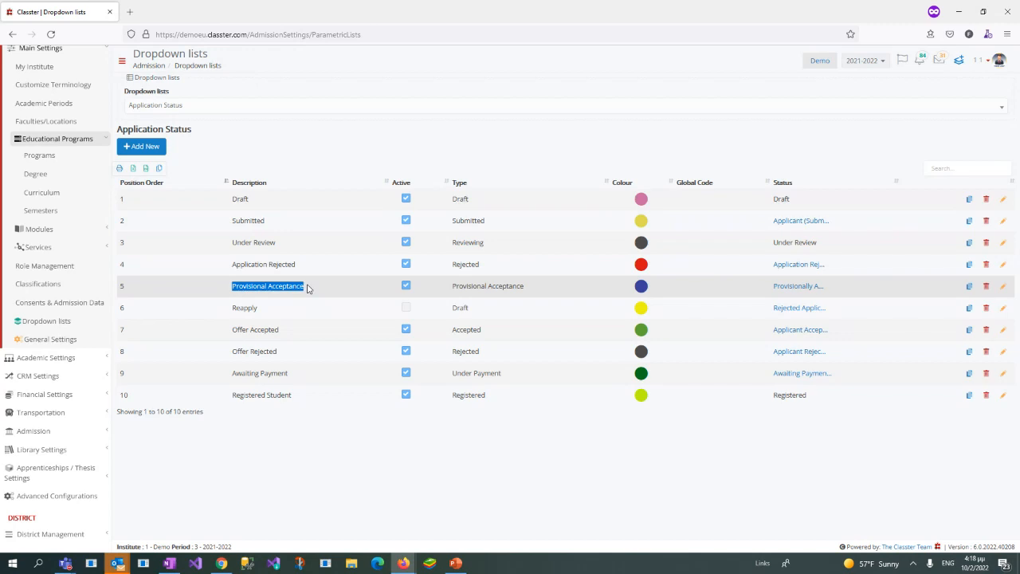
left_click(351, 290)
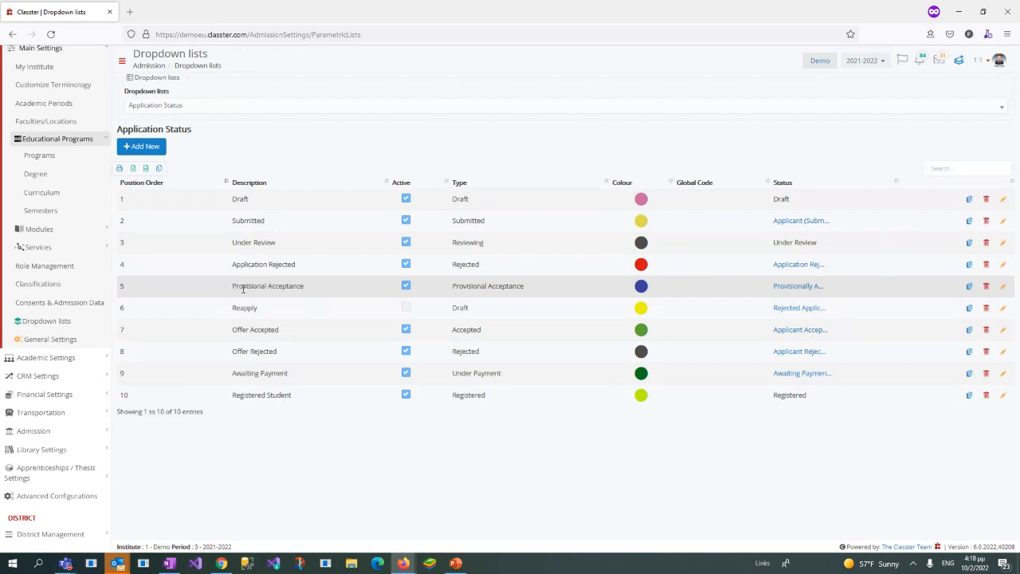
Step: Open the Provisional Acceptance status for editing, review its type and description, and close it without saving
mouse_move(233, 292)
left_mouse_down()
mouse_move(295, 287)
mouse_move(263, 279)
mouse_move(232, 292)
left_mouse_up()
left_click(1002, 293)
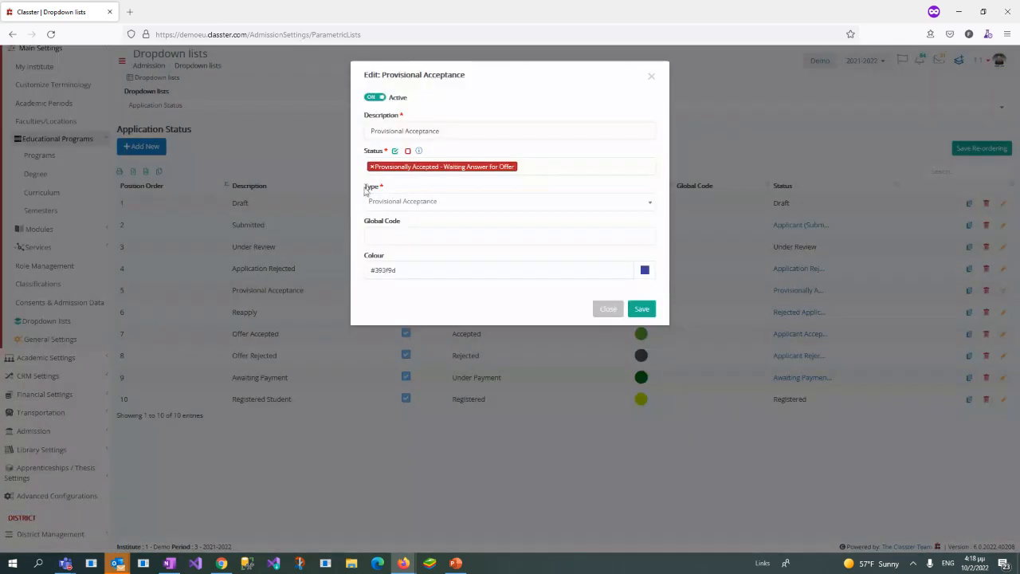
left_click_drag(364, 190, 380, 191)
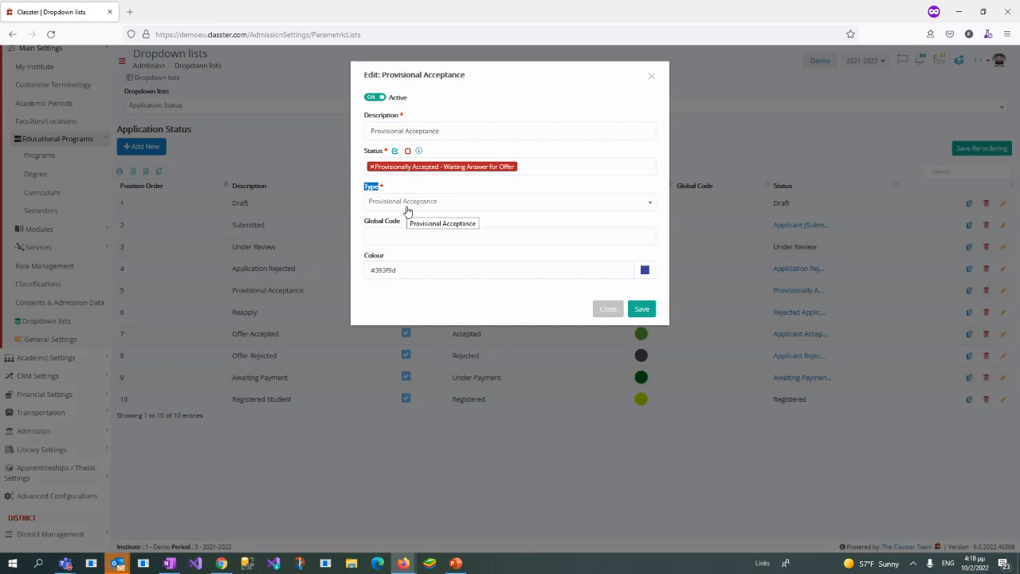
left_click(361, 189)
left_click(387, 201)
left_click(390, 202)
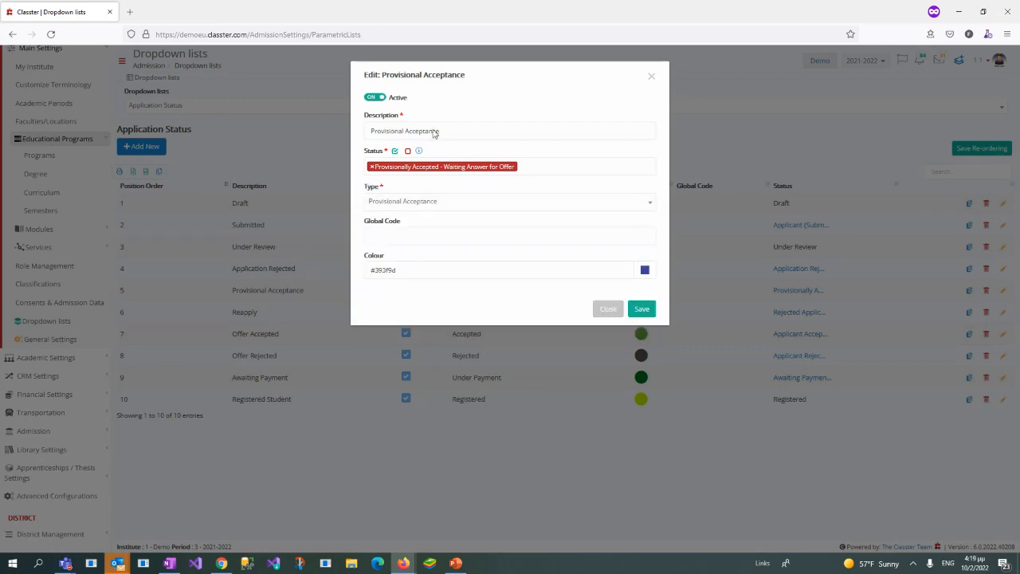
left_click_drag(441, 130, 344, 431)
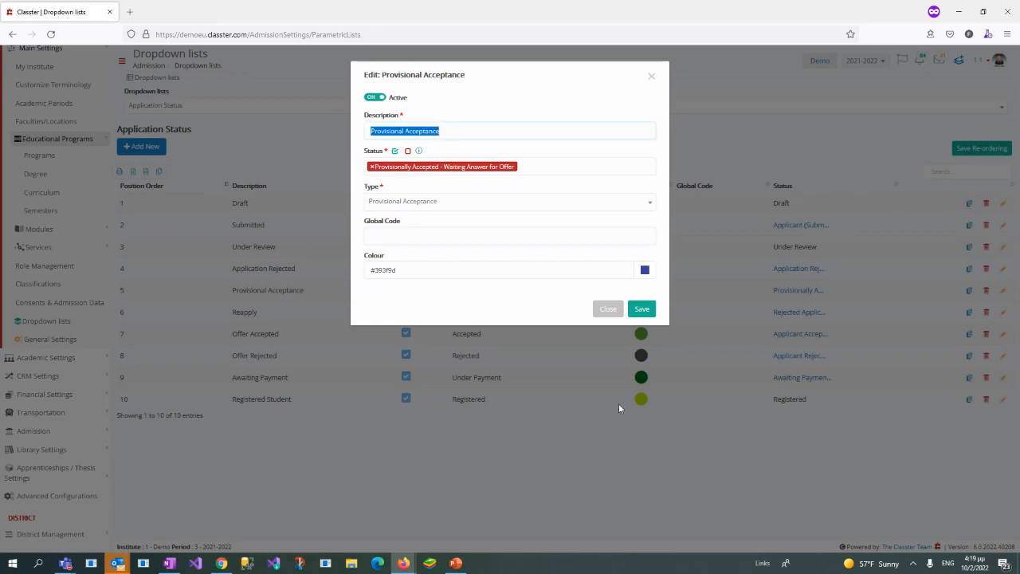
left_click(609, 309)
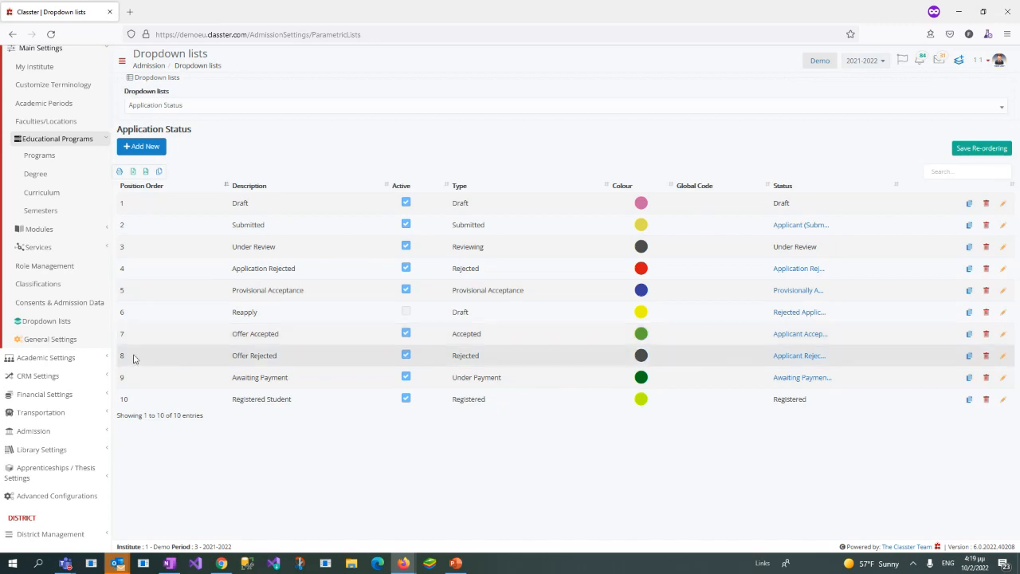
Step: Point out the Offer Accepted, Offer Rejected and Registered Student statuses by highlighting their descriptions
left_click_drag(232, 333, 285, 338)
left_click_drag(233, 359, 279, 362)
left_click(288, 377)
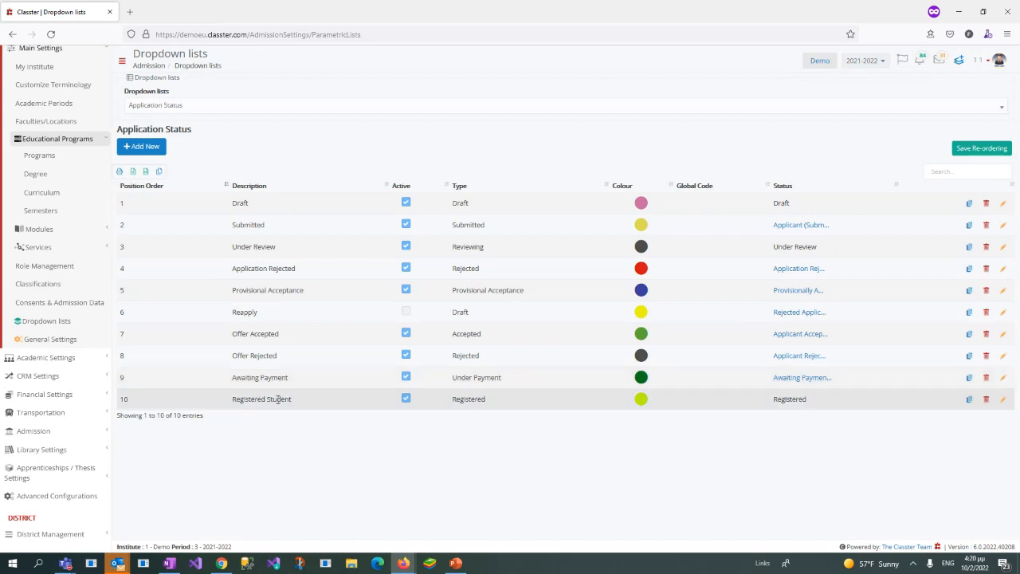
left_click_drag(232, 401, 312, 412)
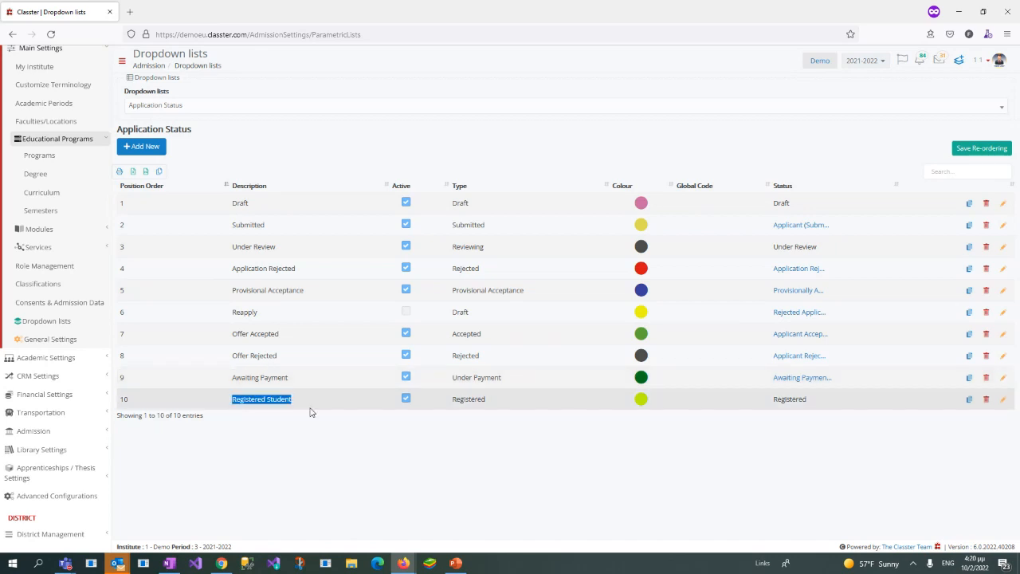
left_click(357, 402)
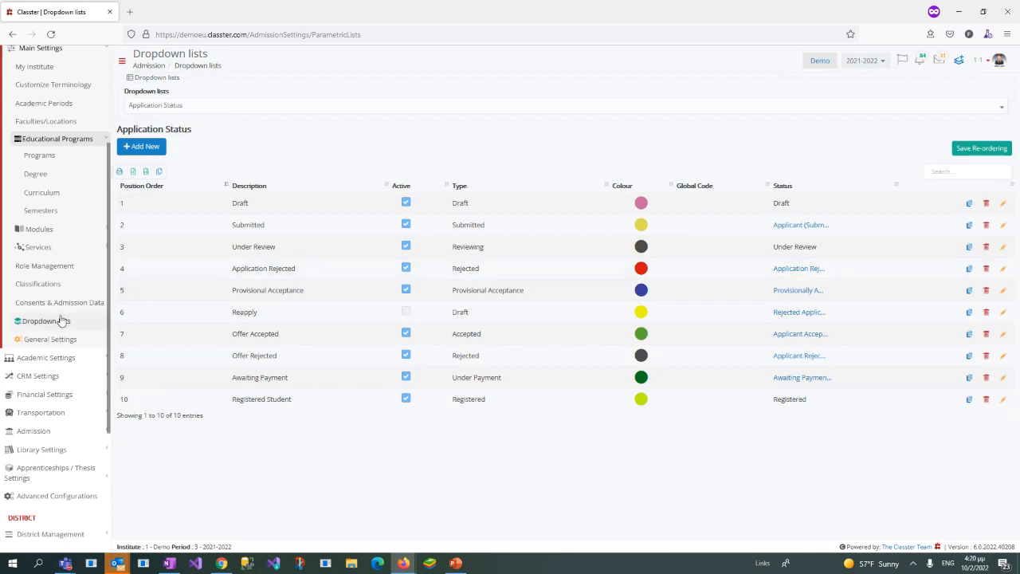
scroll(62, 320, "up", 5)
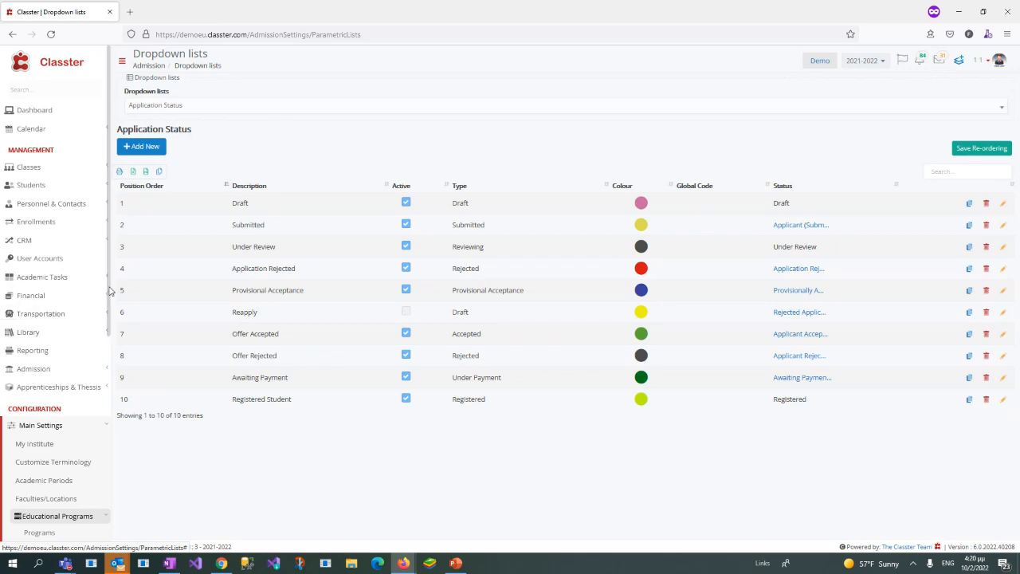
scroll(110, 291, "down", 5)
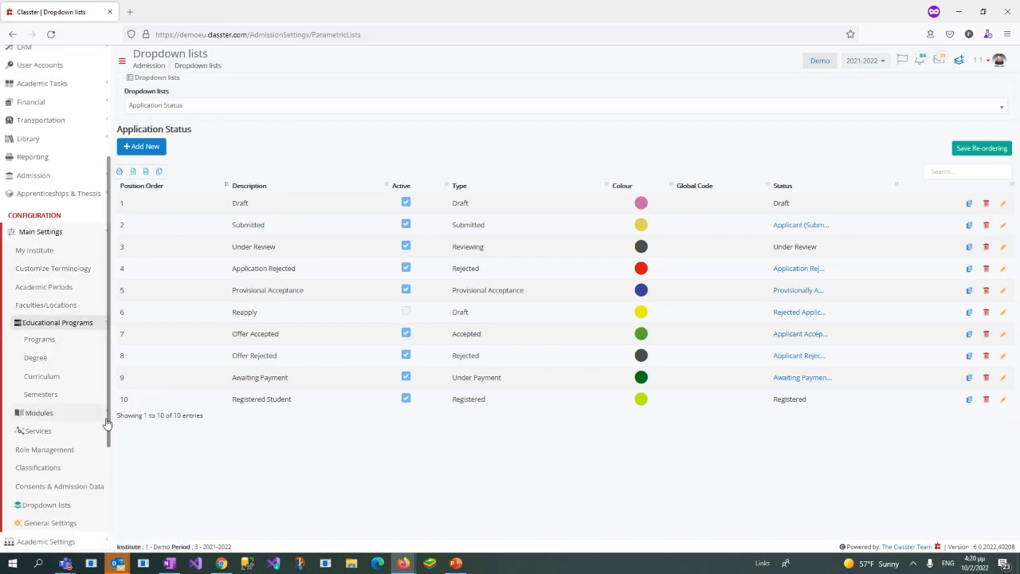
scroll(108, 454, "down", 2)
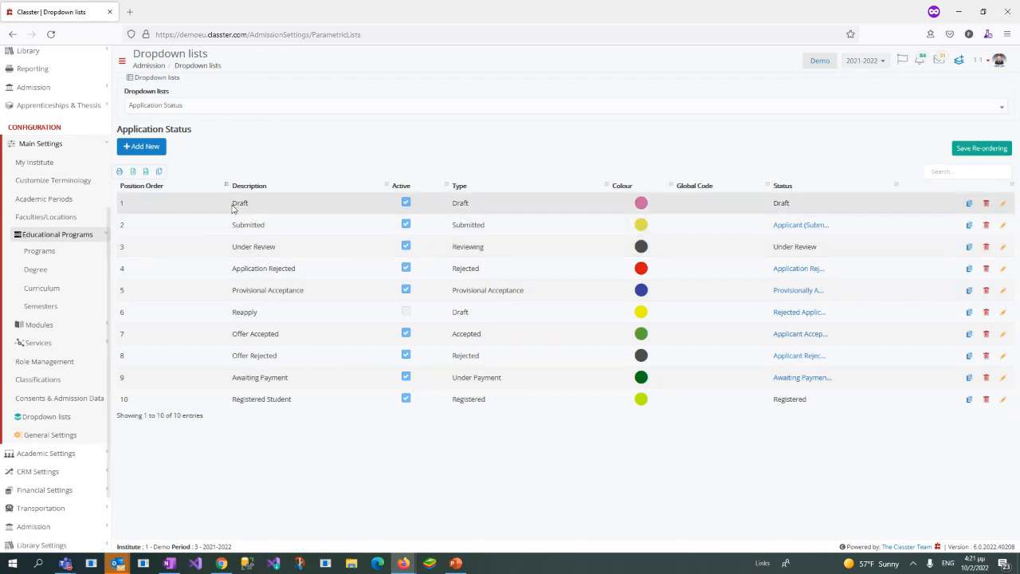
Step: Highlight the Submitted description and its linked applicant status, plus the Under Review and Reapply descriptions
left_click_drag(232, 202, 272, 229)
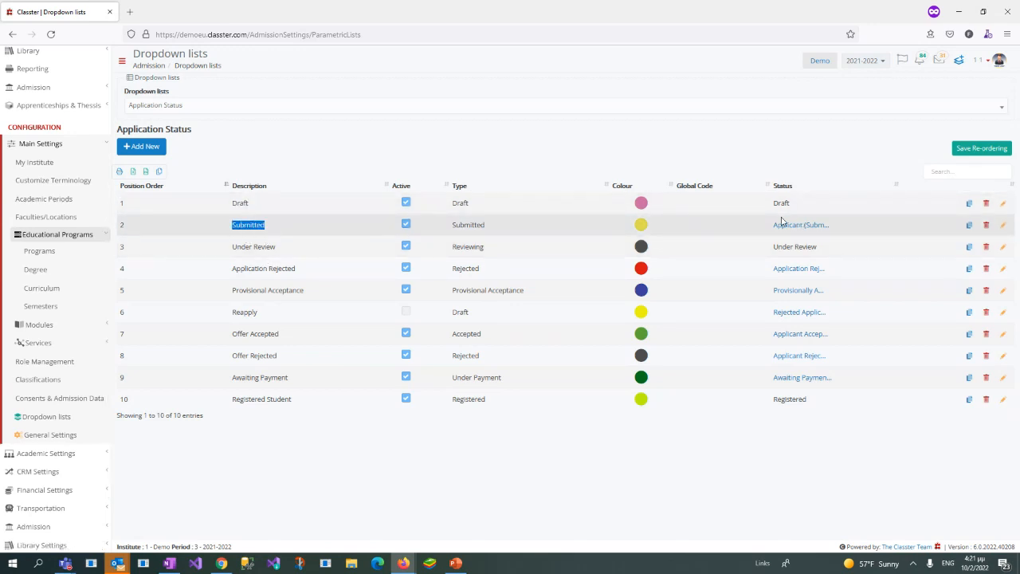
left_click_drag(774, 203, 854, 222)
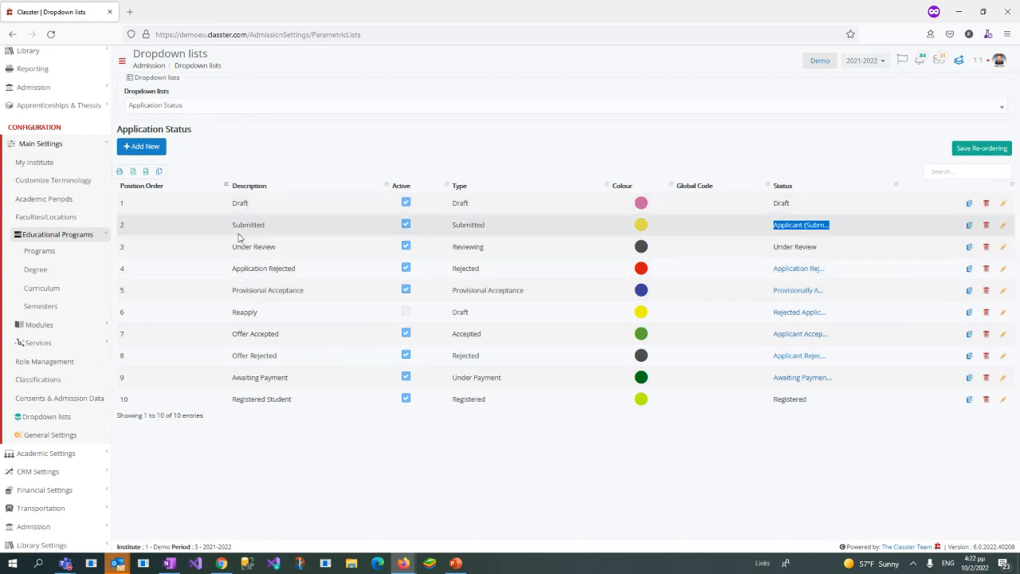
left_click_drag(232, 225, 290, 253)
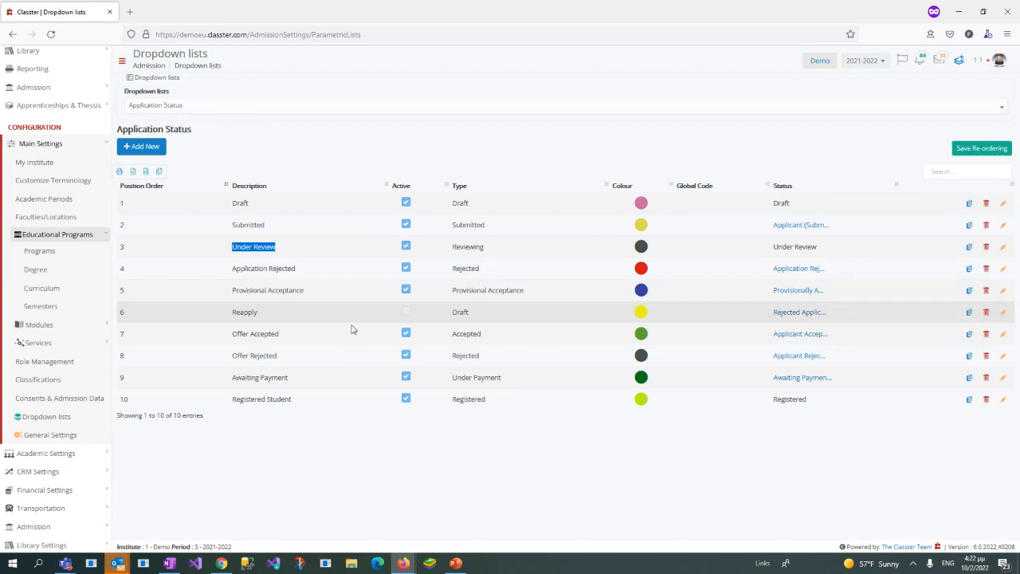
left_click_drag(231, 315, 268, 317)
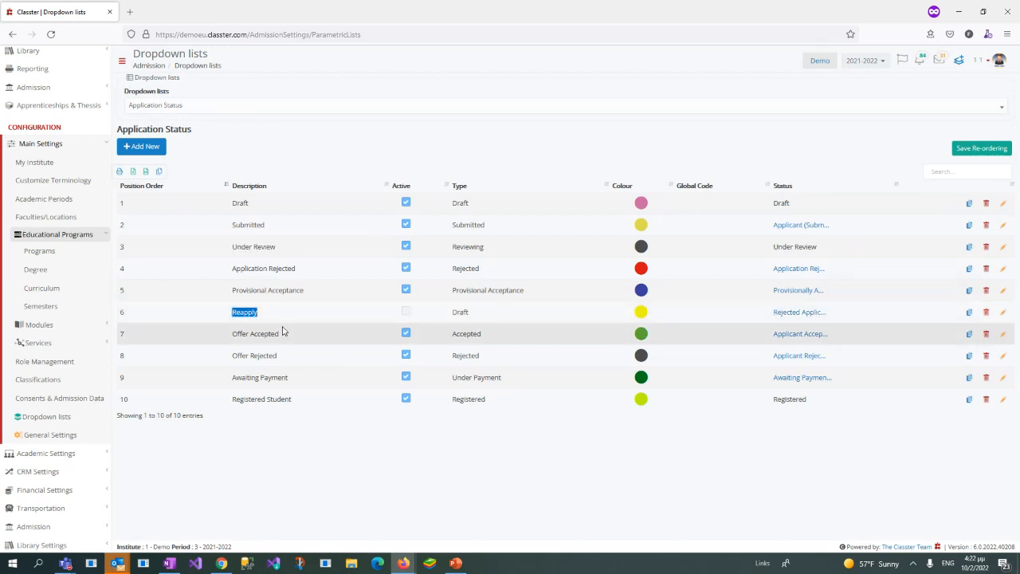
Step: Open the Main Settings dropdown lists in a separate browser tab and load the Status list for the Students type
left_click(330, 315)
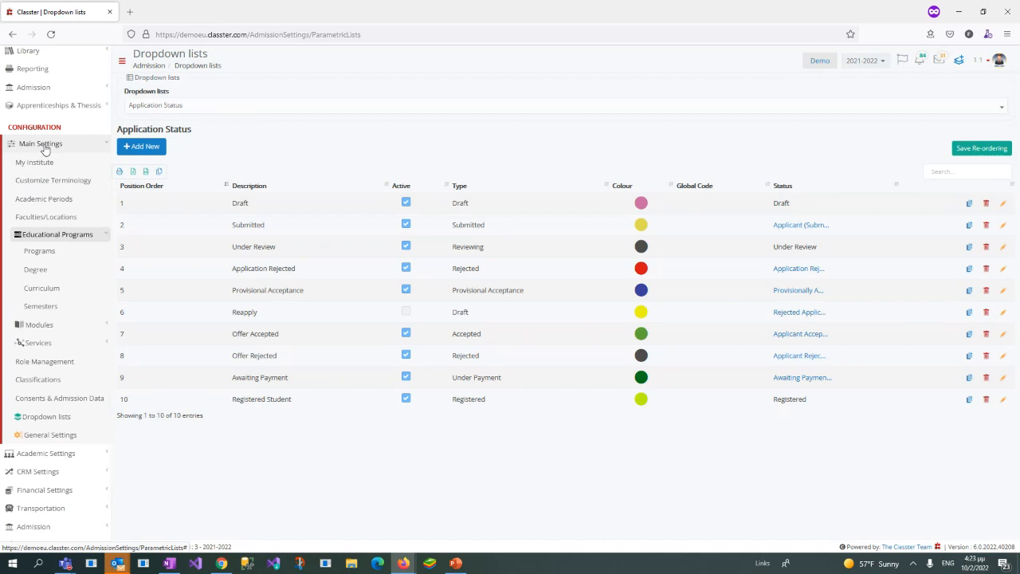
right_click(55, 427)
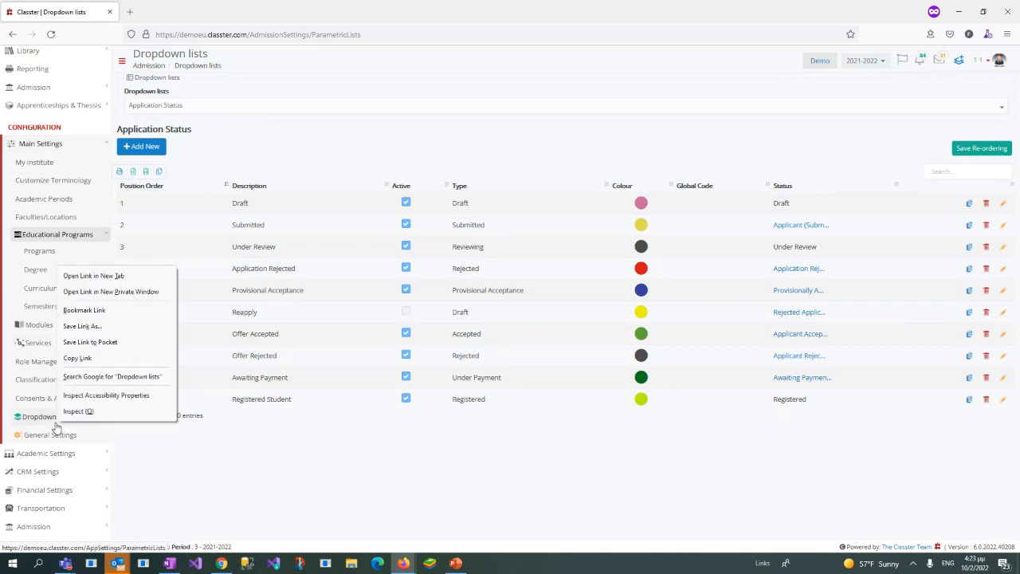
left_click(87, 280)
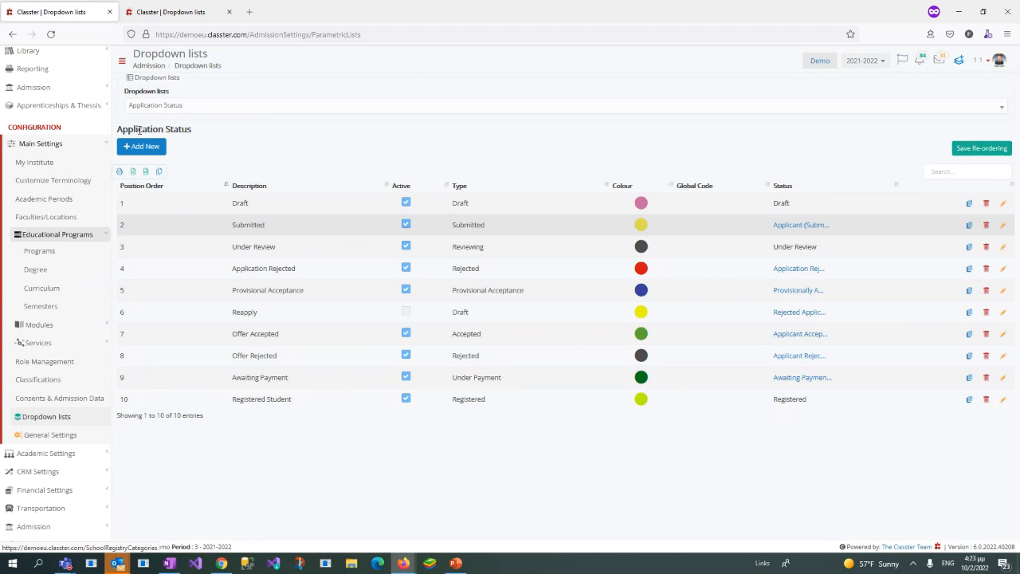
left_click(171, 12)
left_click(210, 128)
left_click(179, 206)
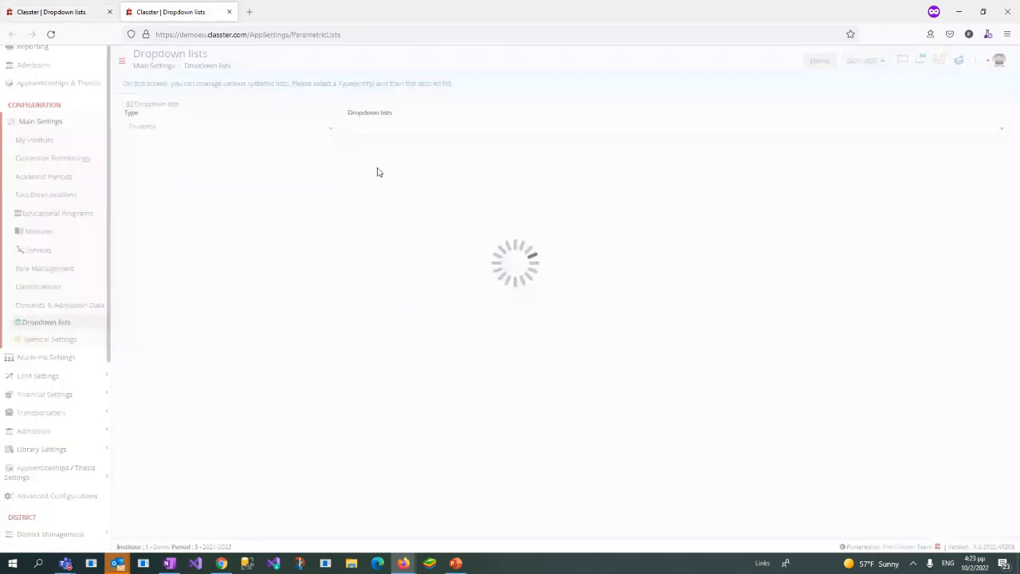
left_click(392, 130)
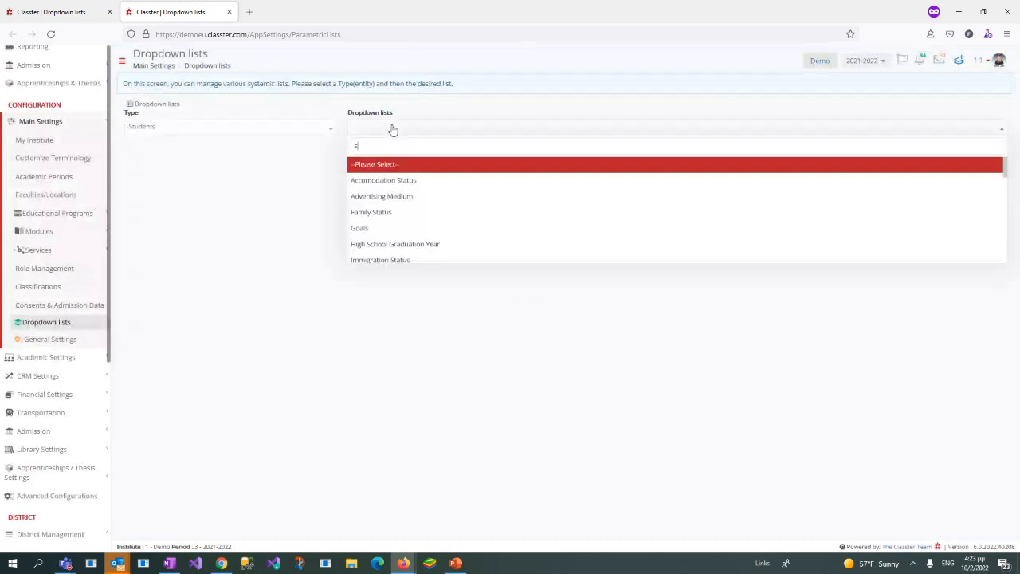
type("stat")
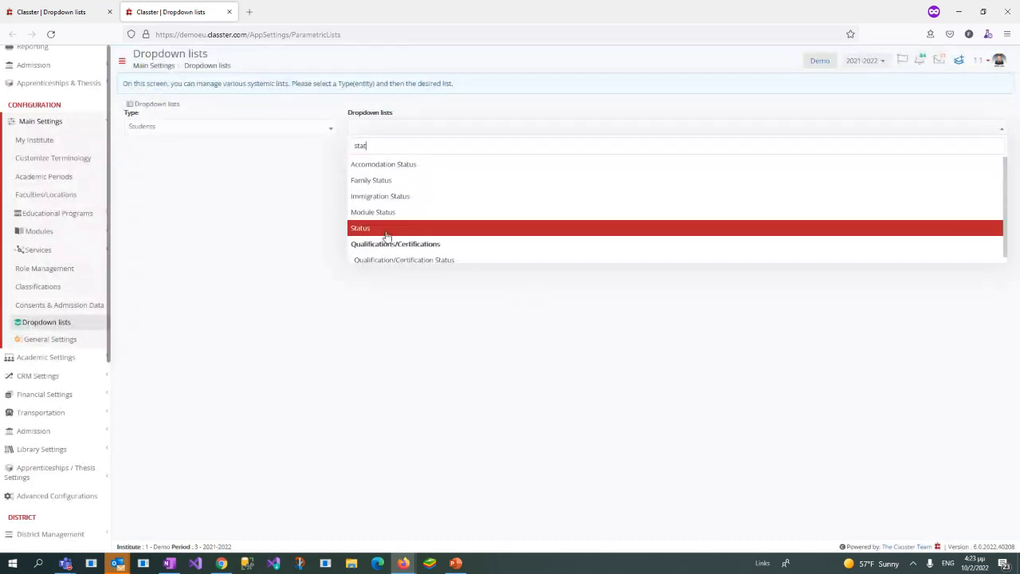
left_click(388, 229)
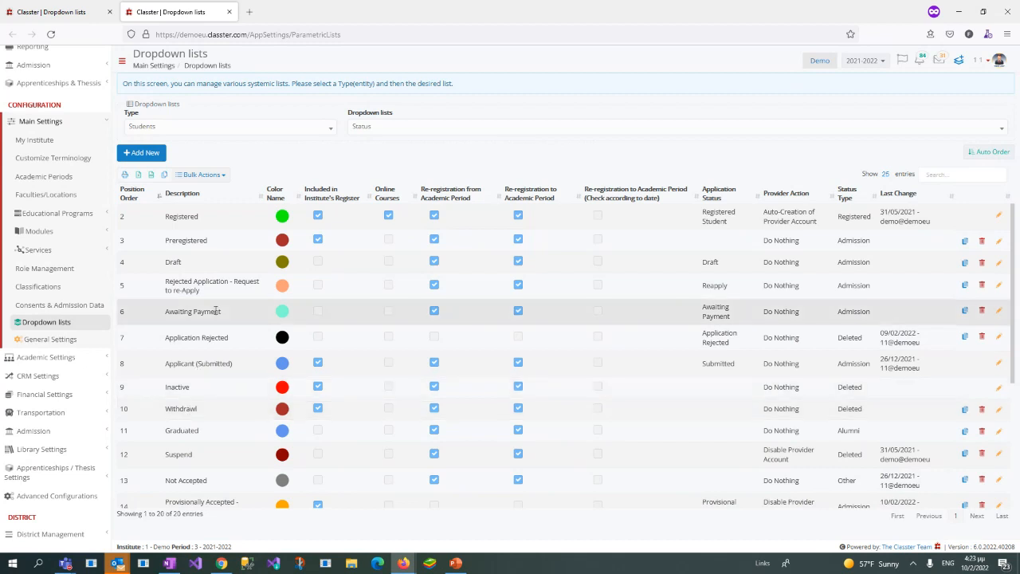
Step: Start a new student status with the description "Test Status" and the status type Admission
left_click(148, 159)
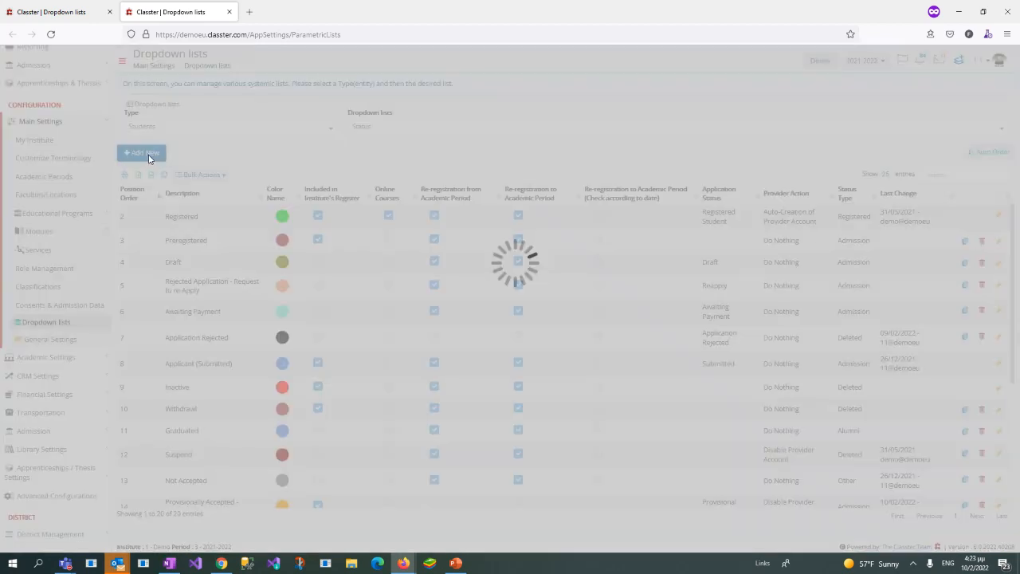
type("T")
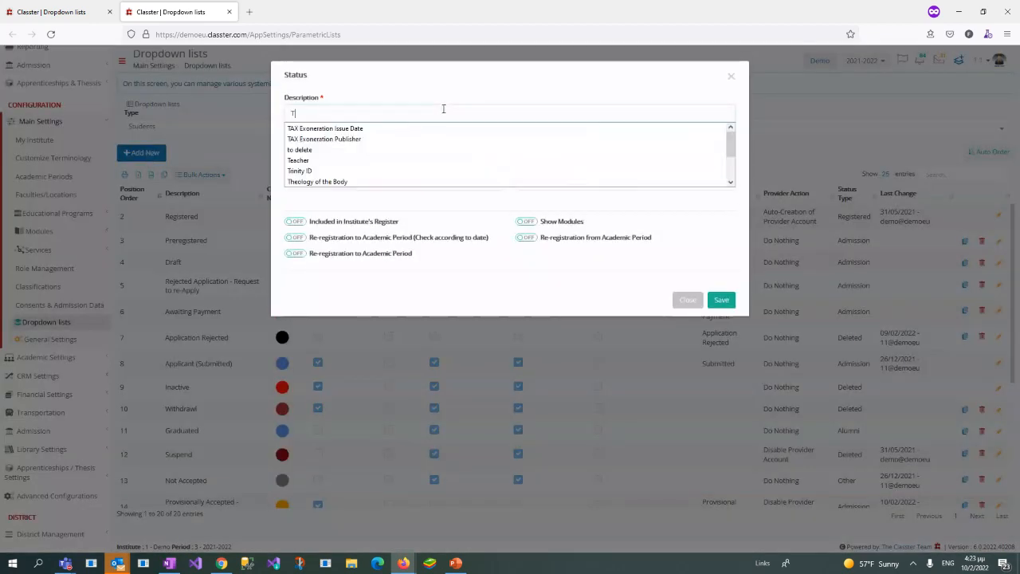
type("est Status")
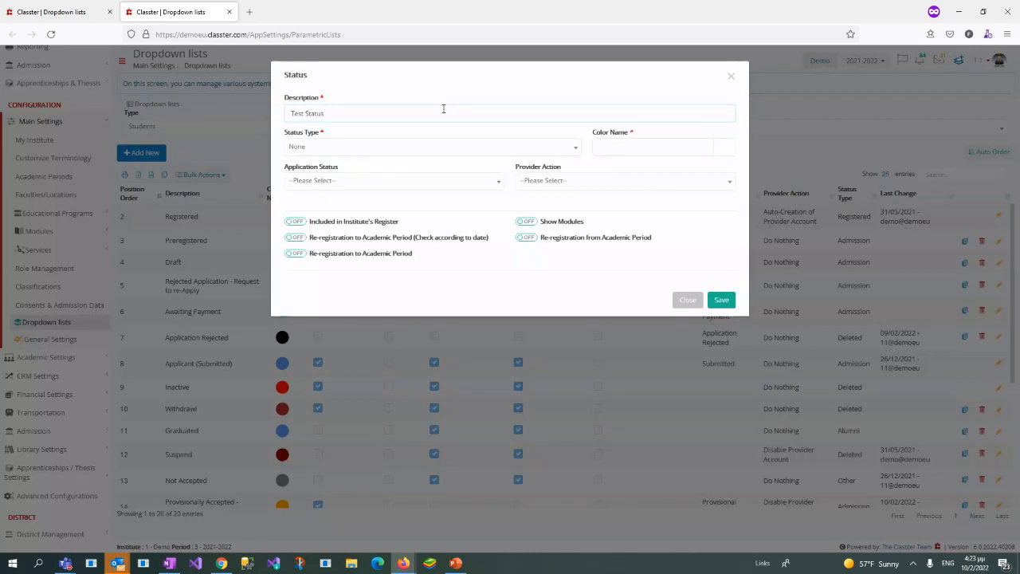
key("ctrl+a")
key("ctrl+c")
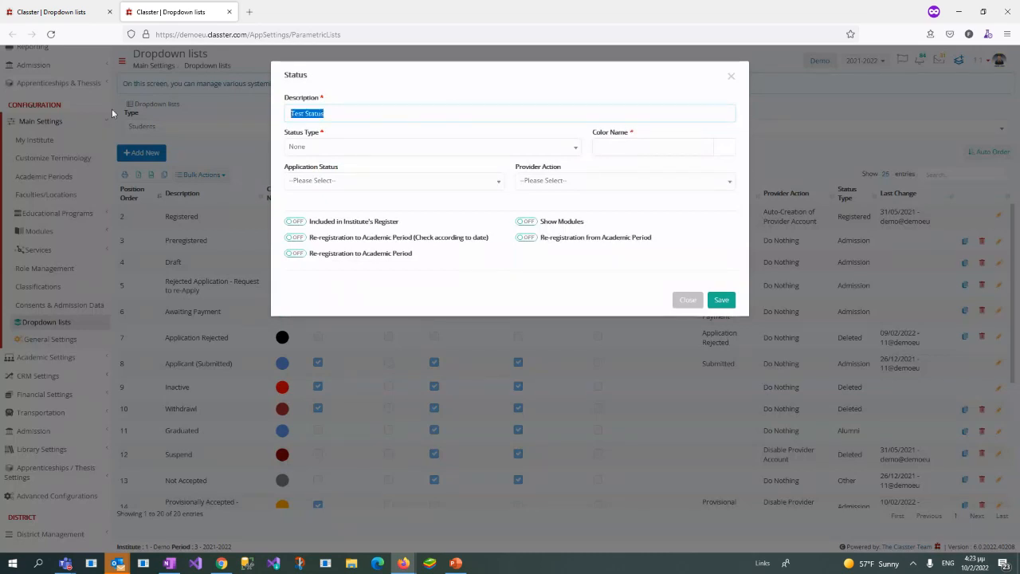
left_click(388, 132)
left_click(387, 149)
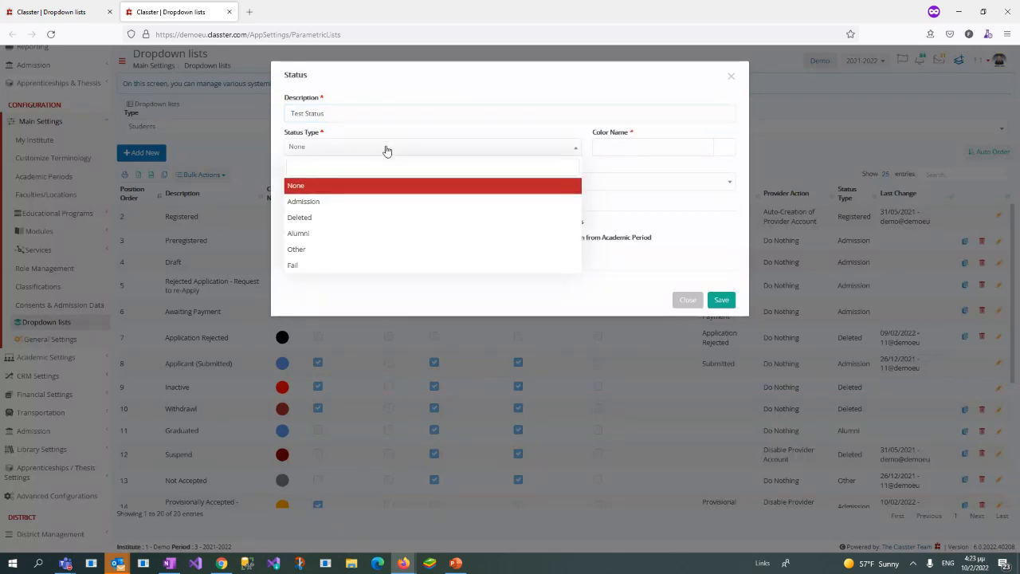
left_click(345, 203)
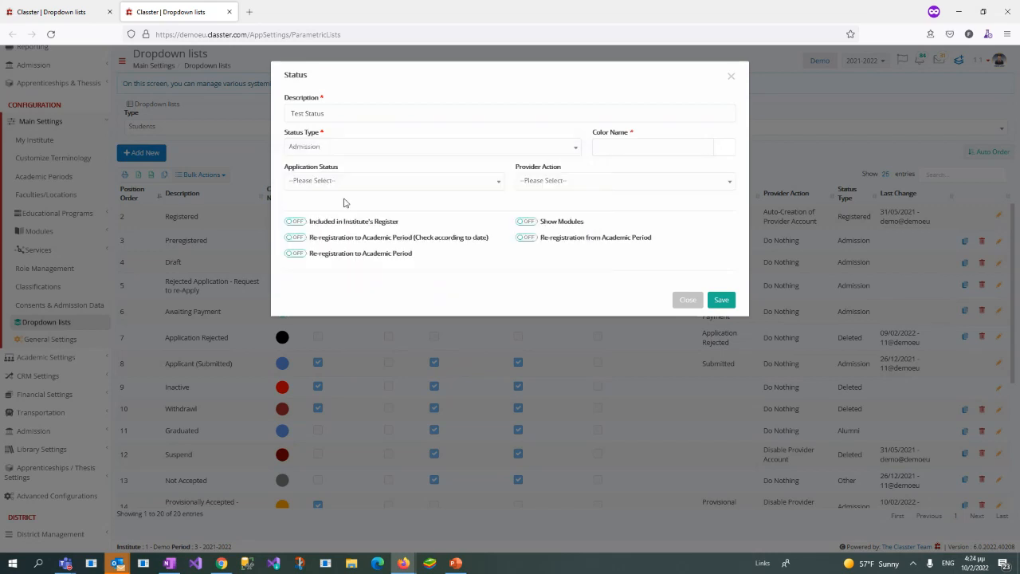
Step: Set the student status colour to #ba9f9f and review the Application Status options without choosing one
left_click(720, 154)
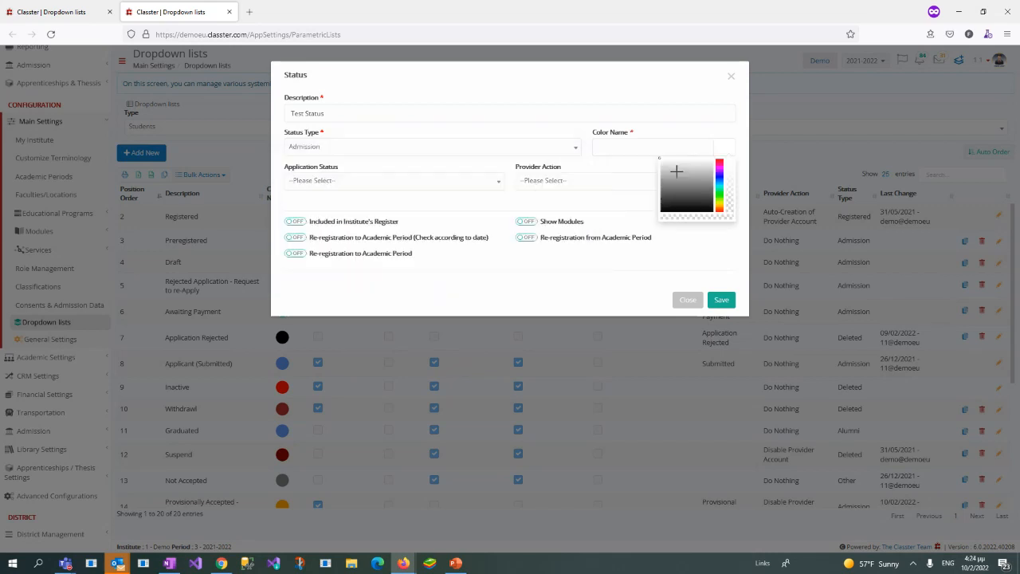
left_click(666, 170)
left_click(667, 130)
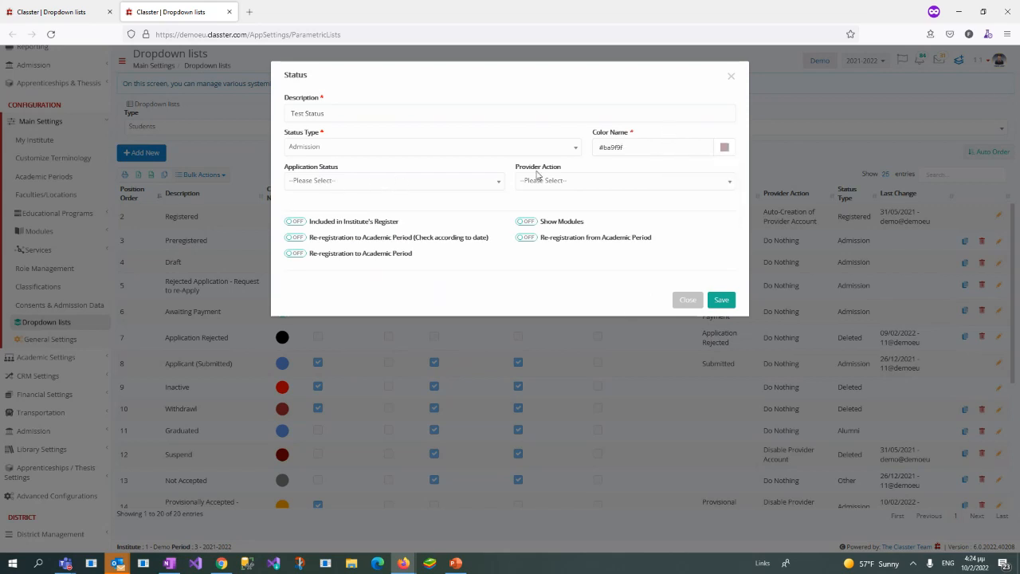
left_click(458, 184)
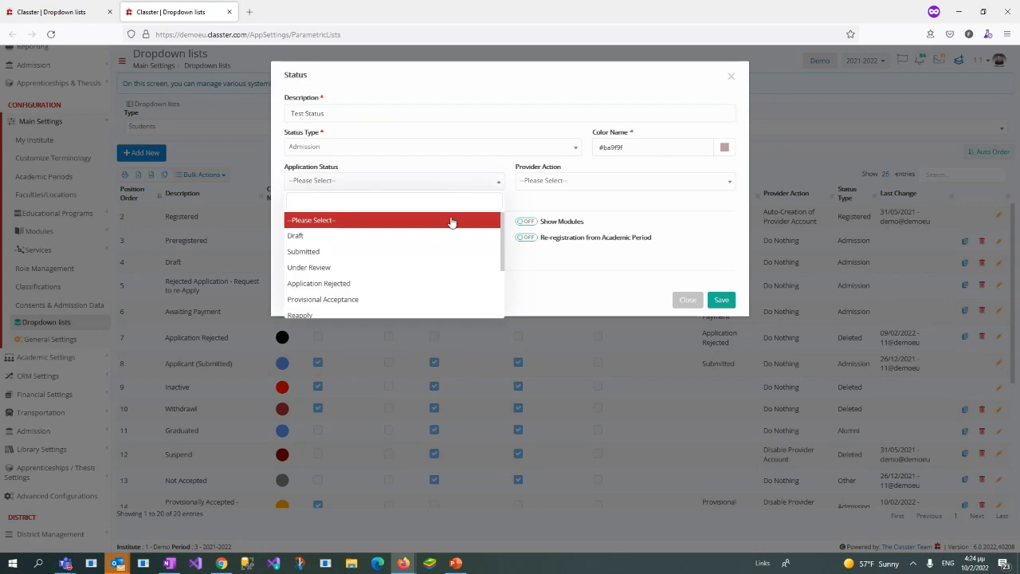
triple_click(478, 166)
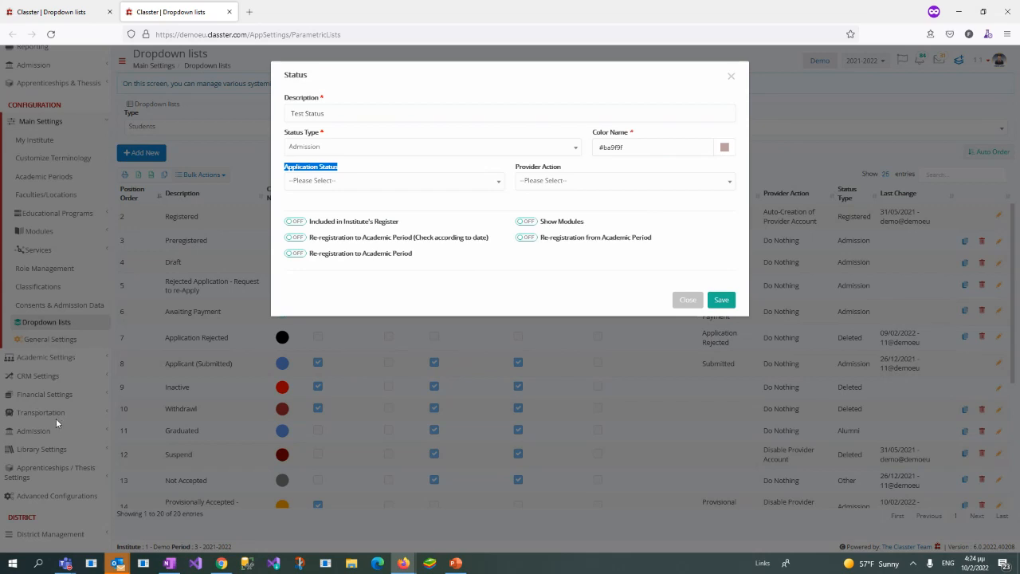
Step: Set the provider action of the new student status to Do Nothing and save the status
left_click(561, 182)
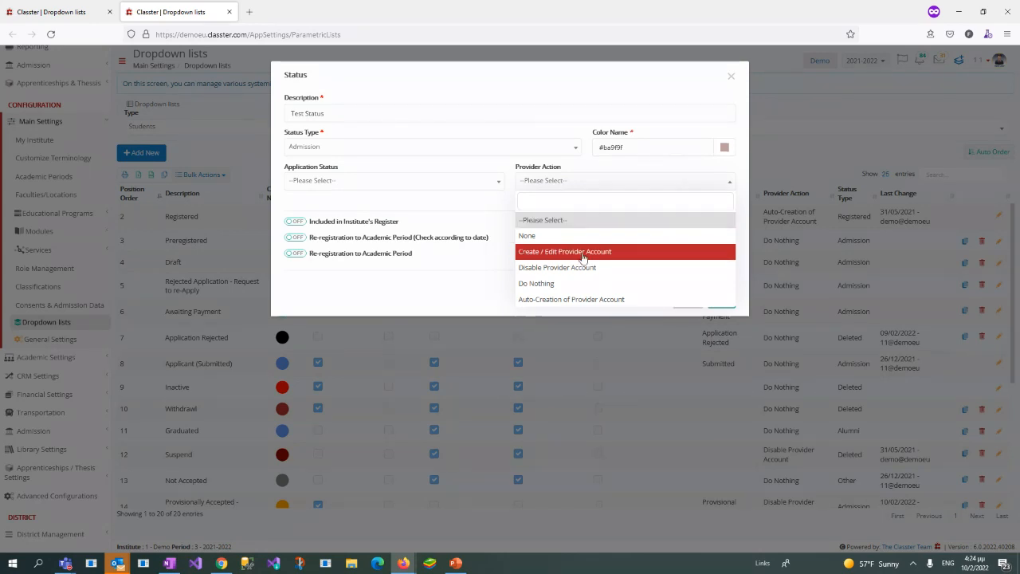
left_click(614, 168)
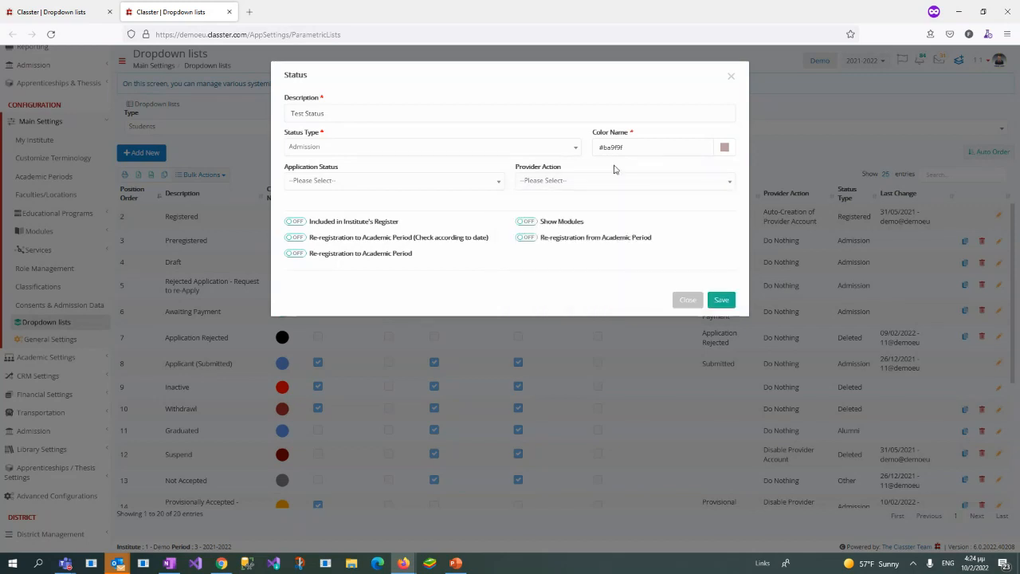
left_click(528, 189)
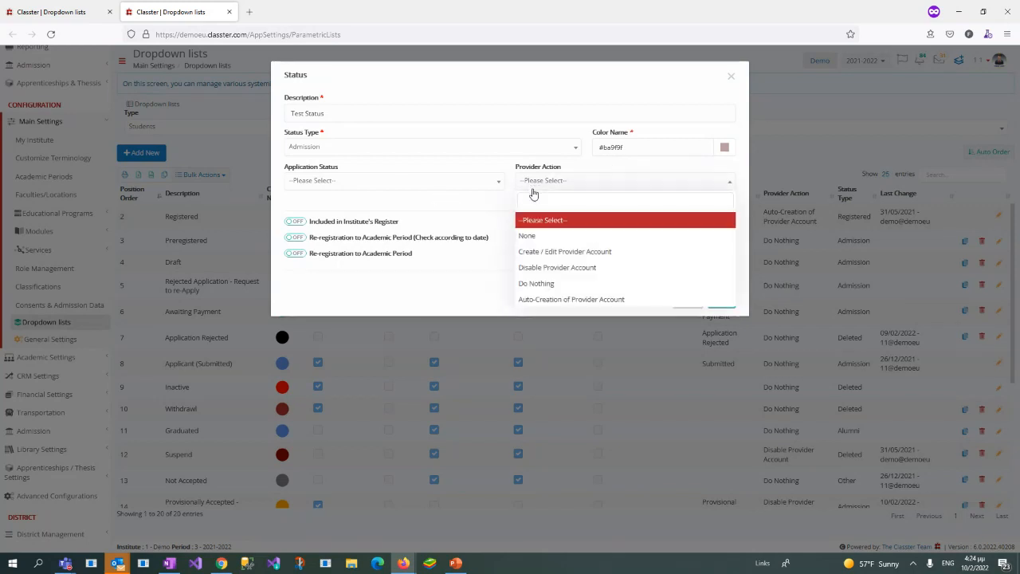
left_click(540, 284)
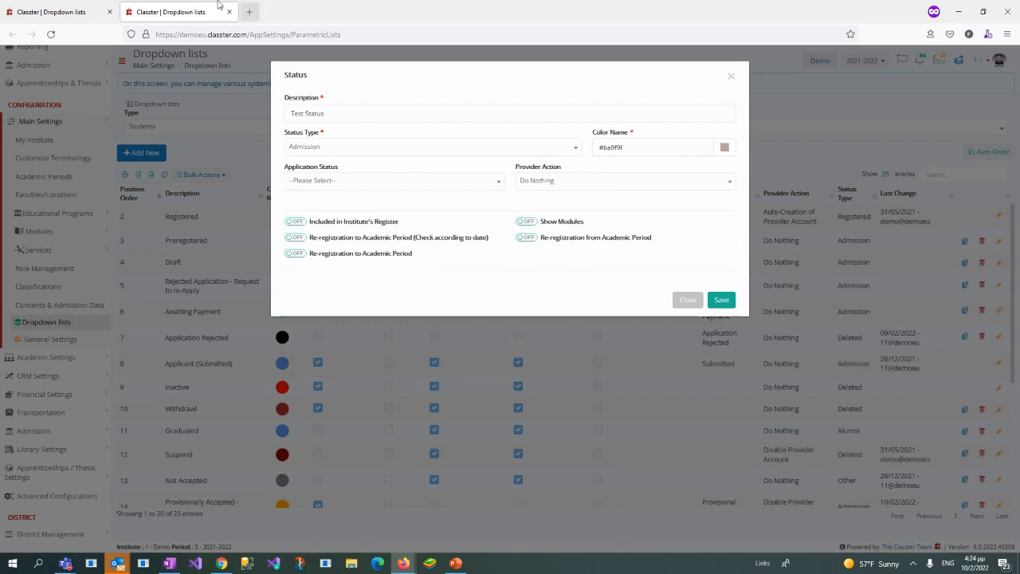
left_click(721, 302)
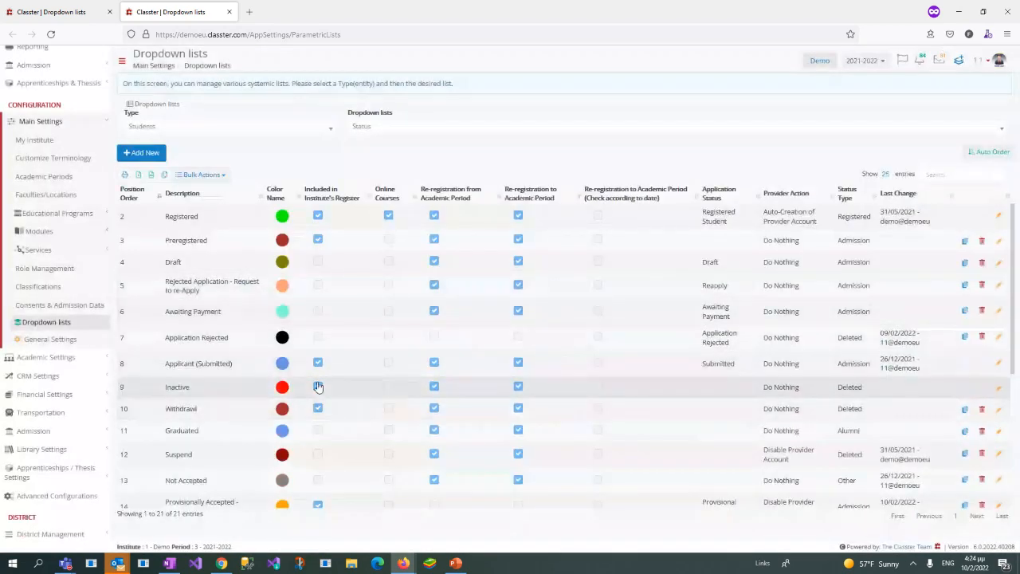
Step: In the Application Status list, start a new active entry described as "Test Status" and link it to the Test Status student status
left_click(50, 13)
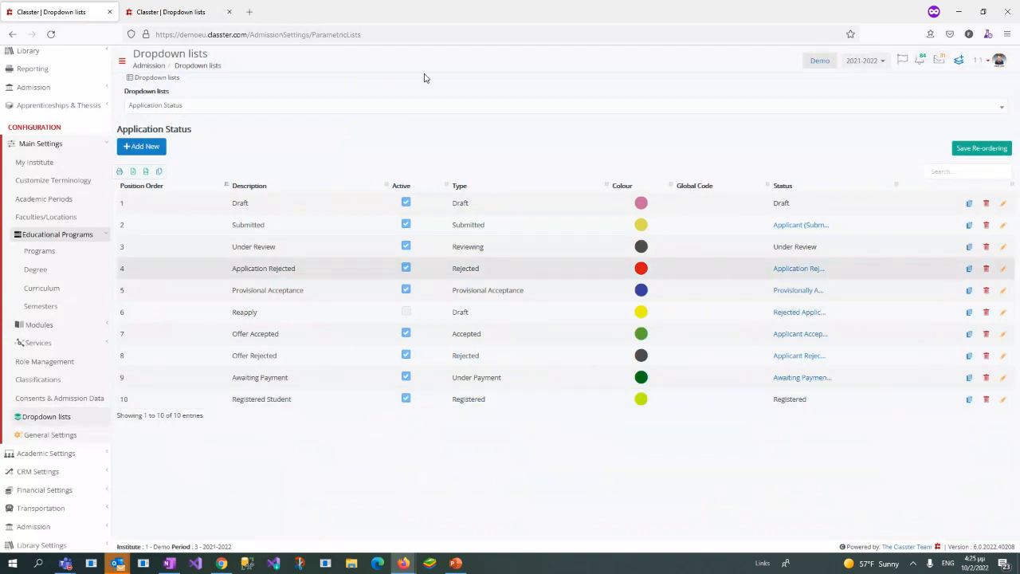
left_click(145, 147)
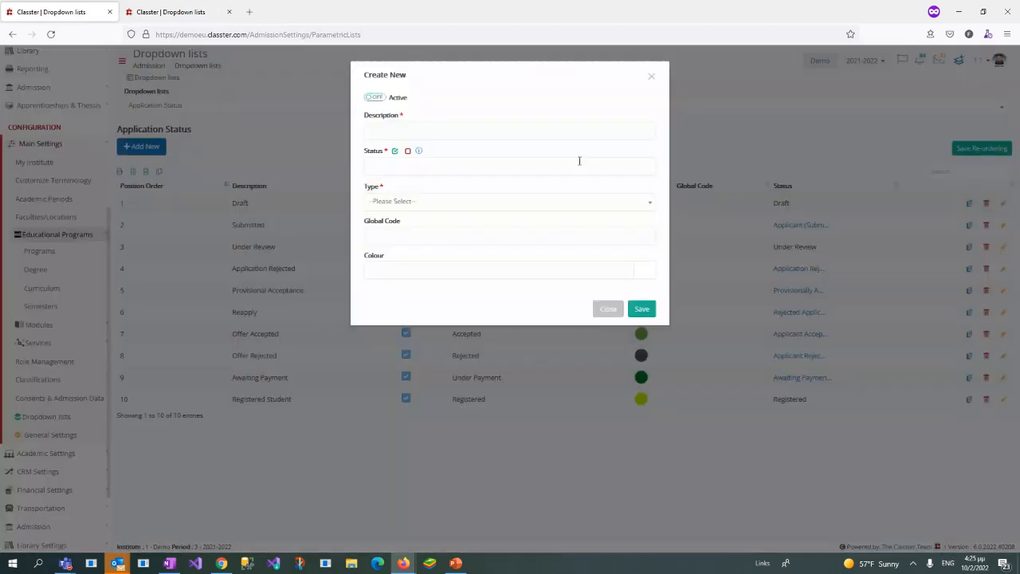
left_click(374, 97)
left_click(391, 128)
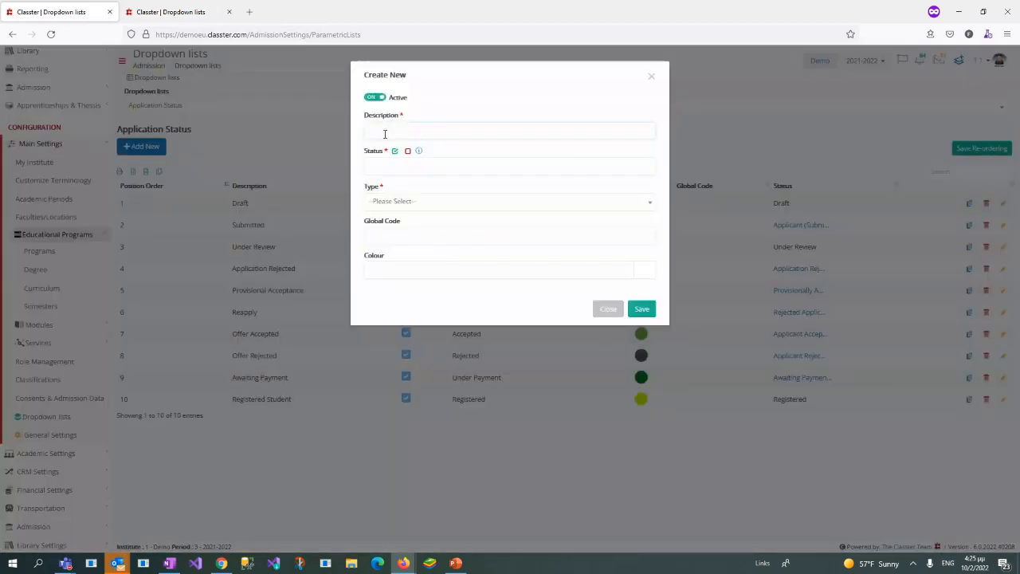
type("Test Status")
left_click(412, 168)
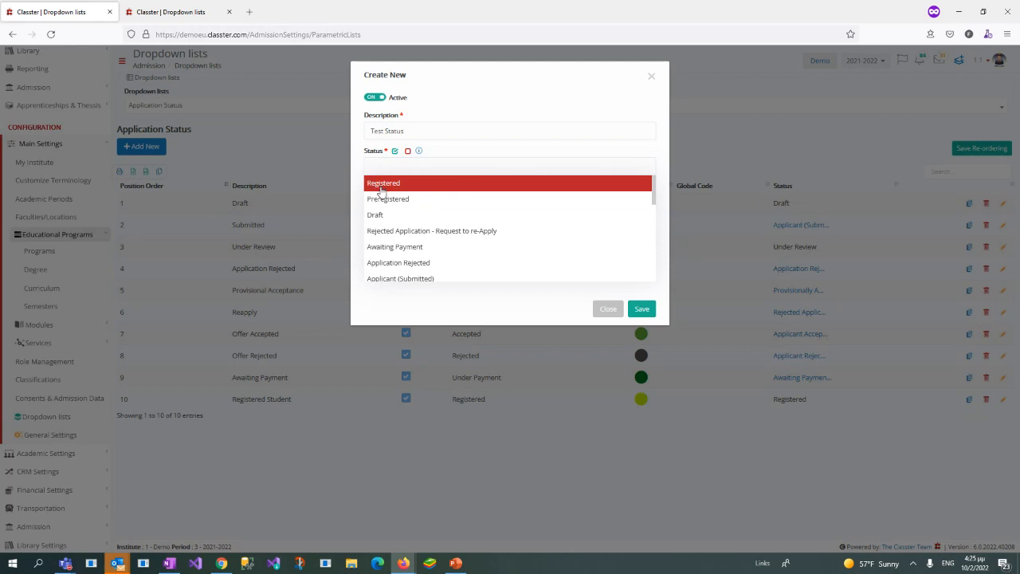
key("ctrl+v")
left_click(381, 185)
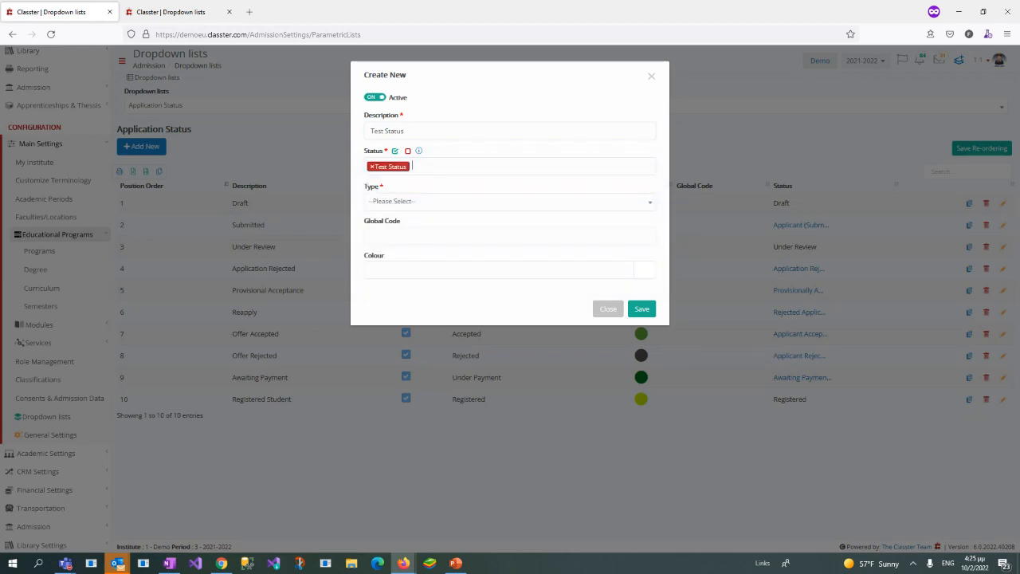
Step: Browse the type options for the new application status and move the Create New dialog aside to uncover the existing status descriptions
left_click(590, 209)
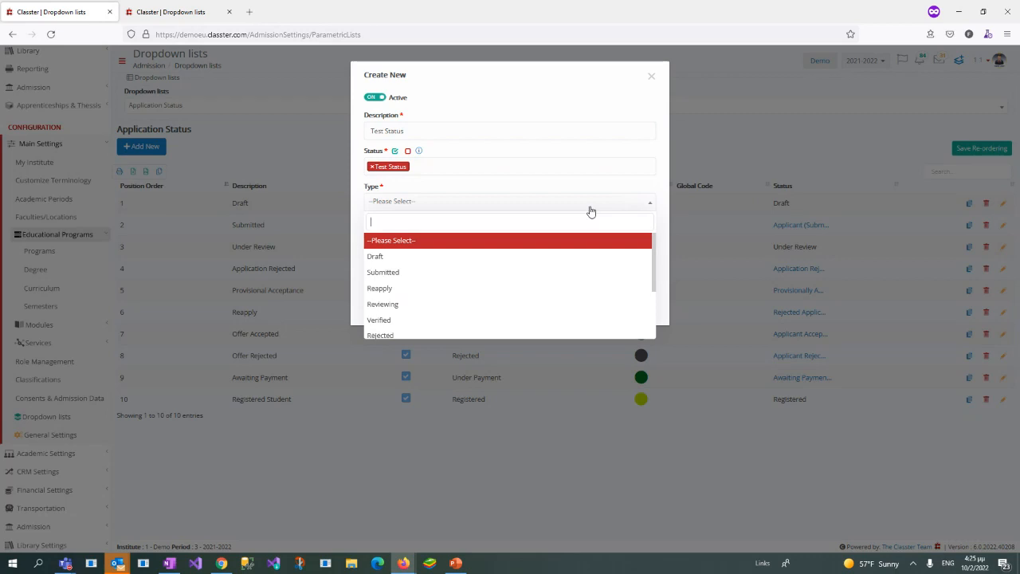
scroll(594, 239, "down", 3)
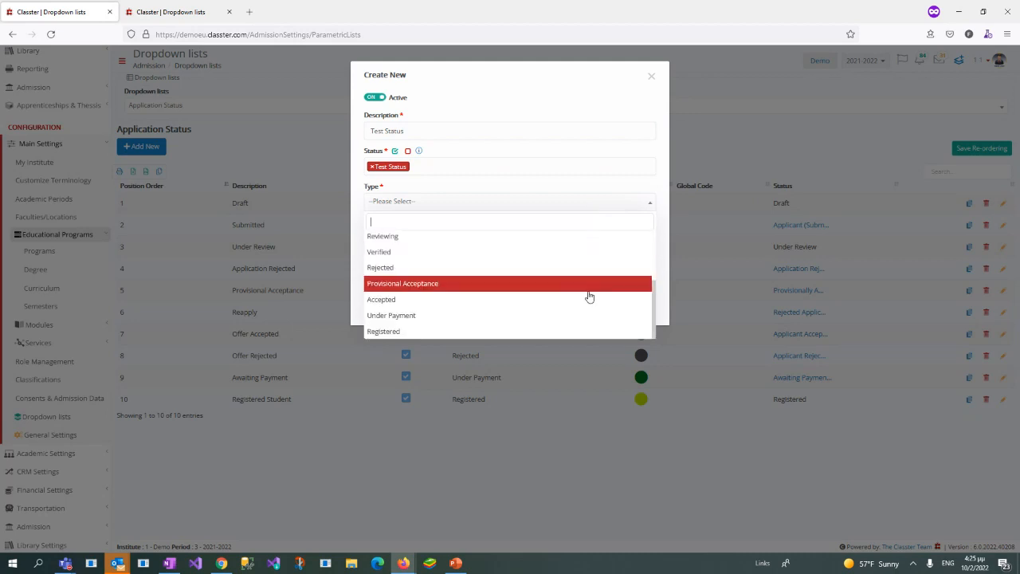
scroll(558, 291, "up", 2)
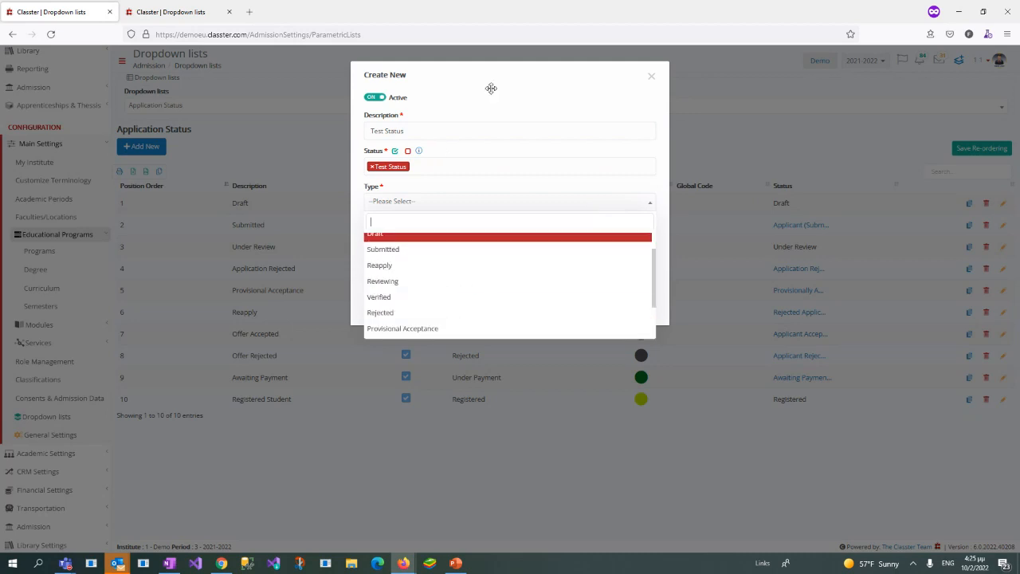
left_click_drag(497, 80, 568, 95)
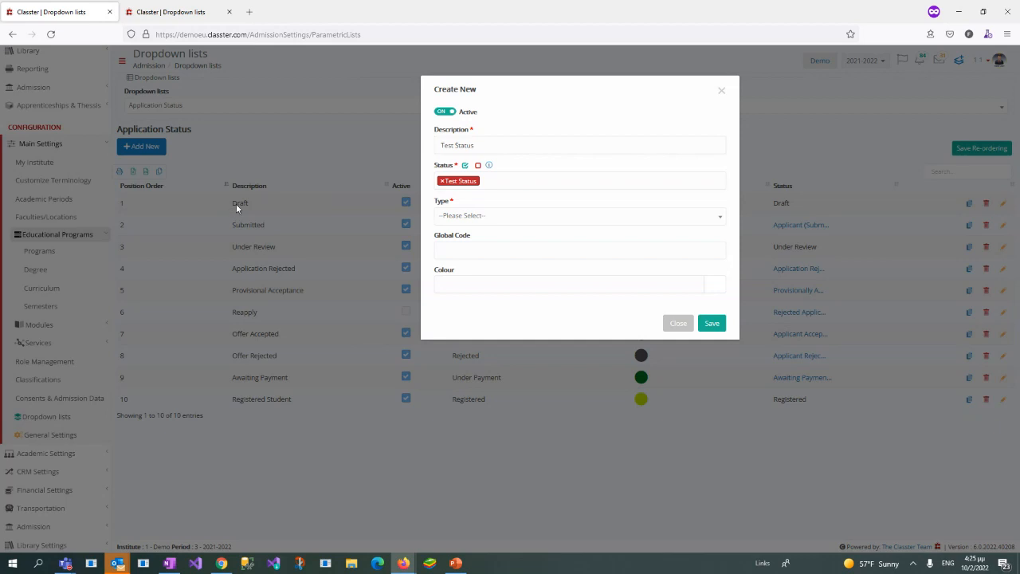
Step: Set the type of the new application status to Provisional Acceptance
left_click(499, 216)
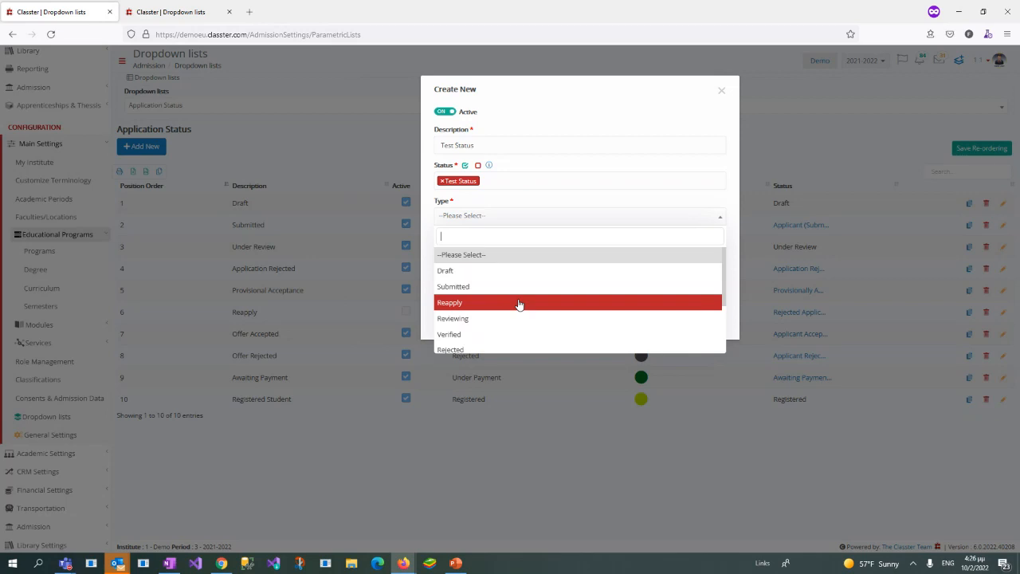
scroll(519, 304, "down", 1)
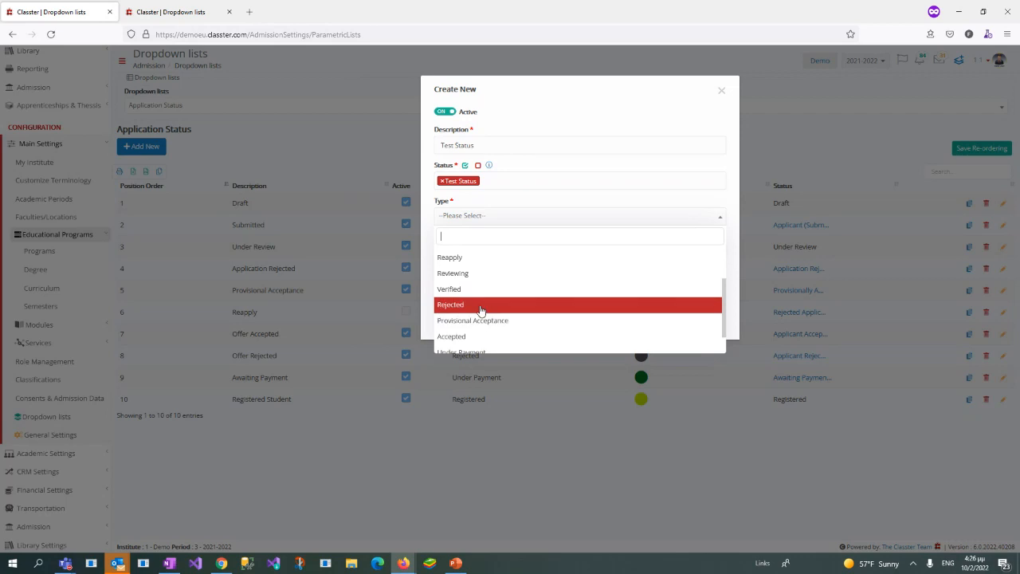
scroll(482, 299, "down", 2)
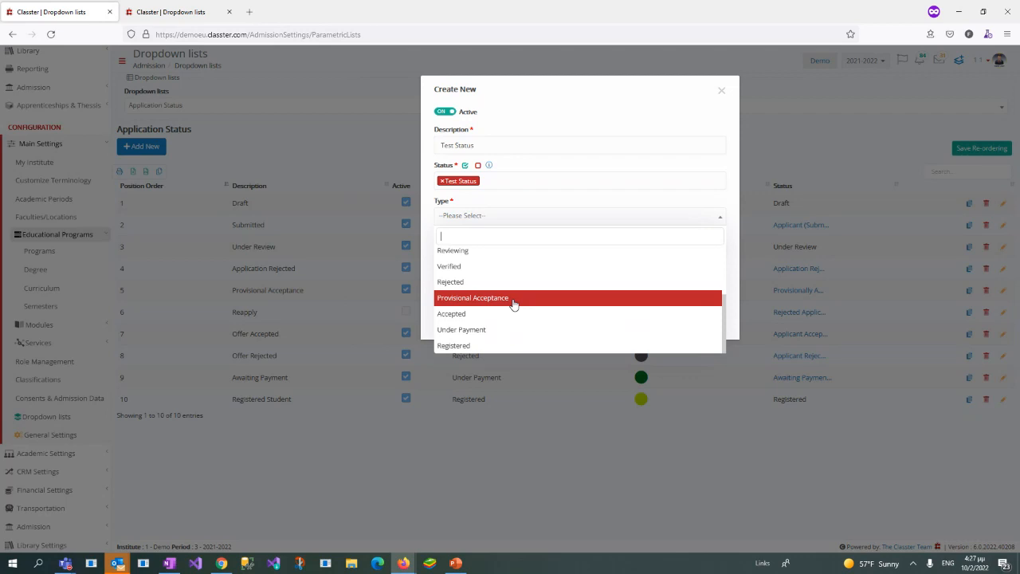
left_click(514, 305)
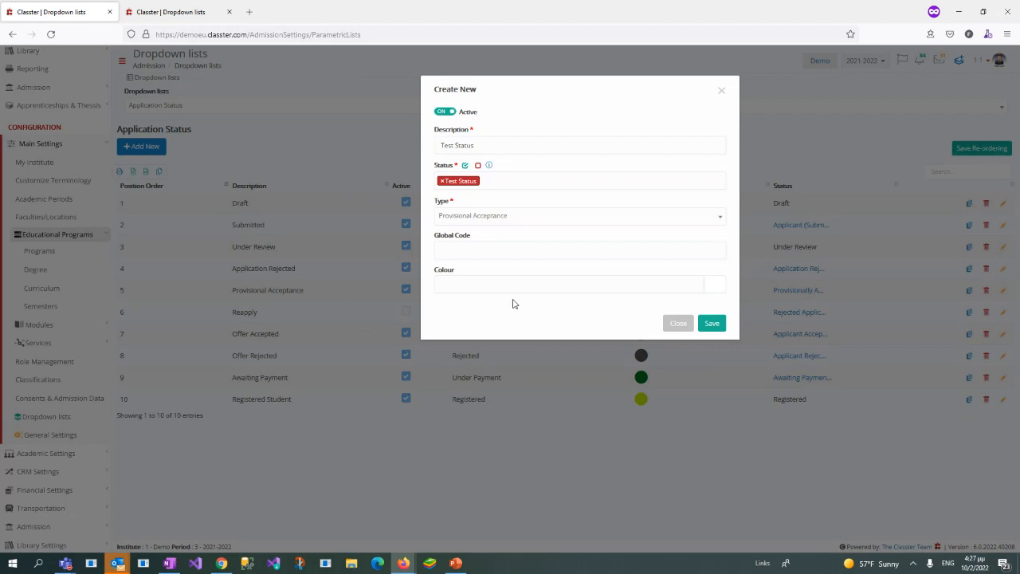
Step: Discard the new application status without saving and switch the dropdown list to Entry Requirements
left_click(675, 325)
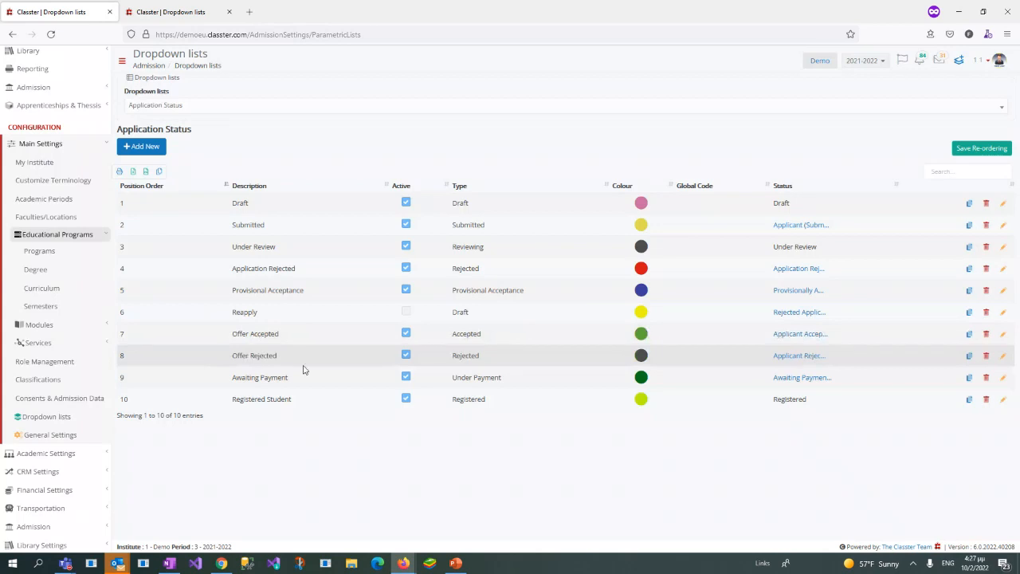
left_click(336, 104)
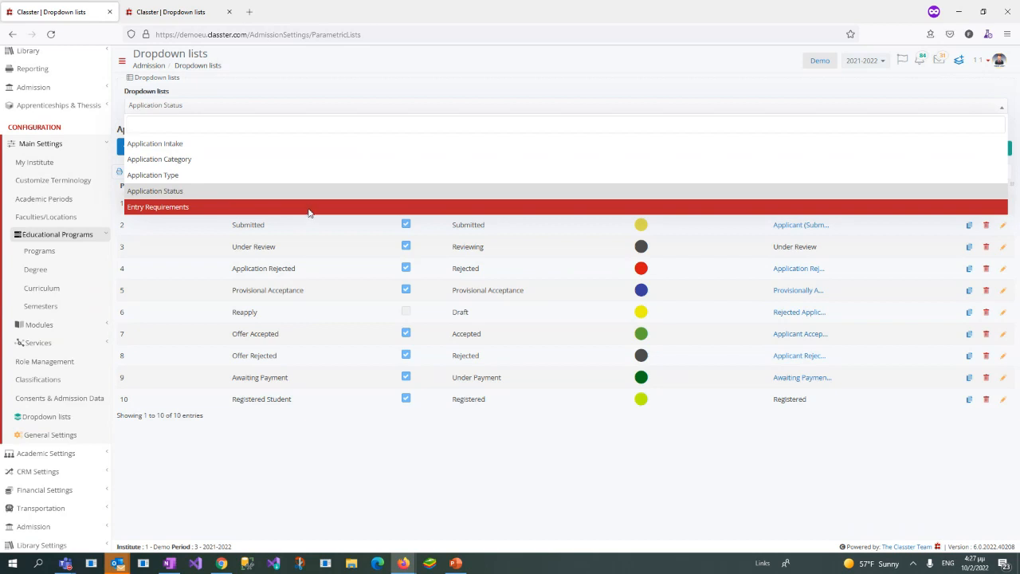
left_click(310, 207)
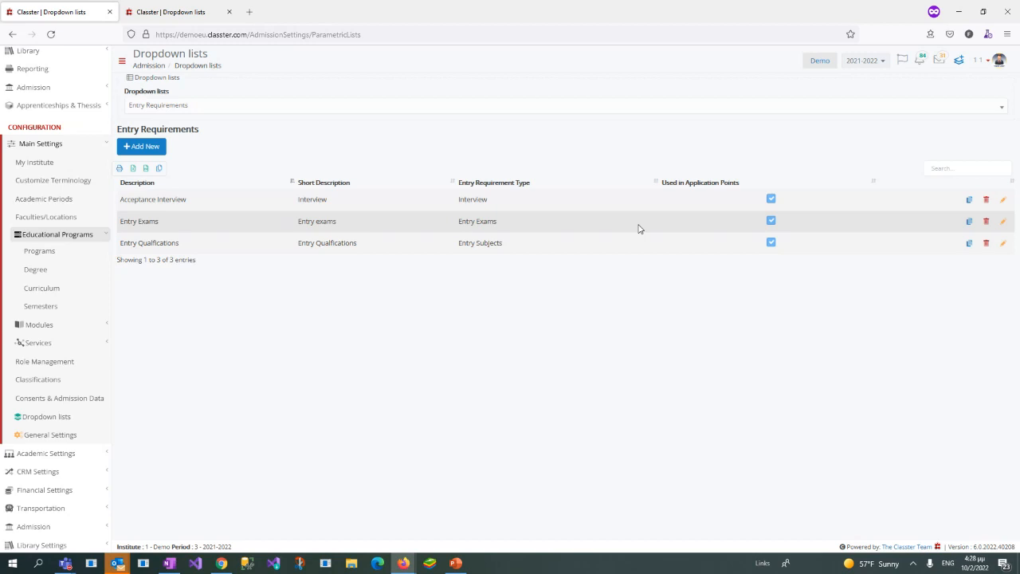
Step: Start a new entry requirement, examine the available entry requirement types, and close the form without saving
left_click(160, 149)
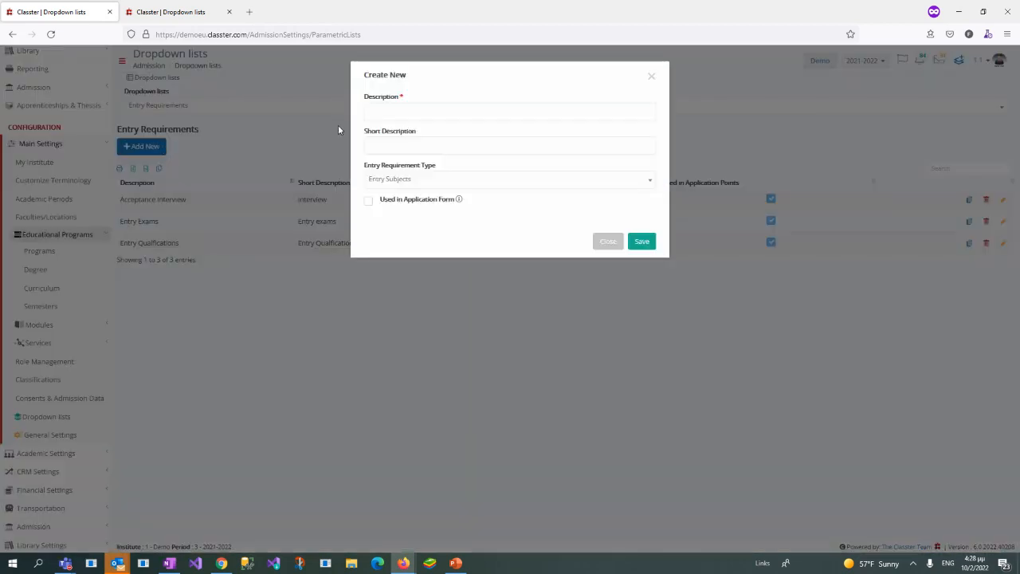
left_click(400, 183)
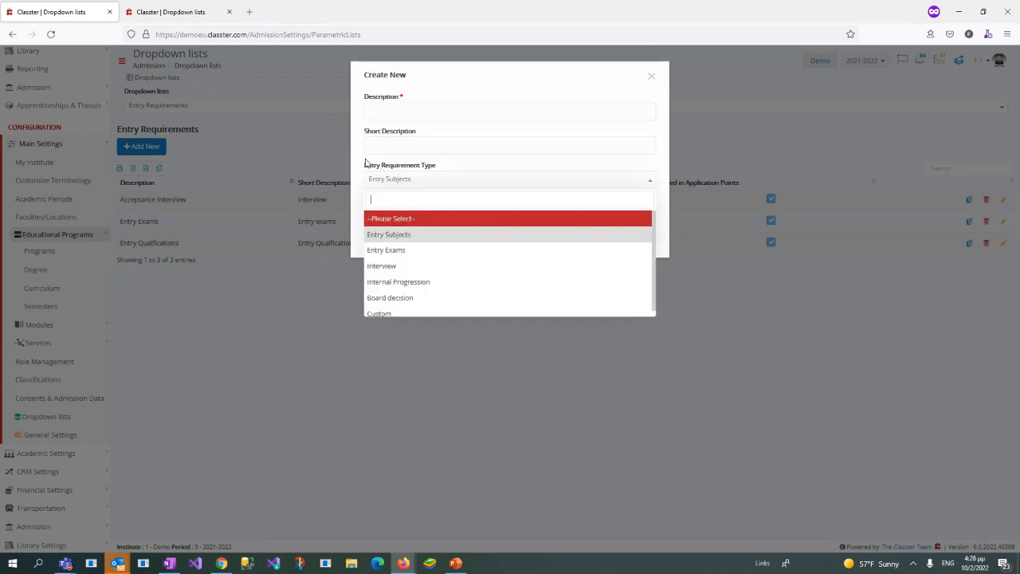
left_click_drag(365, 173, 447, 164)
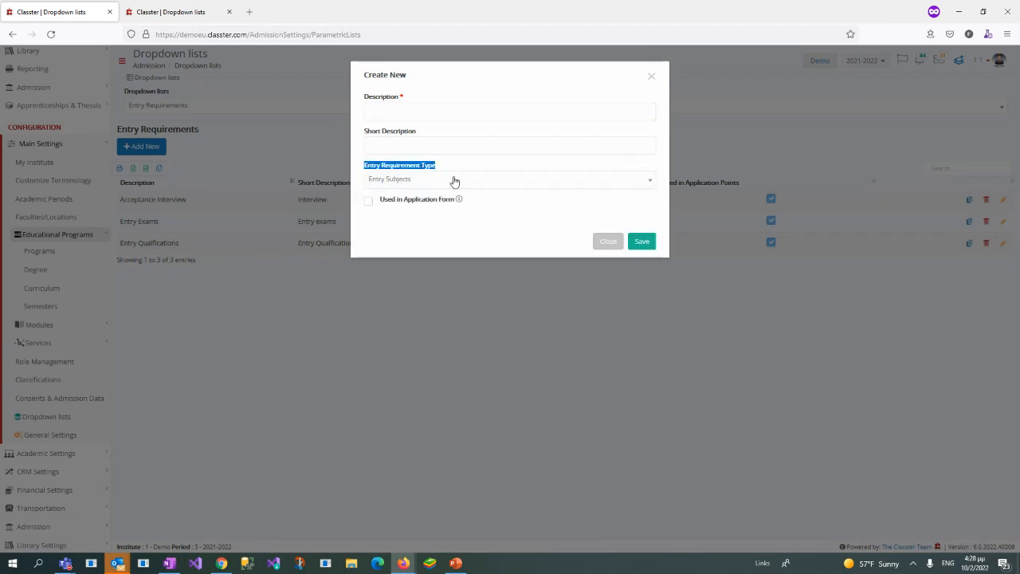
left_click(451, 181)
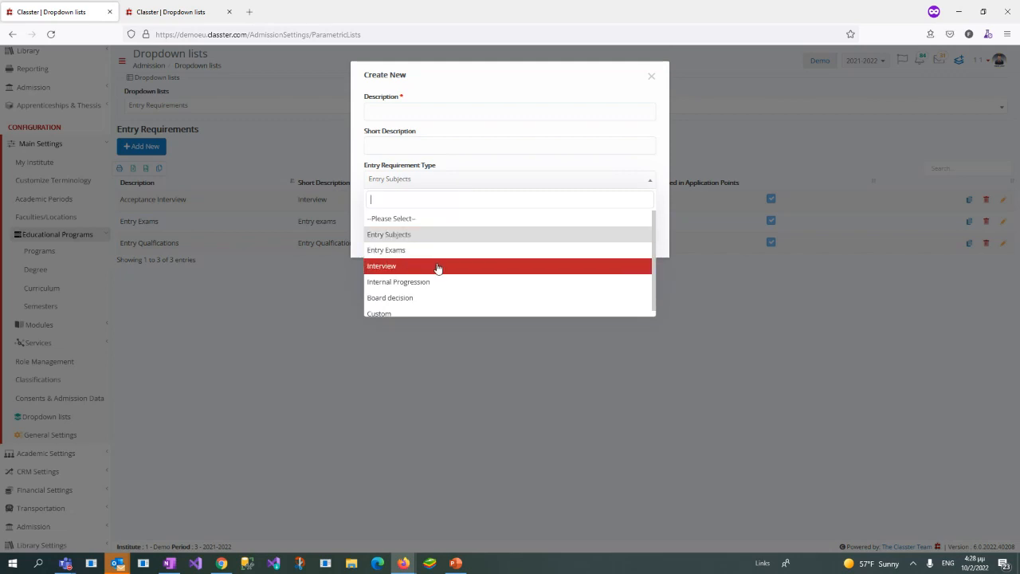
left_click(531, 79)
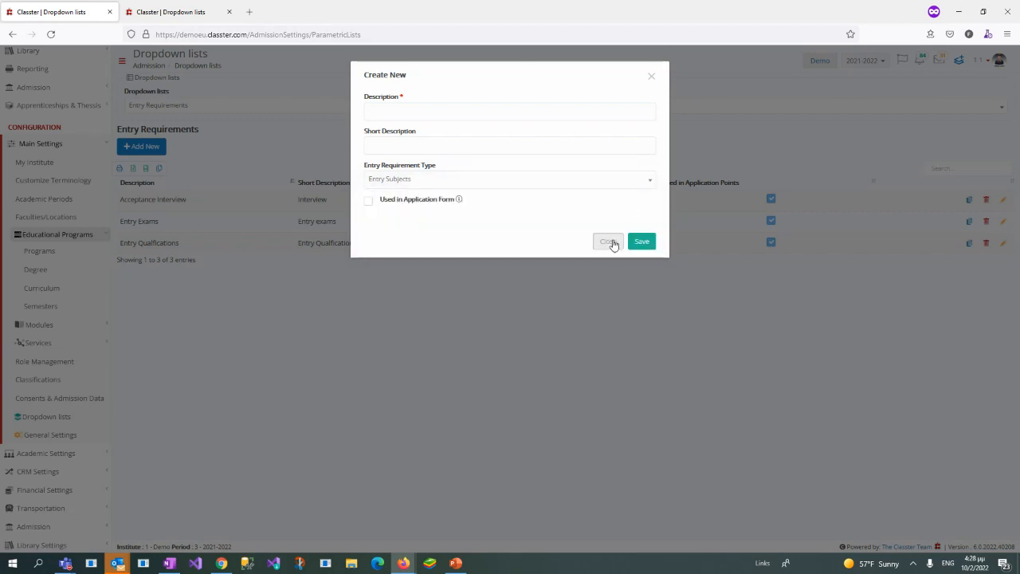
left_click(613, 245)
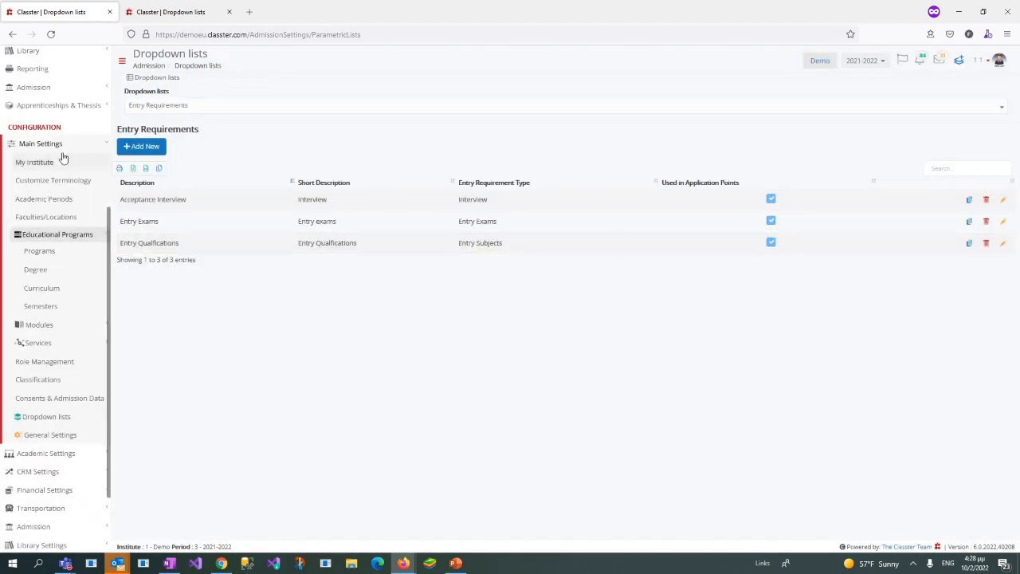
Step: Close the second Classter browser tab and open Admission Settings in the Admission configuration
left_click(60, 147)
middle_click(185, 13)
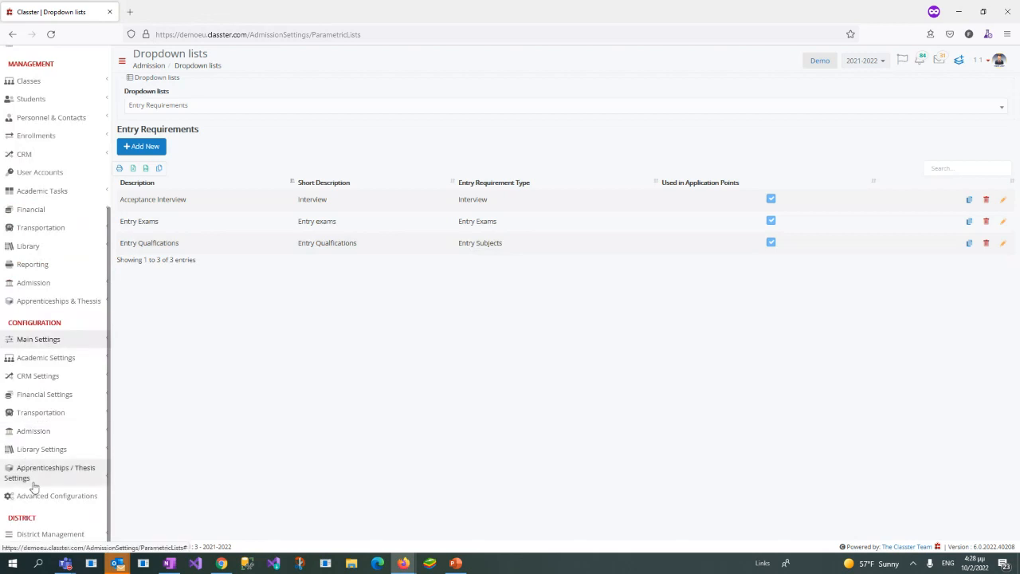
left_click(52, 434)
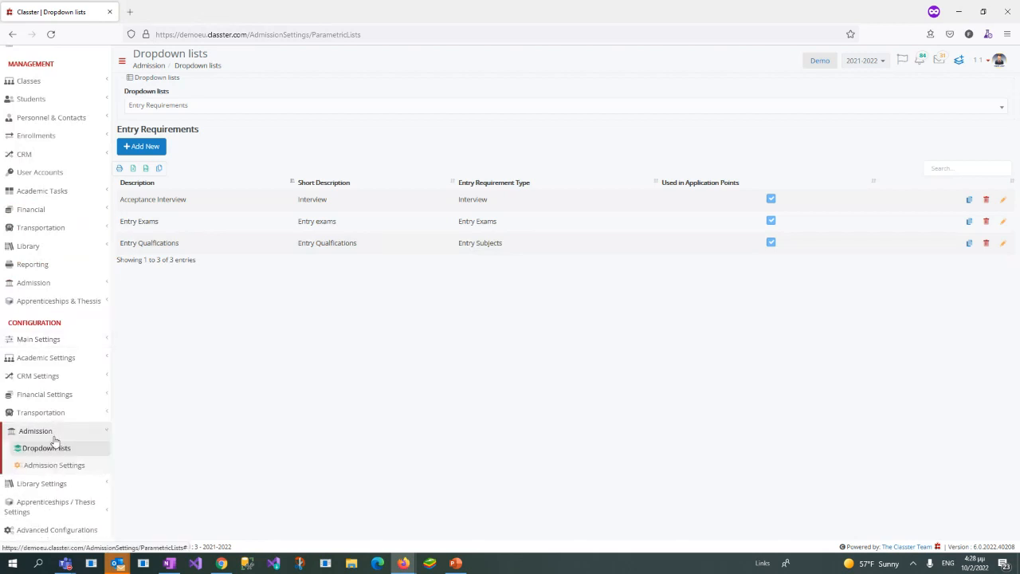
scroll(56, 414, "down", 1)
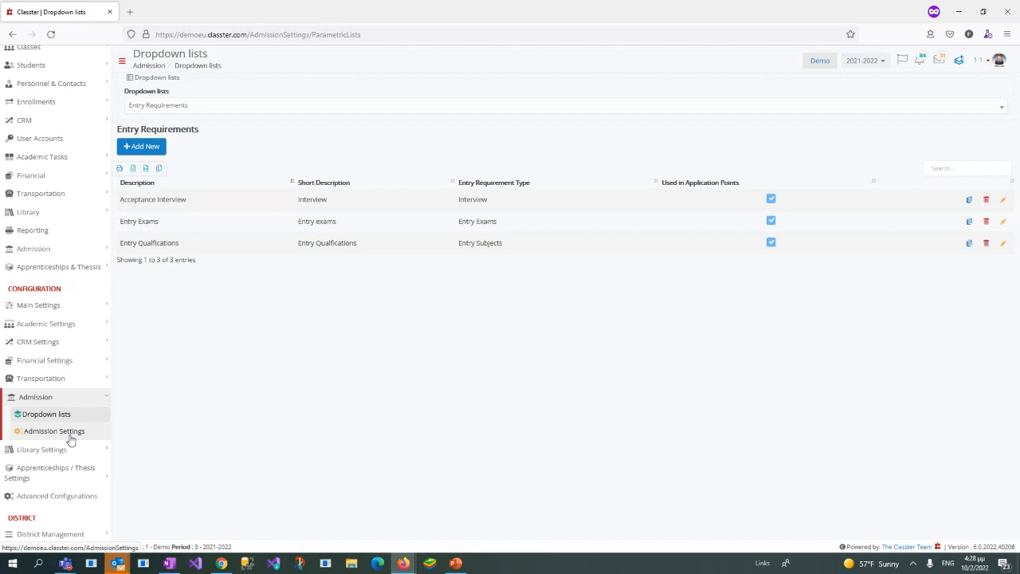
left_click(227, 106)
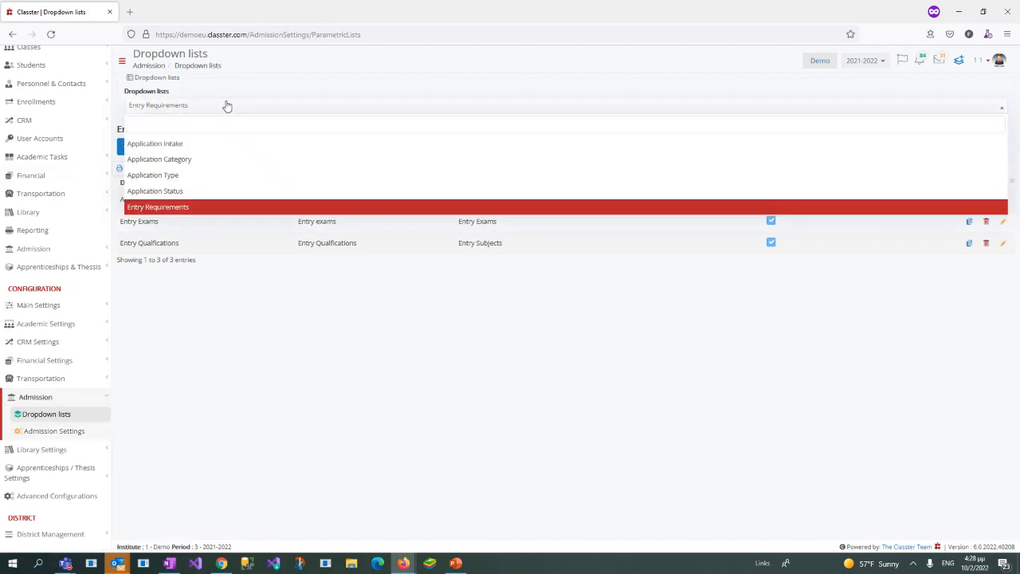
left_click(139, 426)
left_click(80, 434)
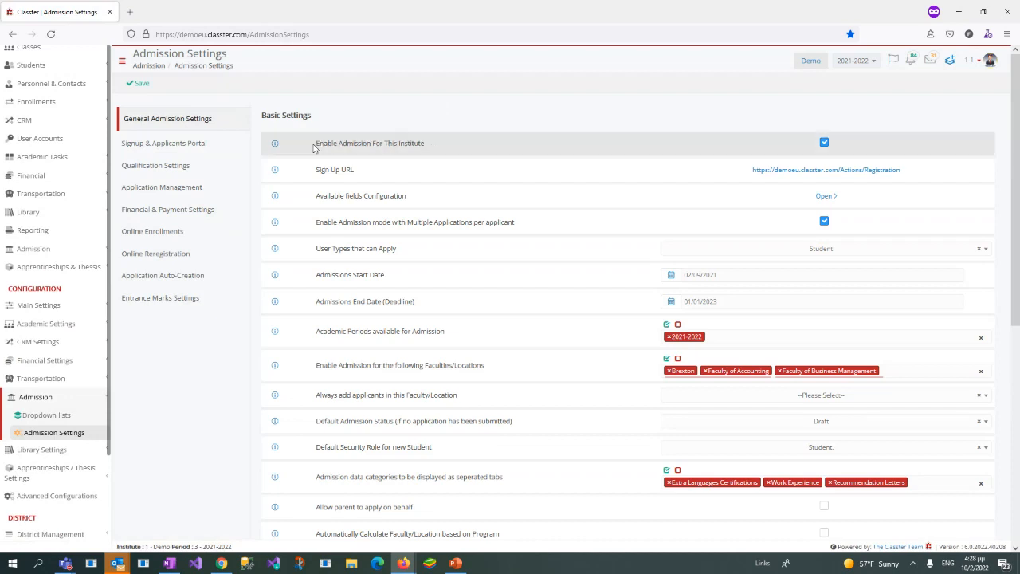
Step: Review the Enable Admission For This Institute, Sign Up URL and Available fields Configuration entries in the basic settings
left_click_drag(314, 142, 447, 147)
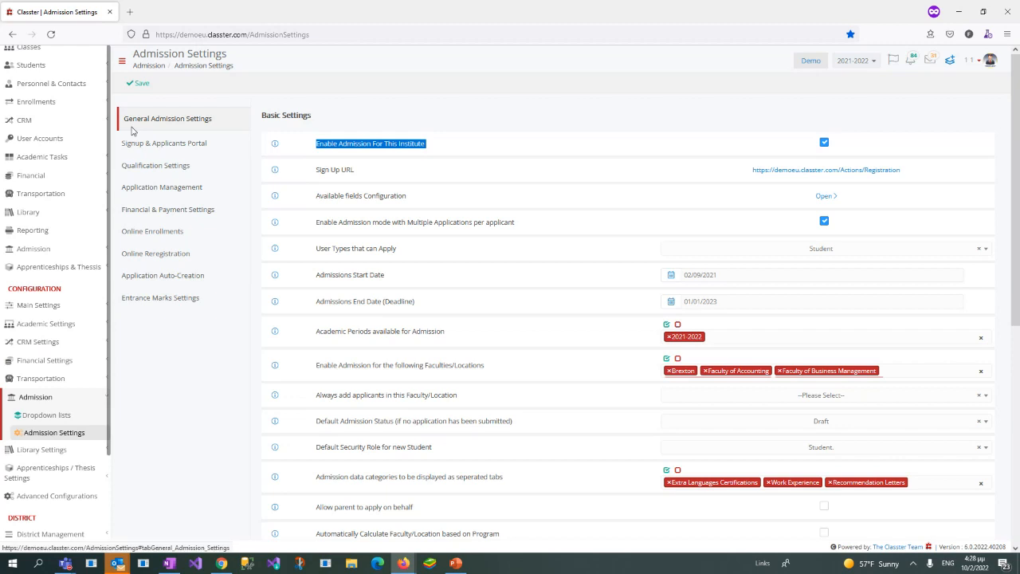
left_click_drag(315, 169, 376, 180)
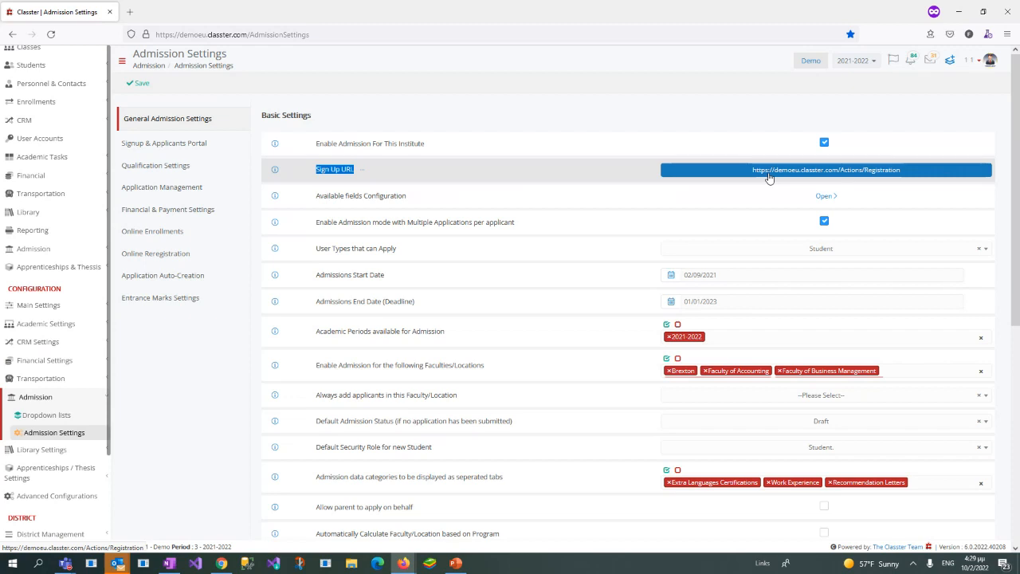
left_click(317, 194)
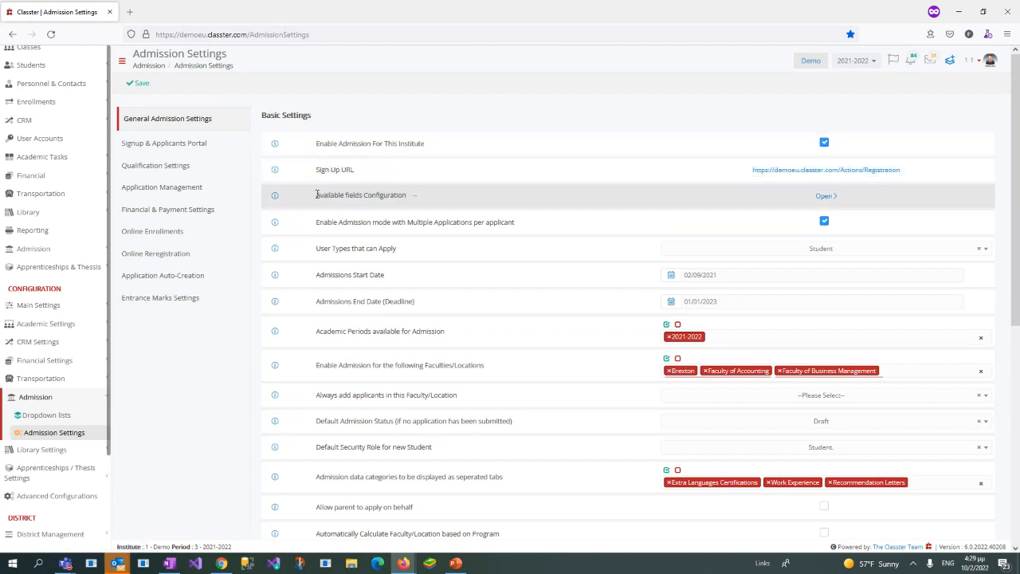
left_click_drag(320, 194, 406, 195)
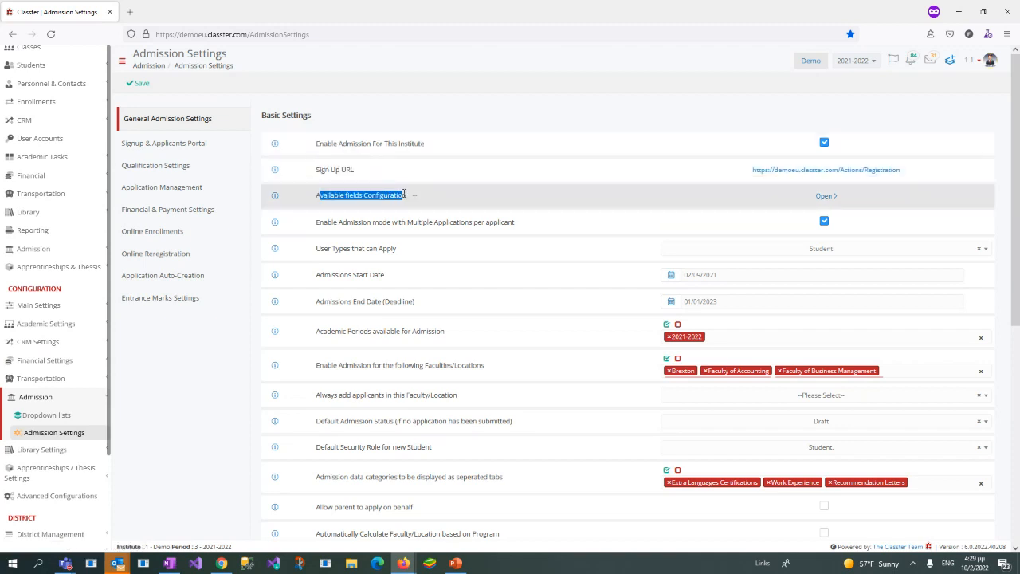
left_click(320, 194)
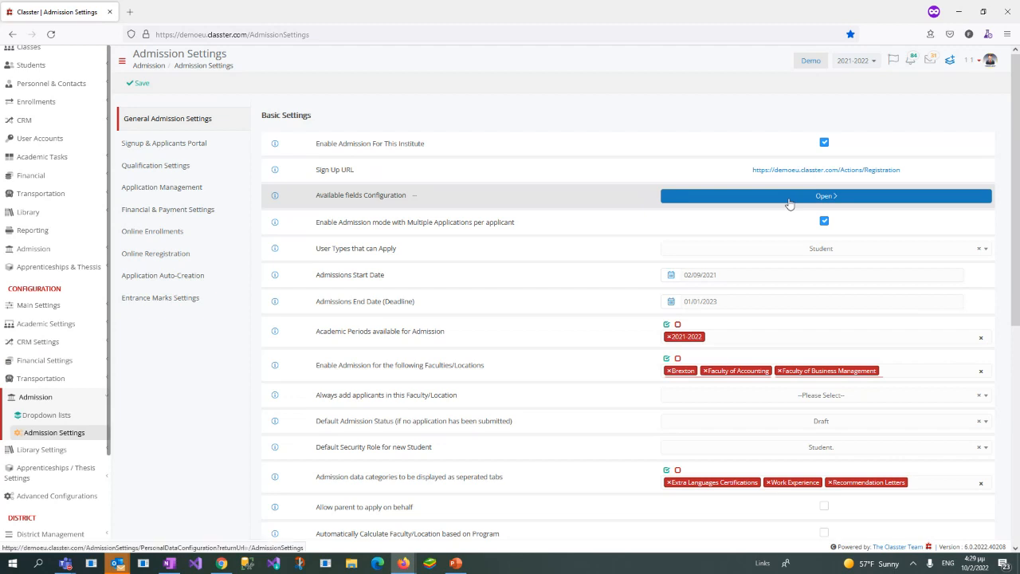
Step: Open the Available fields Configuration and examine the personal data fields from Basic data through Student Custom Fields
left_click(827, 198)
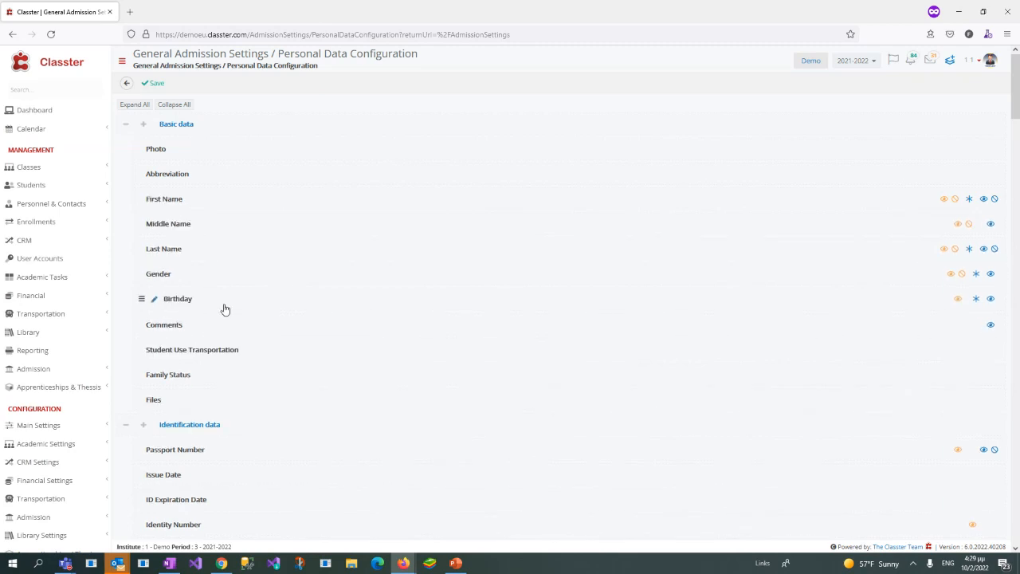
scroll(282, 276, "down", 1)
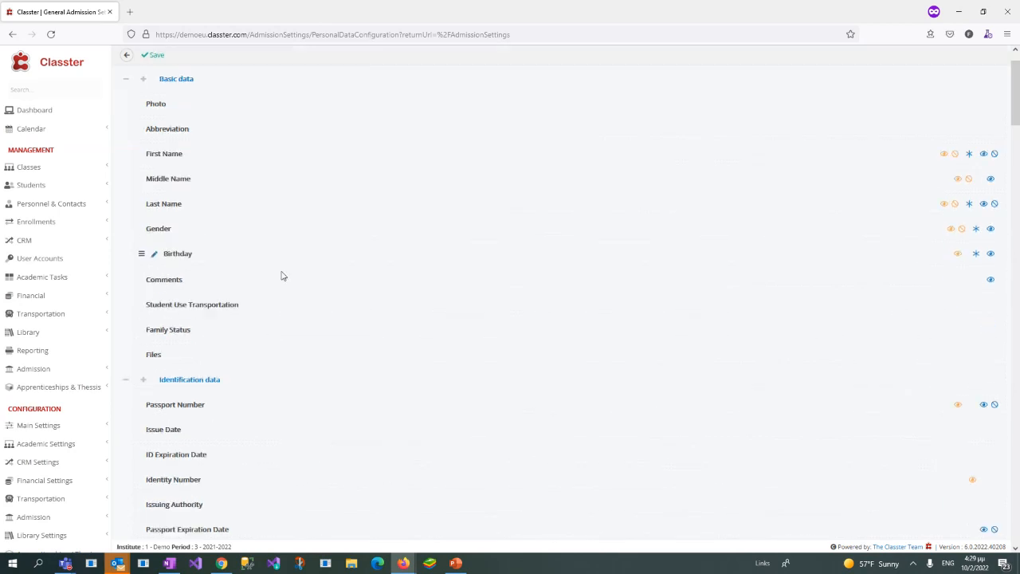
scroll(282, 276, "down", 2)
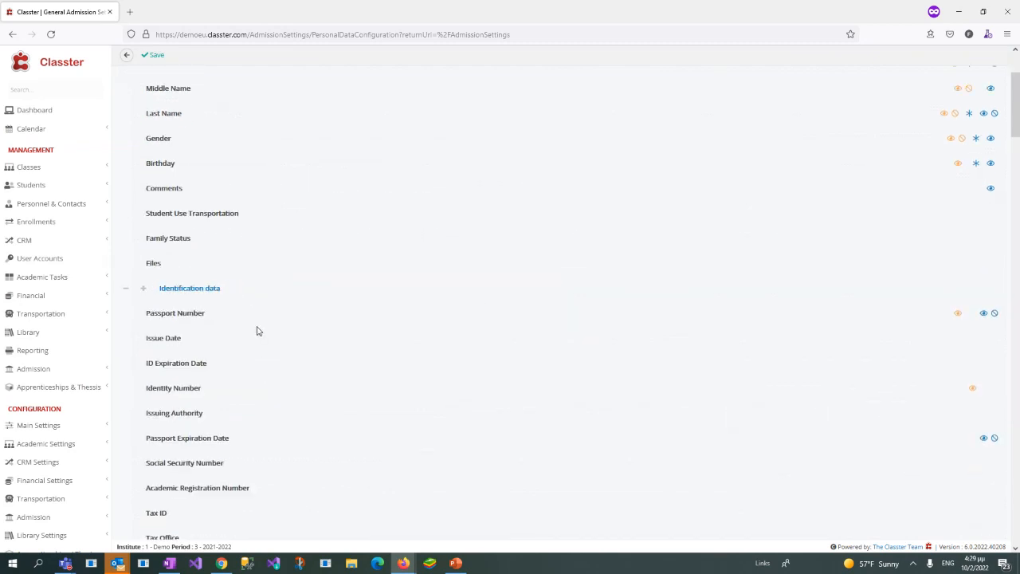
scroll(220, 353, "down", 1)
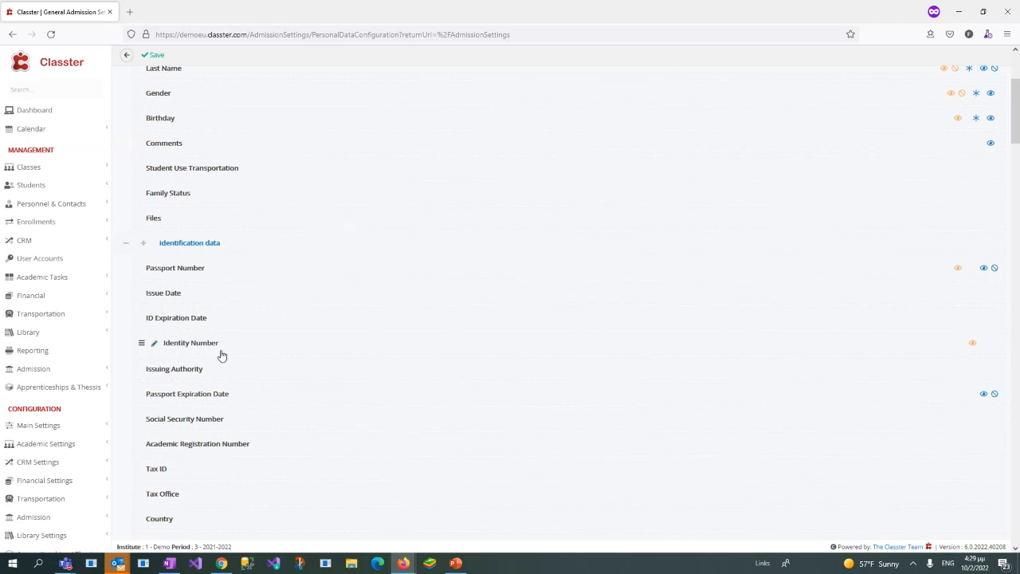
scroll(221, 353, "down", 1)
scroll(221, 353, "down", 2)
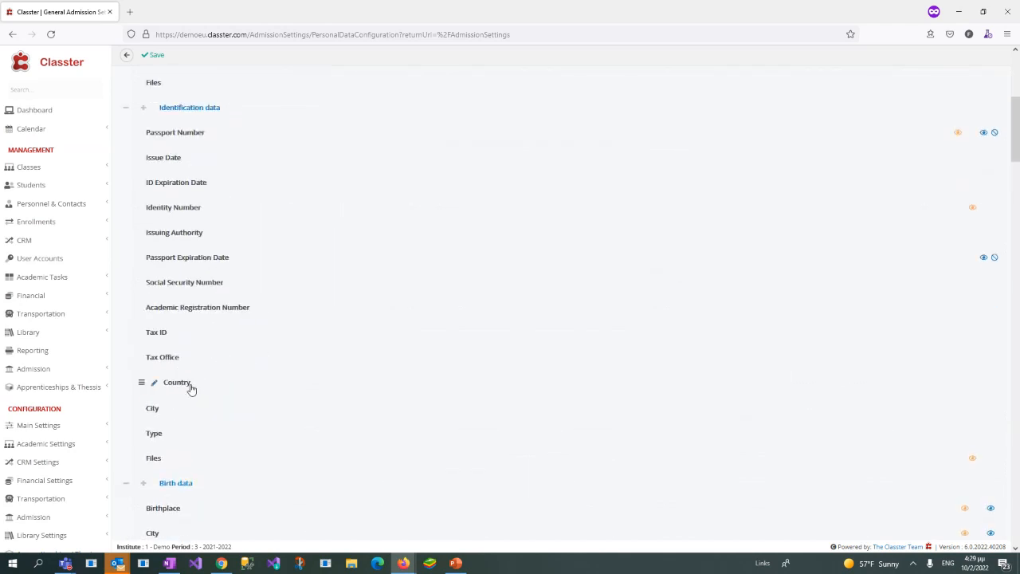
scroll(208, 385, "down", 3)
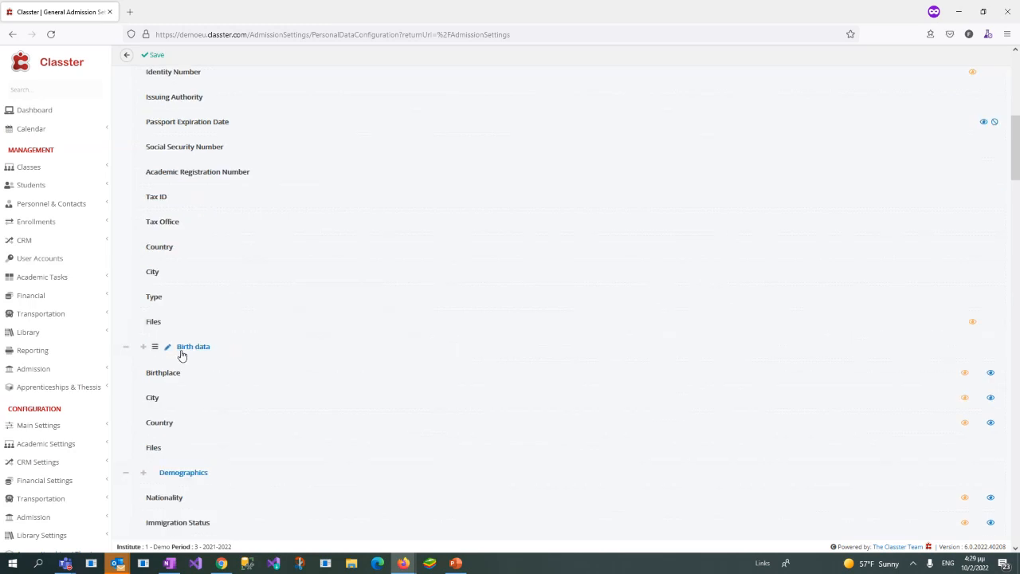
scroll(202, 346, "down", 2)
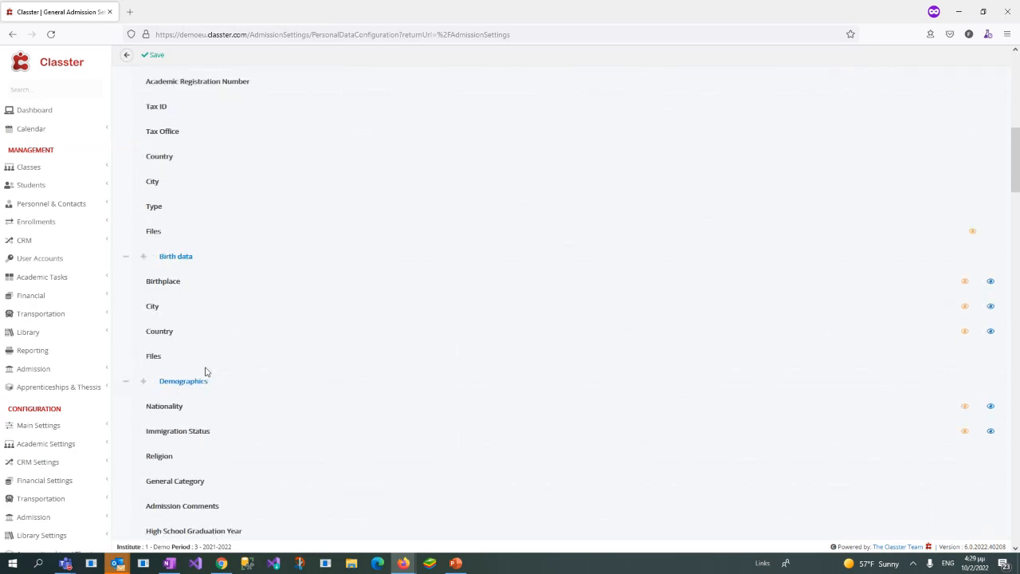
scroll(216, 370, "down", 1)
scroll(226, 371, "down", 4)
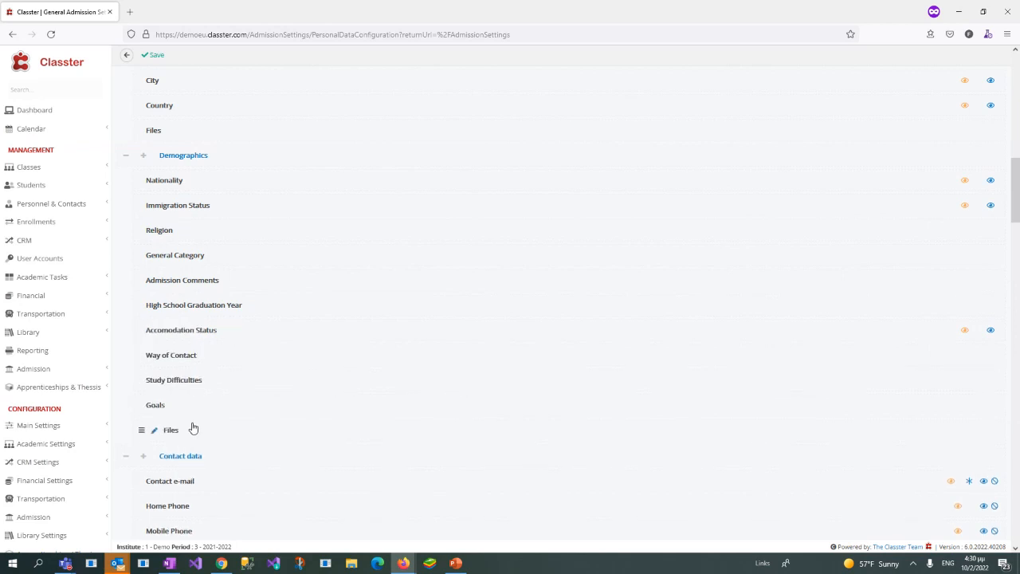
scroll(224, 371, "down", 5)
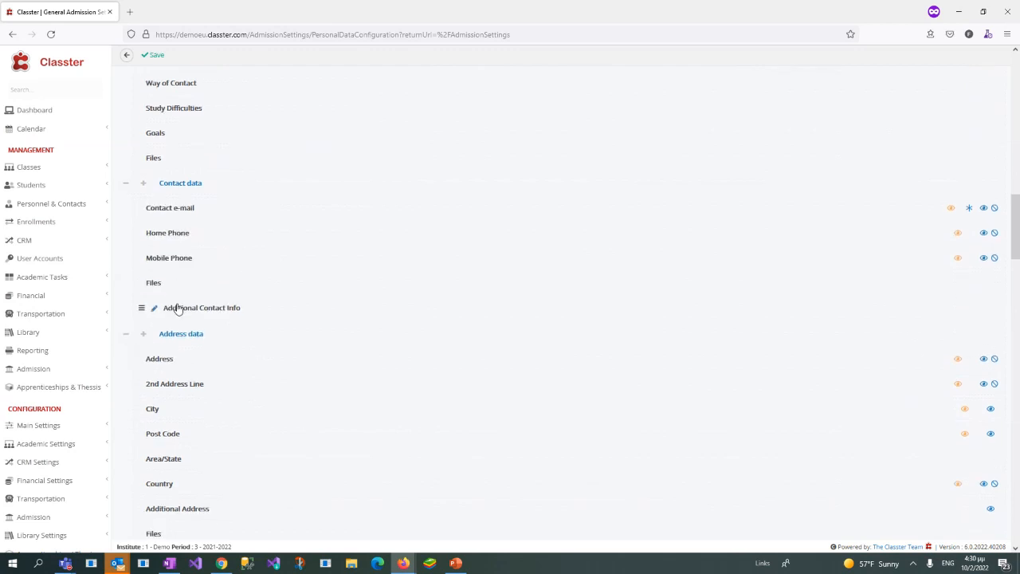
scroll(178, 307, "down", 3)
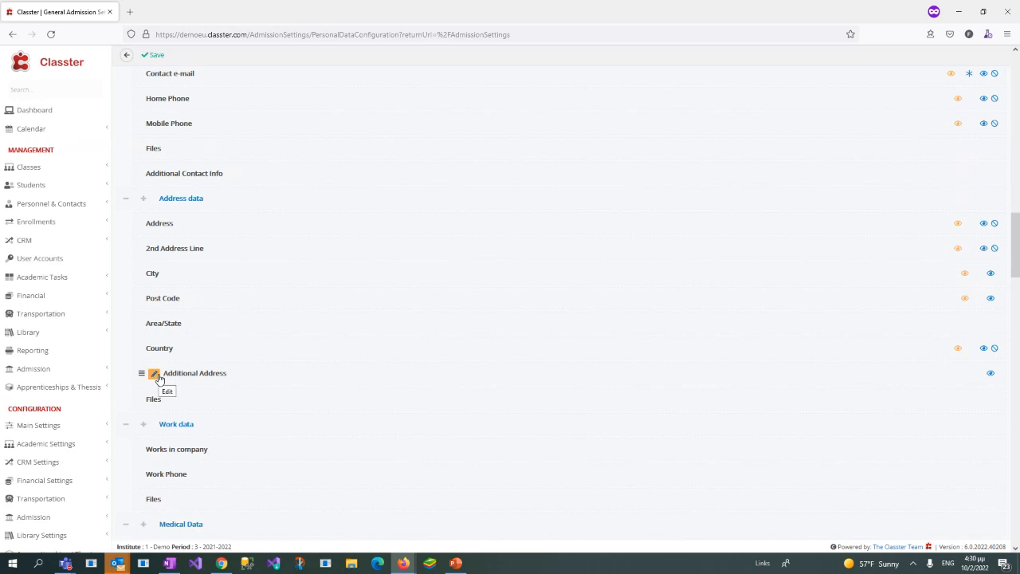
scroll(159, 379, "down", 4)
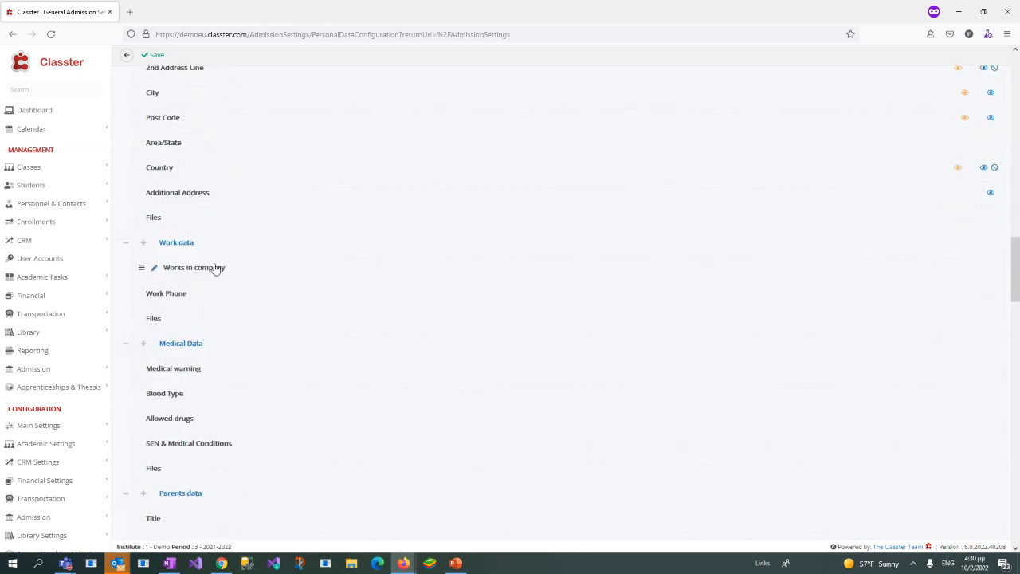
scroll(202, 356, "down", 5)
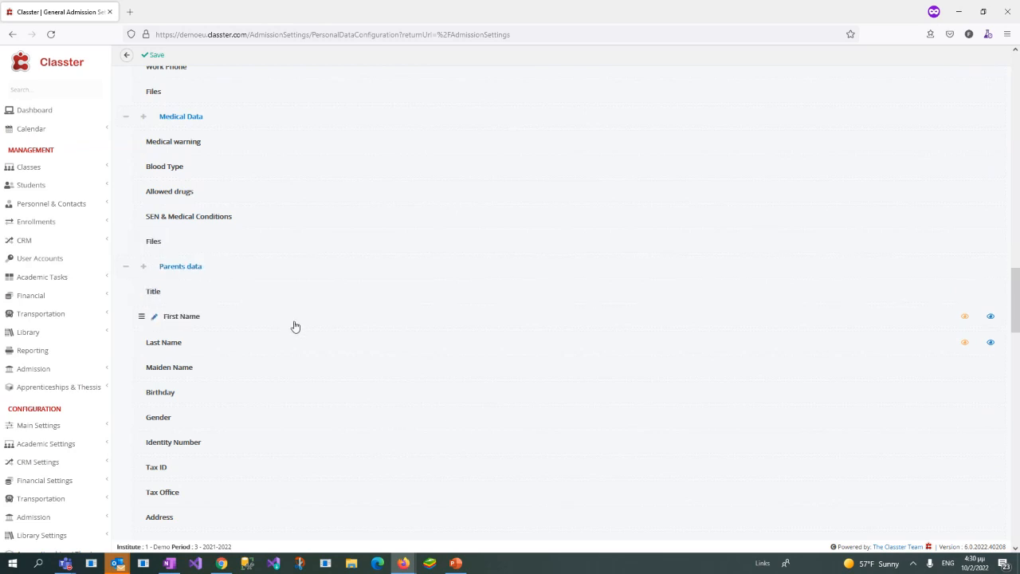
scroll(295, 326, "down", 7)
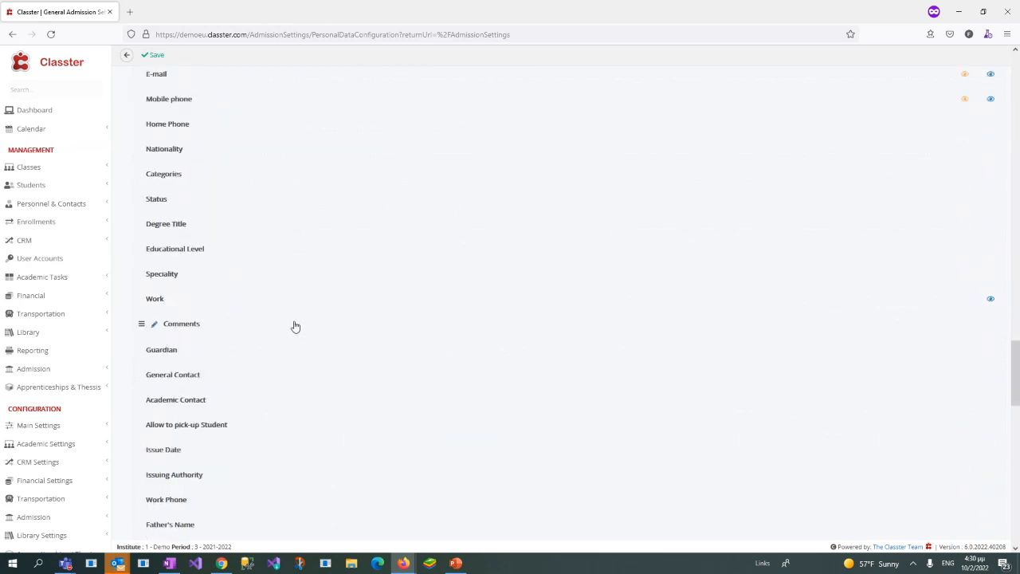
scroll(295, 326, "down", 3)
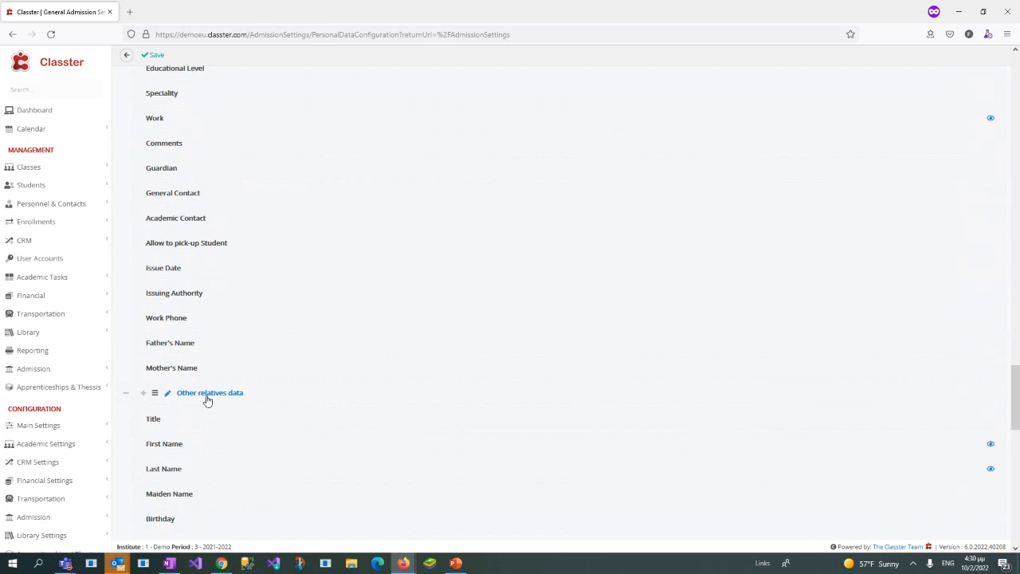
scroll(234, 400, "down", 10)
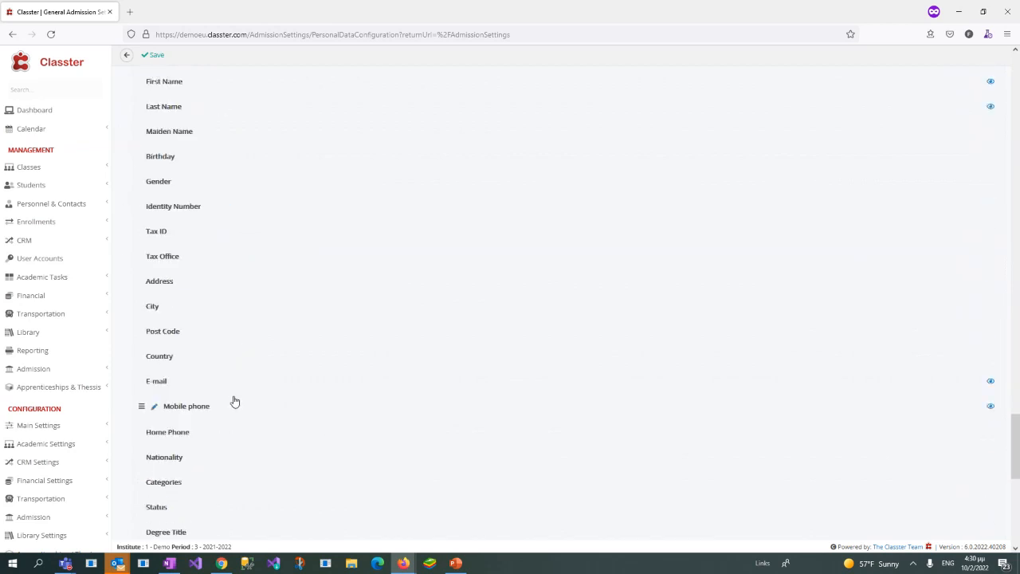
scroll(208, 403, "down", 1)
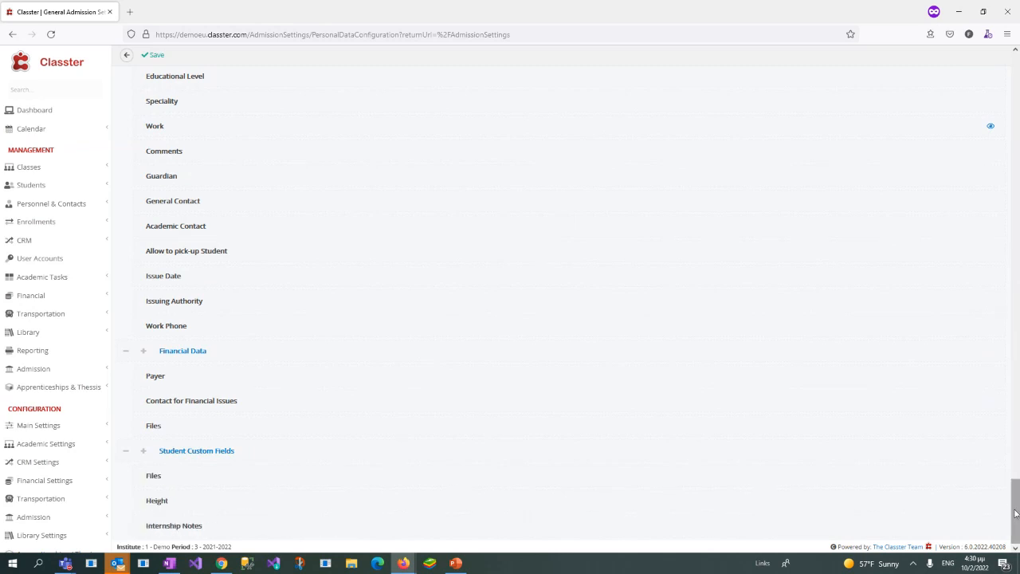
Step: Return to the Basic data section and open the First Name field's configuration for editing
left_click_drag(1016, 514, 1016, 86)
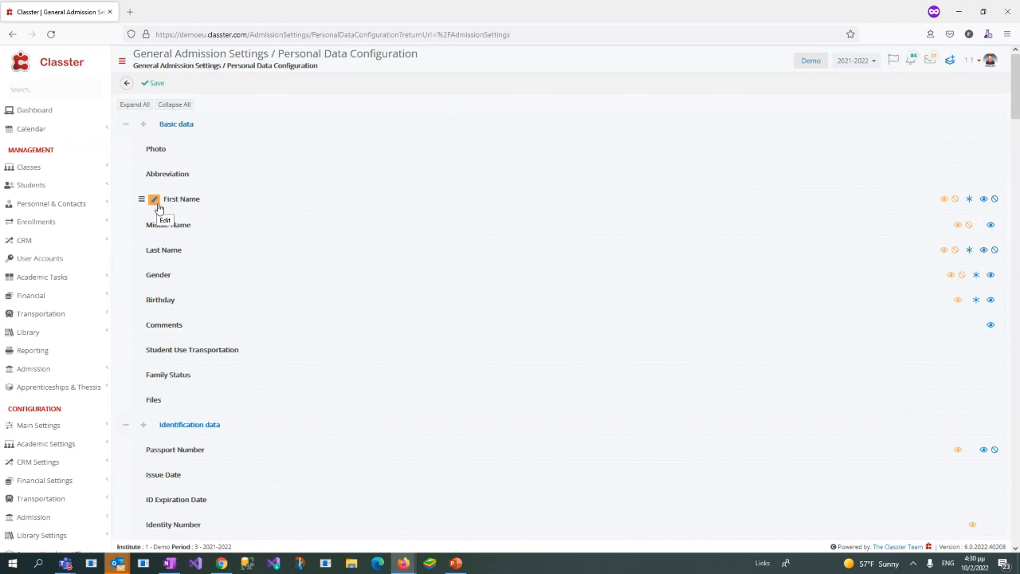
left_click(158, 203)
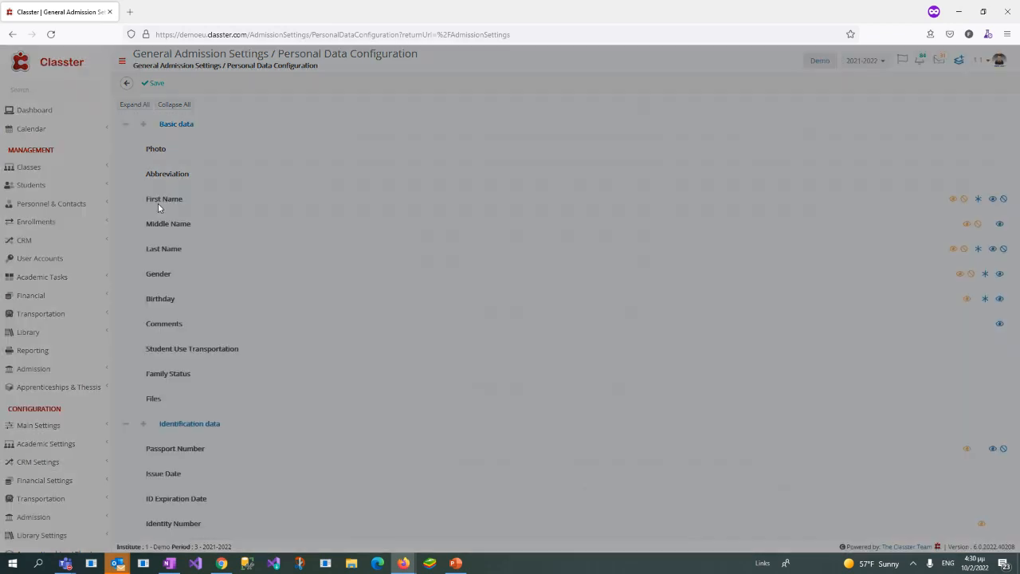
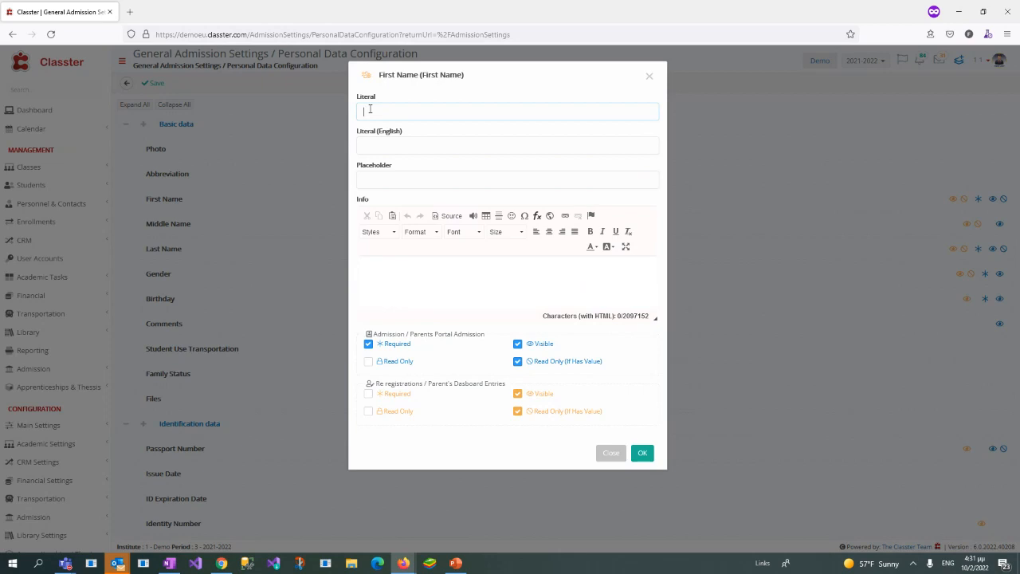
Step: Review the First Name field's Placeholder, Info and Admission / Parents Portal Admission options in its configuration
left_click(612, 454)
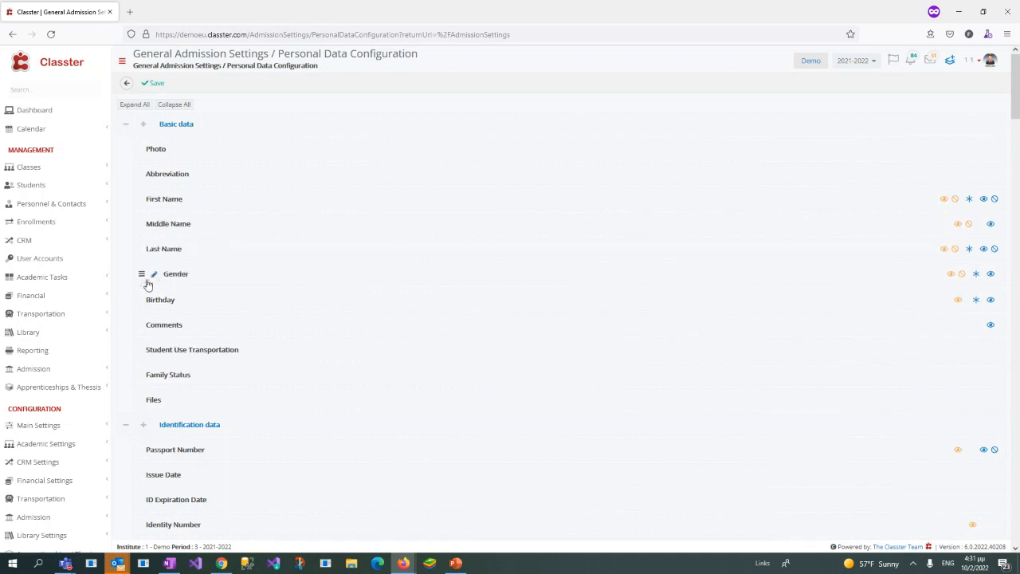
left_click(156, 200)
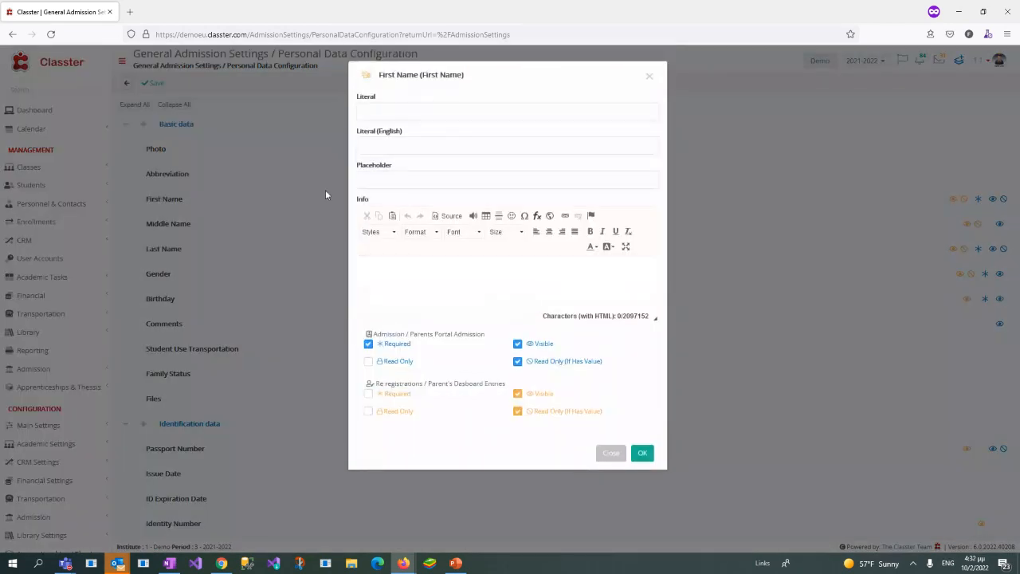
double_click(426, 164)
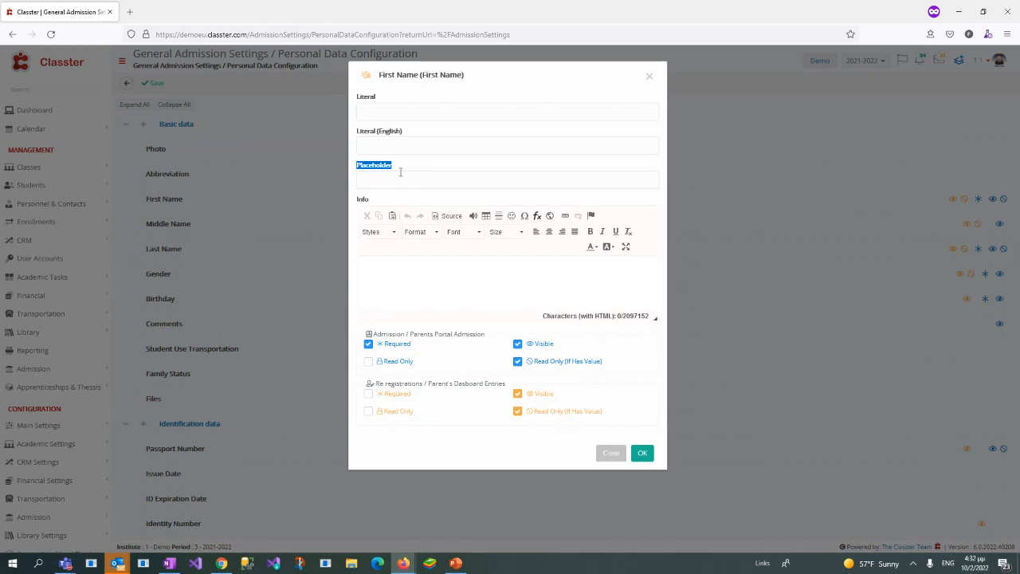
left_click(387, 279)
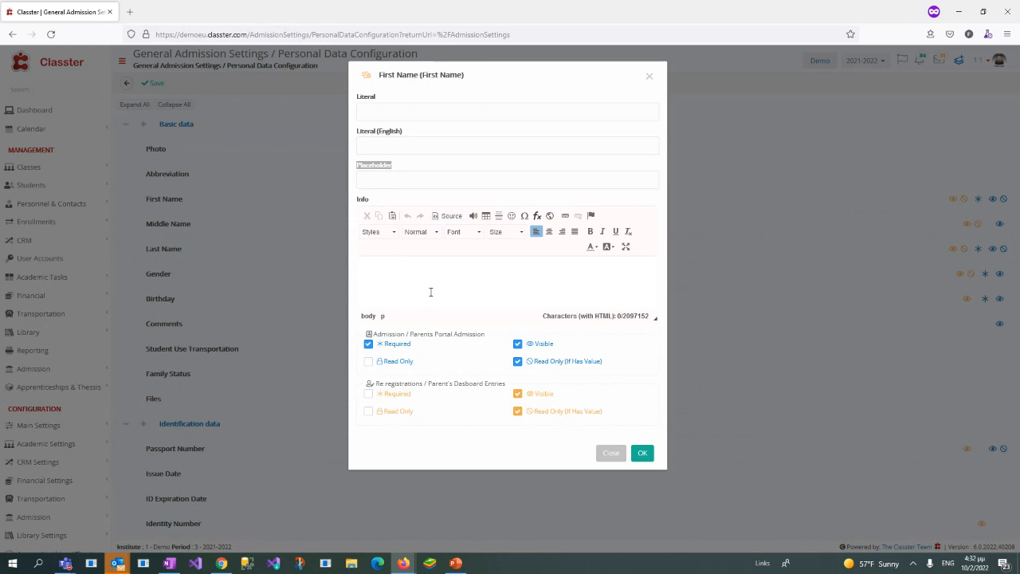
left_click(374, 332)
left_click_drag(374, 332, 493, 348)
left_click(368, 343)
left_click(403, 344)
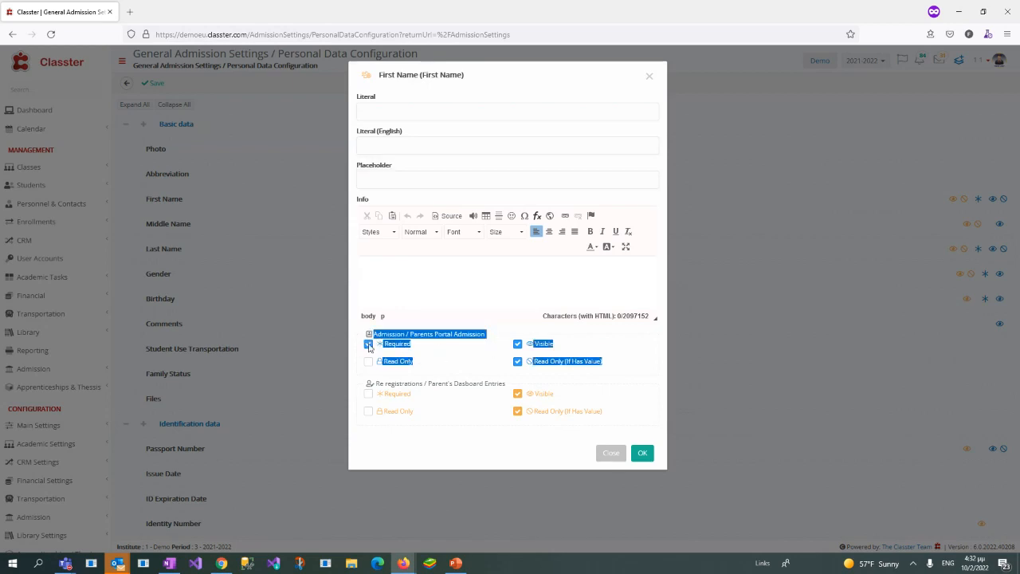
left_click(408, 362)
left_click(408, 363)
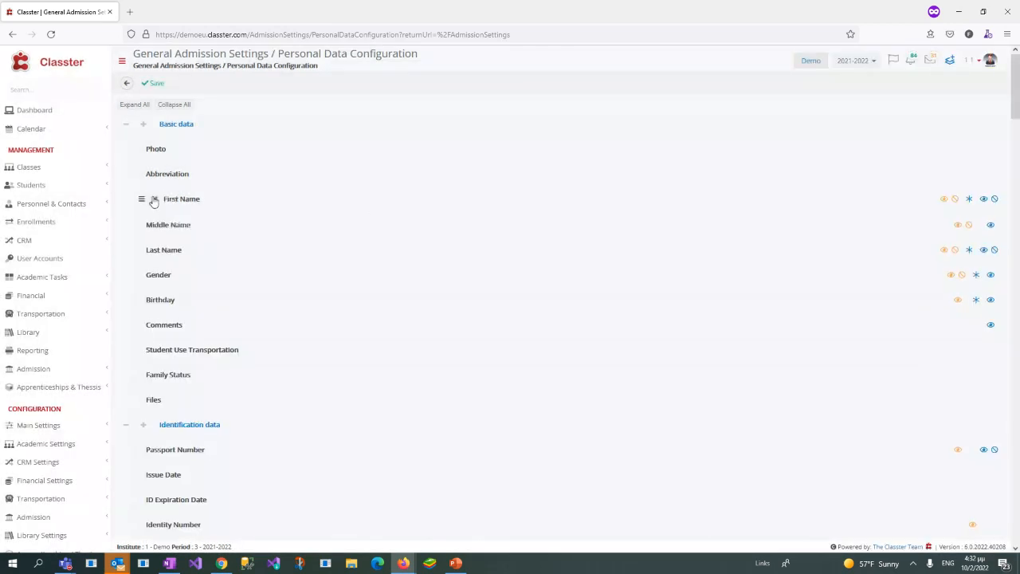
Step: Turn off Required and Read Only (If Has Value) for First Name under Admission / Parents Portal Admission and confirm
left_click(154, 201)
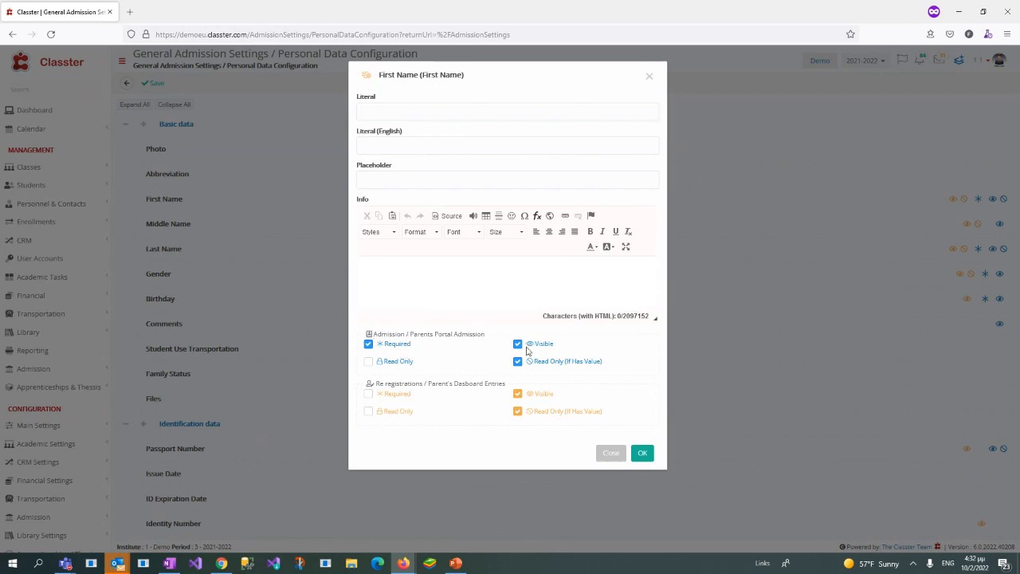
left_click(518, 362)
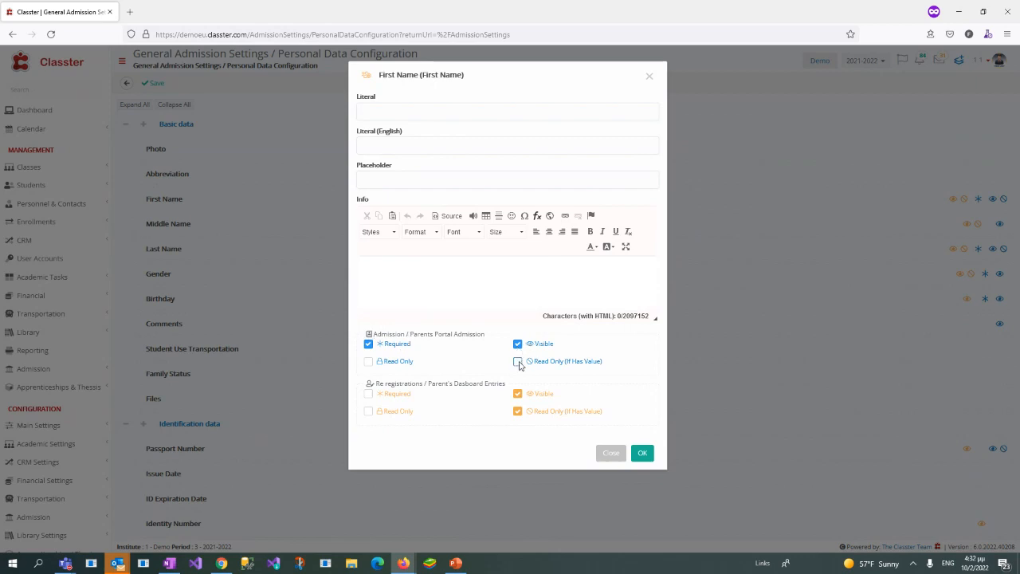
left_click(367, 344)
left_click(643, 454)
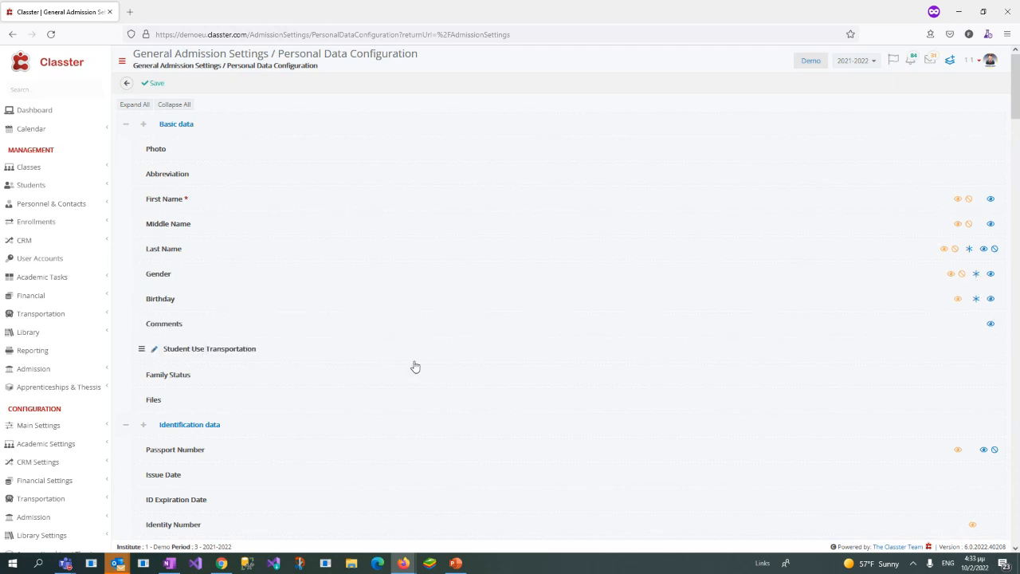
Step: Look over the Identification, Birth and Demographics fields, and return to the Admission Settings page
scroll(414, 367, "down", 6)
scroll(422, 396, "up", 1)
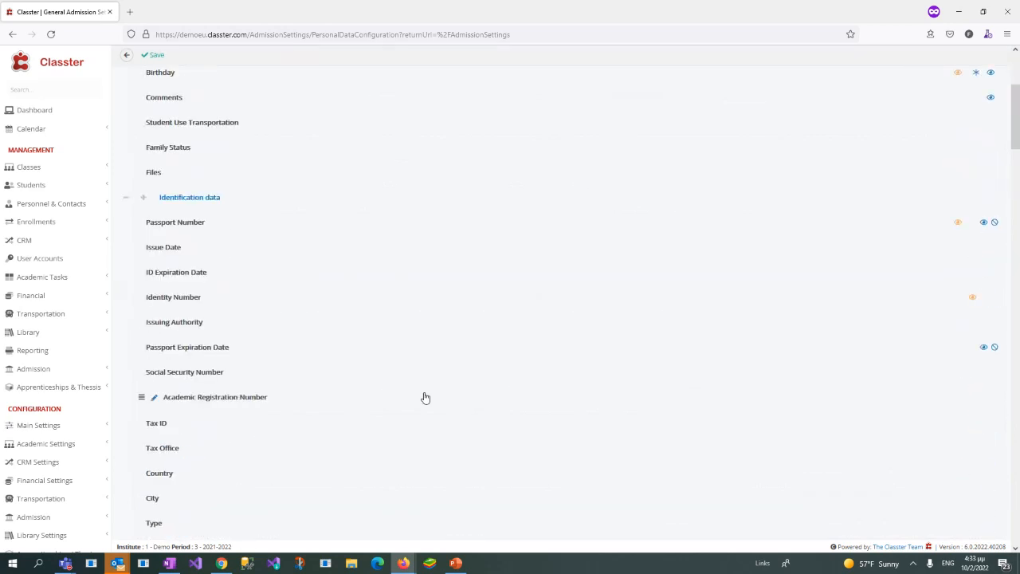
scroll(425, 397, "down", 5)
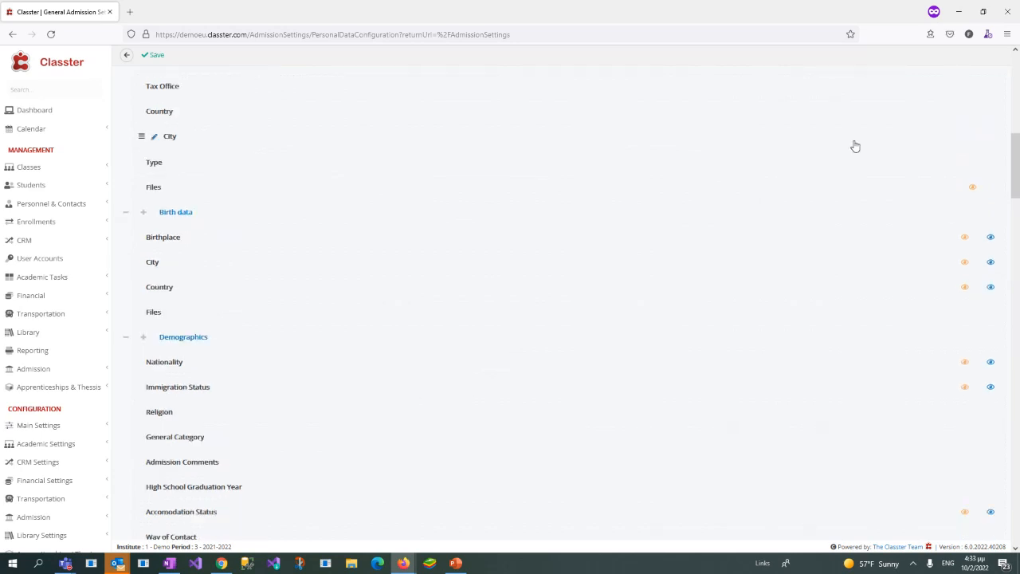
left_click_drag(1017, 190, 1017, 112)
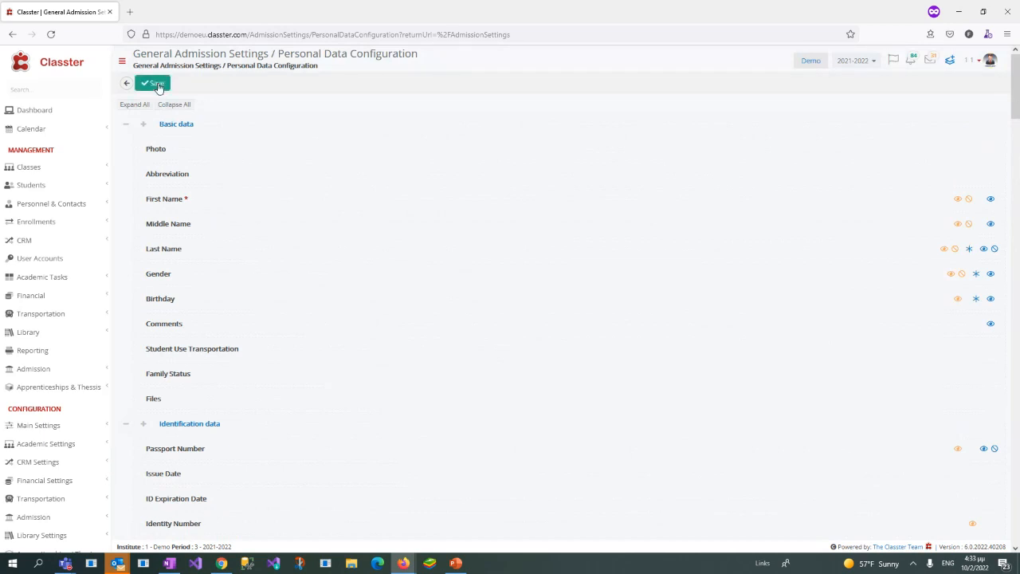
left_click(126, 82)
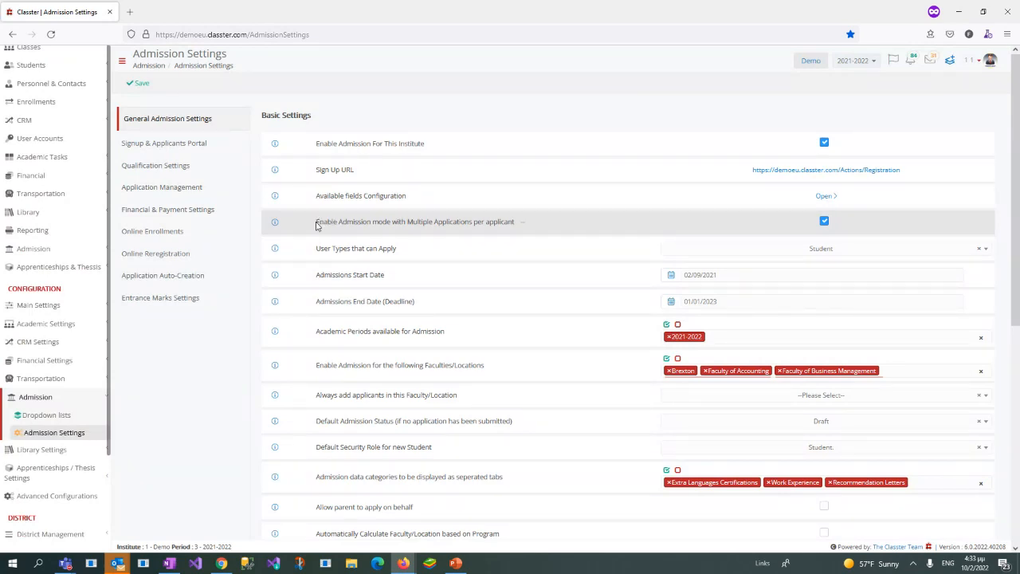
Step: Examine the Enable Admission mode with Multiple Applications per applicant setting, leaving it enabled
left_click_drag(435, 223, 516, 231)
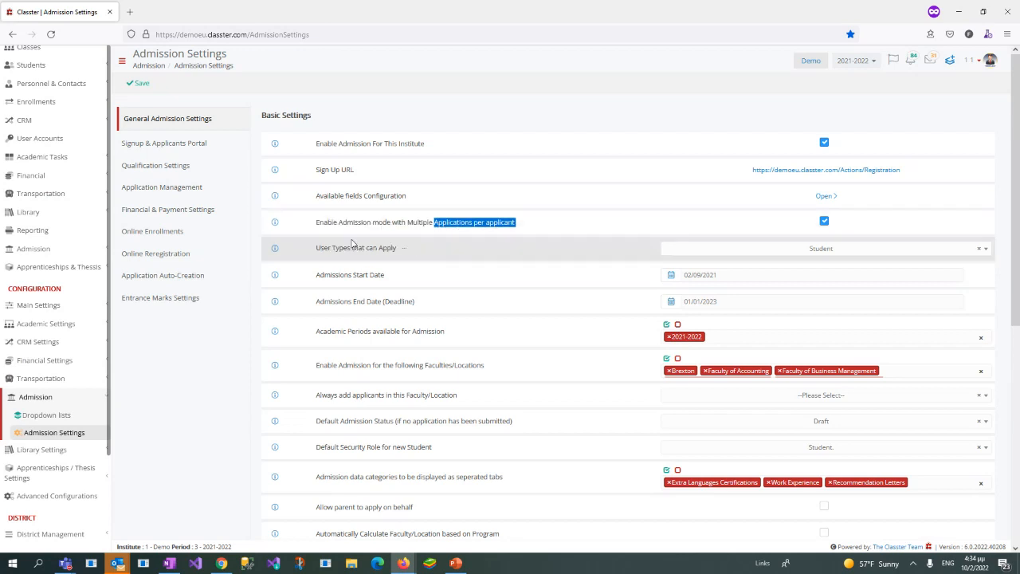
left_click(824, 222)
left_click(825, 222)
Step: Open the admission Dropdown lists in a new browser tab and view the 2021-22 Main Intake entry's Applications Limit per Student
right_click(76, 419)
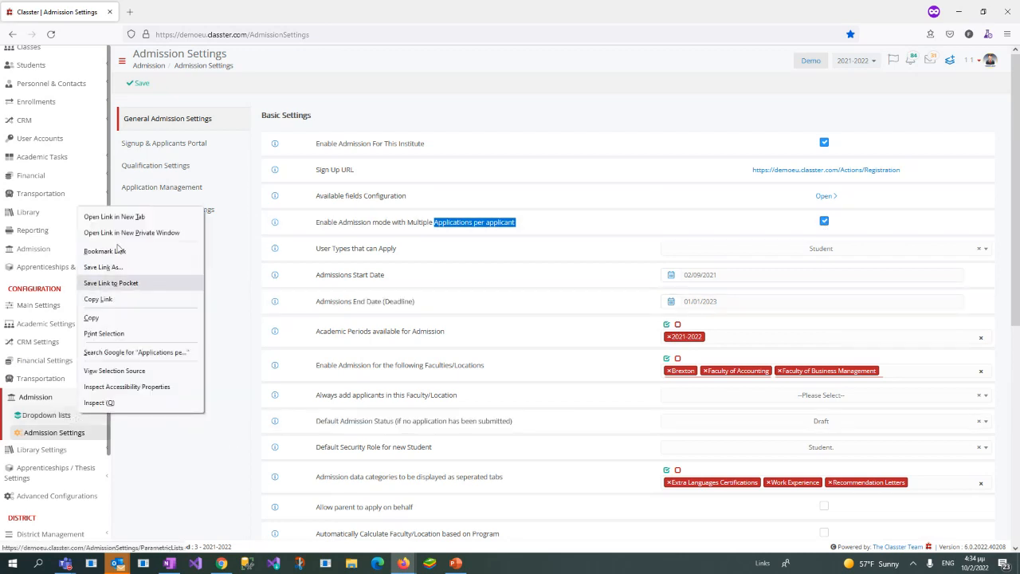
left_click(111, 217)
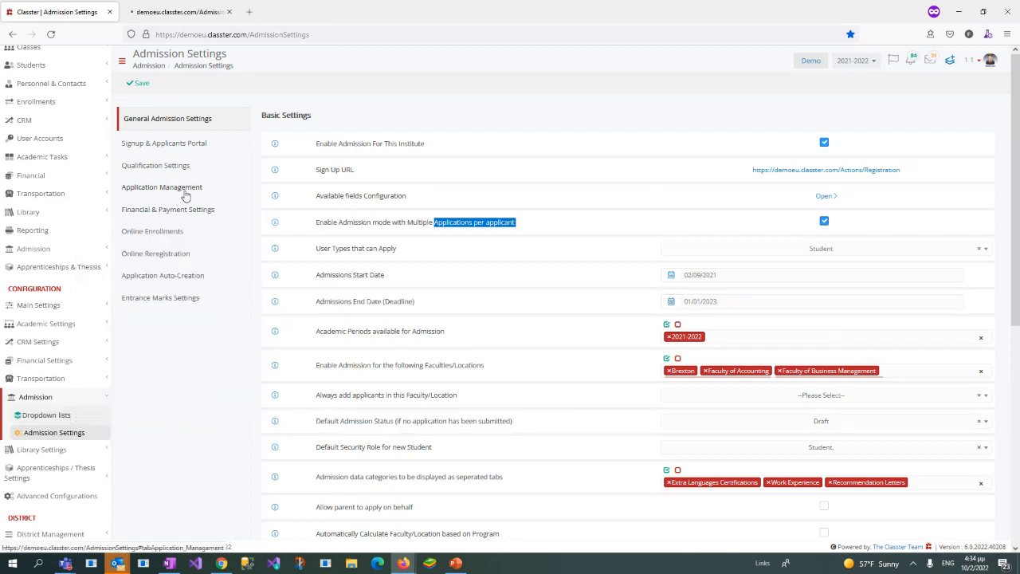
left_click(168, 12)
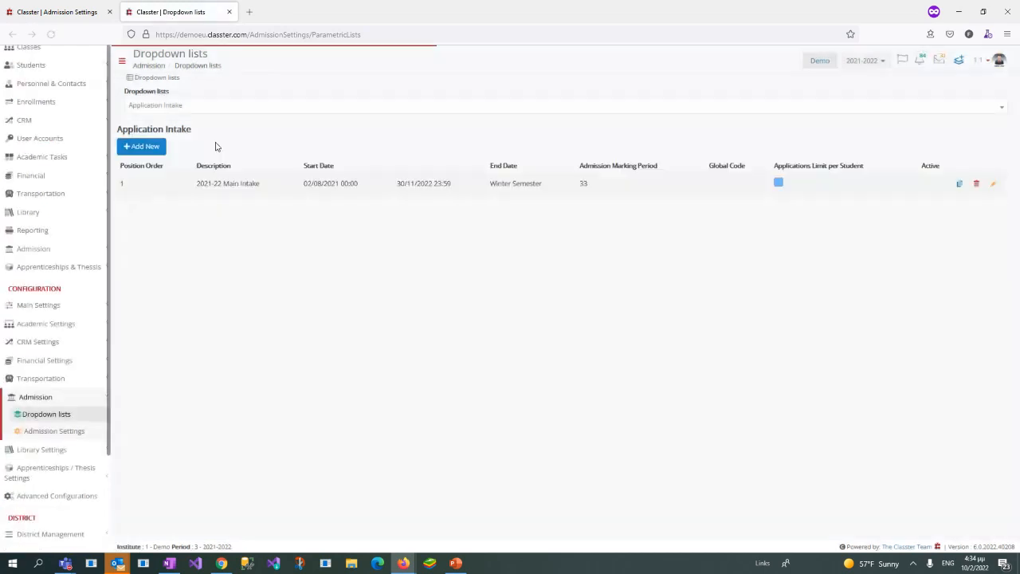
left_click(1003, 199)
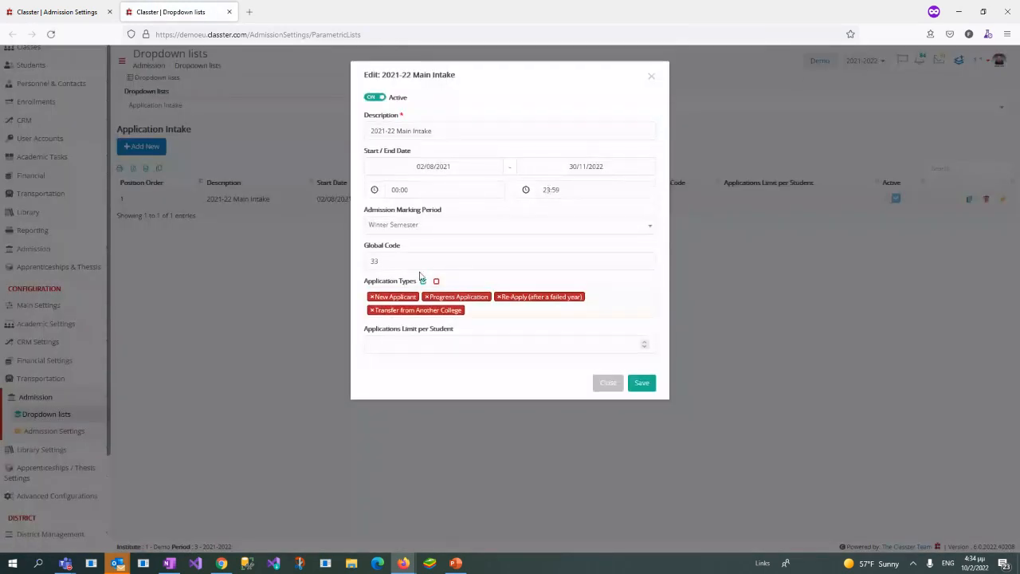
left_click_drag(364, 331, 476, 334)
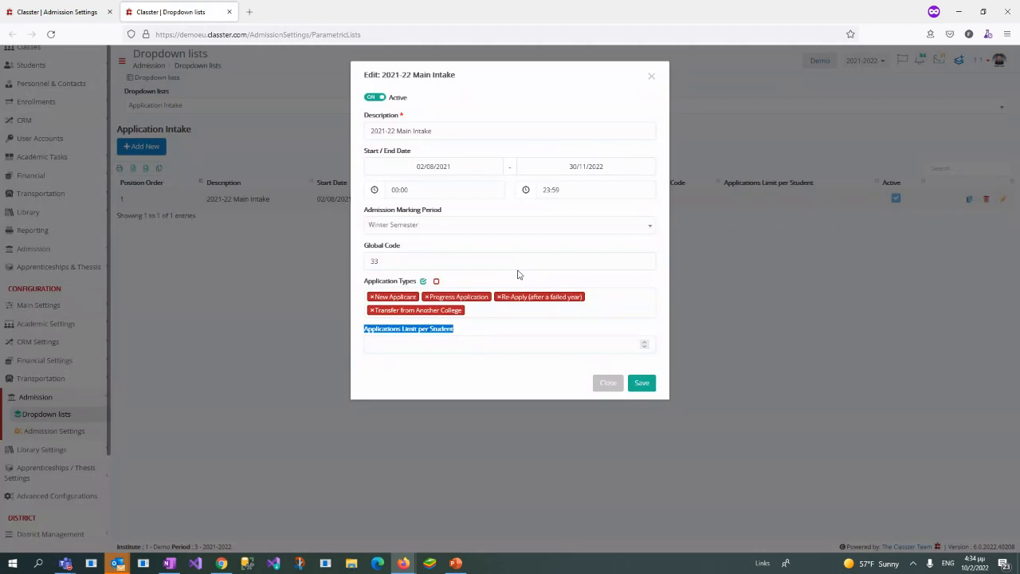
Step: Try Applications Limit per Student values of 1 and 2 for the 2021-22 Main Intake, then close it without saving
left_click(552, 354)
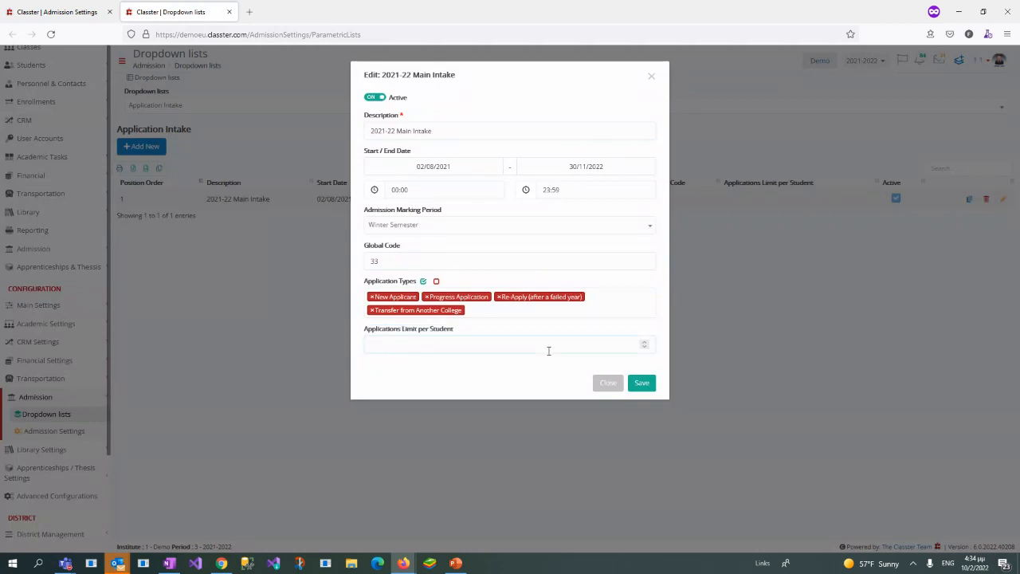
type("1")
key("BackSpace")
type("2")
key("BackSpace")
left_click(620, 383)
Step: Return to the Admission Settings tab and review the multiple applications mode and the User Types that can Apply options, keeping Student
left_click(56, 12)
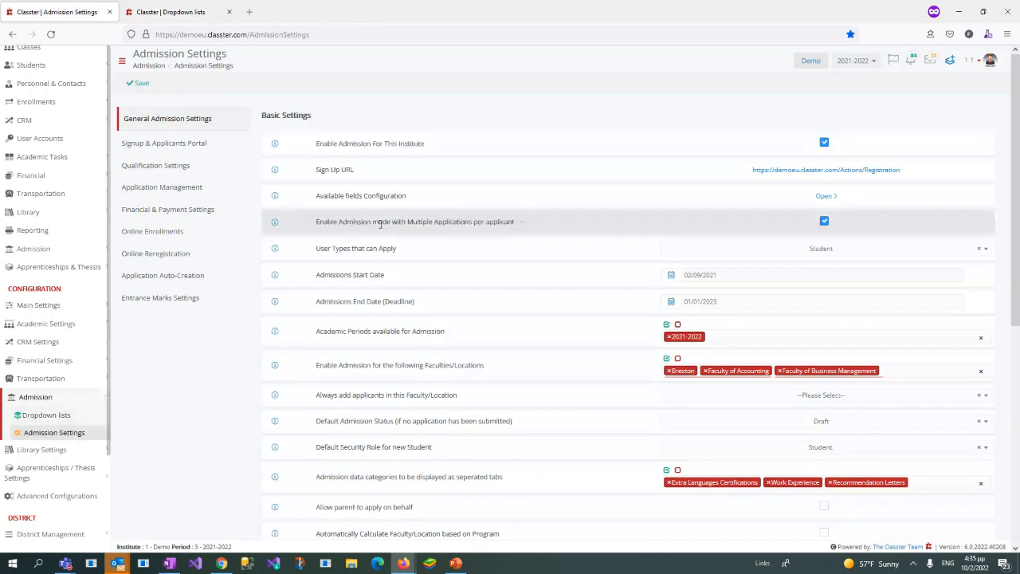
left_click_drag(320, 224, 515, 227)
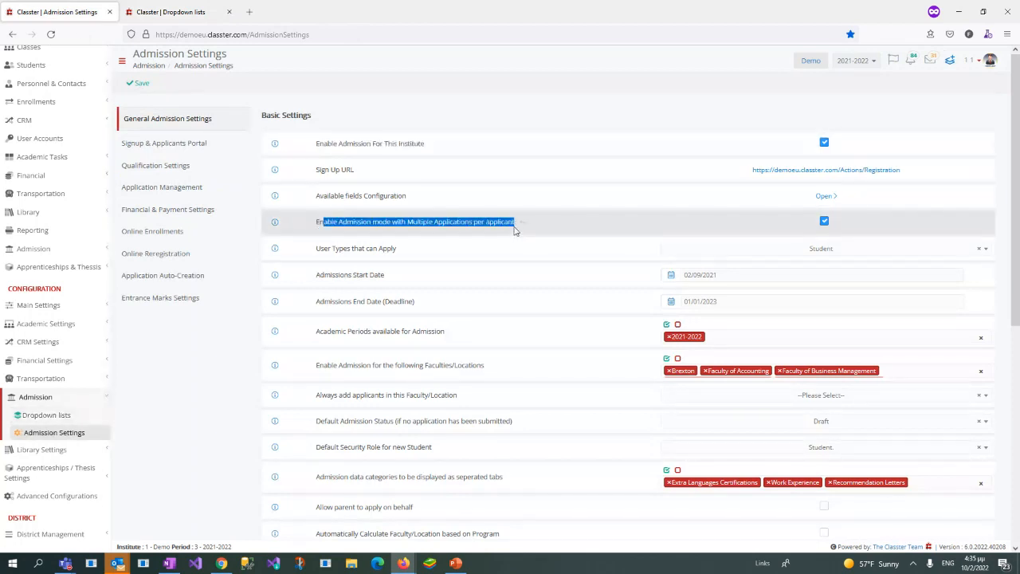
left_click(504, 247)
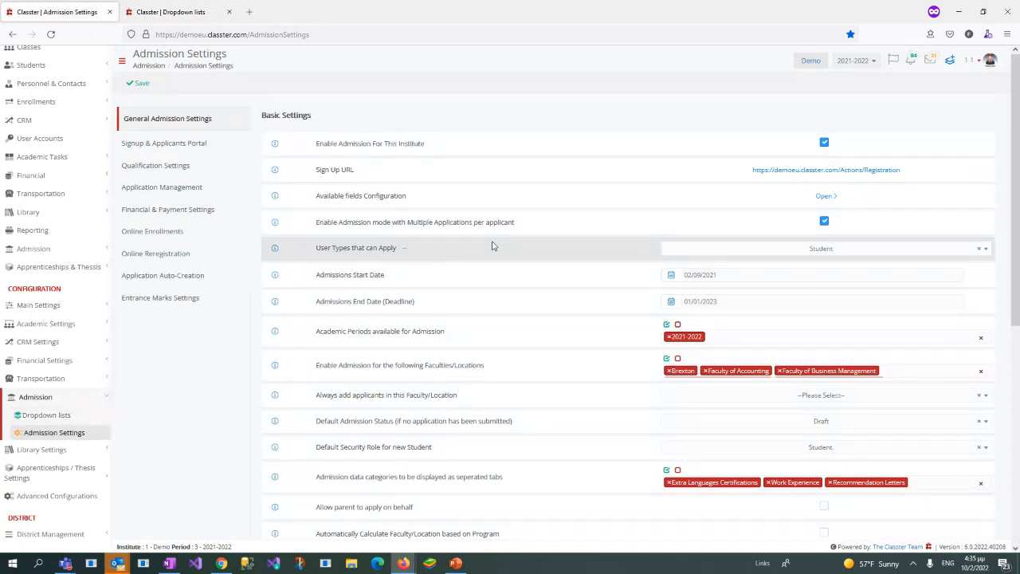
left_click_drag(318, 247, 720, 262)
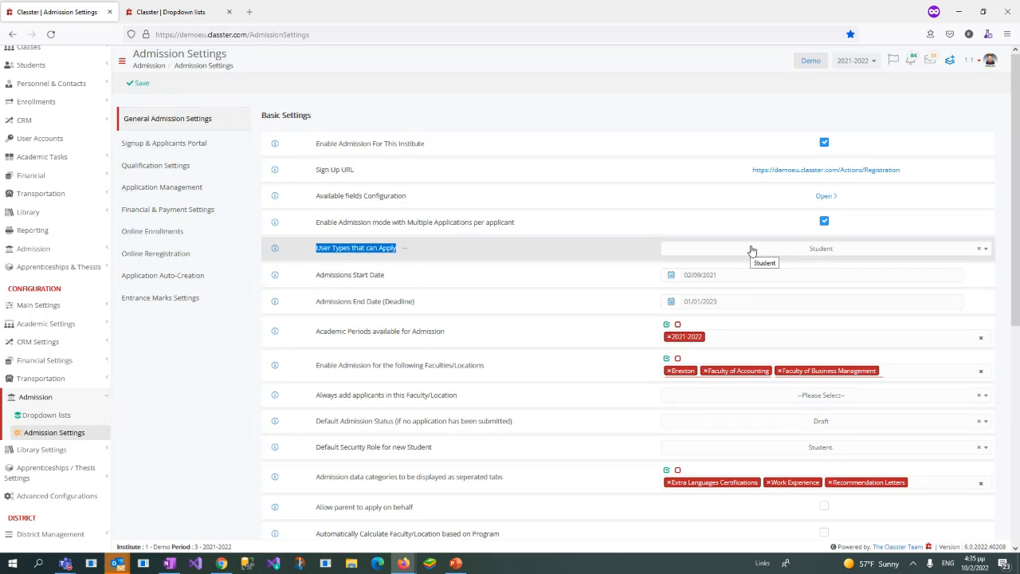
left_click(751, 251)
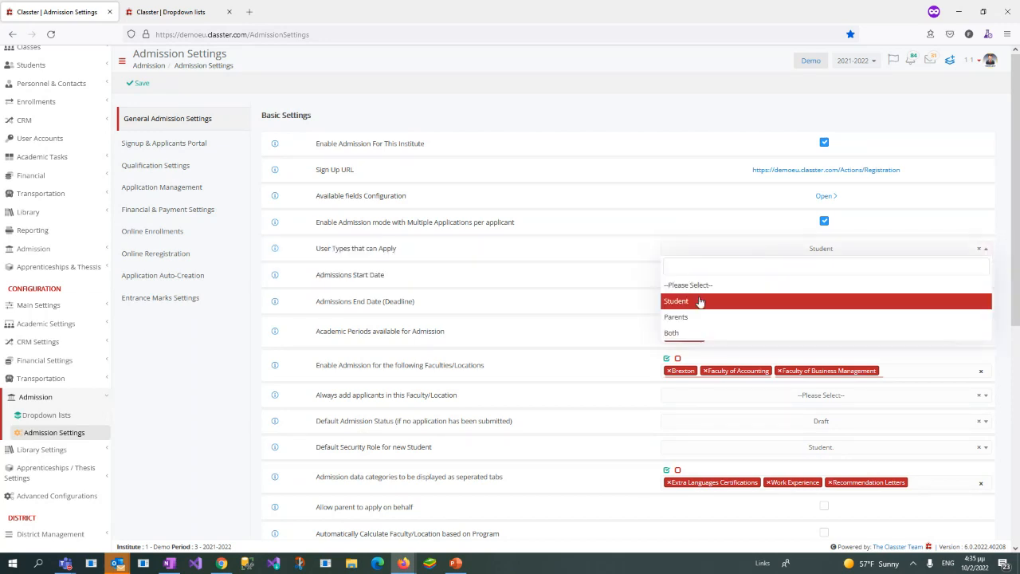
left_click(700, 302)
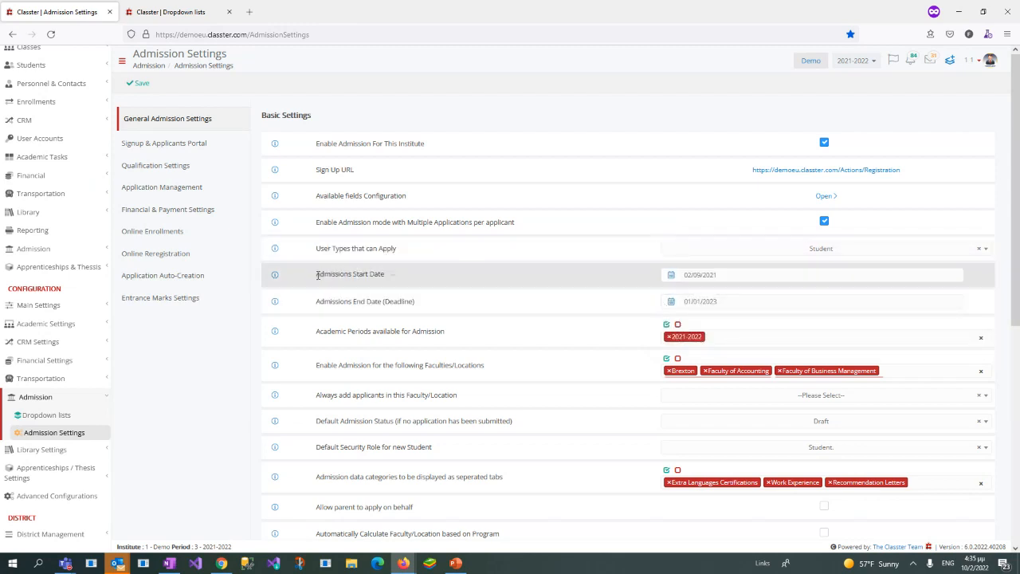
Step: Compare the Admissions Start Date and End Date settings with the 2021-22 Main Intake's dates in the Dropdown lists tab
left_click_drag(317, 275, 418, 313)
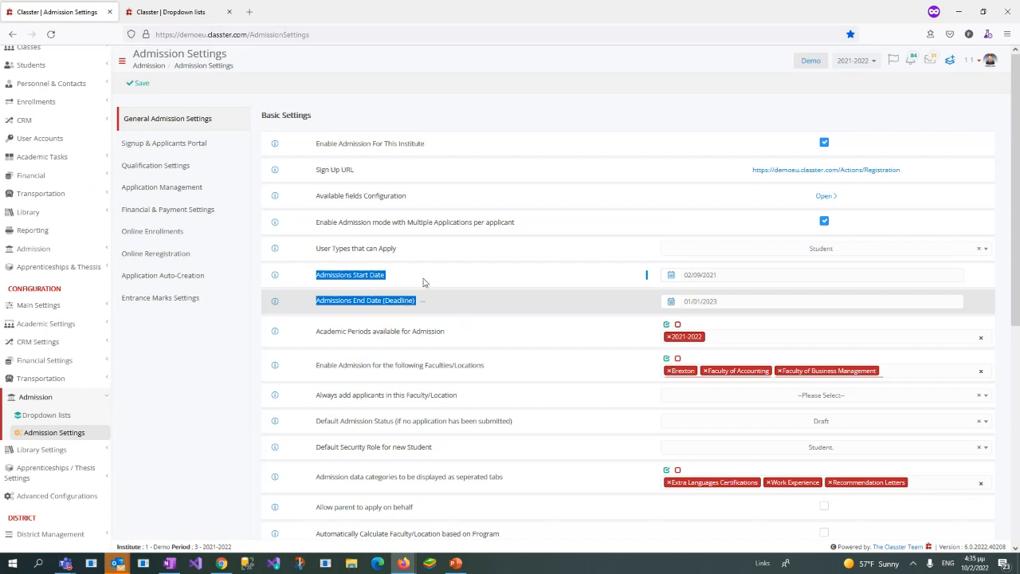
left_click(404, 275)
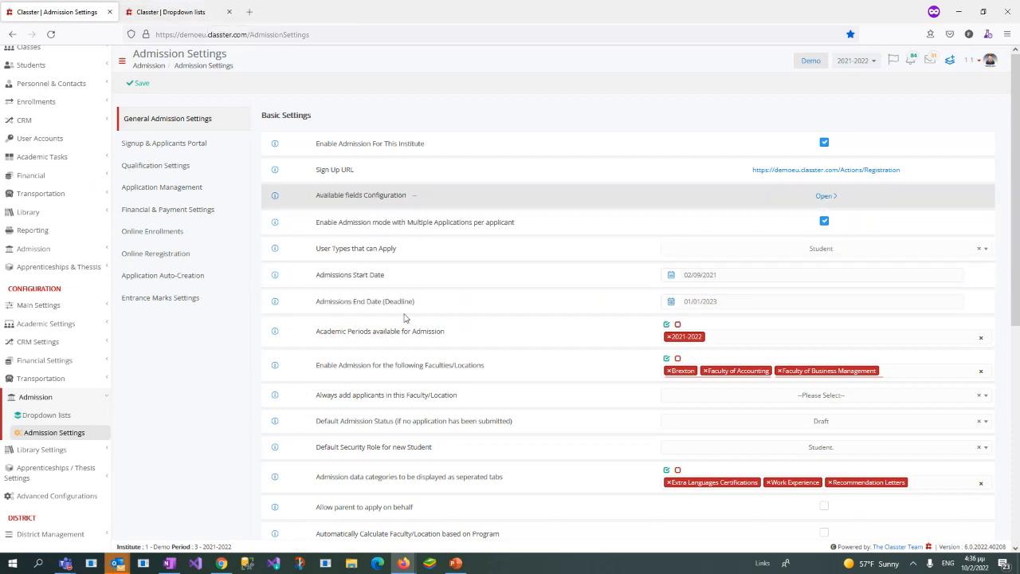
left_click_drag(316, 301, 469, 329)
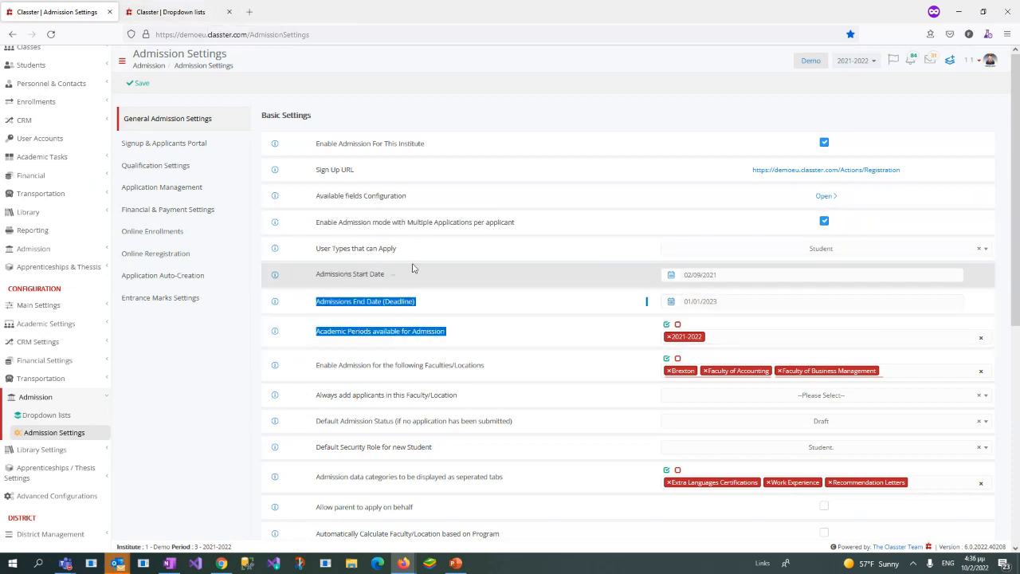
left_click_drag(316, 273, 423, 306)
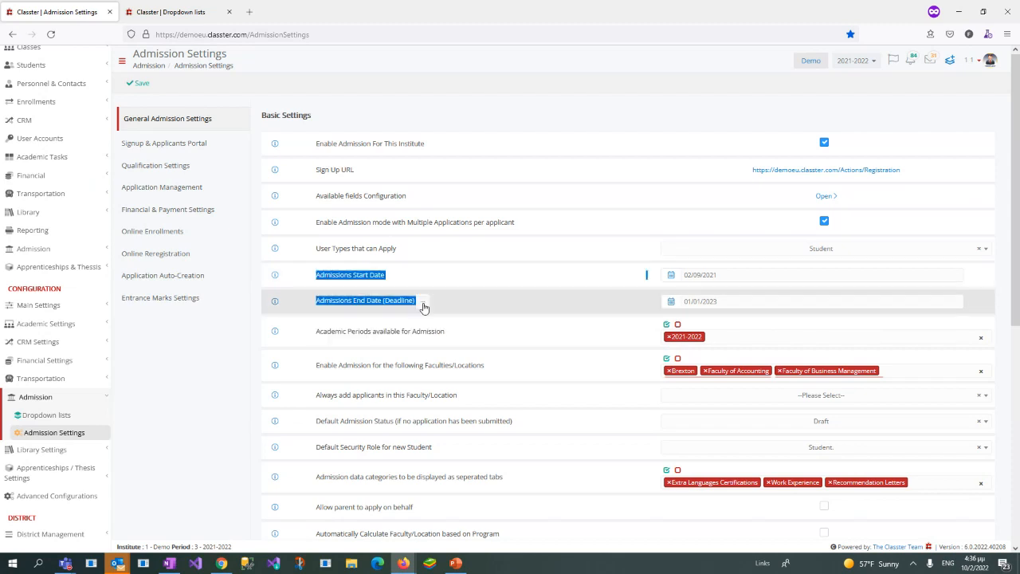
left_click(171, 12)
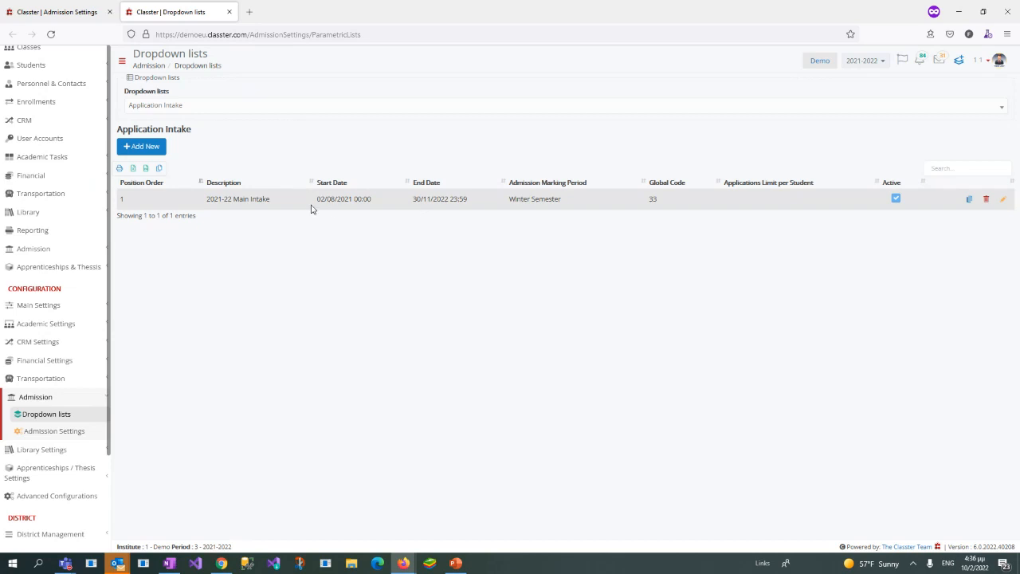
left_click_drag(316, 200, 474, 205)
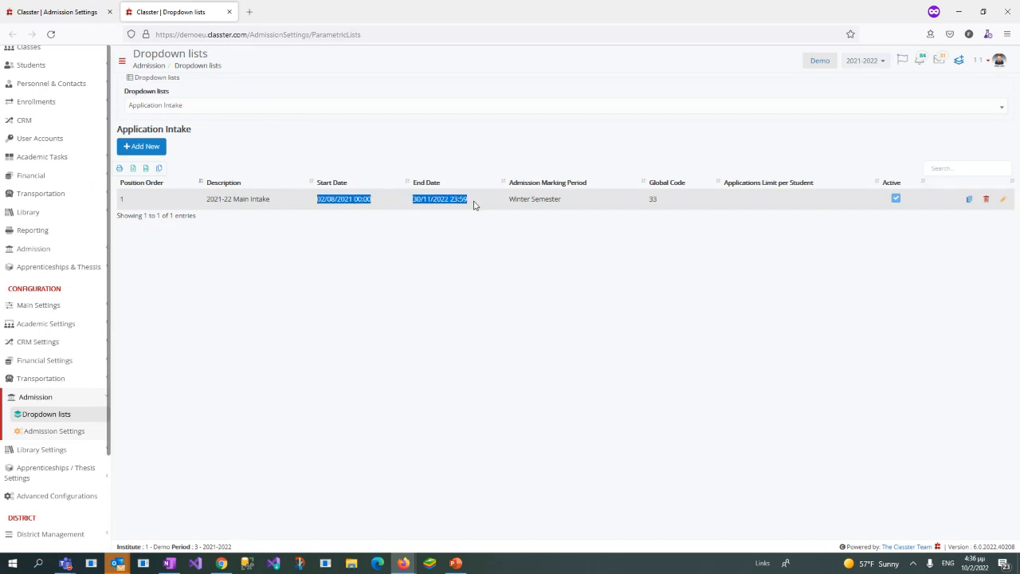
left_click(89, 23)
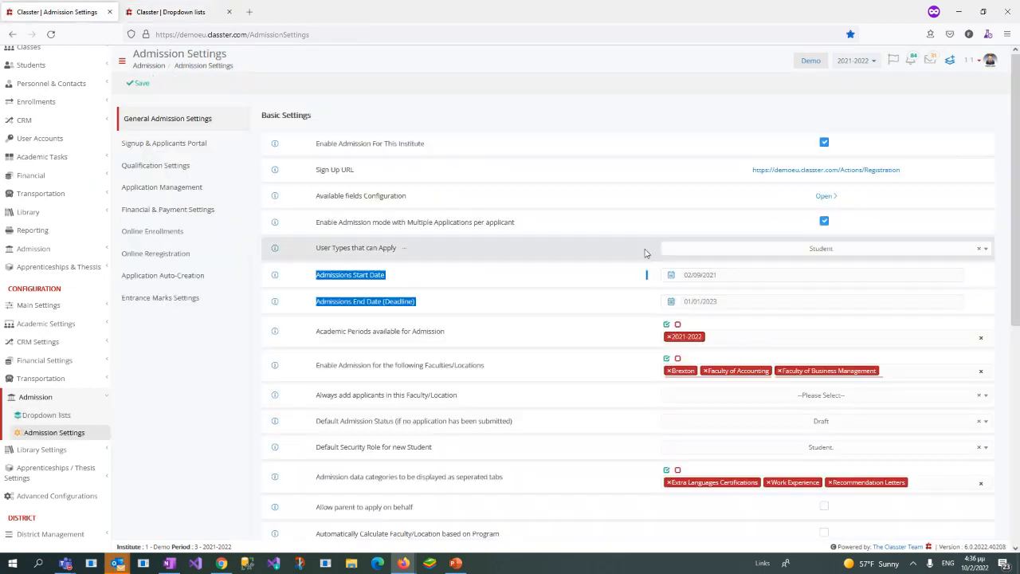
left_click(200, 12)
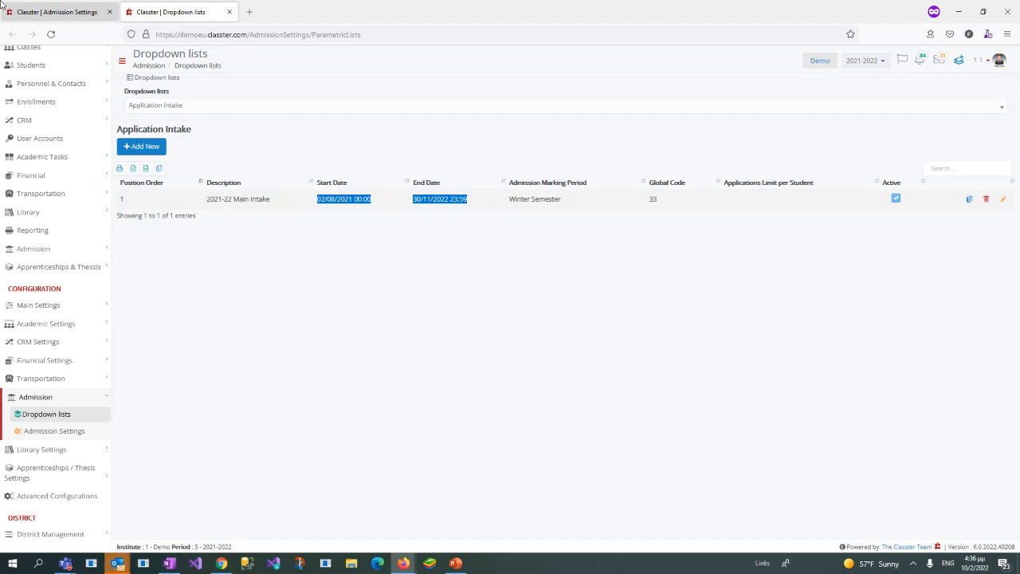
left_click(57, 12)
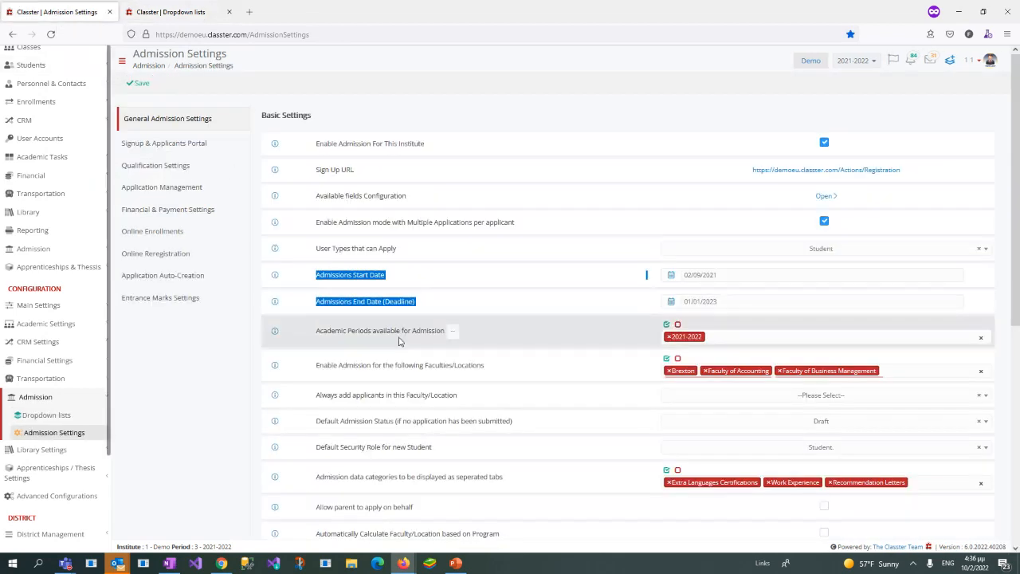
Step: Examine the Academic Periods available for Admission setting in the basic settings
left_click(317, 336)
scroll(317, 289, "down", 1)
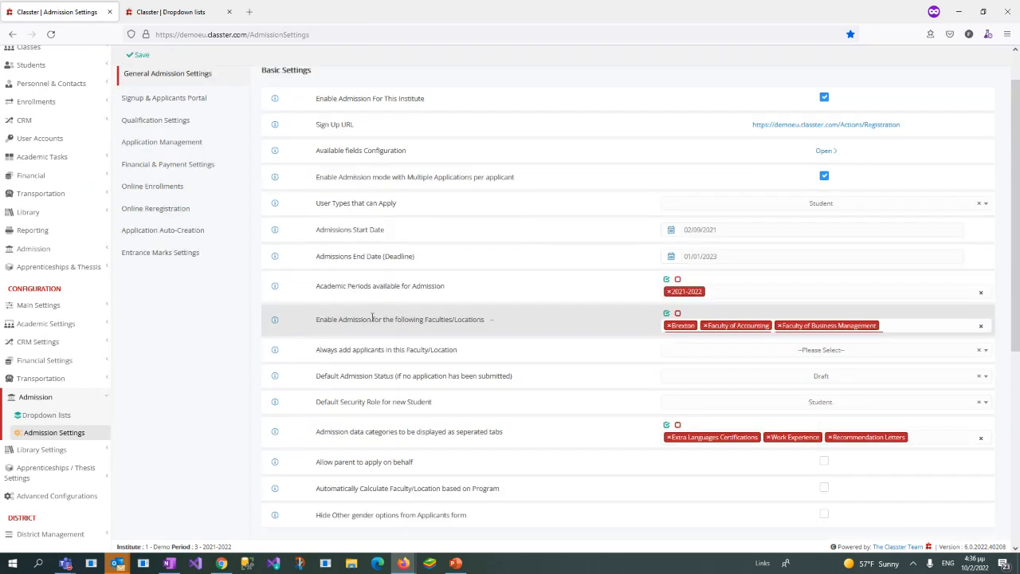
left_click_drag(316, 289, 445, 289)
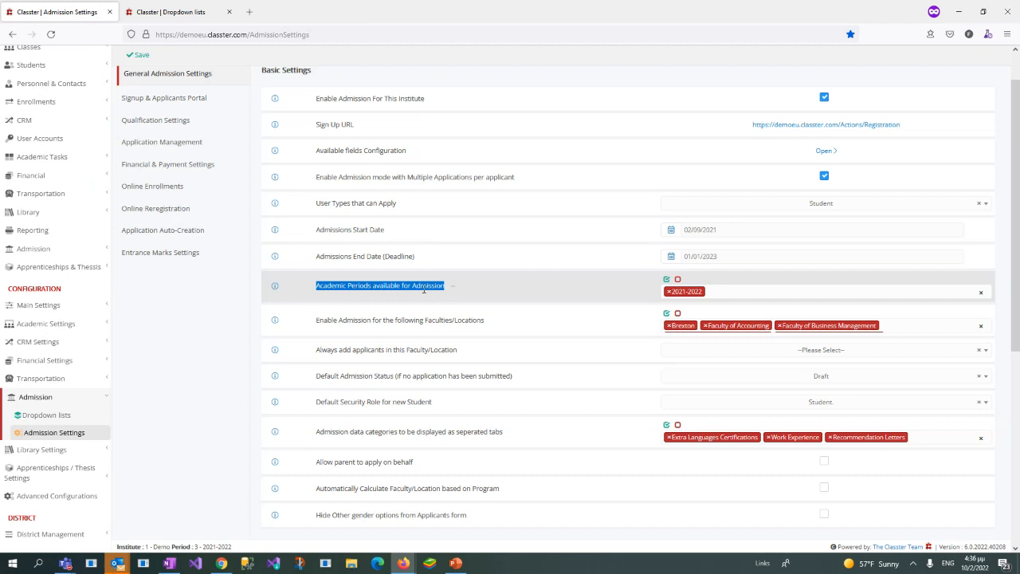
Step: Review the Academic Periods available for Admission choices, keeping 2021-2022 selected
scroll(681, 341, "up", 1)
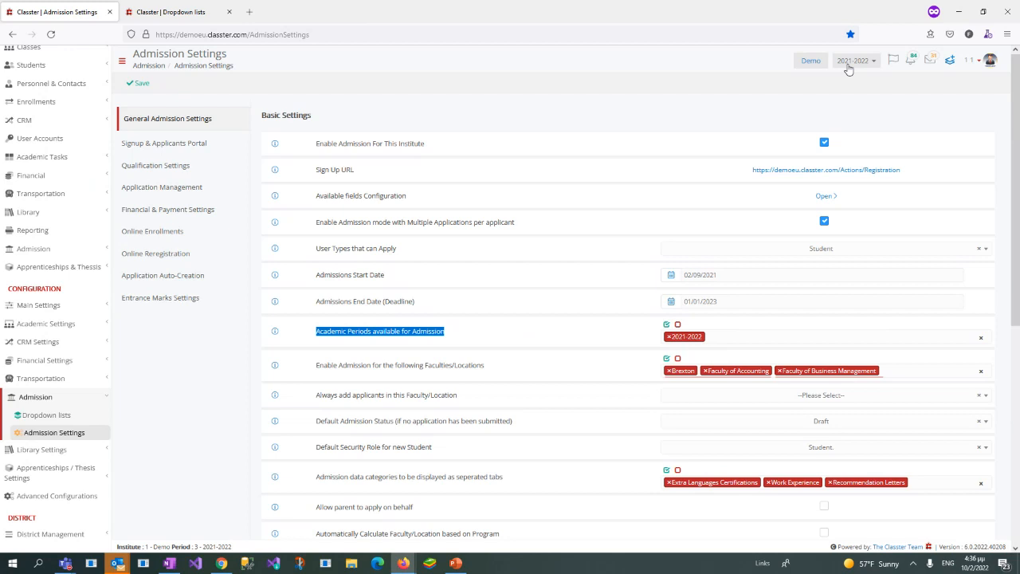
left_click(733, 337)
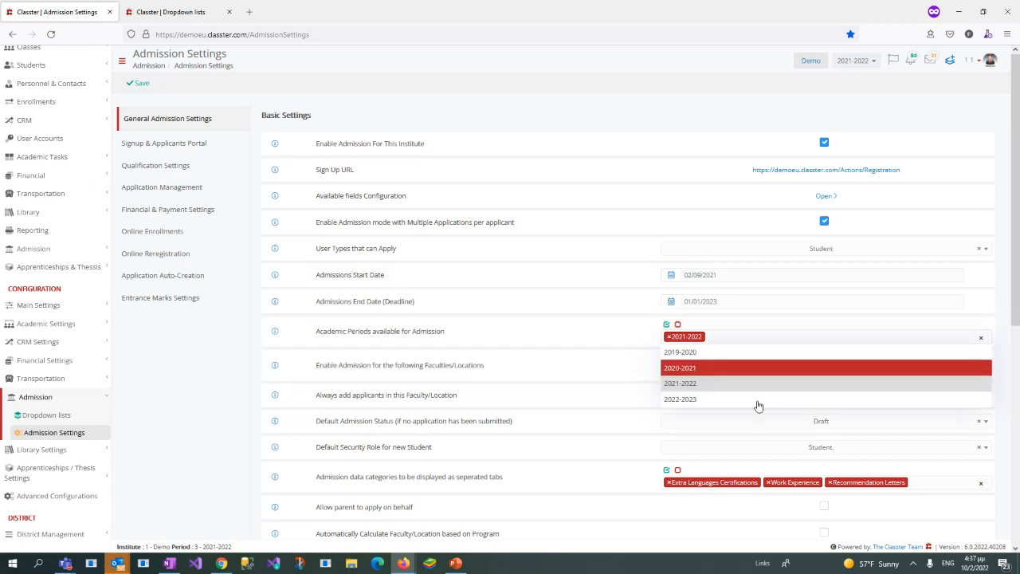
left_click(168, 364)
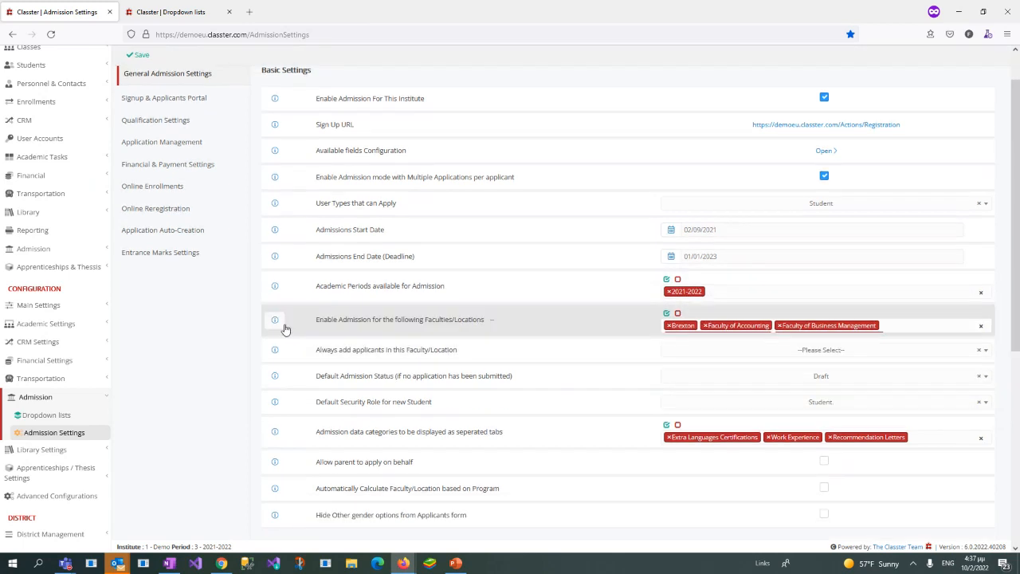
Step: Examine the Enable Admission for the following Faculties/Locations setting and locate Faculties/Locations in the Main Settings configuration
scroll(285, 326, "down", 1)
left_click_drag(318, 319, 465, 320)
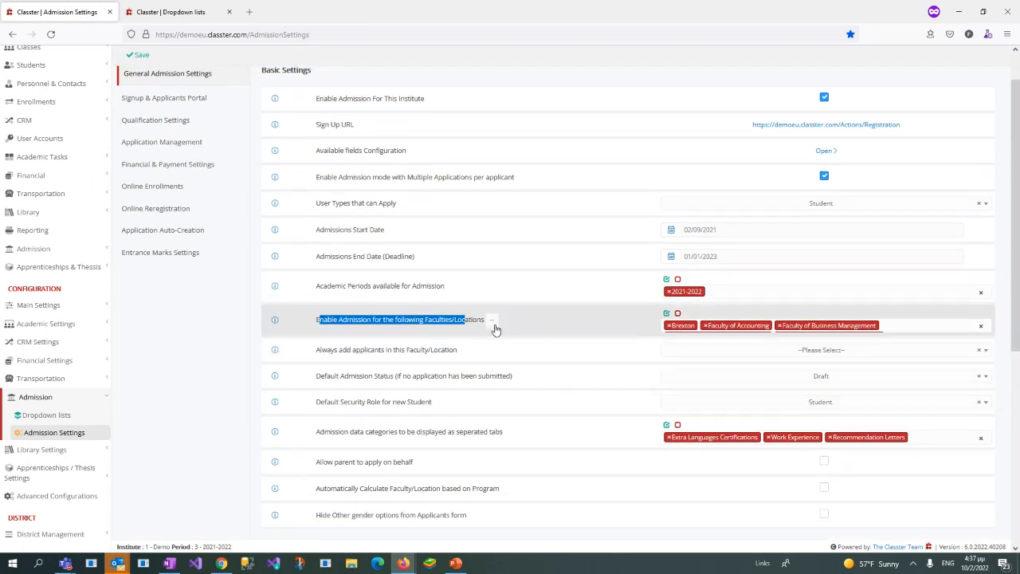
left_click(473, 328)
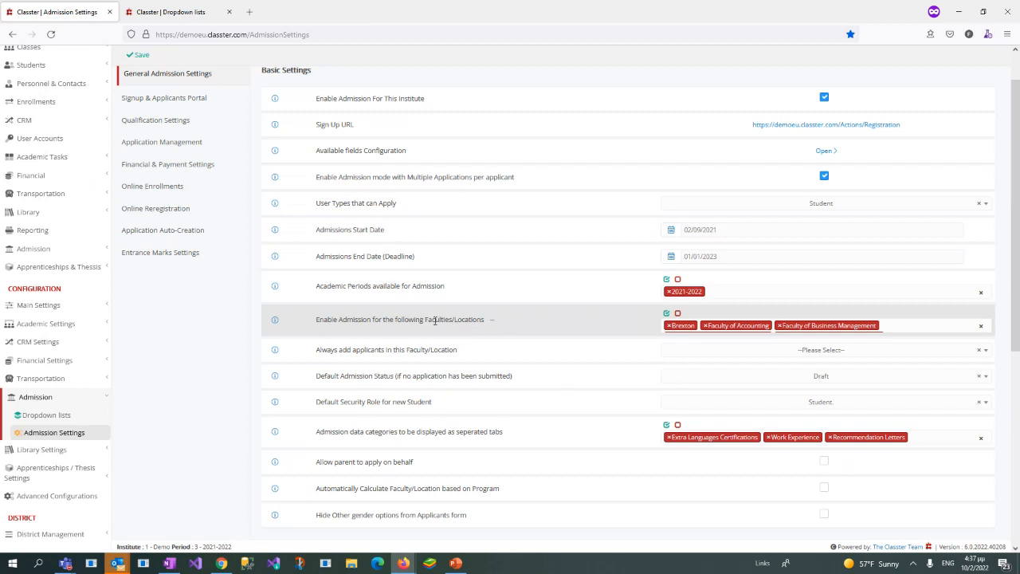
left_click_drag(427, 320, 482, 319)
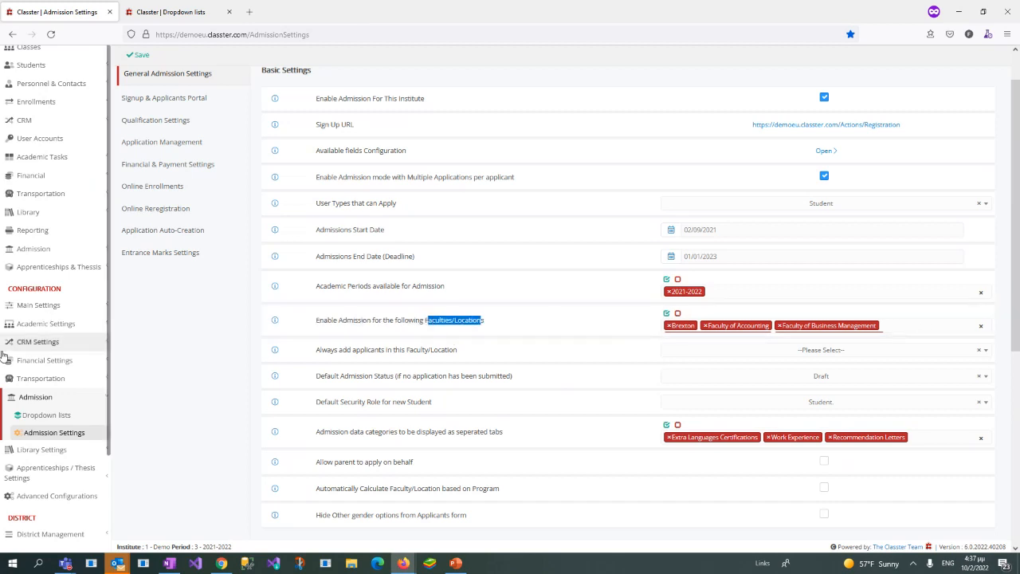
left_click(40, 305)
scroll(24, 399, "down", 3)
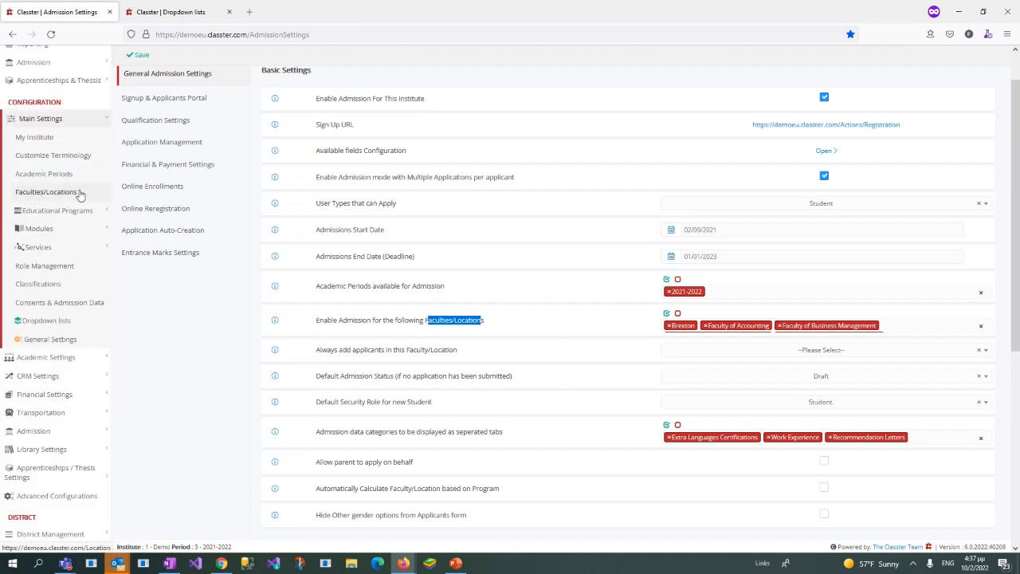
Step: Browse the faculties and locations that can be enabled for admission, leaving the selection as it is
left_click(928, 322)
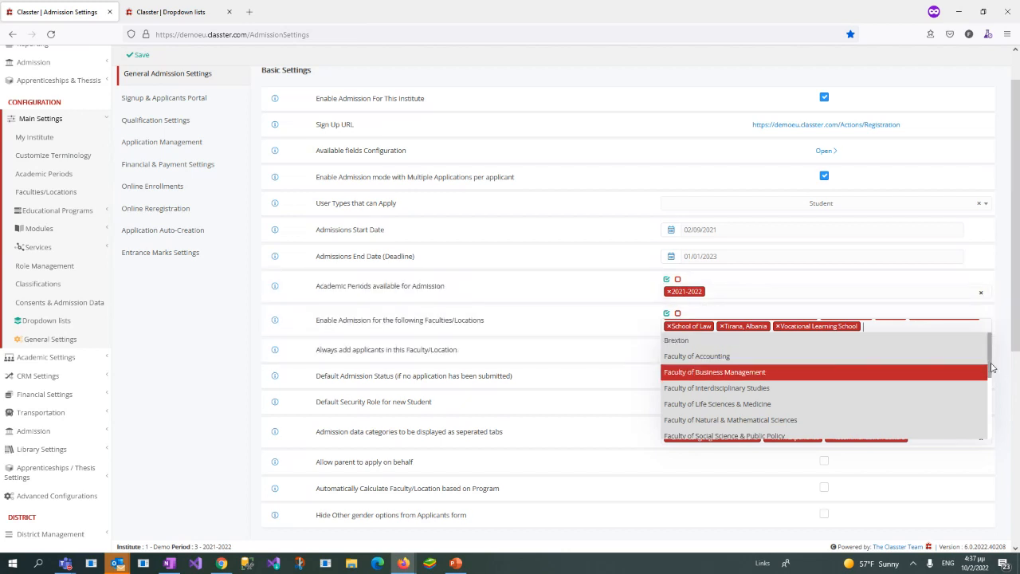
left_click_drag(995, 368, 997, 342)
left_click(412, 322)
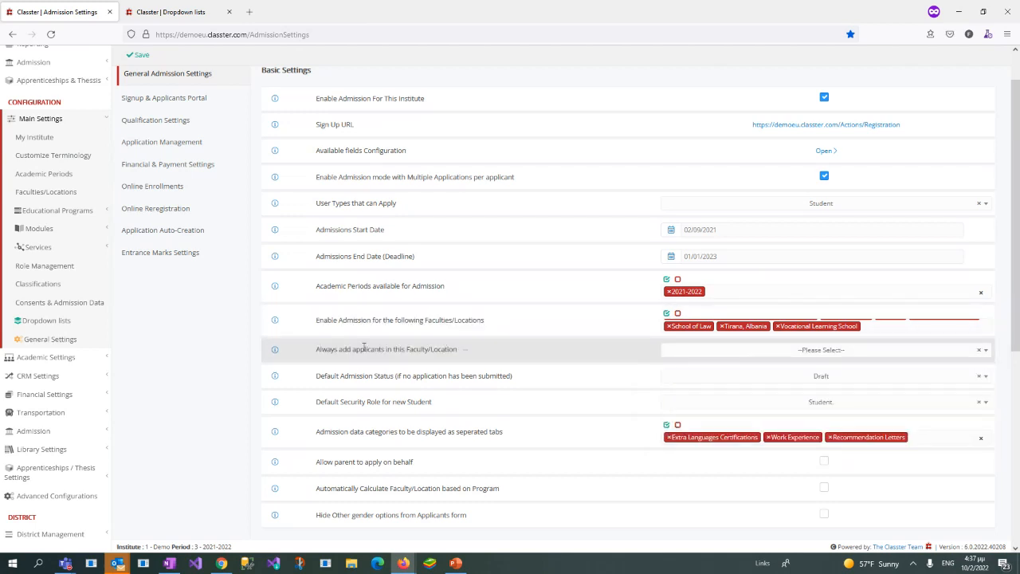
Step: Examine the Always add applicants in this Faculty/Location setting and expand Educational Programs in the Main Settings configuration
scroll(363, 348, "down", 1)
left_click_drag(315, 304, 456, 319)
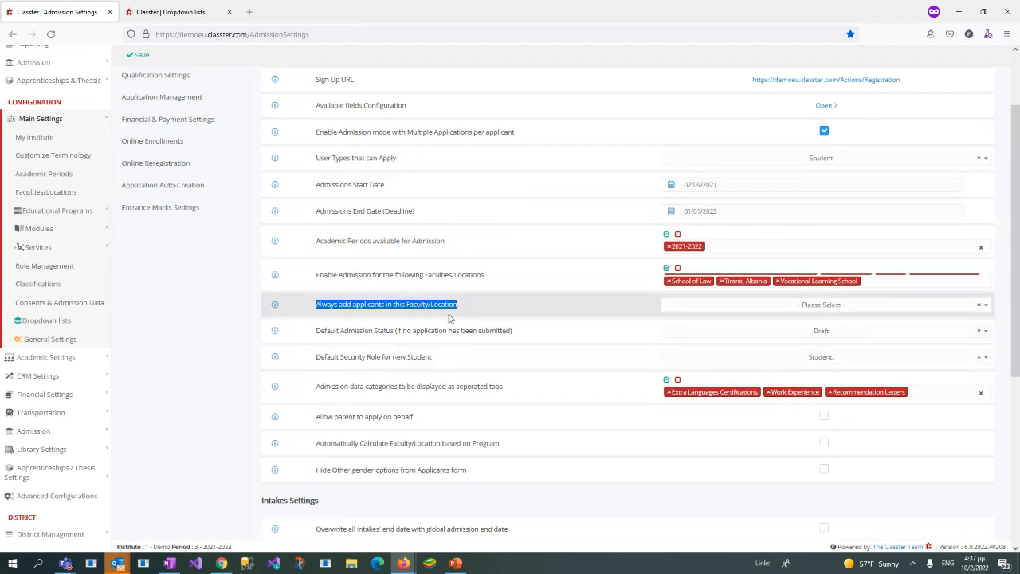
left_click(96, 214)
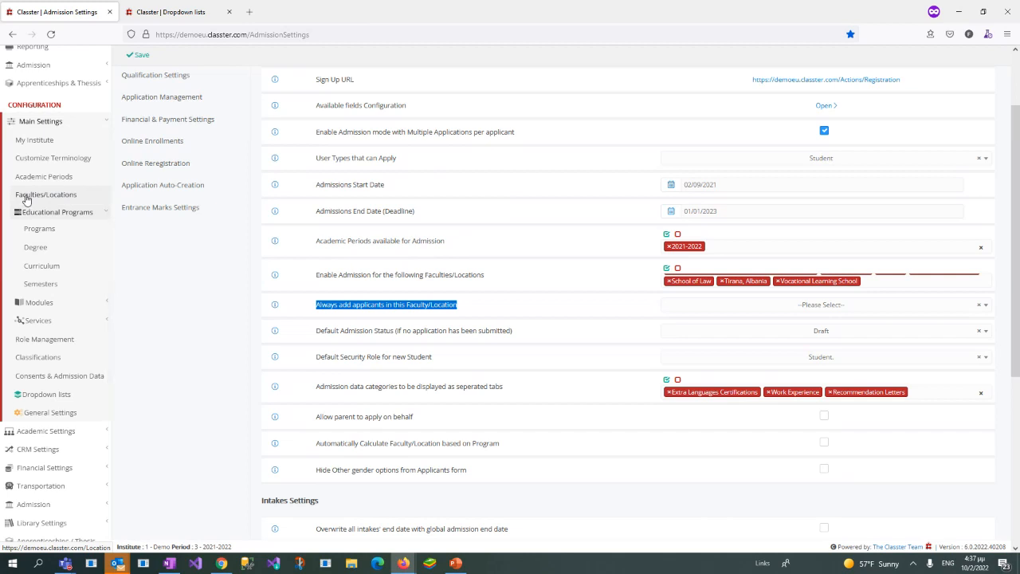
left_click(308, 305)
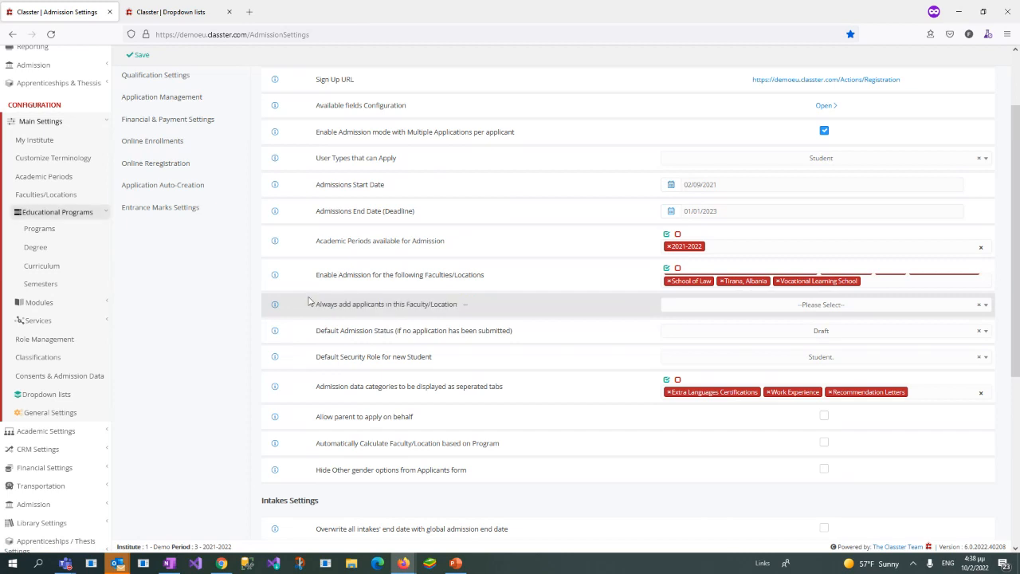
left_click_drag(313, 307, 476, 308)
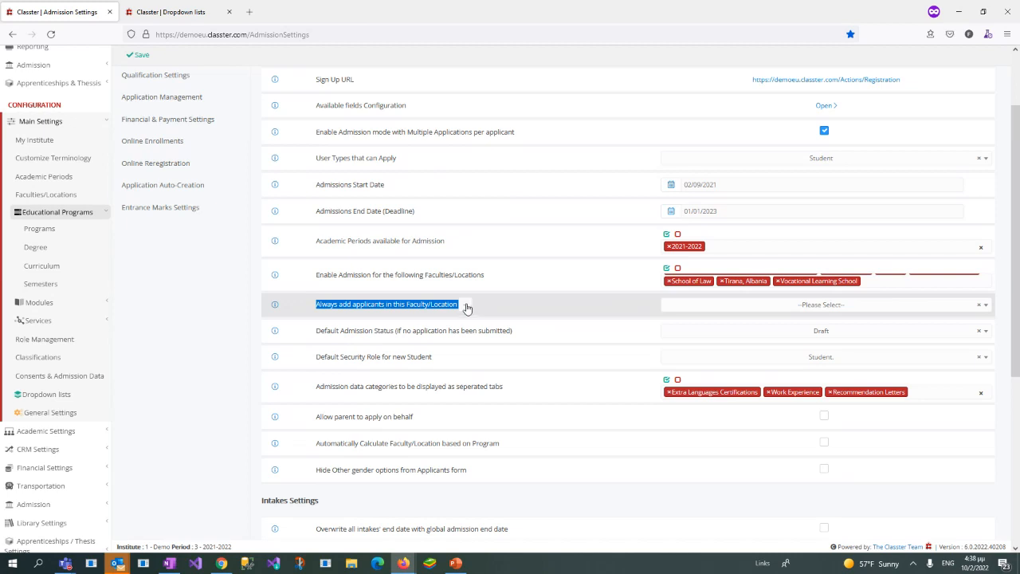
left_click(317, 306)
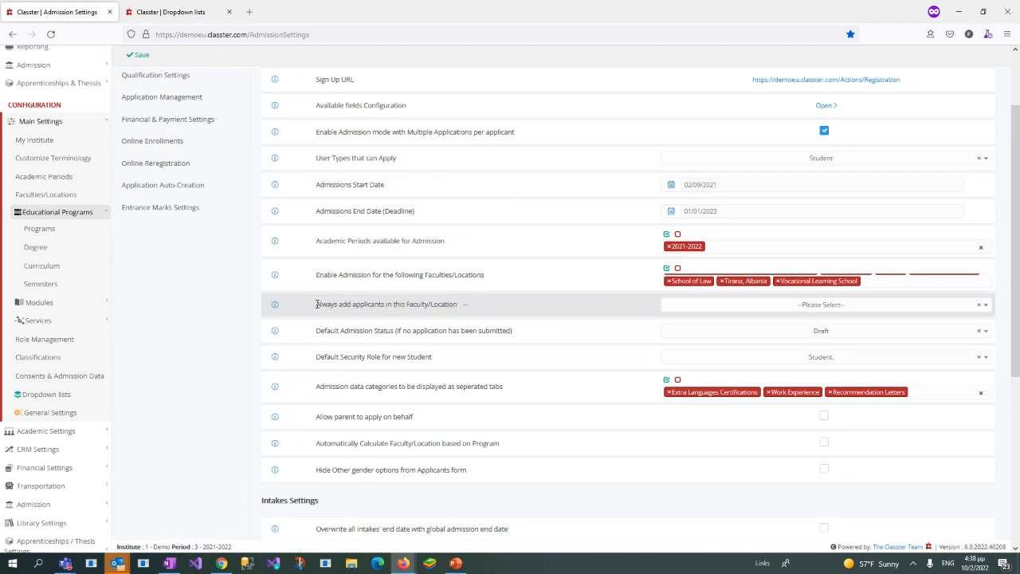
left_click_drag(317, 304, 456, 304)
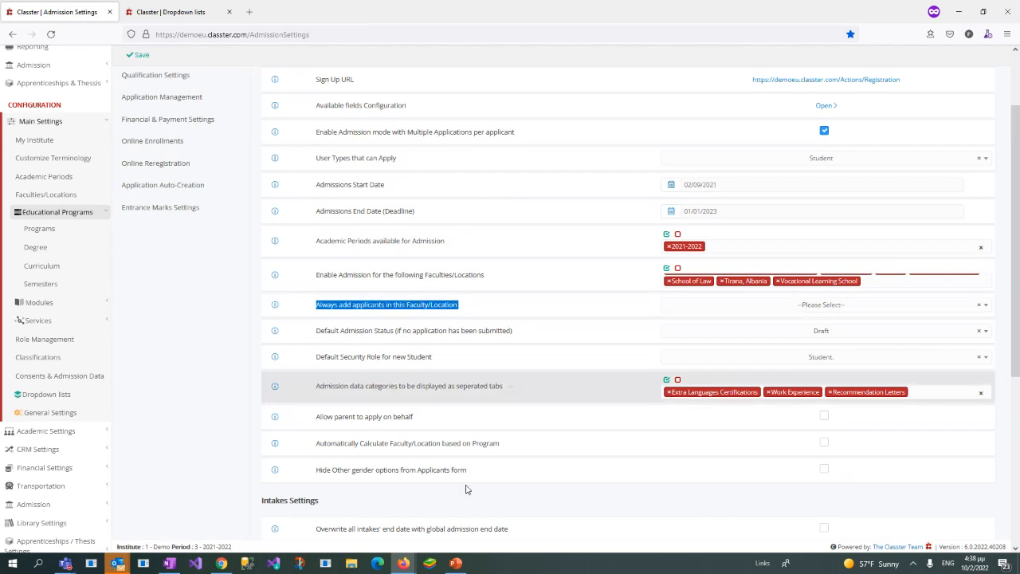
left_click(318, 443)
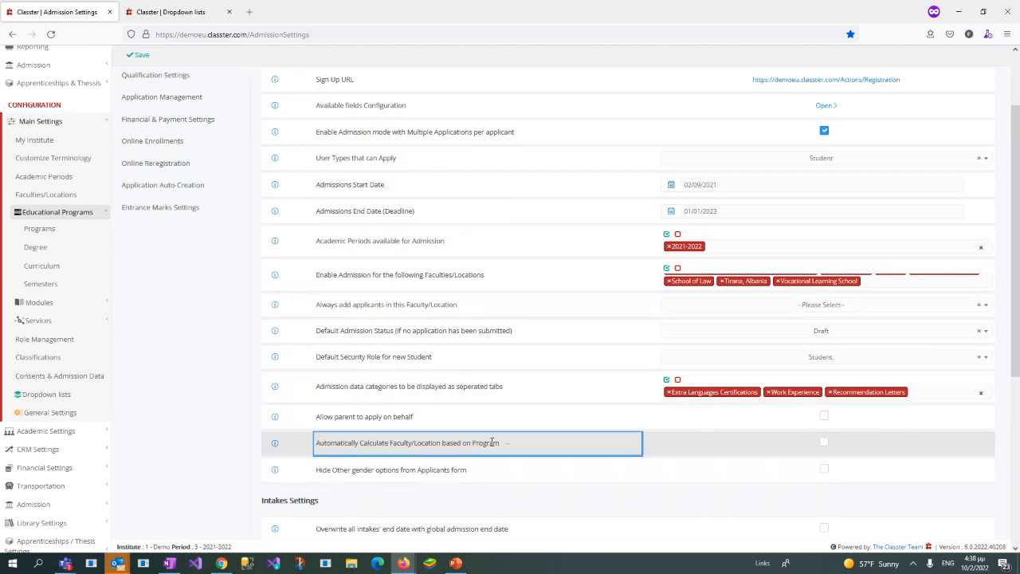
Step: Try Brexton as the faculty/location applicants are always added to, and restore the setting to --Please Select--
left_click(440, 306)
left_click_drag(320, 304, 477, 313)
left_click(749, 308)
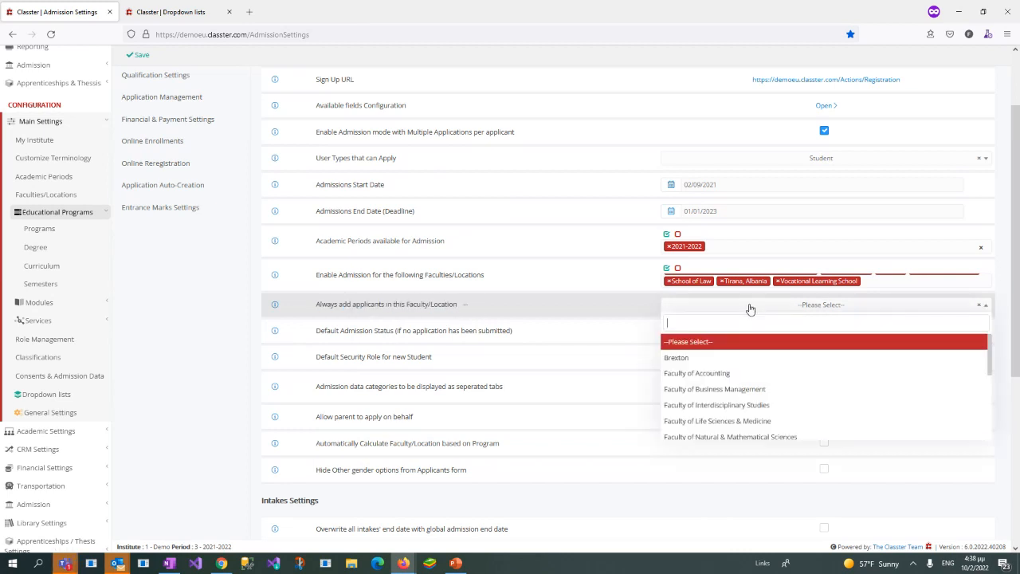
left_click(735, 361)
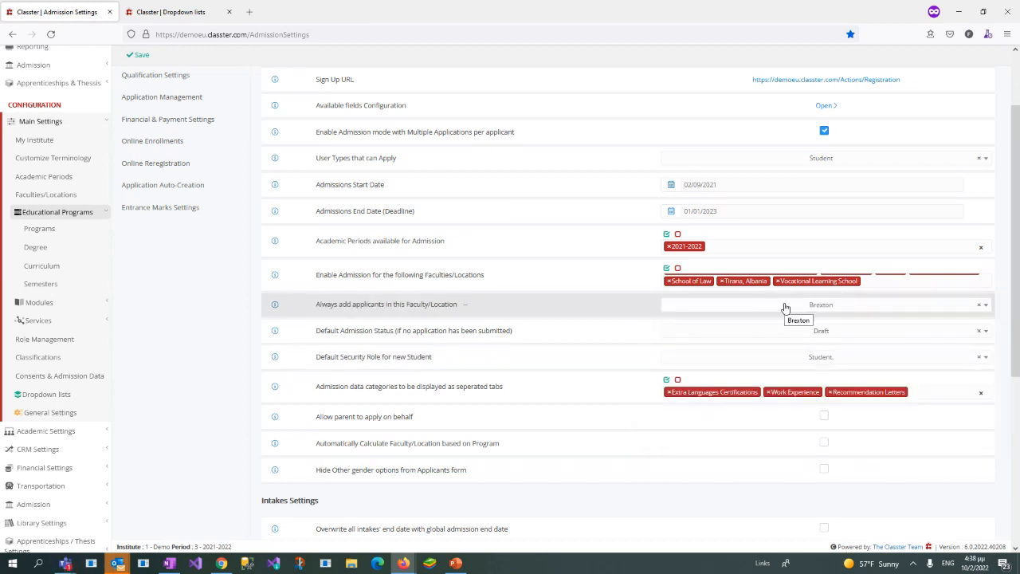
left_click(786, 306)
left_click(740, 351)
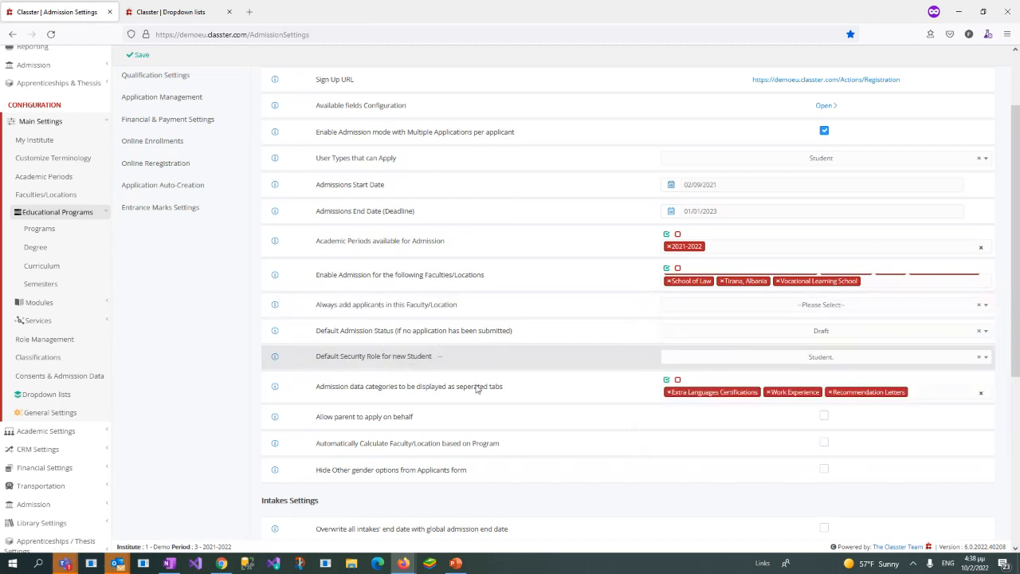
Step: Examine the Automatically Calculate Faculty/Location based on Program setting and the Default Admission Status options, keeping Draft
left_click_drag(314, 449, 514, 453)
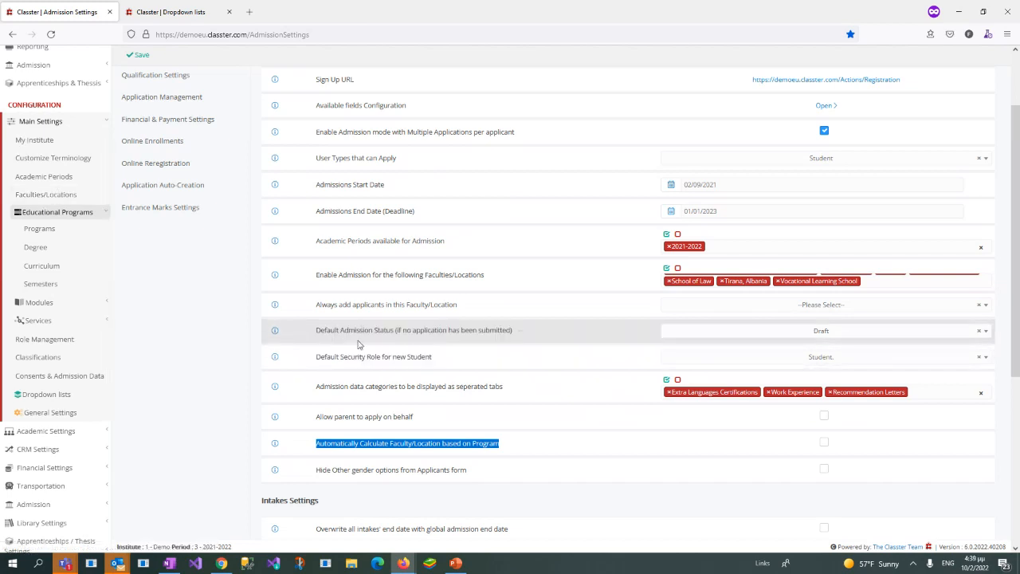
left_click(319, 330)
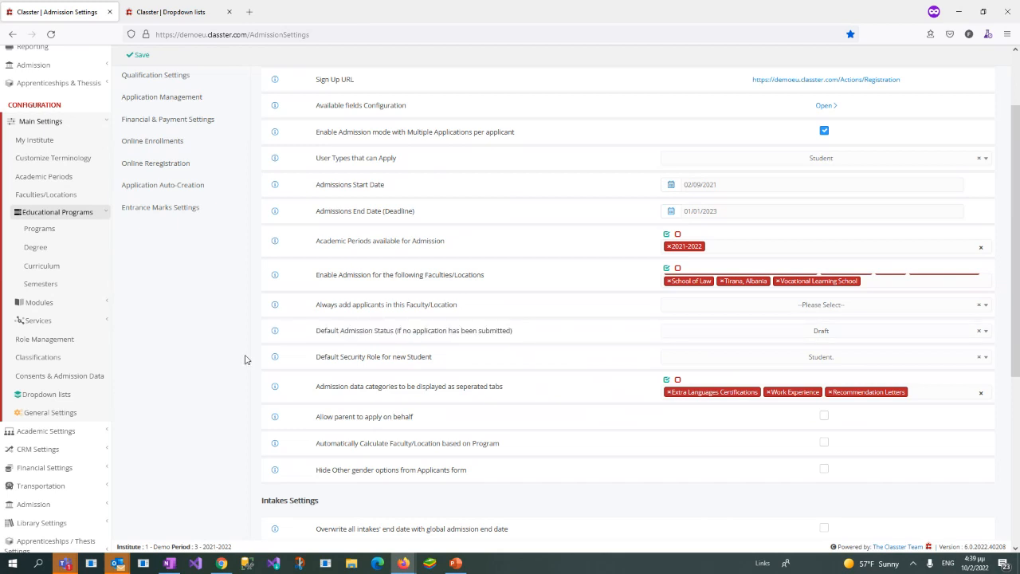
left_click_drag(315, 330, 391, 333)
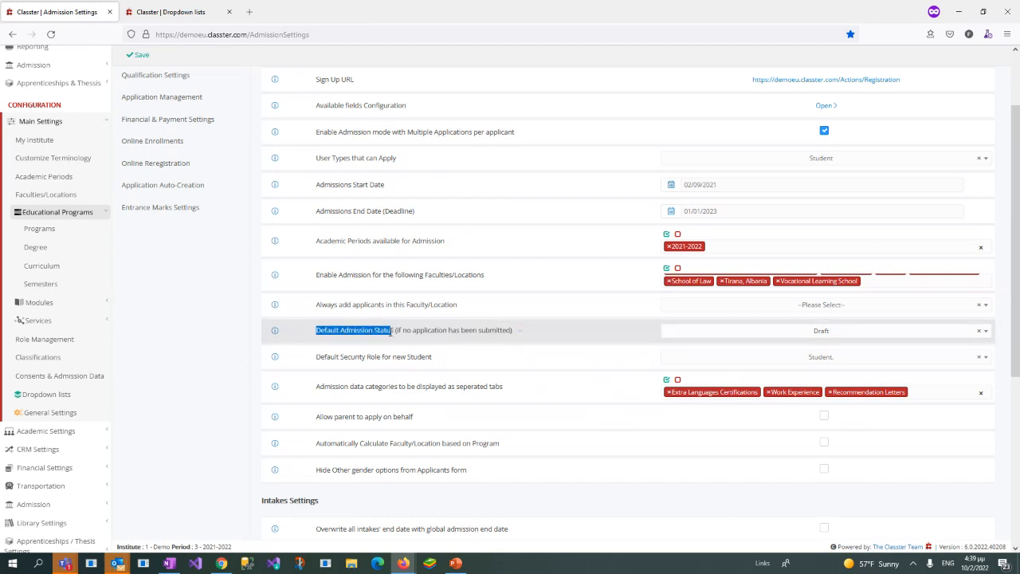
left_click(756, 333)
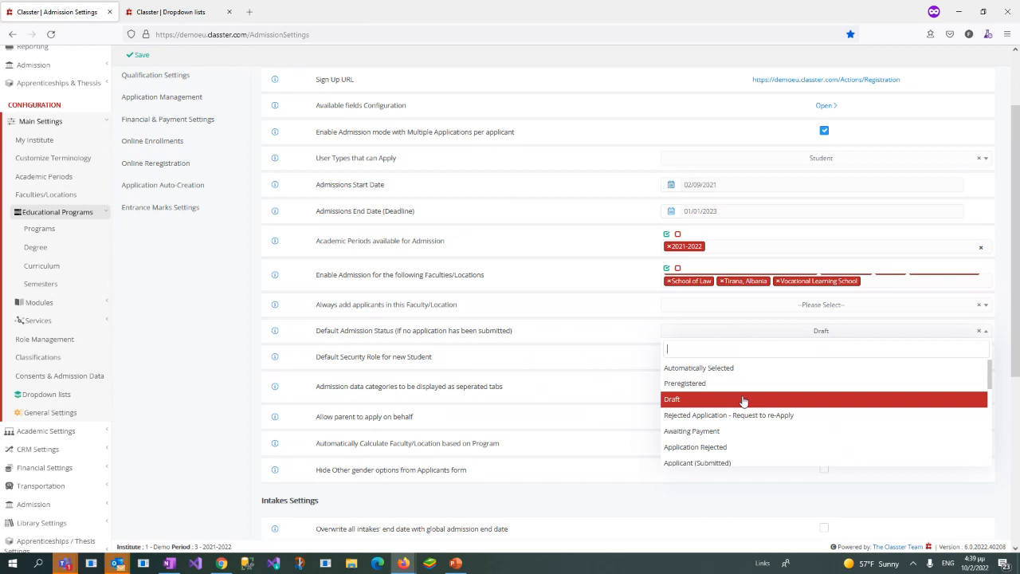
left_click(313, 369)
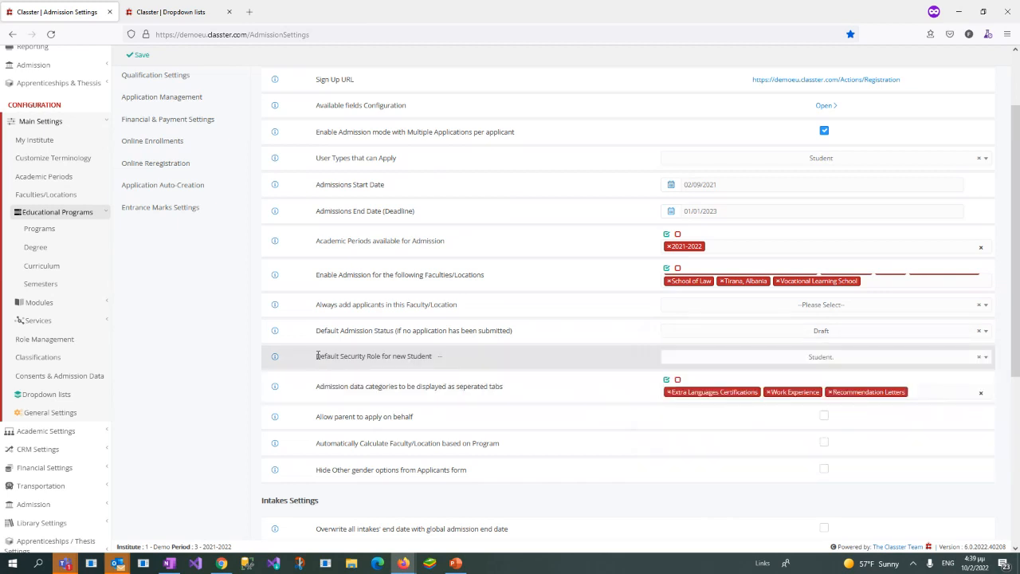
Step: Review the Default Security Role for new Student options, keeping Student
left_click_drag(318, 356, 434, 360)
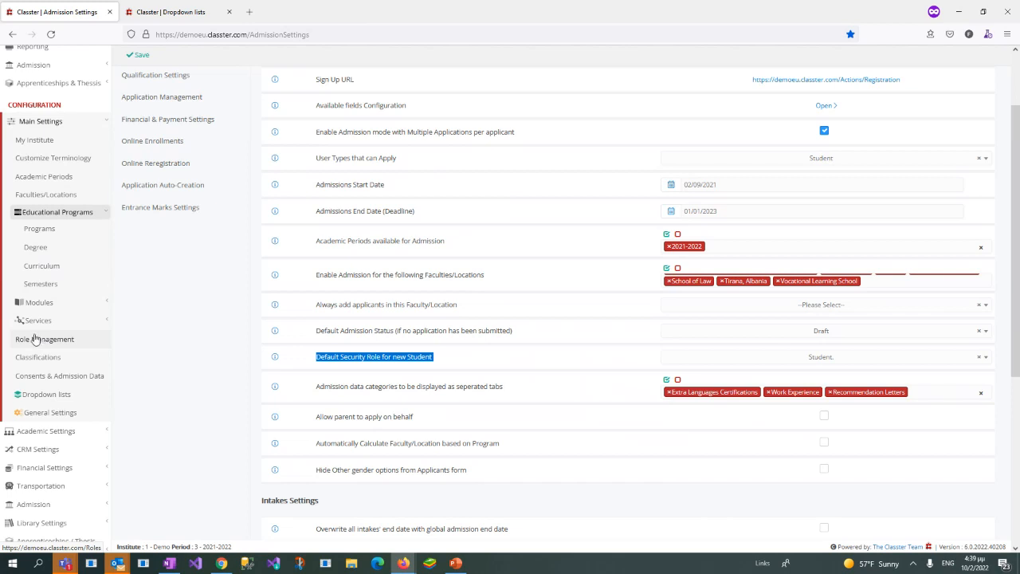
left_click(327, 365)
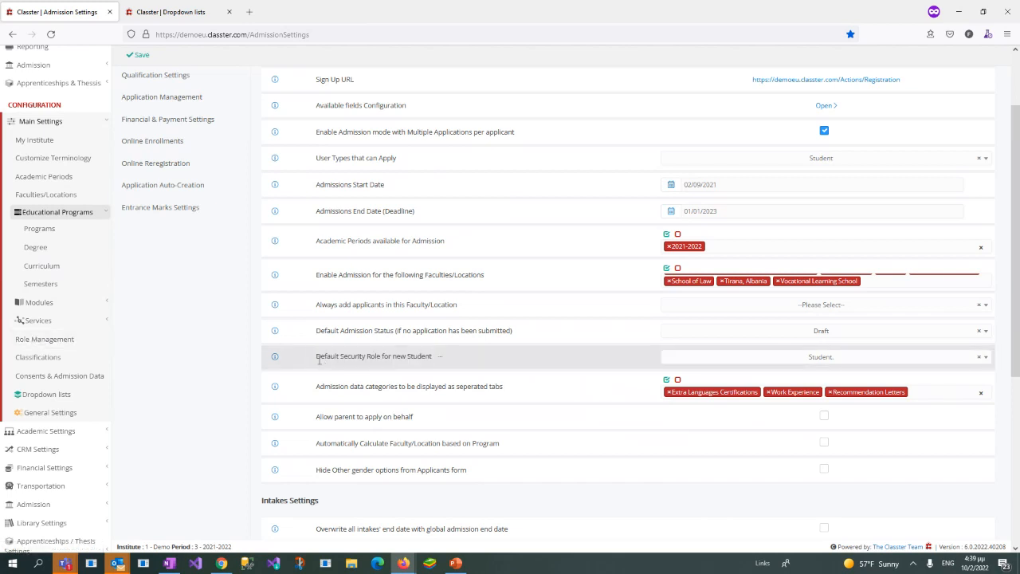
left_click_drag(318, 358, 433, 357)
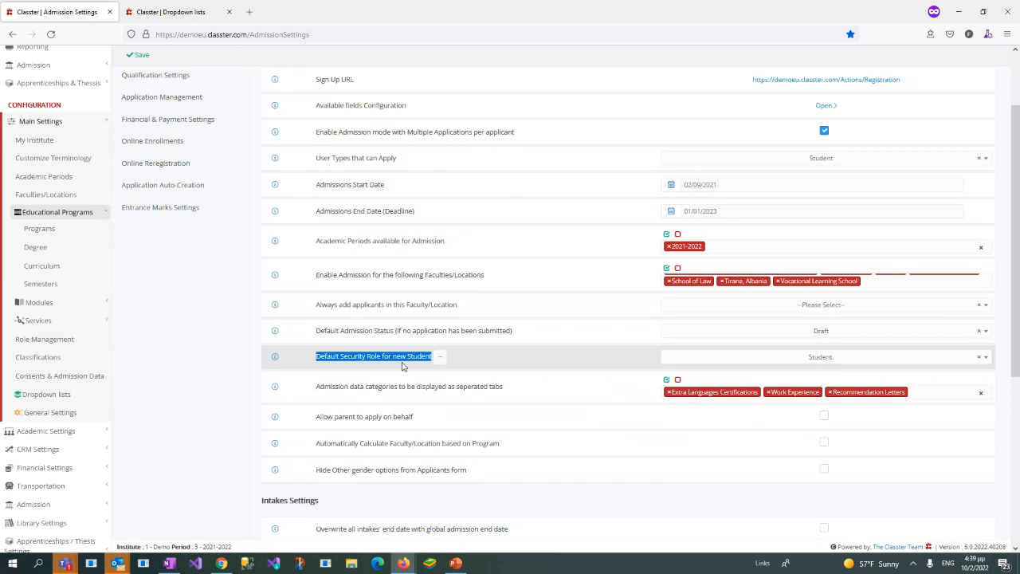
left_click(701, 360)
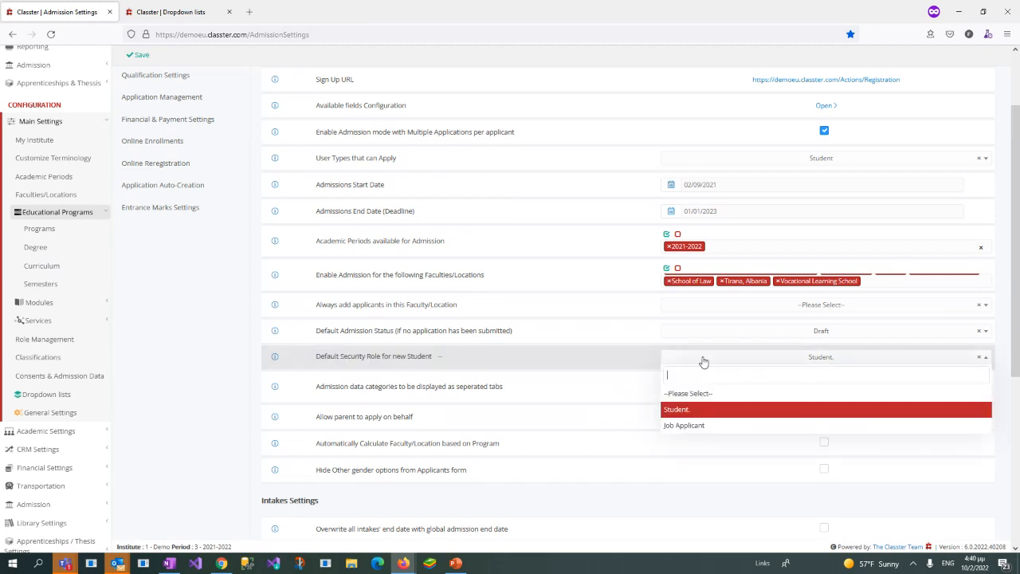
left_click(699, 410)
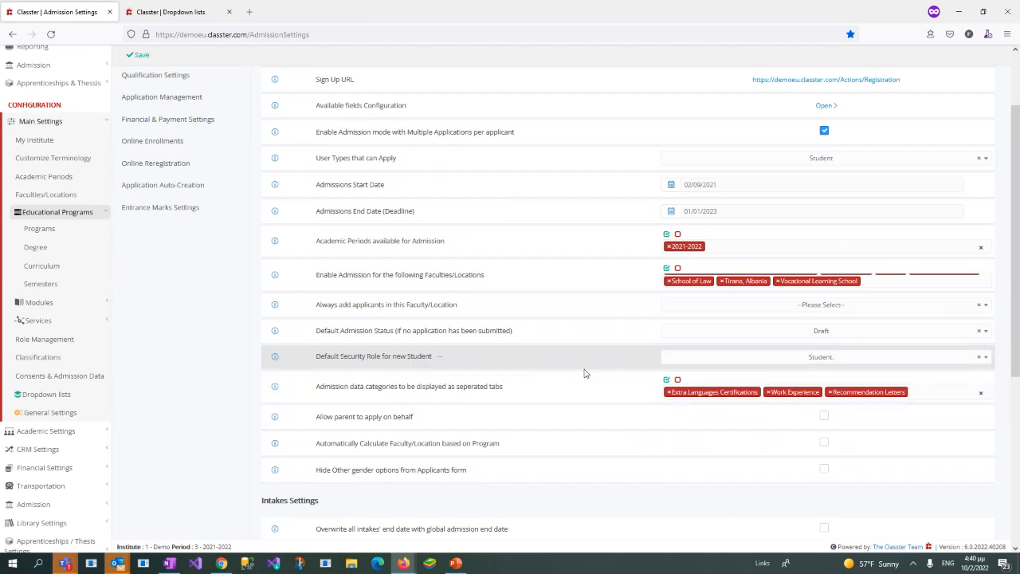
Step: Examine the setting for admission data categories displayed as separate tabs
scroll(586, 375, "down", 1)
scroll(511, 351, "down", 1)
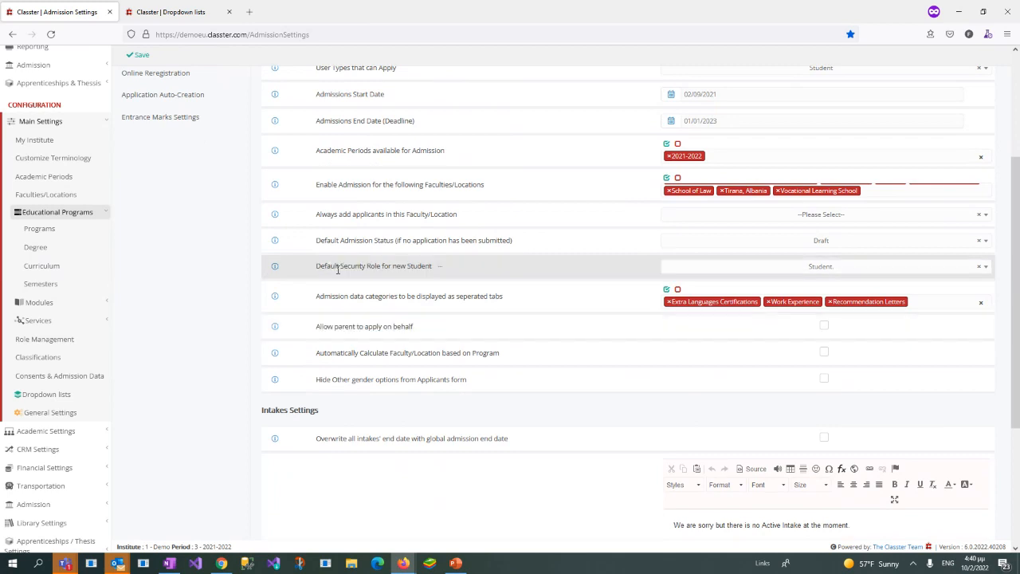
left_click_drag(315, 296, 511, 300)
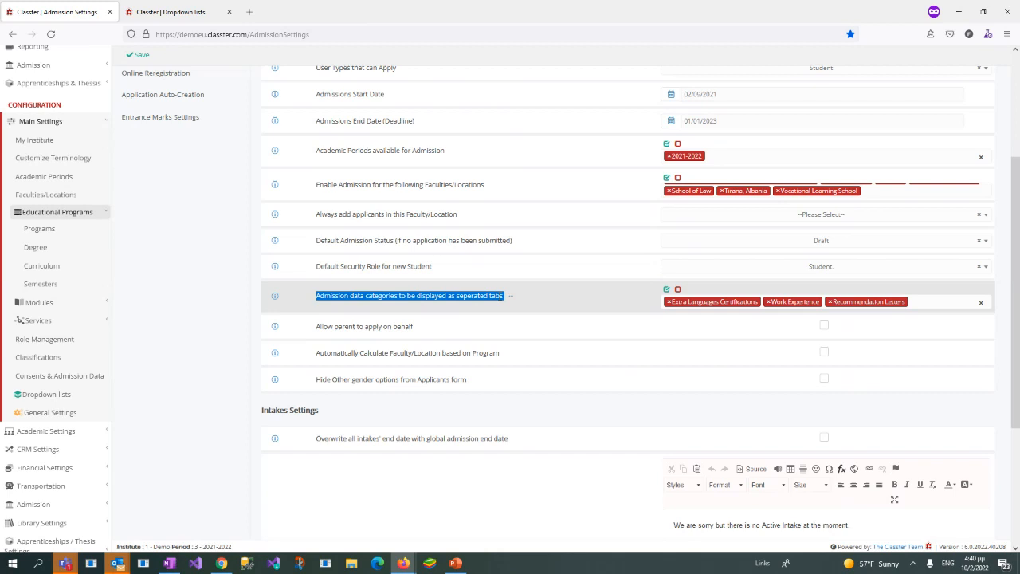
left_click(348, 297)
left_click_drag(349, 295, 400, 296)
left_click(224, 292)
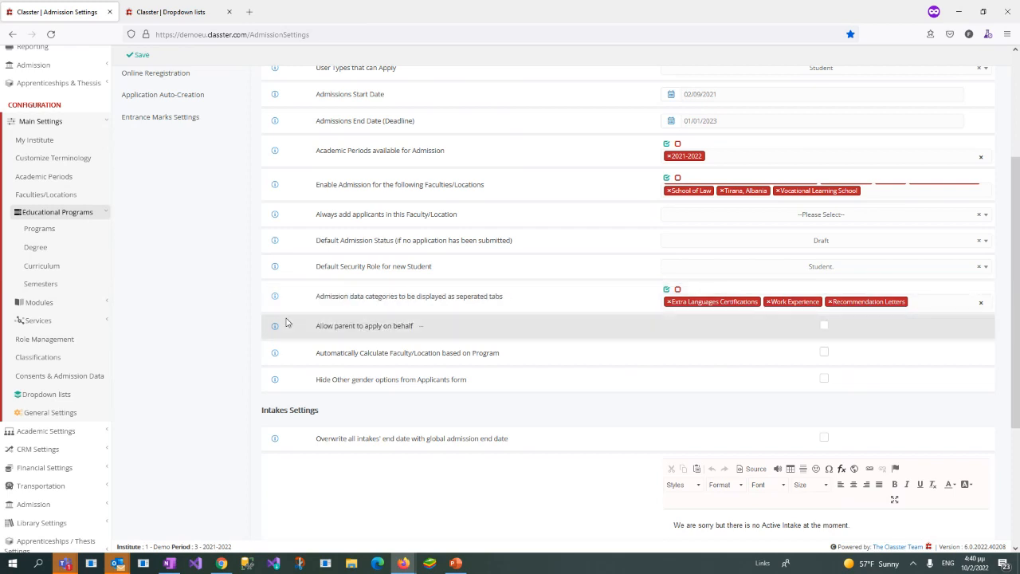
Step: Examine the Hide Other gender options from Applicants form setting at the end of the basic settings
scroll(463, 312, "down", 1)
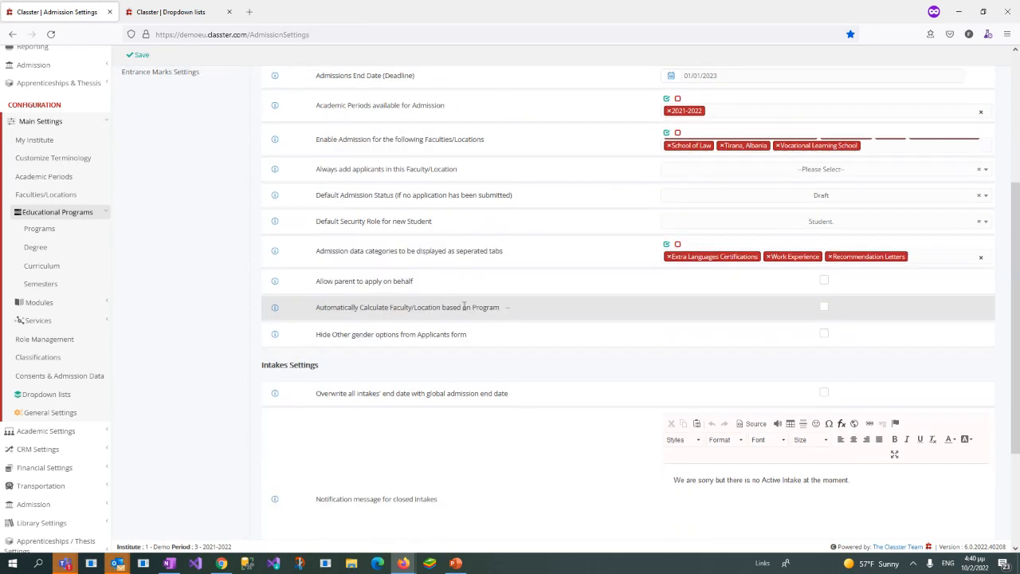
scroll(464, 307, "down", 1)
left_click_drag(320, 288, 620, 294)
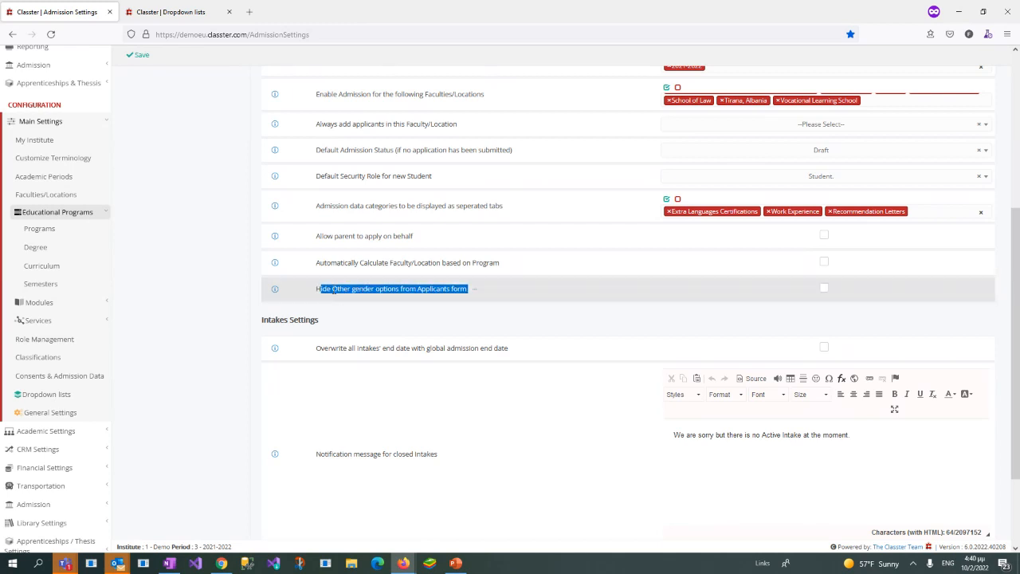
Step: Try turning on the Hide Other gender options from Applicants form setting, and turn it back off
left_click_drag(334, 288, 373, 293)
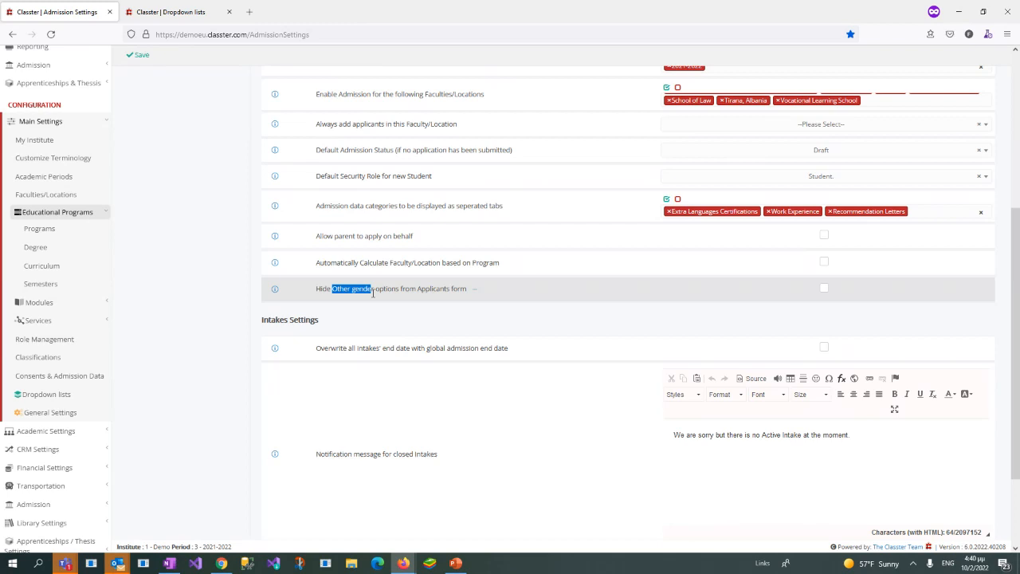
left_click(825, 289)
left_click(825, 289)
left_click(669, 336)
Step: Examine the notification message for closed intakes in the Intakes Settings
scroll(668, 336, "down", 3)
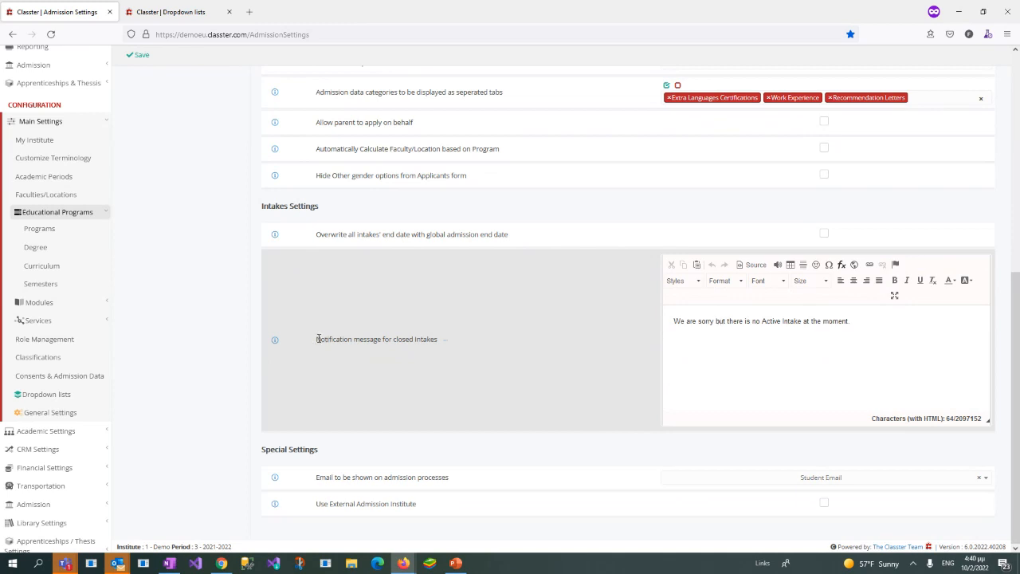
left_click_drag(318, 339, 503, 342)
left_click_drag(885, 325, 669, 323)
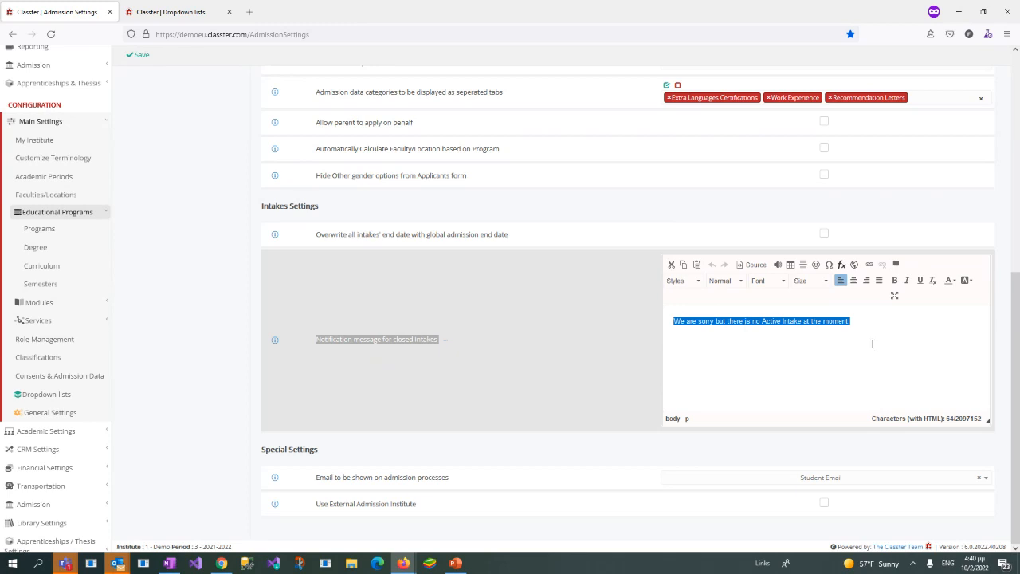
left_click(888, 321)
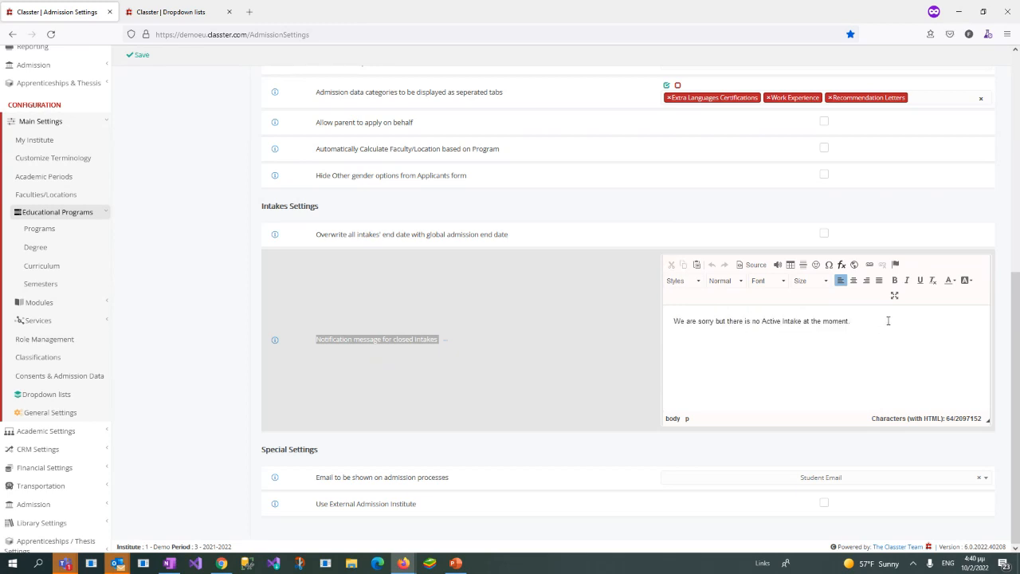
left_click_drag(889, 320, 720, 348)
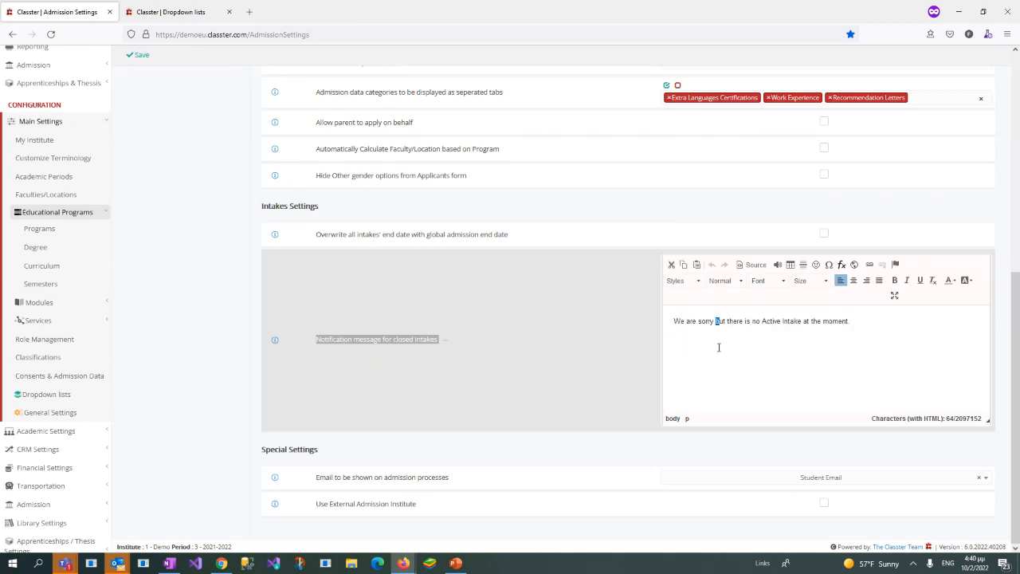
left_click(883, 327)
left_click_drag(839, 325, 613, 321)
left_click(872, 333)
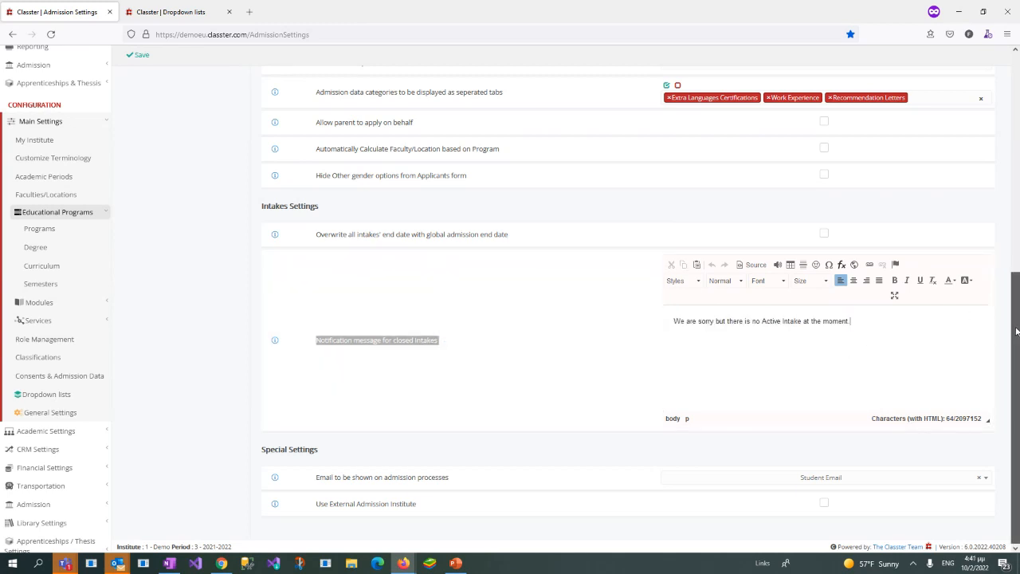
Step: Open the Signup & Applicants Portal settings and review the options for the identification document required upon sign-up, keeping National ID
left_click_drag(1017, 331, 1014, 111)
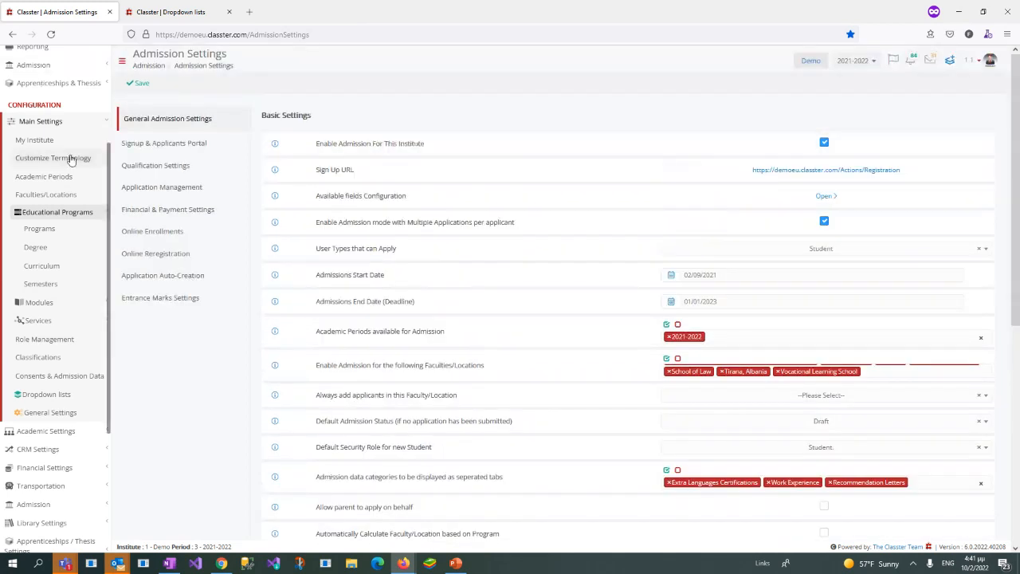
left_click(179, 146)
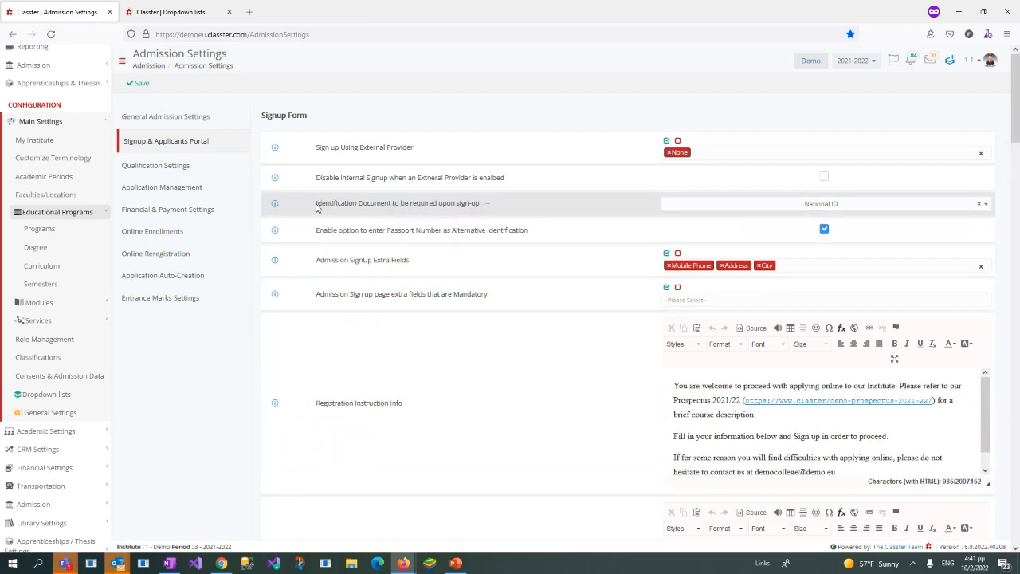
left_click_drag(316, 205, 481, 206)
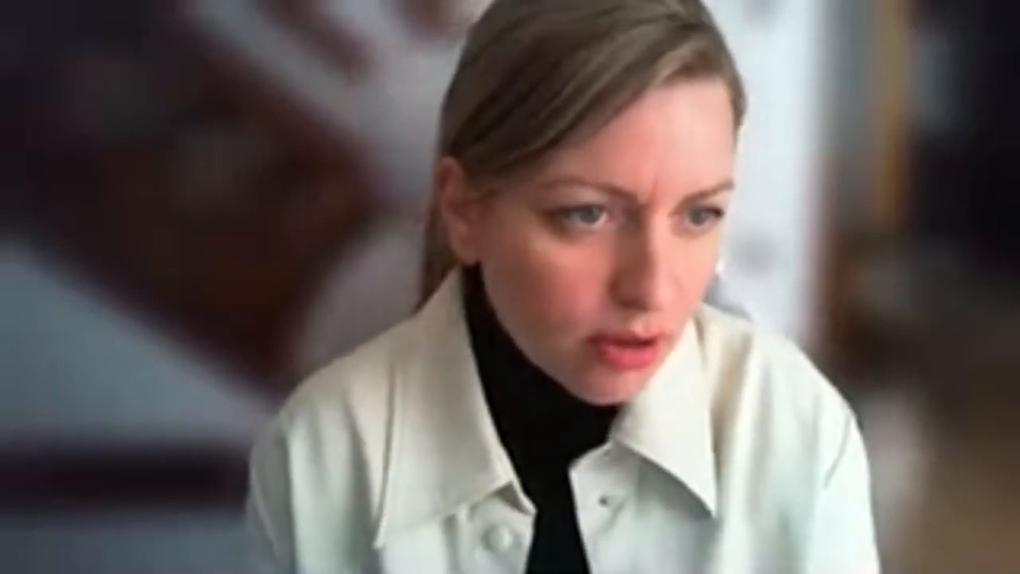
left_click(797, 209)
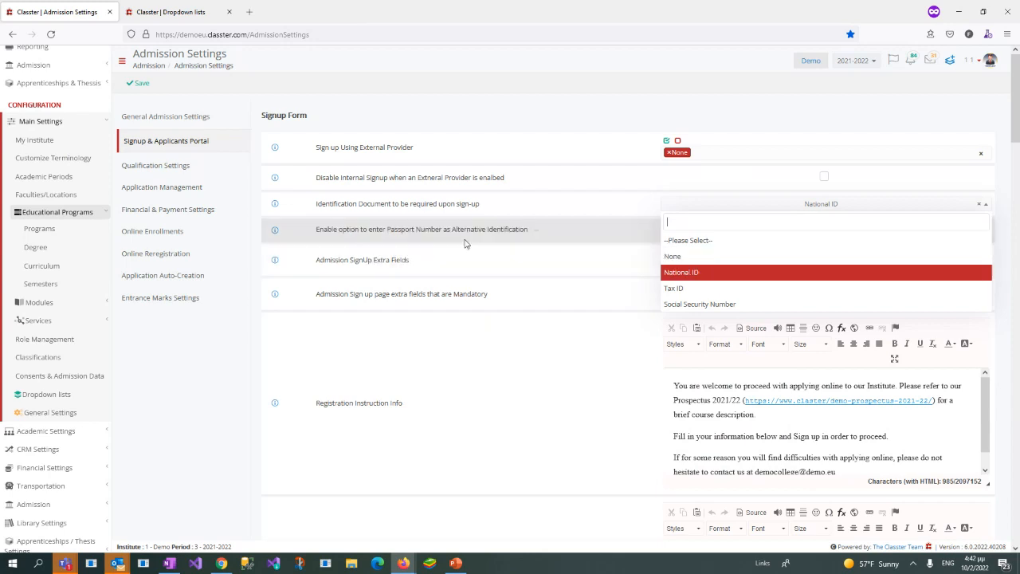
left_click(384, 228)
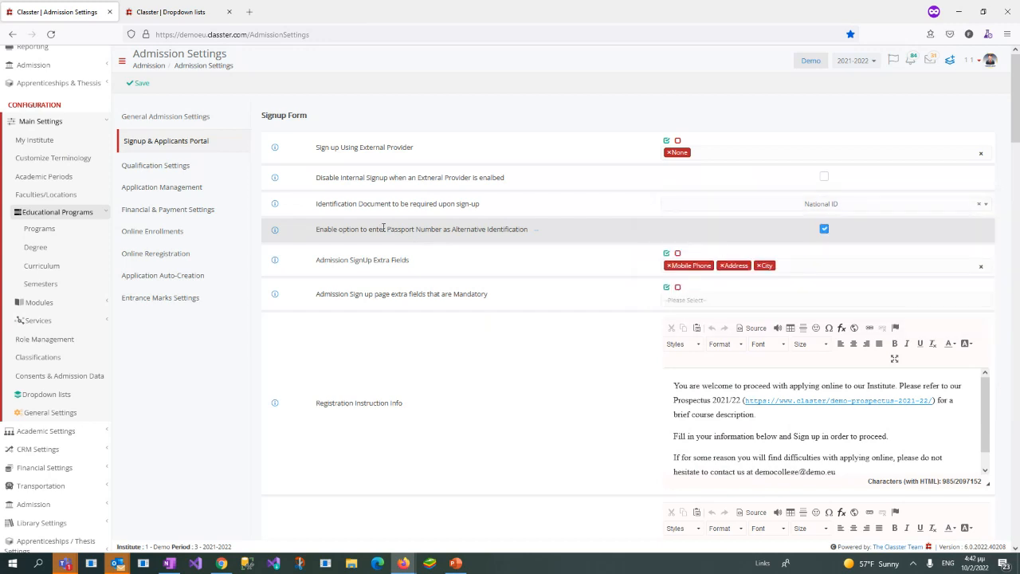
Step: Examine the setting that lets applicants enter a passport number as alternative identification
left_click_drag(316, 229, 530, 229)
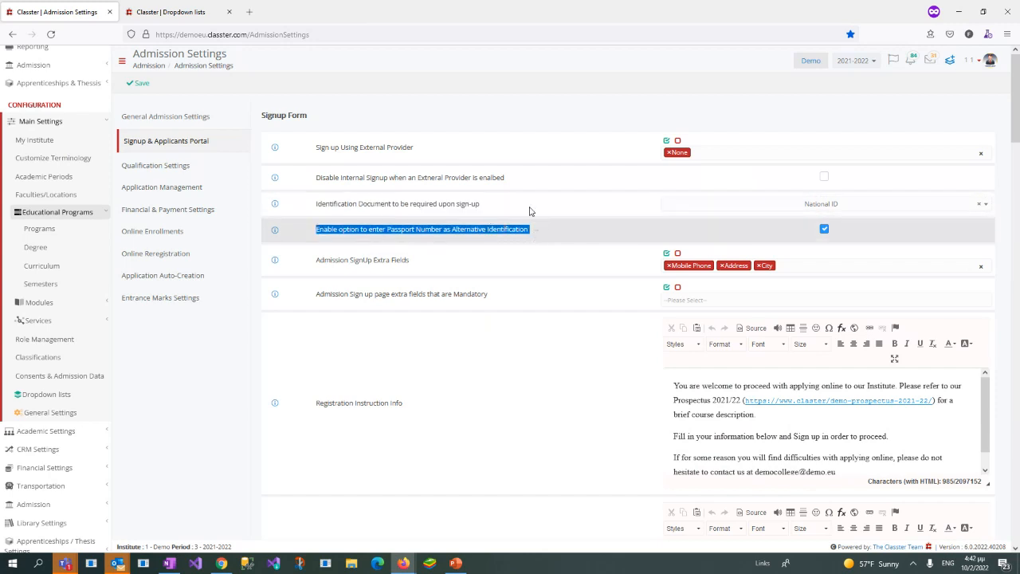
left_click(325, 229)
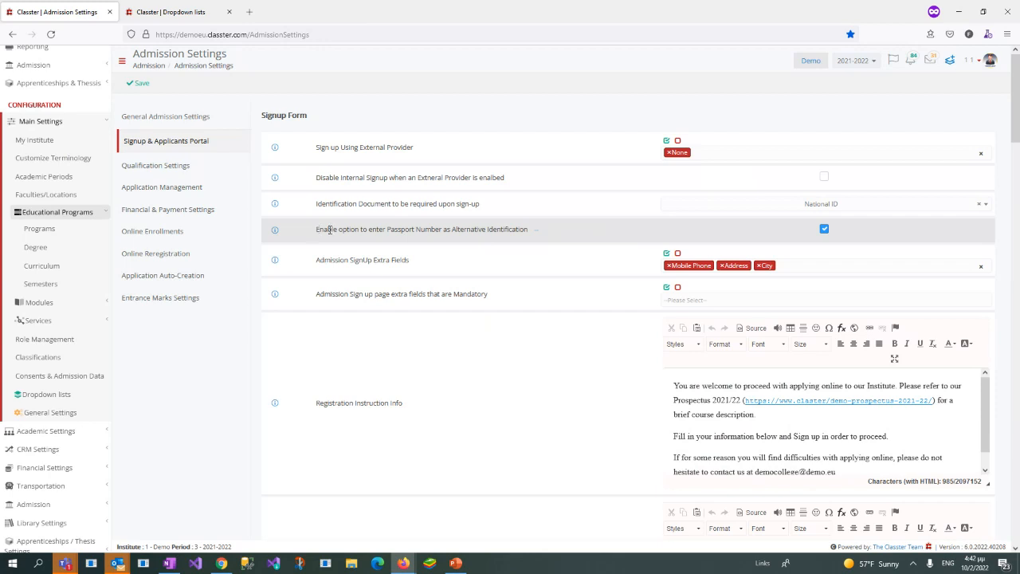
double_click(387, 230)
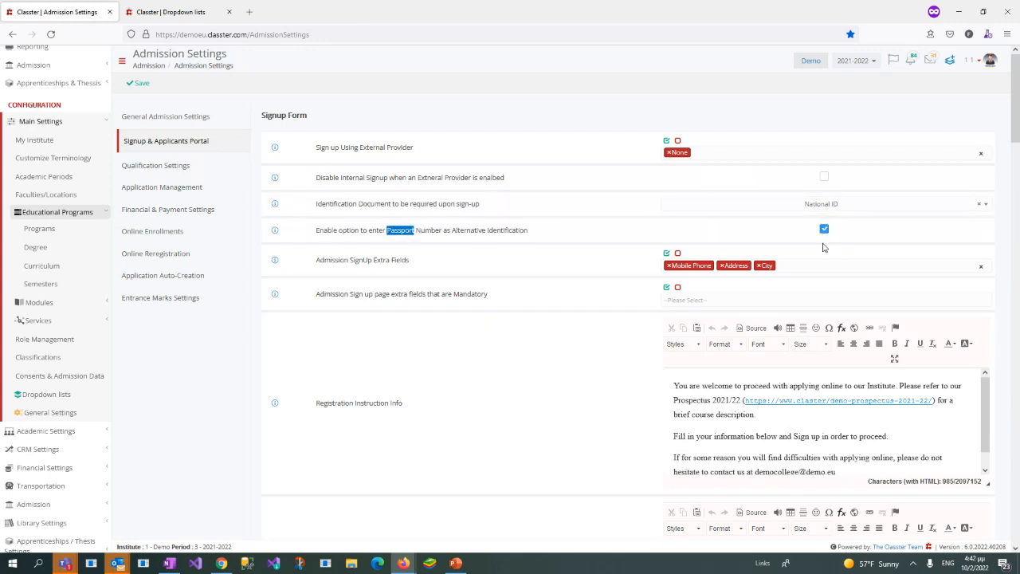
left_click(314, 233)
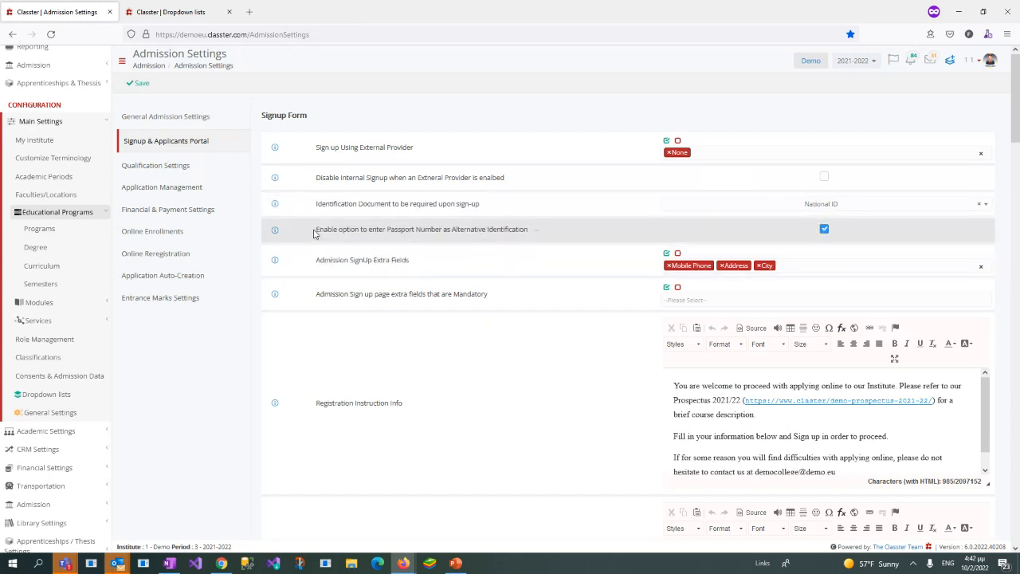
Step: Review the options available for the Admission SignUp Extra Fields, keeping Mobile Phone, Address and City
left_click_drag(316, 263, 409, 263)
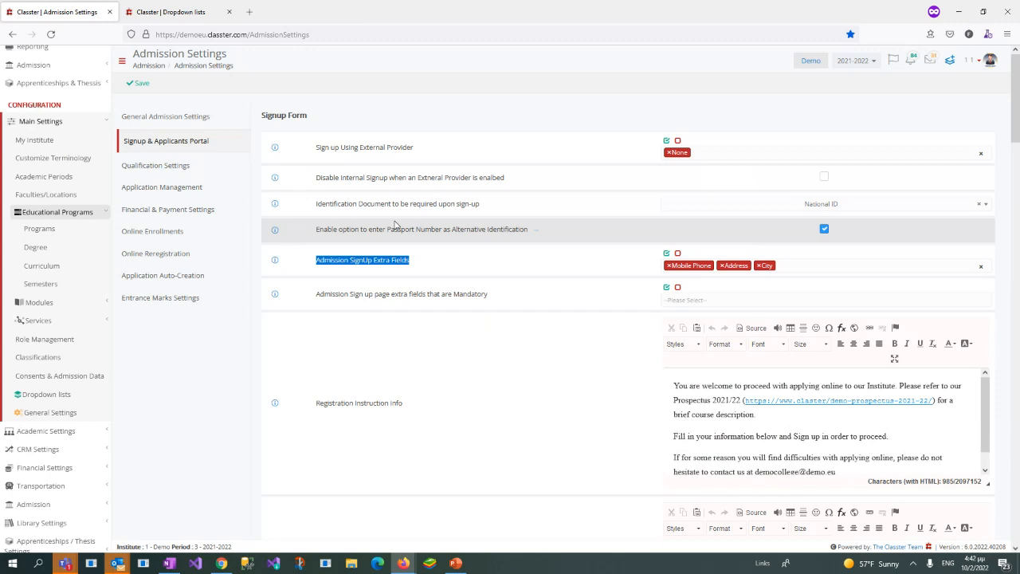
left_click(947, 265)
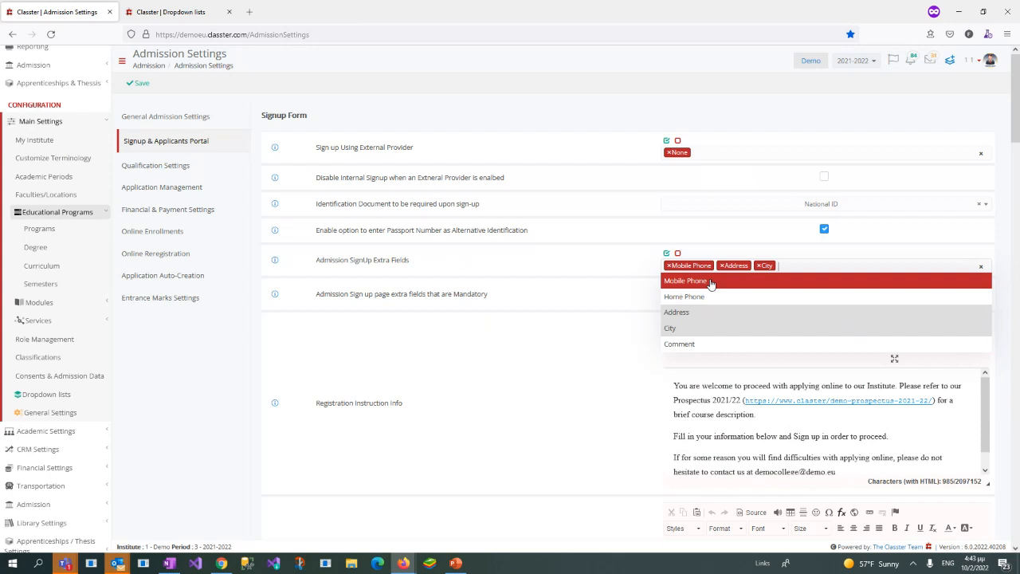
left_click(319, 289)
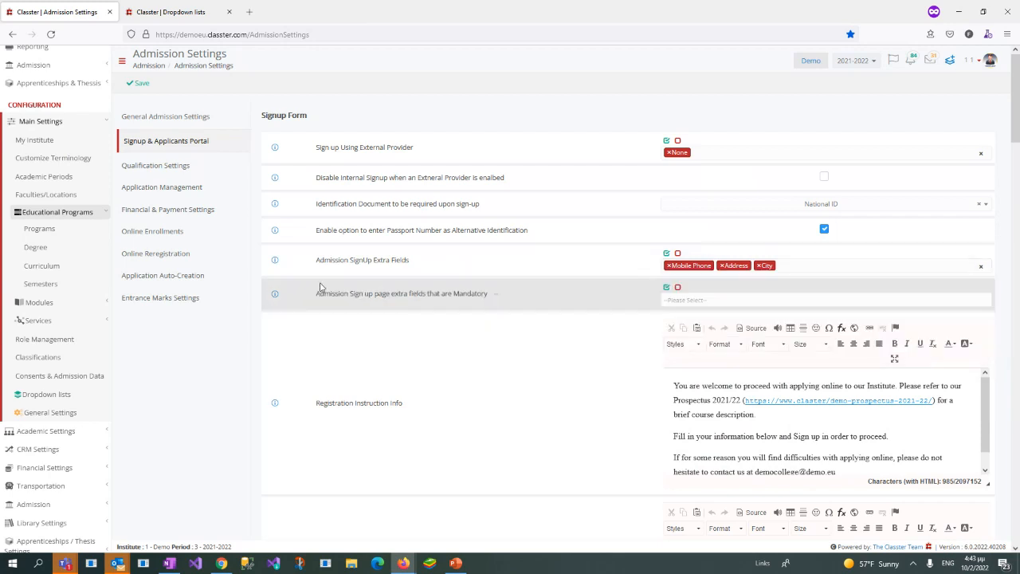
Step: Try adding Mobile Phone to the mandatory sign-up page extra fields, and remove it again
key("alt+Tab")
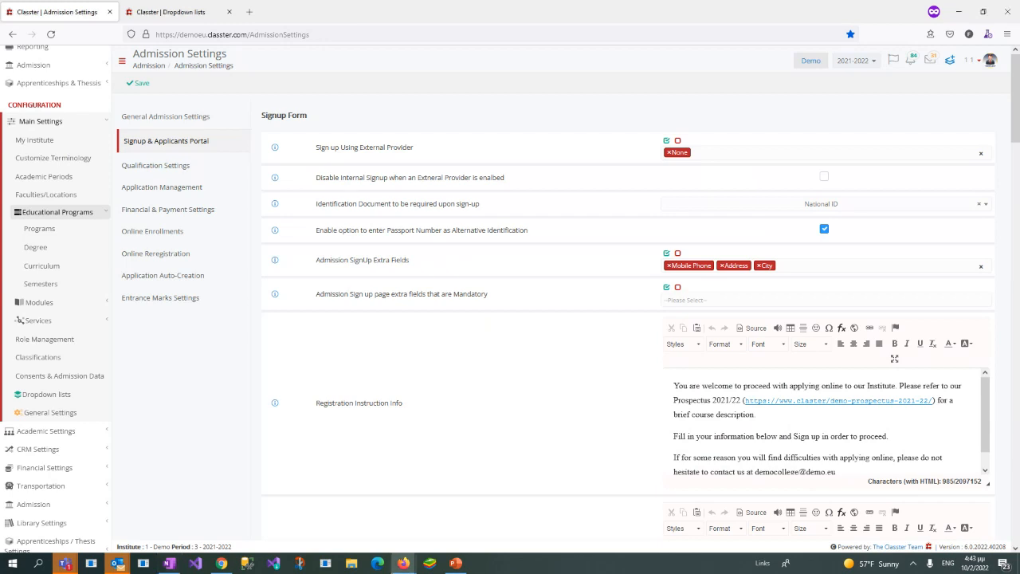
left_click(671, 301)
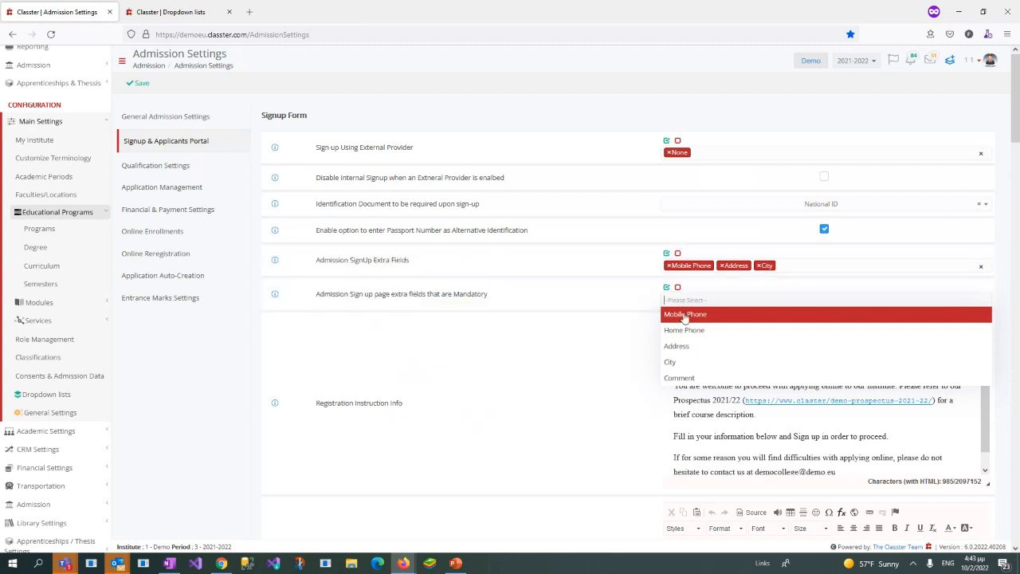
left_click(685, 316)
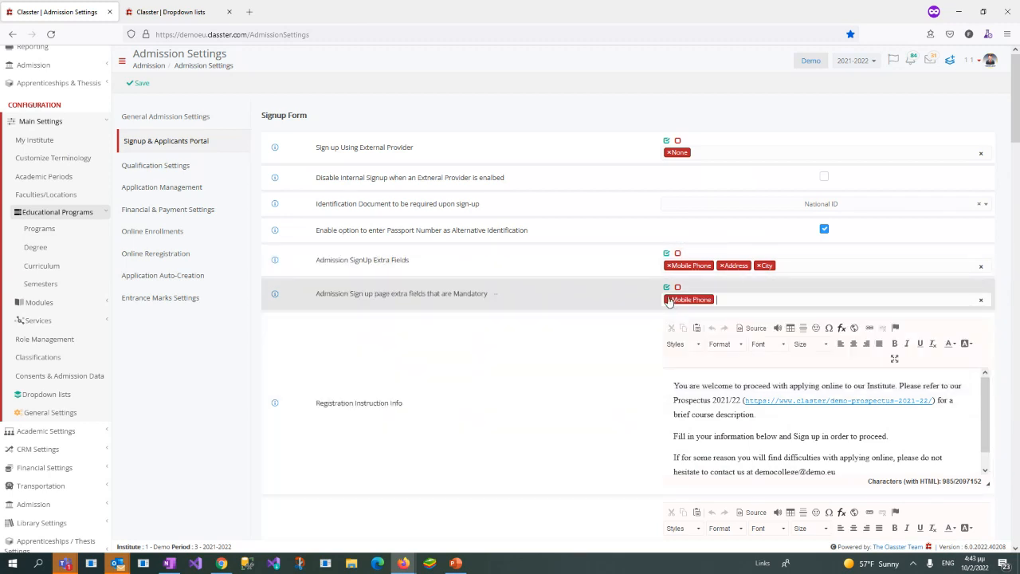
left_click(668, 300)
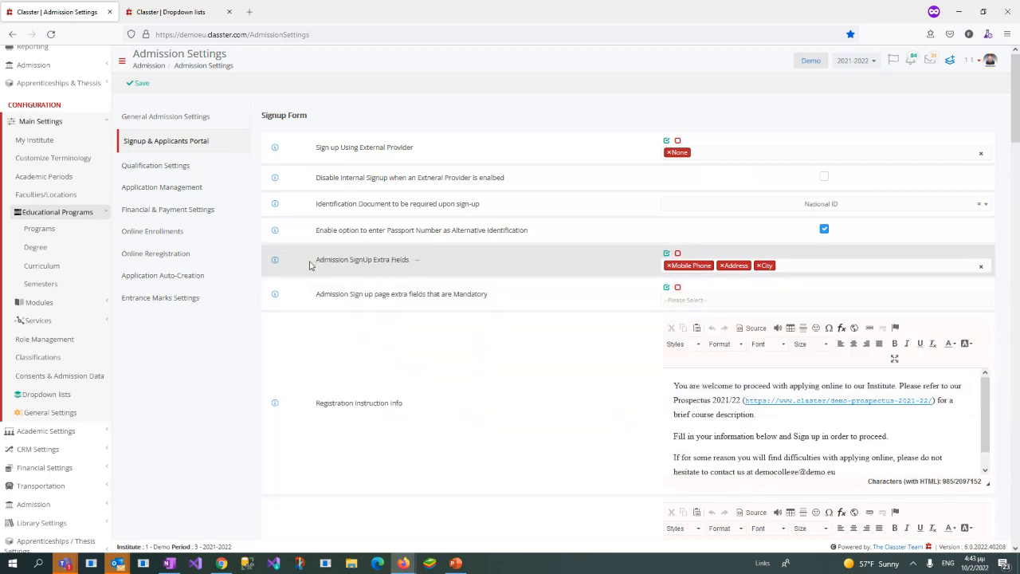
Step: Look through the sign-up extra fields, registration and info messages, and no-auto-verification settings up to the Personal & Admission Data TABs section
left_click_drag(311, 262, 467, 268)
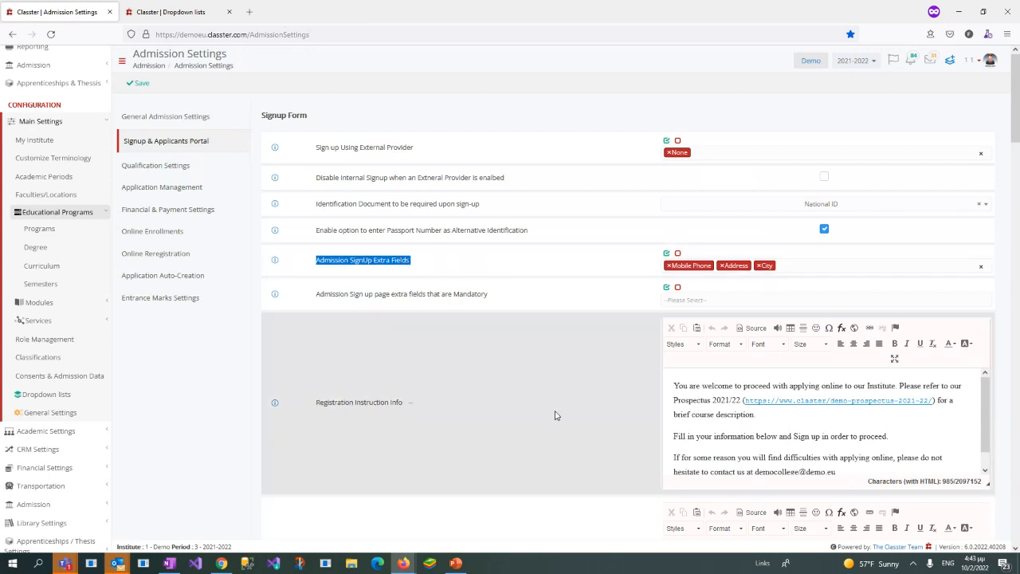
left_click(557, 414)
scroll(583, 324, "down", 4)
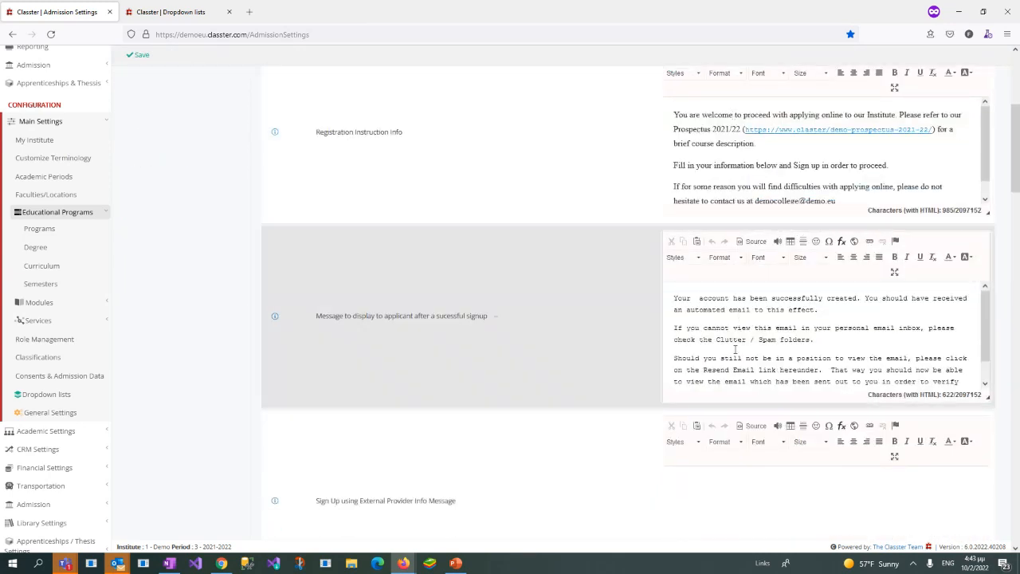
scroll(557, 369, "down", 5)
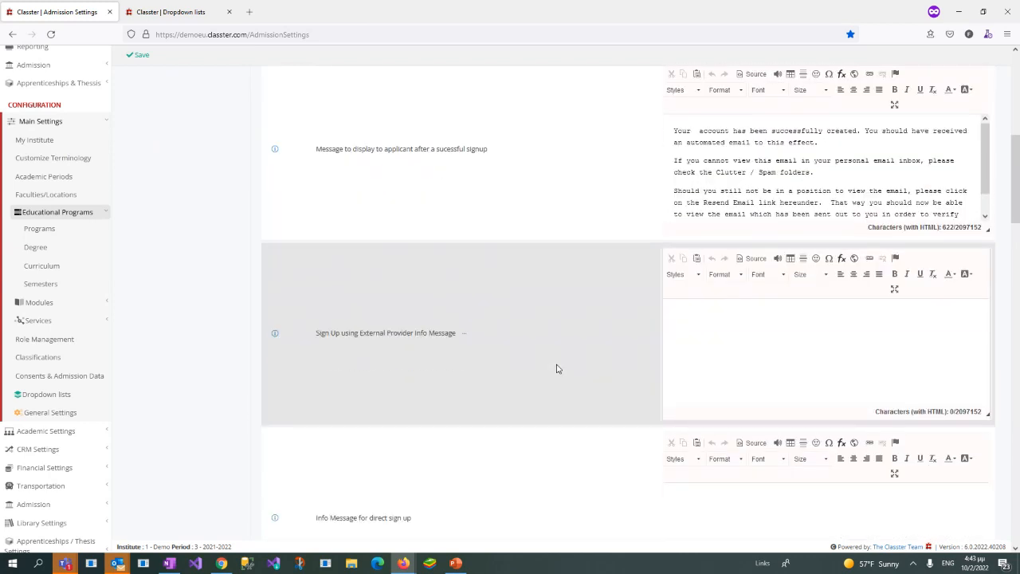
scroll(557, 369, "down", 6)
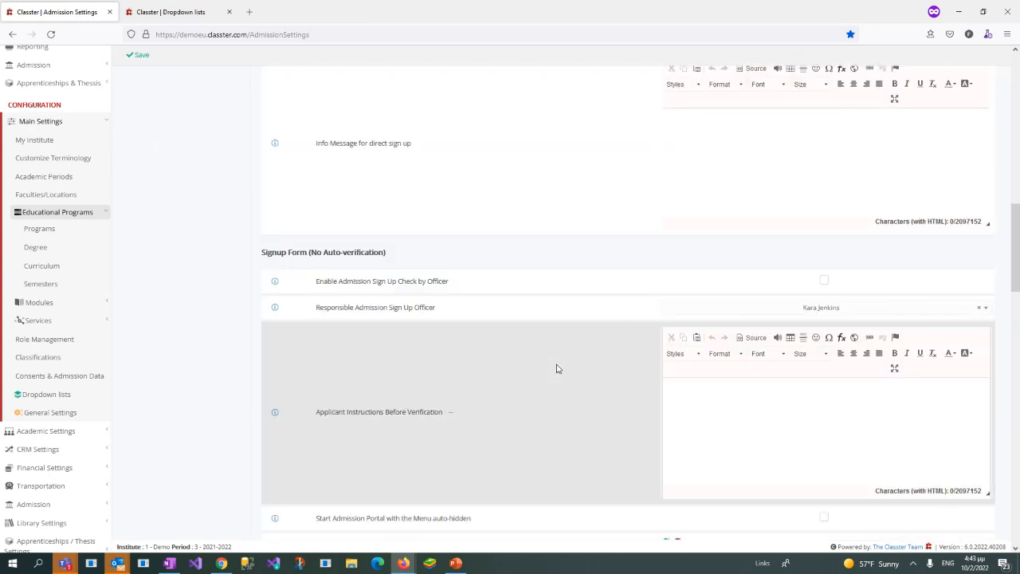
scroll(557, 369, "down", 3)
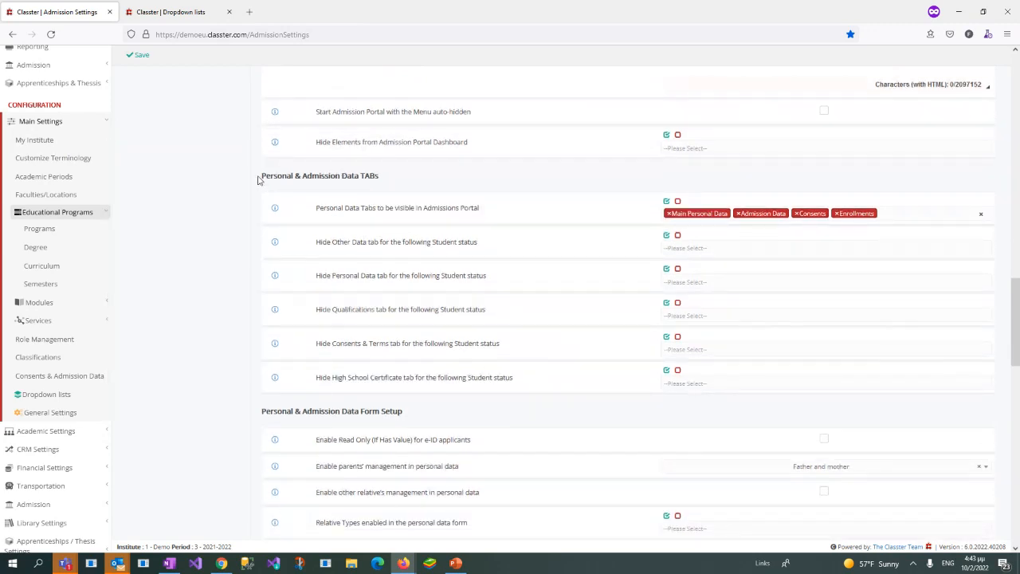
Step: Review which personal data tabs can be made visible in the Admissions Portal, leaving the selection as it is
left_click_drag(257, 180, 393, 181)
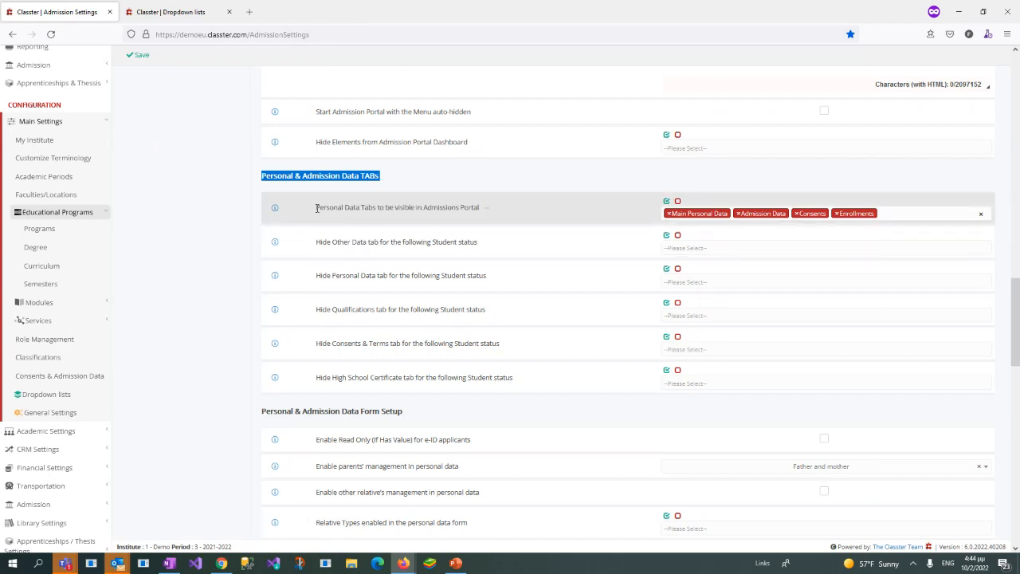
left_click_drag(316, 207, 487, 209)
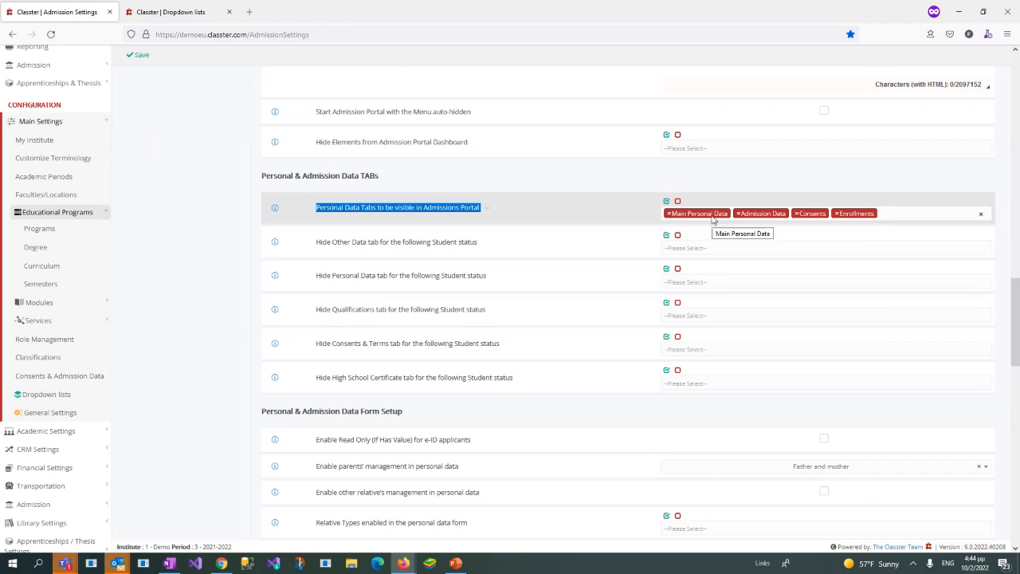
left_click(908, 213)
left_click(907, 212)
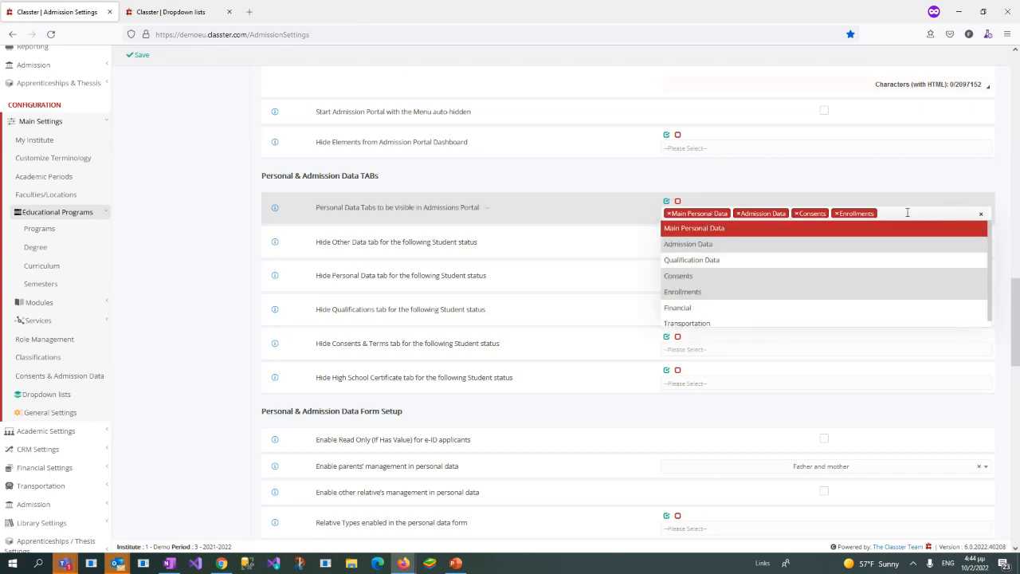
scroll(988, 278, "down", 1)
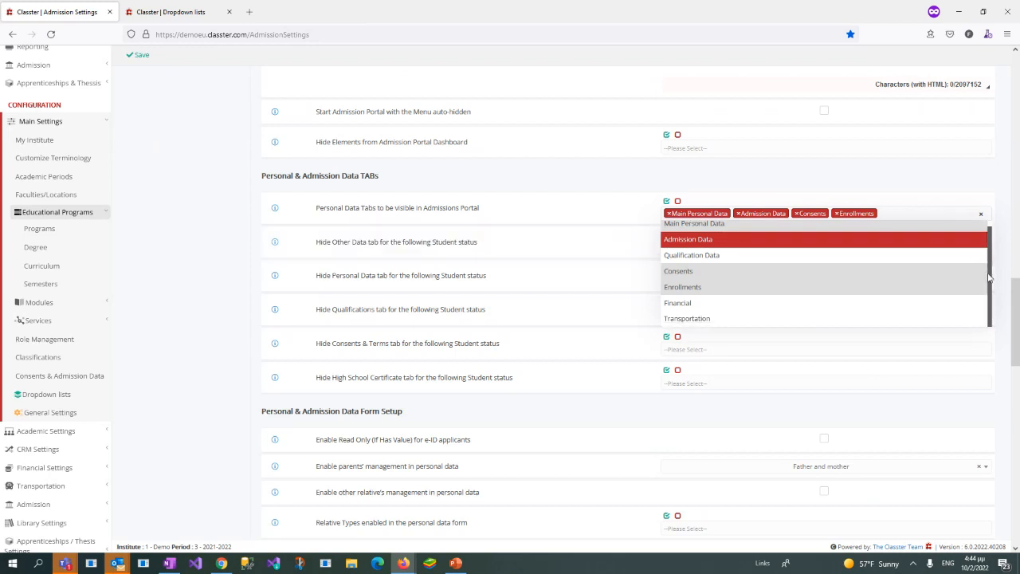
scroll(989, 277, "up", 1)
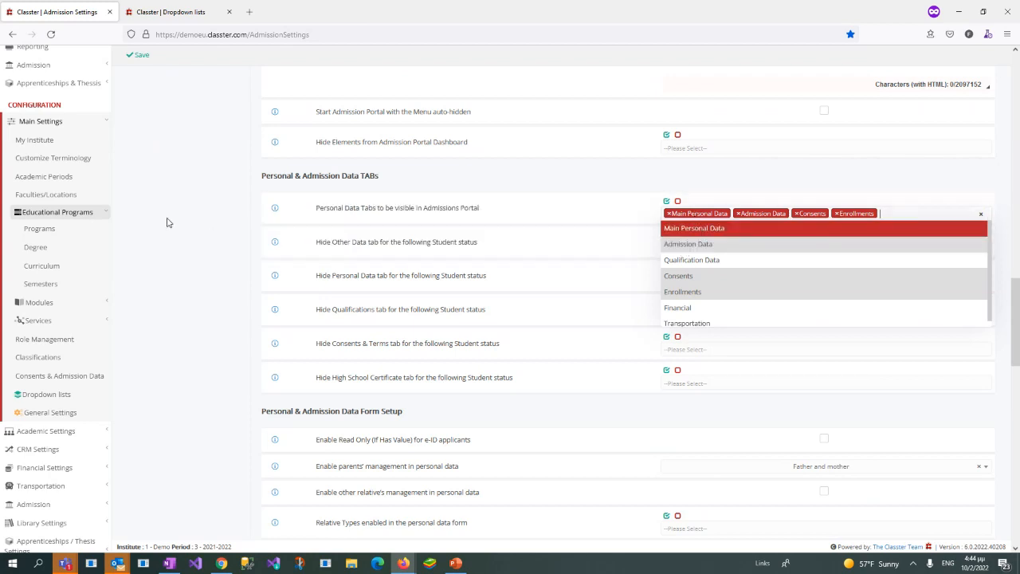
left_click(205, 218)
Step: Look over the neighbouring portal settings and reopen the options for Personal Data Tabs to be visible in Admissions Portal
scroll(415, 224, "up", 5)
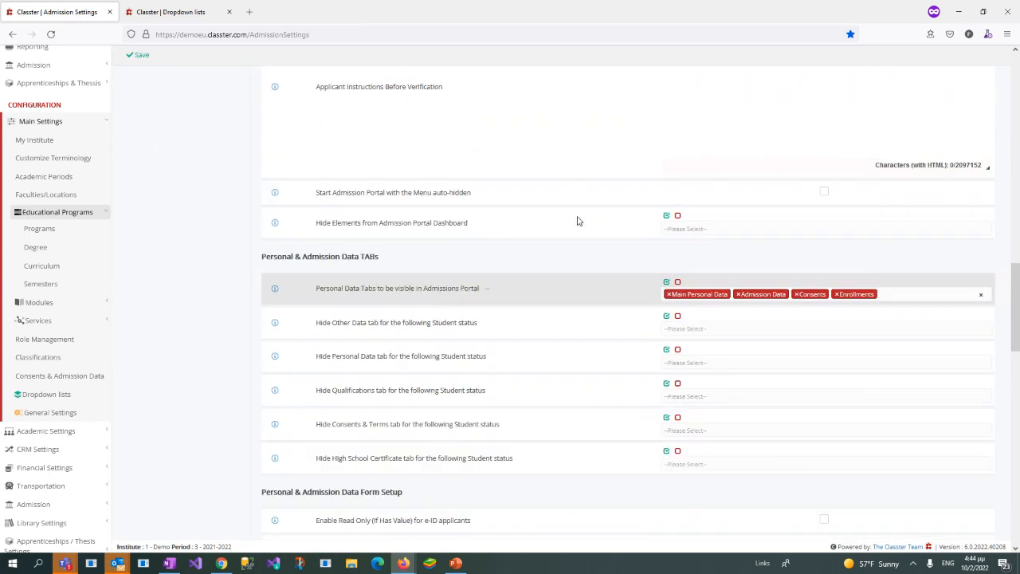
scroll(665, 374, "down", 2)
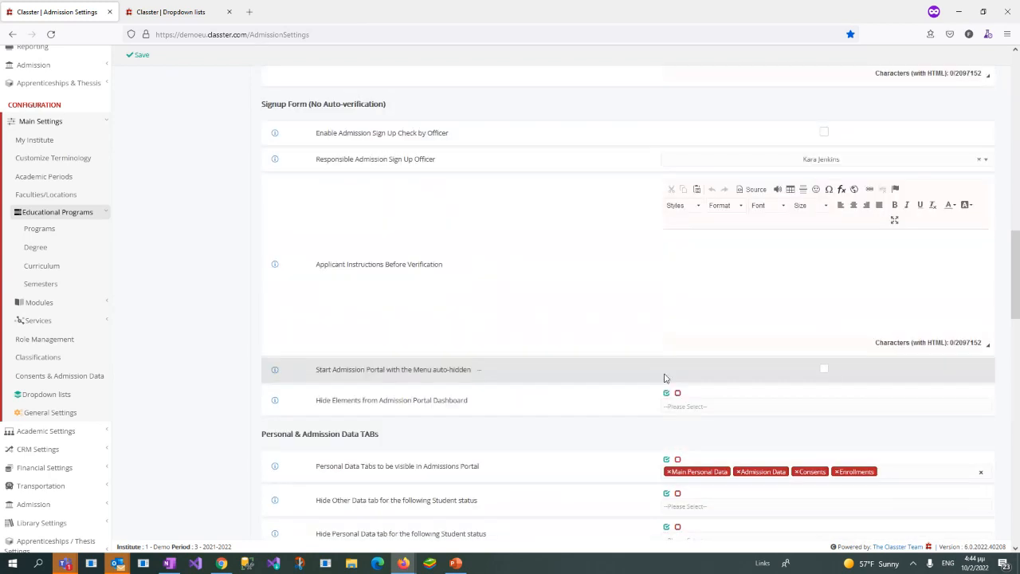
scroll(665, 374, "down", 1)
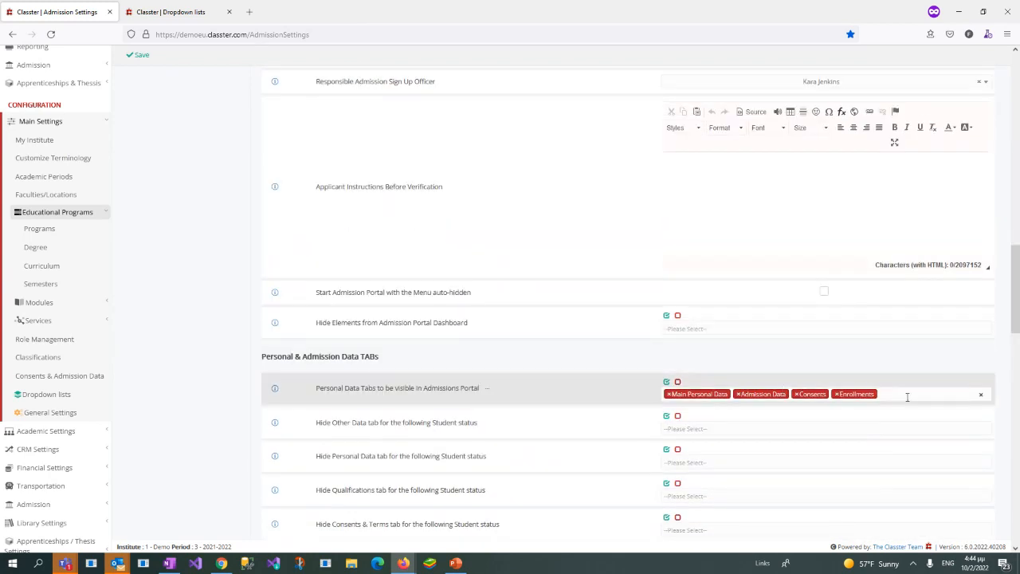
left_click(906, 395)
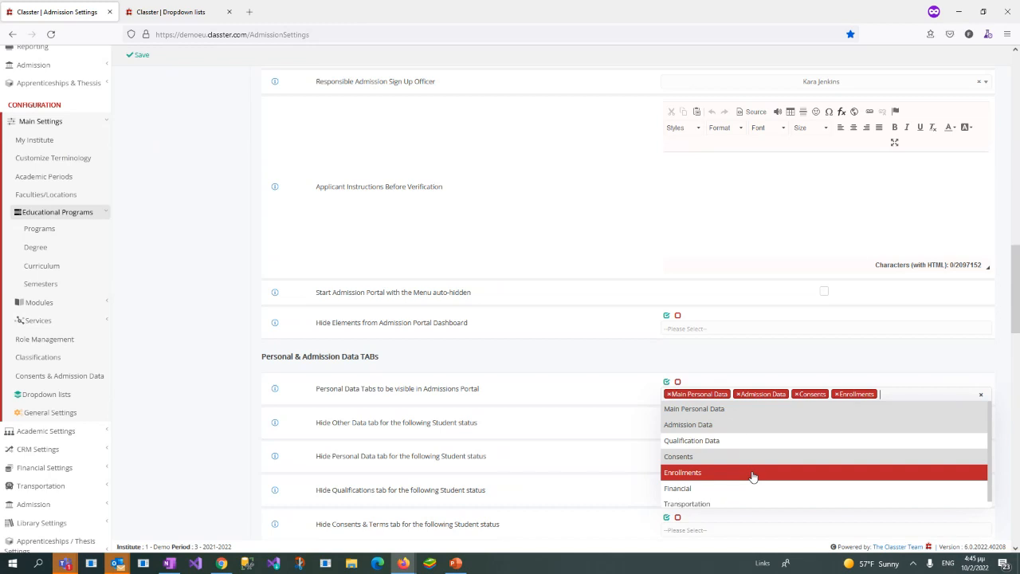
Step: Look through the student-status tab hiding and Personal & Admission Data Form Setup settings, leaving the visible personal data tabs as they are
left_click(788, 351)
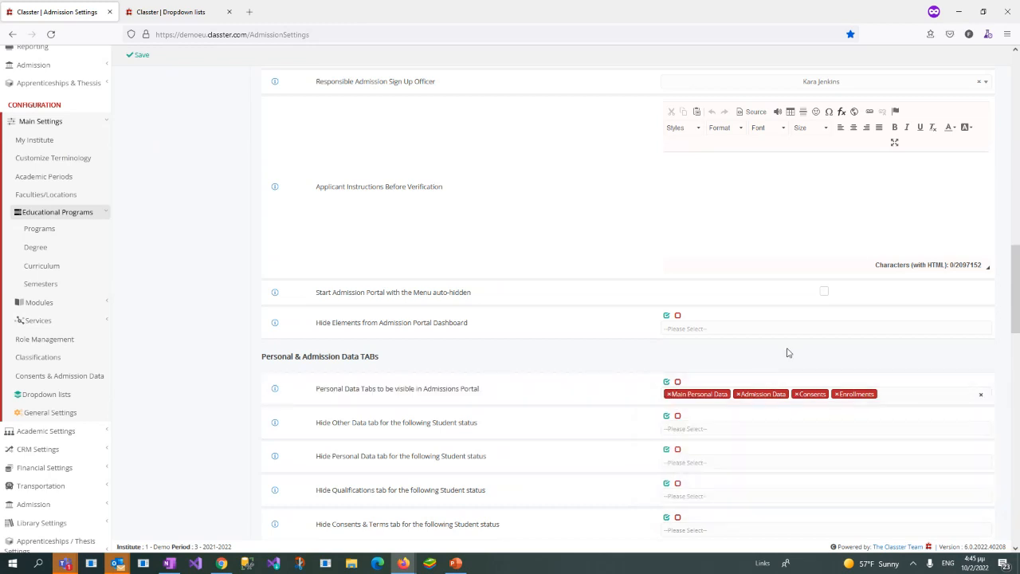
scroll(623, 336, "down", 1)
scroll(622, 336, "down", 6)
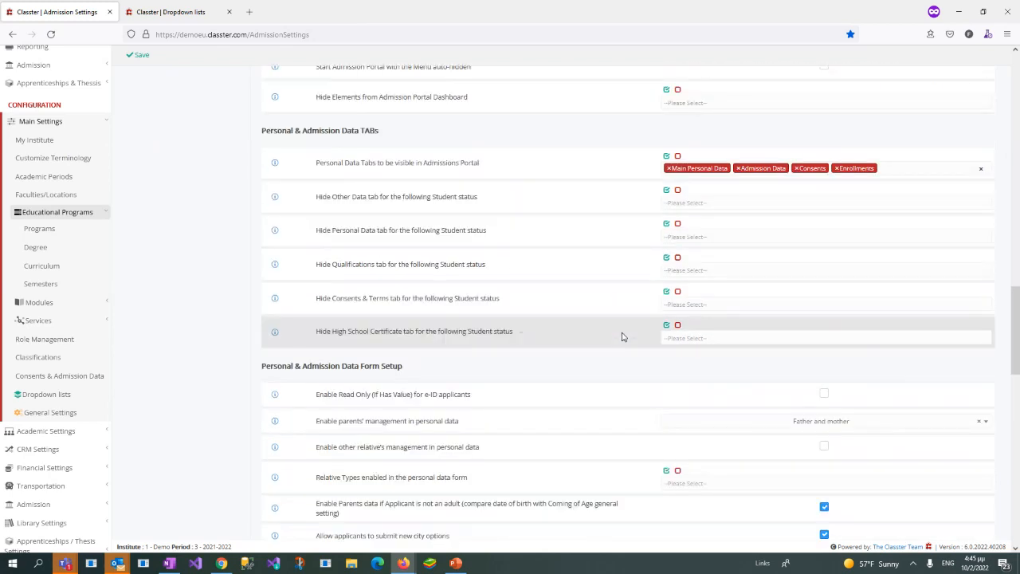
scroll(623, 337, "down", 4)
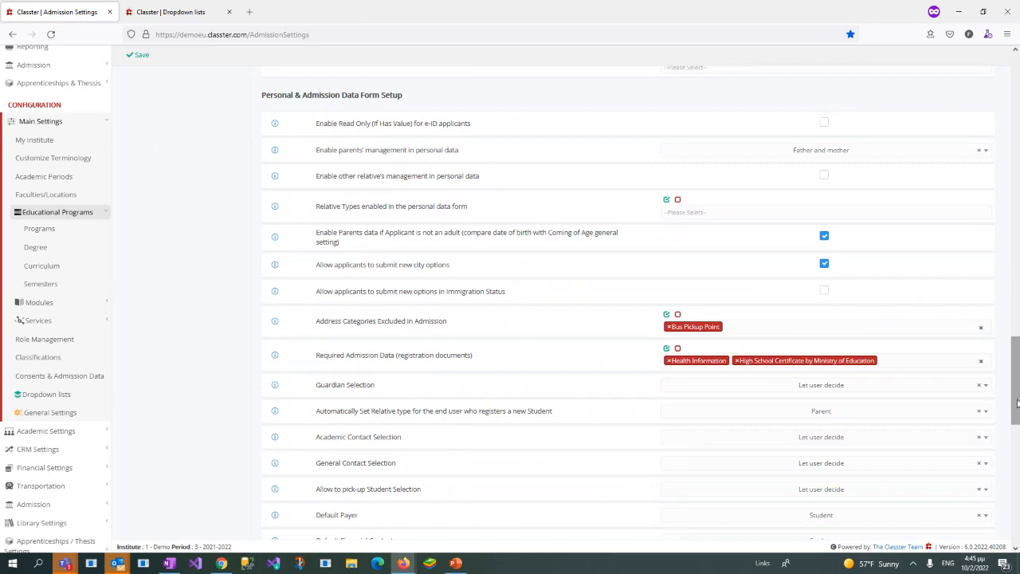
left_click_drag(1016, 402, 1015, 120)
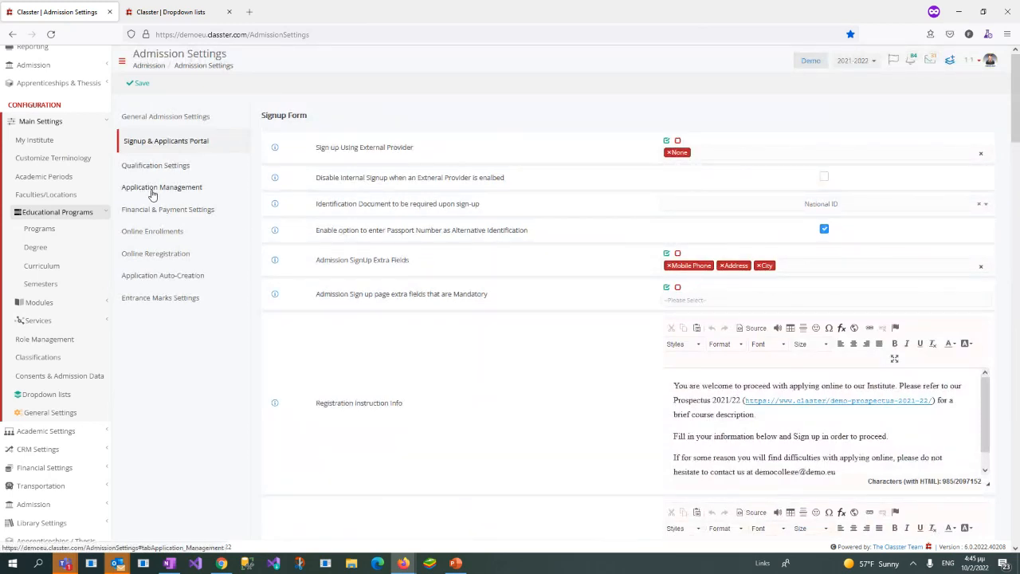
Step: Open the Application Management settings and review the Enabled Educational Programs options without changing the selection
left_click(152, 193)
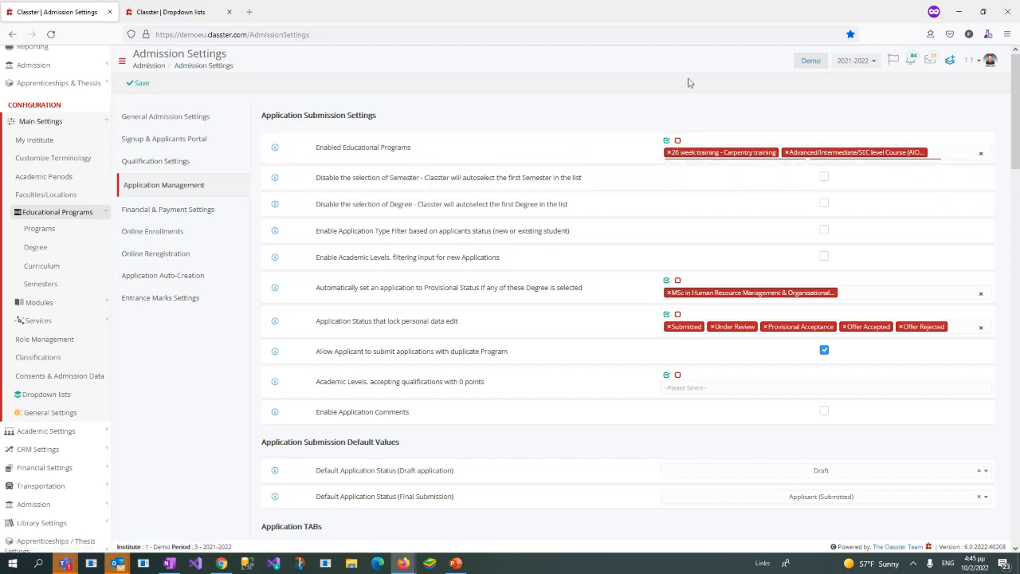
left_click(953, 154)
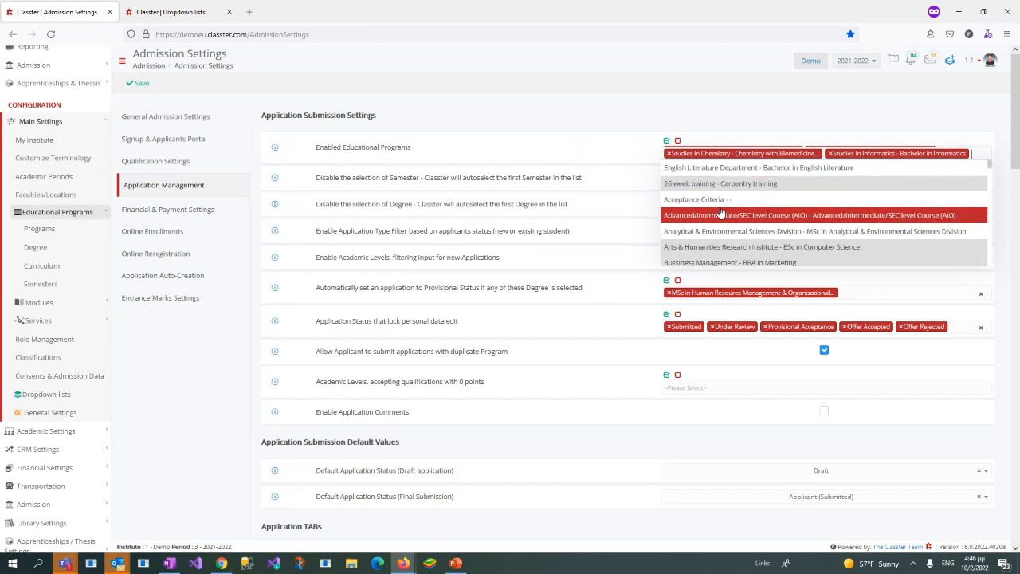
scroll(829, 263, "down", 1)
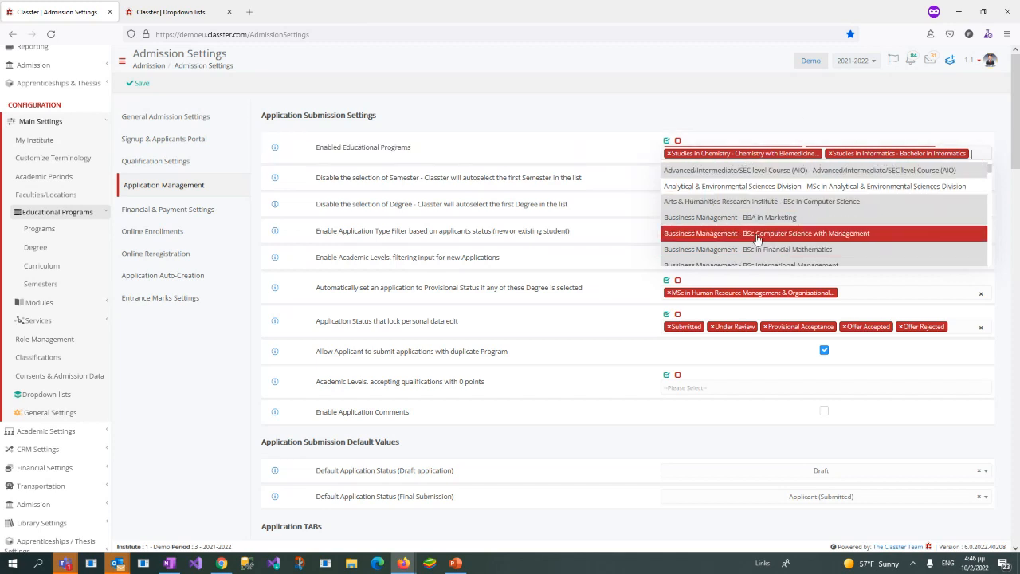
scroll(739, 239, "down", 5)
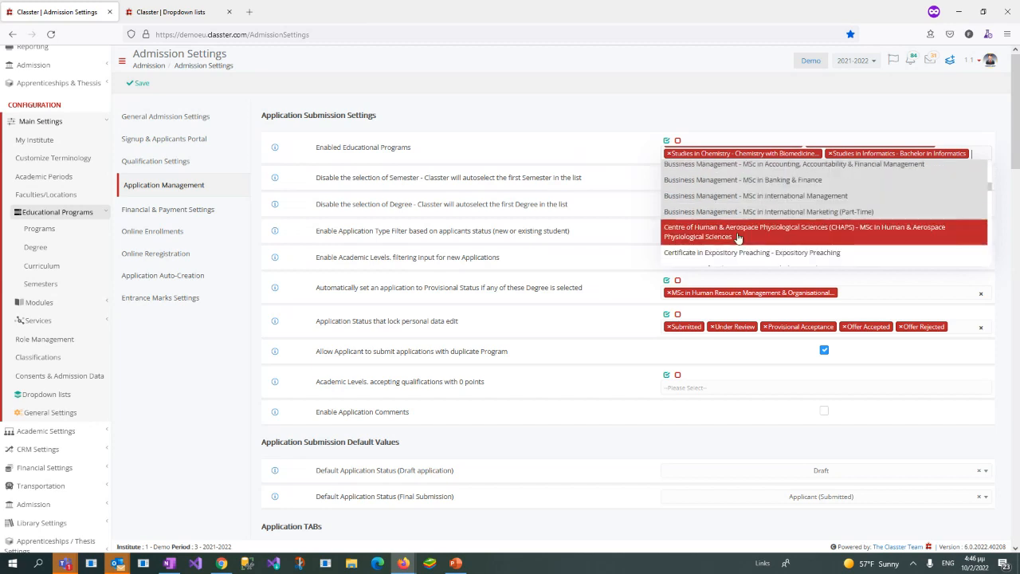
scroll(736, 236, "down", 3)
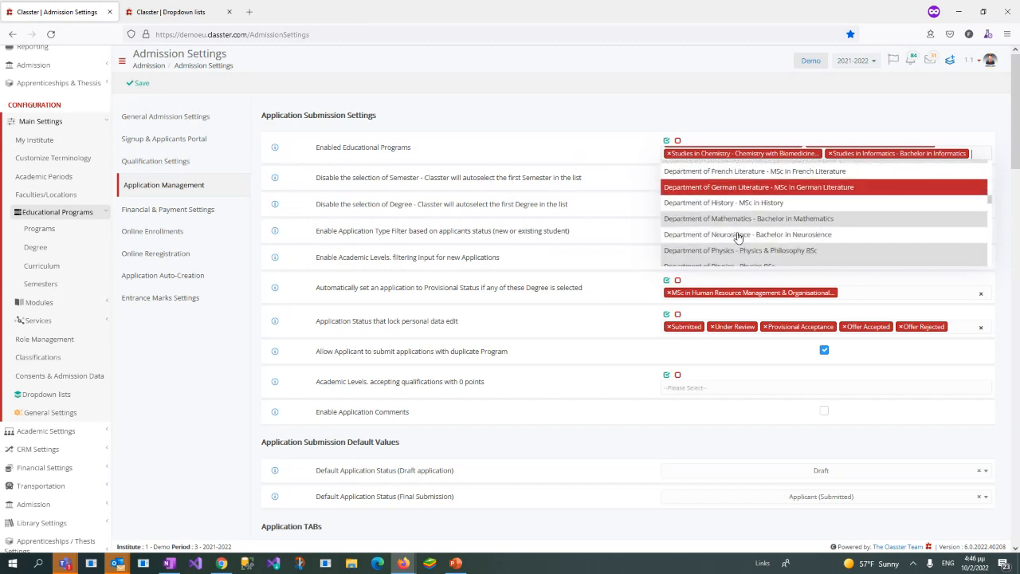
left_click(665, 104)
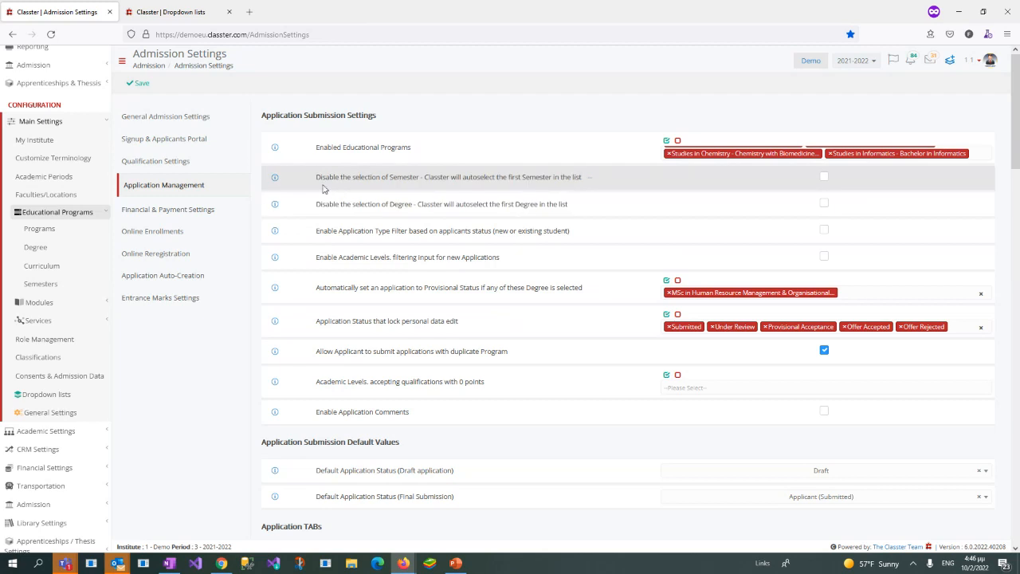
Step: Examine the settings for disabling semester and degree selection and for enabling Academic Levels filtering input for new applications
left_click_drag(313, 174, 576, 207)
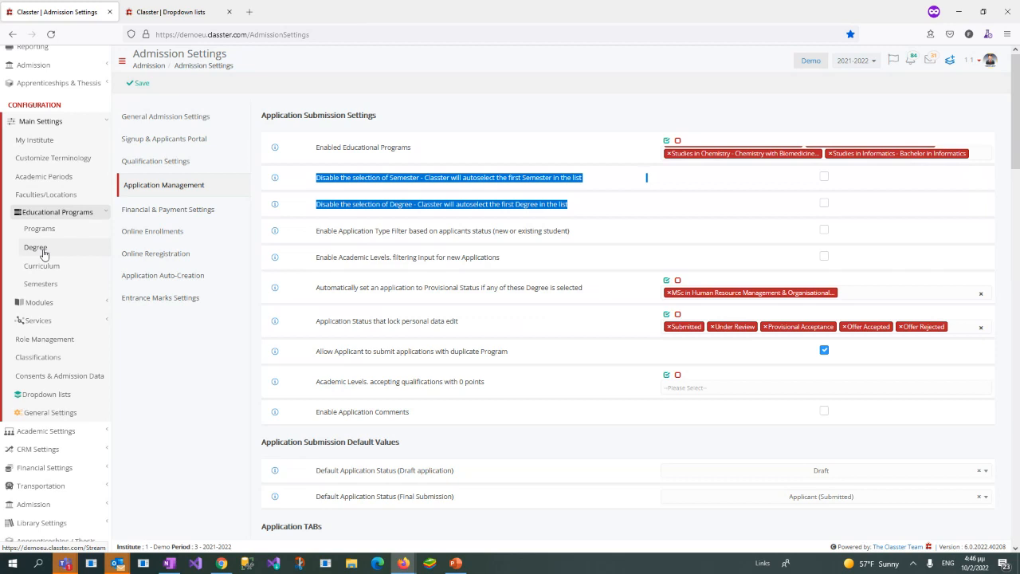
left_click(543, 216)
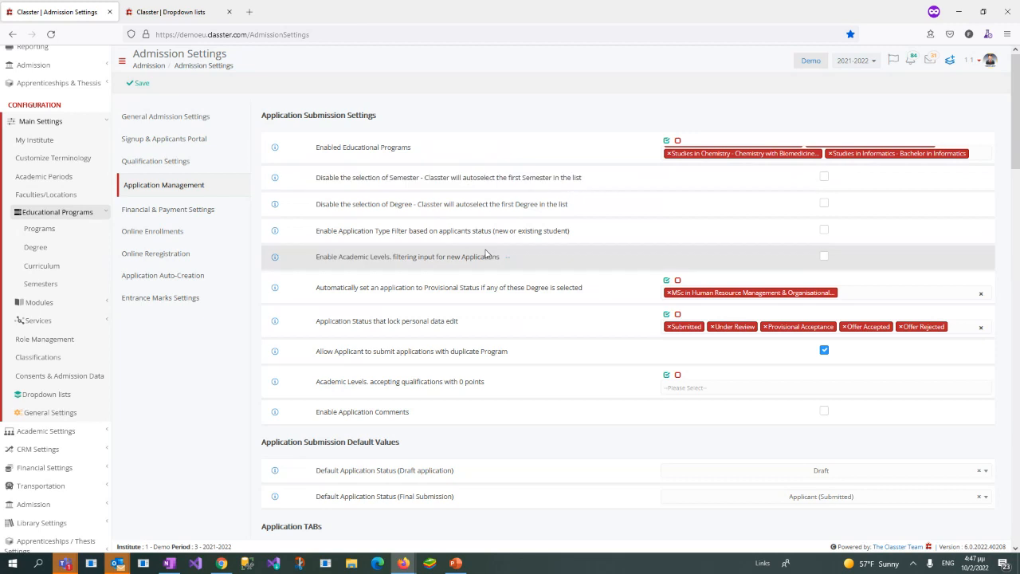
scroll(486, 254, "down", 1)
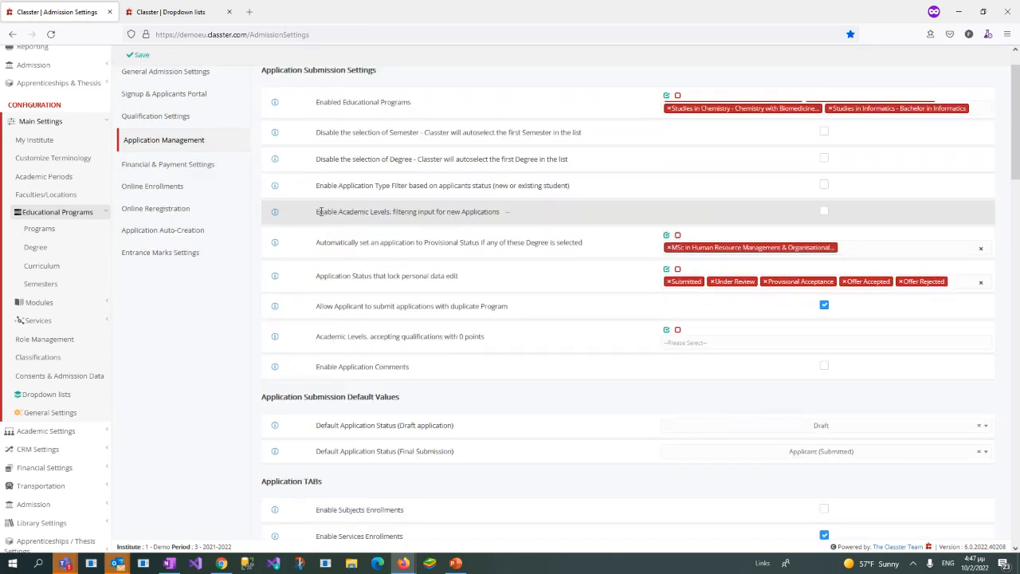
left_click_drag(317, 211, 515, 217)
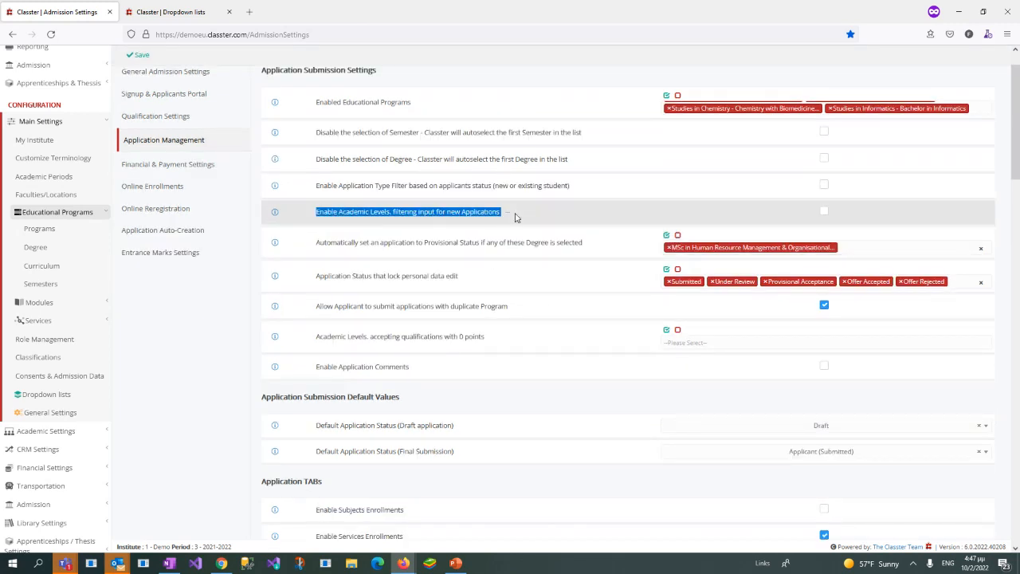
Step: Open the educational Programs list in a separate browser tab and open the Refresher Course (RC) program for editing
right_click(70, 236)
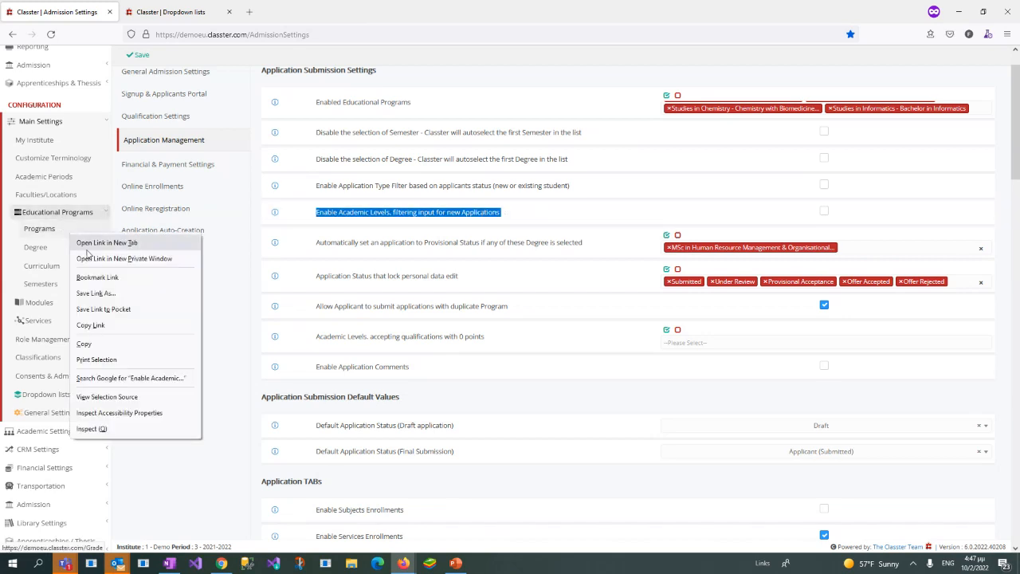
left_click(100, 243)
left_click(167, 15)
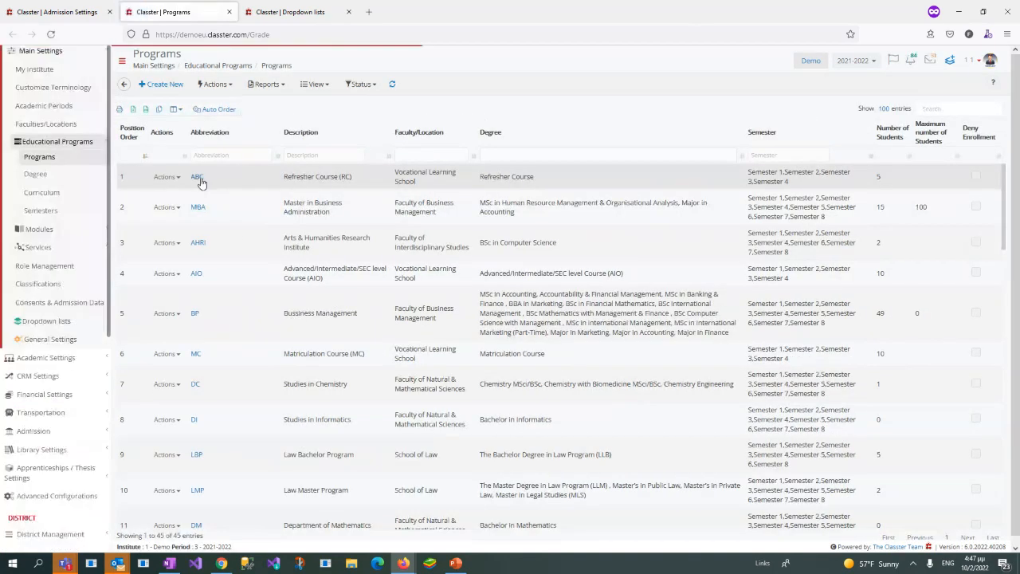
left_click(196, 177)
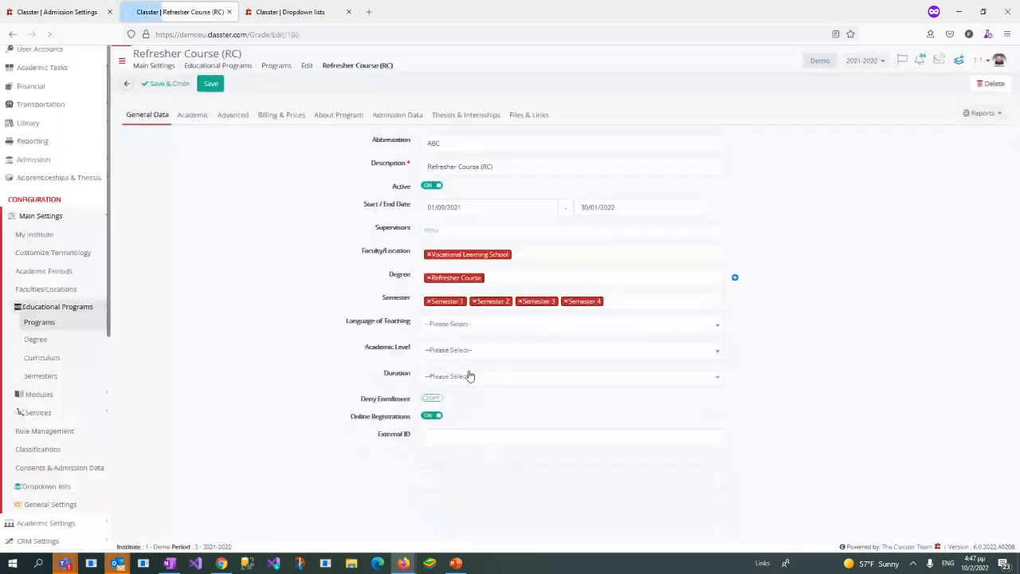
Step: Set the Academic Level of the Refresher Course (RC) program to Bachelor
left_click_drag(366, 347, 424, 352)
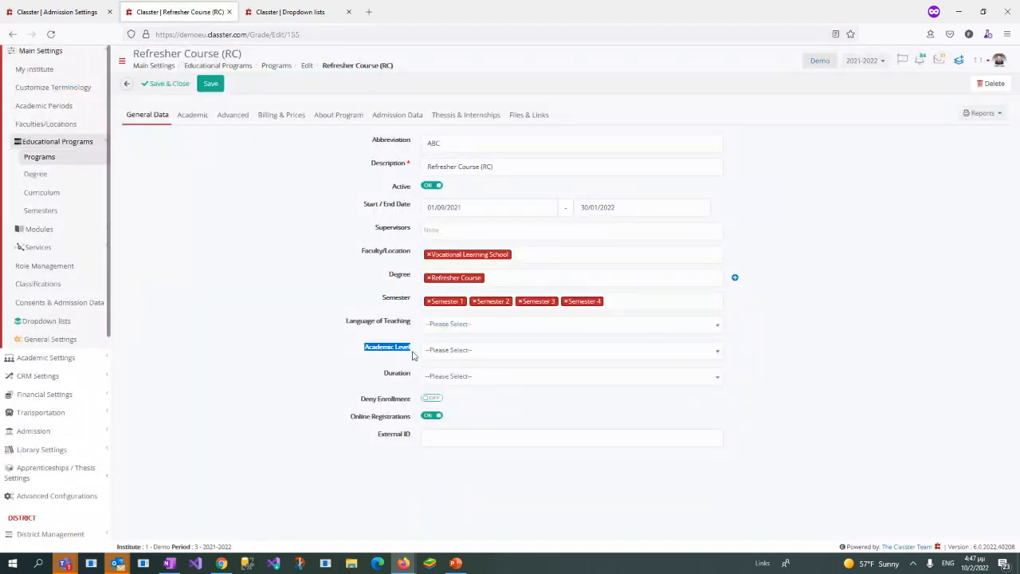
left_click(382, 354)
left_click_drag(367, 354, 412, 357)
left_click(482, 355)
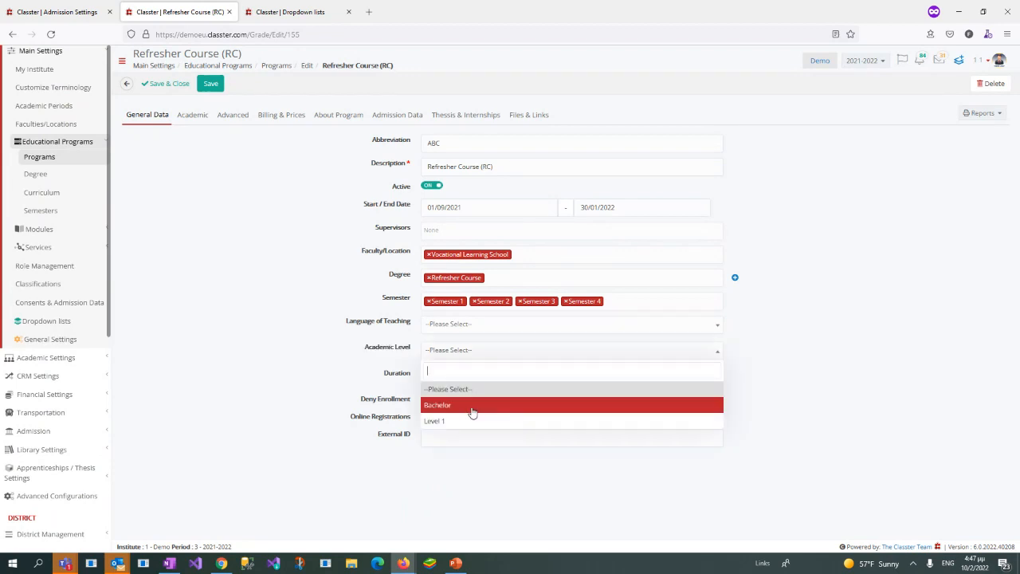
left_click(469, 404)
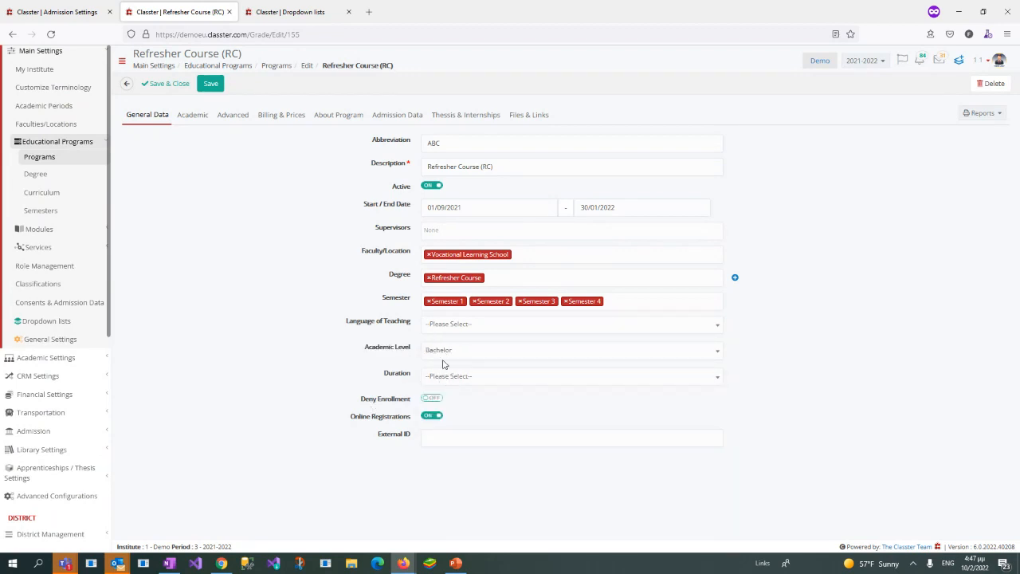
Step: Compare the Academic Levels filtering setting with the Refresher Course program's description and Academic Level, keeping Bachelor selected
left_click(70, 4)
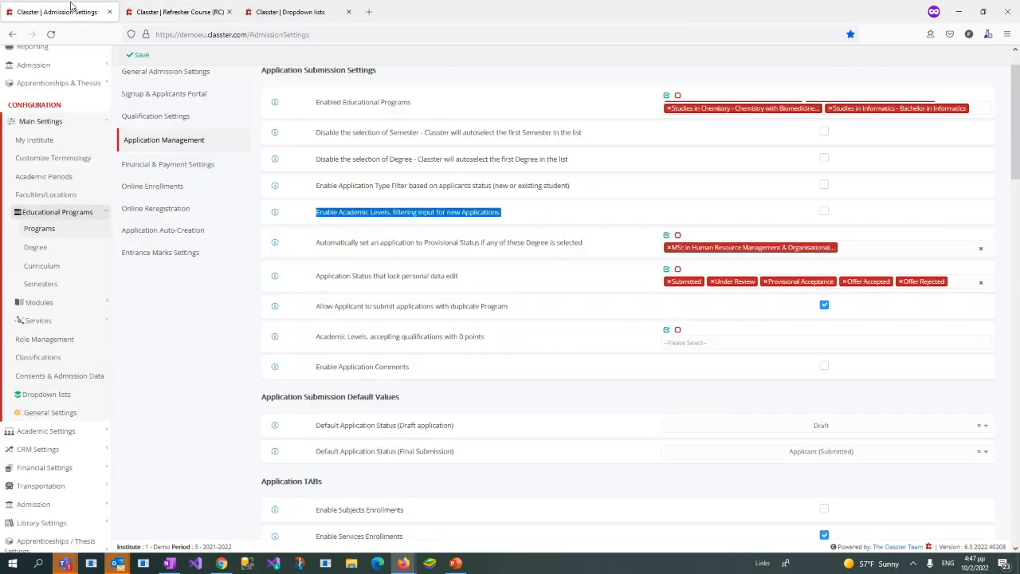
double_click(383, 212)
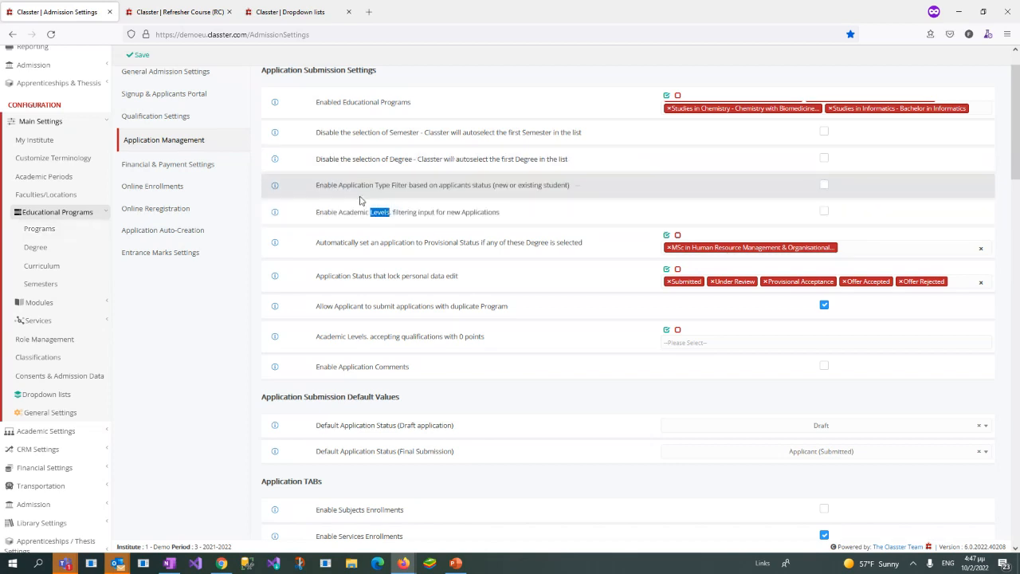
left_click(171, 11)
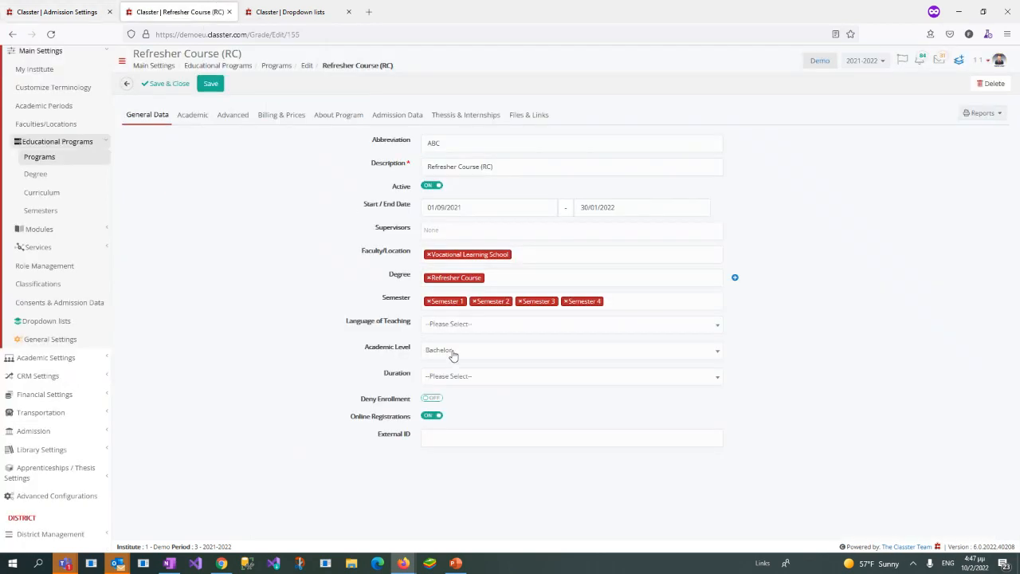
left_click(451, 358)
left_click(455, 407)
left_click_drag(371, 351, 418, 346)
left_click_drag(524, 165, 171, 168)
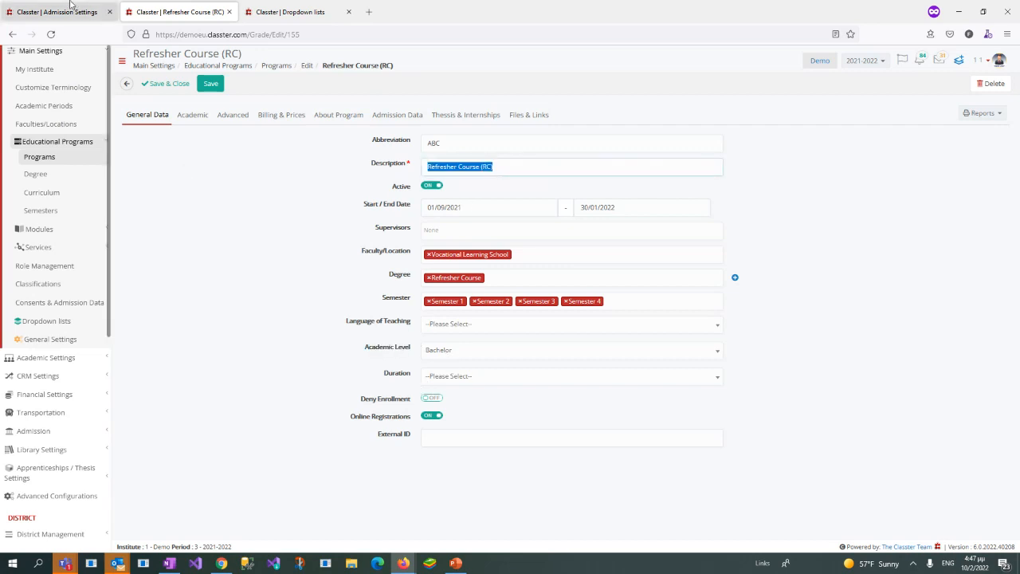
left_click_drag(363, 349, 419, 352)
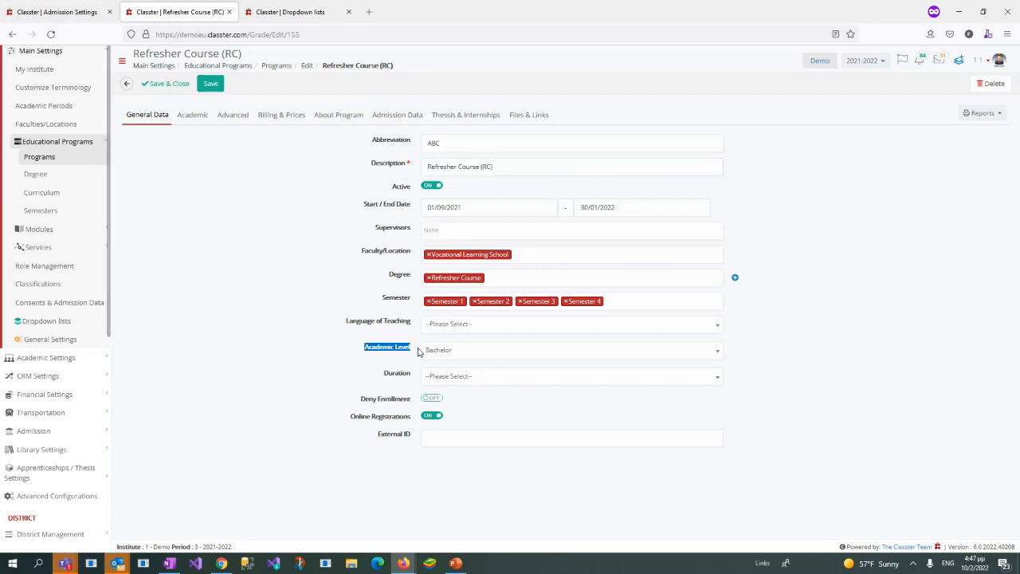
Step: Return to the Admission Settings page and examine the Enable Academic Levels filtering input setting again
left_click(93, 11)
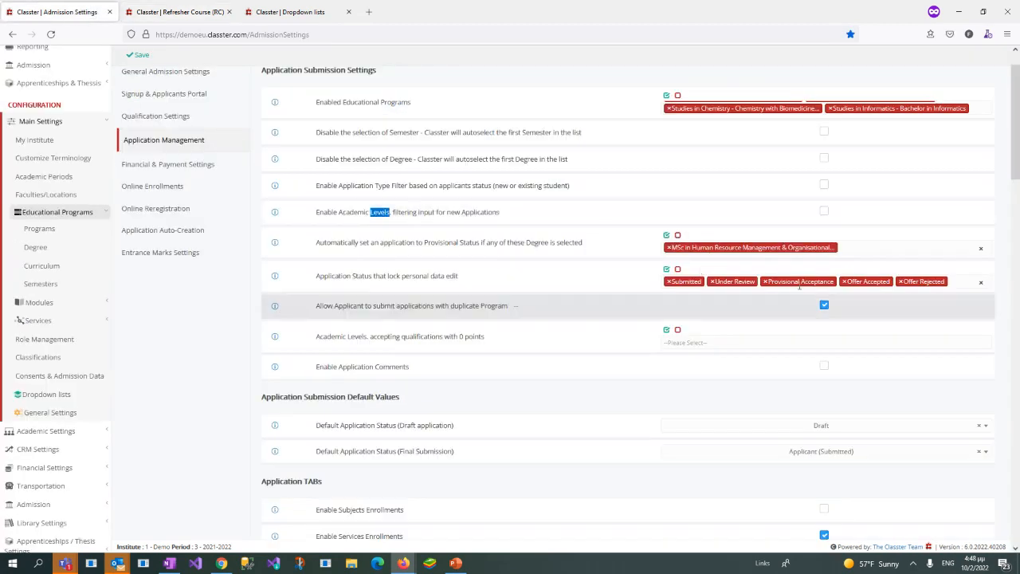
left_click_drag(316, 211, 500, 222)
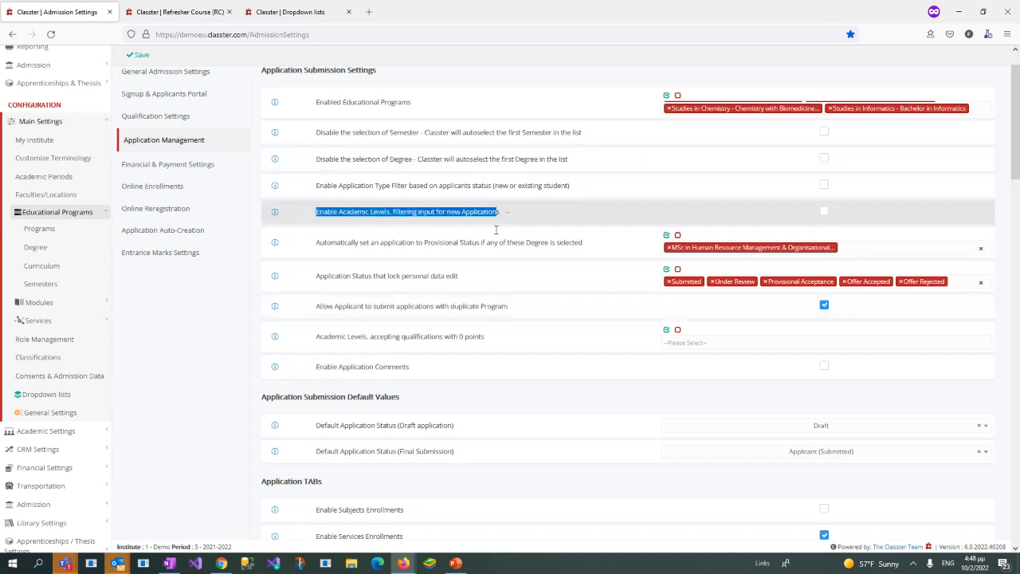
left_click(441, 239)
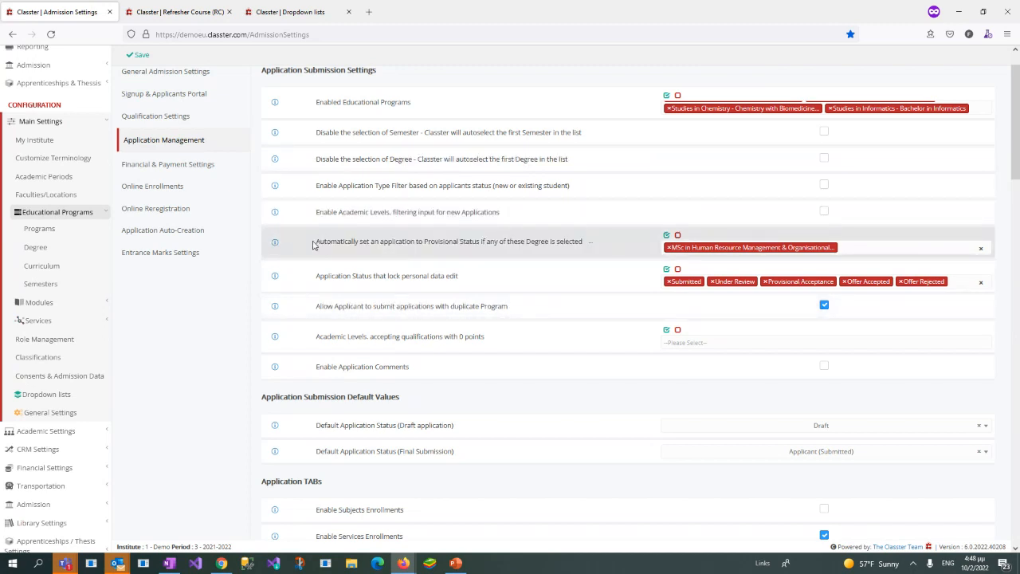
Step: Review the degrees that can automatically set an application to Provisional Status, leaving the selection as it is
left_click_drag(317, 243, 582, 253)
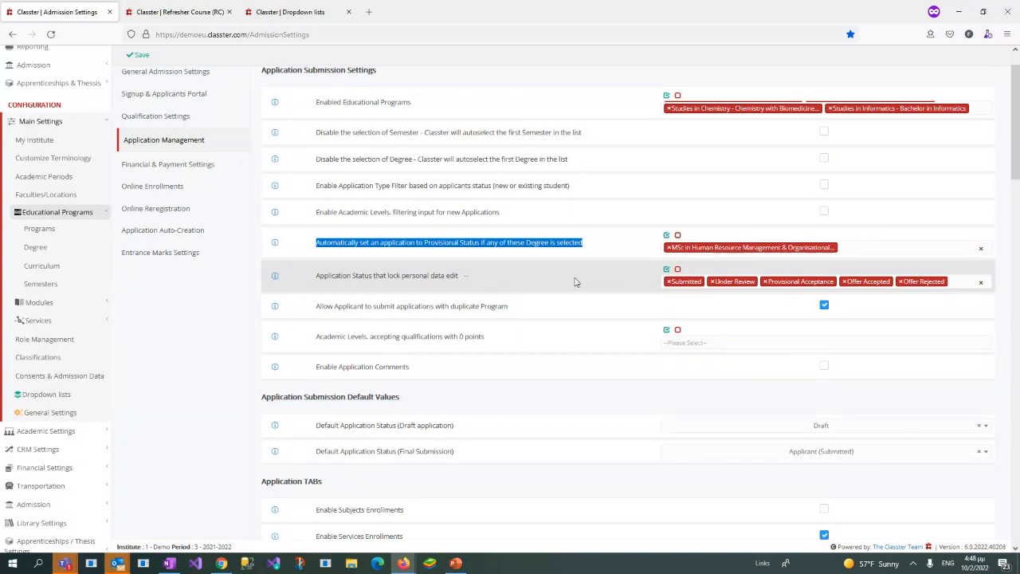
left_click(859, 246)
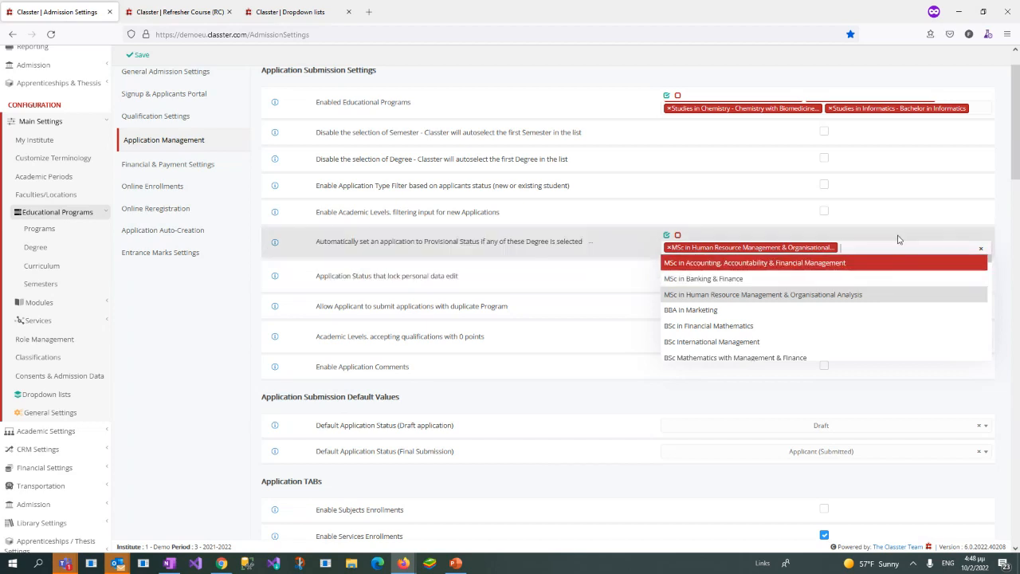
left_click(926, 235)
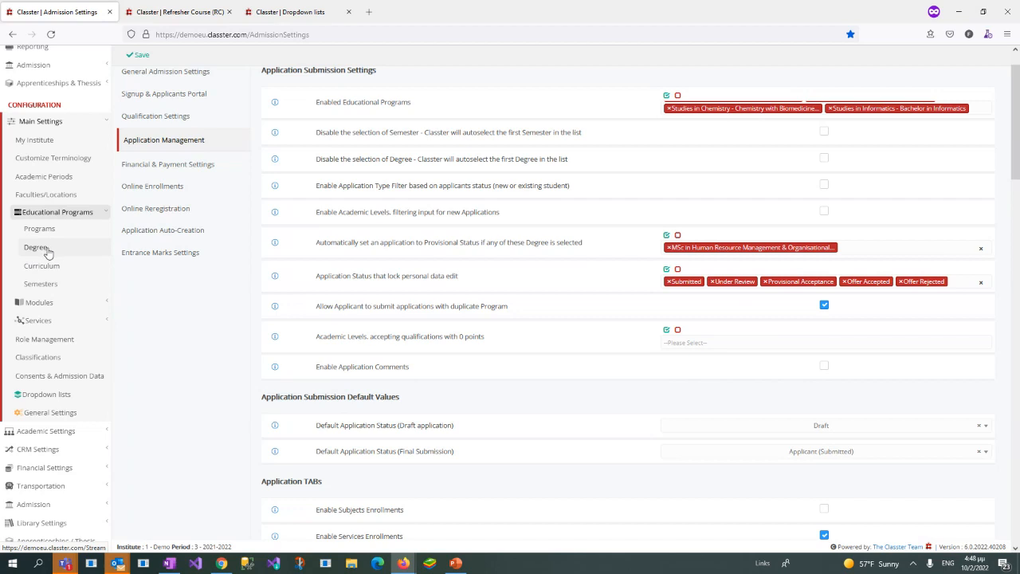
left_click(908, 248)
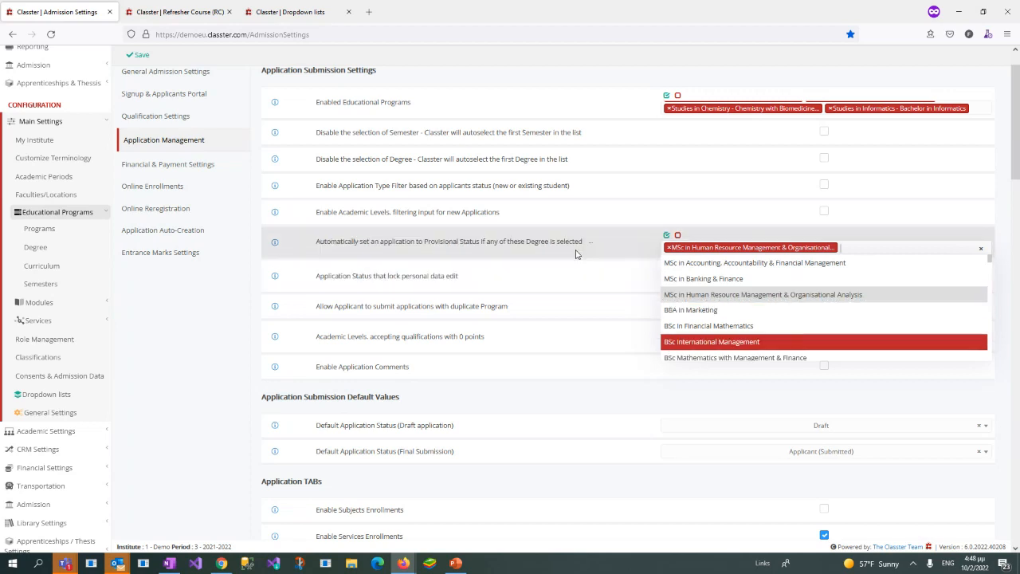
left_click(514, 253)
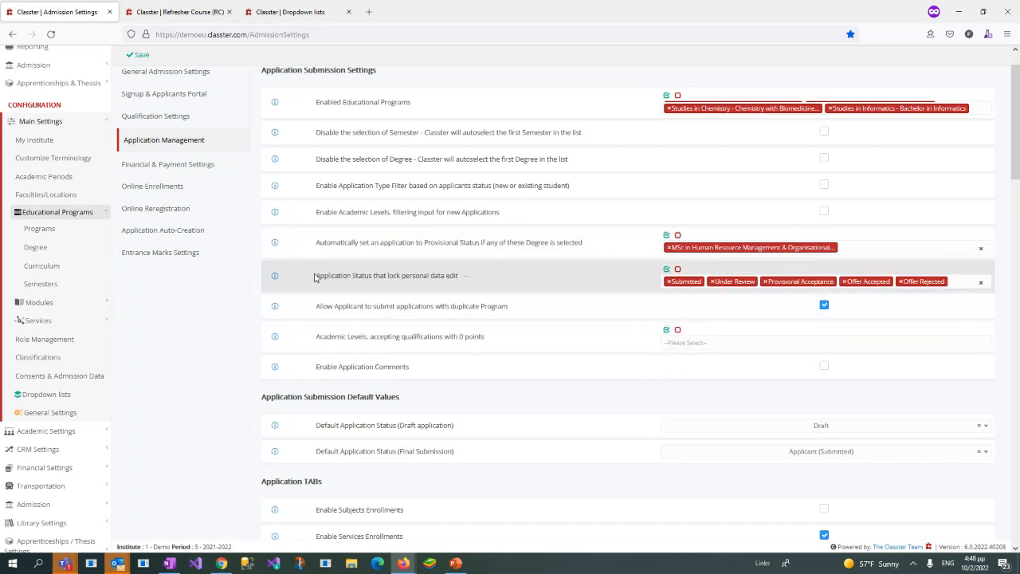
Step: Review the statuses available for the Application Status that lock personal data edit setting
left_click_drag(316, 275, 471, 285)
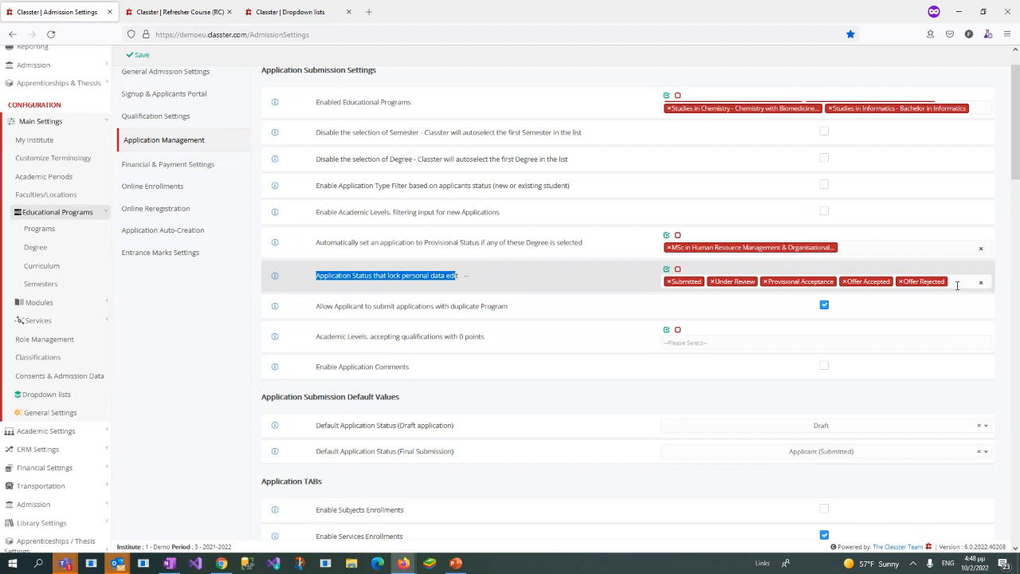
left_click(958, 285)
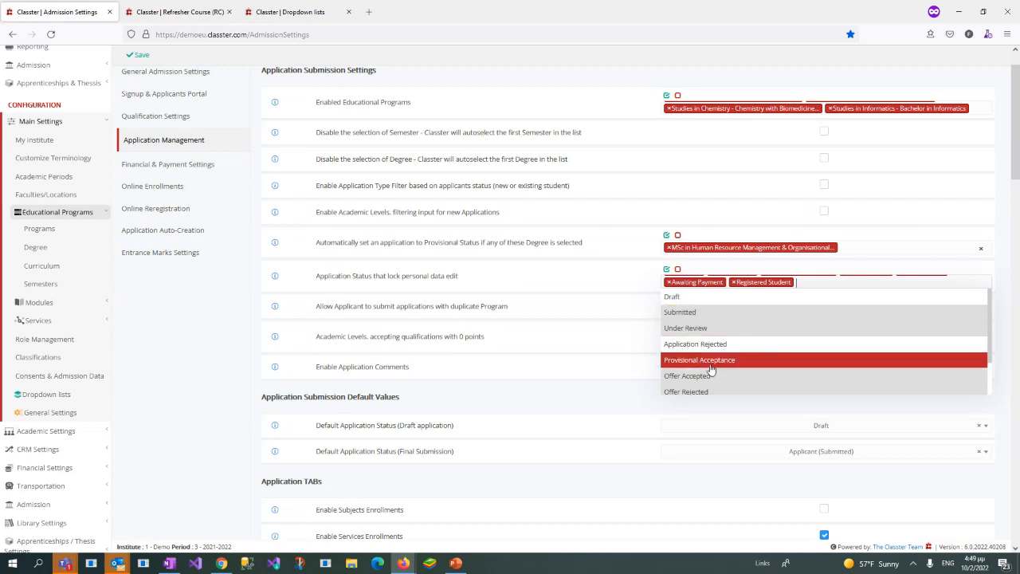
scroll(712, 369, "down", 1)
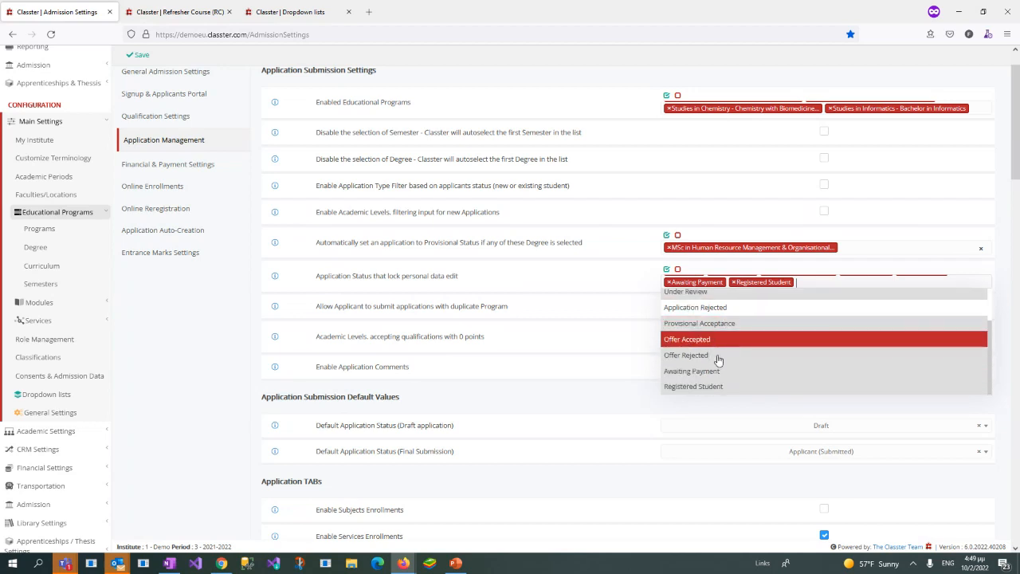
left_click(616, 275)
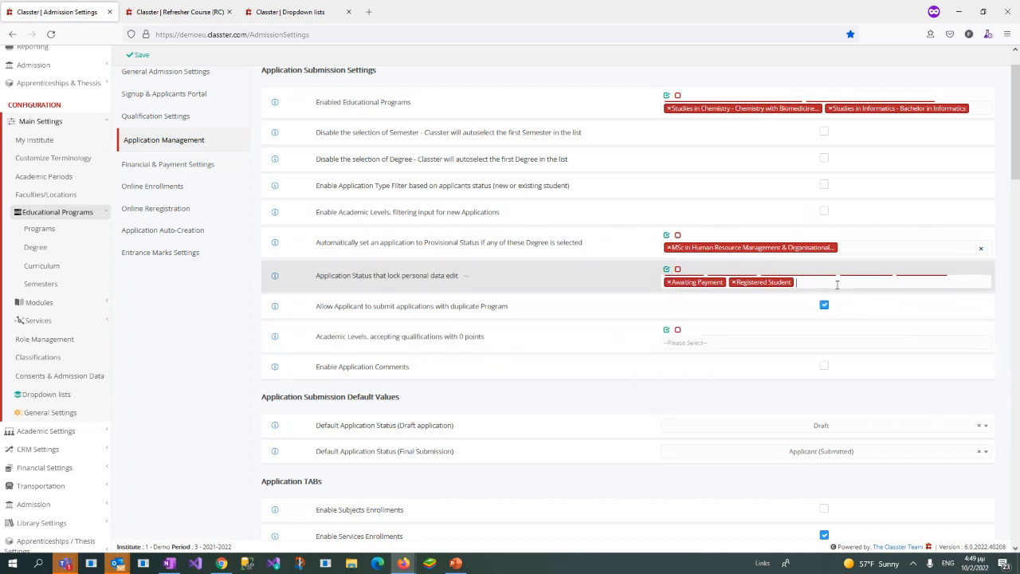
left_click(837, 285)
left_click(566, 280)
left_click(805, 283)
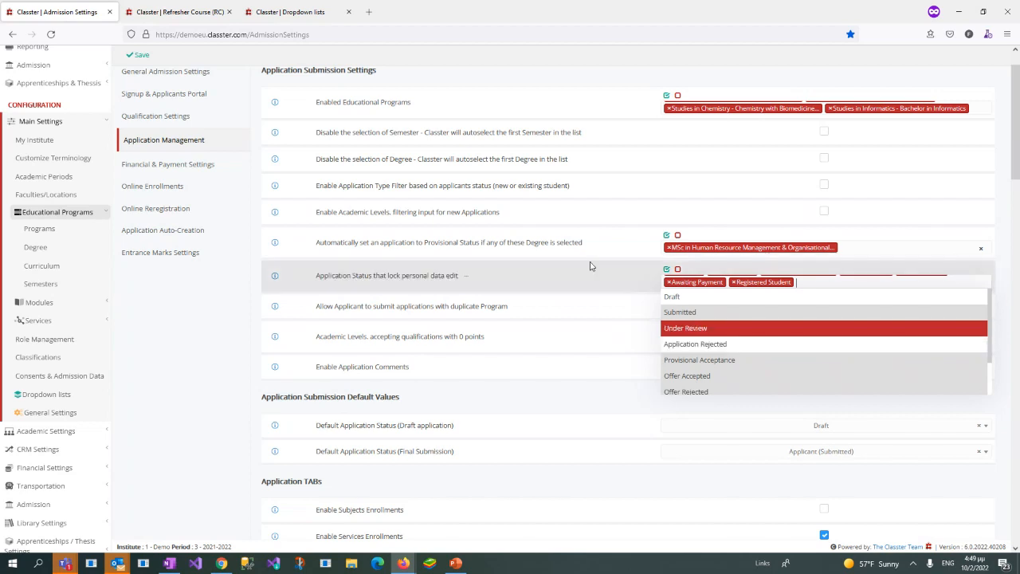
left_click(188, 316)
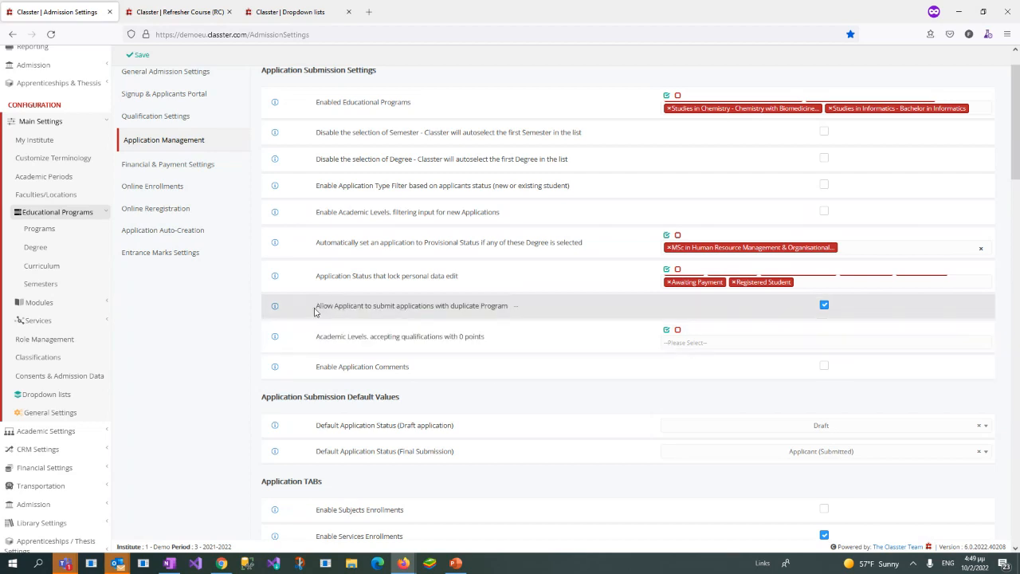
Step: Examine the Allow Applicant to submit applications with duplicate Program setting
left_click_drag(316, 309, 506, 317)
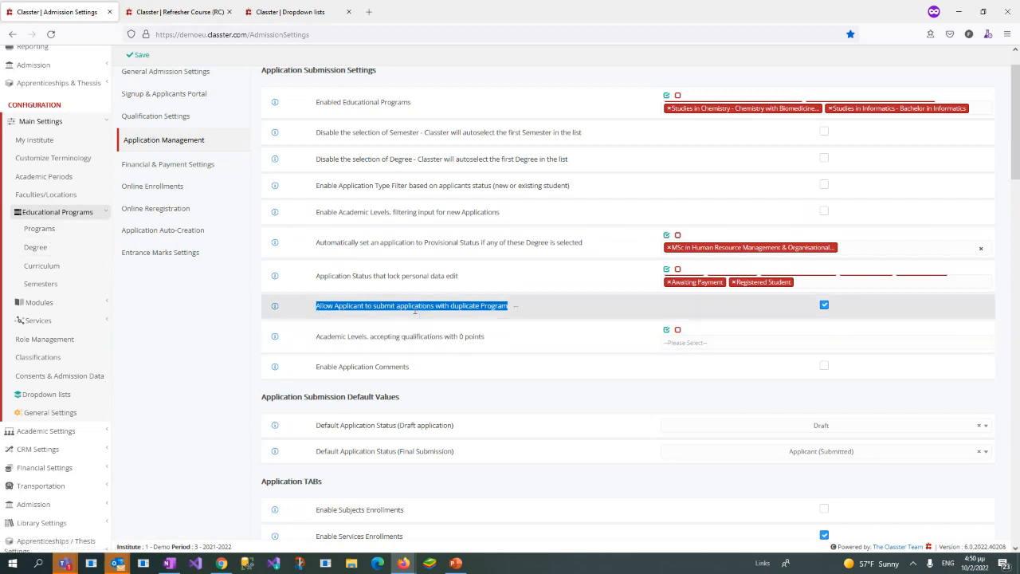
left_click_drag(316, 307, 508, 308)
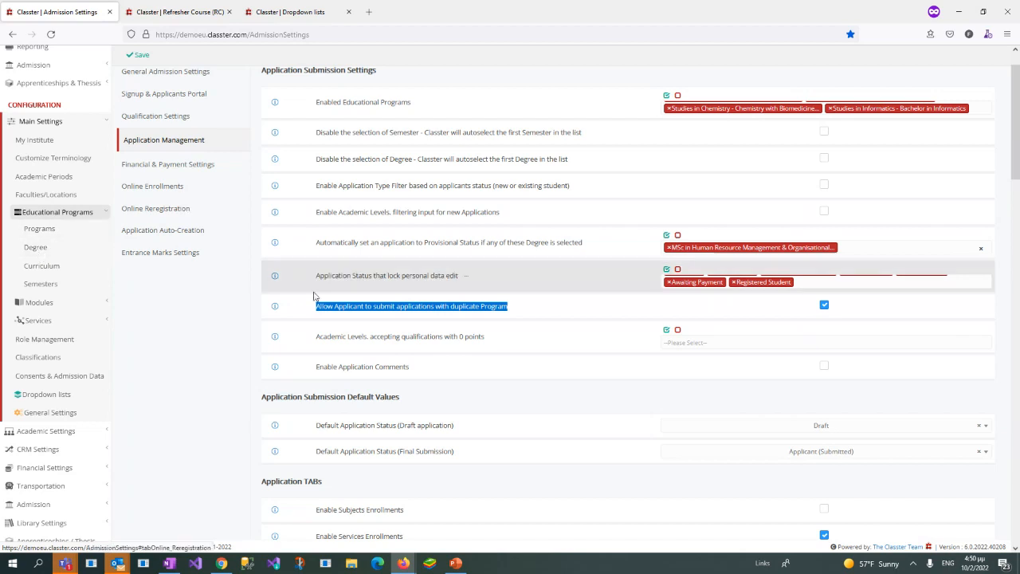
left_click(482, 348)
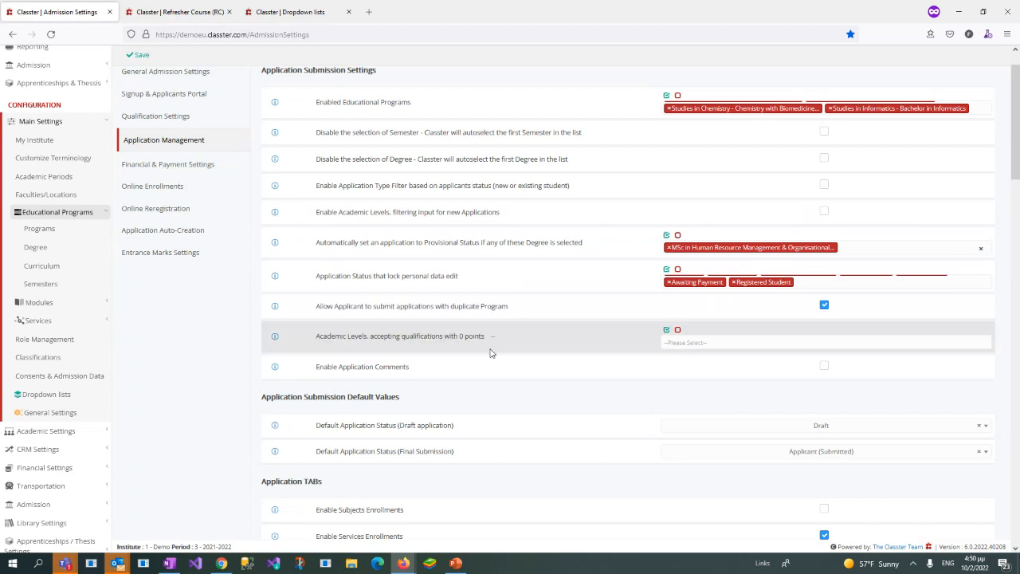
Step: Review the Application Submission Default Values, reselecting Draft for draft applications and viewing the status options for final submission
scroll(488, 351, "down", 1)
scroll(547, 394, "down", 3)
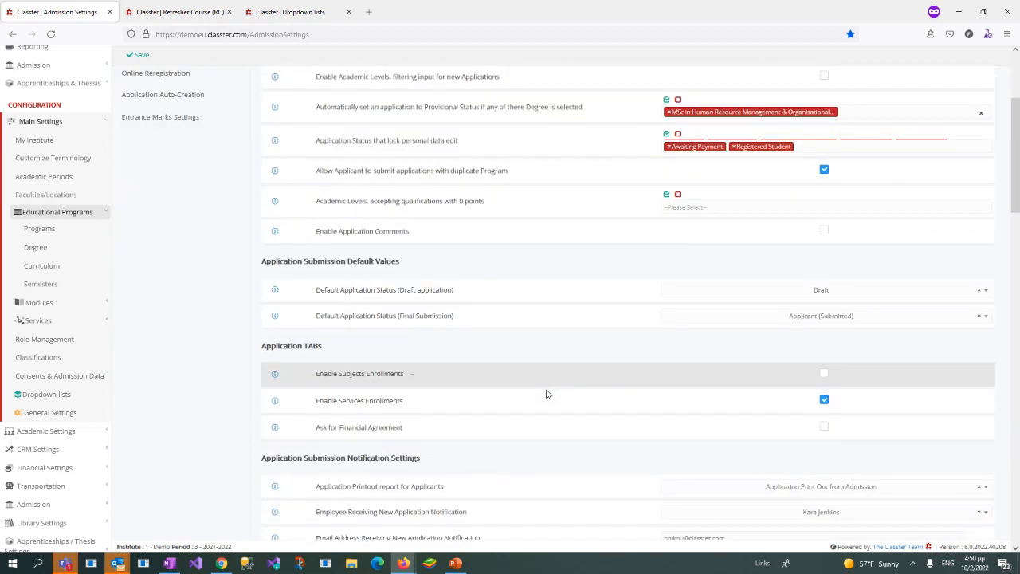
left_click_drag(259, 218, 410, 222)
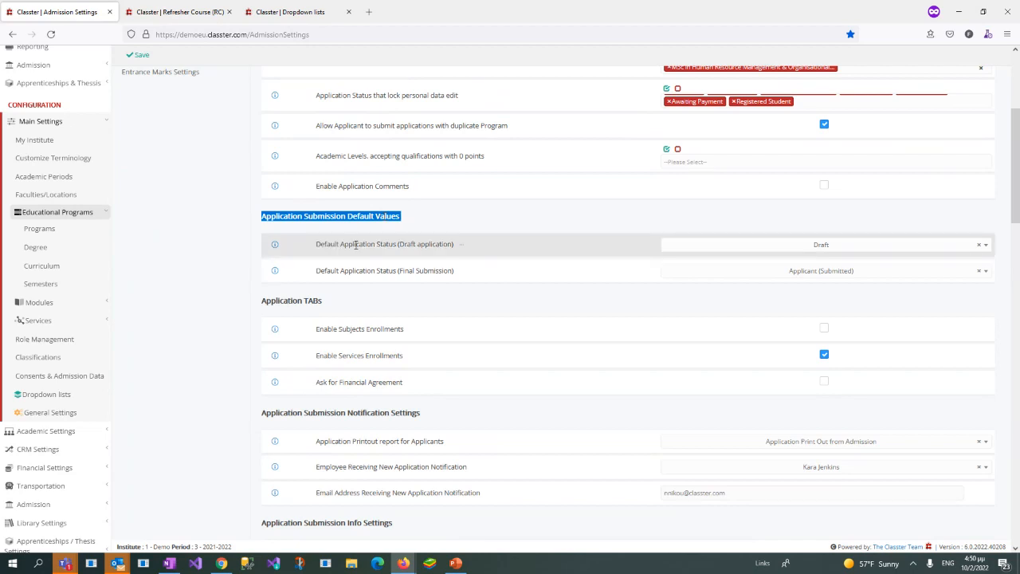
left_click_drag(316, 244, 454, 245)
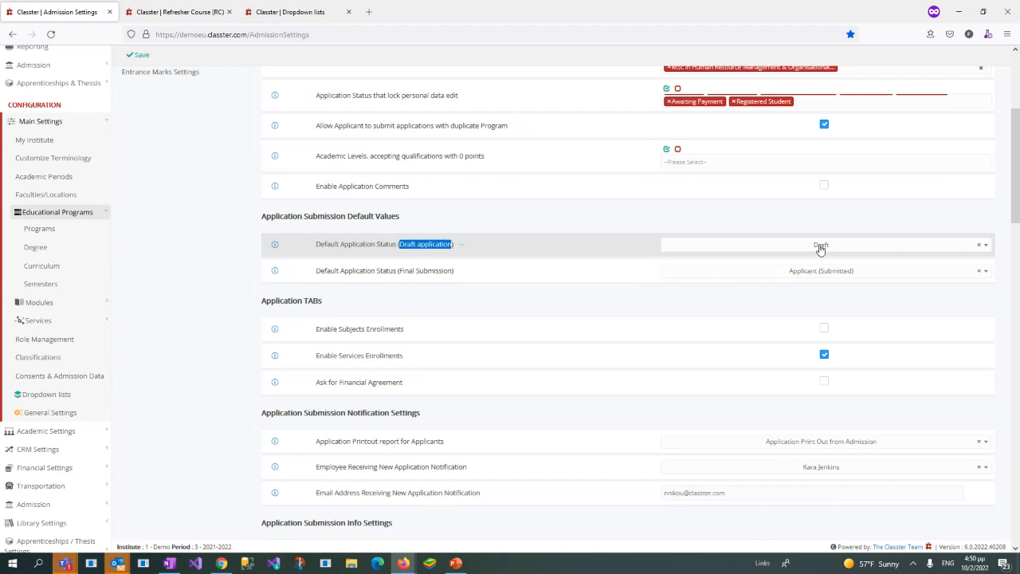
left_click(821, 247)
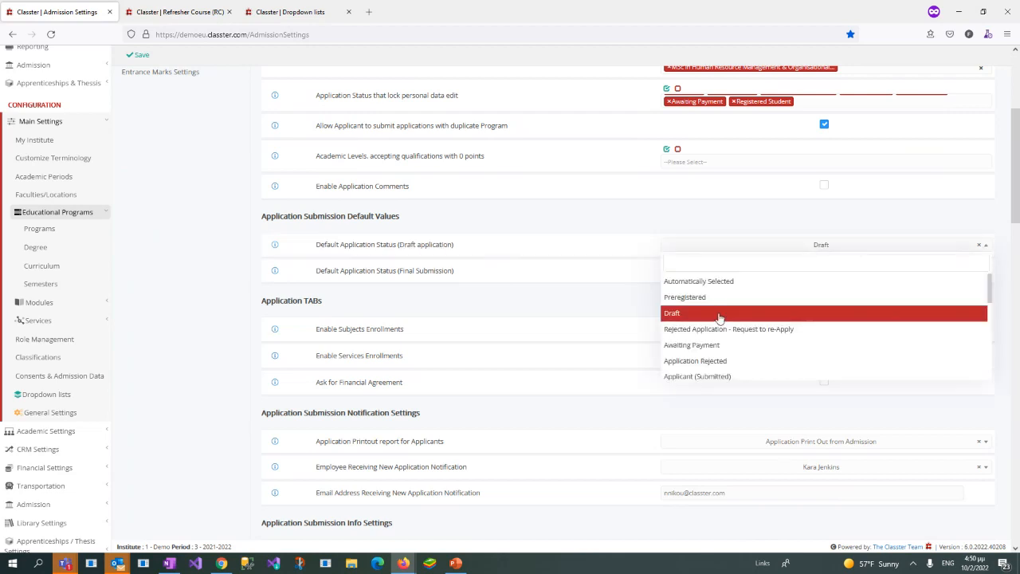
left_click(748, 211)
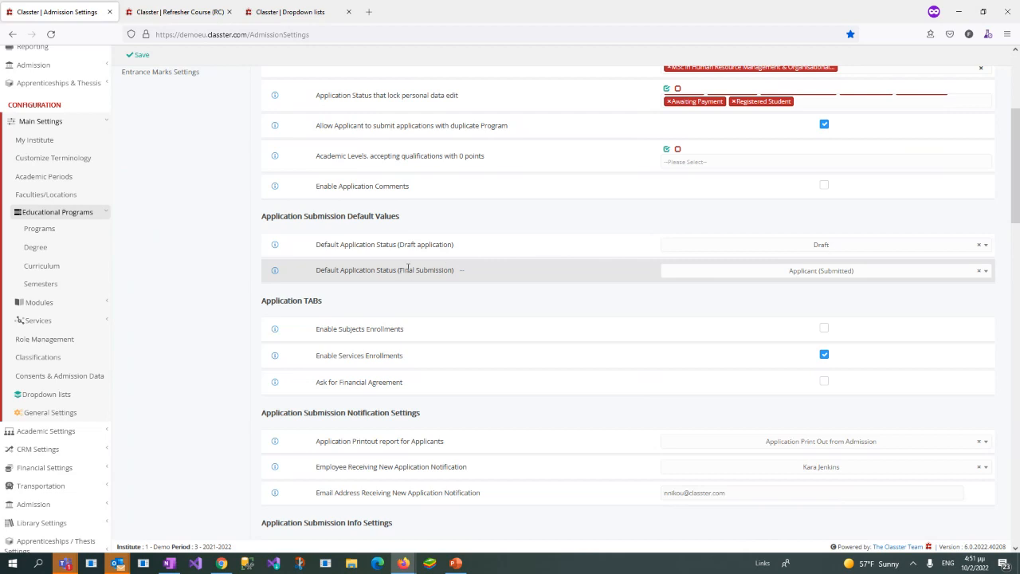
left_click(770, 249)
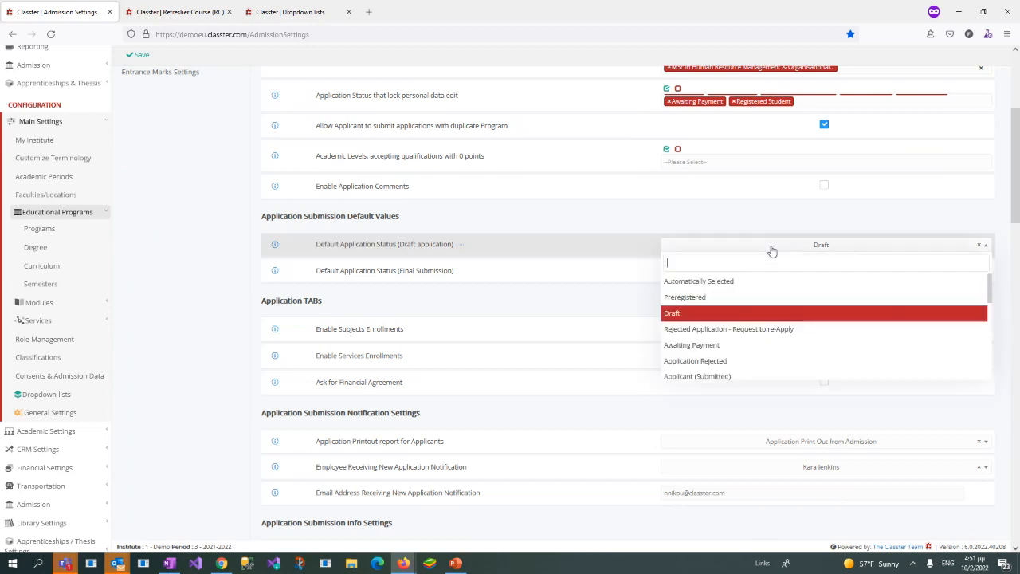
left_click(709, 314)
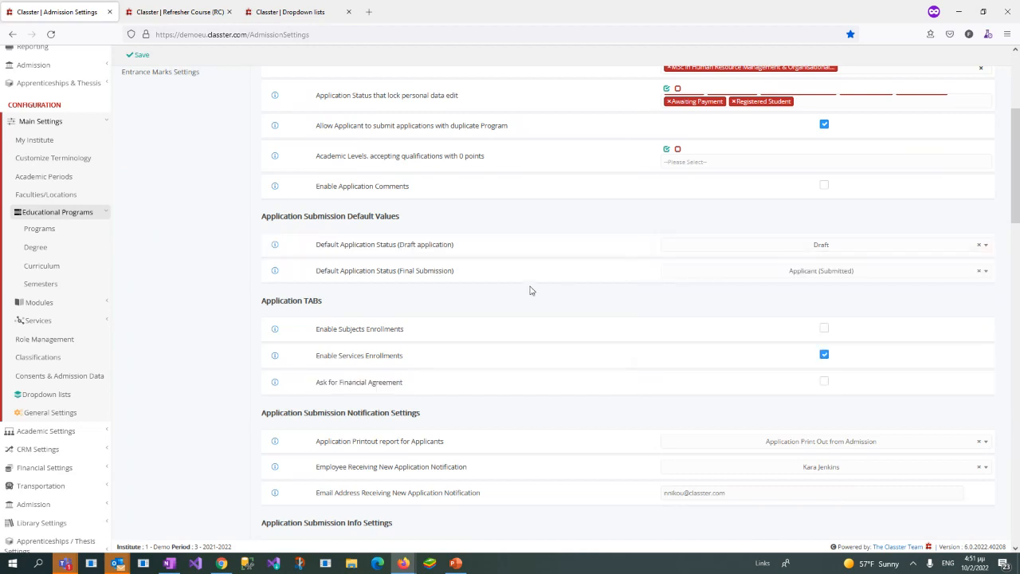
left_click(763, 279)
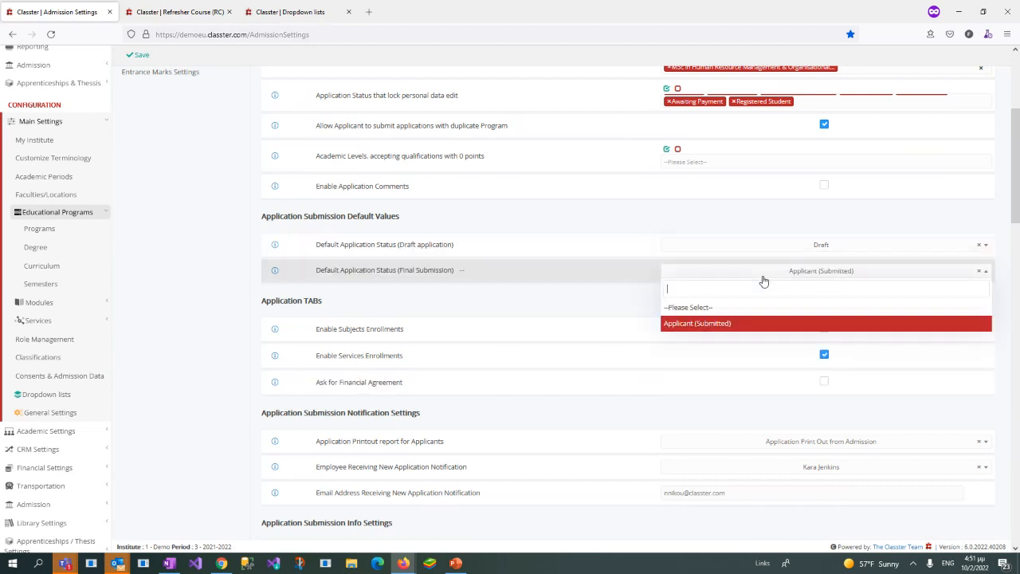
left_click(642, 294)
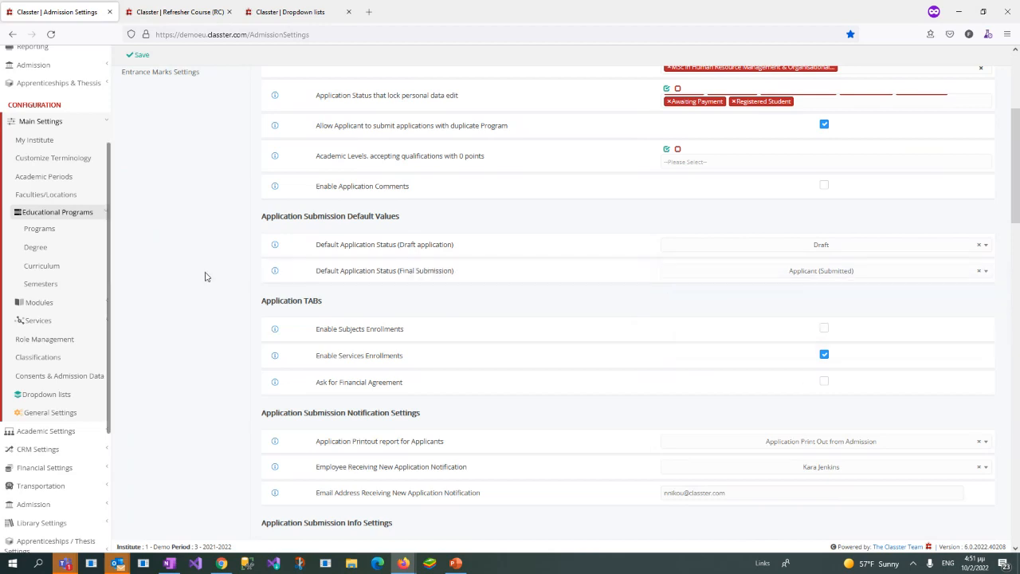
Step: Examine the Application TABs section and its Enable Services Enrollments setting
scroll(205, 276, "down", 1)
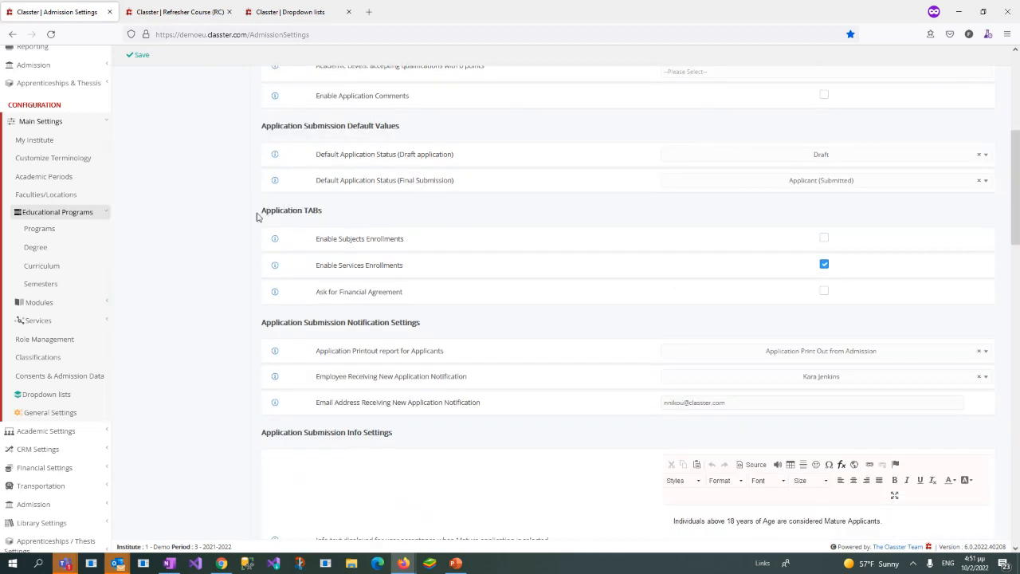
left_click_drag(259, 219, 342, 221)
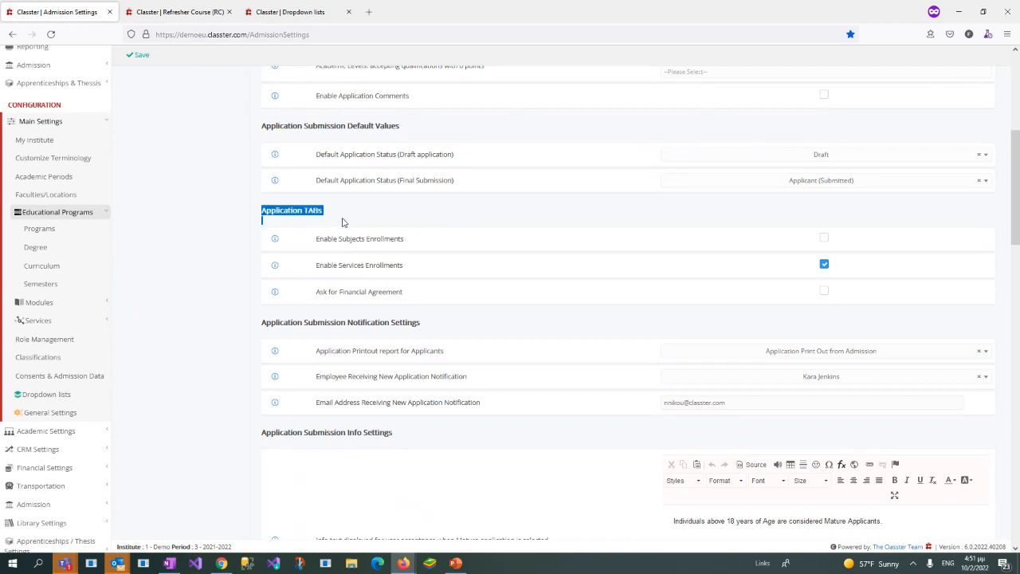
left_click(318, 264)
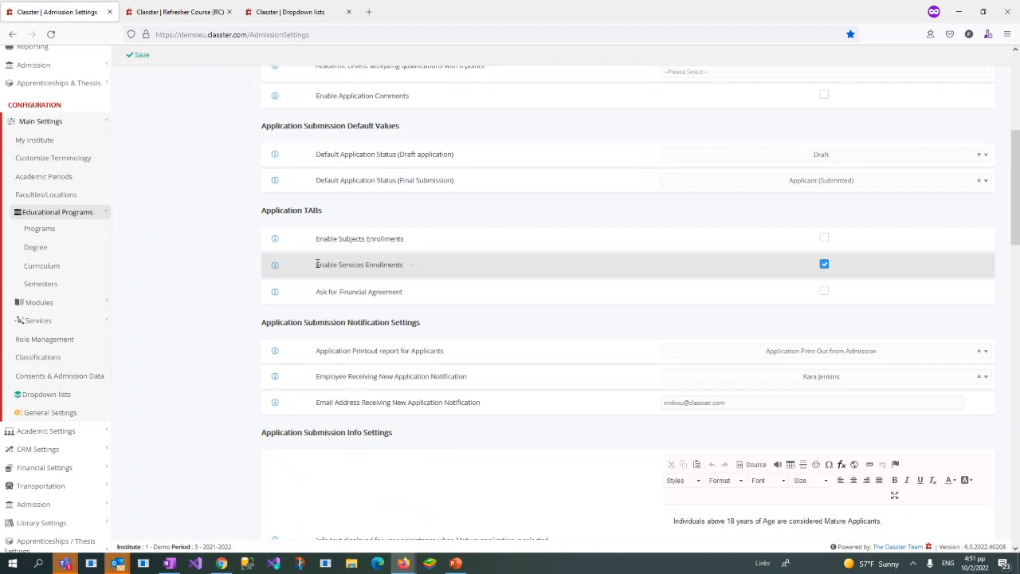
left_click_drag(317, 264, 407, 266)
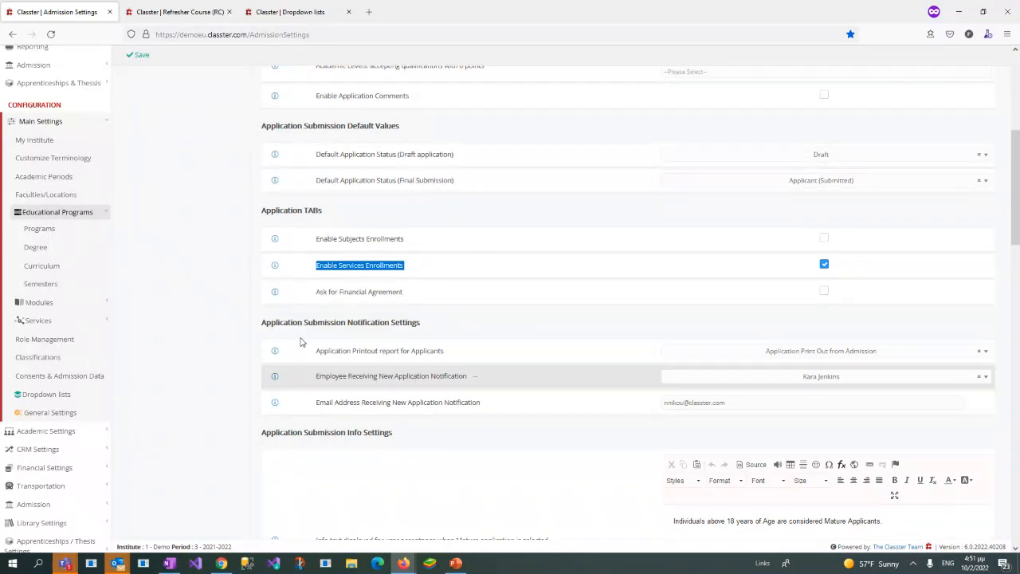
left_click(217, 251)
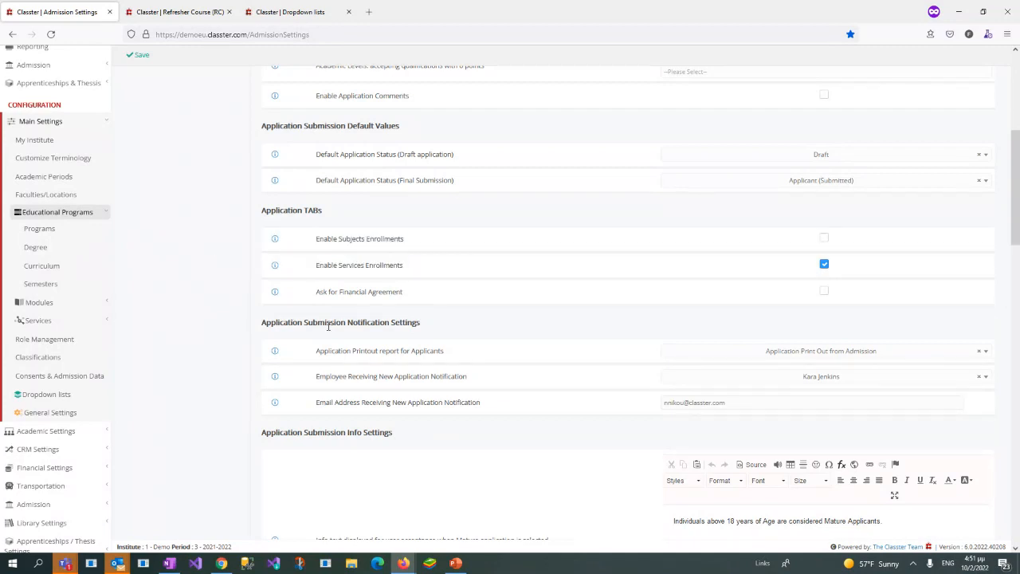
Step: Examine the Ask for Financial Agreement setting among the Application TABs options
left_click_drag(320, 291, 408, 292)
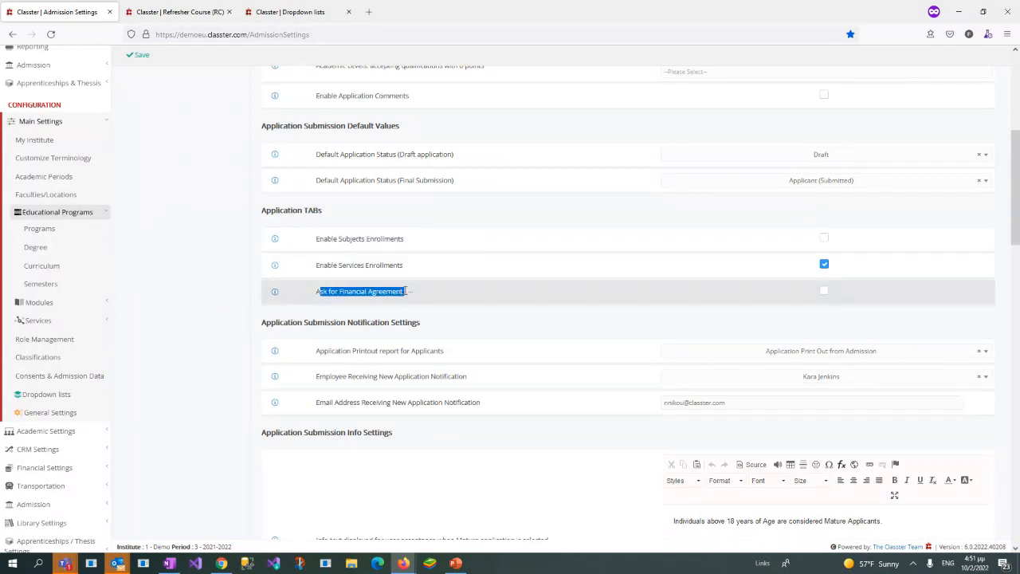
left_click_drag(315, 292, 409, 299)
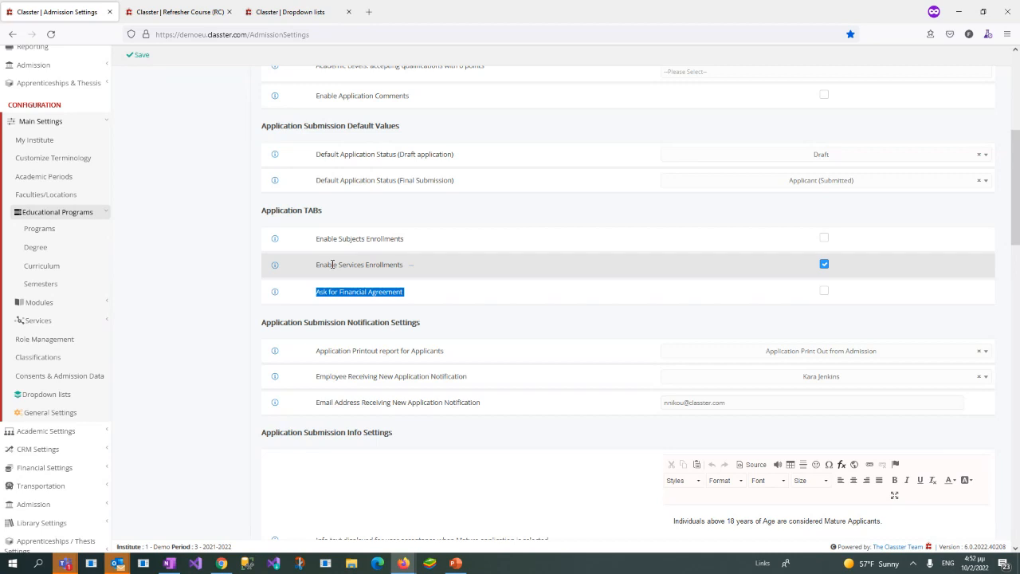
left_click(318, 288)
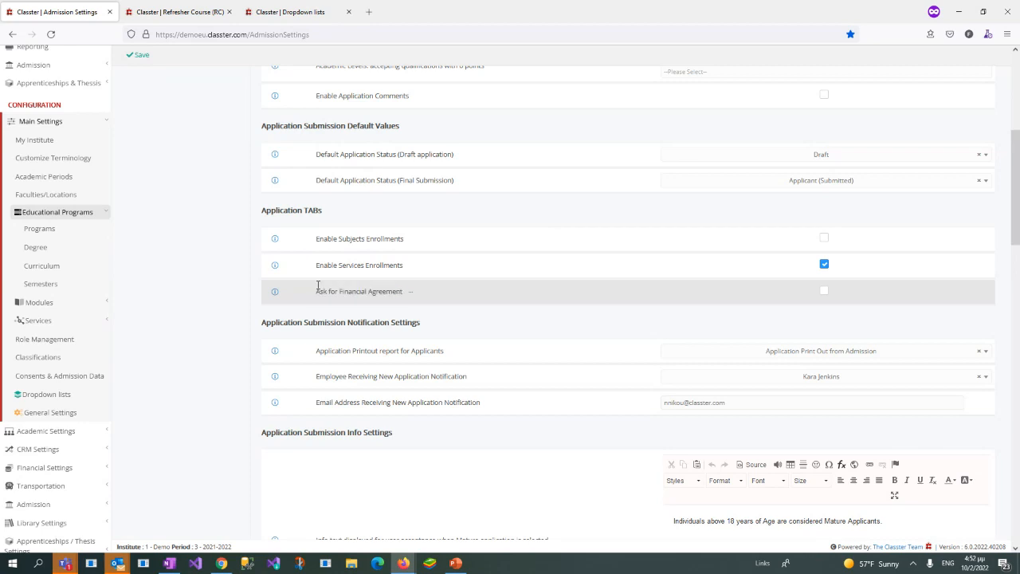
left_click_drag(317, 291, 403, 293)
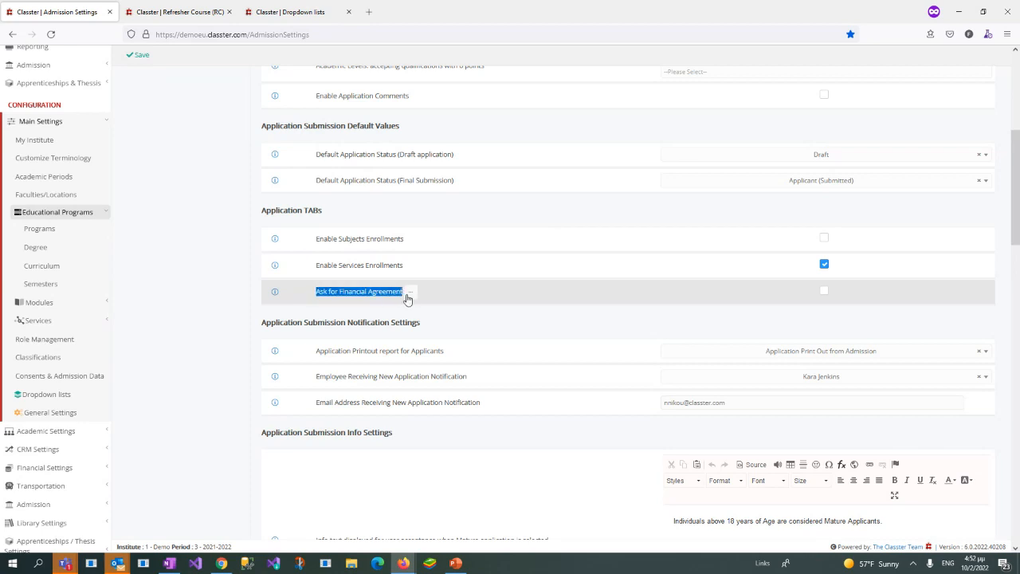
left_click(225, 294)
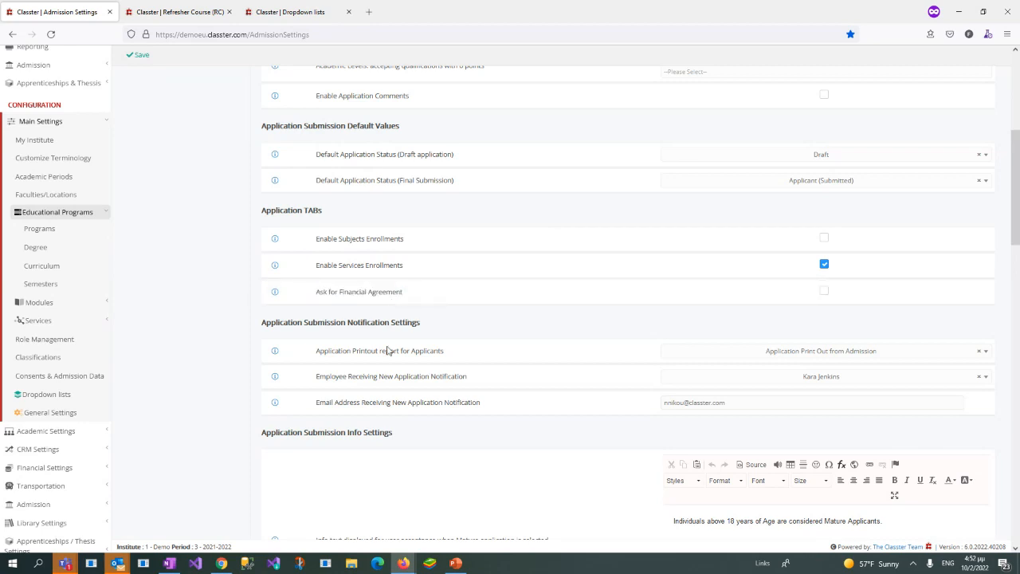
Step: Review the Application Submission Notification Settings, starting with the Application Printout report for Applicants
scroll(391, 345, "down", 2)
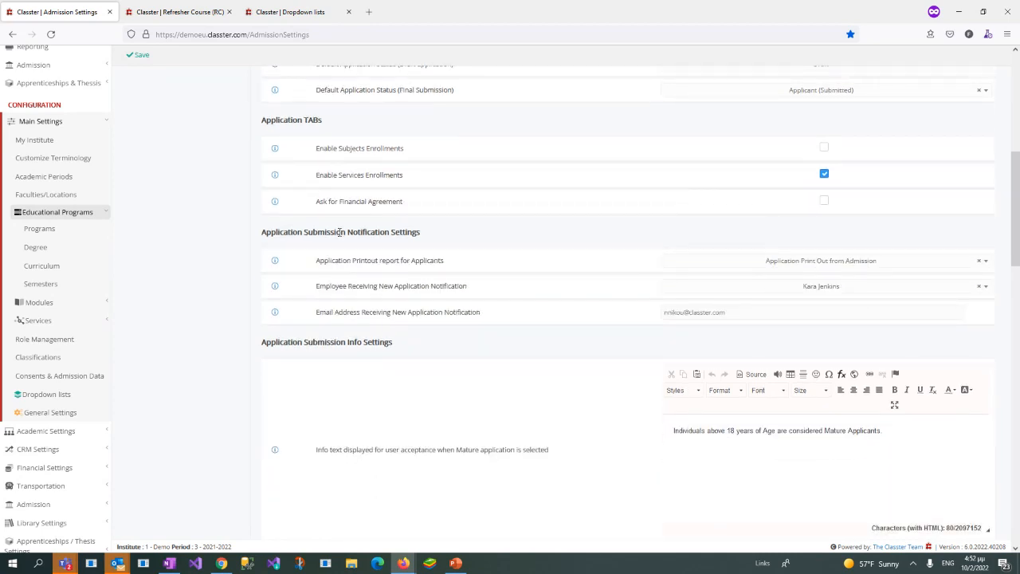
left_click_drag(347, 232, 422, 233)
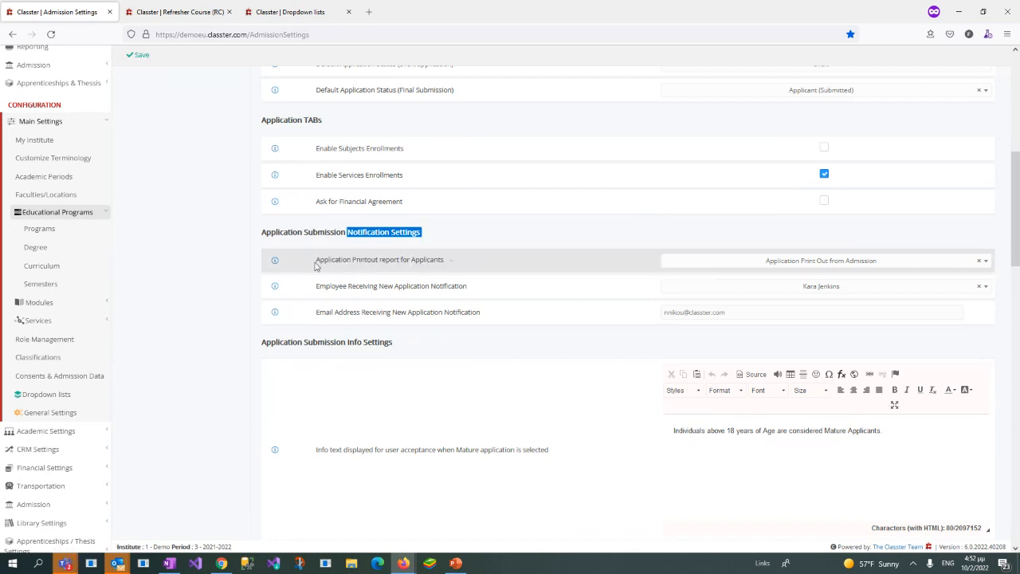
left_click_drag(315, 265, 455, 264)
left_click(331, 284)
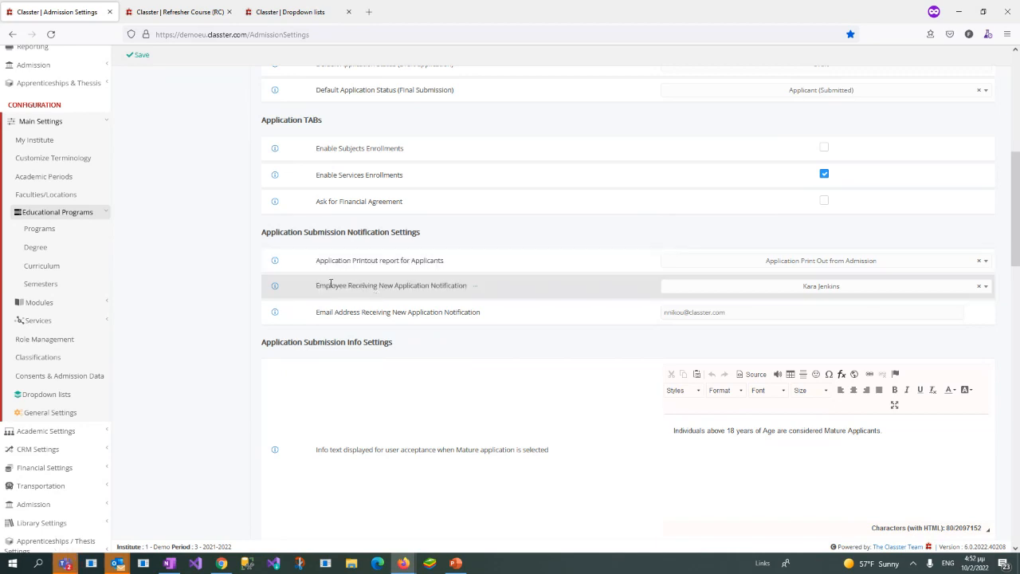
Step: Review the employee choices and the email address set for receiving new application notifications
left_click_drag(315, 285, 470, 289)
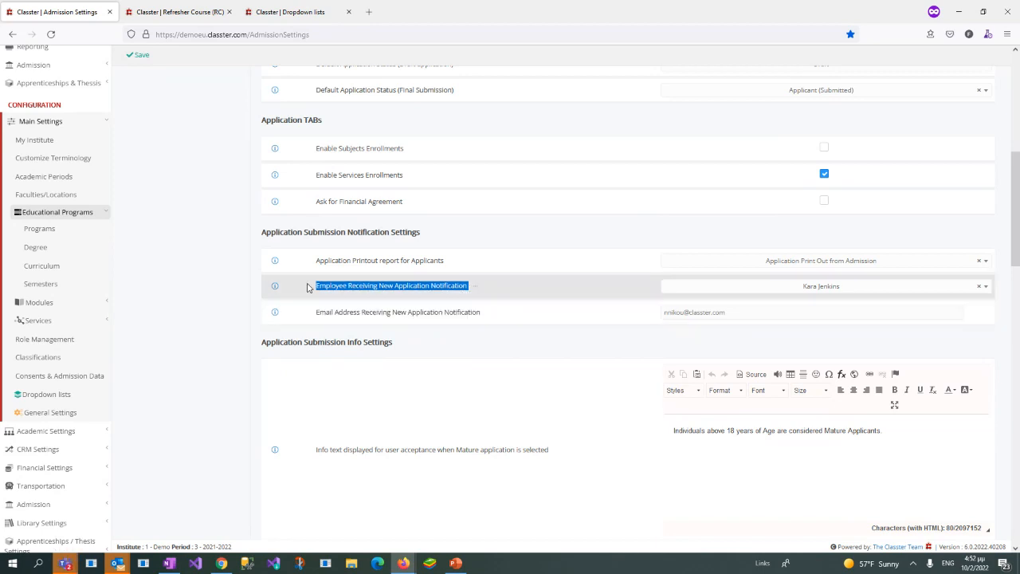
left_click_drag(308, 287, 472, 290)
left_click(790, 291)
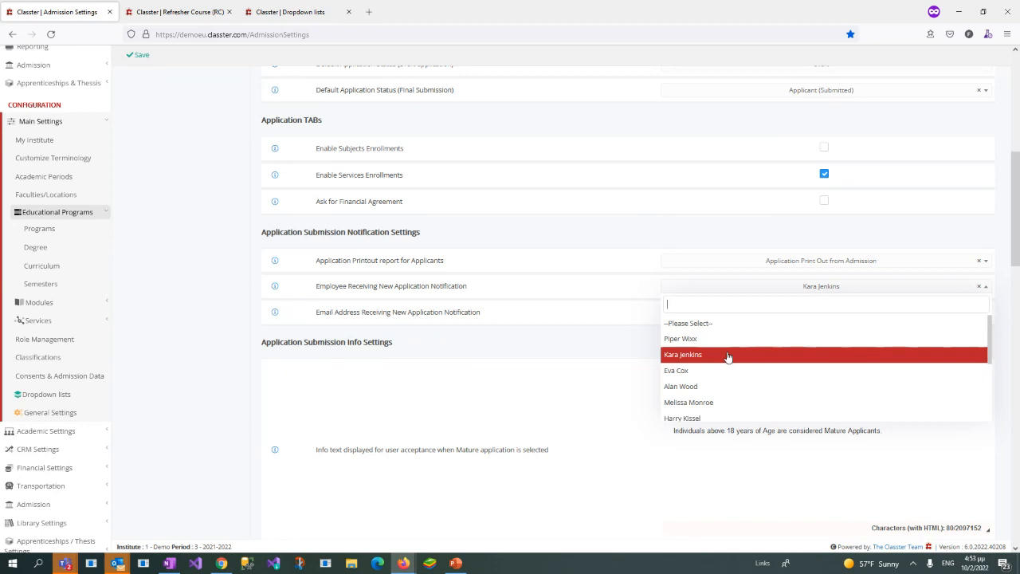
left_click(763, 285)
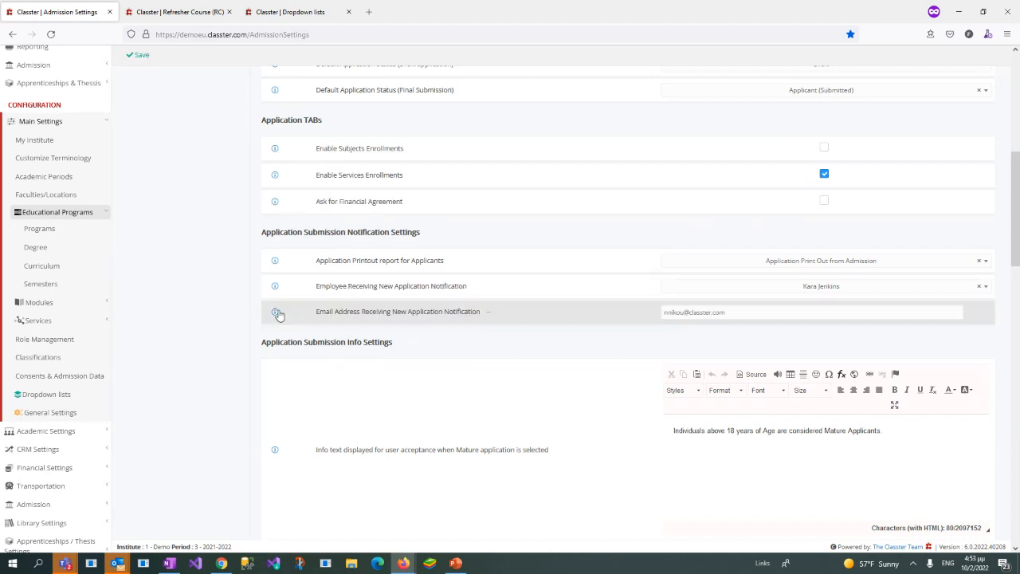
left_click_drag(318, 313, 481, 325)
left_click_drag(742, 314, 98, 364)
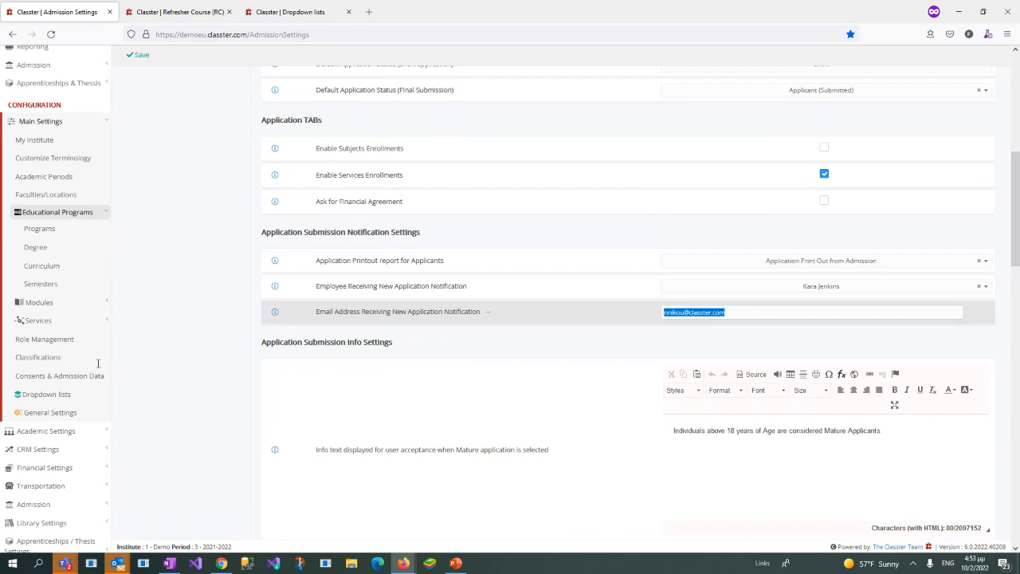
Step: Review the Application Submission Info Settings texts shown for Mature and Provisional applications
left_click(475, 345)
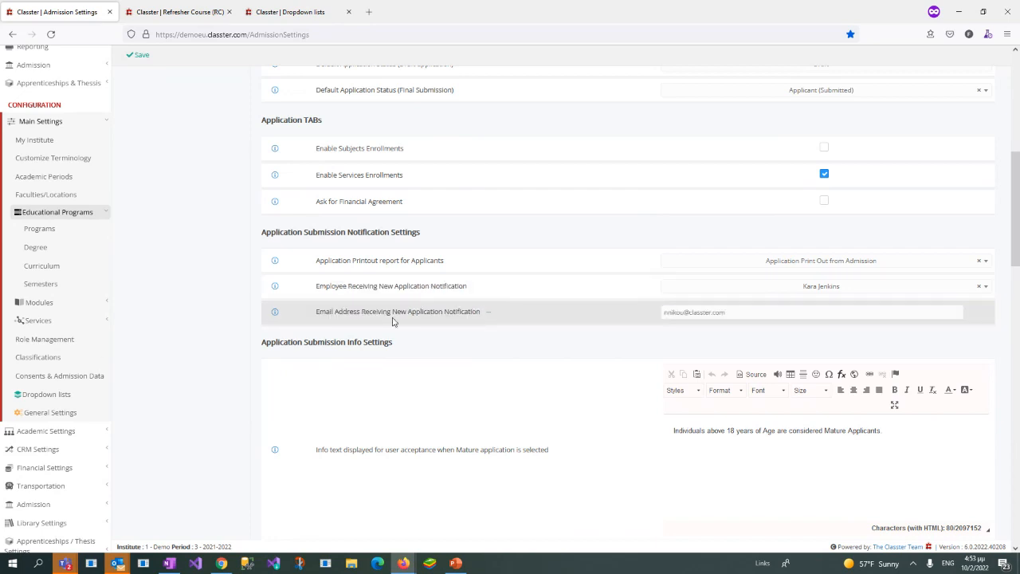
scroll(580, 349, "down", 1)
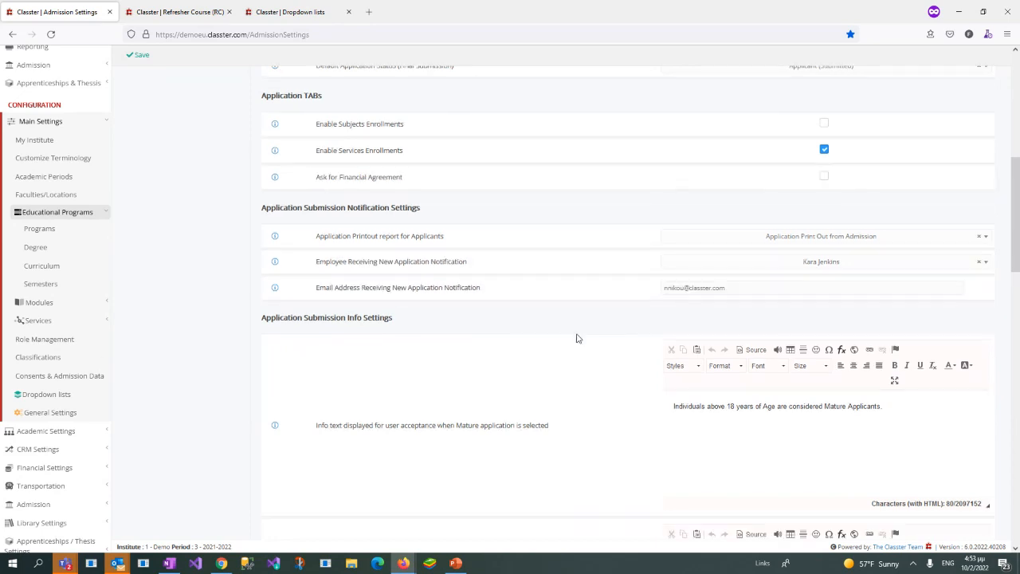
scroll(578, 336, "down", 12)
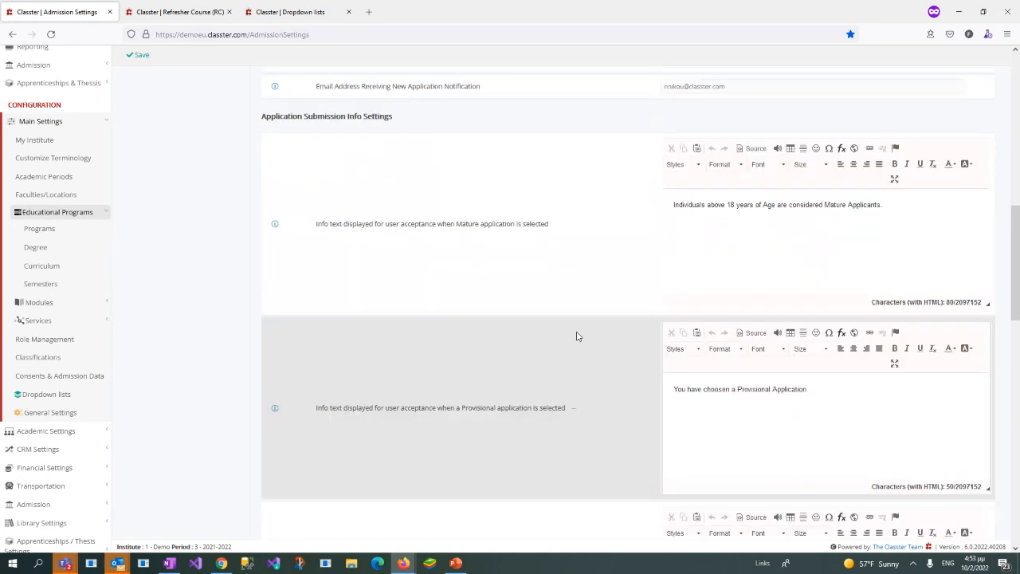
scroll(578, 336, "down", 8)
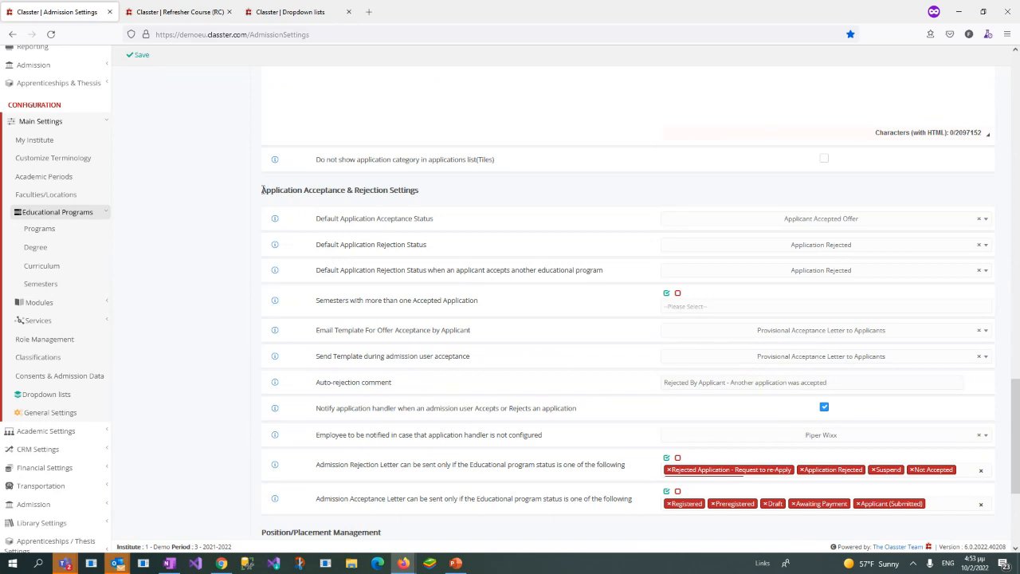
Step: Examine the default acceptance and rejection statuses under Application Acceptance & Rejection Settings
left_click_drag(263, 189, 437, 193)
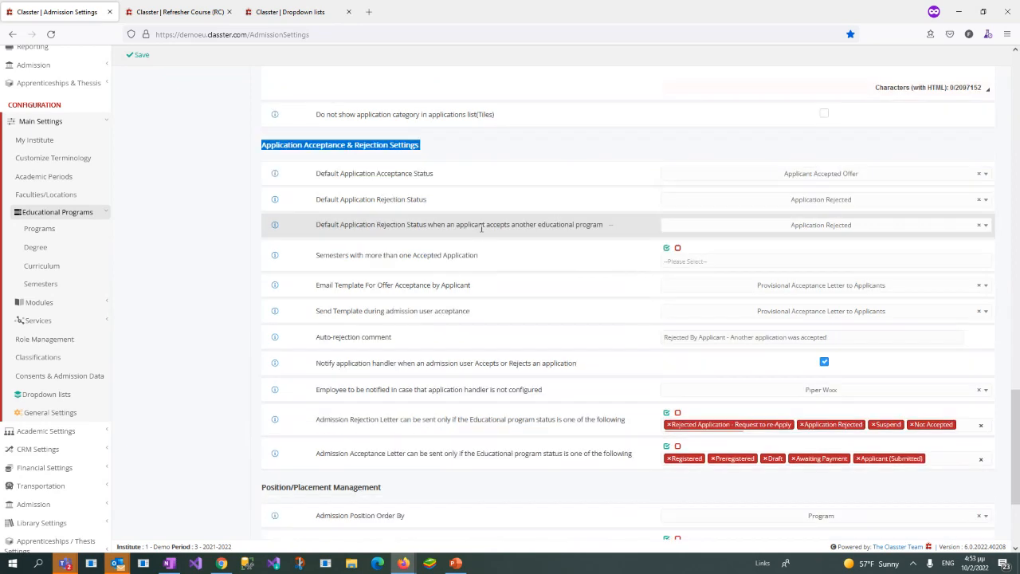
left_click(323, 220)
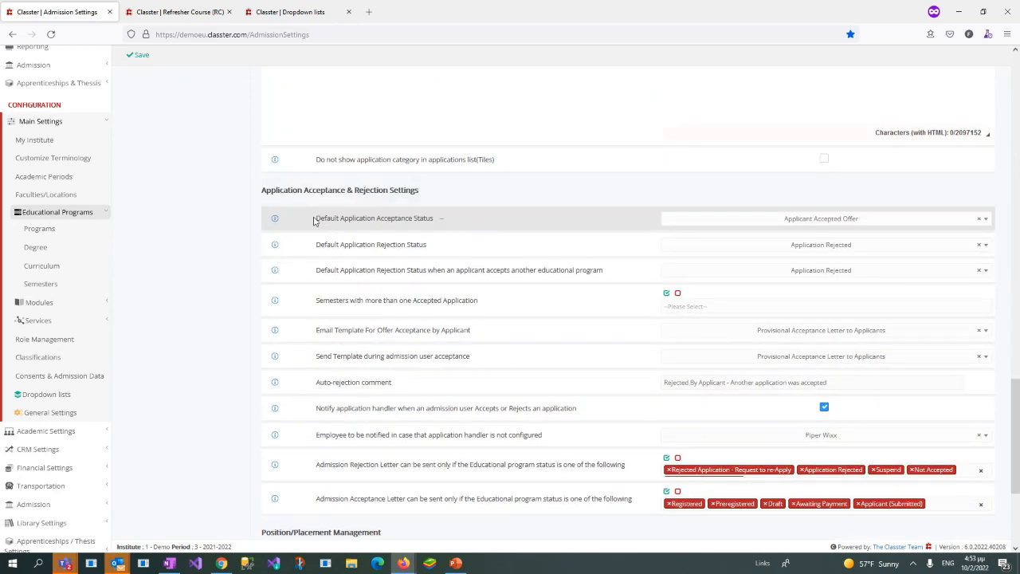
left_click_drag(314, 220, 442, 224)
left_click(342, 232)
left_click_drag(315, 220, 434, 219)
left_click_drag(315, 220, 440, 224)
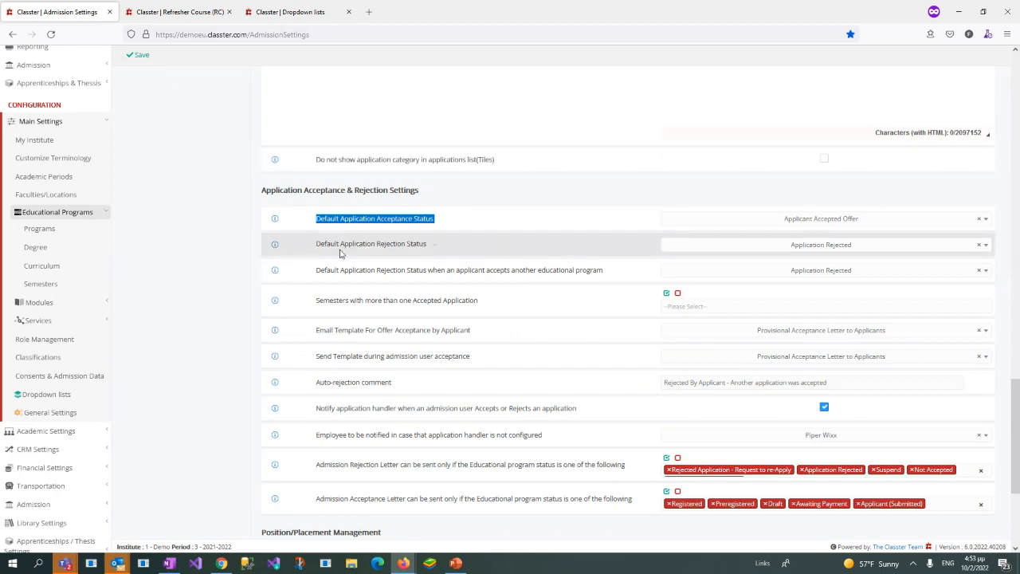
left_click_drag(316, 249, 444, 252)
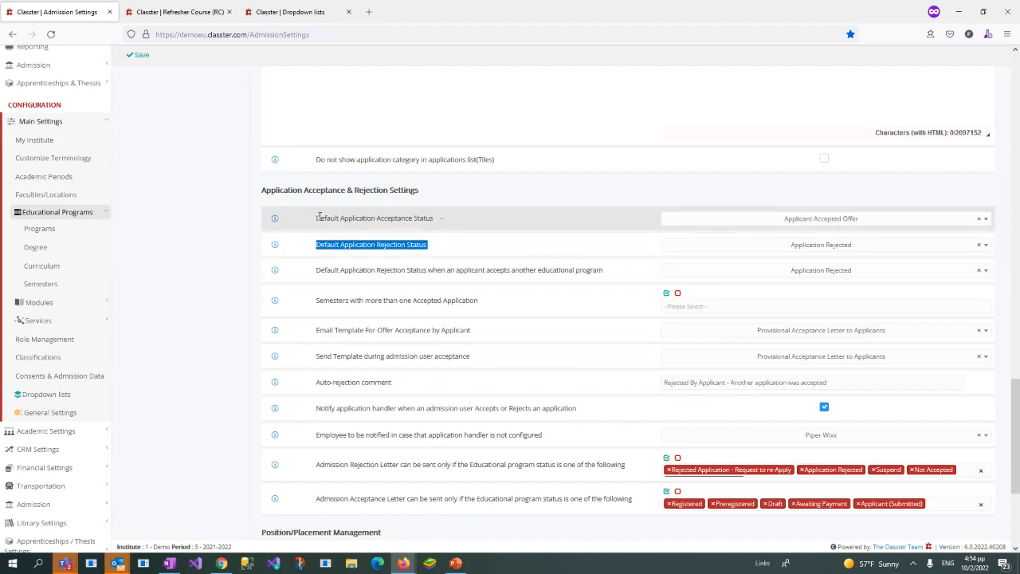
left_click_drag(318, 217, 440, 218)
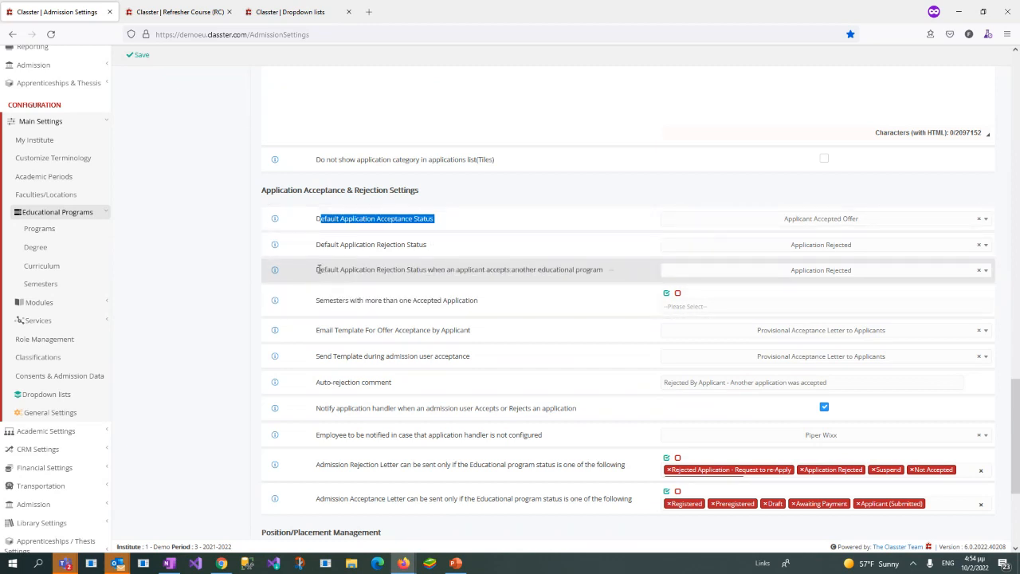
Step: Review the default rejection status choices for when an applicant accepts another educational program
left_click_drag(317, 269, 598, 271)
left_click(755, 273)
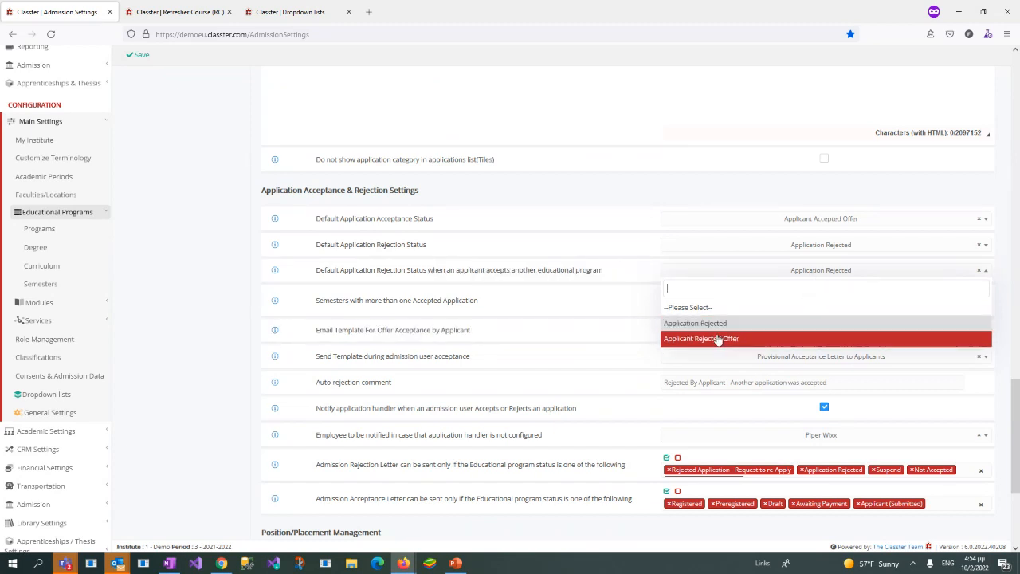
left_click(226, 243)
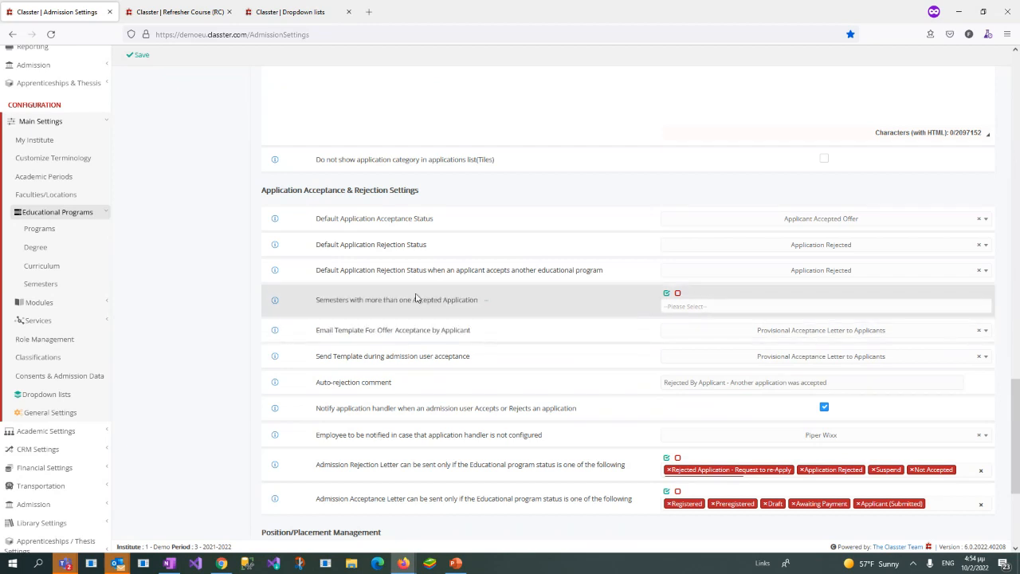
Step: Examine the settings restricting rejection and acceptance letters to certain educational program statuses, focusing on the Admission Rejection Letter
scroll(118, 323, "down", 1)
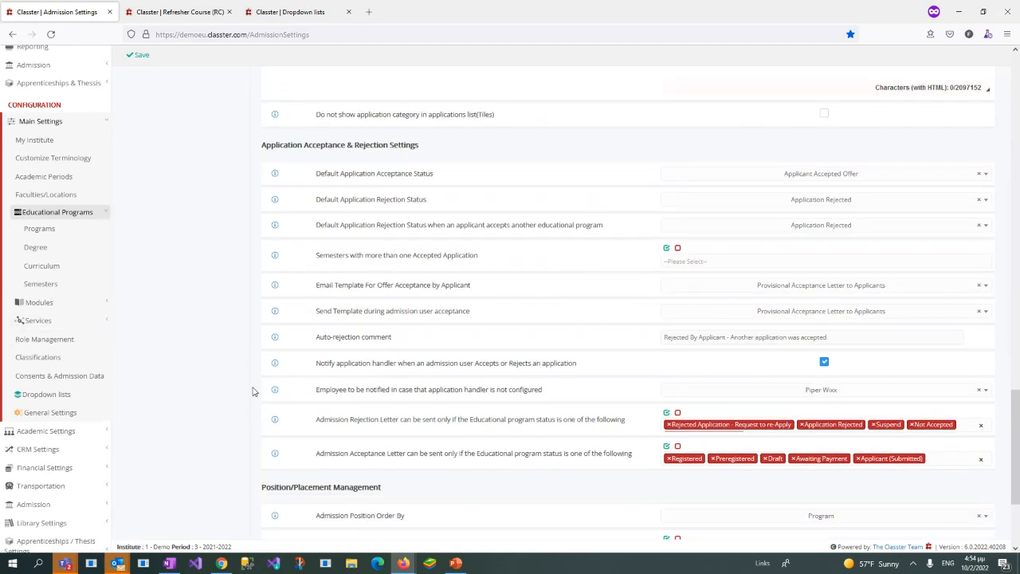
scroll(287, 407, "down", 1)
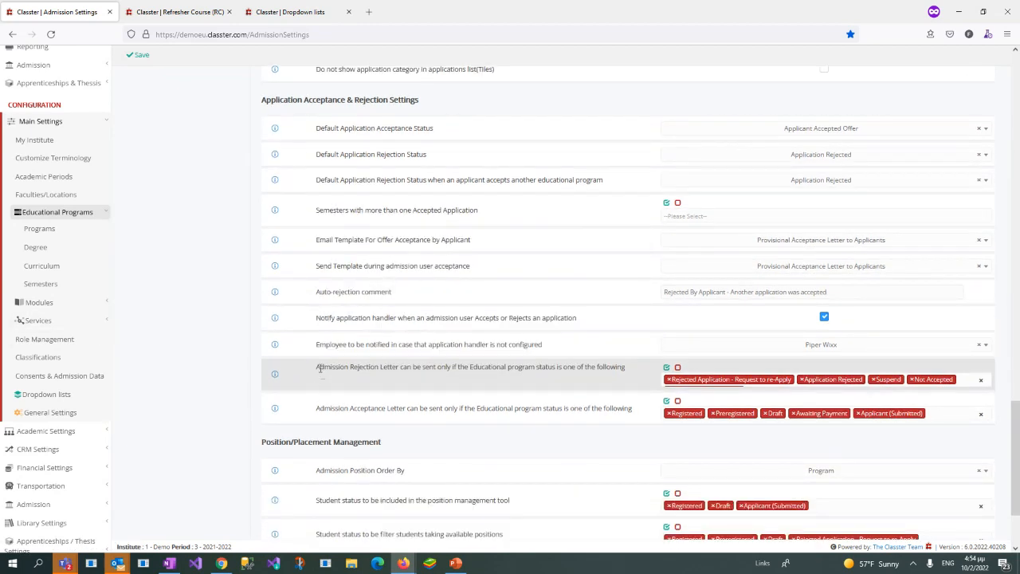
left_click_drag(318, 366, 614, 417)
scroll(611, 417, "down", 1)
scroll(612, 417, "down", 2)
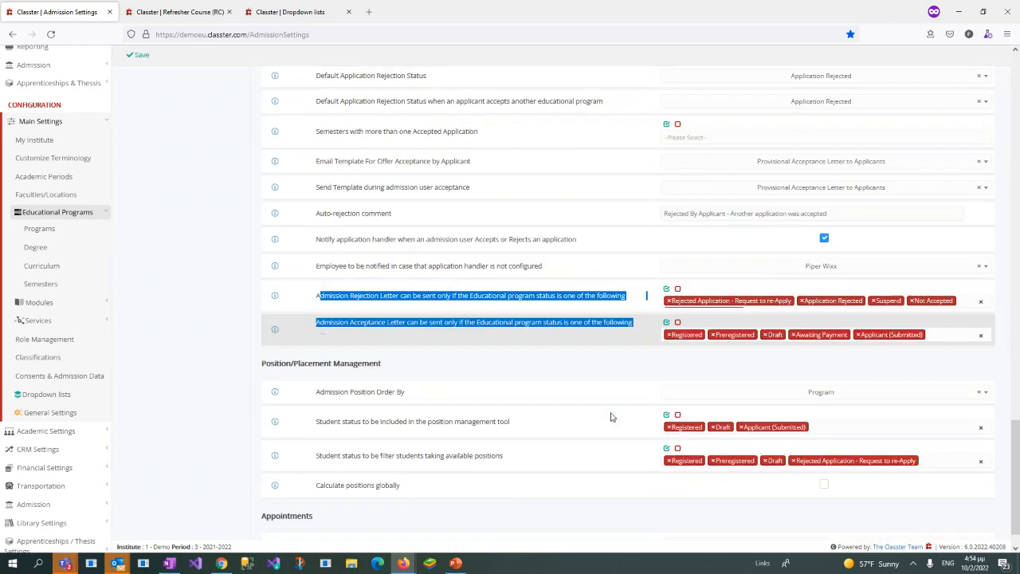
scroll(375, 308, "up", 1)
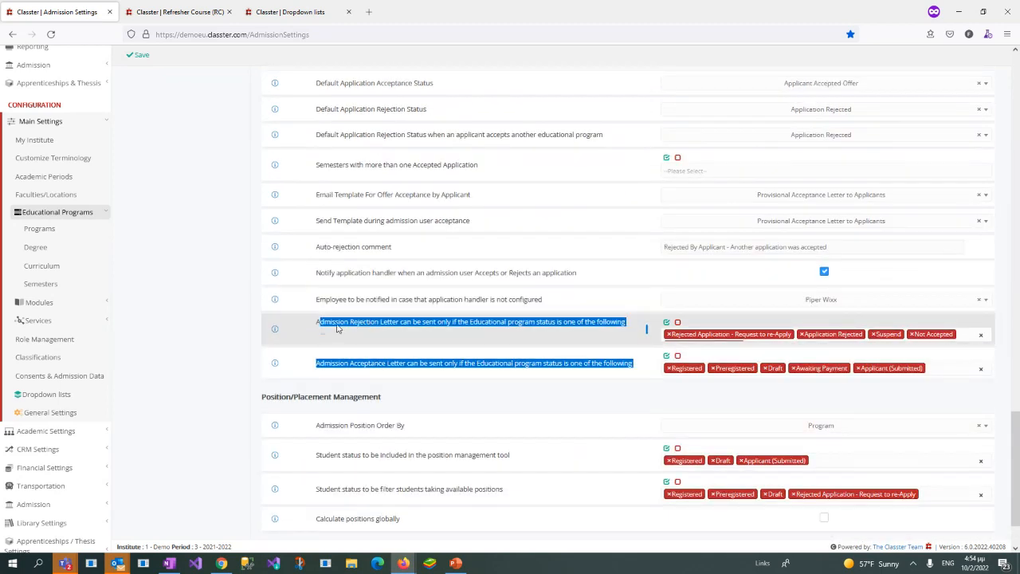
left_click(317, 323)
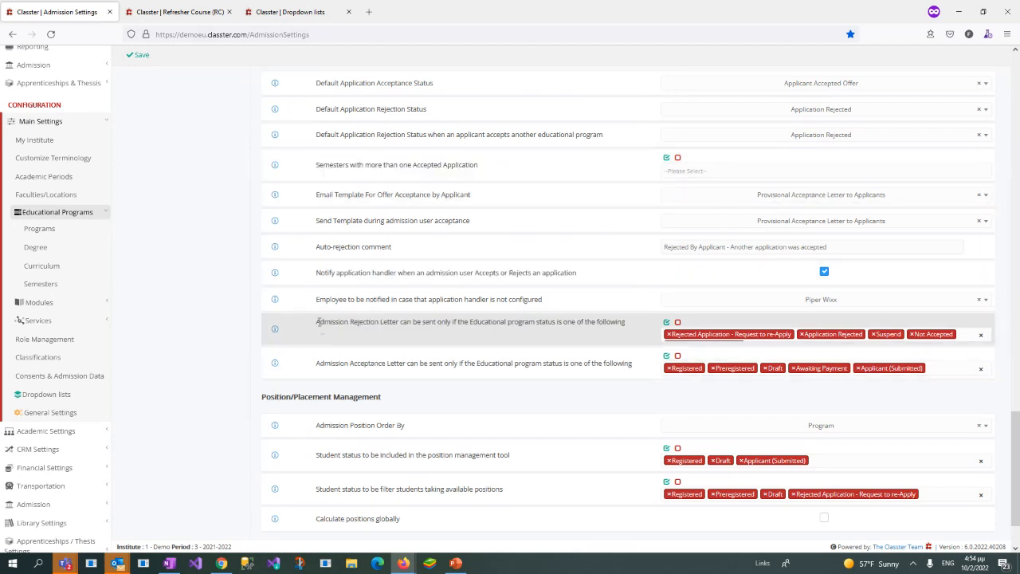
left_click_drag(317, 321, 624, 323)
left_click(624, 323)
Step: Review the program statuses available for sending the Admission Acceptance Letter
left_click_drag(350, 356, 387, 359)
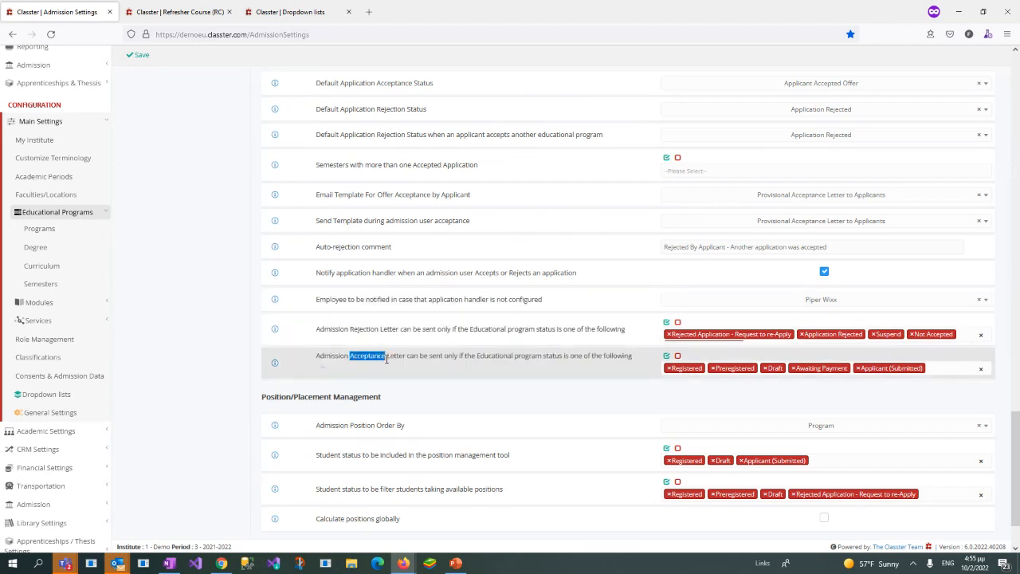
left_click(949, 368)
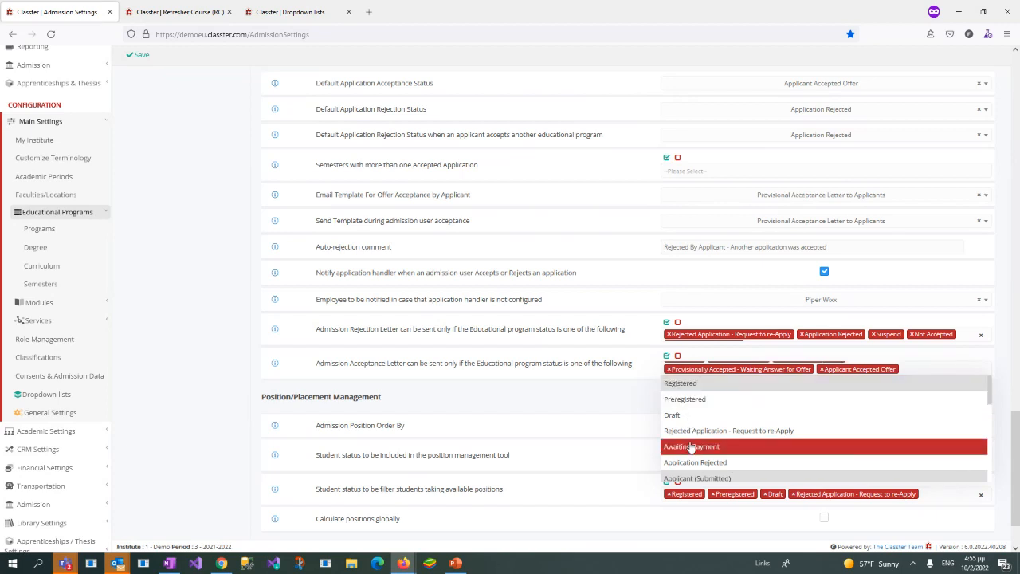
scroll(702, 442, "down", 2)
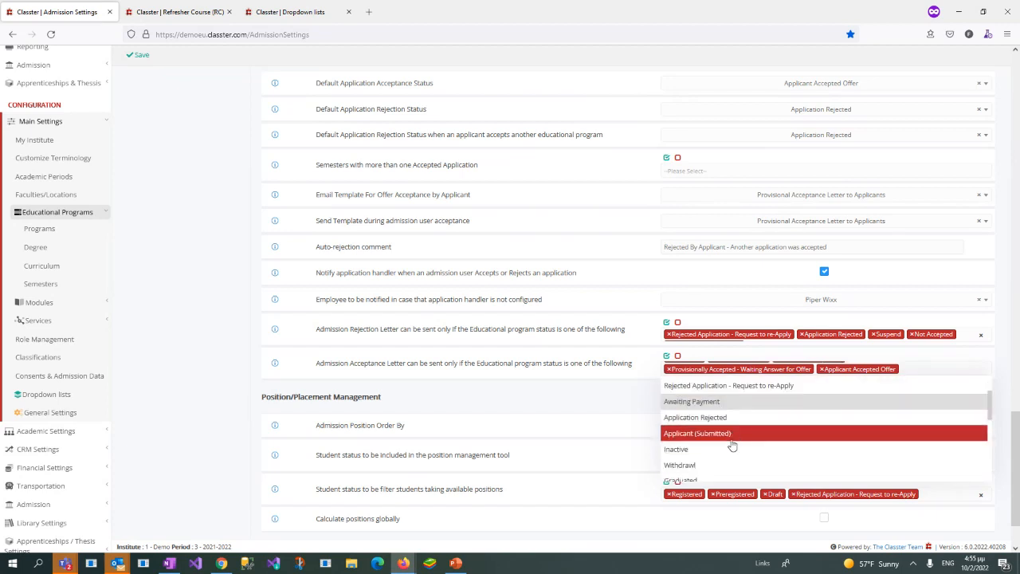
scroll(732, 439, "down", 2)
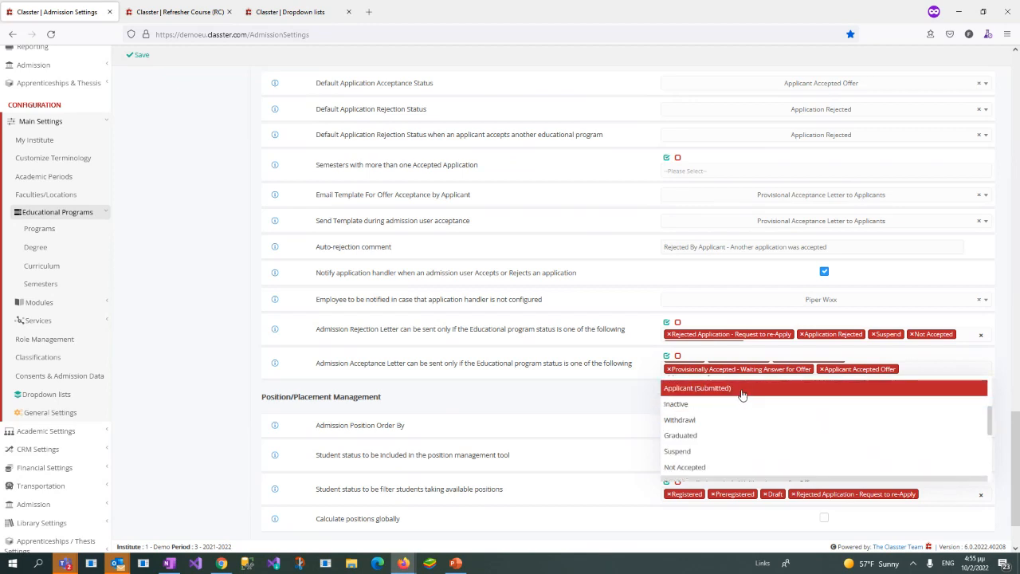
left_click(741, 389)
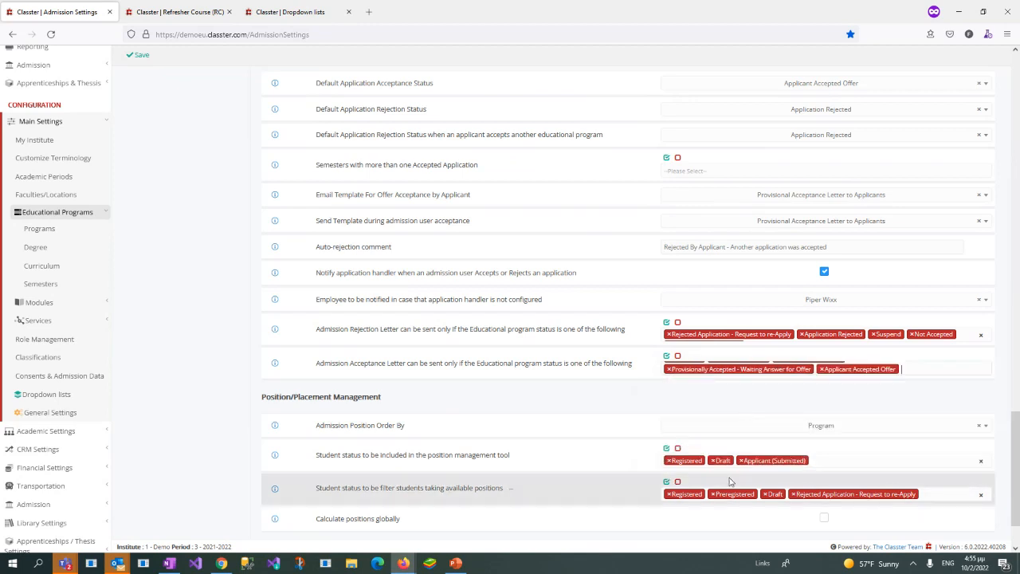
left_click(933, 369)
scroll(721, 418, "down", 2)
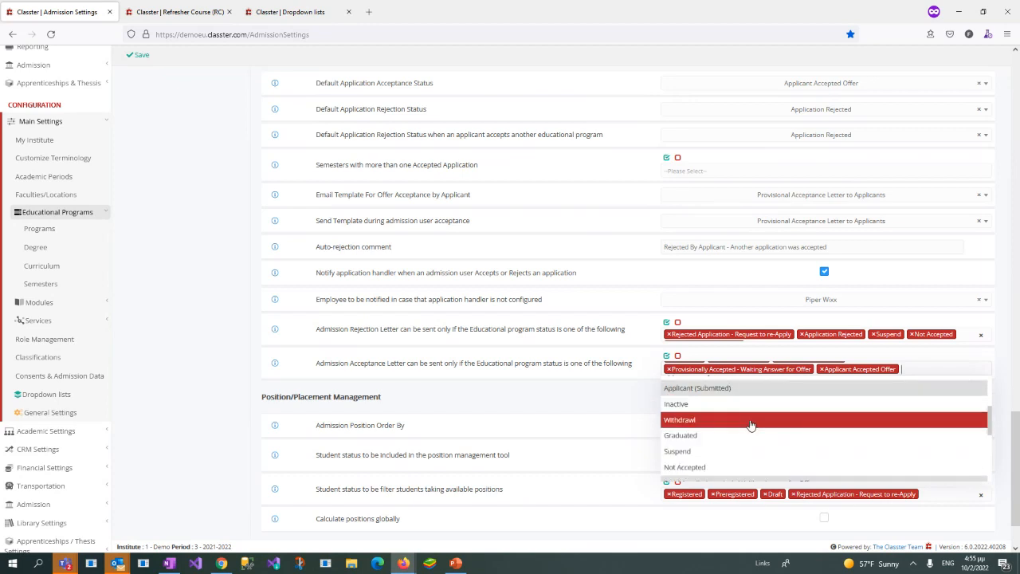
scroll(701, 435, "down", 3)
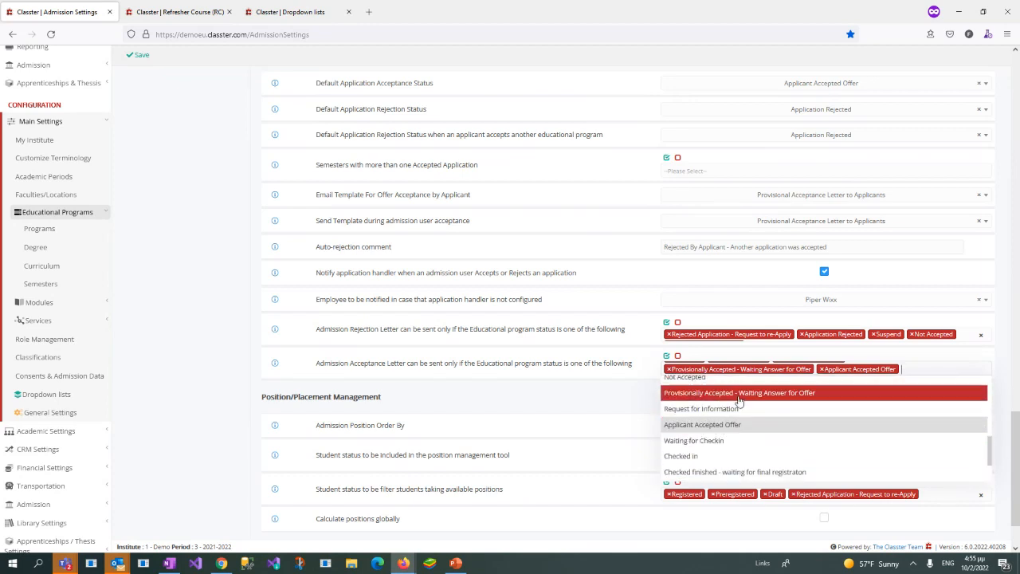
scroll(762, 415, "down", 3)
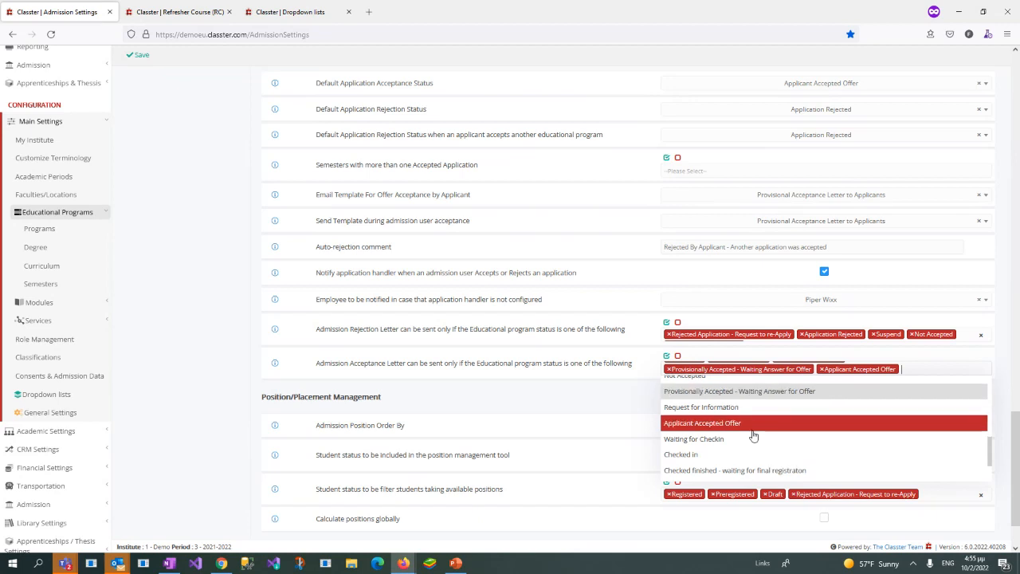
left_click(243, 324)
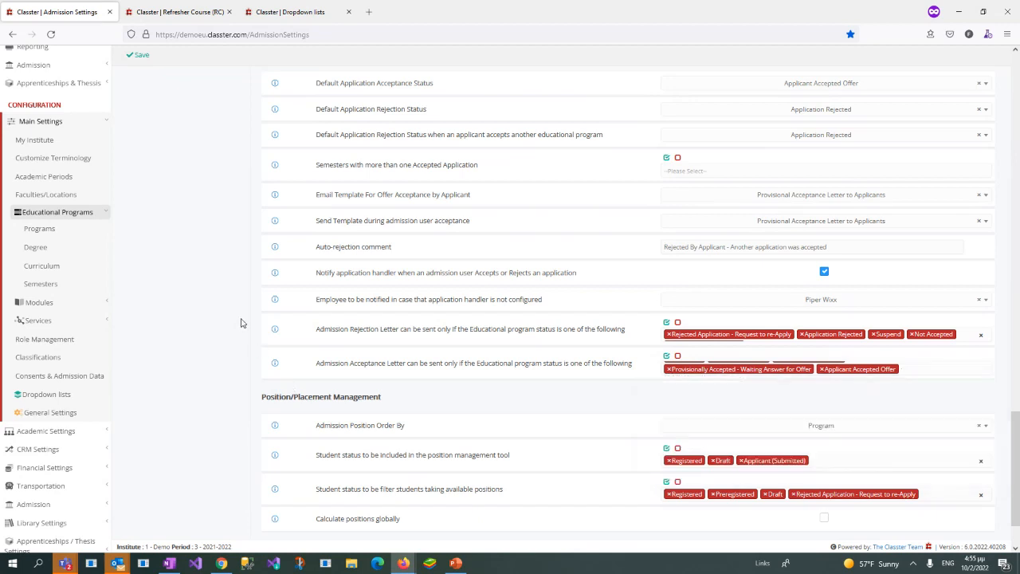
left_click(929, 367)
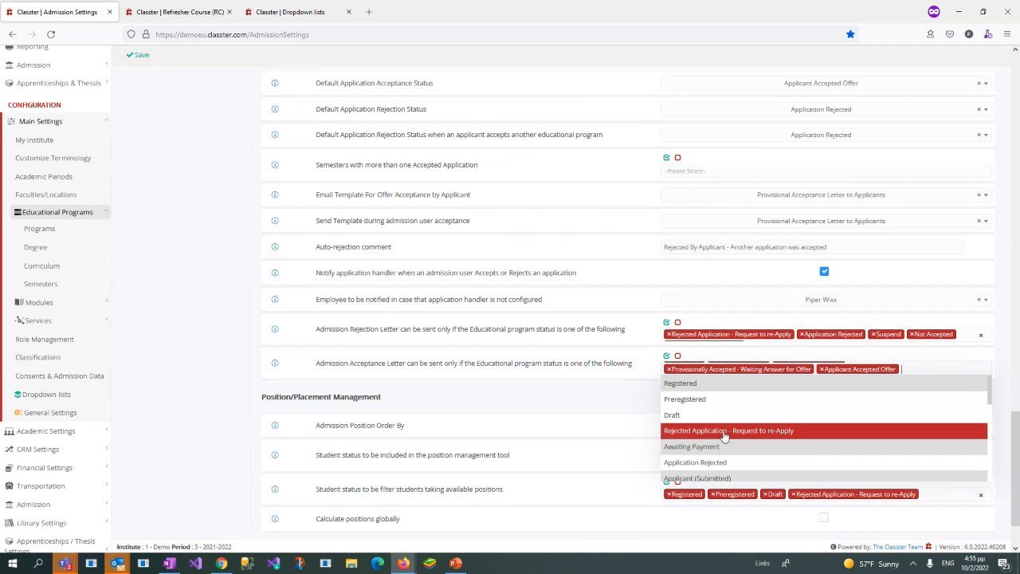
left_click(238, 327)
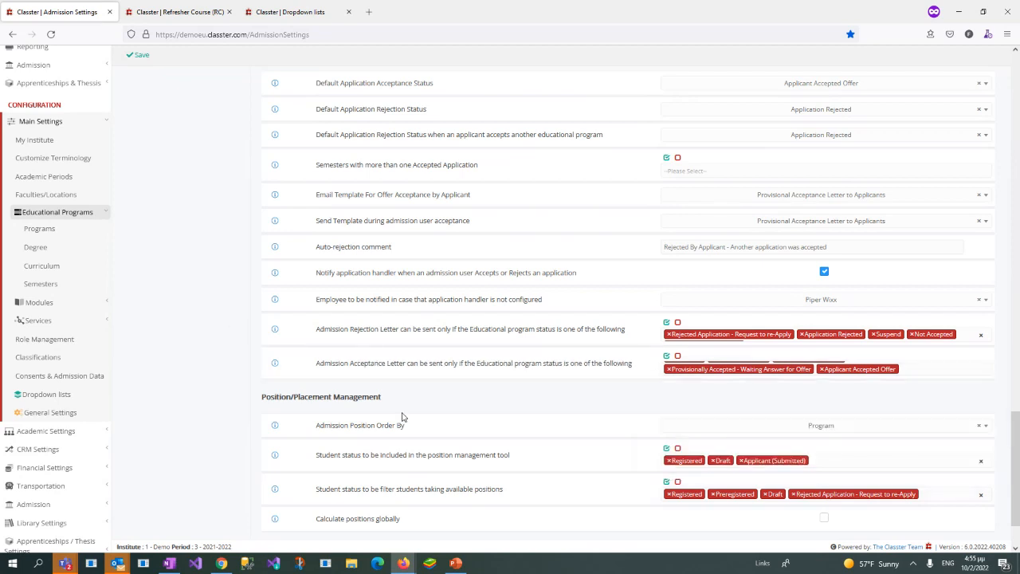
Step: Look over the Position/Placement Management section and return to the start of the Application Management settings
scroll(403, 417, "down", 2)
scroll(405, 413, "up", 15)
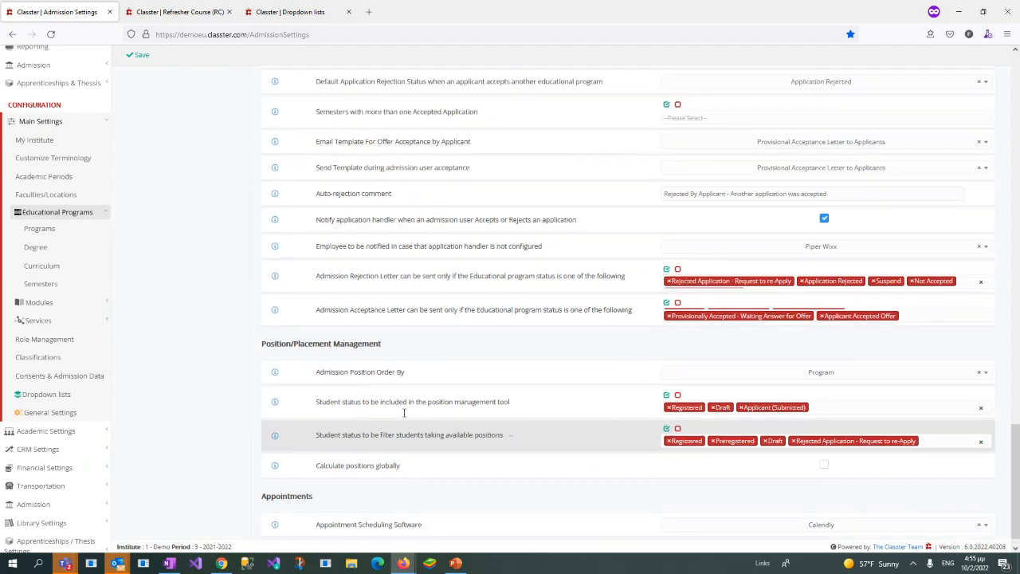
scroll(199, 232, "up", 6)
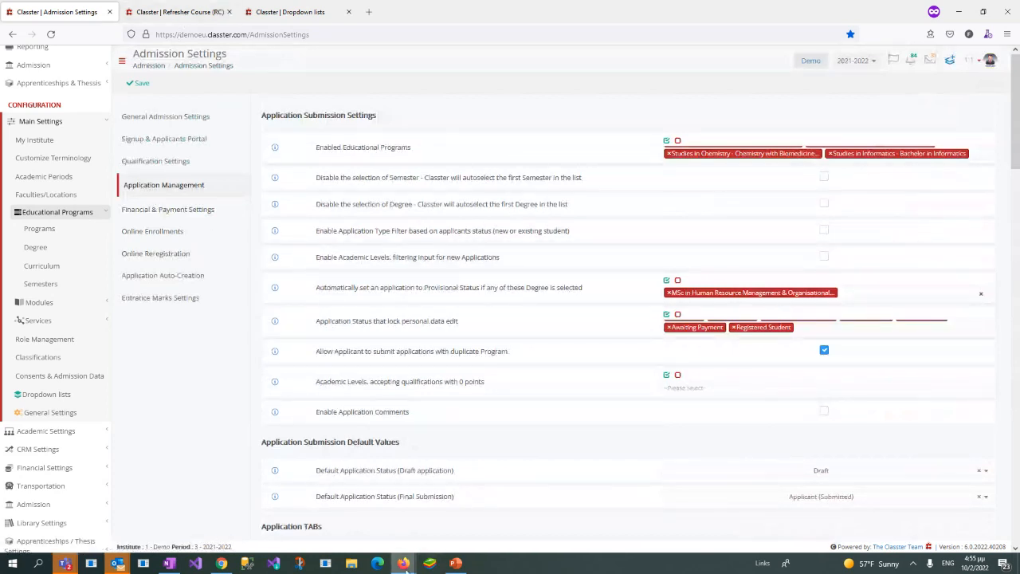
Step: Close the Refresher Course and Dropdown lists pages and display the General Admission Settings
mouse_move(404, 563)
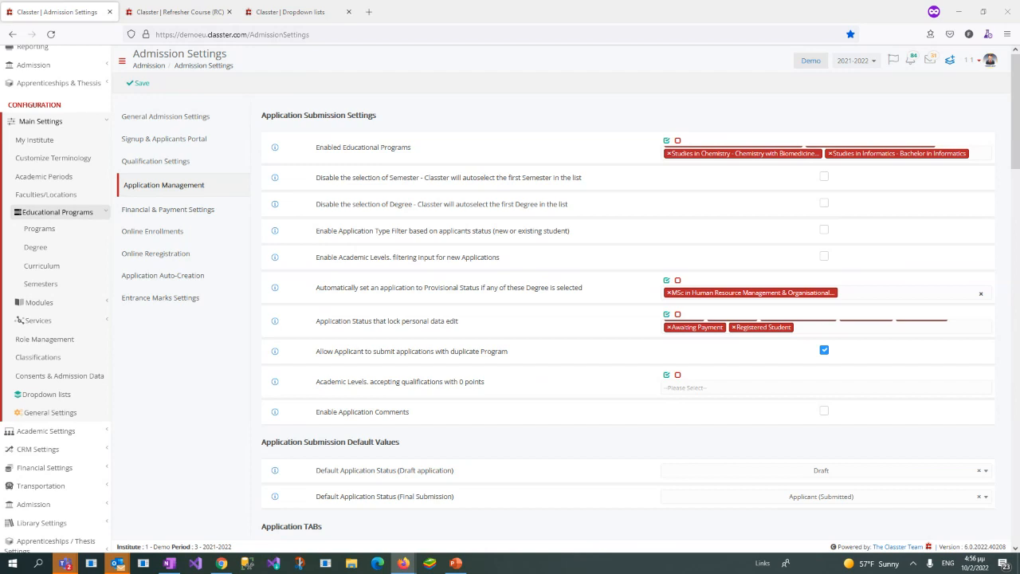
middle_click(201, 12)
middle_click(201, 12)
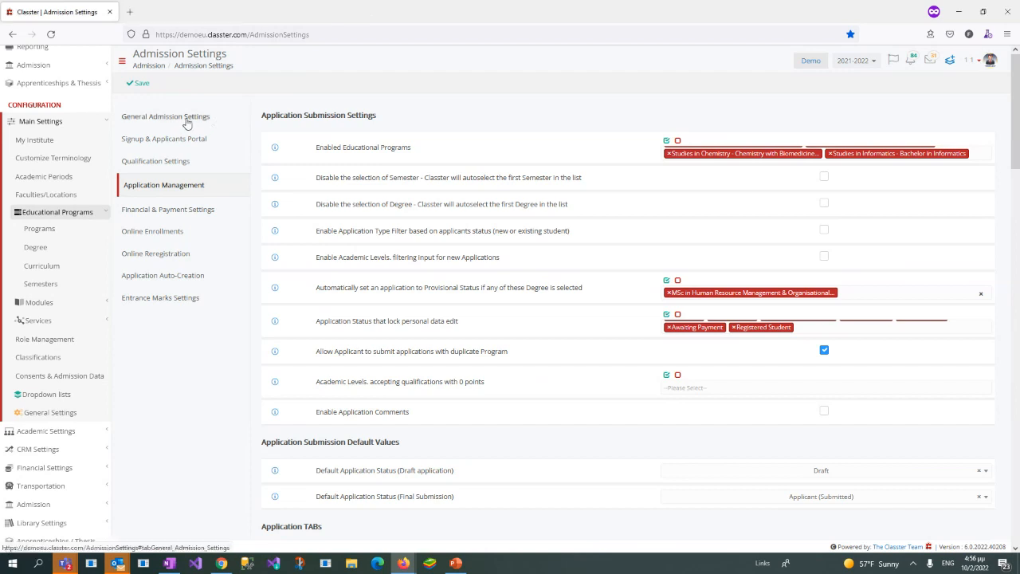
left_click(187, 121)
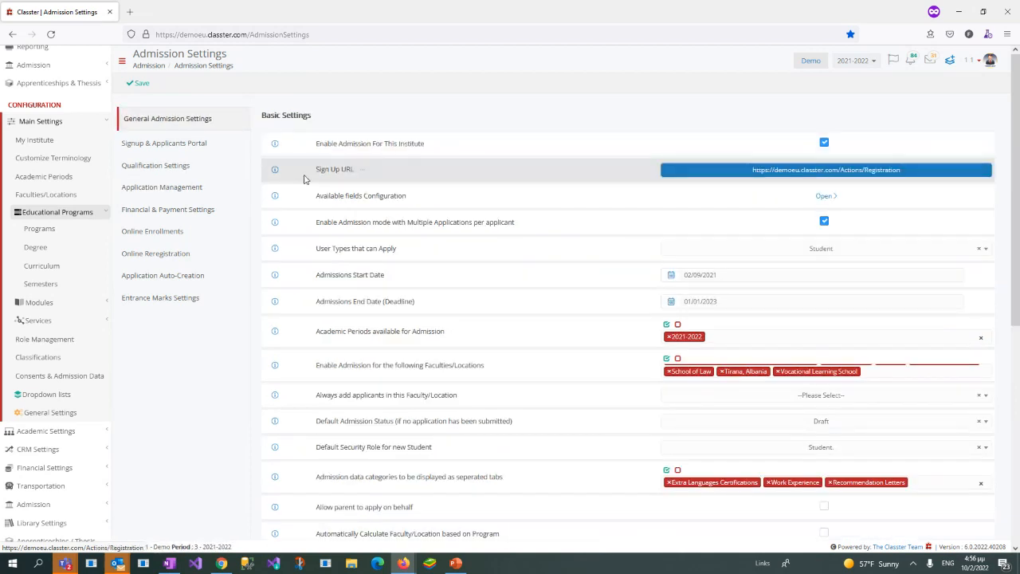
Step: Open the Sign Up URL in a separate browser window and proceed to the sign-up form for Demo College - 1 EU
right_click(829, 175)
left_click(851, 269)
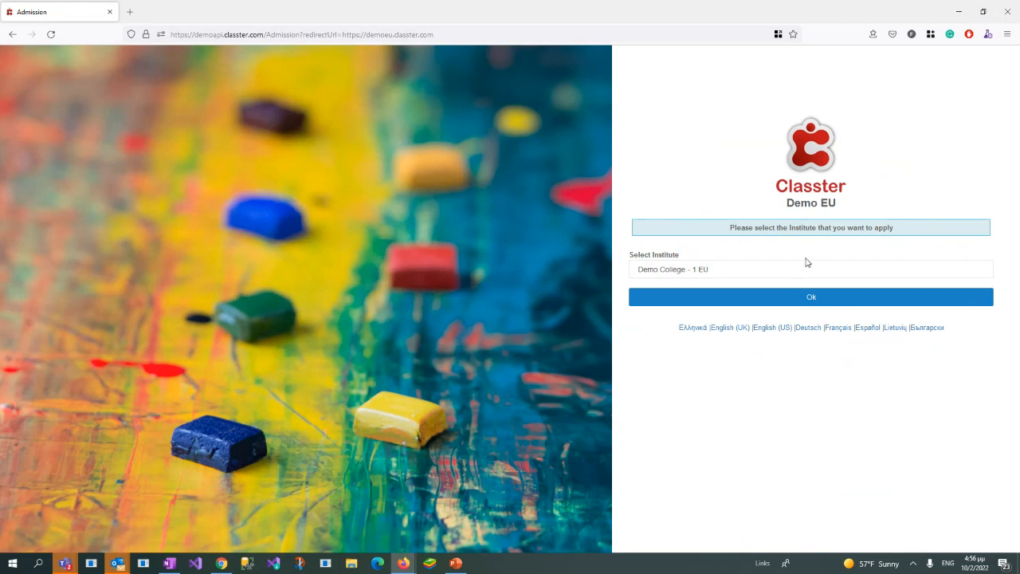
left_click(825, 271)
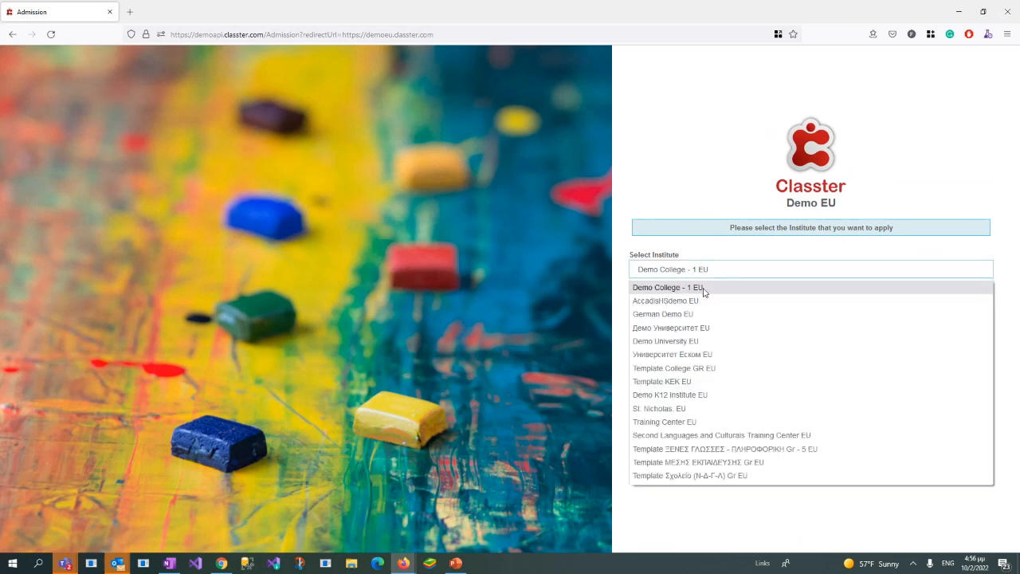
left_click(705, 289)
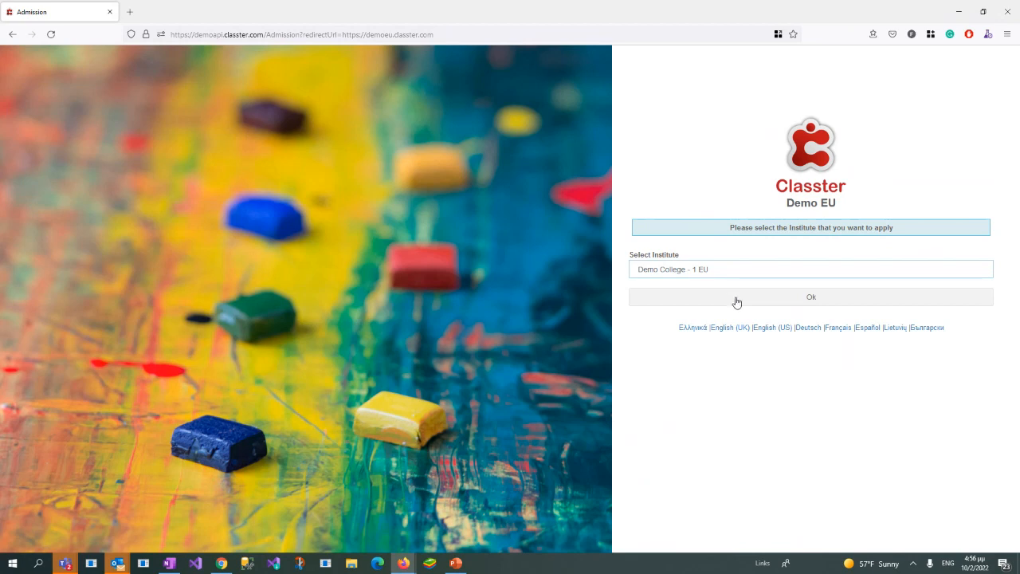
left_click(737, 299)
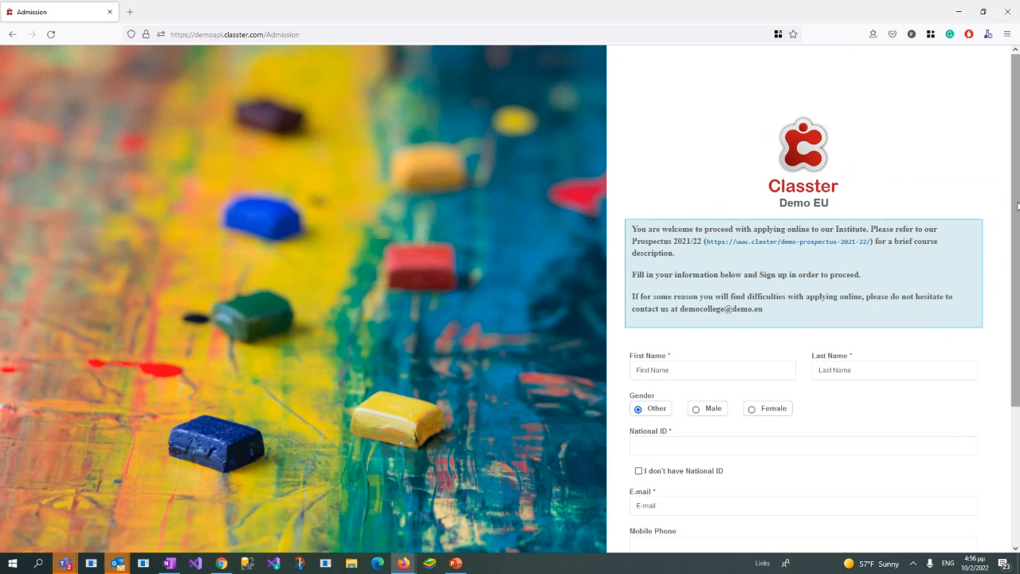
Step: Examine the welcome and instructions text above the applicant sign-up form
mouse_move(1016, 204)
left_mouse_down()
mouse_move(1018, 391)
mouse_move(1019, 233)
mouse_move(1009, 203)
left_mouse_up()
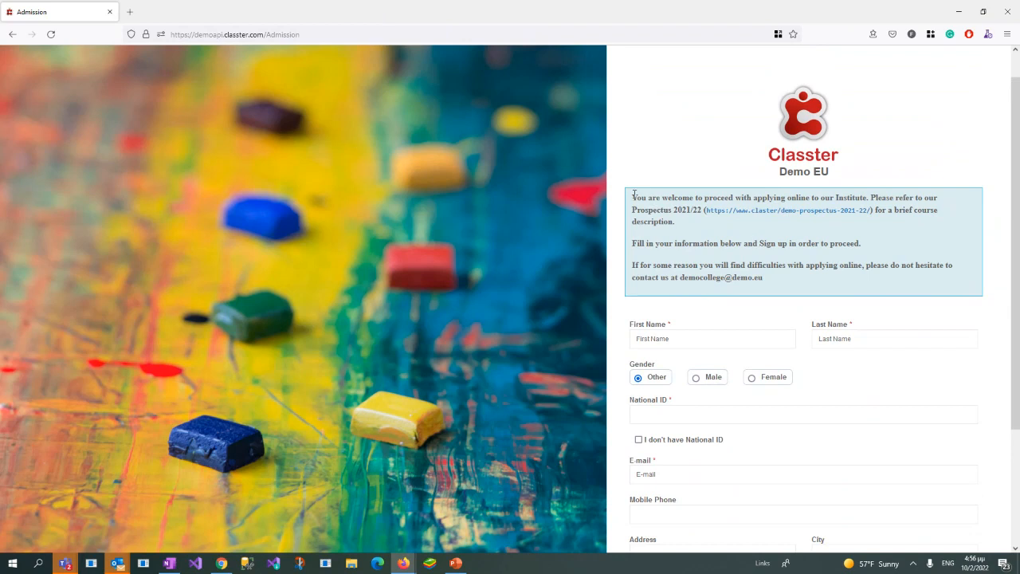
left_click_drag(634, 193, 767, 279)
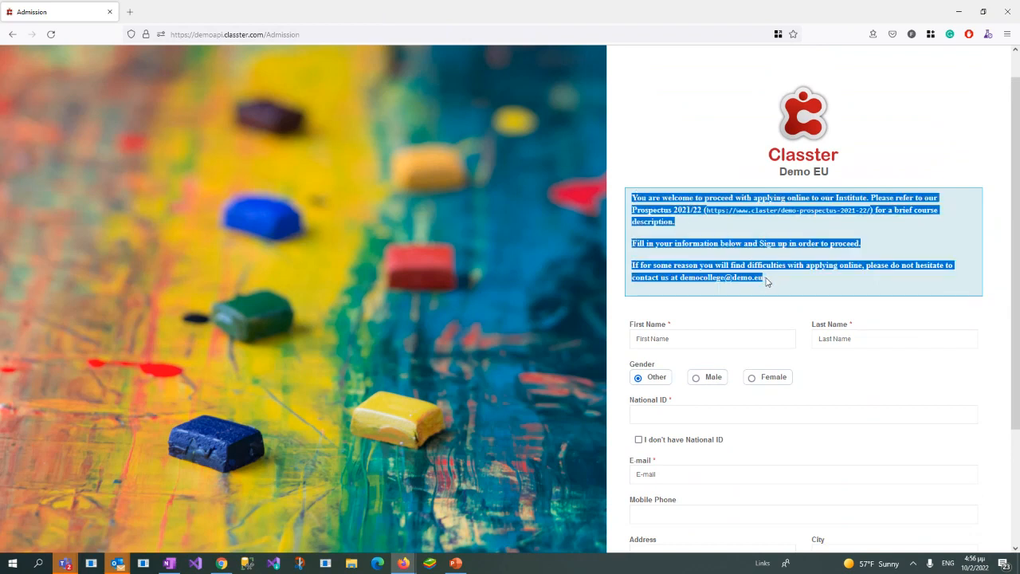
left_click(770, 282)
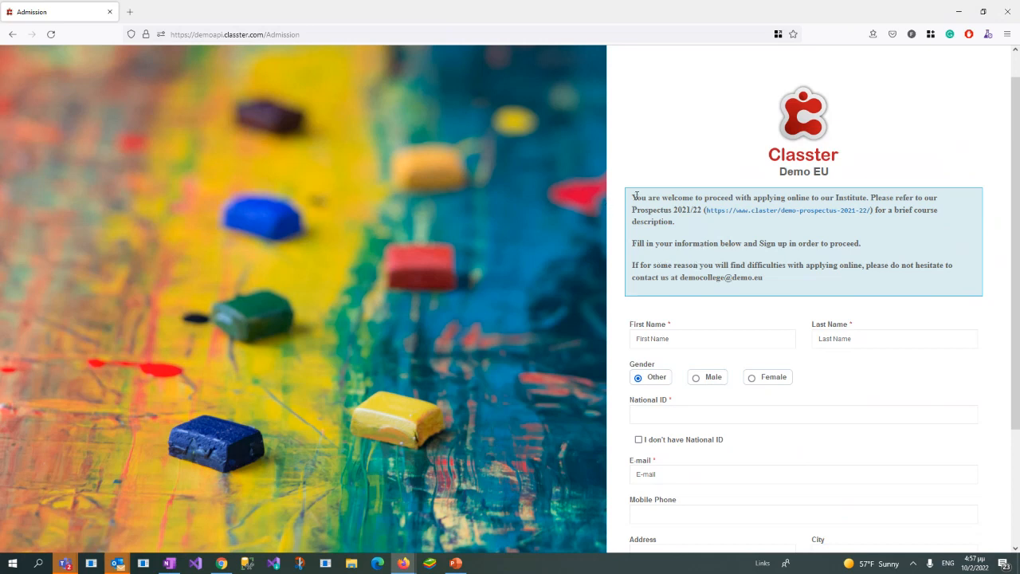
Step: Review the sign-up form's instructions and its applicant fields, including First Name, Gender and the required E-mail
left_click_drag(636, 196, 770, 282)
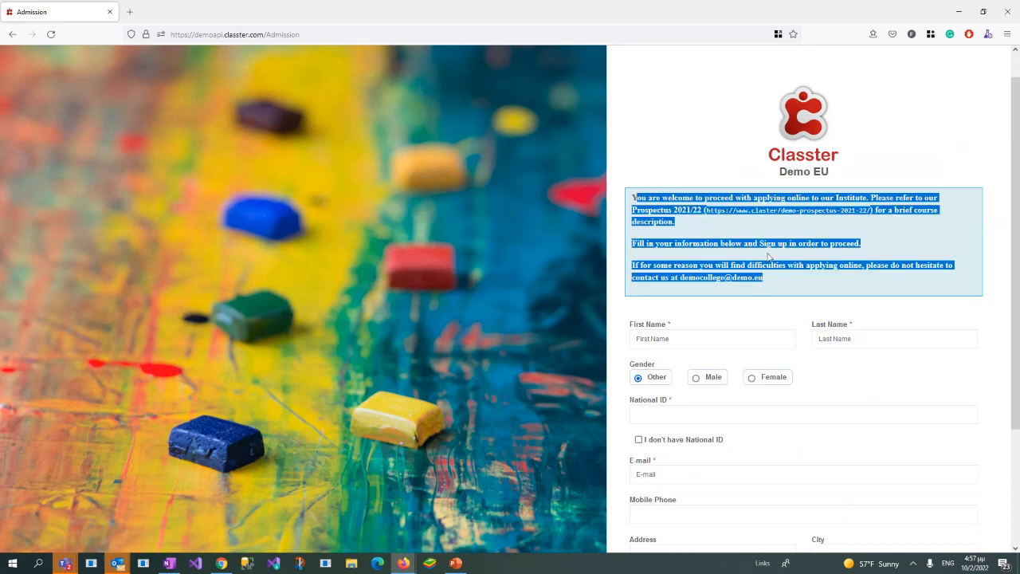
left_click(778, 288)
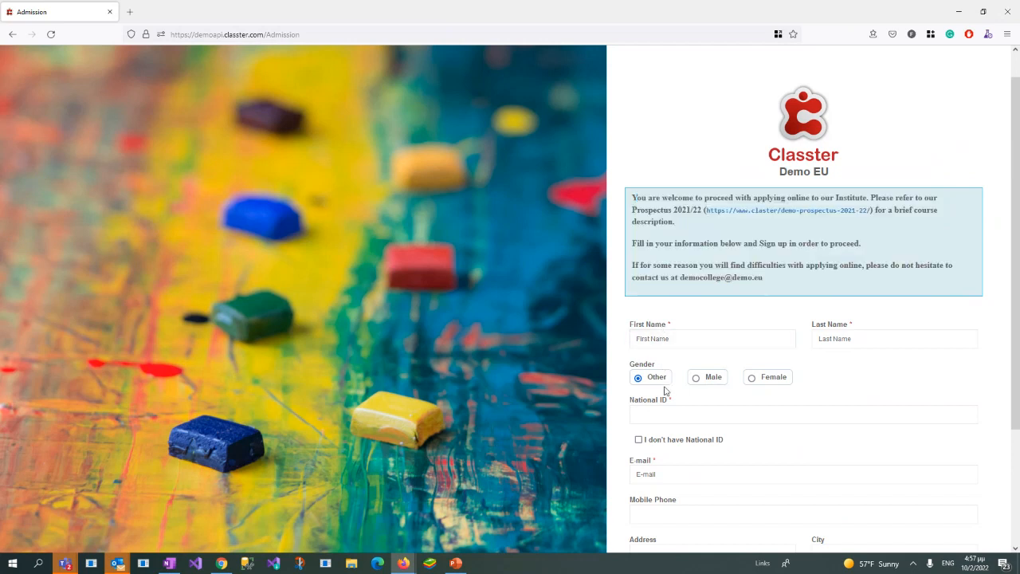
scroll(654, 374, "down", 2)
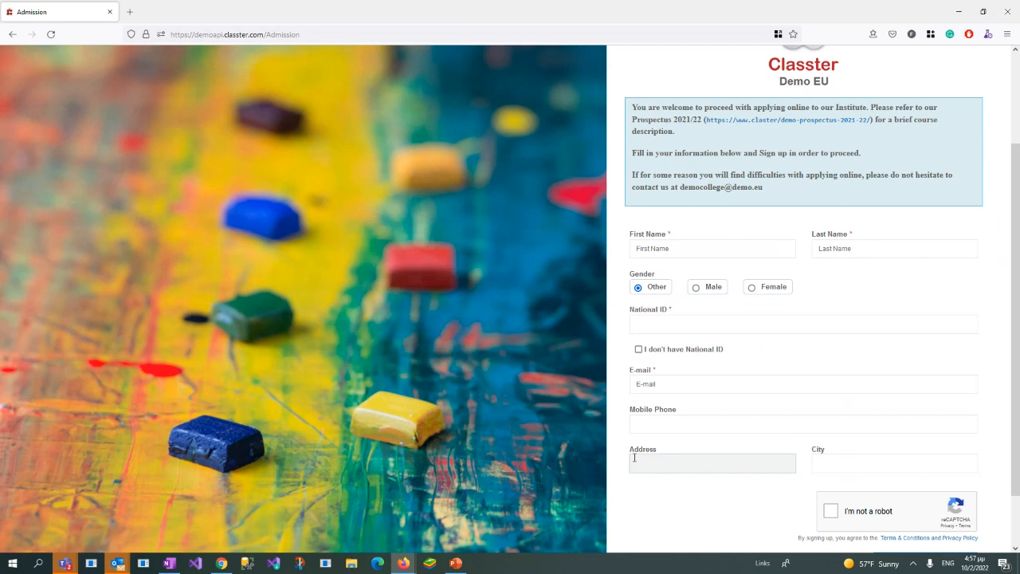
left_click_drag(633, 235, 615, 295)
left_click(633, 275)
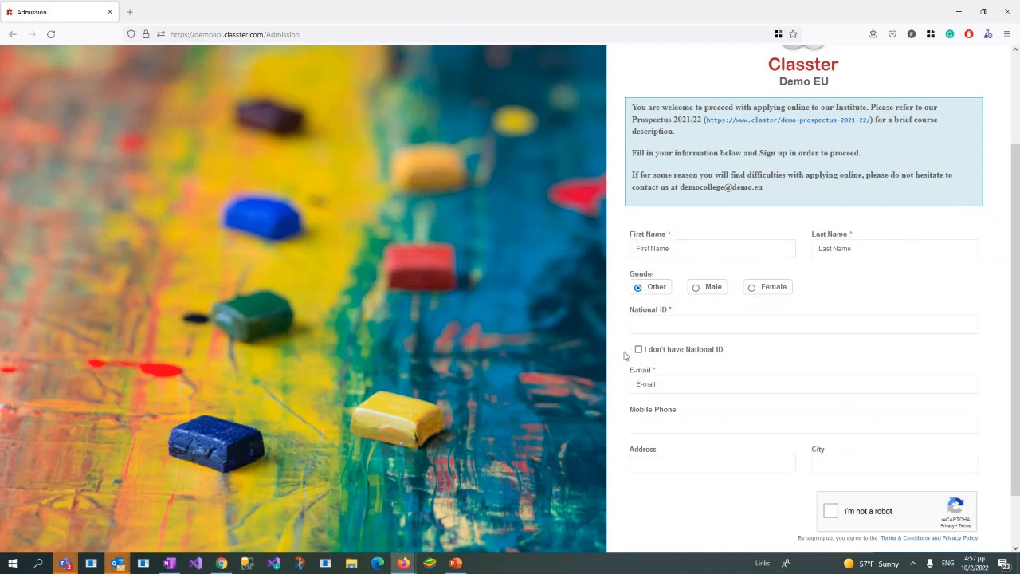
left_click_drag(629, 369, 660, 371)
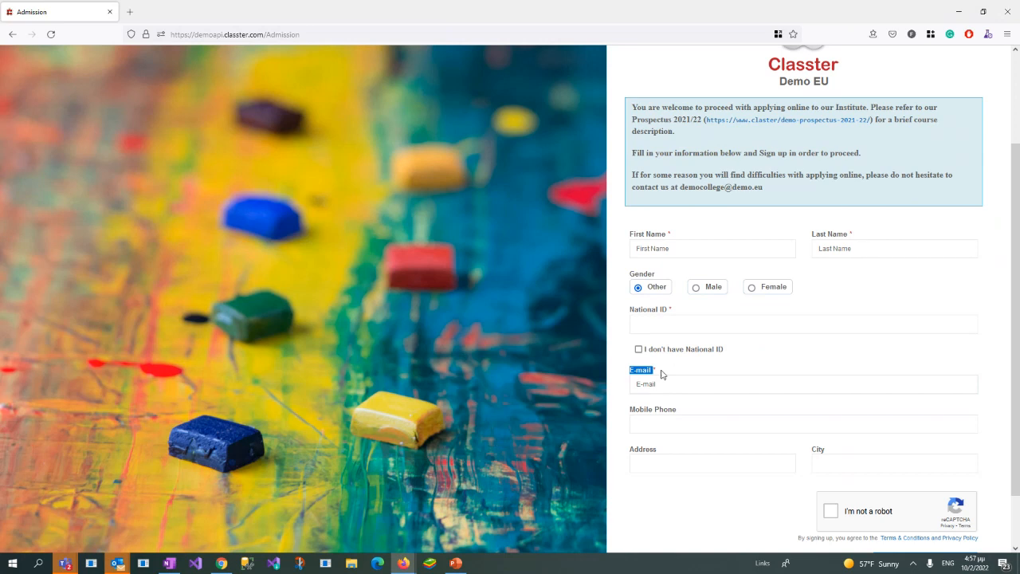
left_click(661, 321)
Step: Inspect the National ID field, briefly enabling "I don't have National ID" to view the Passport Number alternative
left_click_drag(629, 309, 675, 311)
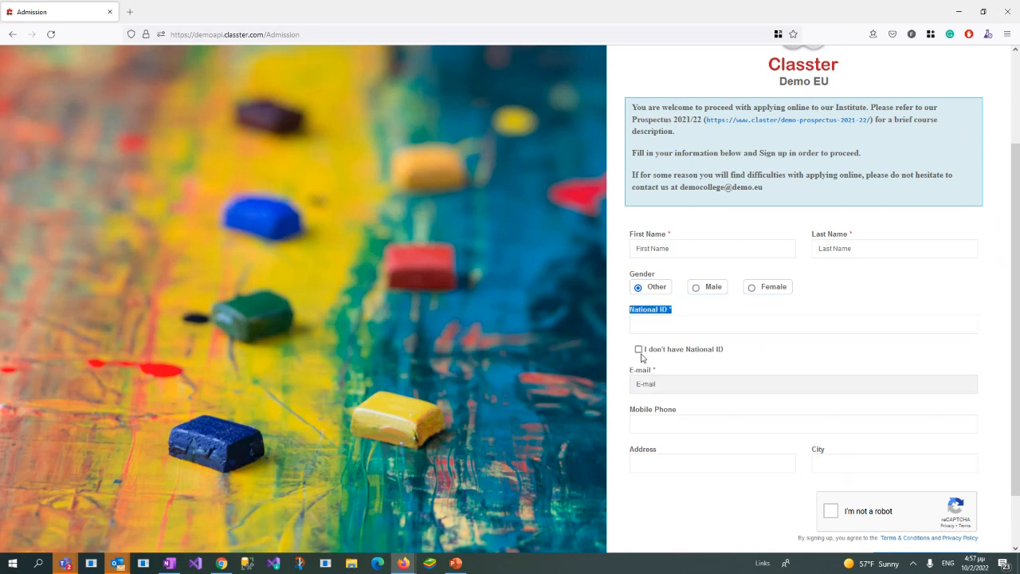
left_click(644, 355)
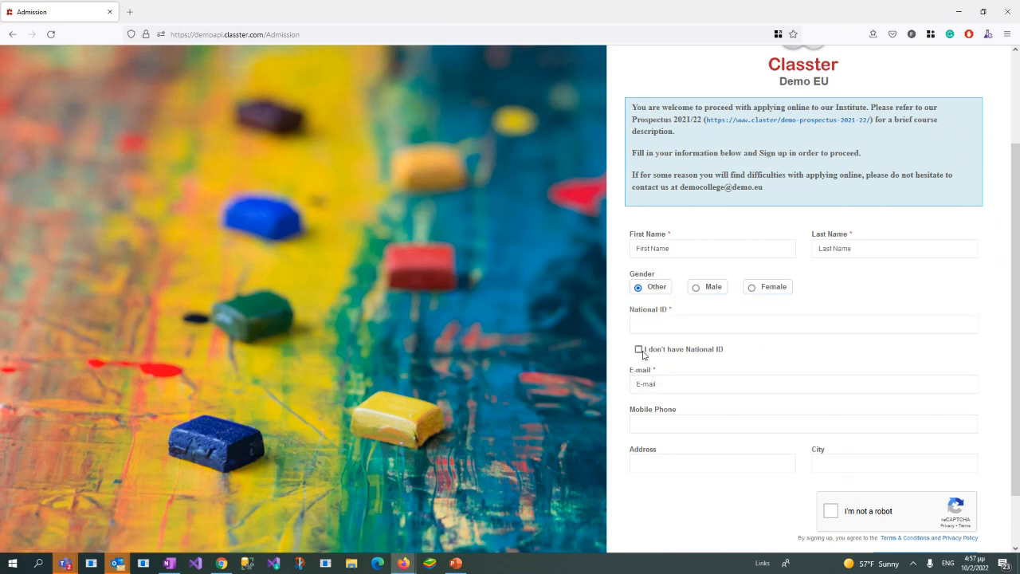
left_click(640, 351)
left_click_drag(630, 310, 693, 314)
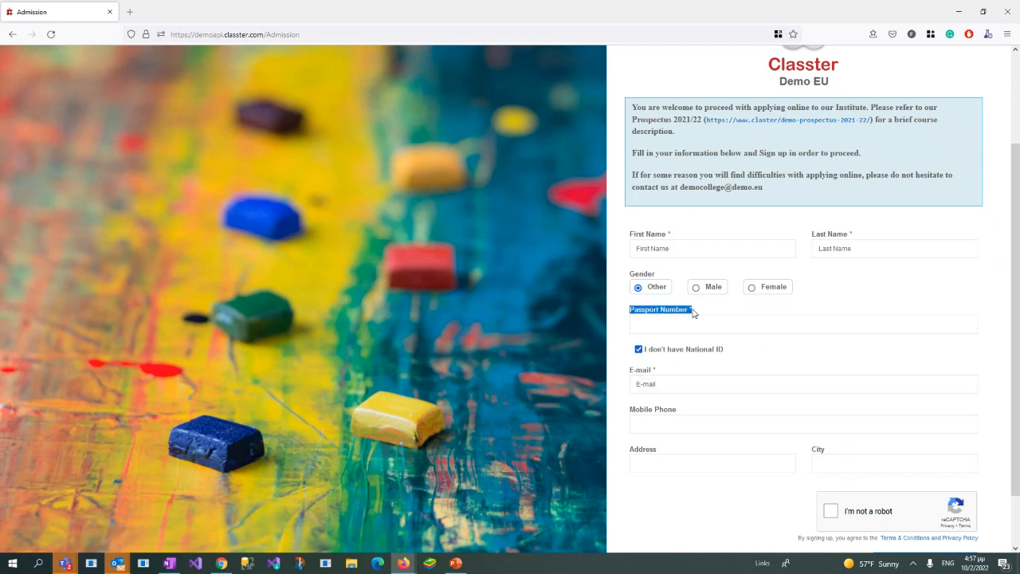
left_click(639, 351)
Step: Open the Signup & Applicants Portal settings and compare the required identification document setting with the sign-up form's National ID field
key("alt+Tab")
left_click(142, 142)
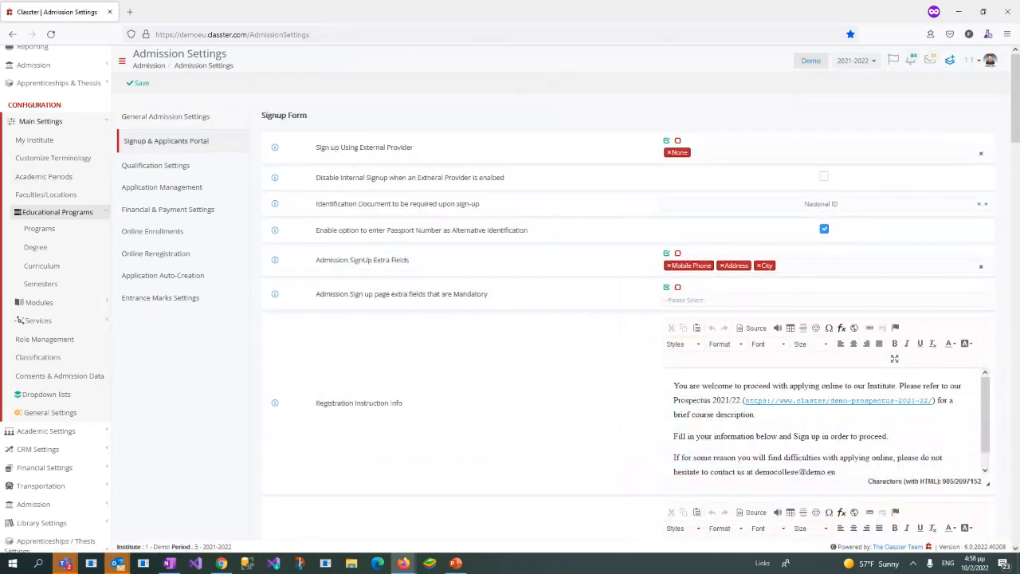
key("alt+Tab")
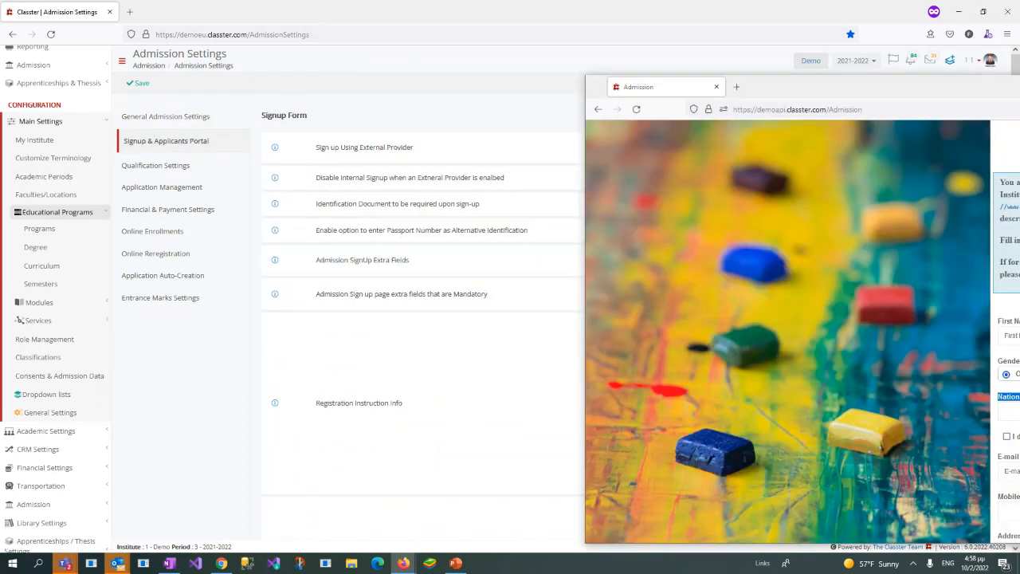
scroll(746, 388, "down", 1)
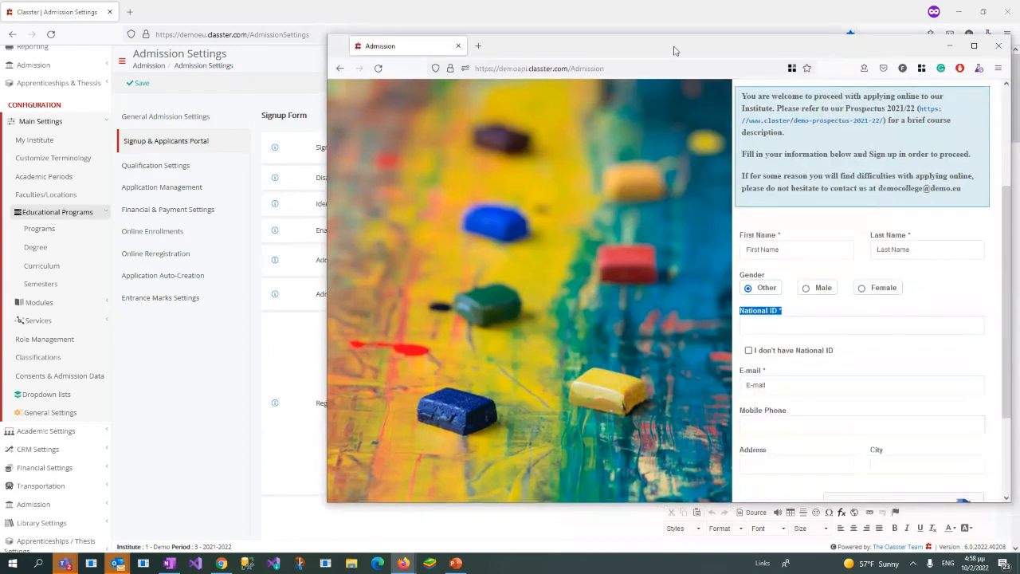
left_click(744, 314)
left_click_drag(744, 314, 804, 314)
left_click_drag(740, 44, 1019, 46)
left_click_drag(316, 203, 495, 215)
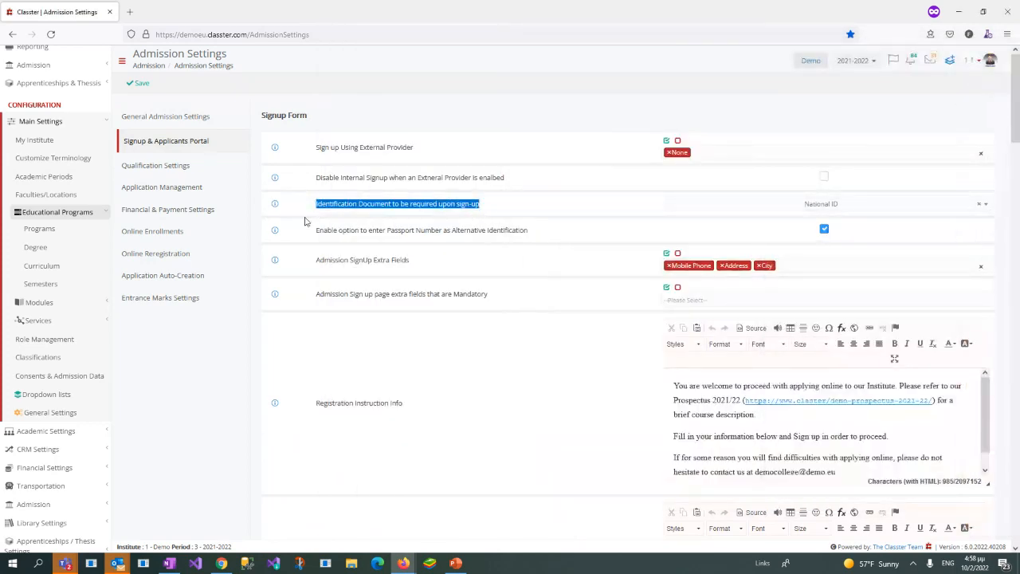
Step: Compare the passport alternative setting with the form's "I don't have National ID" option and examine the Admission SignUp Extra Fields setting
left_click_drag(316, 230, 523, 240)
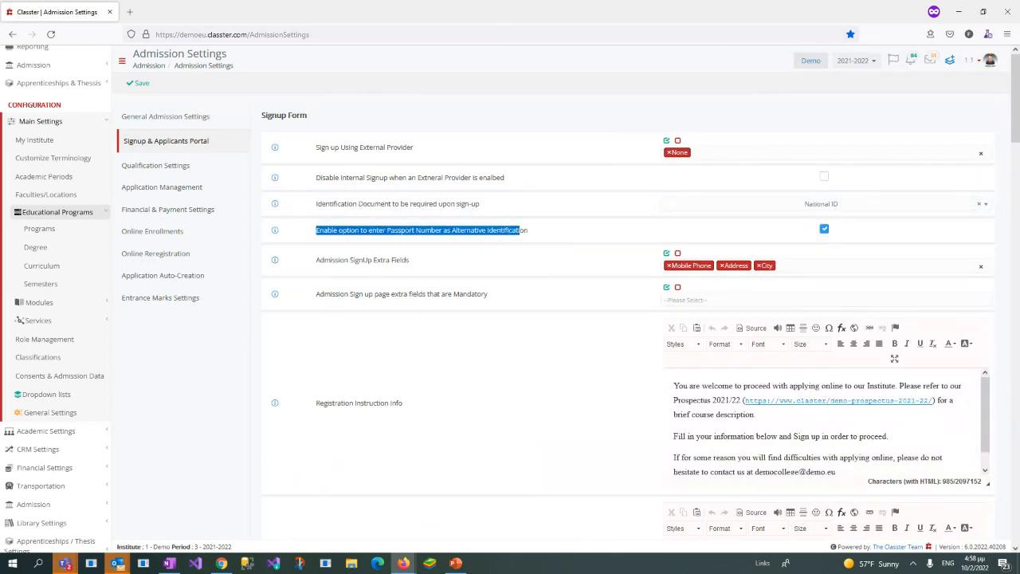
left_click_drag(1019, 70, 358, 34)
left_click_drag(741, 338, 813, 338)
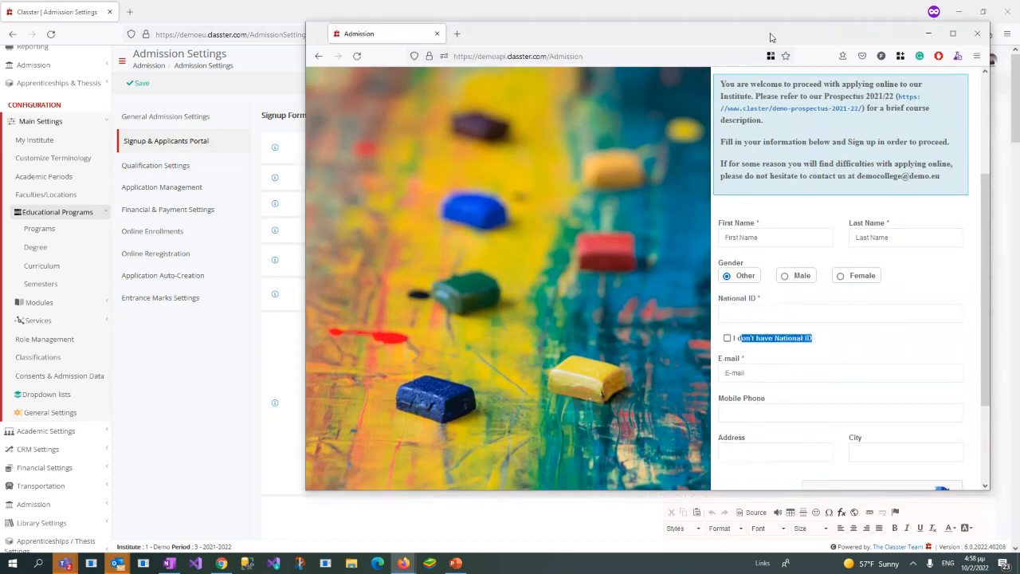
left_click_drag(771, 37, 1019, 58)
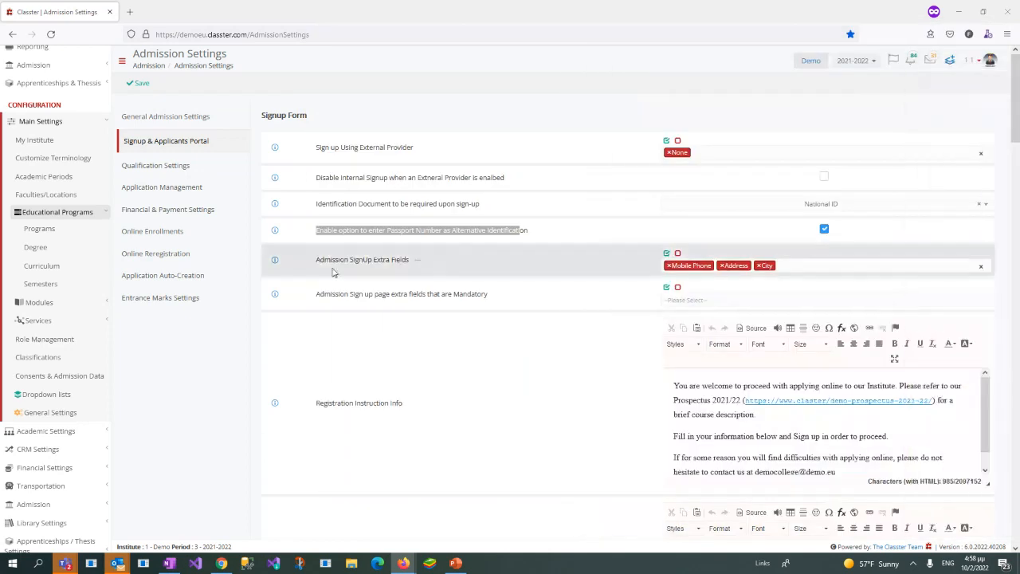
left_click_drag(321, 259, 412, 269)
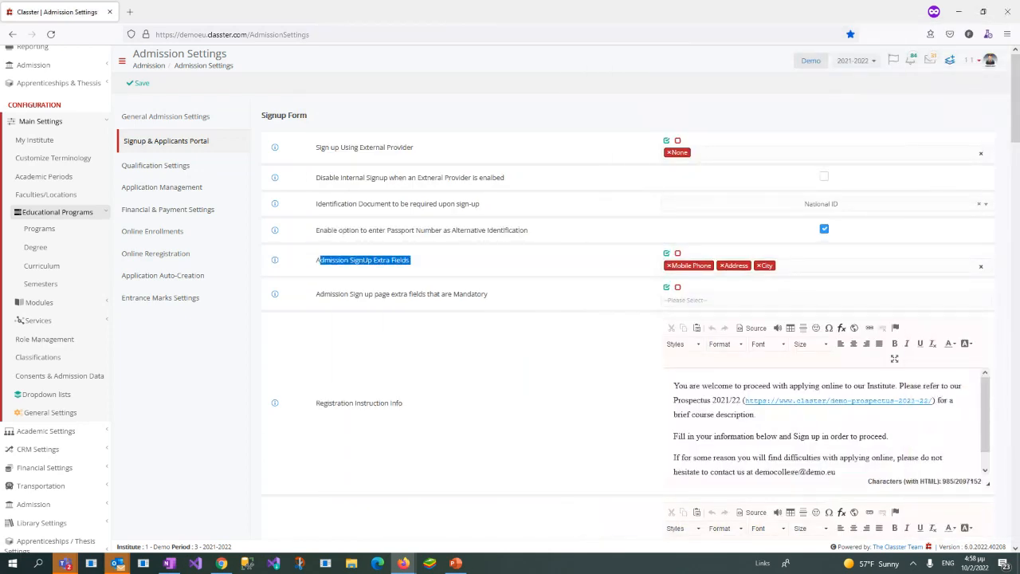
Step: Compare the sign-up form's welcome text with the Registration Instruction Info text in the Signup & Applicants Portal settings
left_click_drag(1019, 61, 639, 66)
scroll(667, 169, "up", 1)
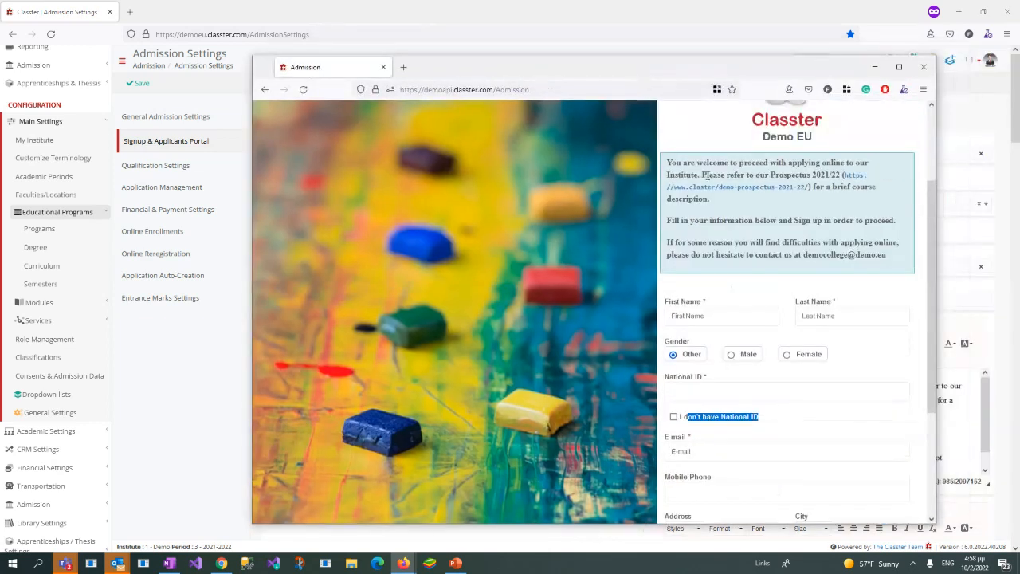
left_click(669, 161)
left_click_drag(668, 162, 909, 264)
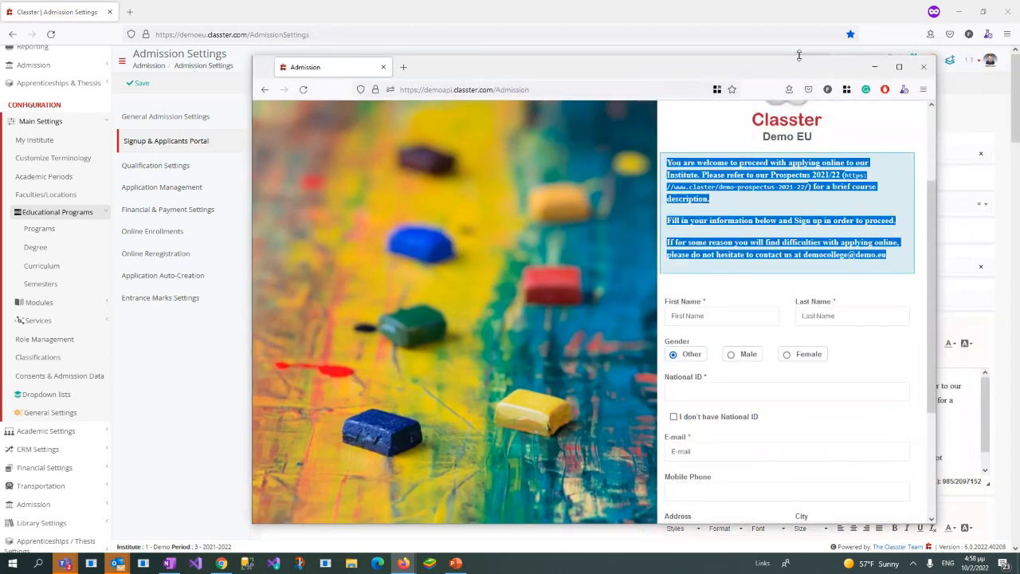
left_click_drag(801, 63, 1019, 96)
left_click_drag(316, 407, 415, 407)
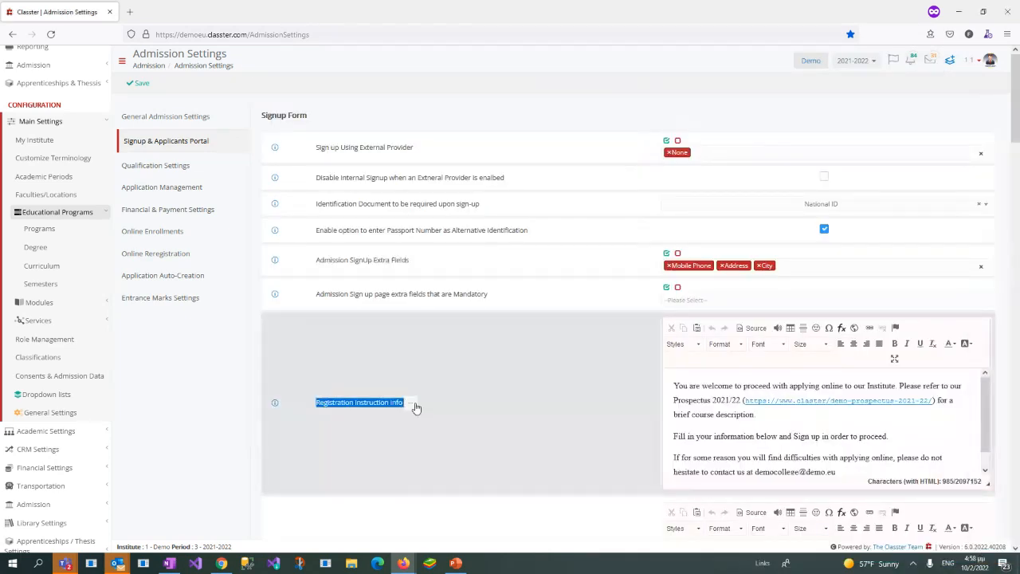
left_click(691, 386)
scroll(690, 379, "down", 1)
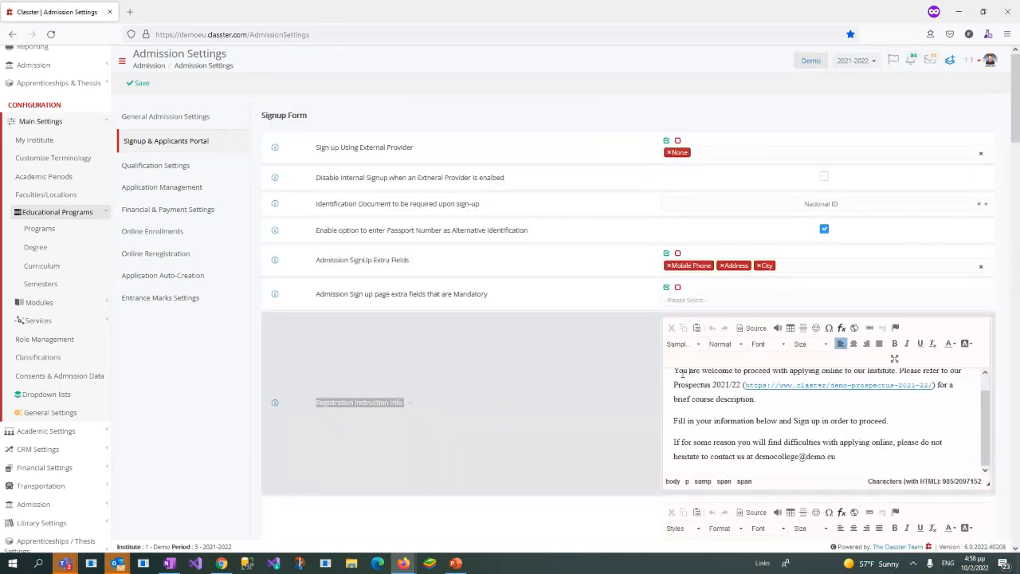
left_click_drag(683, 371, 915, 445)
left_click(915, 445)
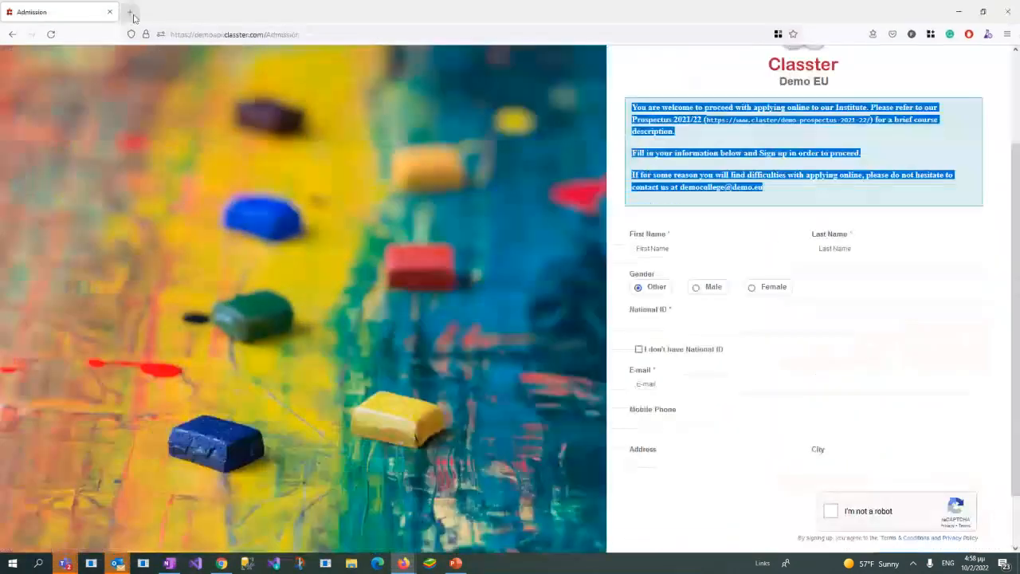
Step: Search the web for "temp mail", open the temp-mail.org site and copy the temporary e-mail address it provides
left_click(131, 11)
type("emp mail")
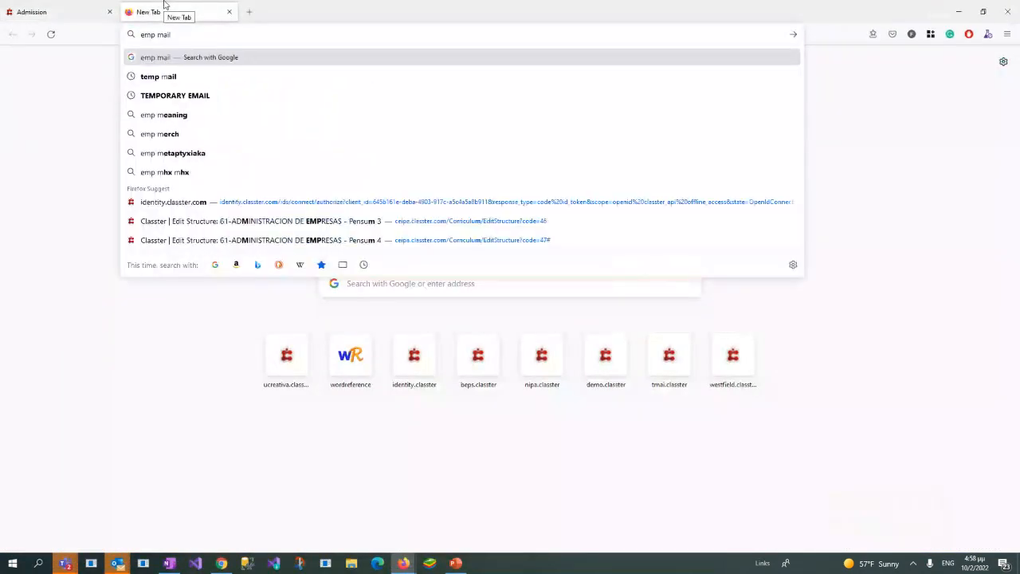
key("Return")
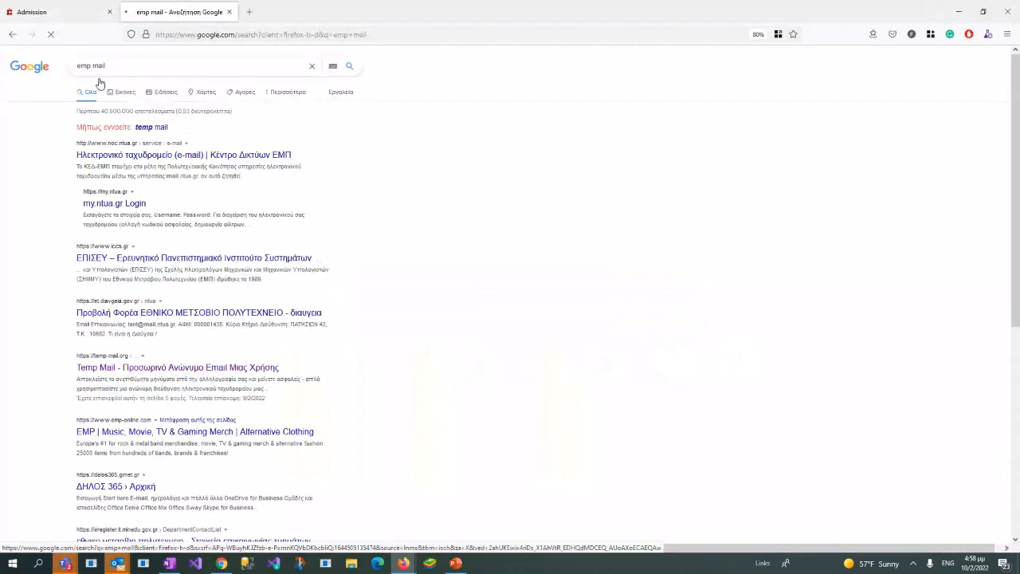
left_click(145, 127)
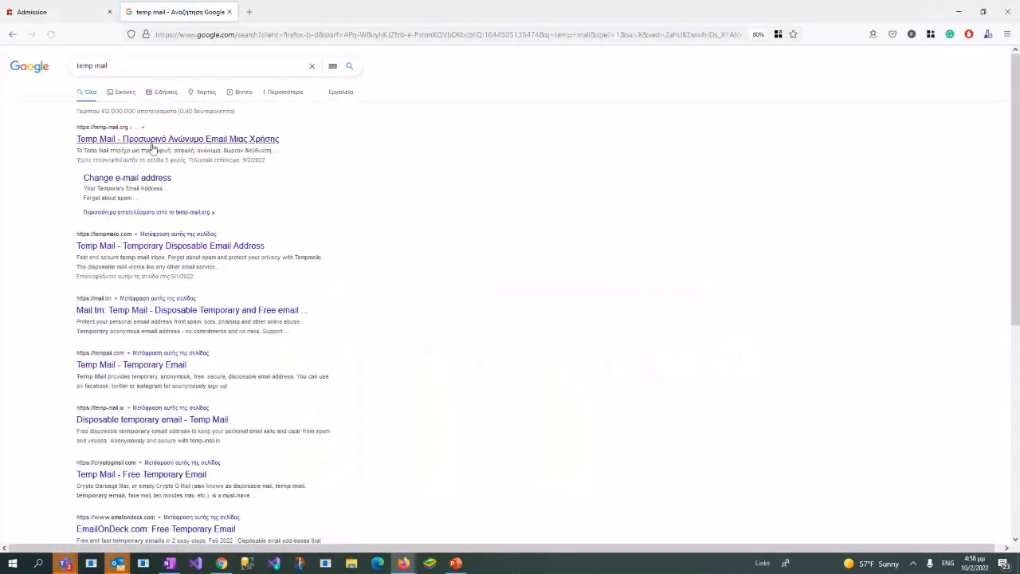
left_click(152, 141)
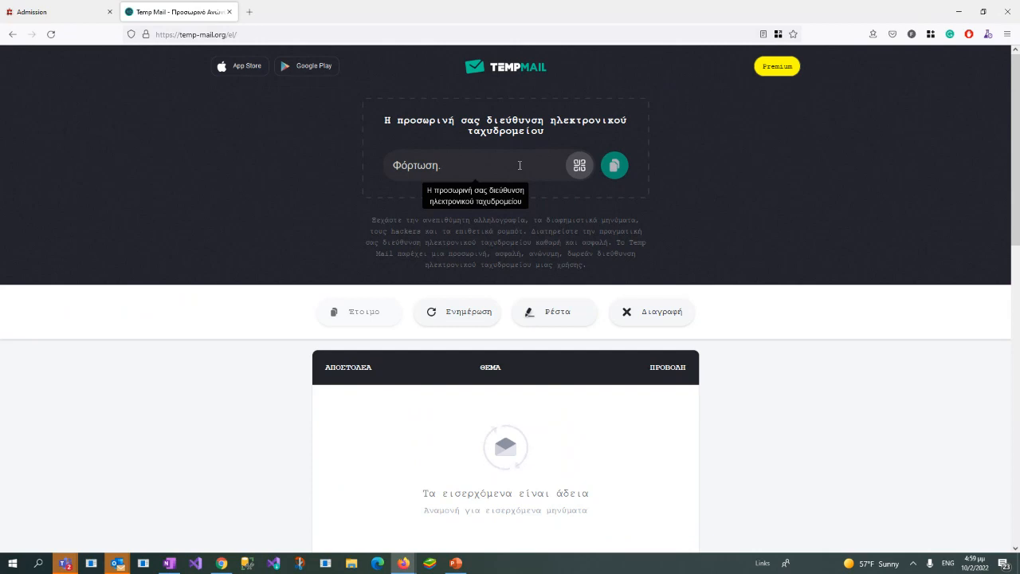
left_click(520, 166)
key("ctrl+c")
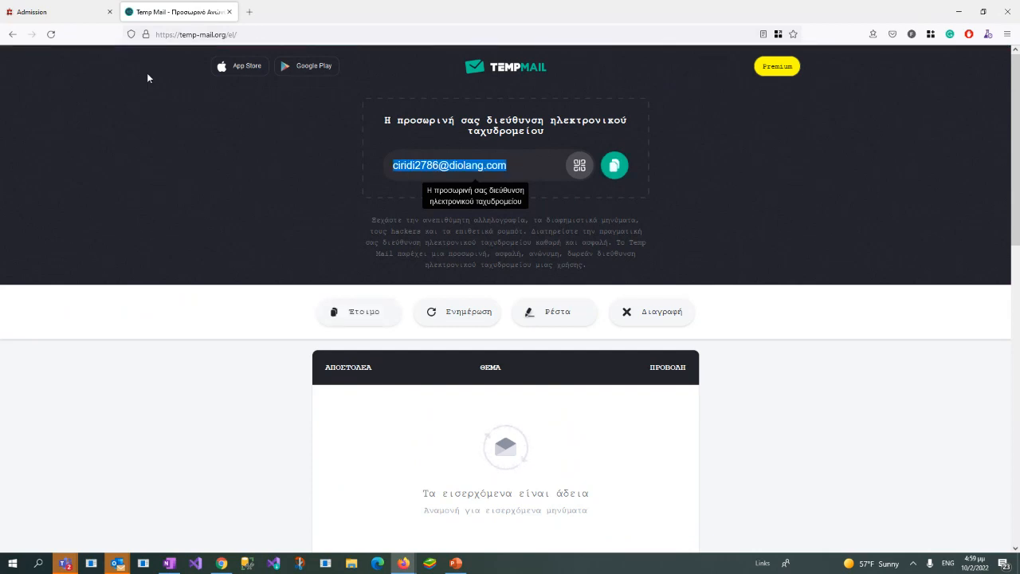
Step: Fill in the applicant's first name, last name and National ID on the sign-up form, with gender set to Female
left_click(94, 14)
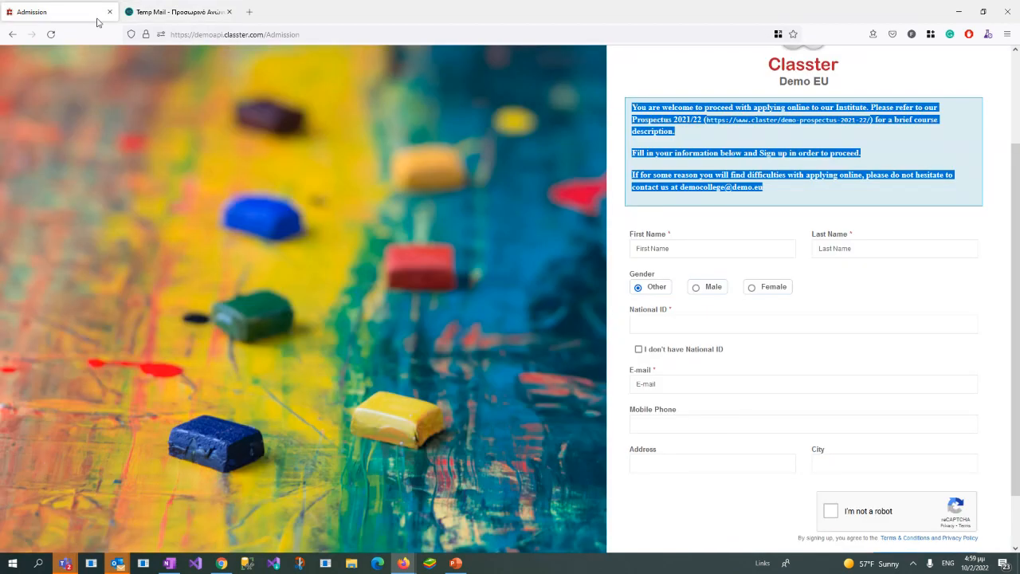
left_click(743, 240)
key("Tab")
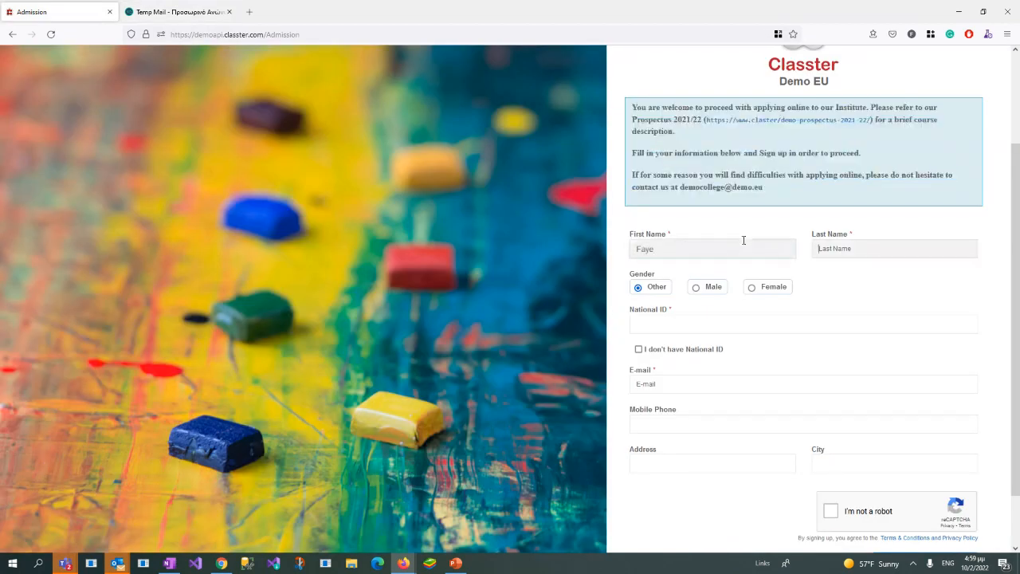
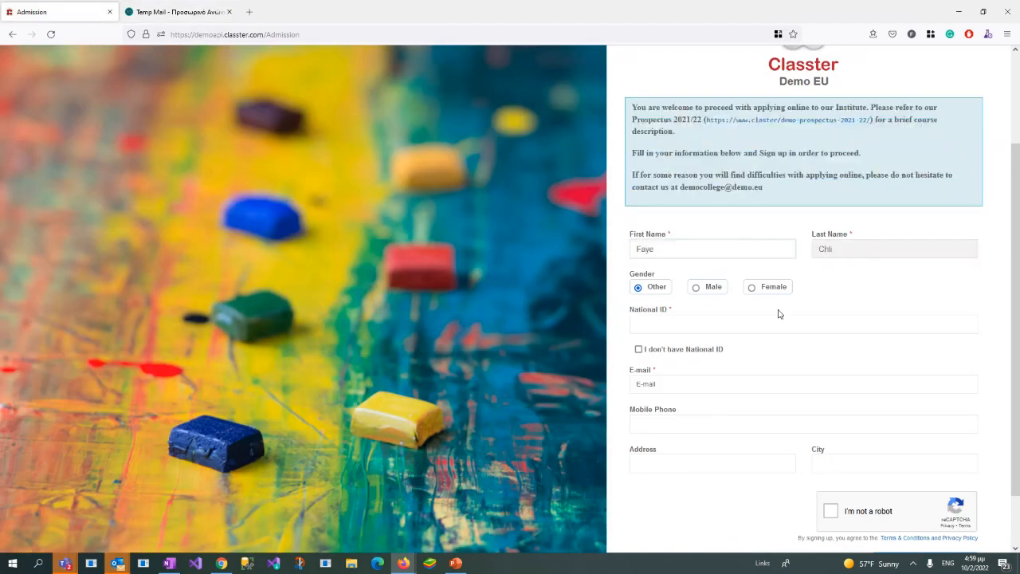
left_click(754, 289)
left_click(753, 319)
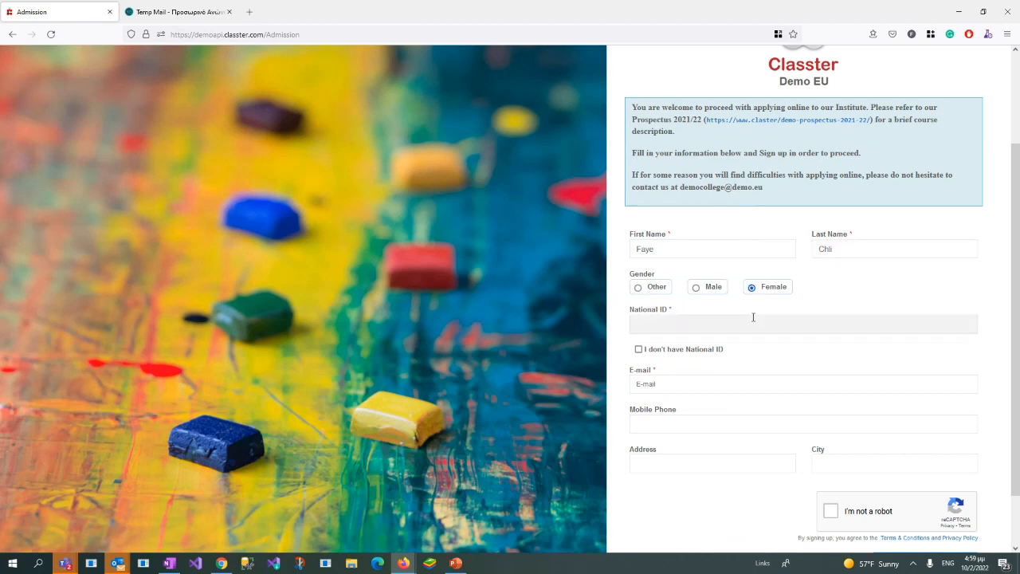
Step: Paste the temporary e-mail address into the E-mail field and enter the applicant's mobile phone number
left_click(738, 380)
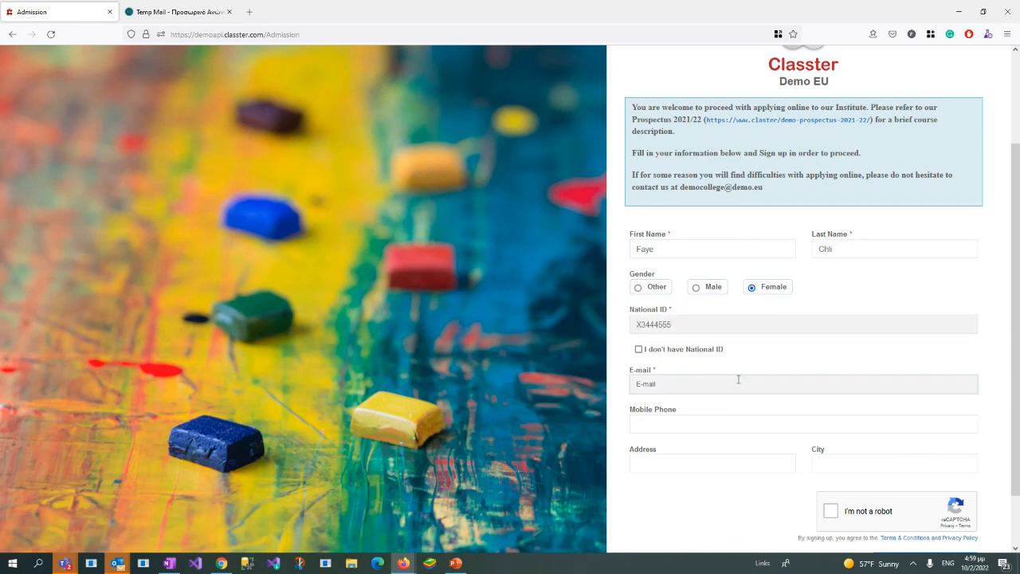
key("ctrl+v")
left_click(748, 423)
type("124")
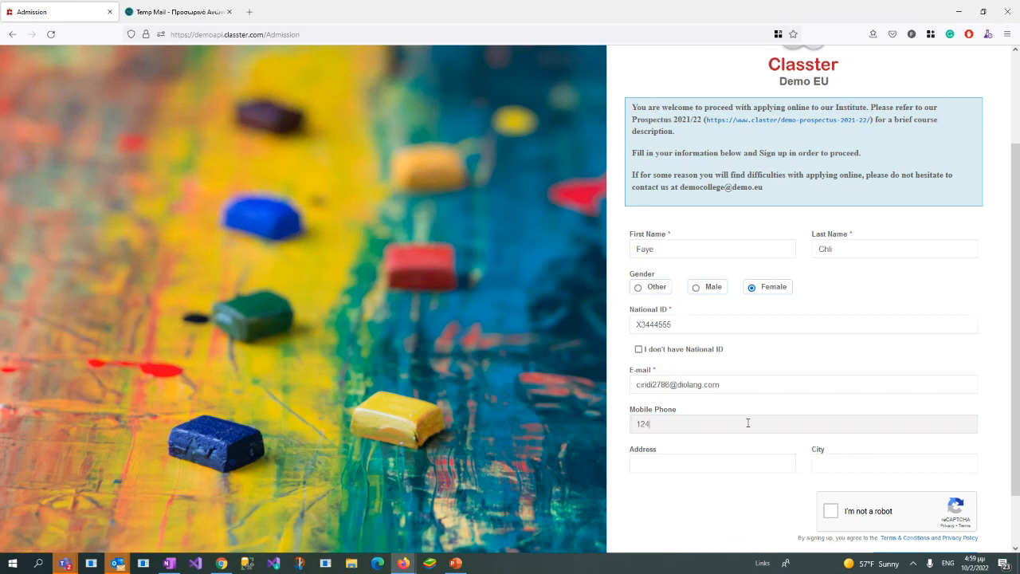
type("233543")
Step: Complete the "I'm not a robot" check and submit the applicant's sign-up form
left_click(832, 511)
scroll(865, 364, "down", 1)
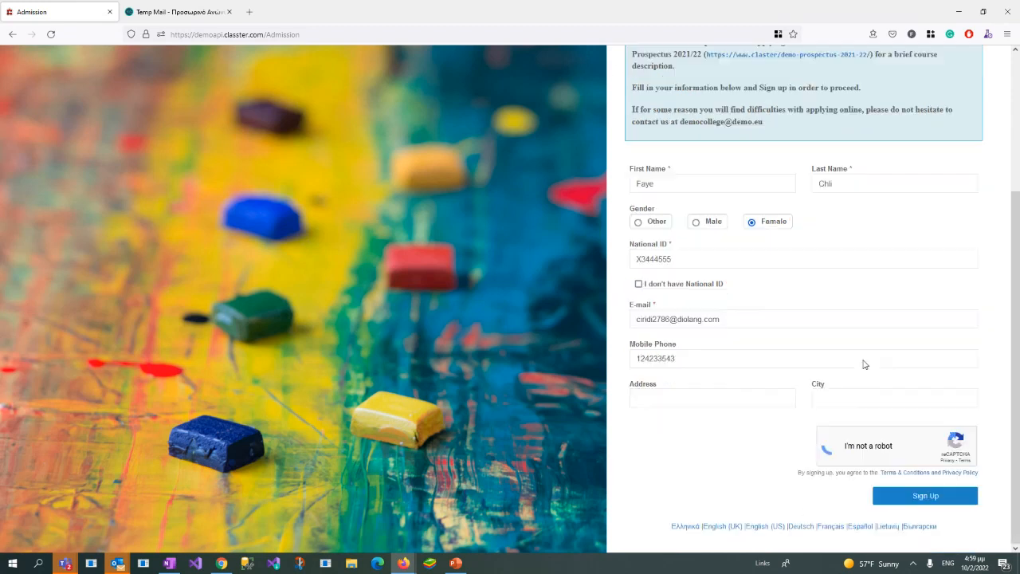
left_click(904, 501)
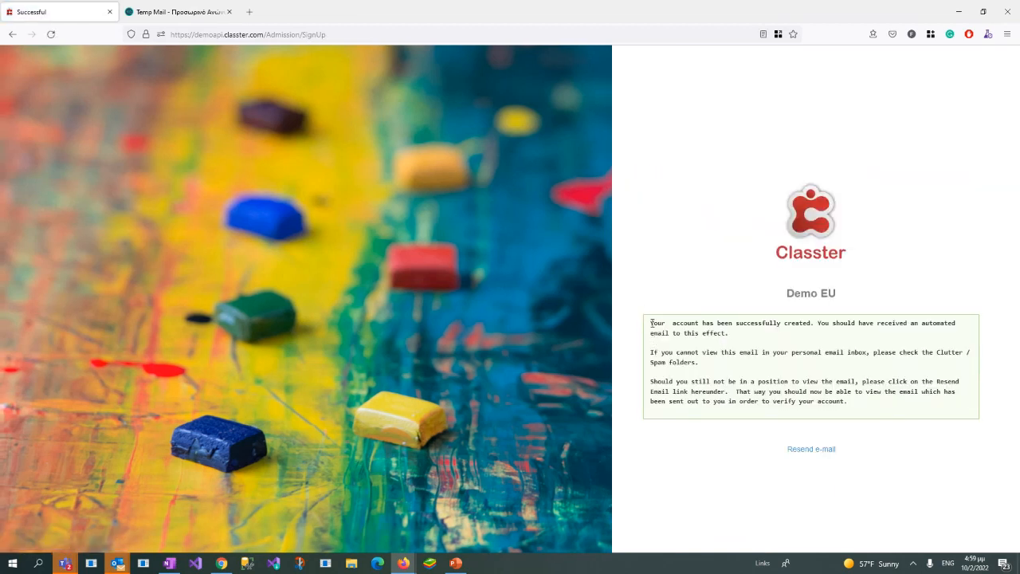
Step: Compare the sign-up confirmation text with the Admission Settings message displayed to applicants after a successful signup
left_click_drag(651, 322, 866, 404)
left_click(866, 403)
left_click_drag(492, 14, 707, 68)
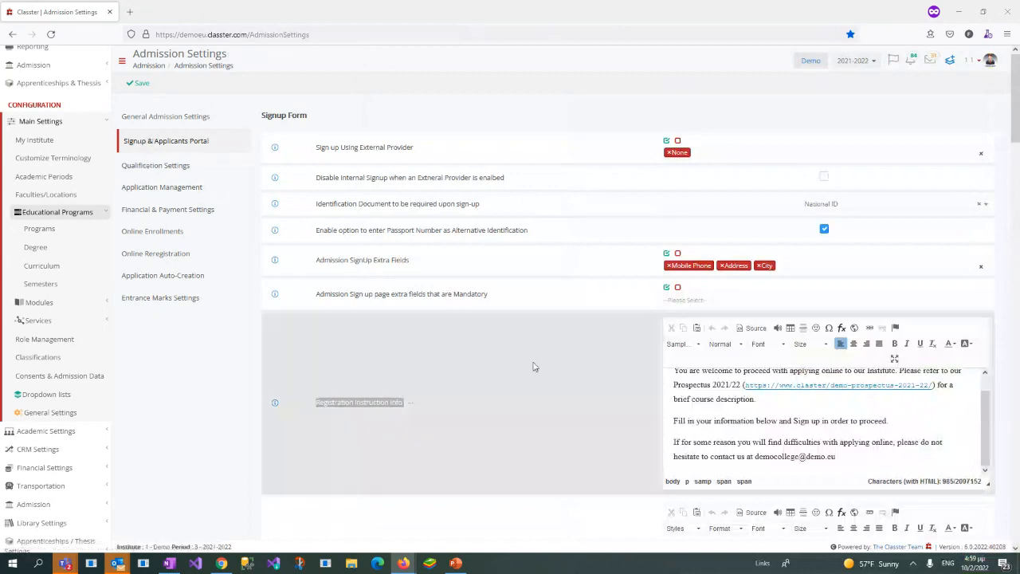
scroll(527, 383, "down", 2)
scroll(526, 382, "down", 3)
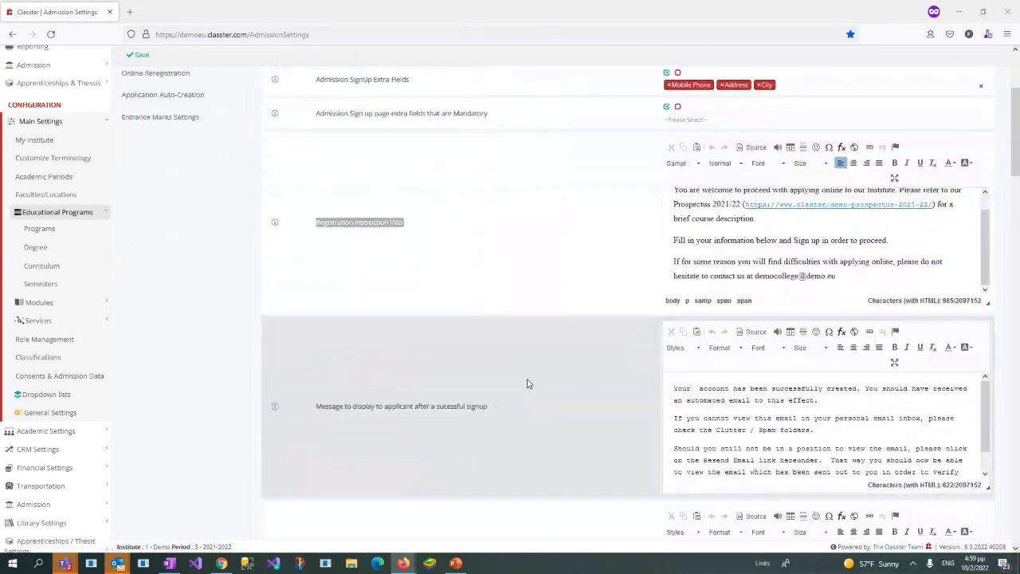
left_click(674, 298)
left_click_drag(675, 297, 960, 370)
left_click(360, 369)
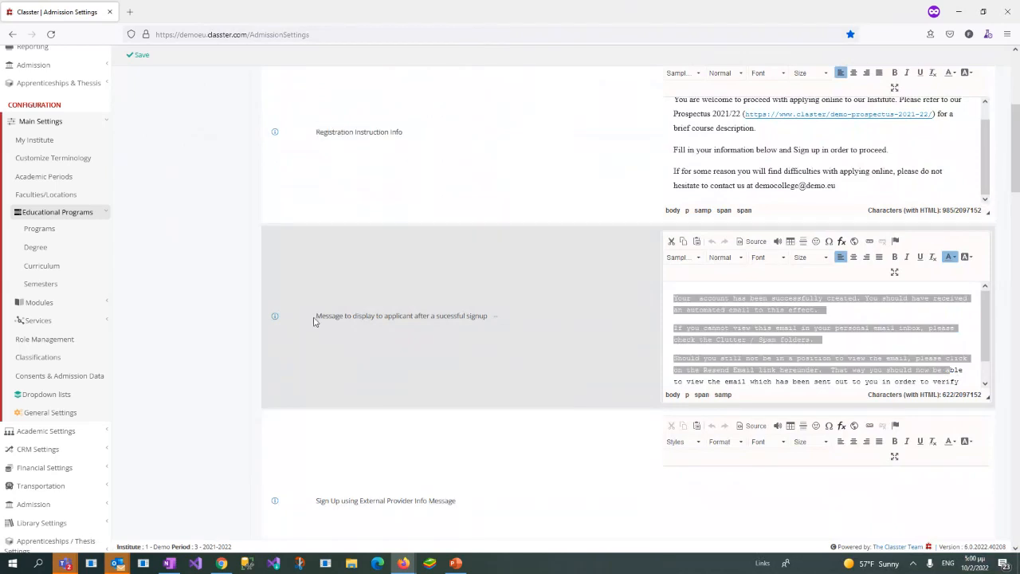
left_click_drag(316, 316, 490, 316)
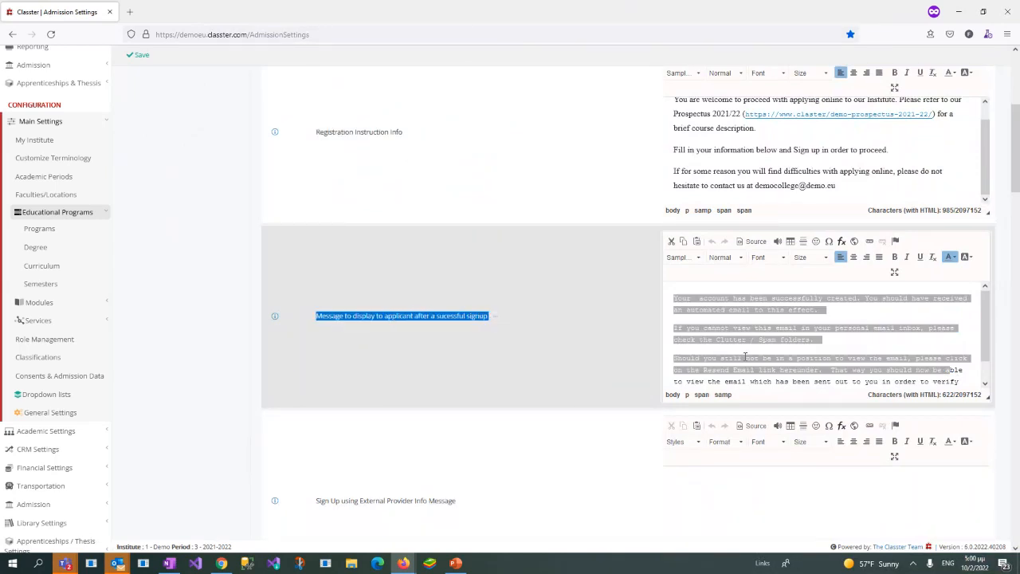
left_click(782, 340)
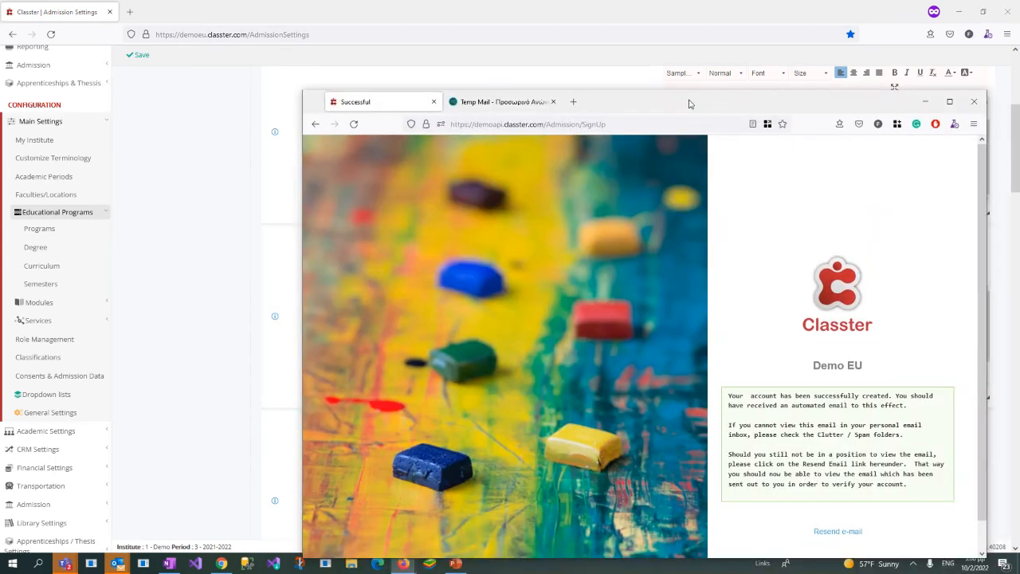
Step: Return to the temporary mailbox and open the "Welcome to Classter" e-mail to read its verification and login details
left_click_drag(690, 105, 678, 2)
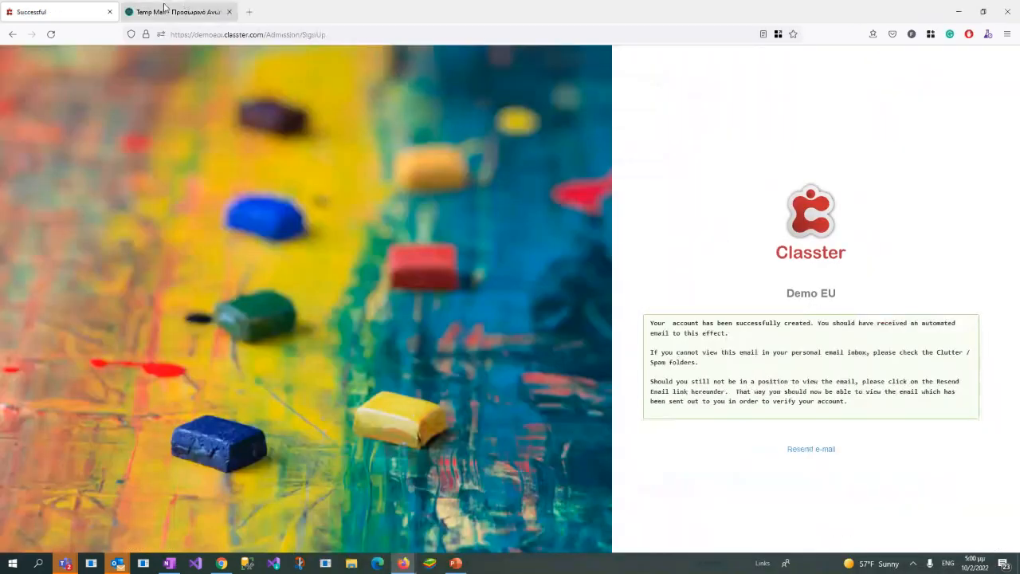
left_click(164, 11)
scroll(498, 377, "down", 2)
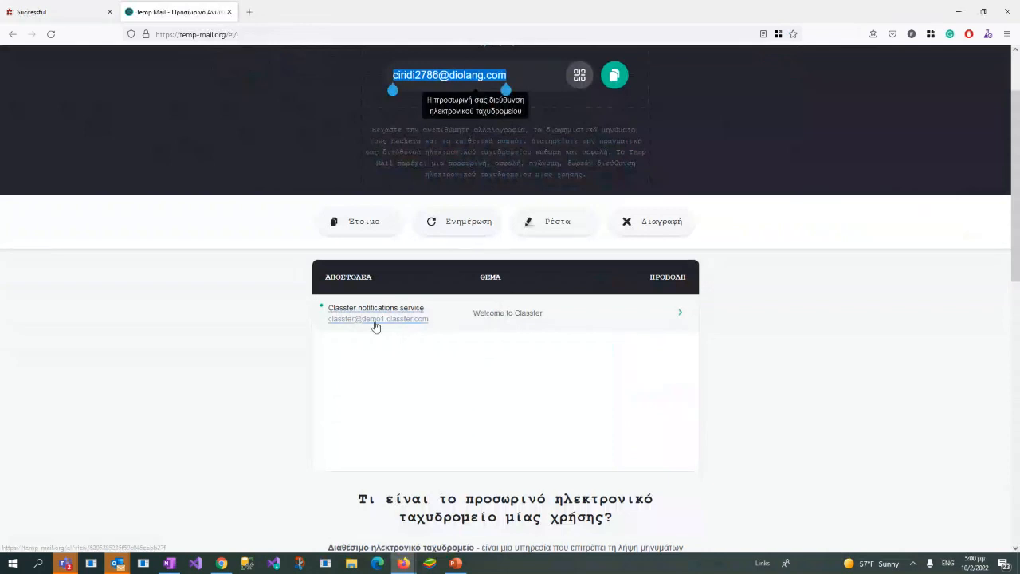
left_click(490, 319)
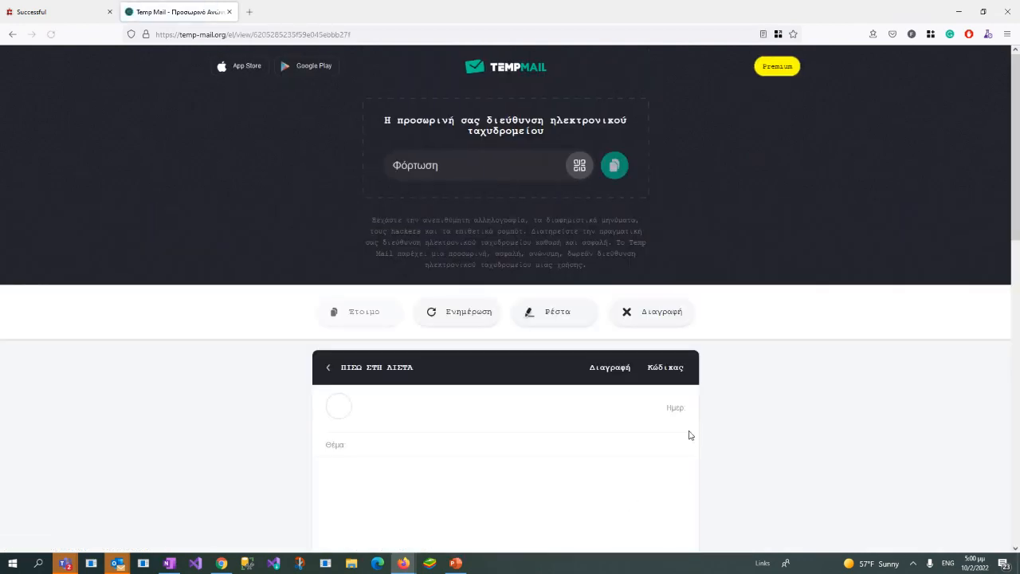
scroll(836, 353, "down", 5)
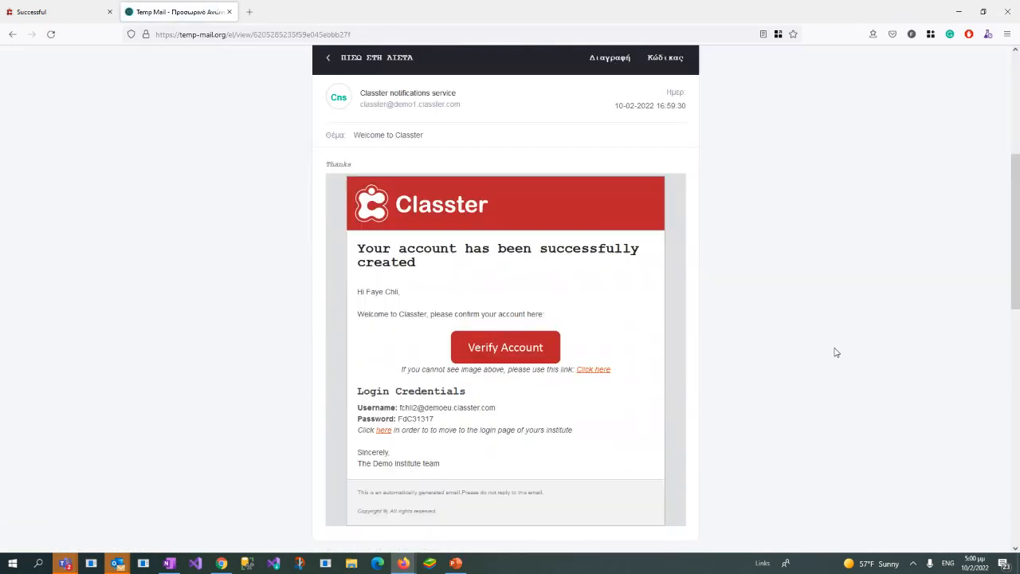
scroll(836, 353, "down", 1)
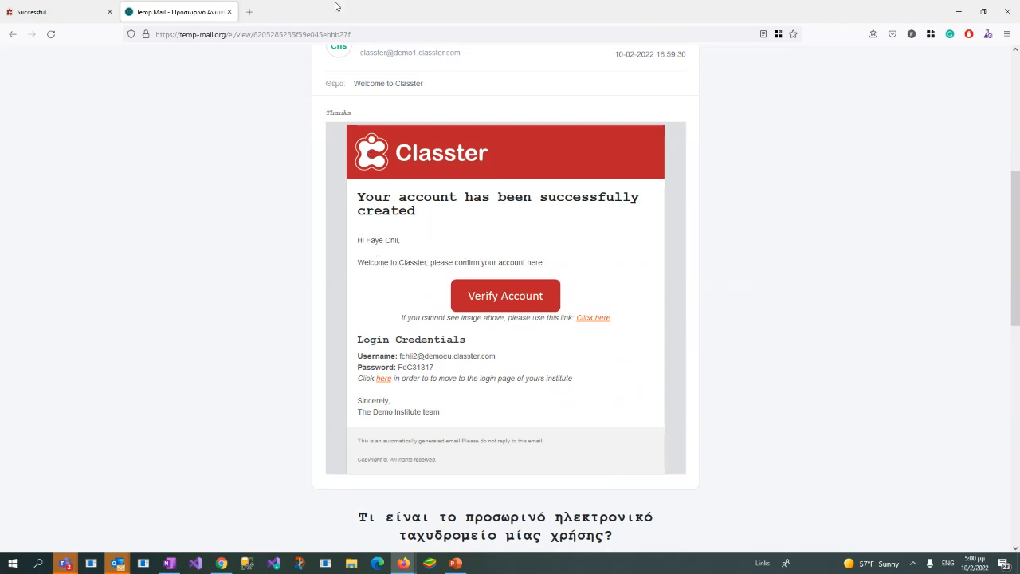
Step: Switch back to the Classter administration site and open Templates Editing from the Advanced Configurations
left_click_drag(344, 11, 1019, 84)
left_click(60, 414)
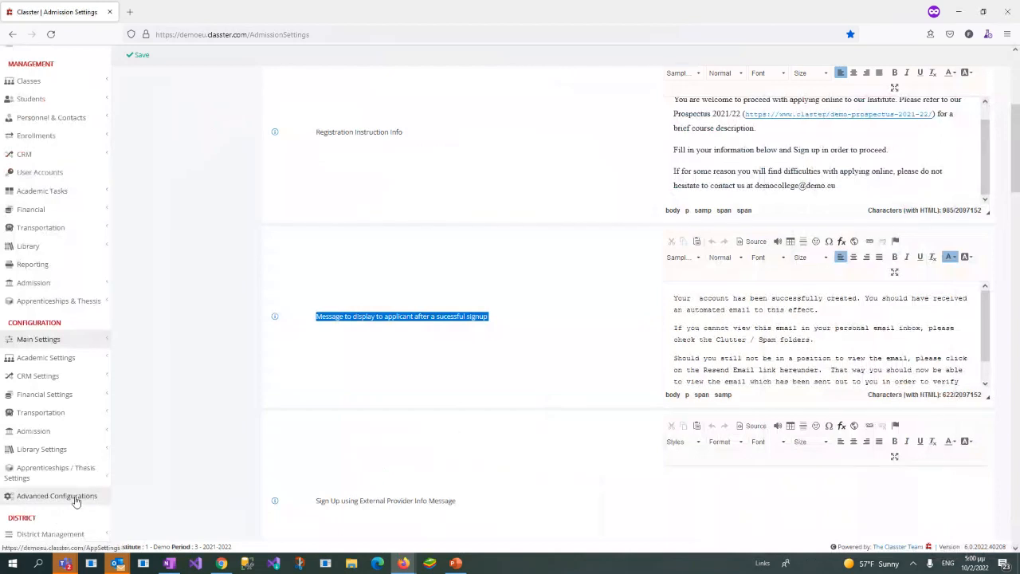
left_click(57, 504)
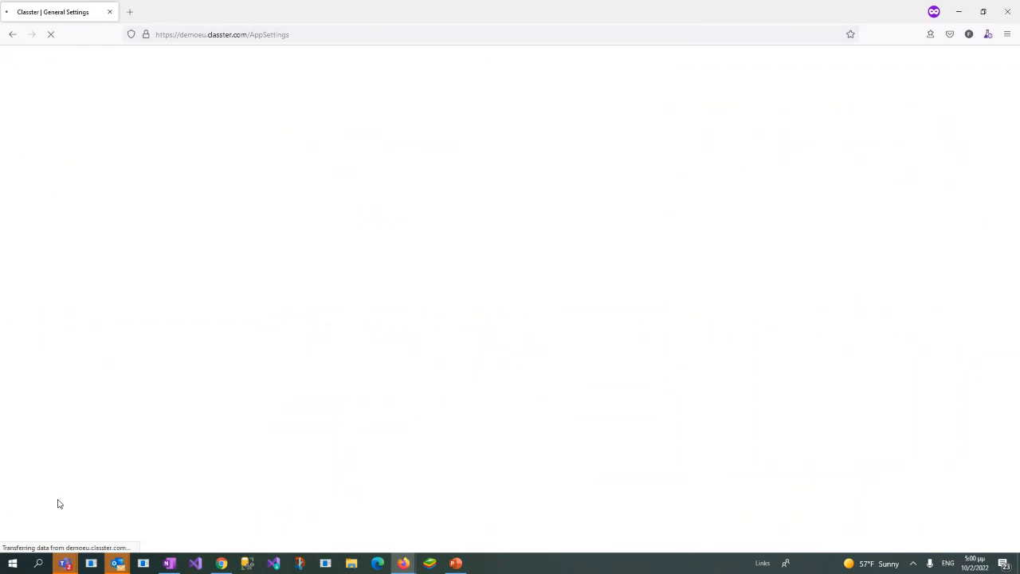
left_click_drag(650, 106, 738, 110)
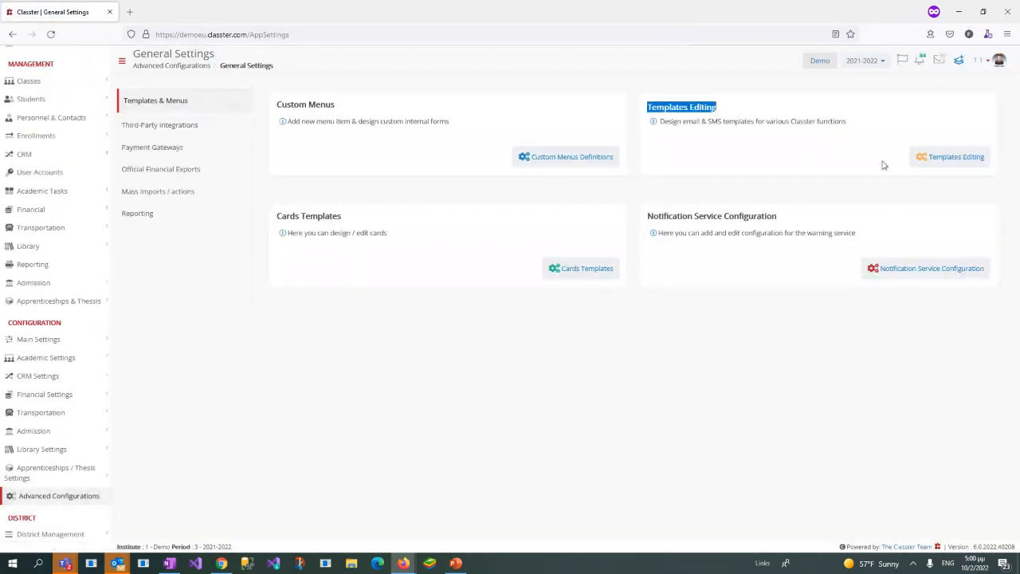
left_click(947, 157)
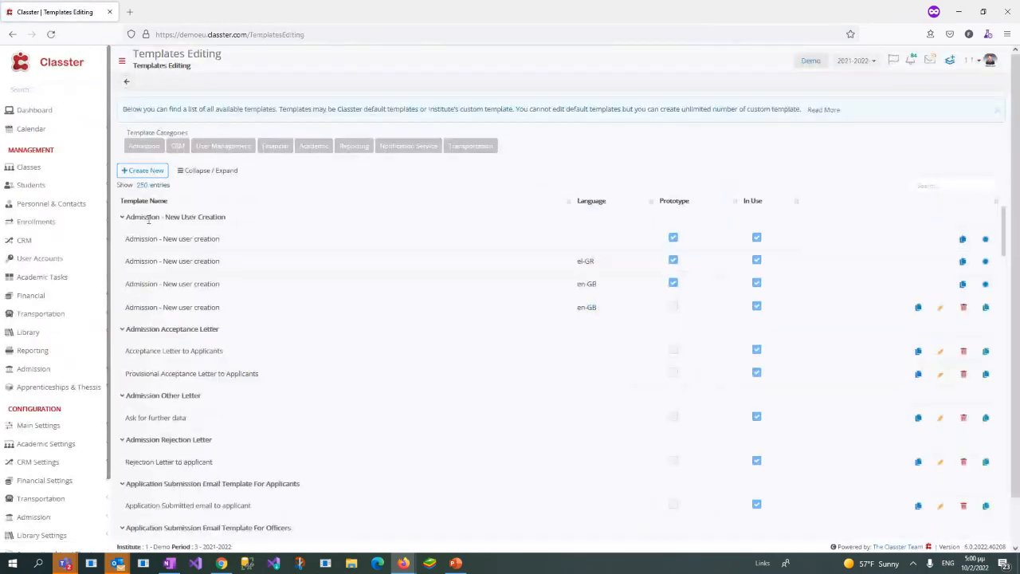
Step: Review the prototype "Admission - New user creation" templates in the template list
left_click(931, 185)
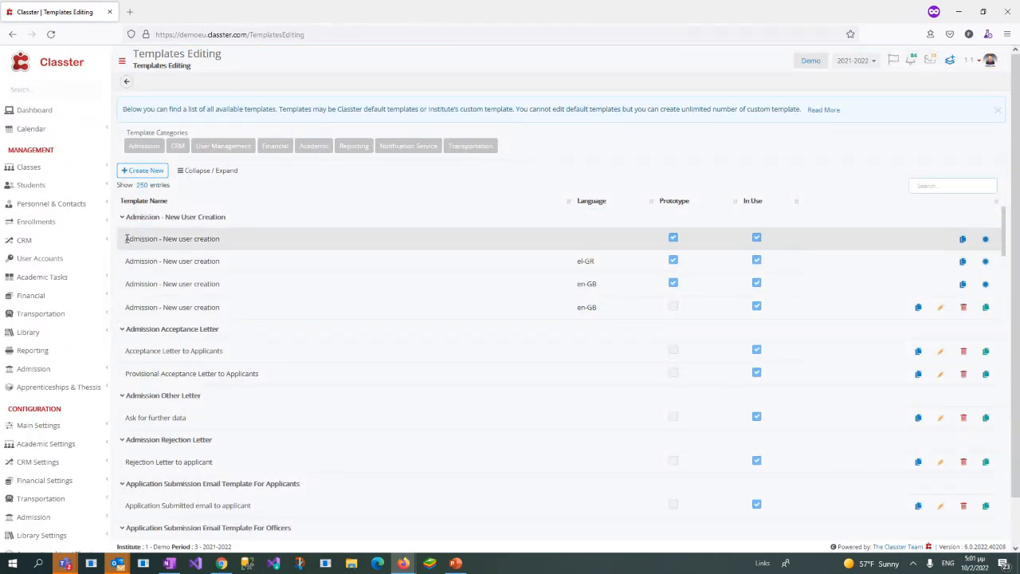
left_click_drag(127, 238, 248, 245)
left_click(248, 244)
left_click_drag(122, 238, 247, 291)
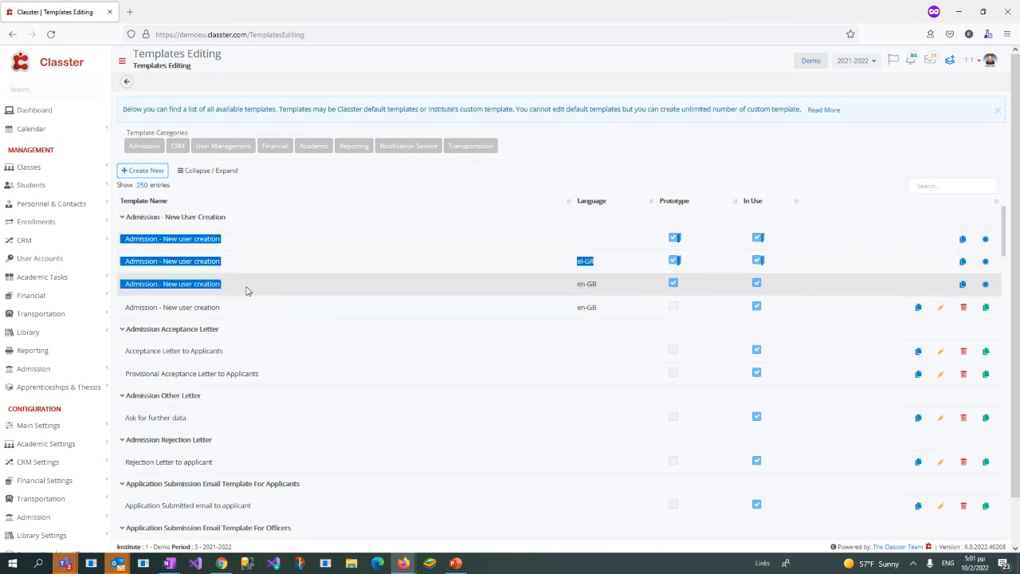
left_click(247, 291)
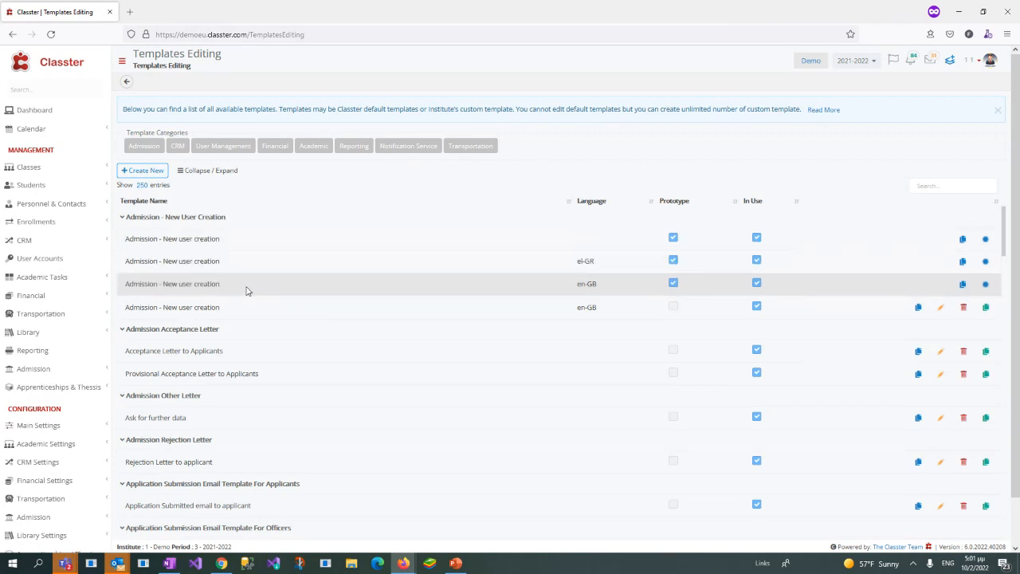
Step: Open the editable en-GB "Admission - New user creation" template and examine its logo, greeting and confirmation text
left_click(942, 309)
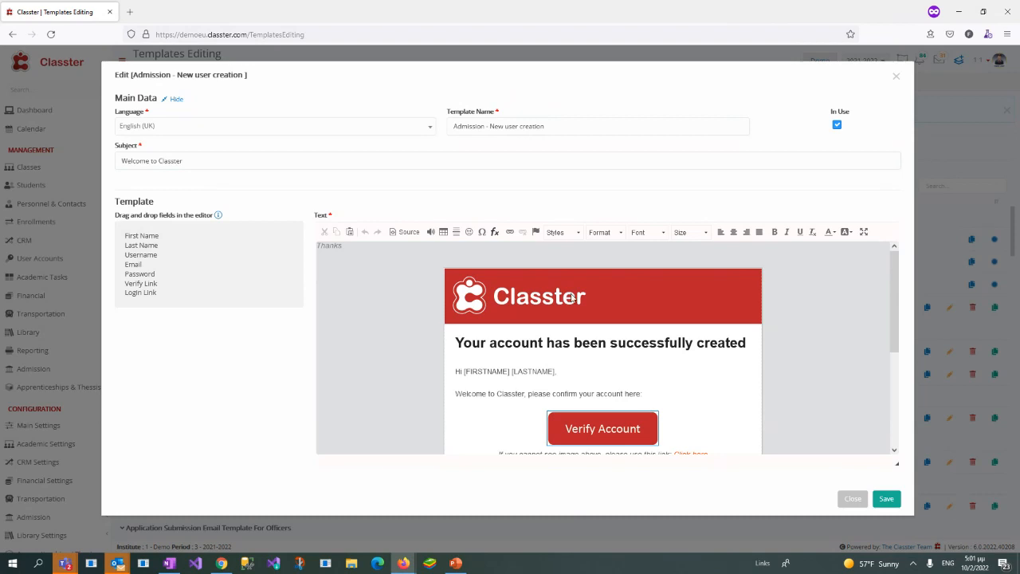
left_click(514, 296)
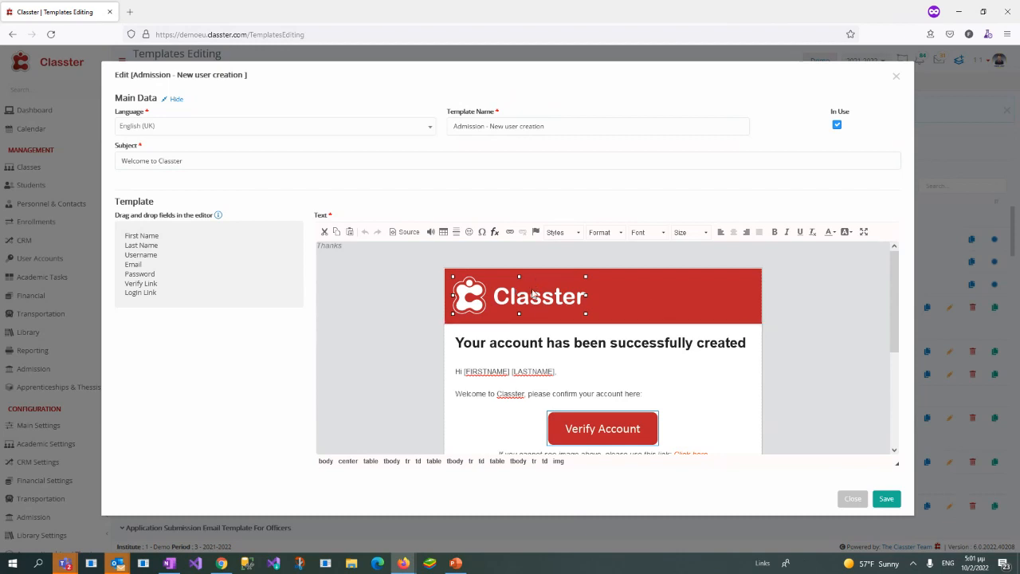
scroll(521, 337, "down", 1)
scroll(522, 337, "down", 2)
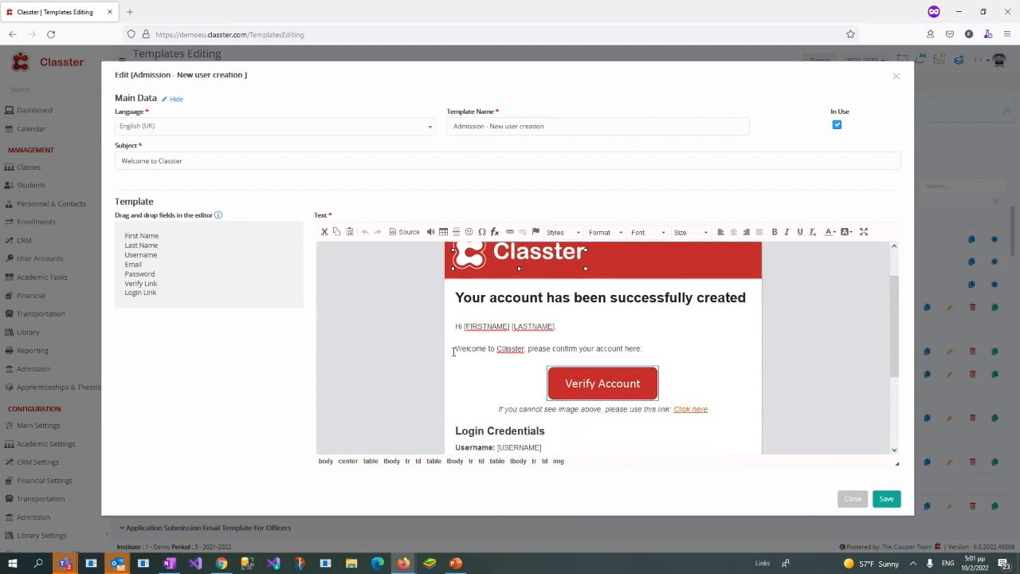
left_click_drag(454, 351, 623, 351)
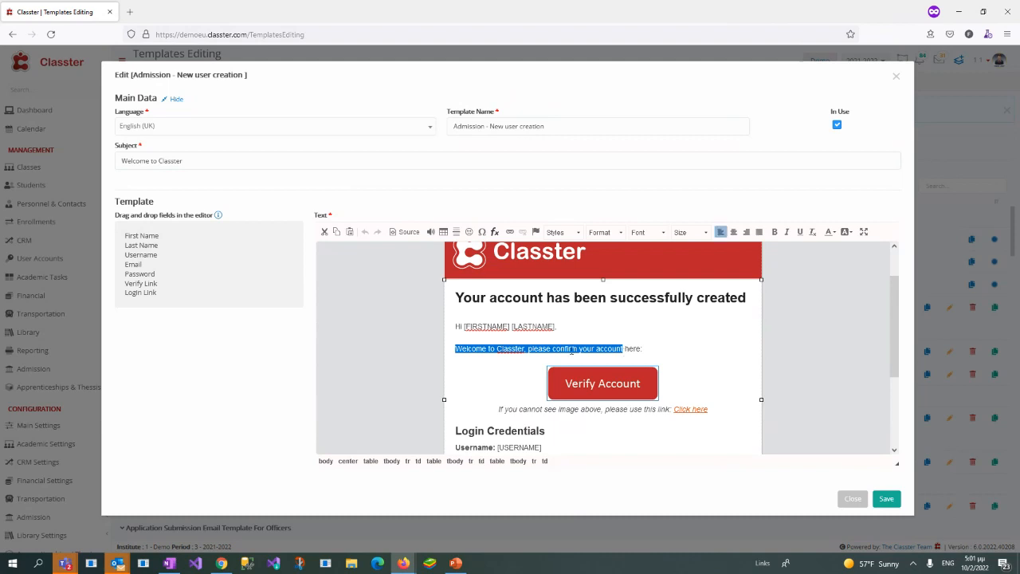
left_click(572, 324)
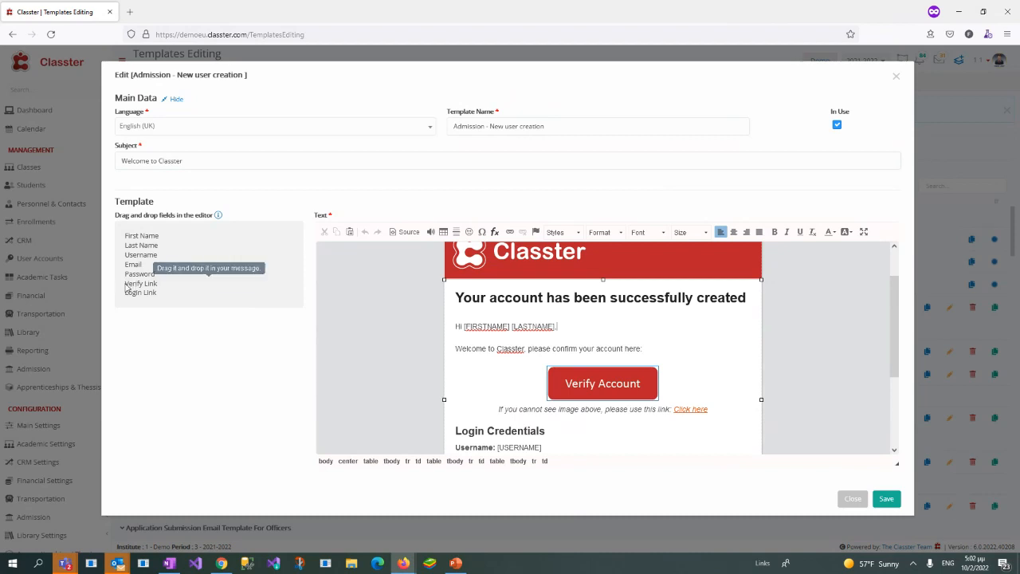
Step: Inspect the link URL behind the template's Verify Account button and close the link properties without changes
left_click(616, 383)
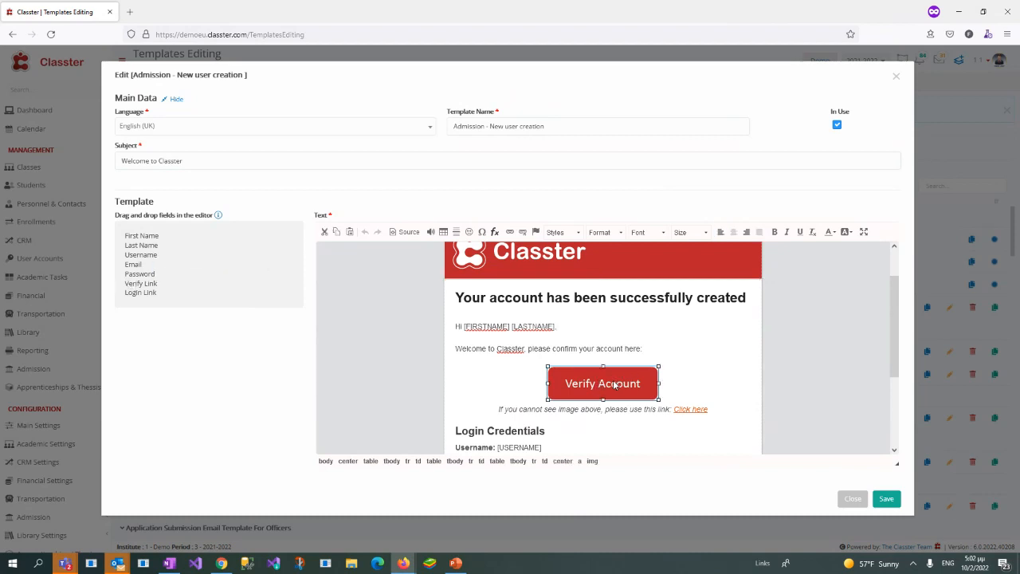
right_click(616, 383)
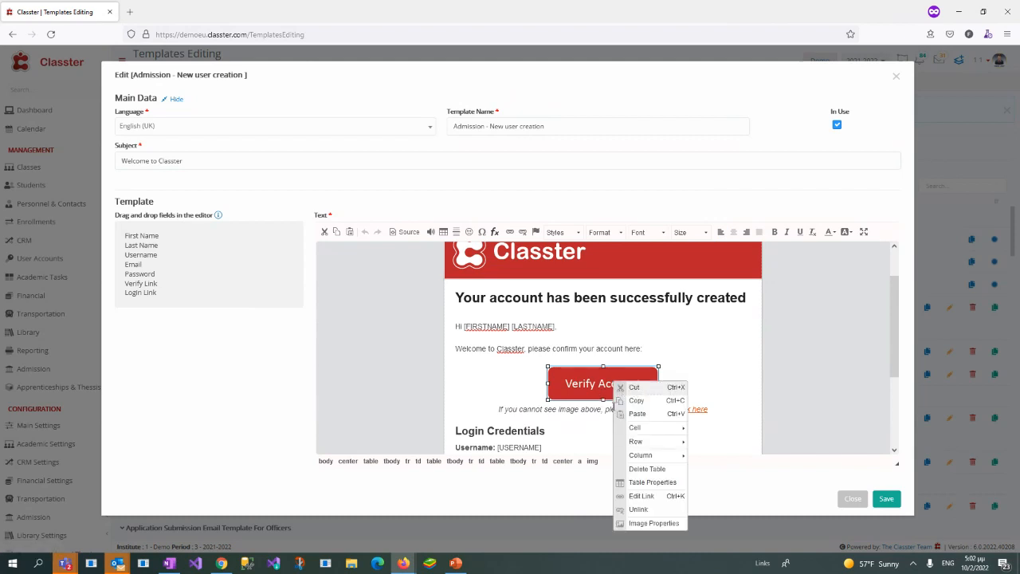
left_click(646, 500)
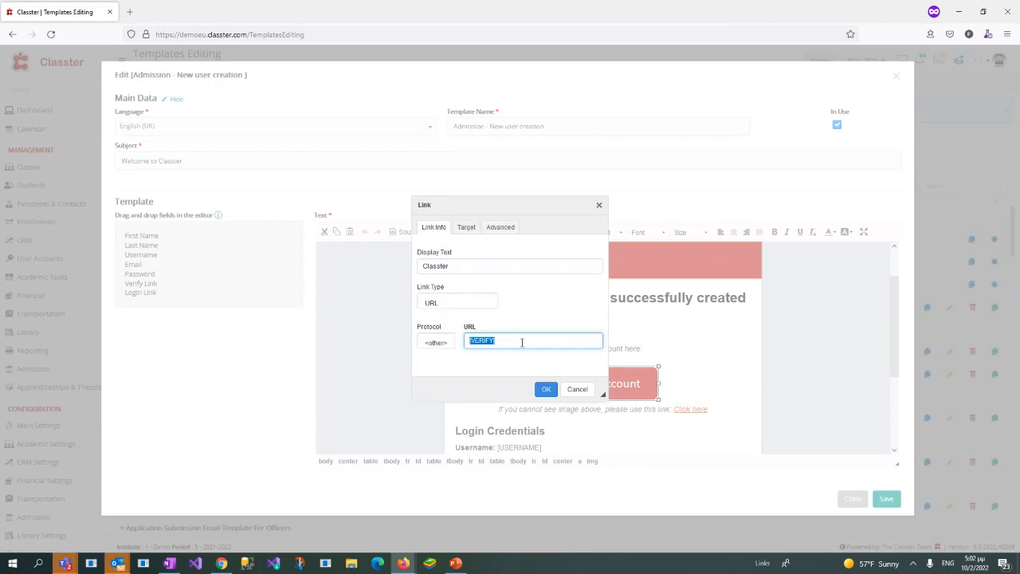
left_click(522, 340)
left_click_drag(522, 340, 463, 341)
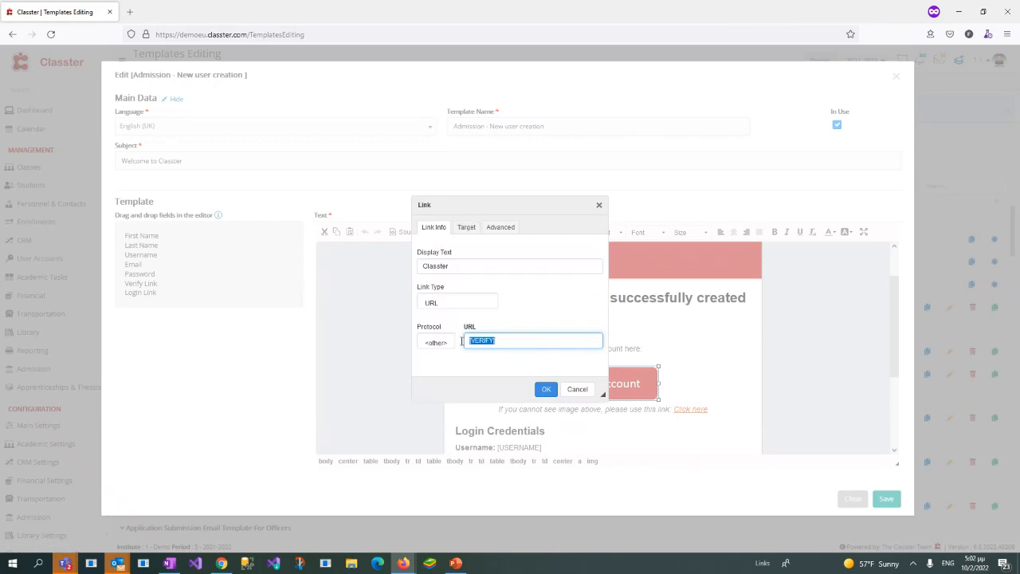
left_click(599, 205)
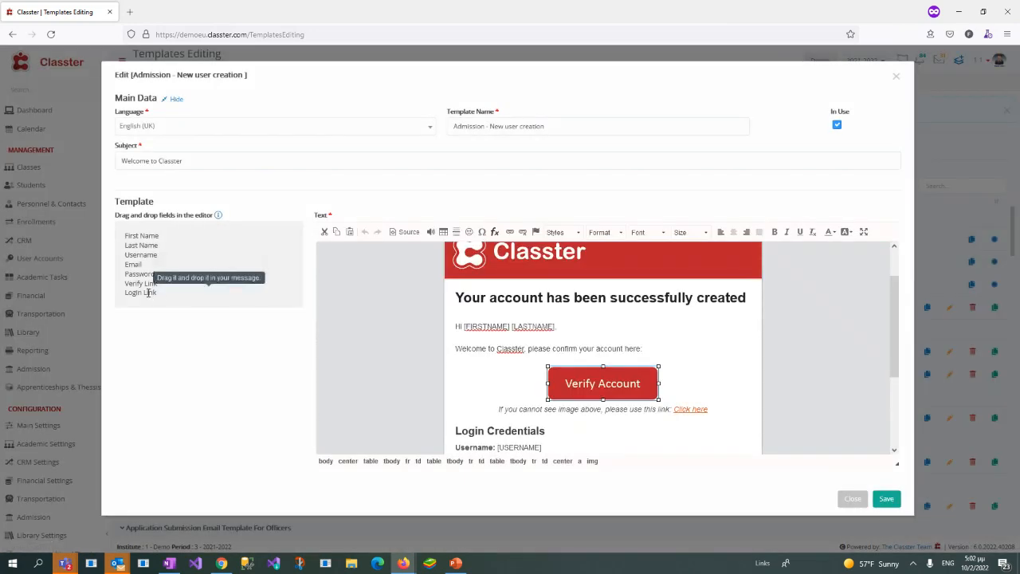
Step: Insert the First Name field after the last name in the template's greeting line and select the inserted field
scroll(492, 366, "up", 2)
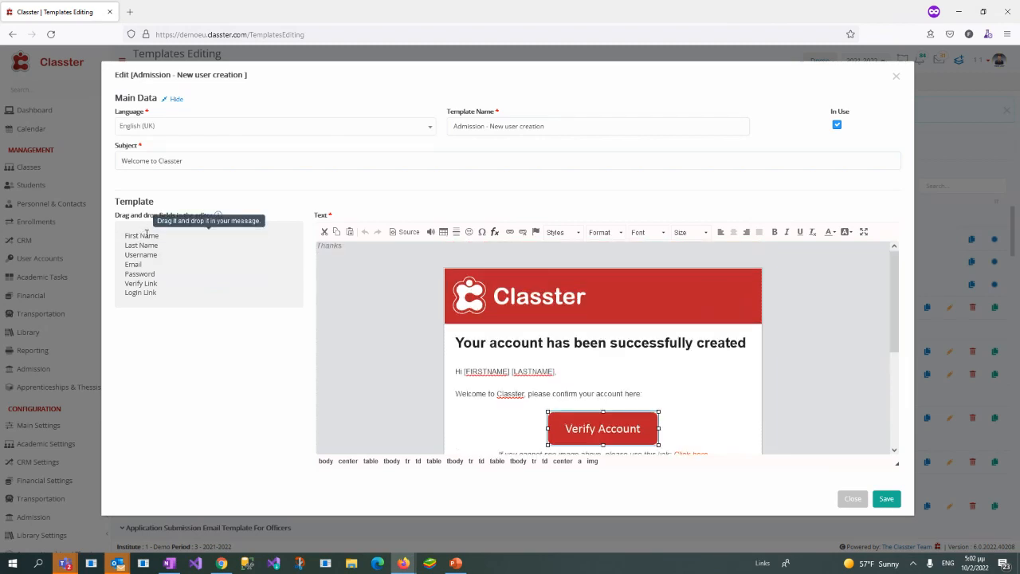
left_click_drag(147, 235, 596, 377)
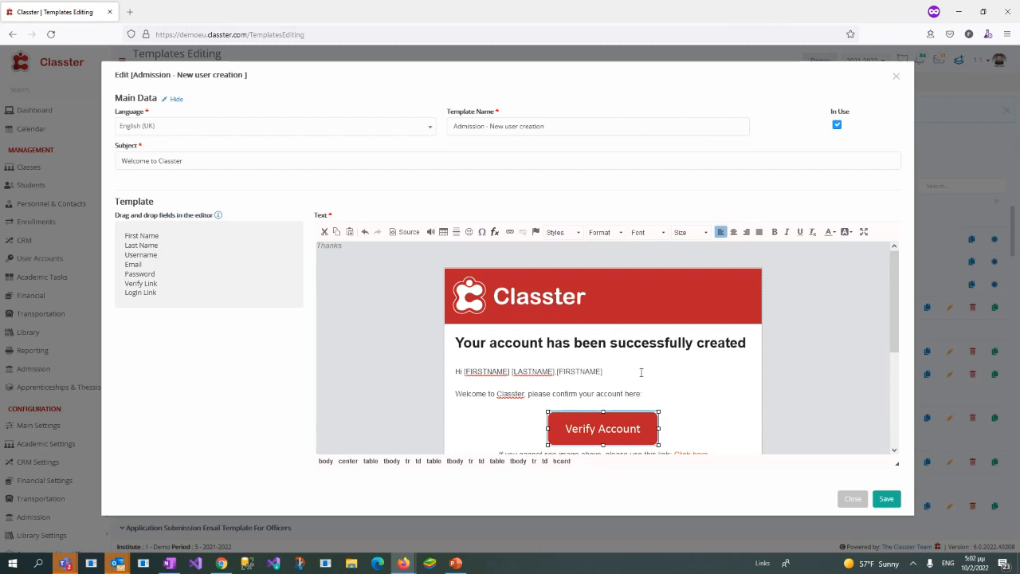
left_click(563, 371)
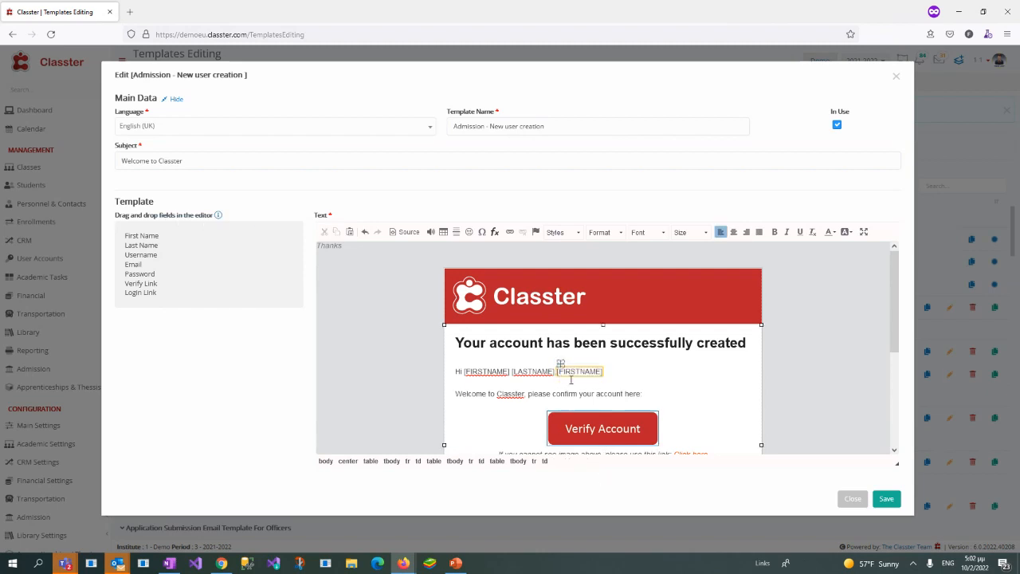
left_click(566, 372)
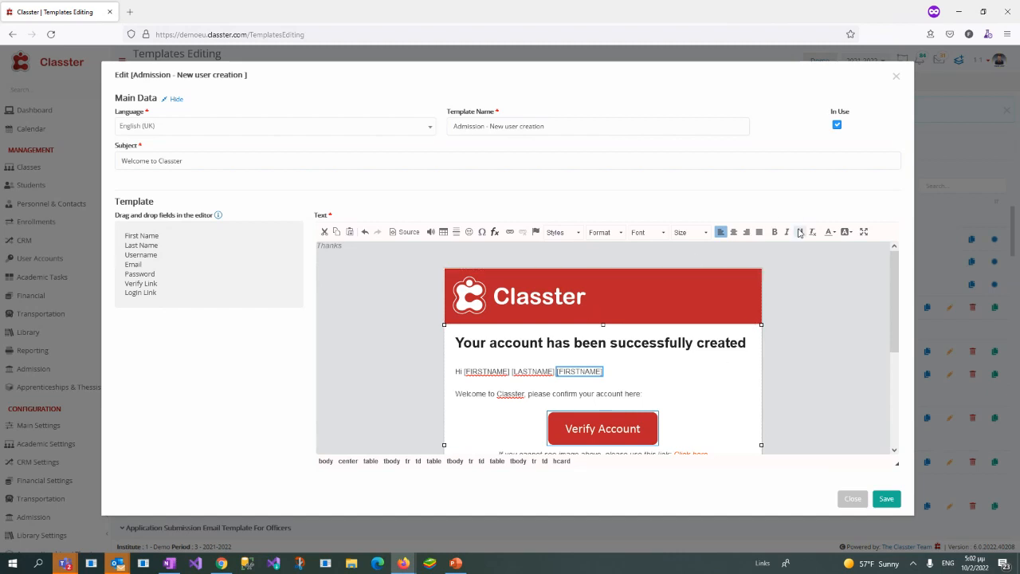
Step: Review the template's language options and set its language to All
left_click(227, 128)
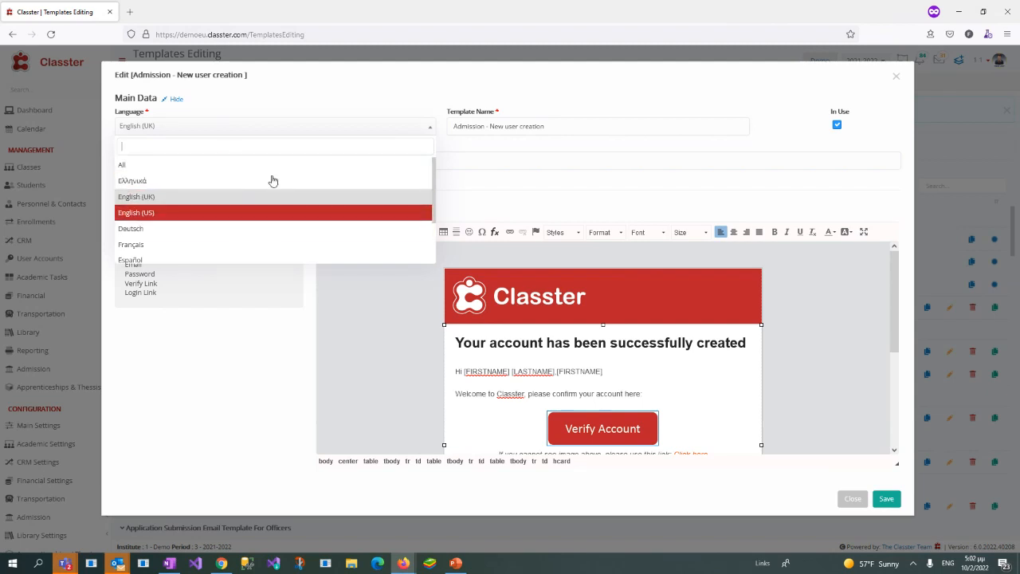
left_click(322, 83)
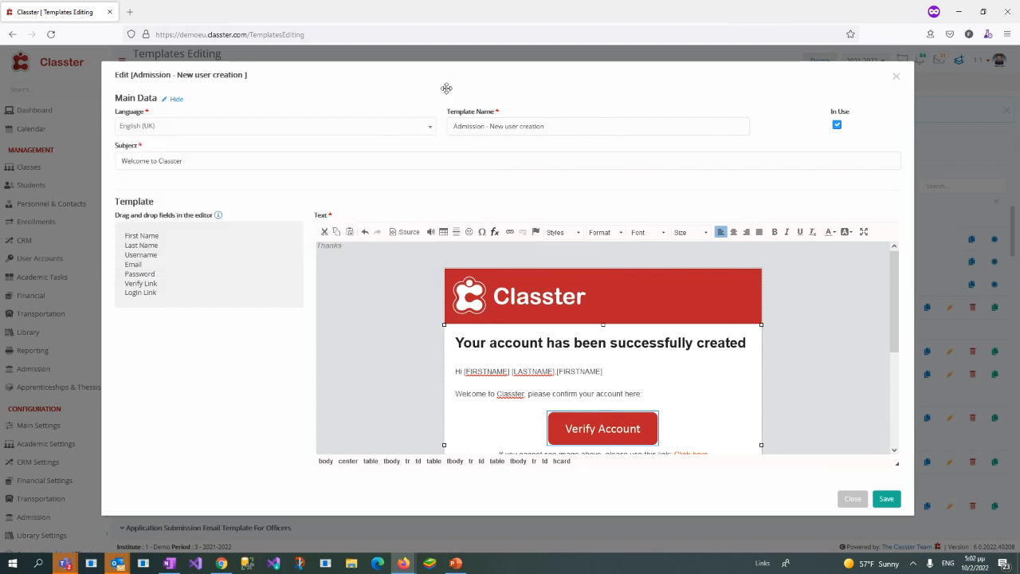
left_click(222, 130)
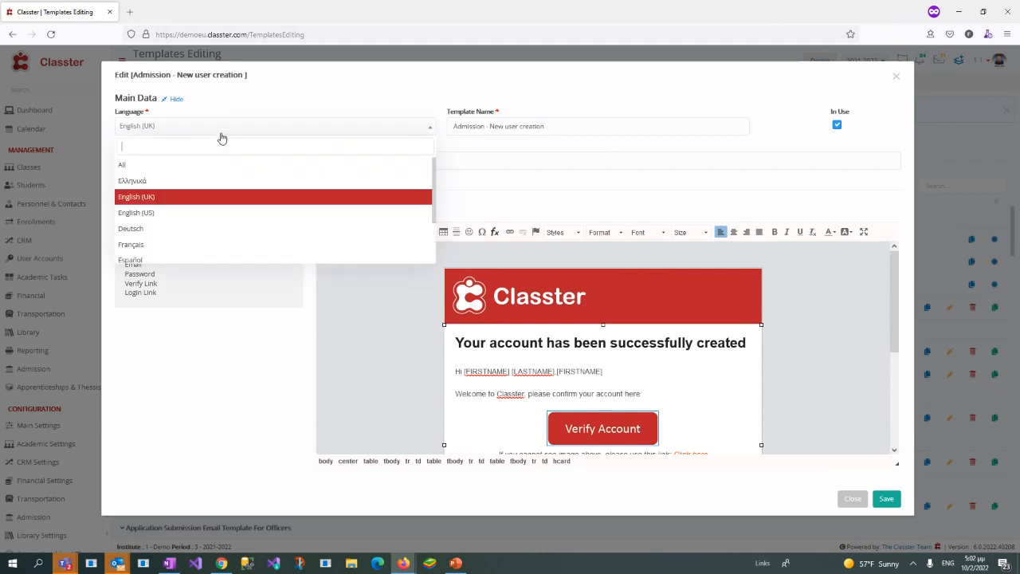
left_click(125, 166)
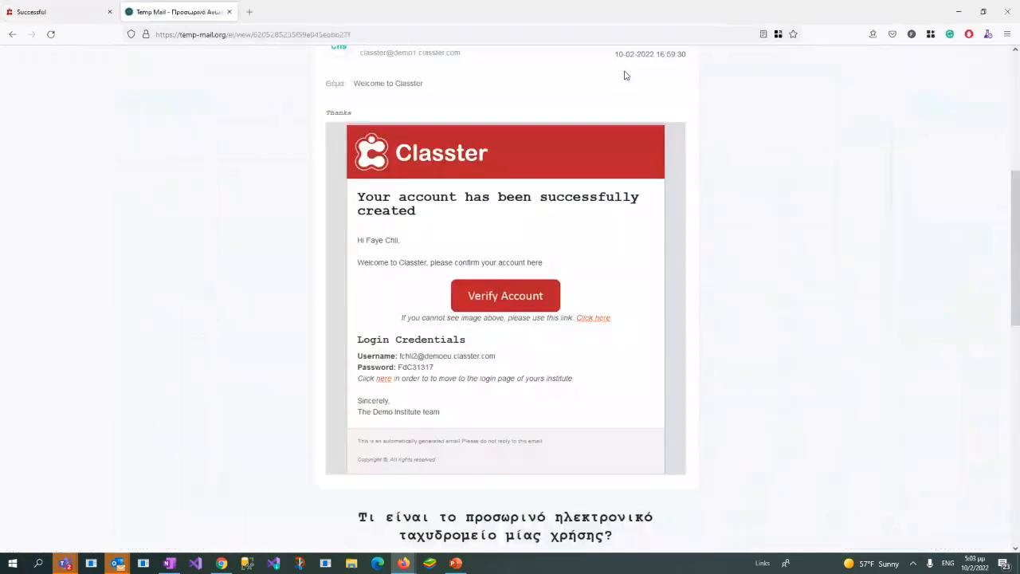
Step: Open the welcome e-mail's Verify Account link in a new tab and enter the applicant's e-mail on the Demo EU login page
right_click(495, 300)
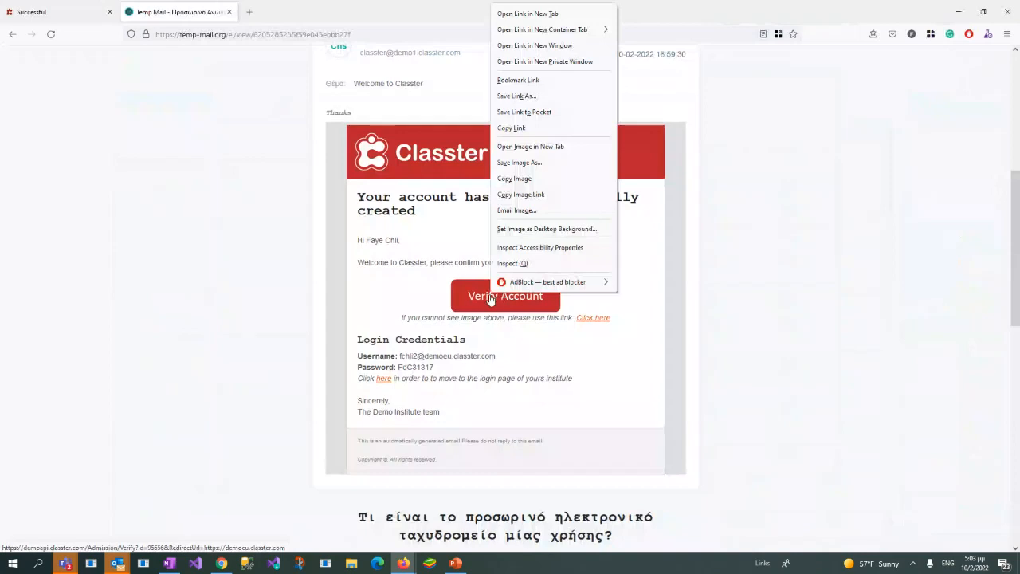
left_click(551, 16)
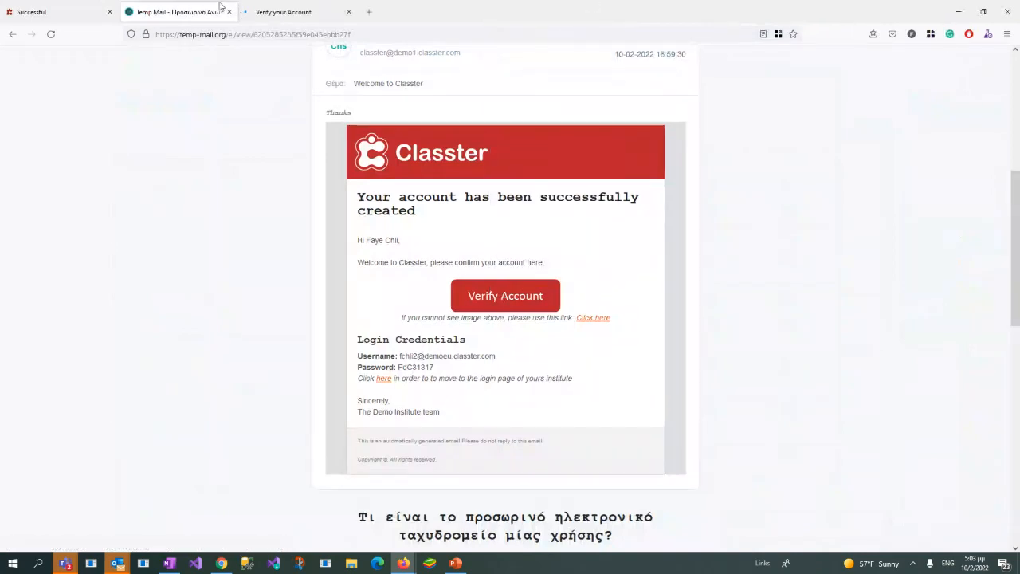
left_click(281, 11)
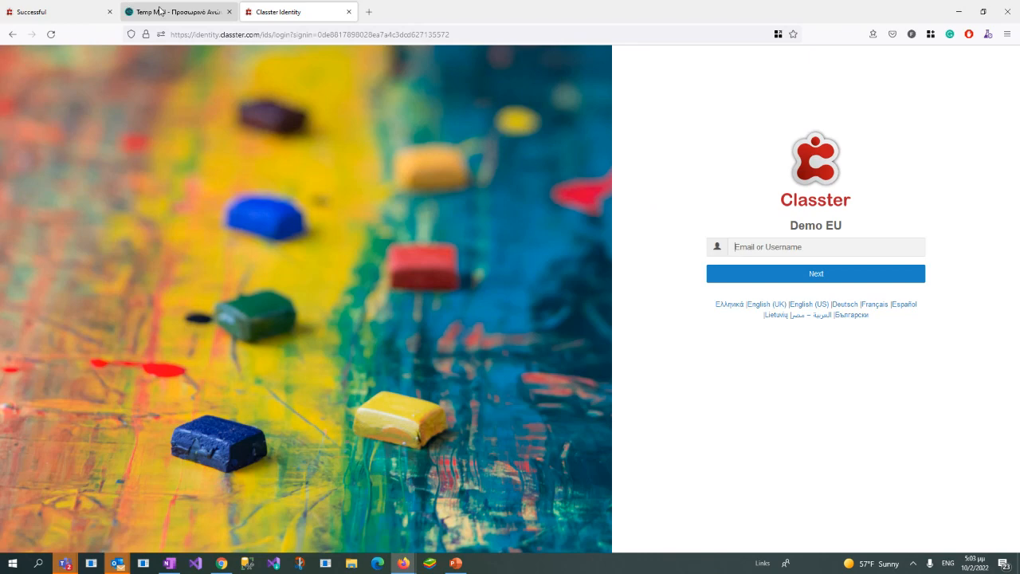
key("ctrl+v")
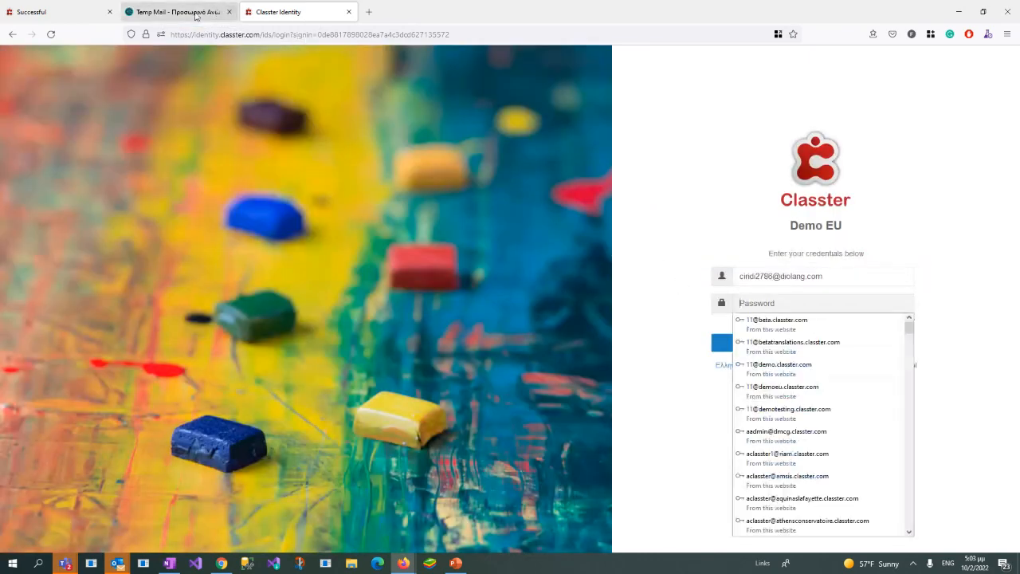
Step: Copy the account password from the welcome e-mail, enter it in the login form's password field and log in
left_click(197, 16)
double_click(415, 368)
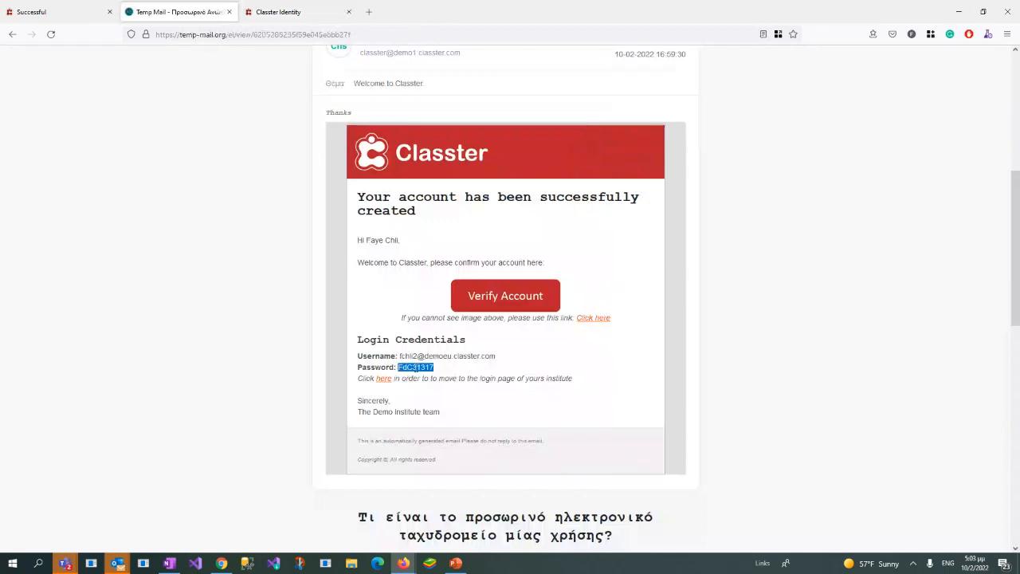
left_click(300, 11)
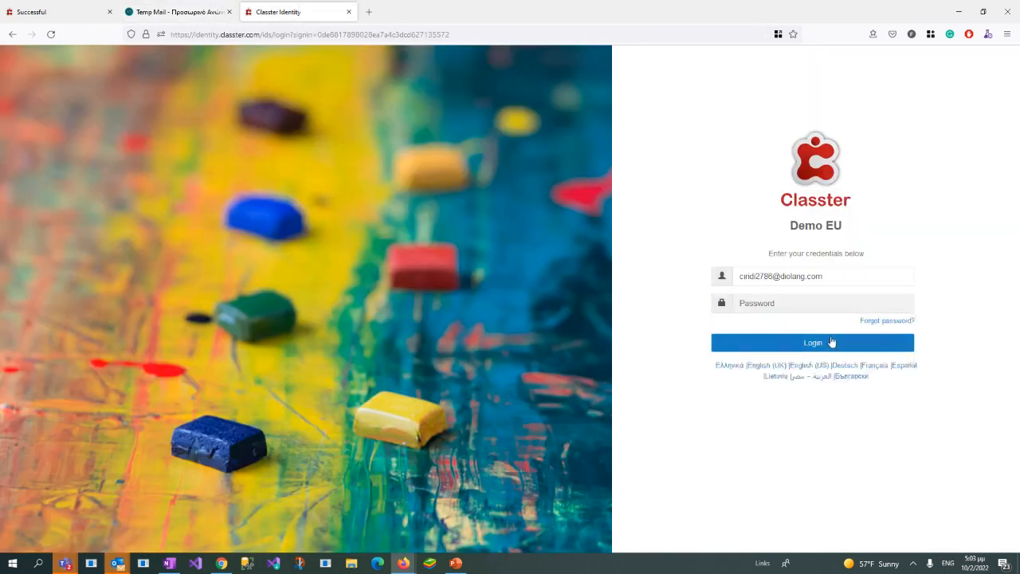
key("ctrl+v")
left_click(812, 344)
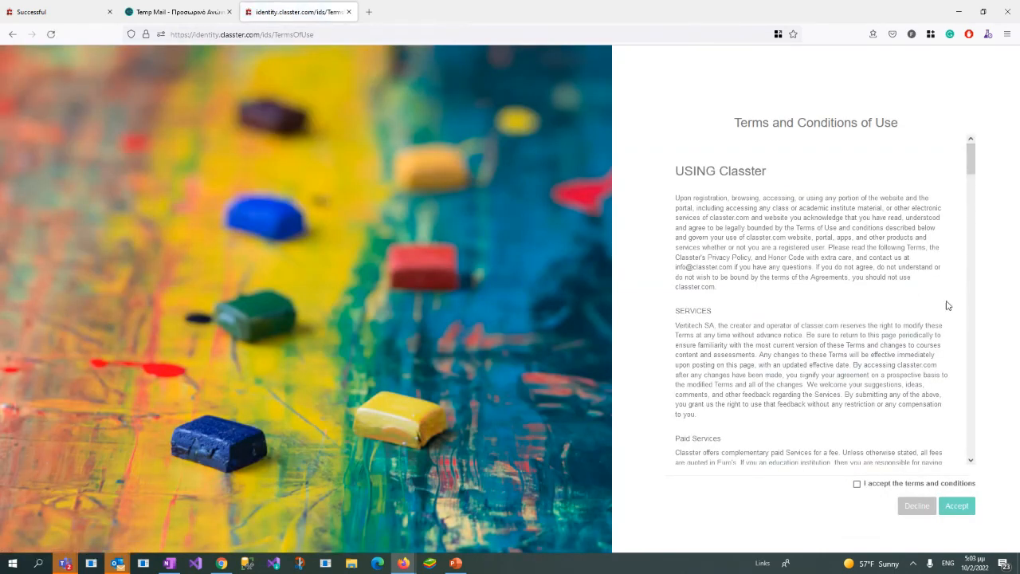
Step: Accept the Terms and Conditions of Use for the applicant account
left_click(857, 485)
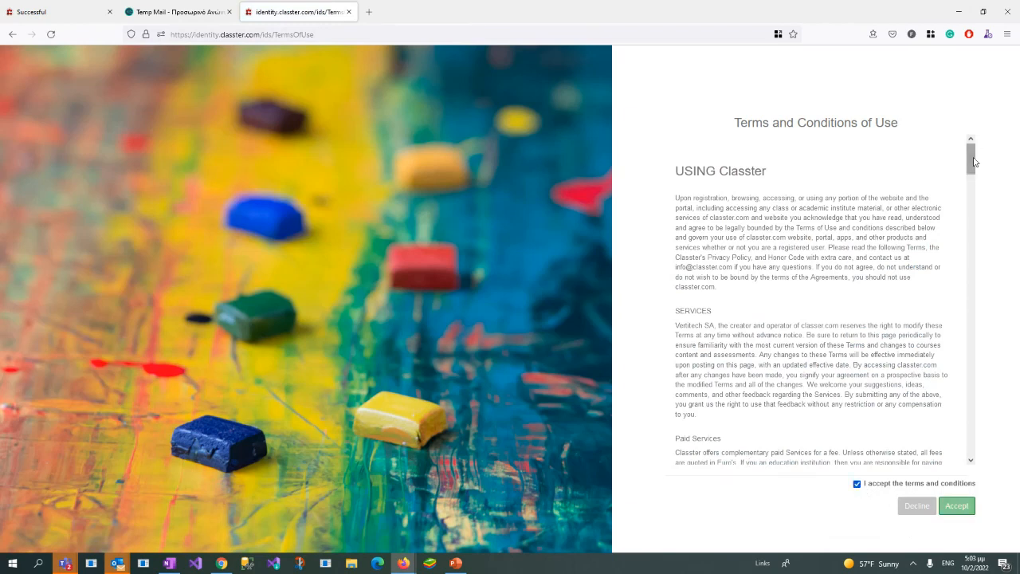
mouse_move(974, 158)
left_mouse_down()
mouse_move(974, 444)
mouse_move(974, 158)
left_mouse_up()
left_click(957, 506)
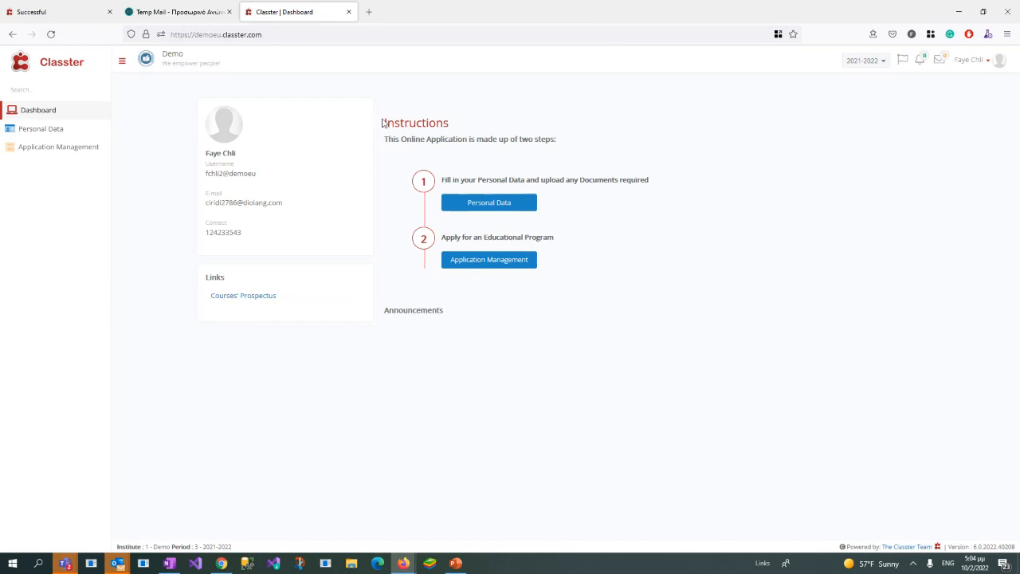
Step: Examine the two-step application Instructions on the applicant's dashboard
left_click_drag(382, 124, 587, 276)
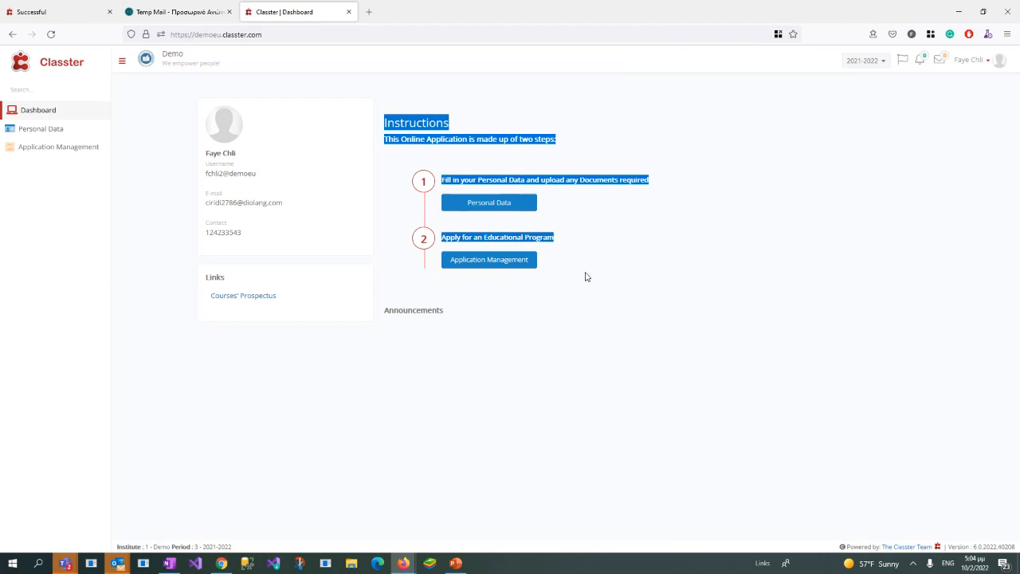
left_click(587, 258)
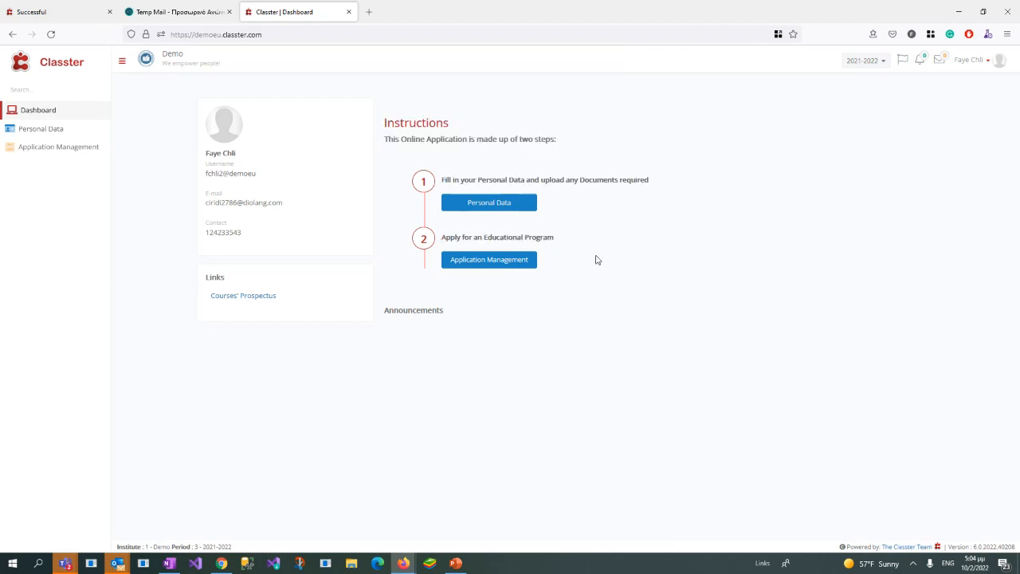
left_click_drag(384, 122, 551, 263)
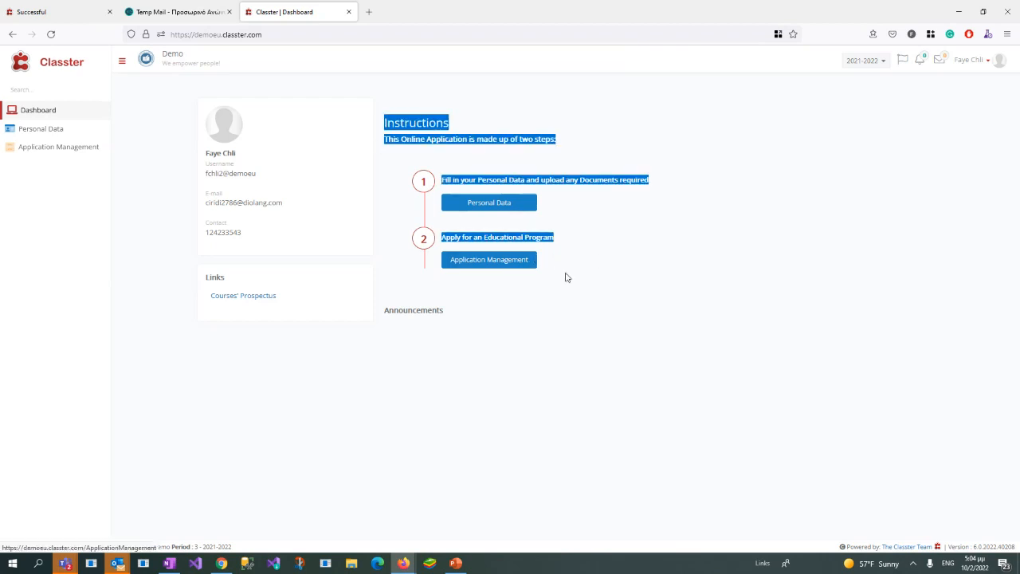
left_click(611, 272)
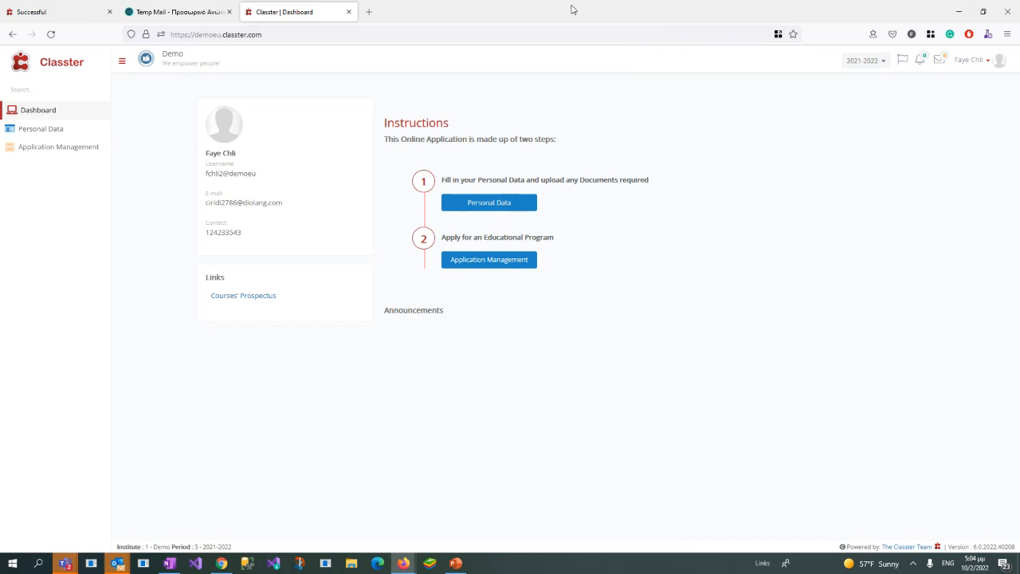
Step: Move the applicant window aside and open the Signup & Applicants Portal section of Admission Settings in the administrator window
left_click_drag(574, 9, 1019, 57)
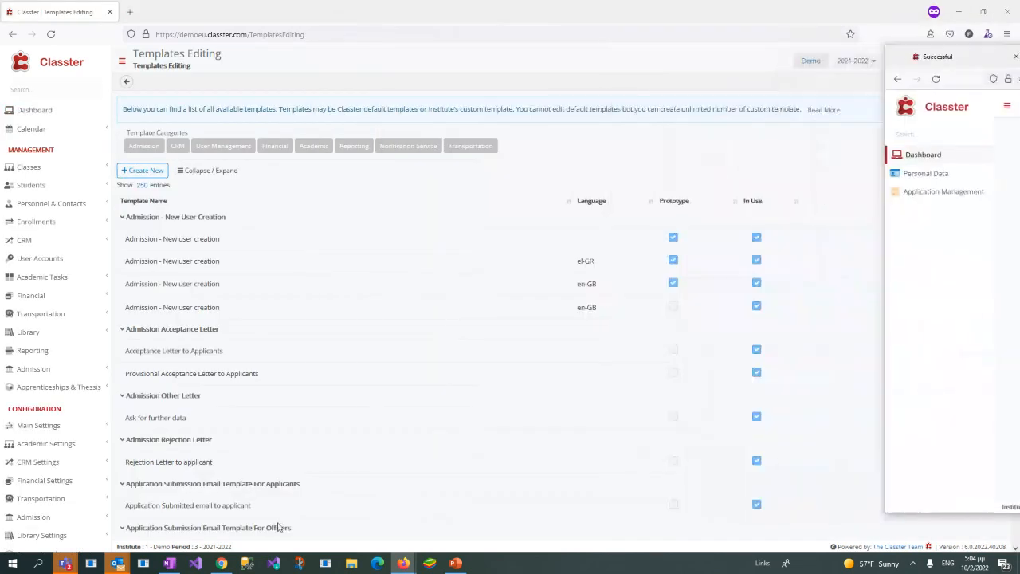
scroll(64, 442, "down", 2)
left_click(64, 437)
left_click(69, 469)
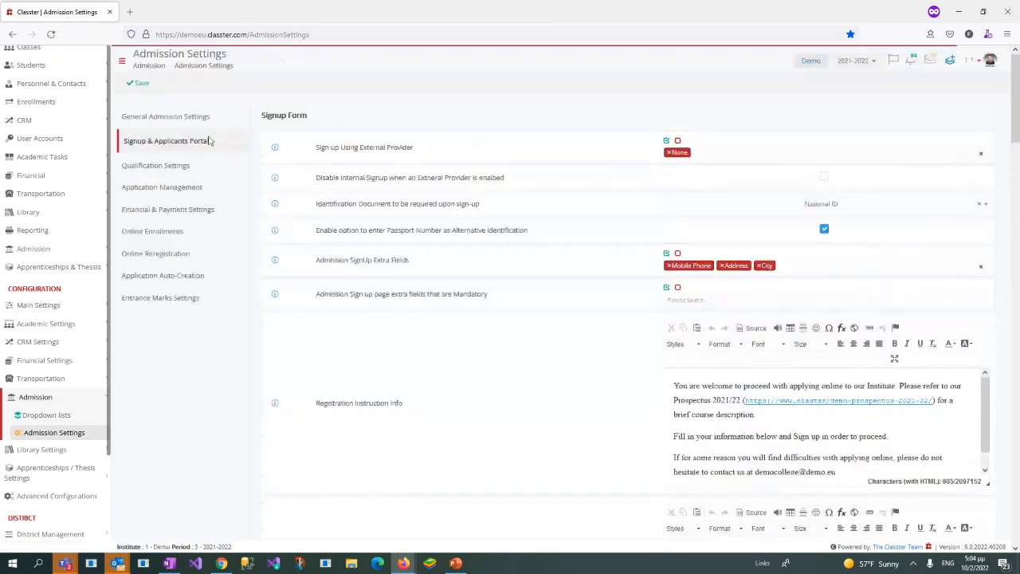
Step: Locate the "Dashboard Introduction Text or instructions in Applicants Portal" setting and examine its instruction text and links
scroll(635, 470, "down", 6)
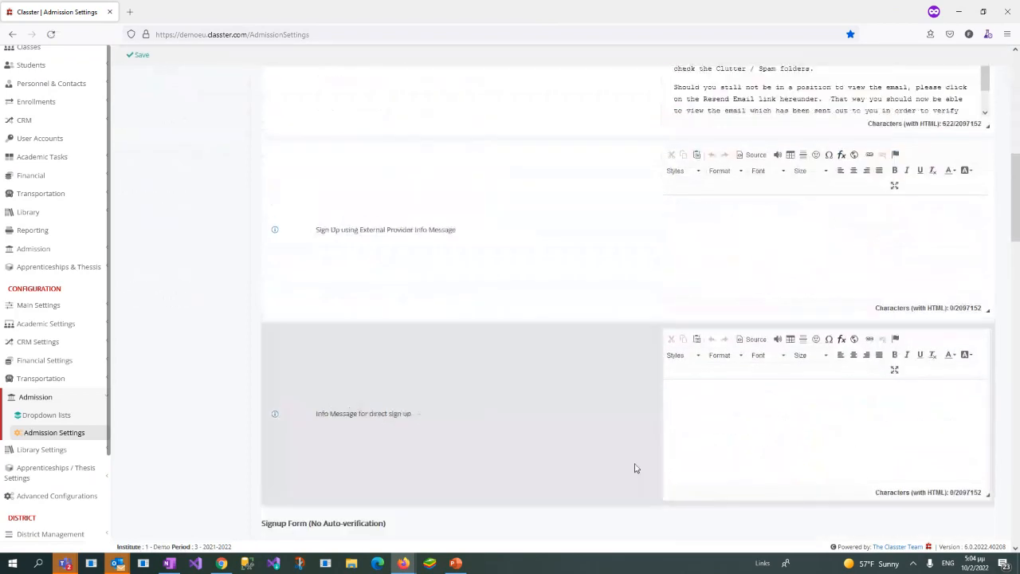
scroll(636, 469, "down", 10)
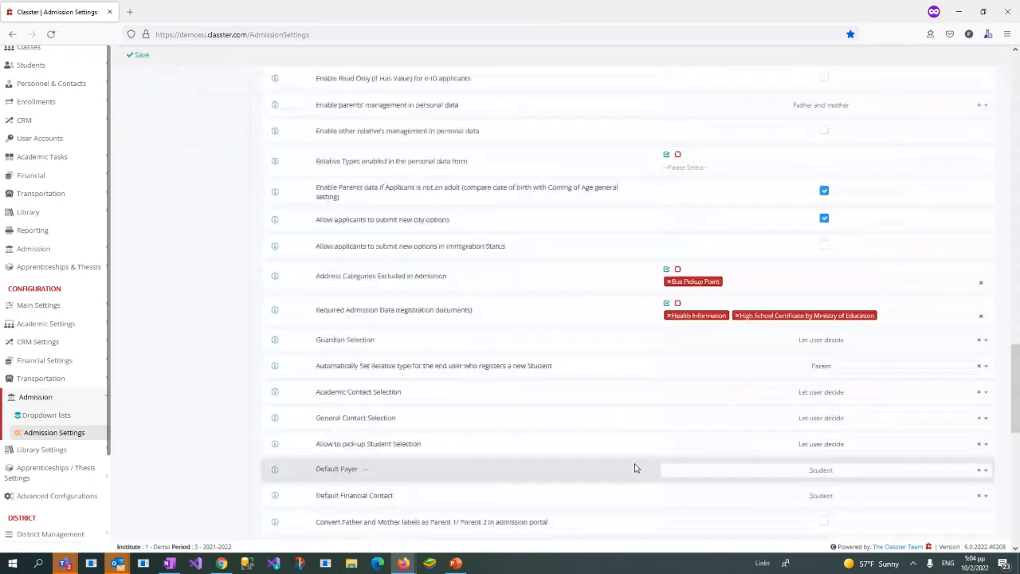
scroll(636, 469, "down", 7)
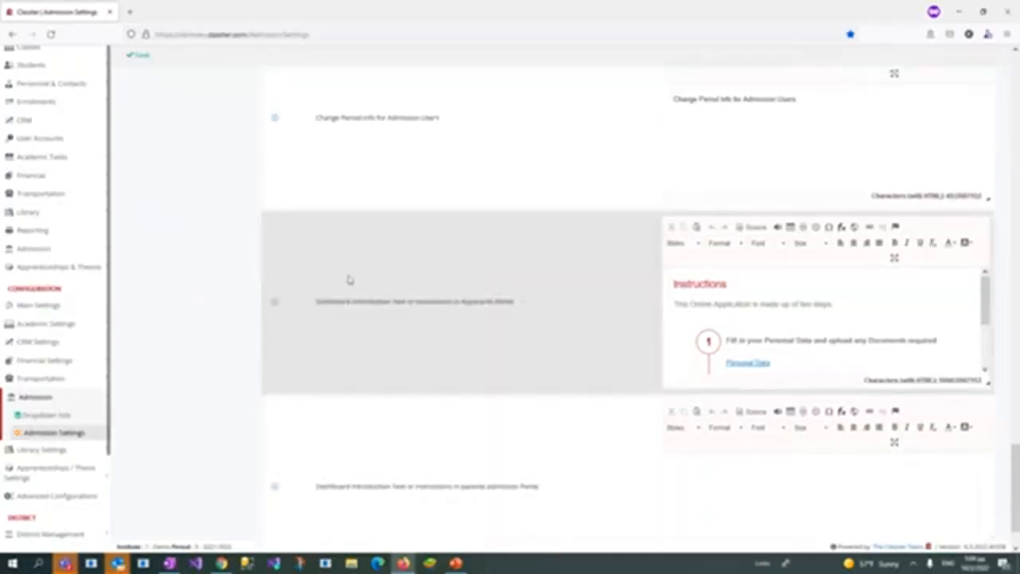
left_click_drag(316, 301, 530, 301)
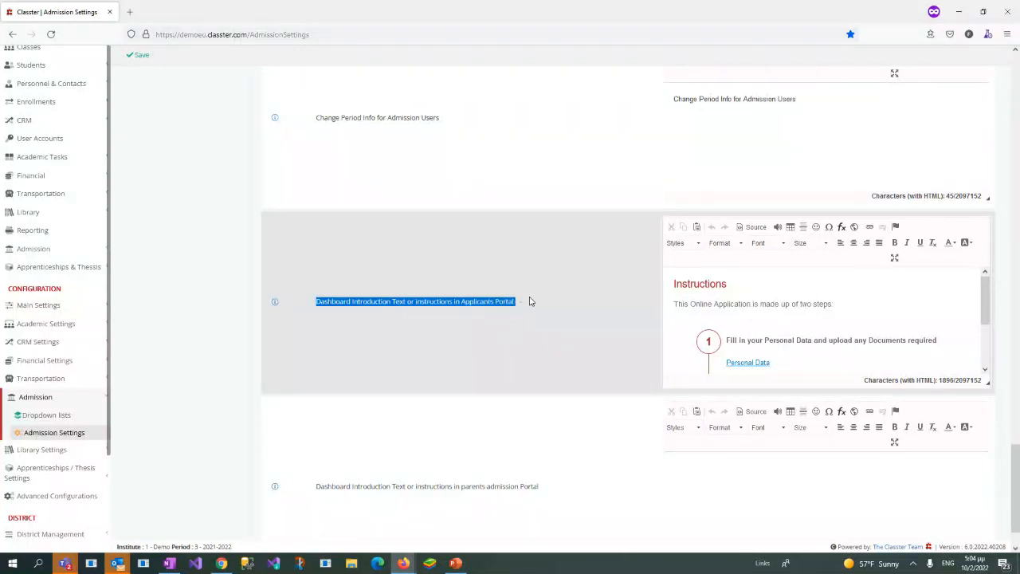
left_click(716, 310)
scroll(727, 304, "down", 2)
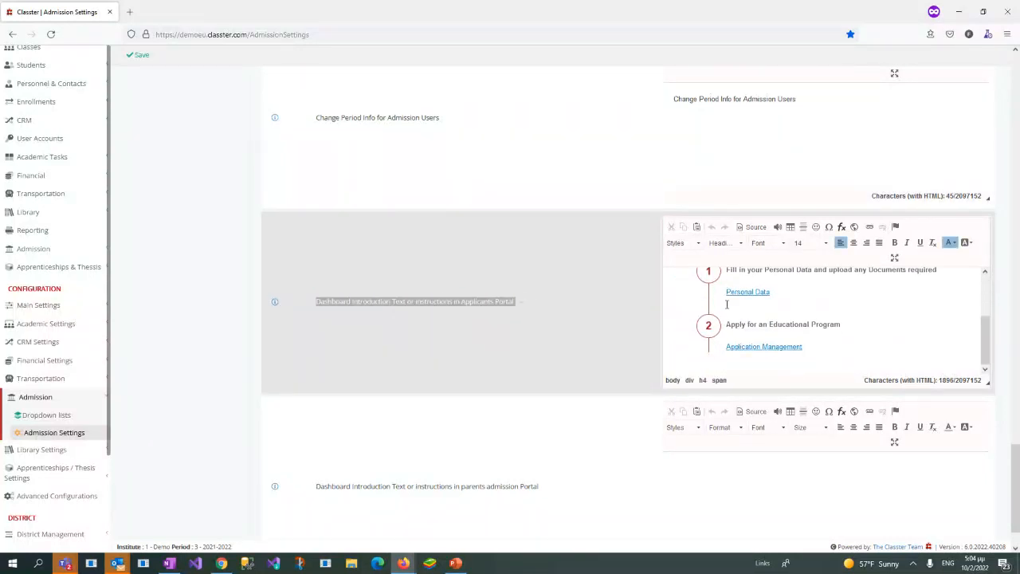
scroll(726, 303, "up", 2)
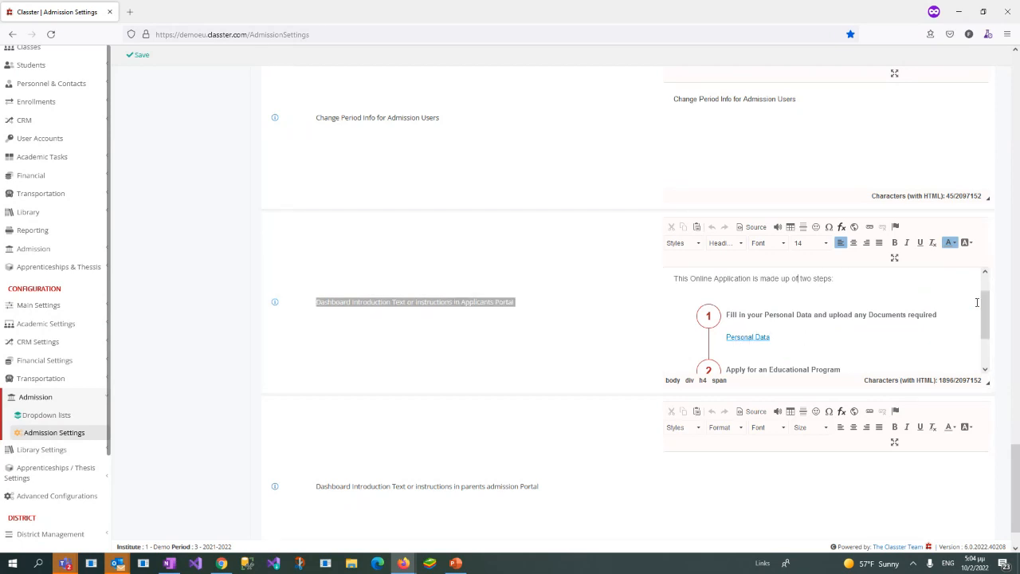
scroll(976, 302, "down", 1)
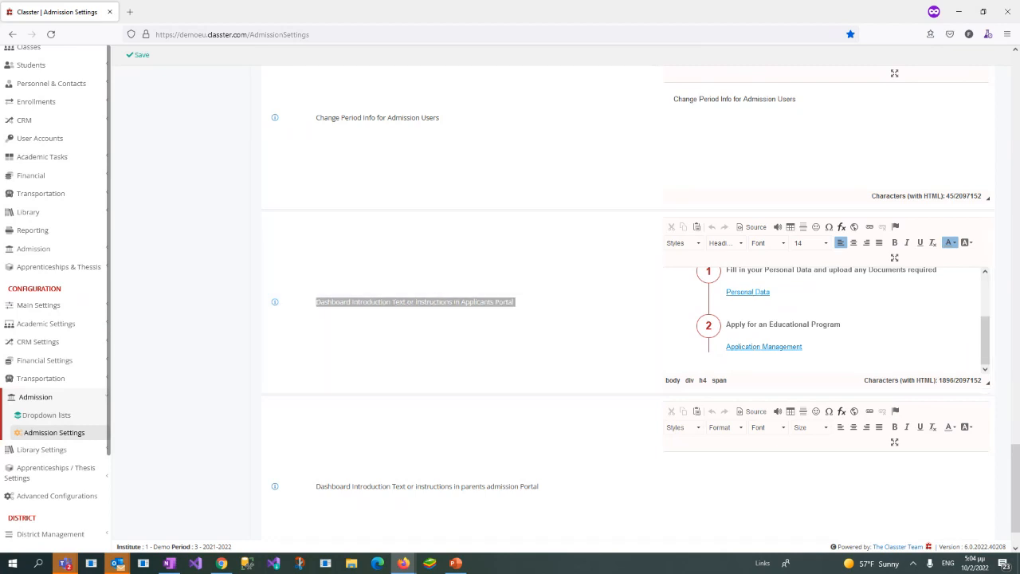
Step: Bring the applicant window back to full size and open the Personal Data form from the dashboard instructions
left_click_drag(1019, 55, 715, 86)
double_click(690, 92)
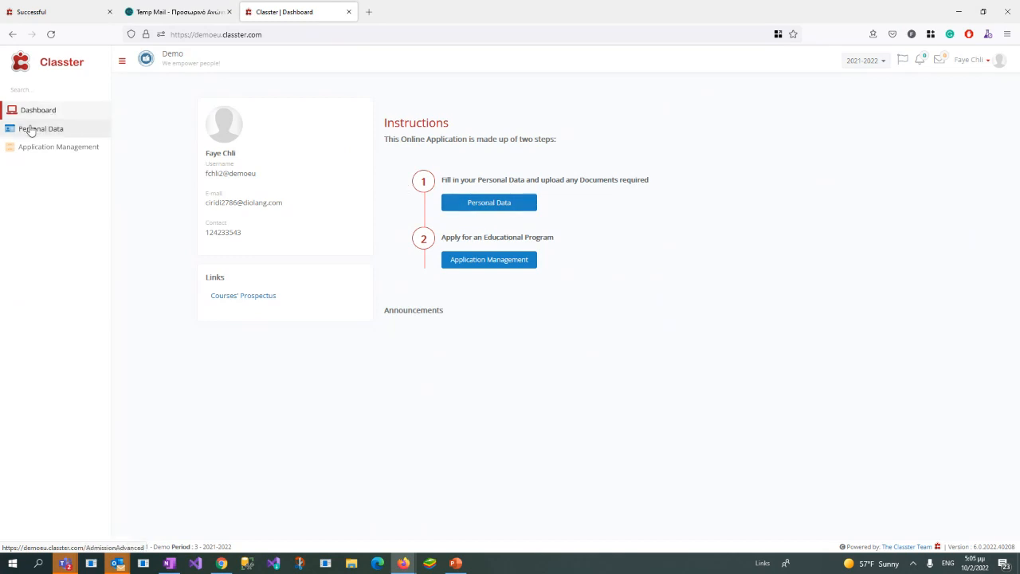
left_click(484, 205)
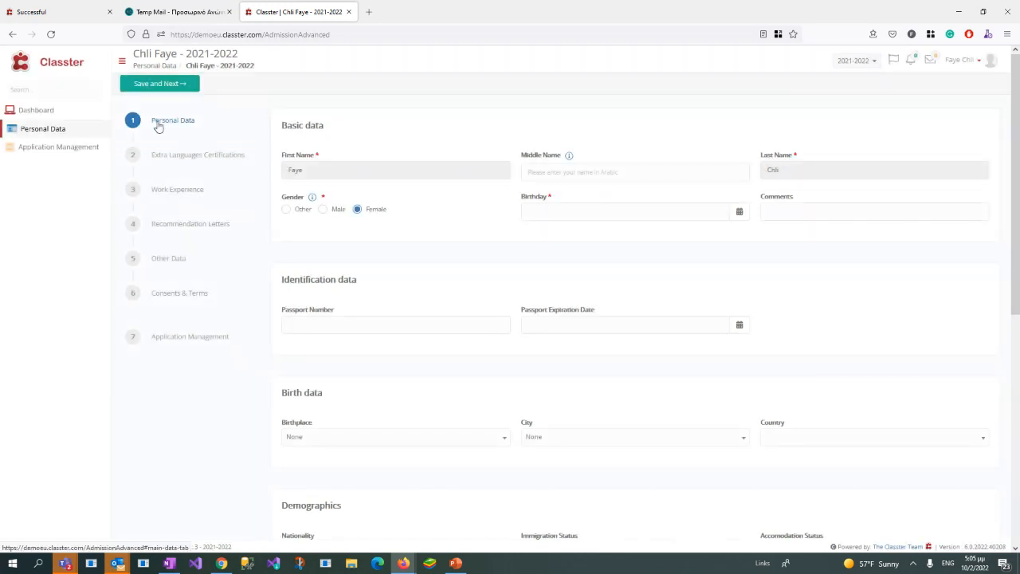
Step: Examine the application's list of steps and the fields of the Personal Data form
left_click_drag(153, 112, 224, 346)
left_click(65, 202)
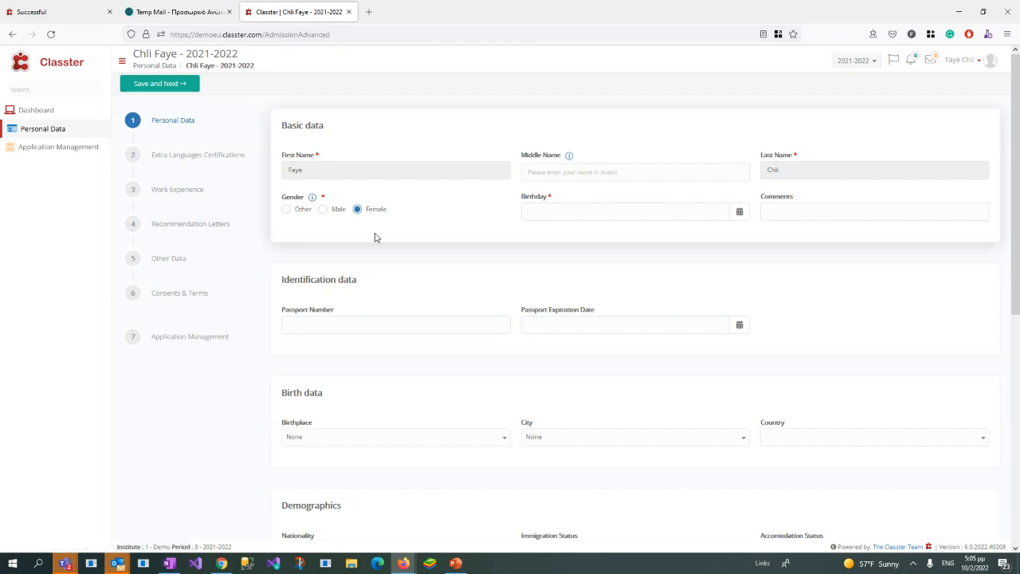
scroll(375, 239, "down", 1)
scroll(371, 191, "up", 1)
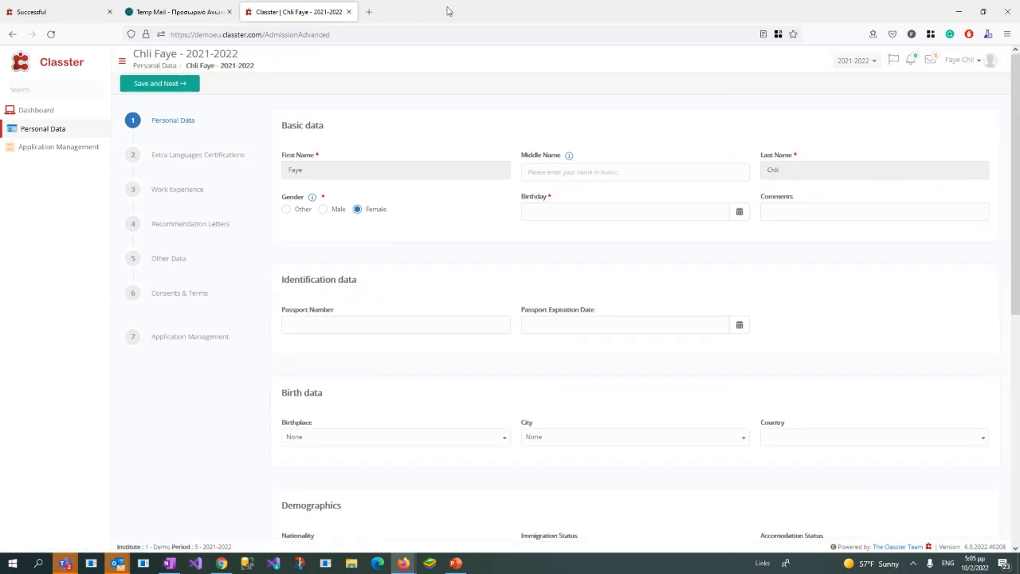
Step: Return to the administrator's Admission Settings and locate Available fields Configuration under General Admission Settings
left_click_drag(449, 11, 1019, 103)
scroll(396, 256, "up", 12)
scroll(418, 279, "up", 10)
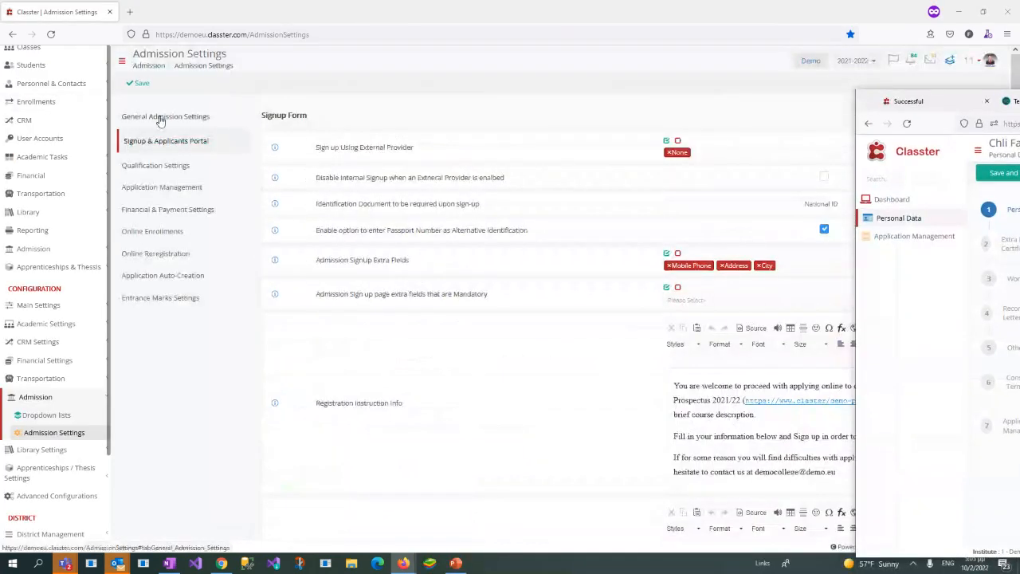
left_click(160, 118)
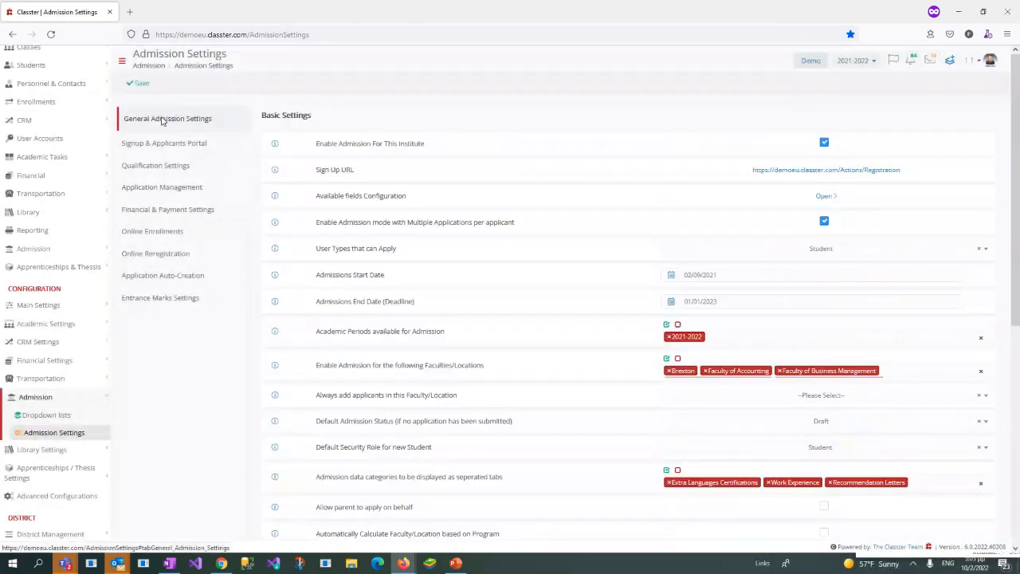
left_click_drag(316, 196, 413, 198)
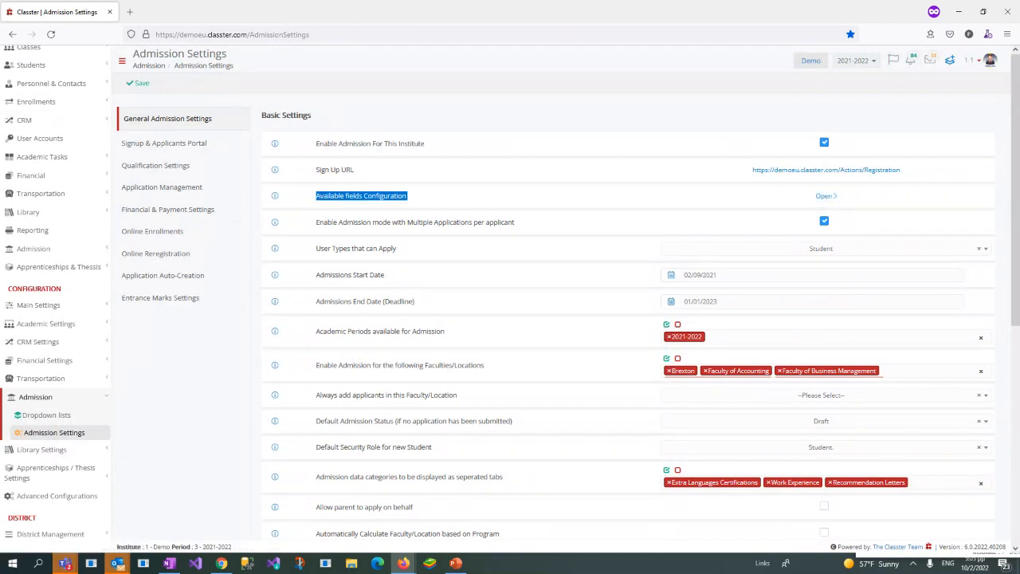
Step: Fill in the applicant's birthday in the Personal Data form, then save and proceed to Extra Languages Certifications
left_click_drag(1019, 96, 782, 0)
left_click(566, 212)
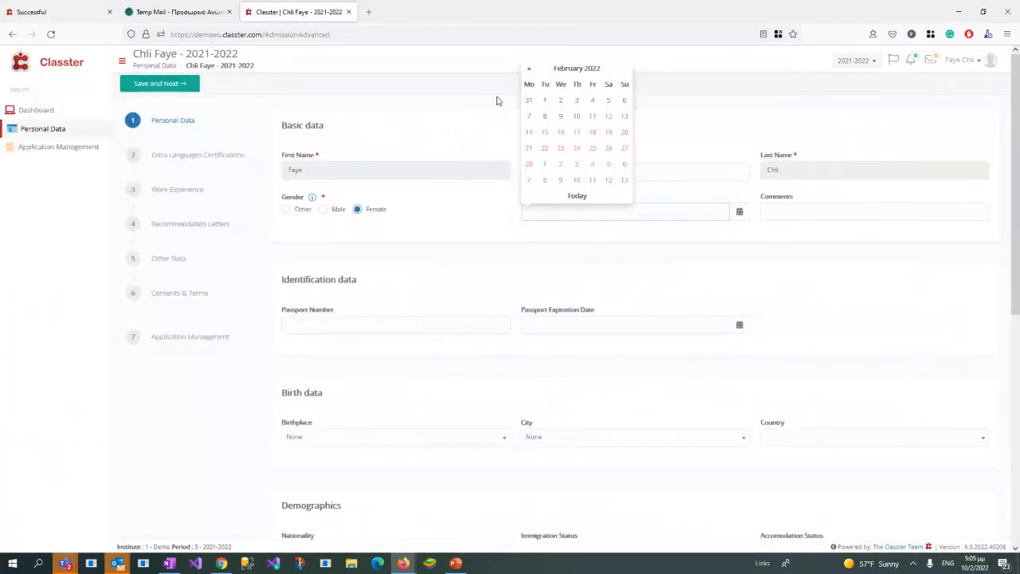
left_click(575, 117)
left_click(579, 213)
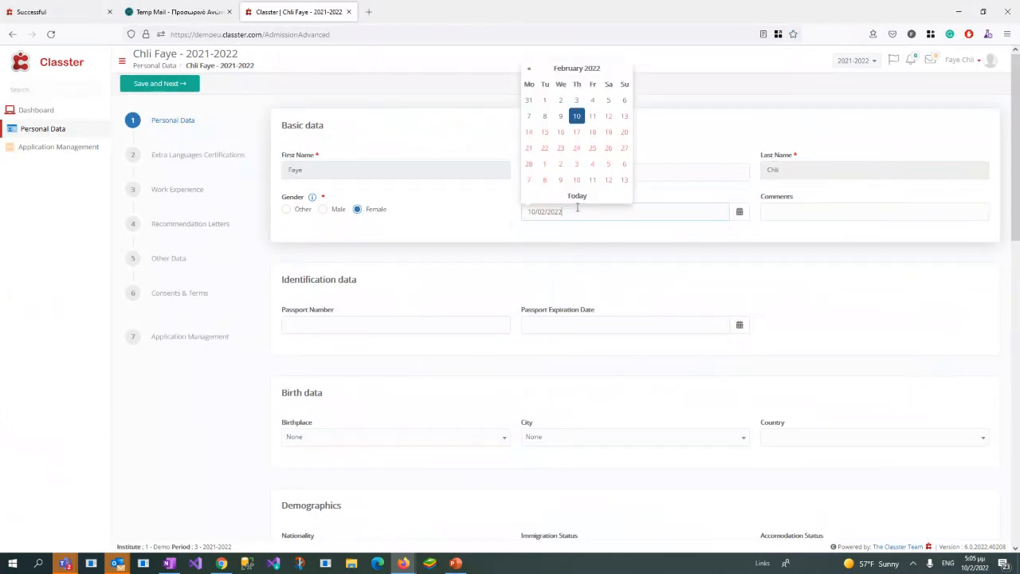
key("BackSpace")
key("BackSpace")
type("00")
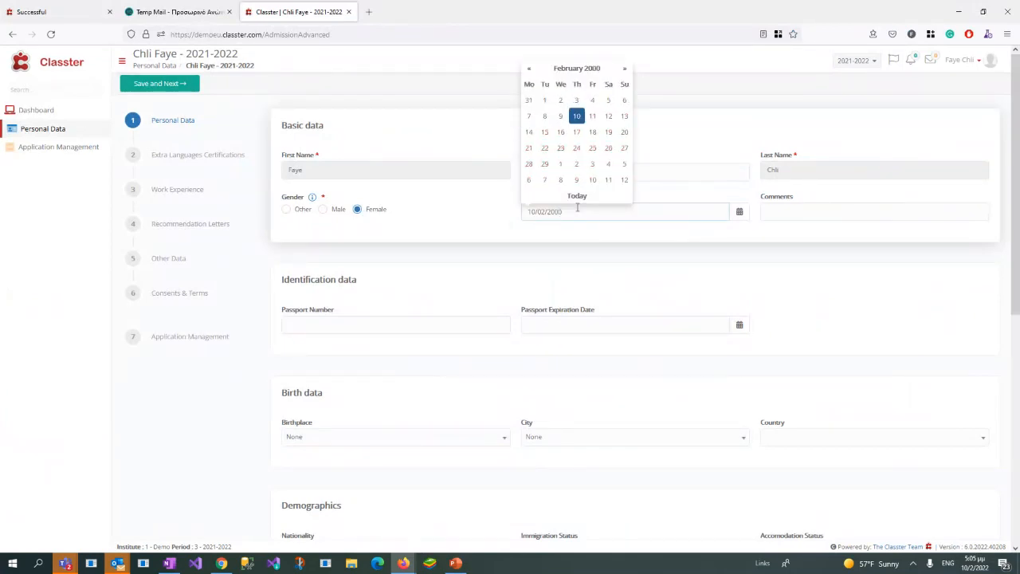
left_click(626, 277)
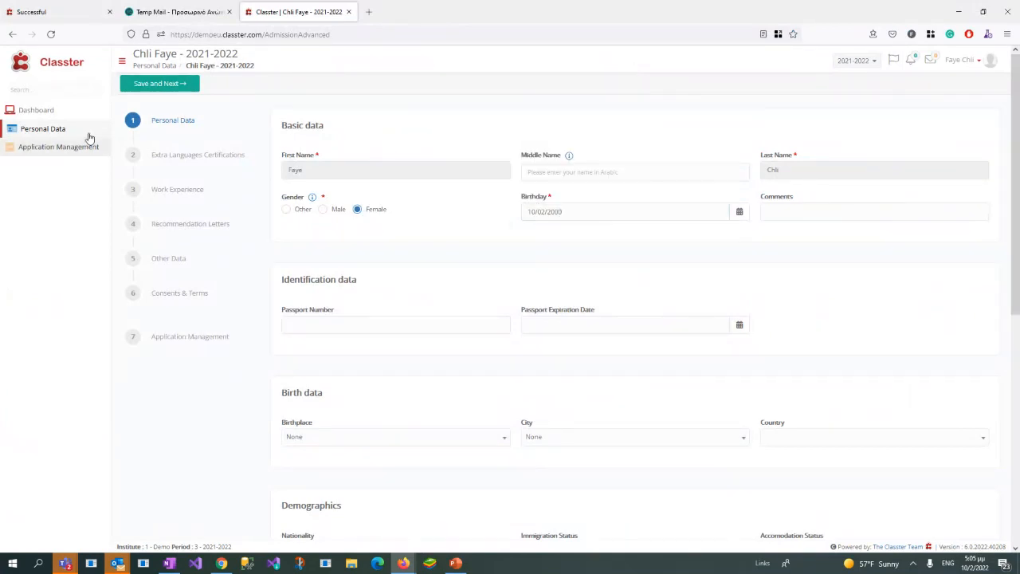
left_click(155, 84)
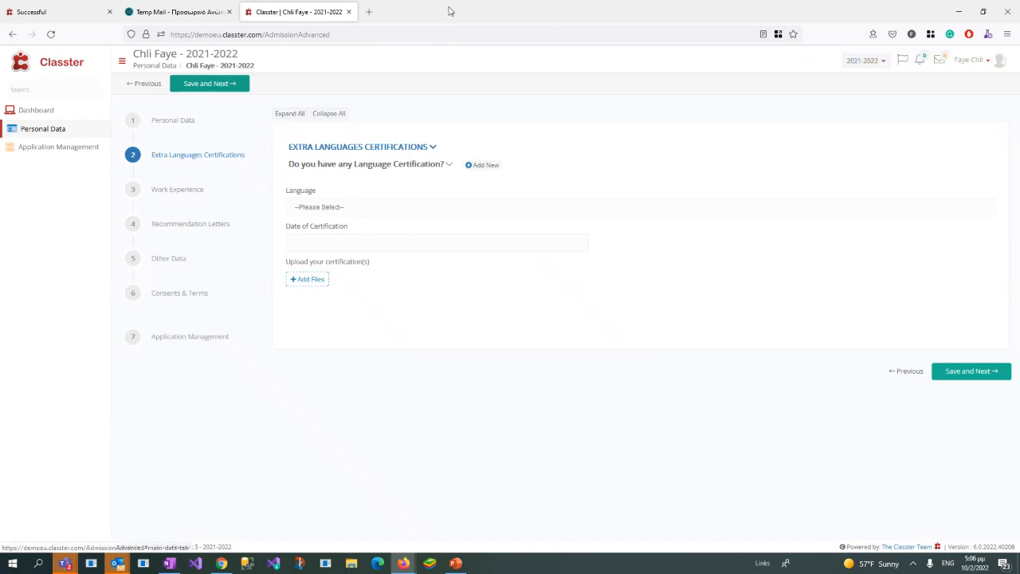
Step: Review the sections of the applicant's Personal Data form through Address data, and save to return to Extra Languages Certifications
left_click(181, 121)
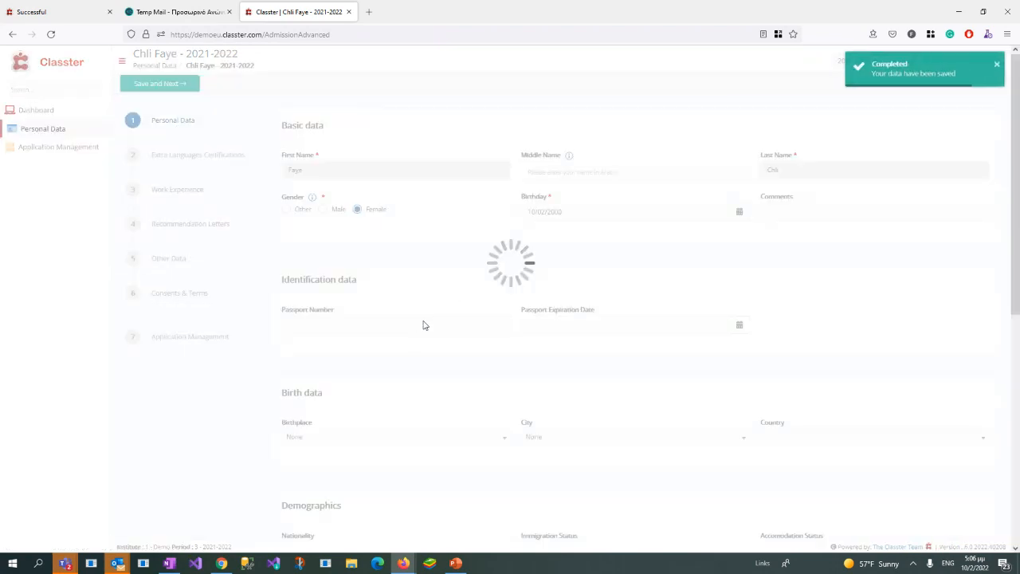
scroll(400, 314, "down", 2)
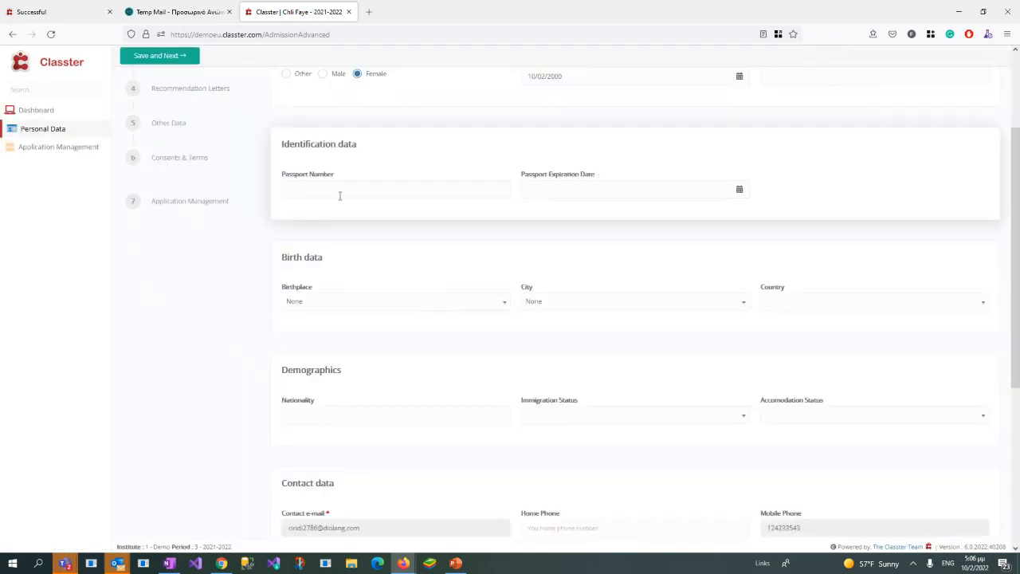
scroll(344, 196, "down", 2)
left_click(360, 169)
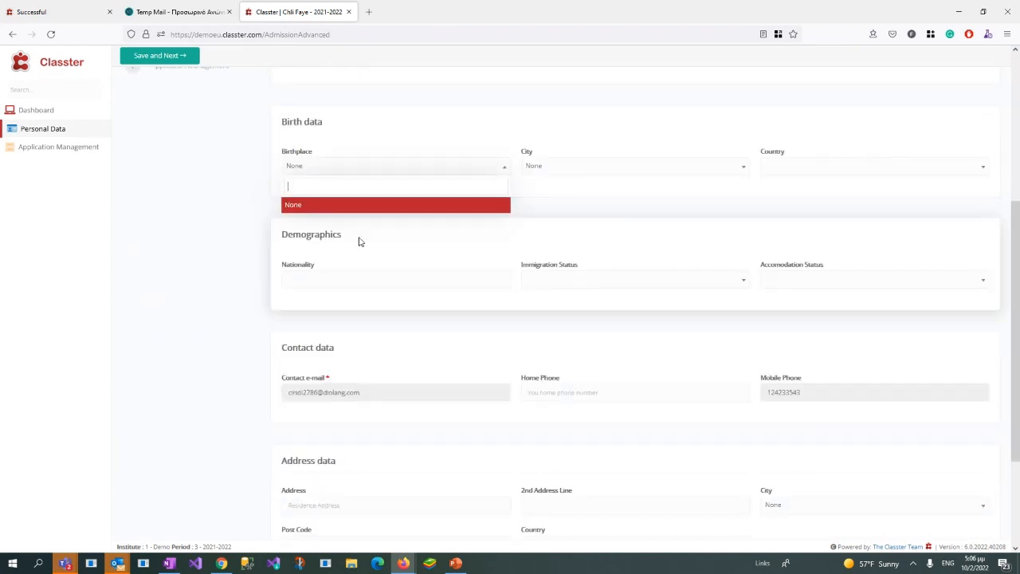
scroll(355, 263, "down", 2)
scroll(573, 279, "up", 1)
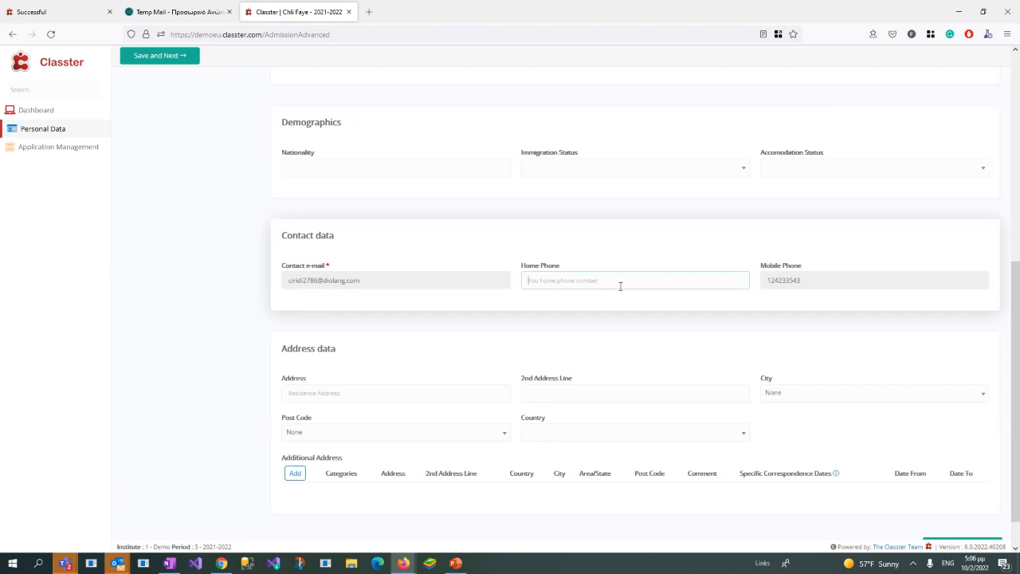
scroll(322, 346, "down", 1)
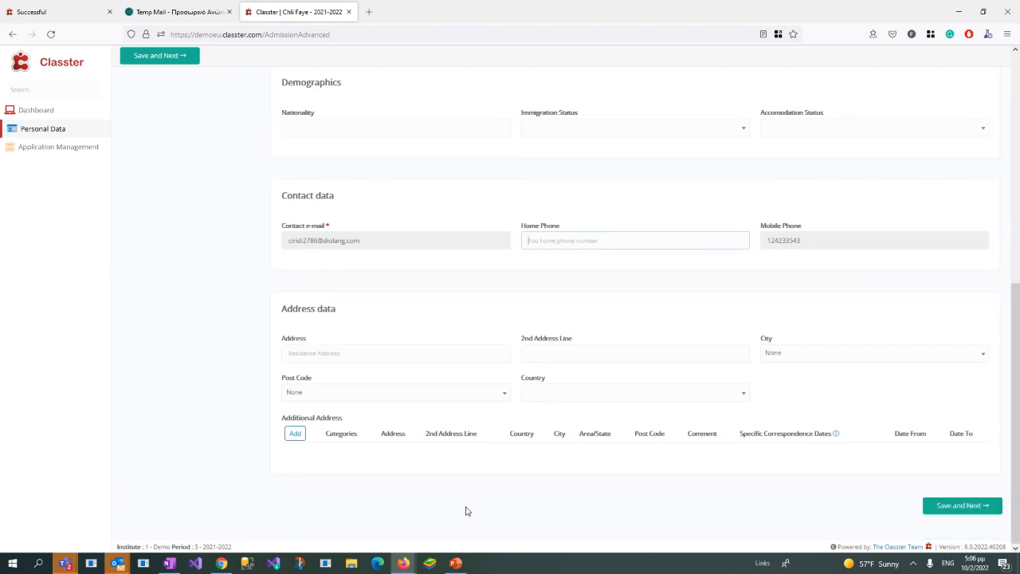
scroll(490, 460, "up", 6)
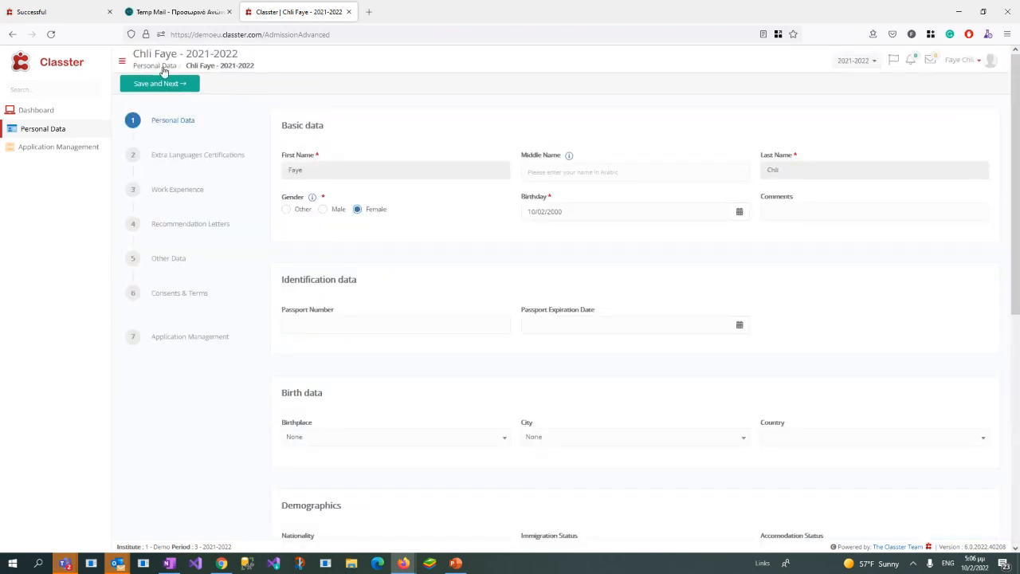
left_click(177, 86)
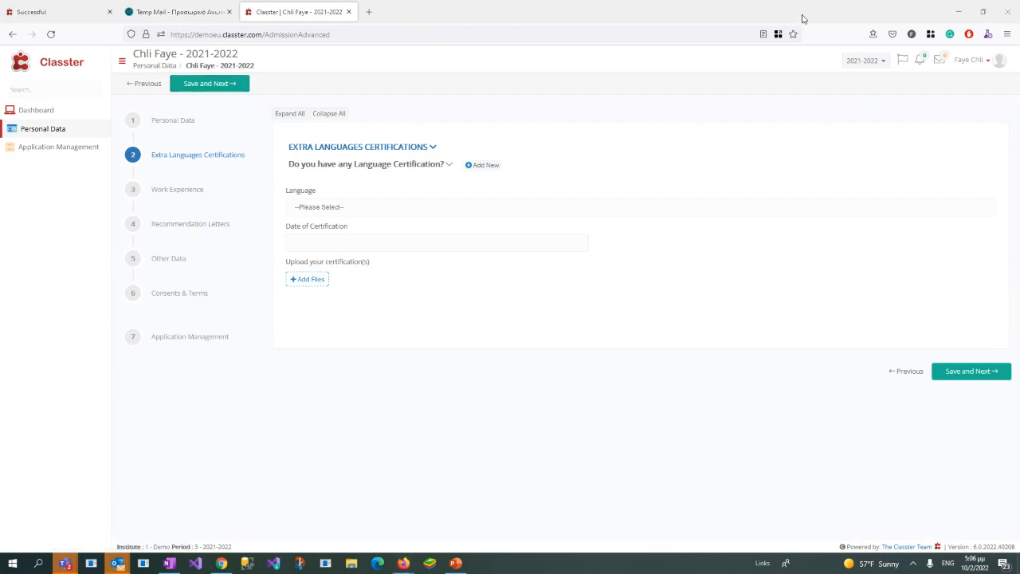
Step: In the administrator's Signup & Applicants Portal settings, examine the options of Personal Data Tabs to be visible in Admissions Portal
left_click_drag(802, 19, 1019, 87)
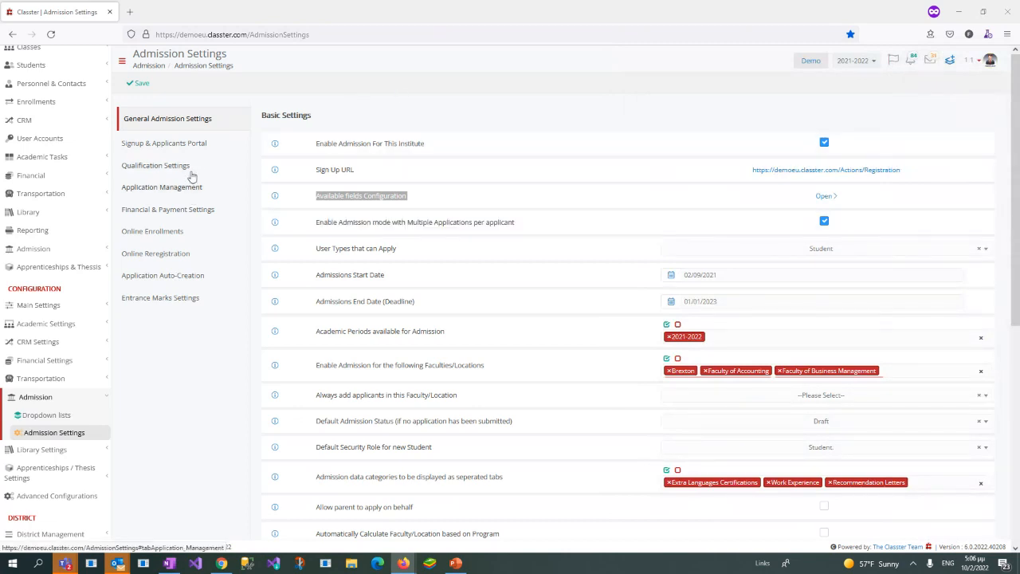
left_click(198, 143)
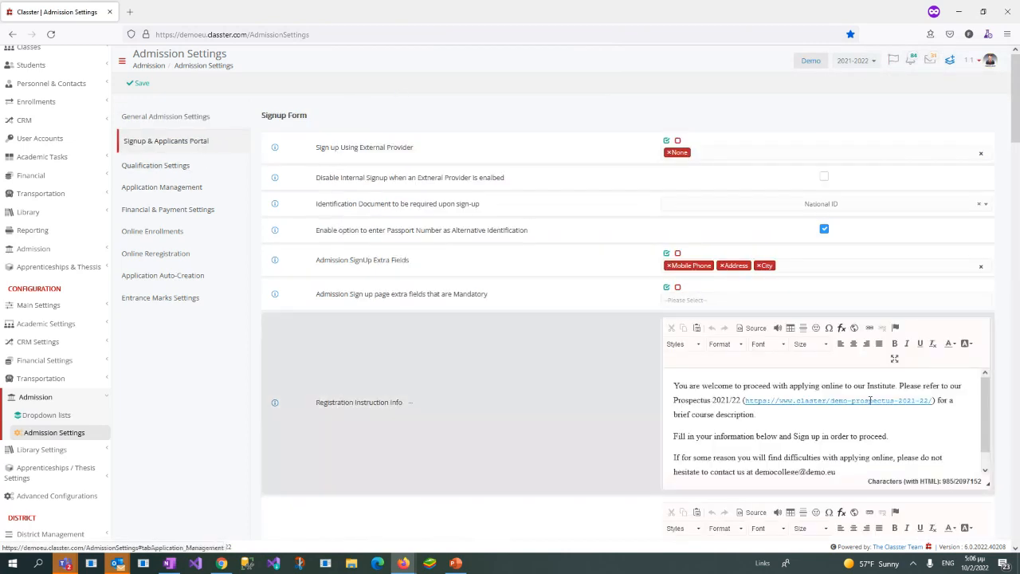
scroll(927, 275, "down", 15)
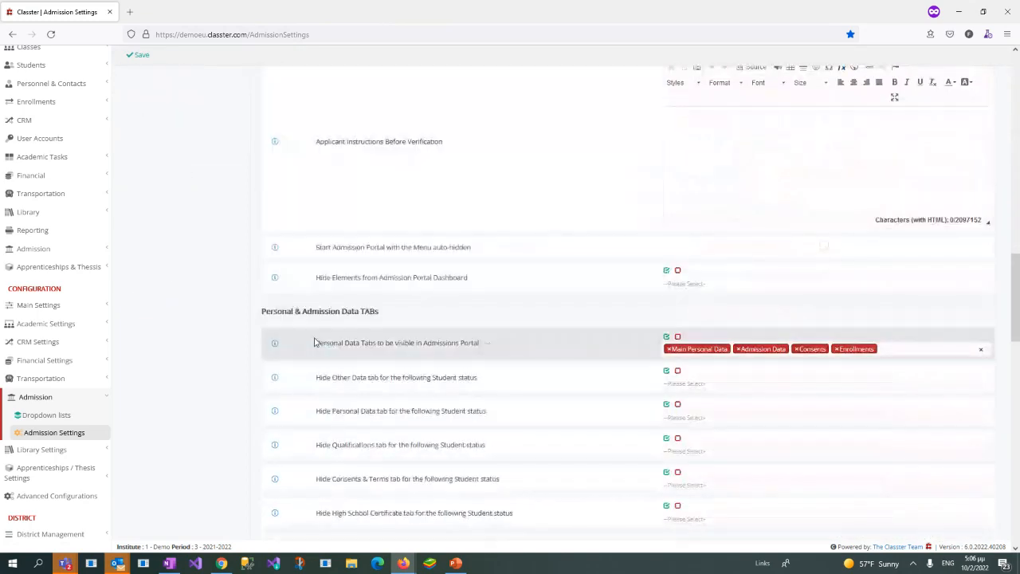
left_click_drag(316, 343, 482, 350)
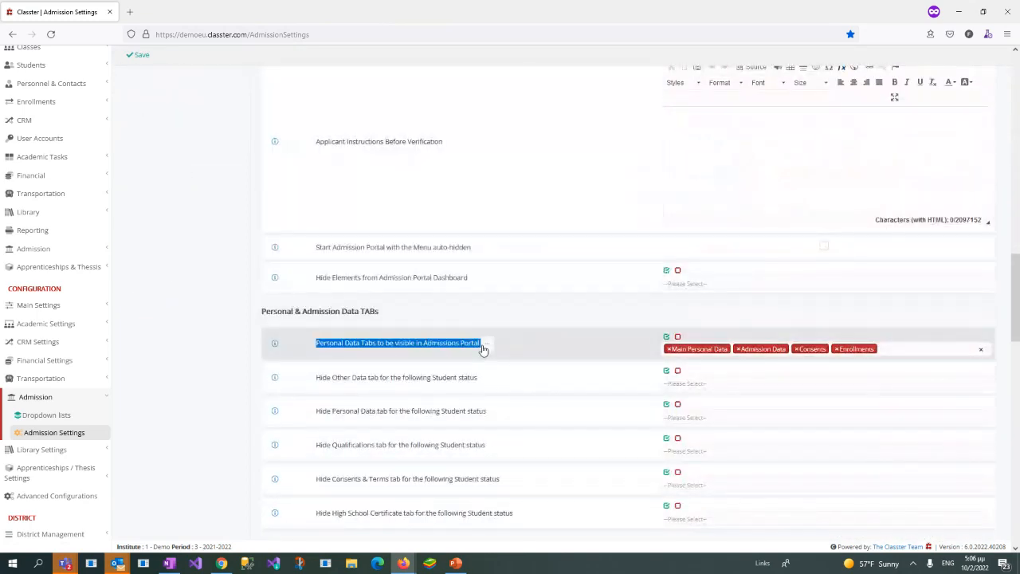
left_click(911, 349)
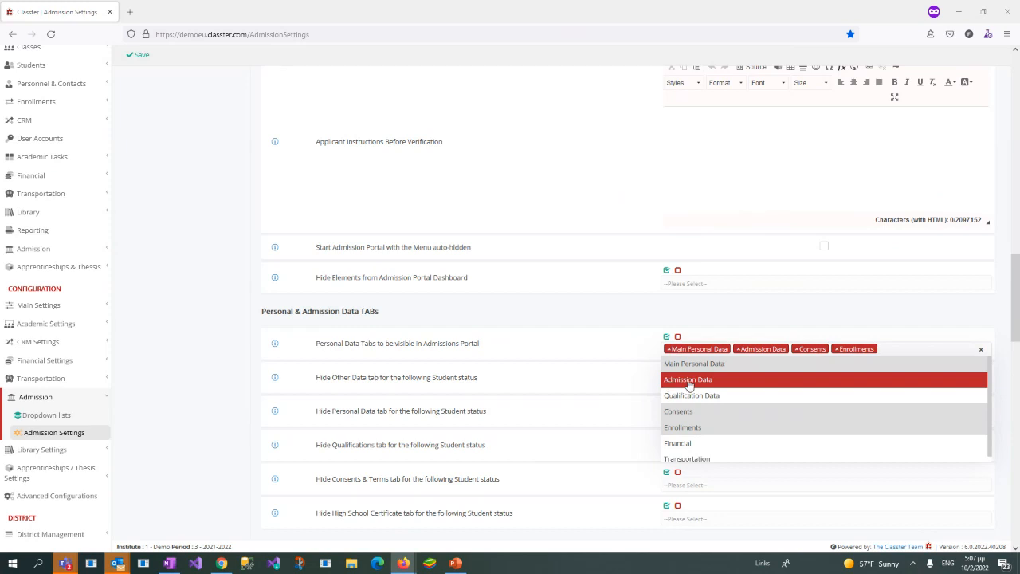
left_click(216, 356)
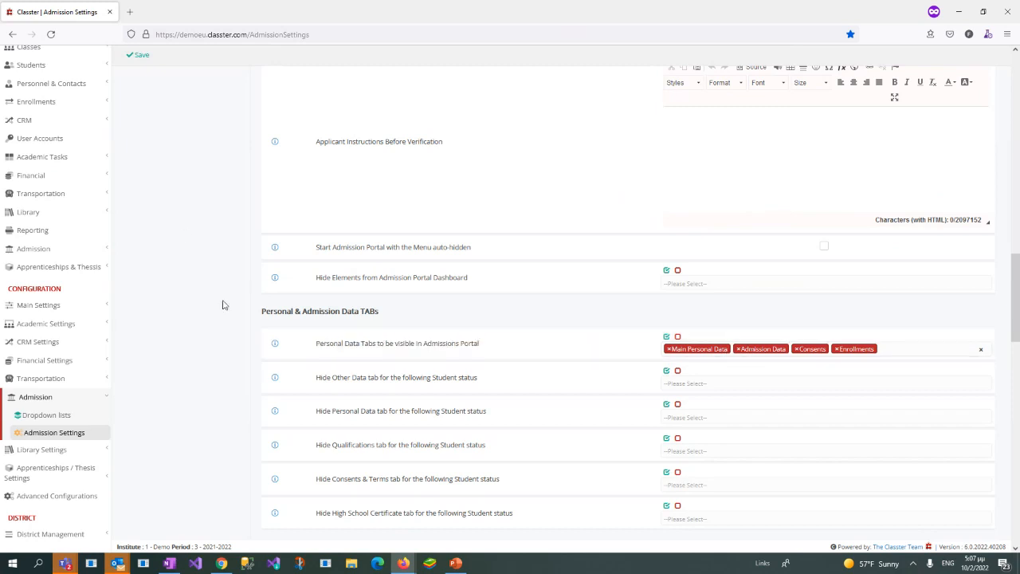
Step: Open Customize Terminology in a new browser tab, search the Admission terms for "admissi", and open the Admission Data TAB entry
left_click(57, 305)
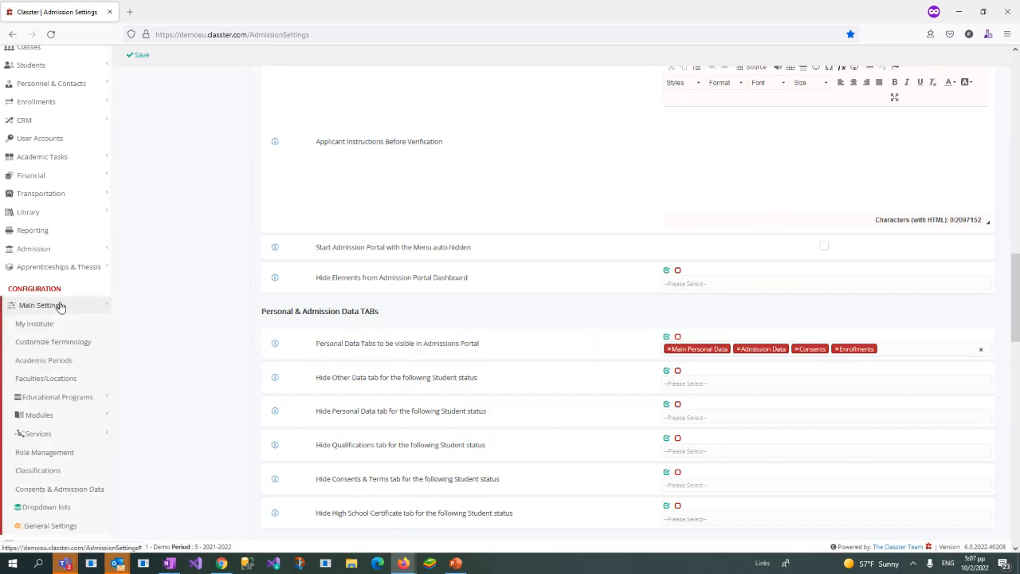
right_click(86, 348)
left_click(107, 355)
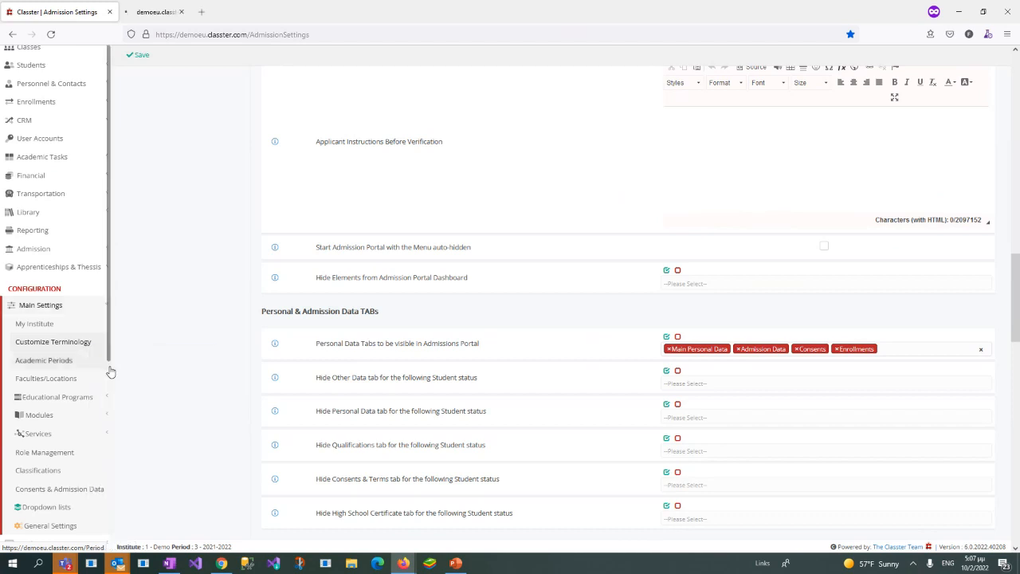
left_click(156, 5)
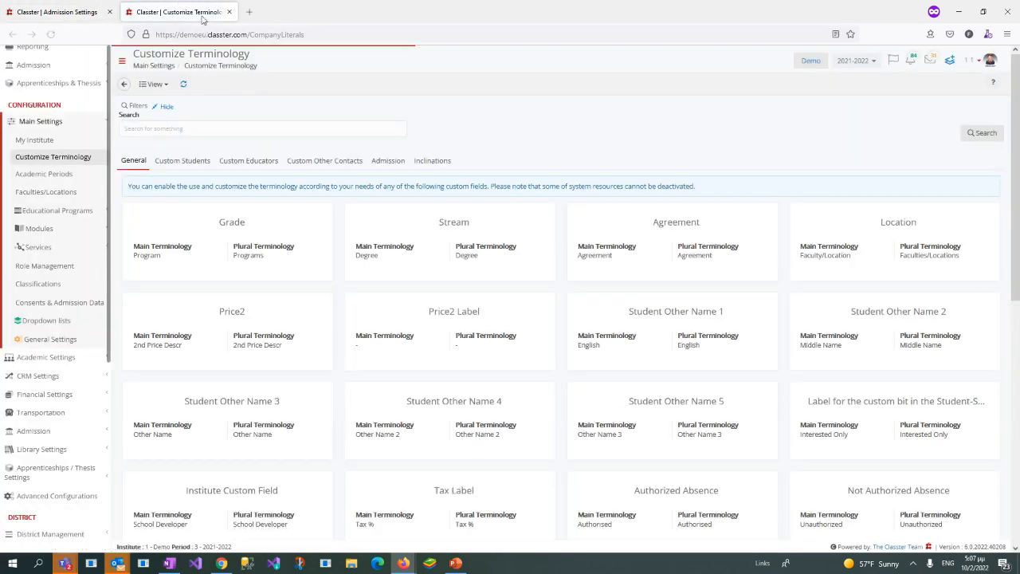
left_click(389, 160)
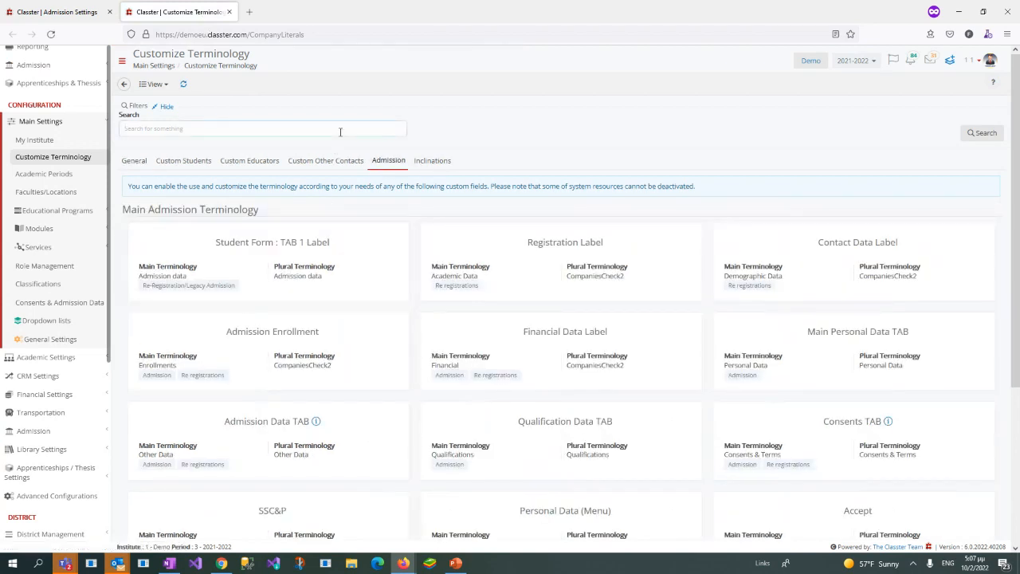
type("admission")
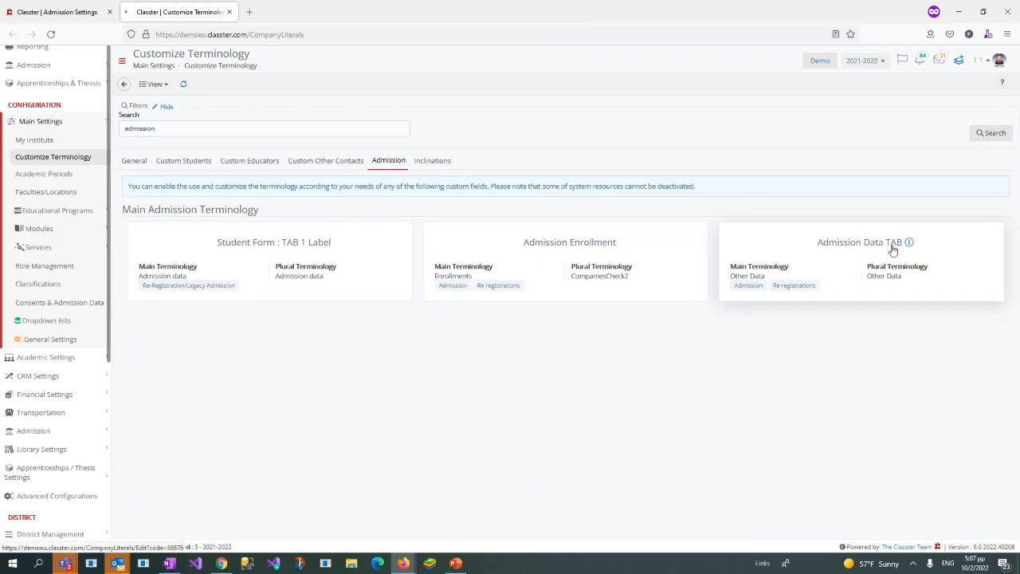
left_click(893, 250)
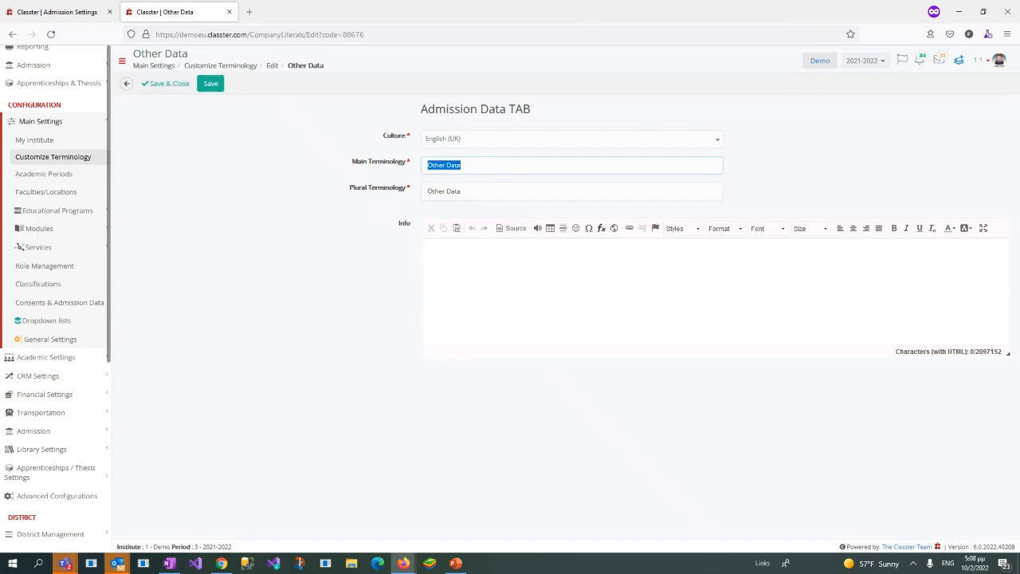
Step: Check the Other Data step in the applicant's application, and return to the administrator's window to close the terminology page
left_click_drag(1019, 48, 801, 50)
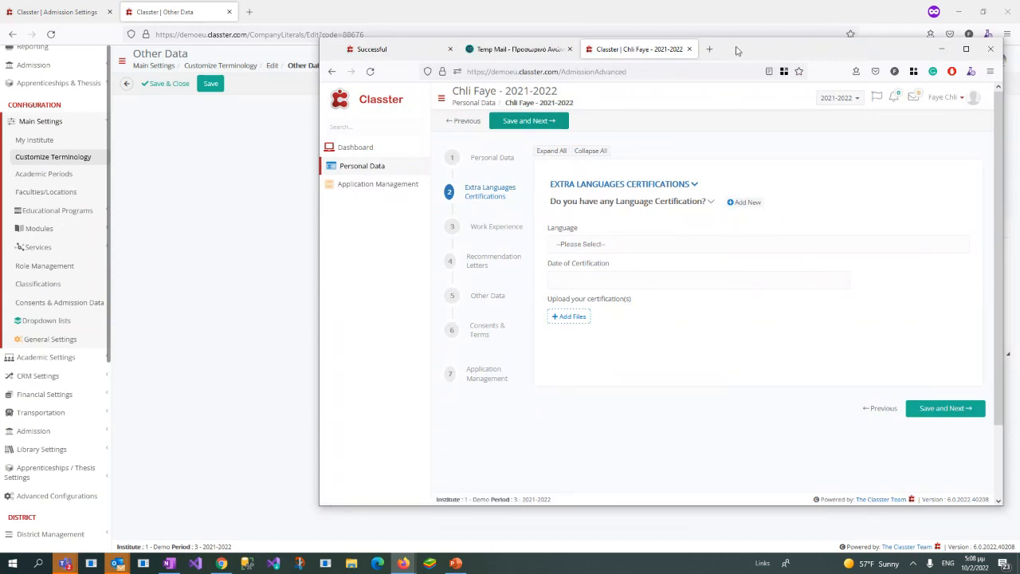
double_click(777, 56)
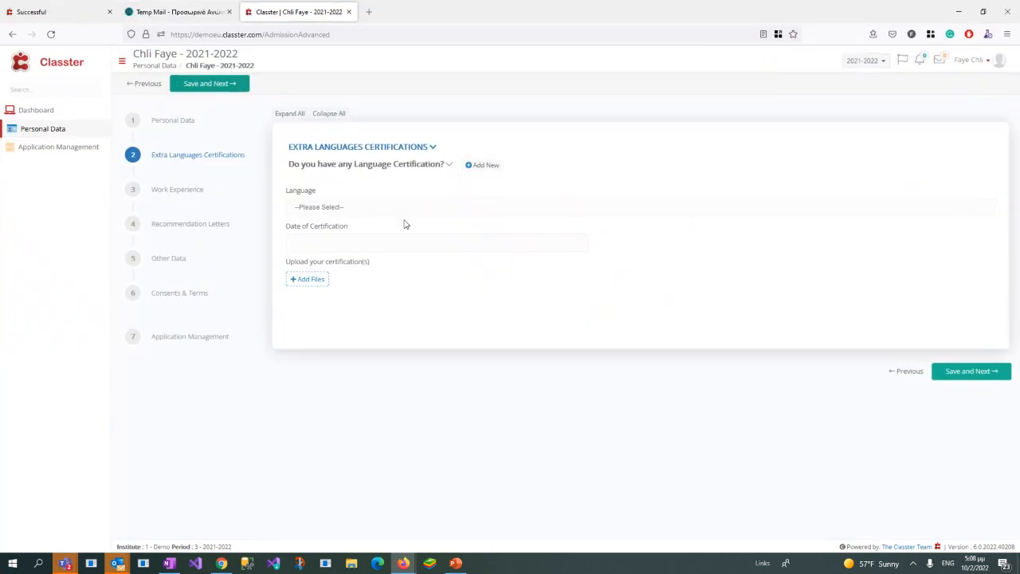
left_click(168, 257)
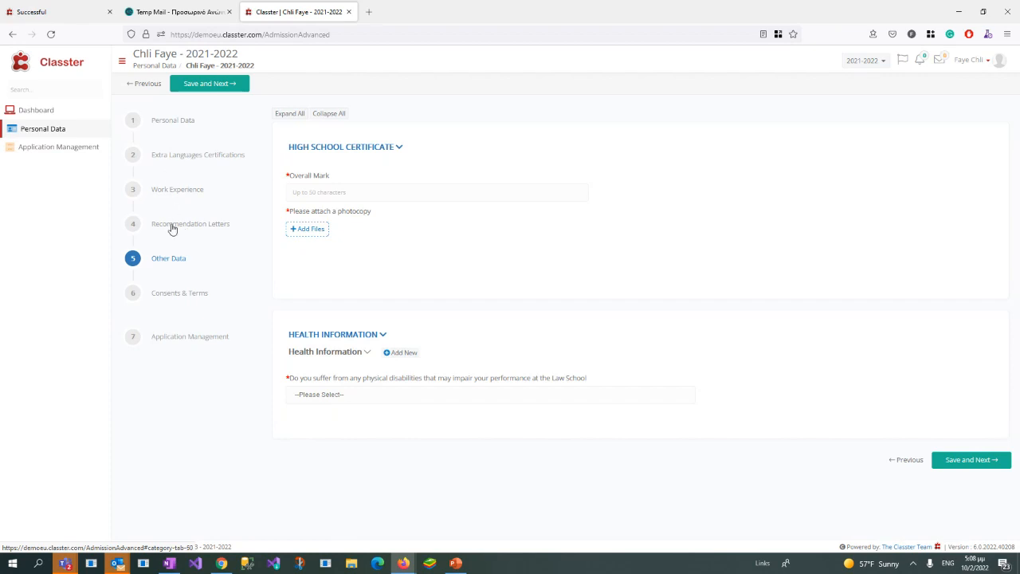
double_click(436, 16)
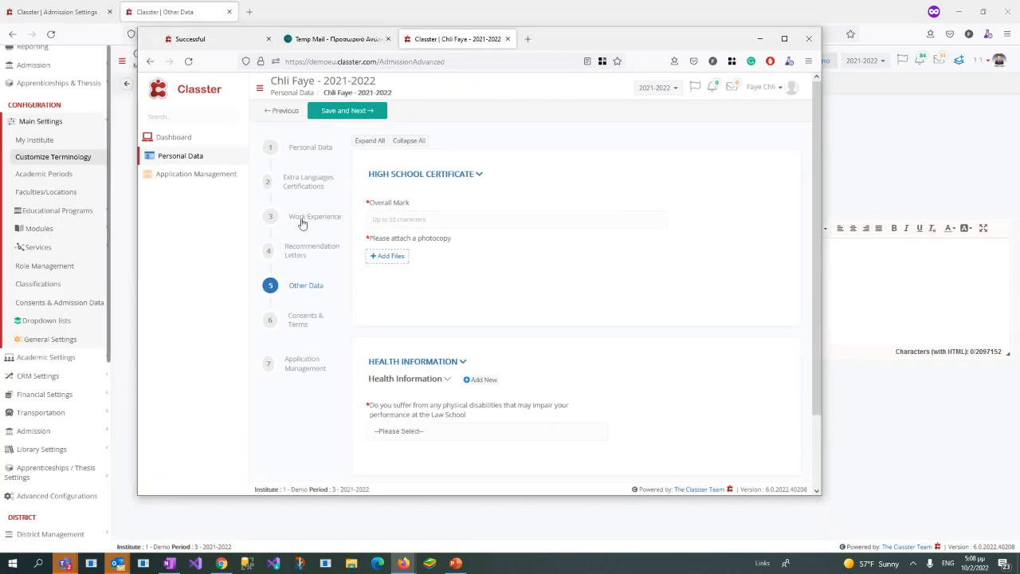
left_click_drag(614, 45, 1019, 30)
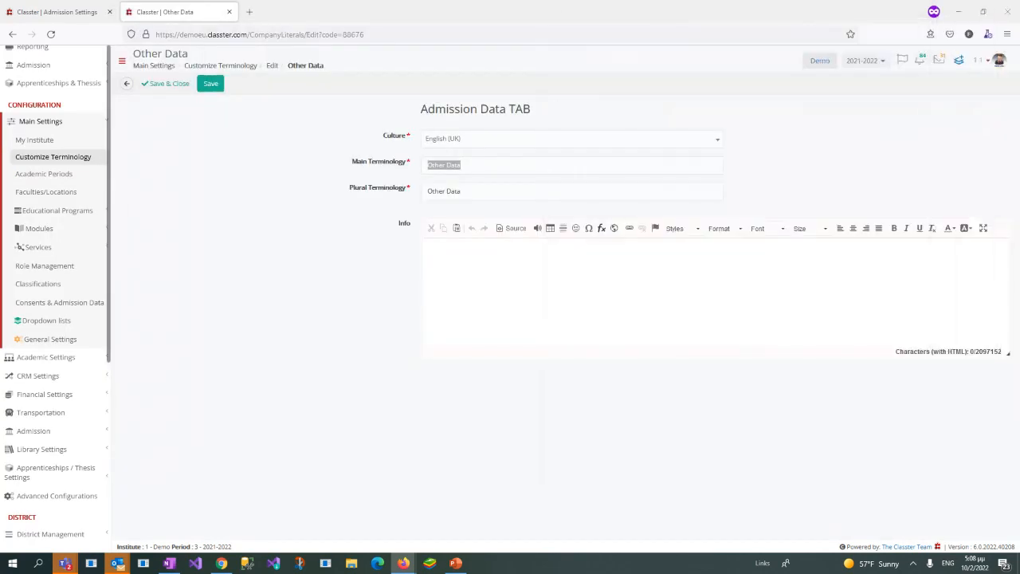
left_click(230, 12)
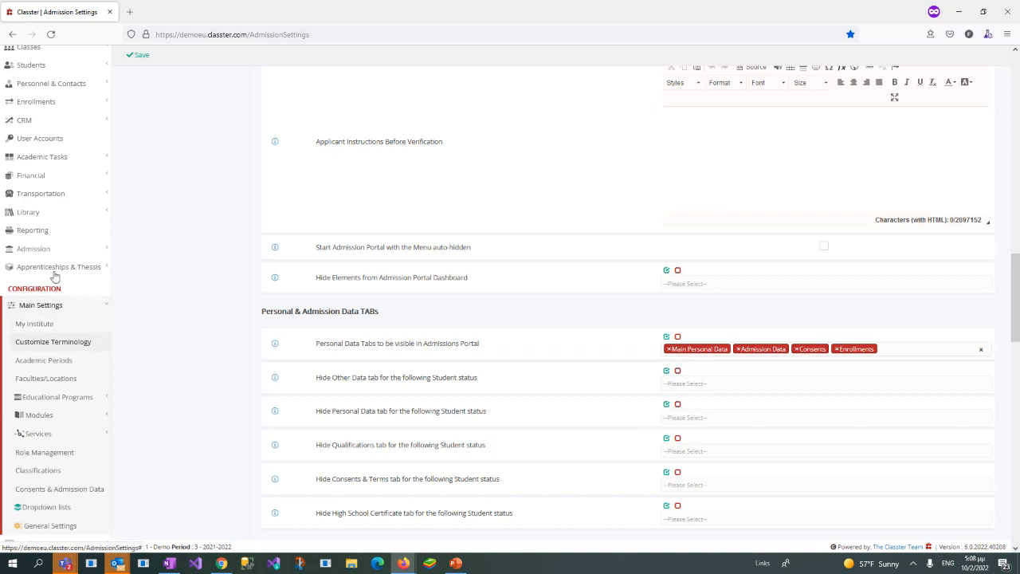
Step: Open the Document Category list among the Main Settings dropdown lists, keeping the System type
scroll(79, 284, "down", 1)
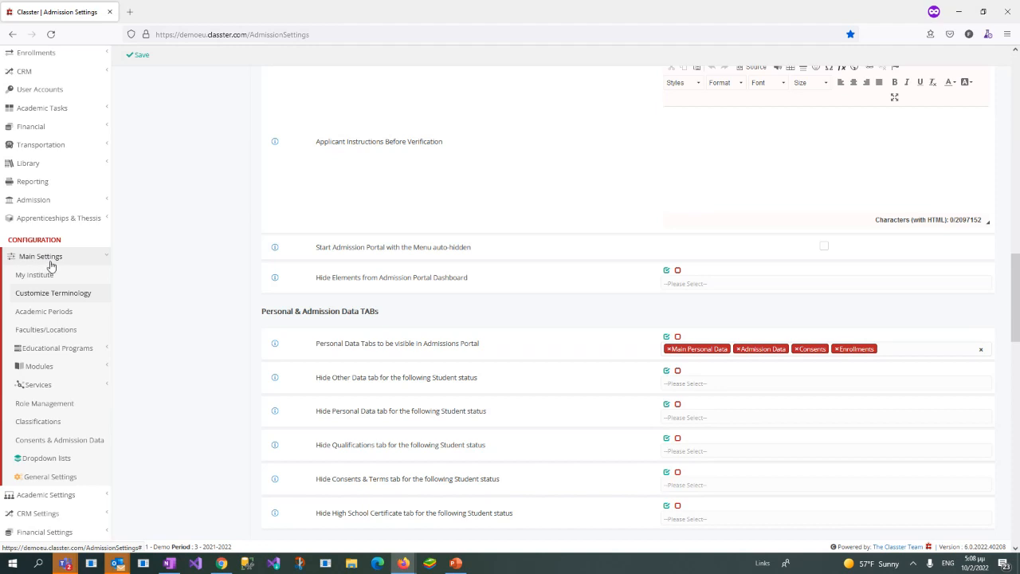
scroll(70, 388, "down", 3)
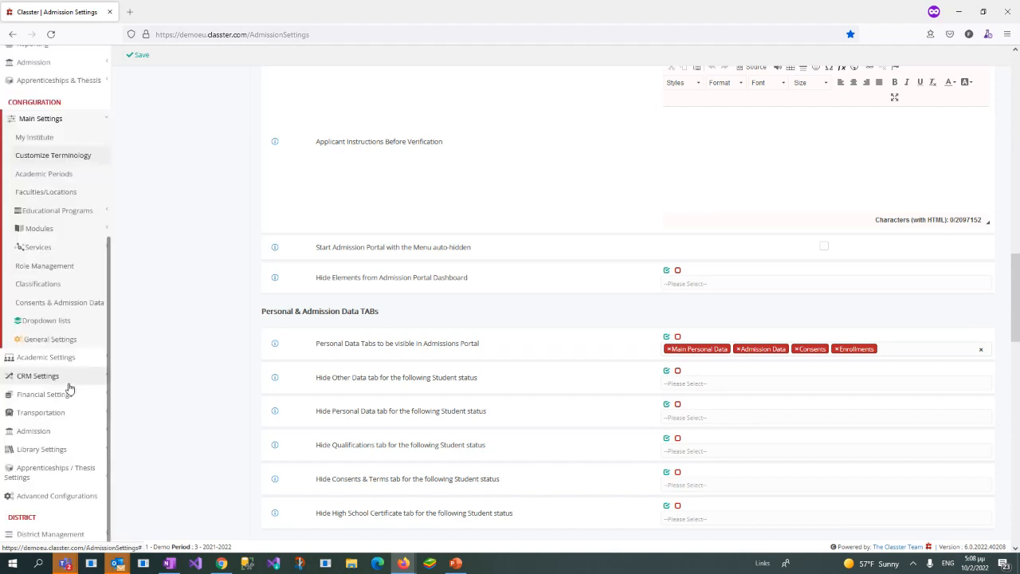
left_click(57, 323)
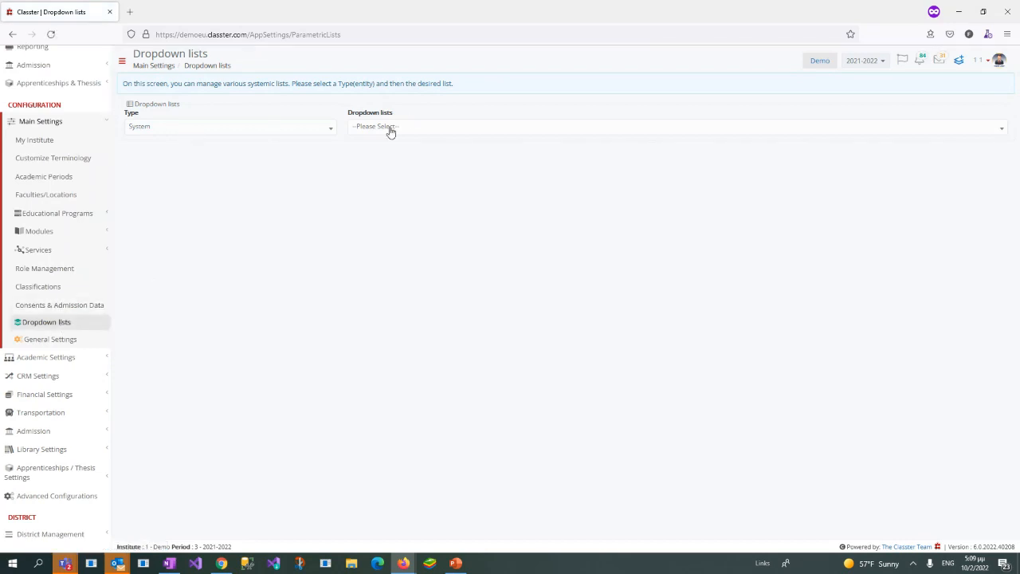
left_click(389, 130)
type("docum")
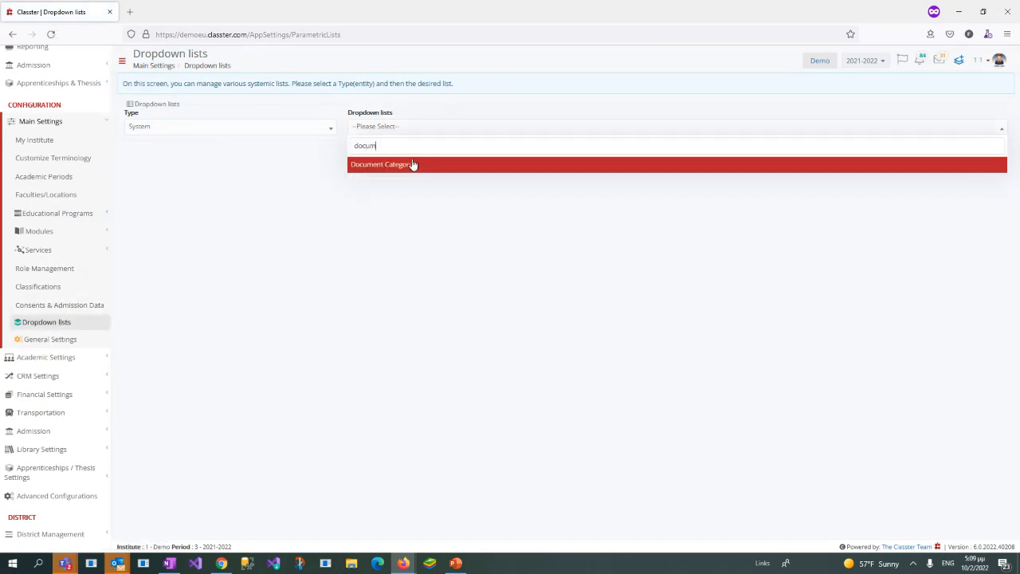
left_click(414, 165)
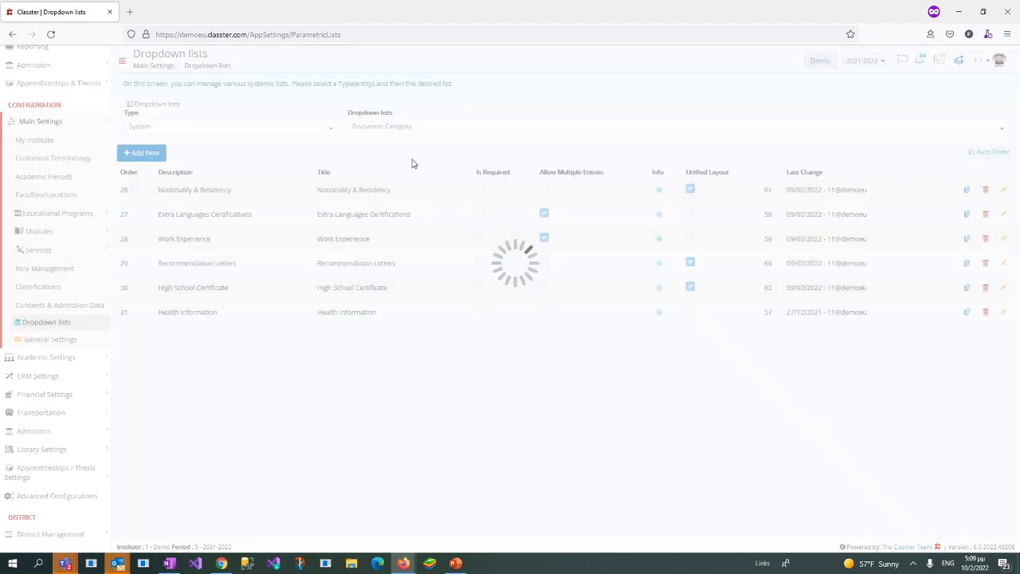
Step: Compare the applicant's Other Data sections and application steps with the administrator's Document Category entries
left_click_drag(1019, 58, 612, 57)
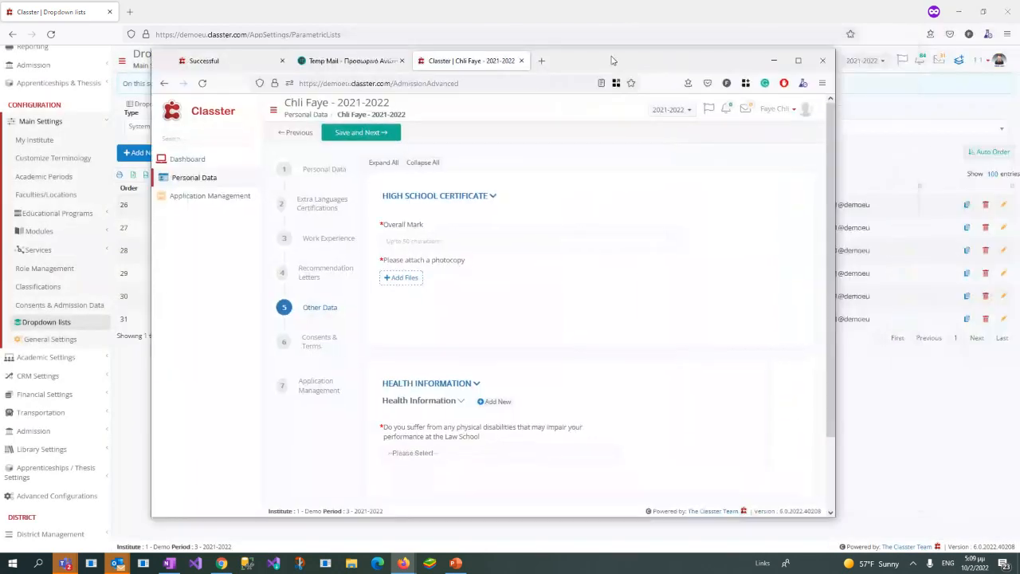
double_click(612, 58)
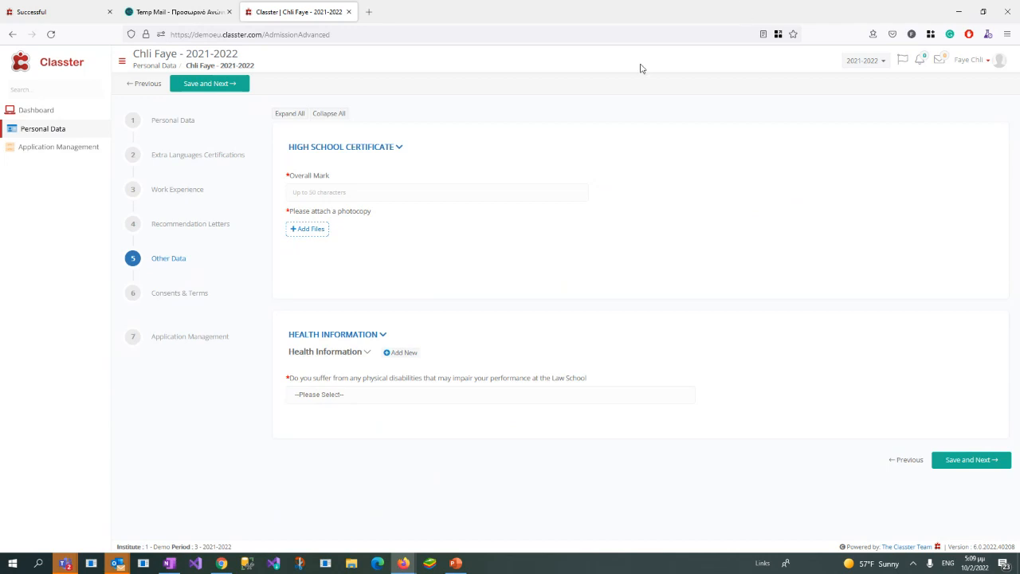
double_click(636, 14)
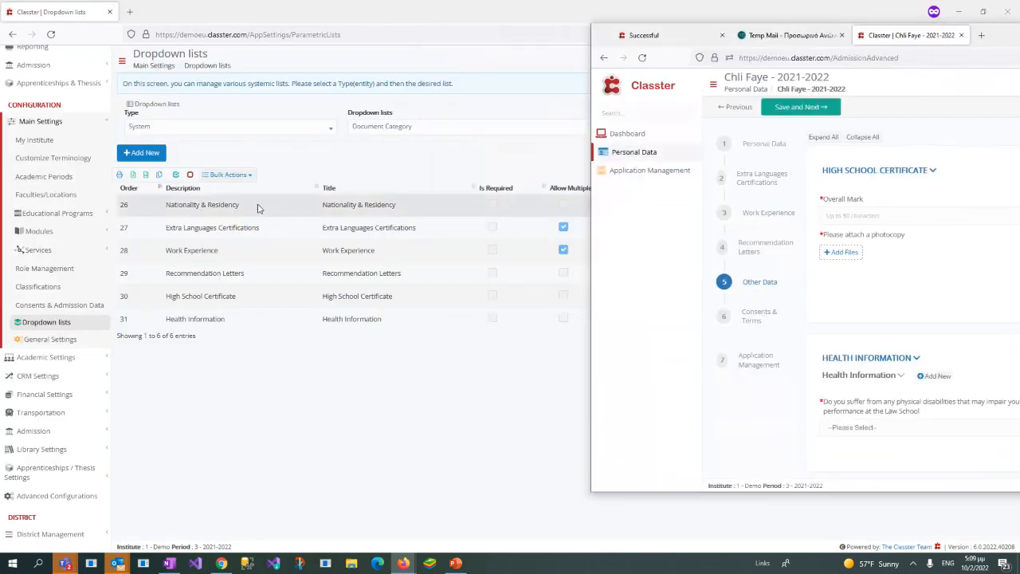
left_click_drag(1004, 35, 1019, 36)
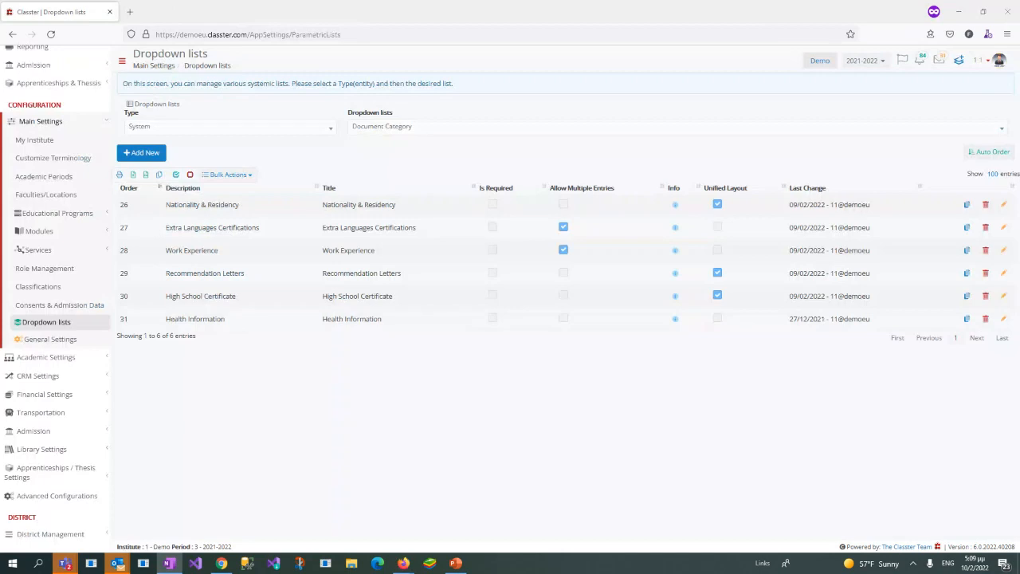
key("alt+Tab")
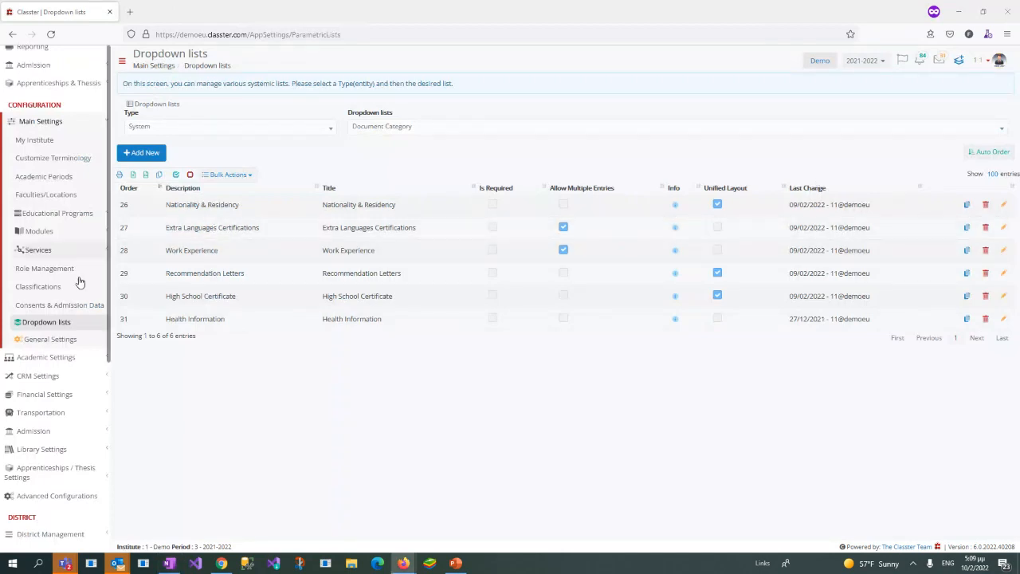
Step: Open the Admission configuration's Admission Settings page in a new browser tab, keeping the Document Category list open
left_click(36, 430)
right_click(56, 439)
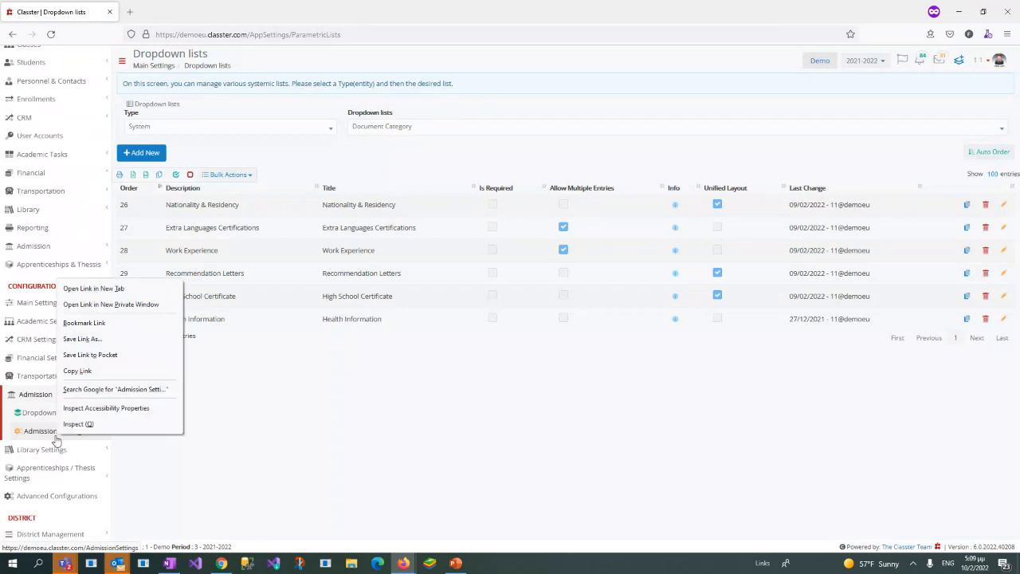
left_click(93, 289)
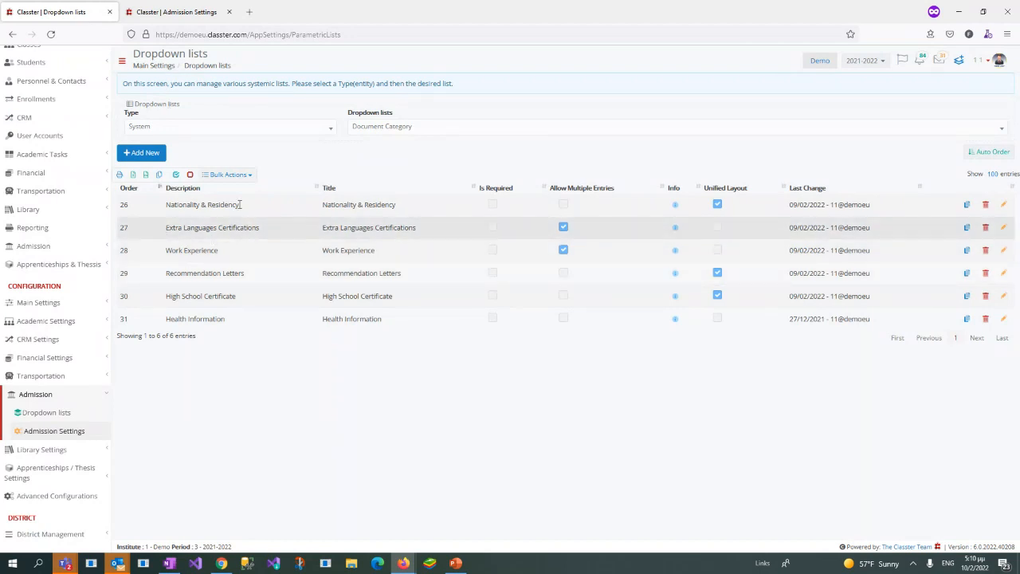
Step: Open the Extra Languages Certifications document category for editing and examine its Allow Multiple Entries option
left_click_drag(163, 228, 318, 229)
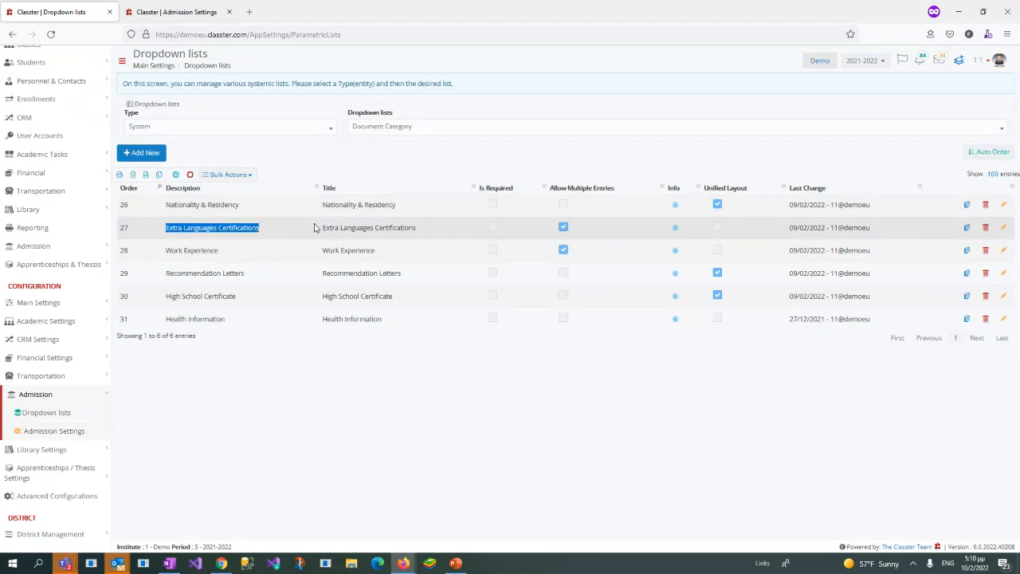
left_click(1004, 229)
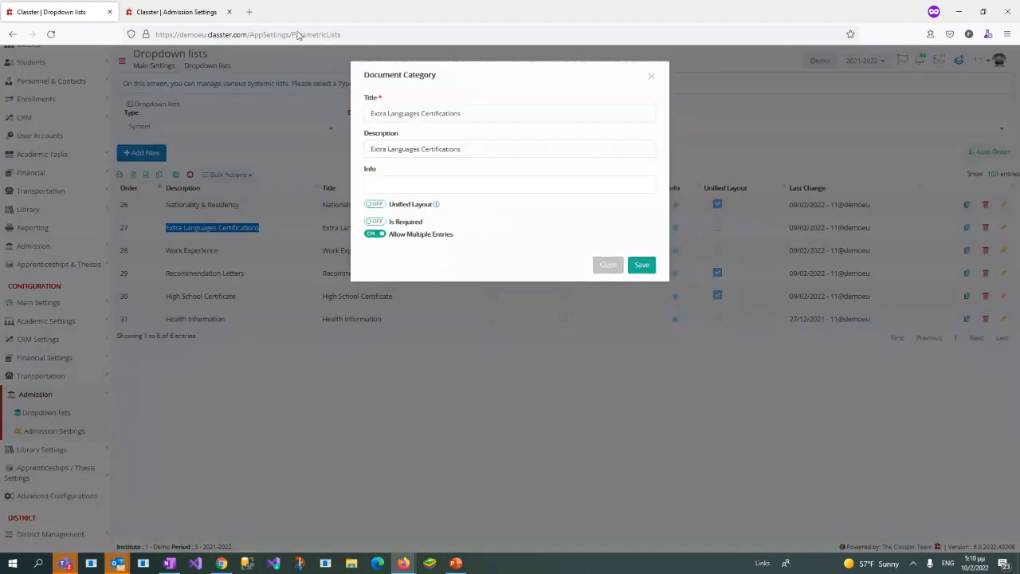
left_click_drag(390, 234, 498, 240)
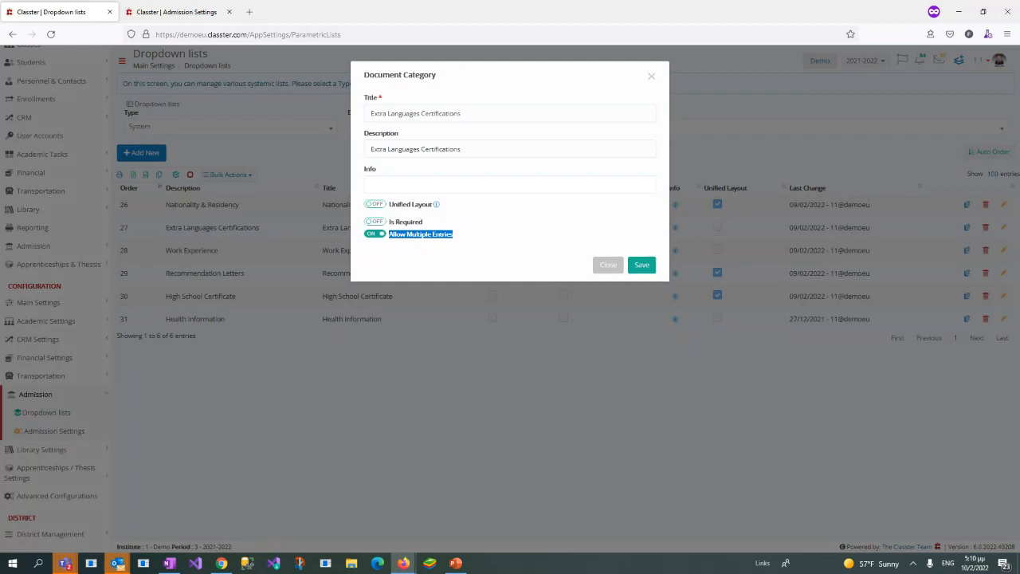
Step: Bring up the applicant's window at full size, reload the portal for period 2021-2022, and open the Extra Languages Certifications step
left_click_drag(1019, 191, 753, 189)
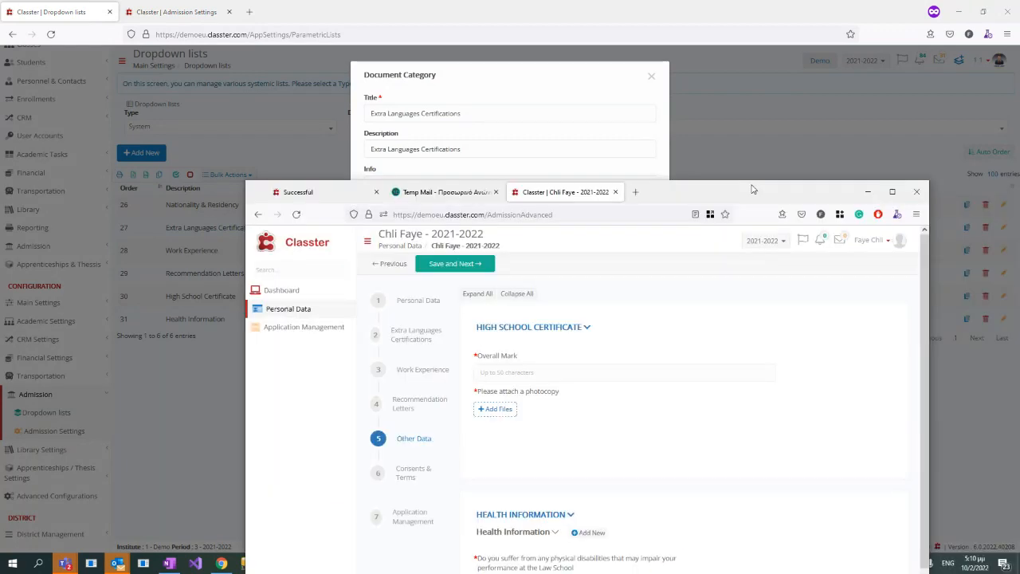
double_click(752, 189)
left_click(226, 157)
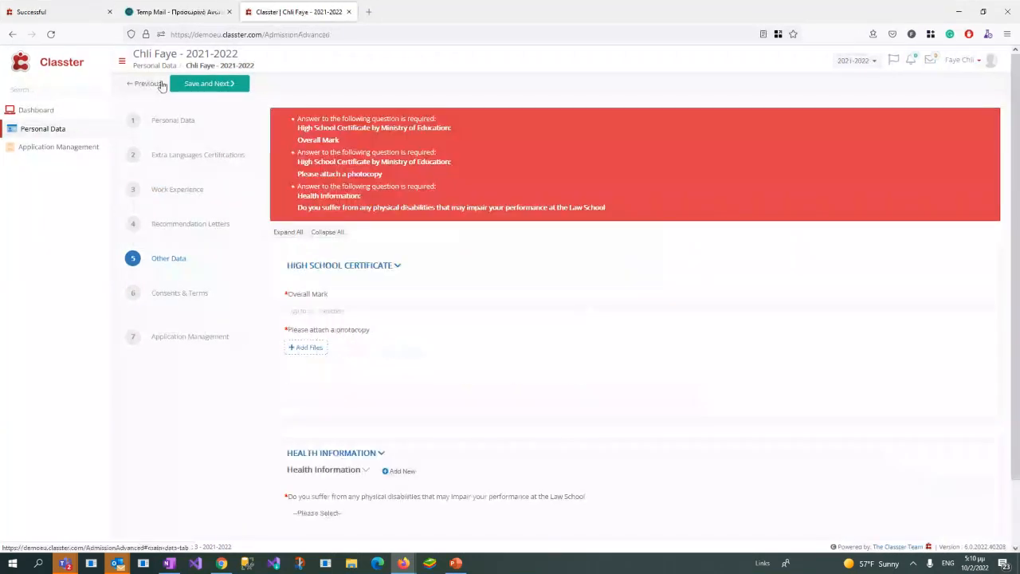
left_click(295, 311)
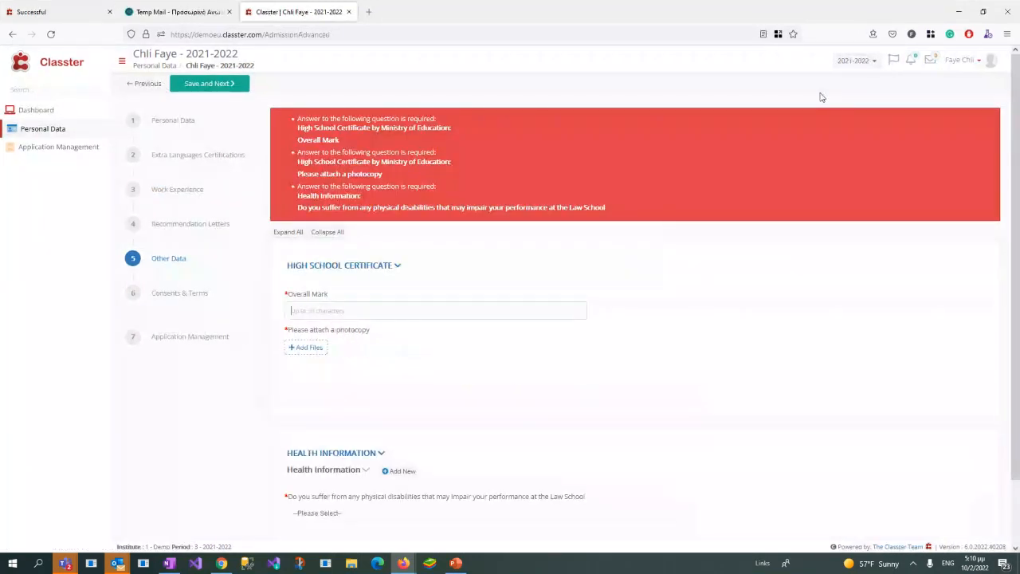
left_click(849, 61)
left_click(845, 80)
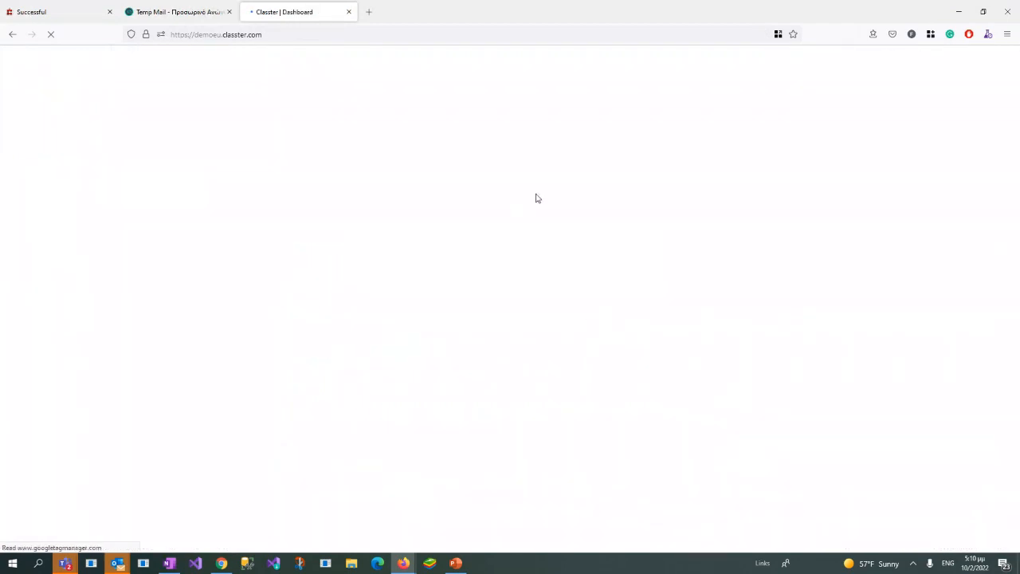
left_click(506, 204)
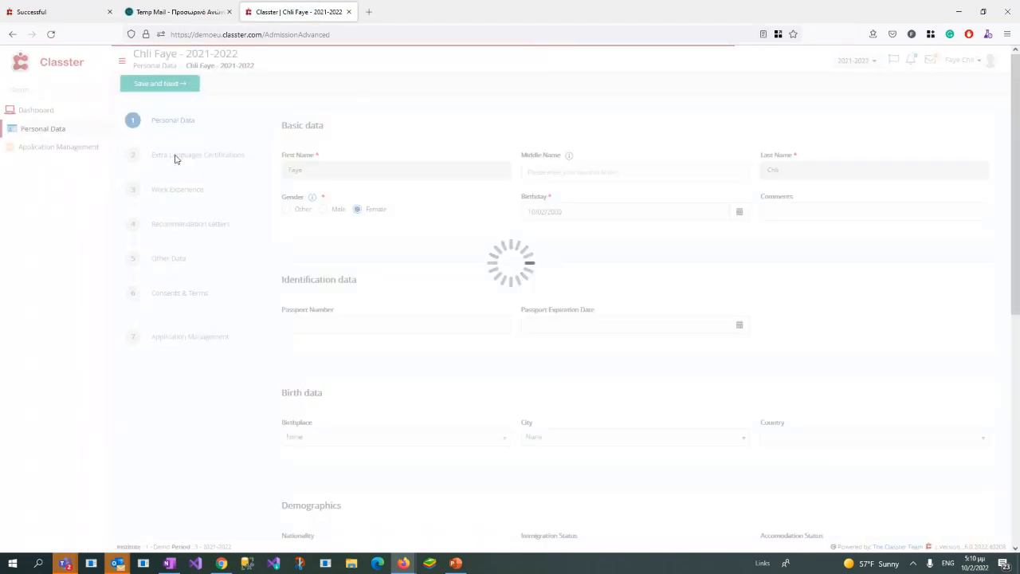
left_click(175, 157)
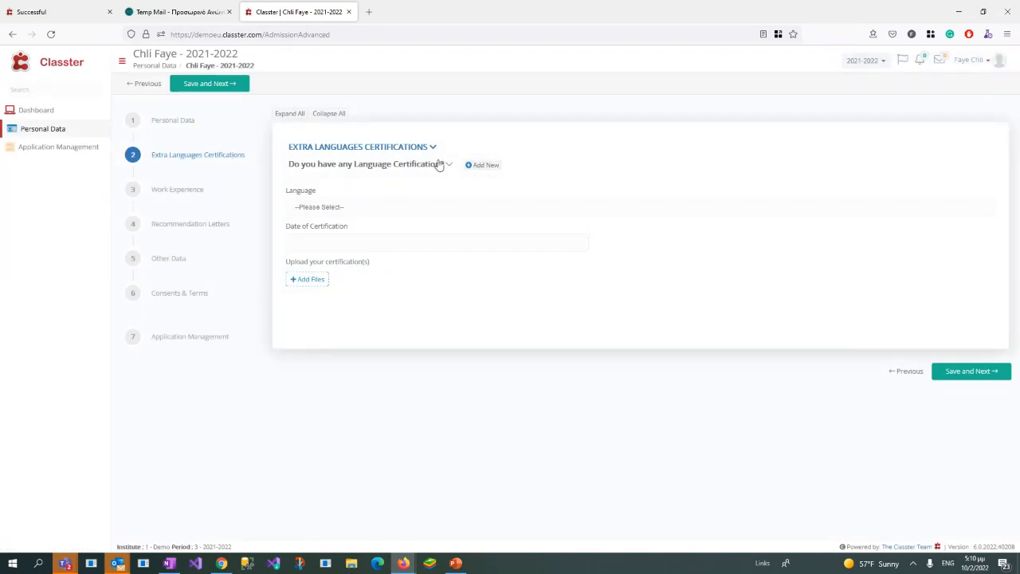
Step: Check the available certification languages and add a second language certification entry to the application
left_click(348, 207)
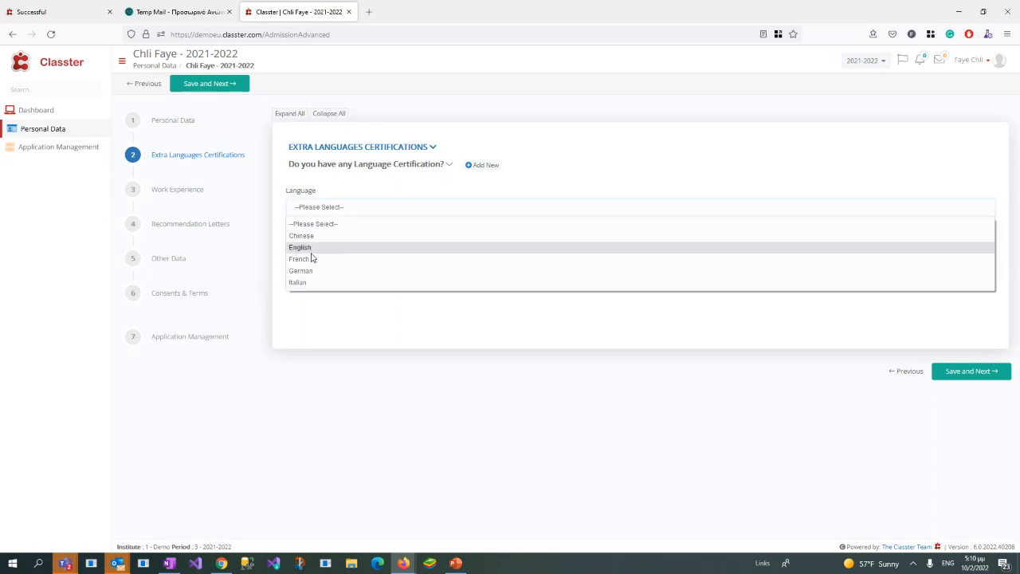
left_click(488, 167)
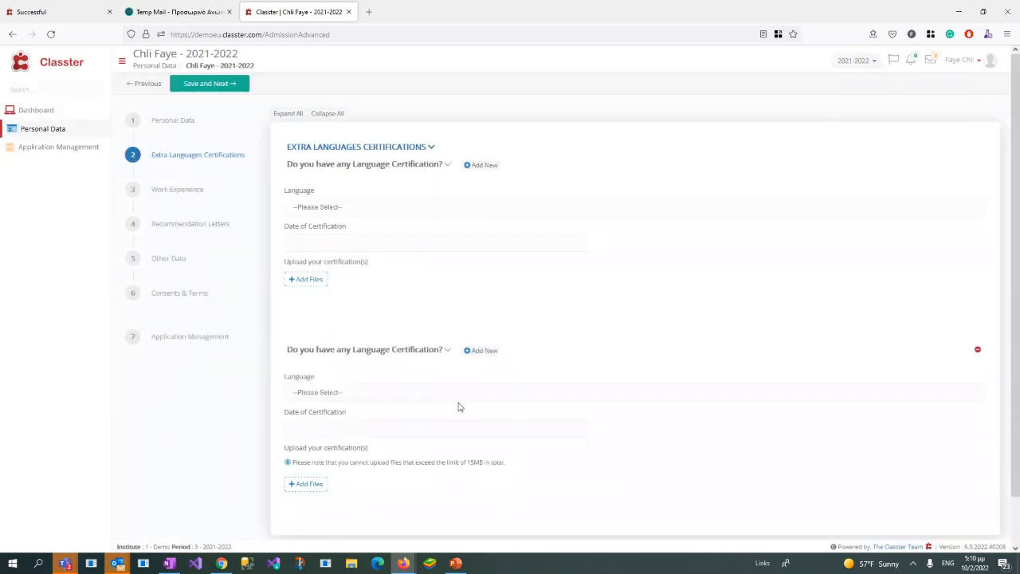
scroll(398, 456, "down", 2)
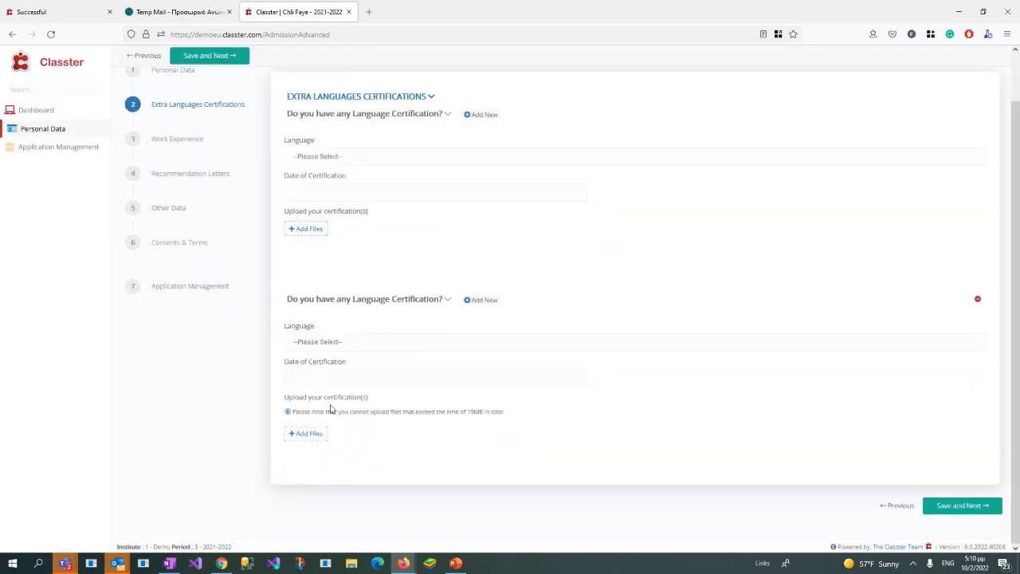
Step: Set the first certification to English, dated 01/02/2022, and the second to Chinese, and return to the administrator's window
left_click(356, 158)
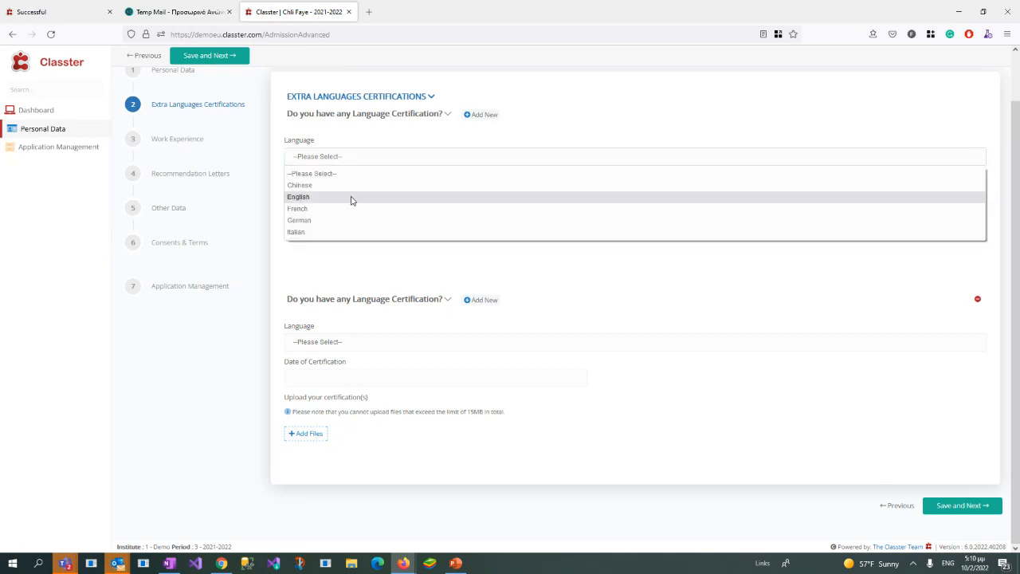
left_click(351, 197)
left_click(344, 192)
left_click(313, 244)
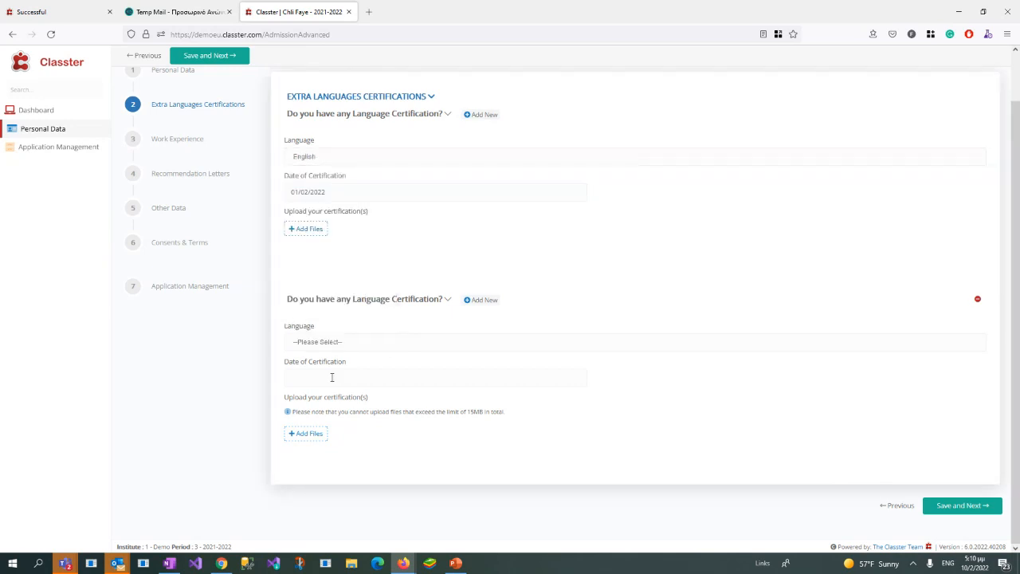
left_click(348, 343)
left_click(300, 371)
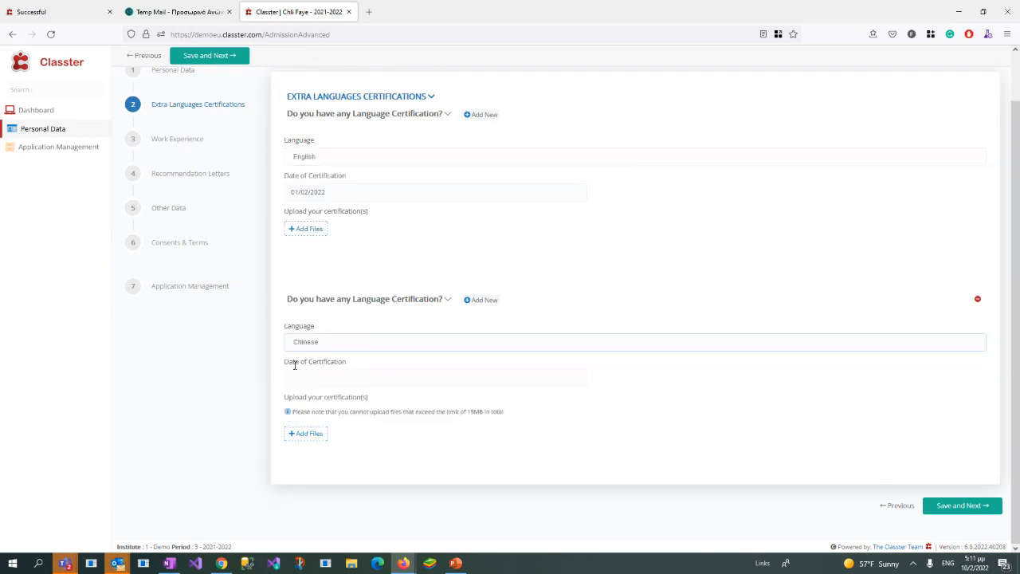
left_click(319, 377)
left_click(789, 207)
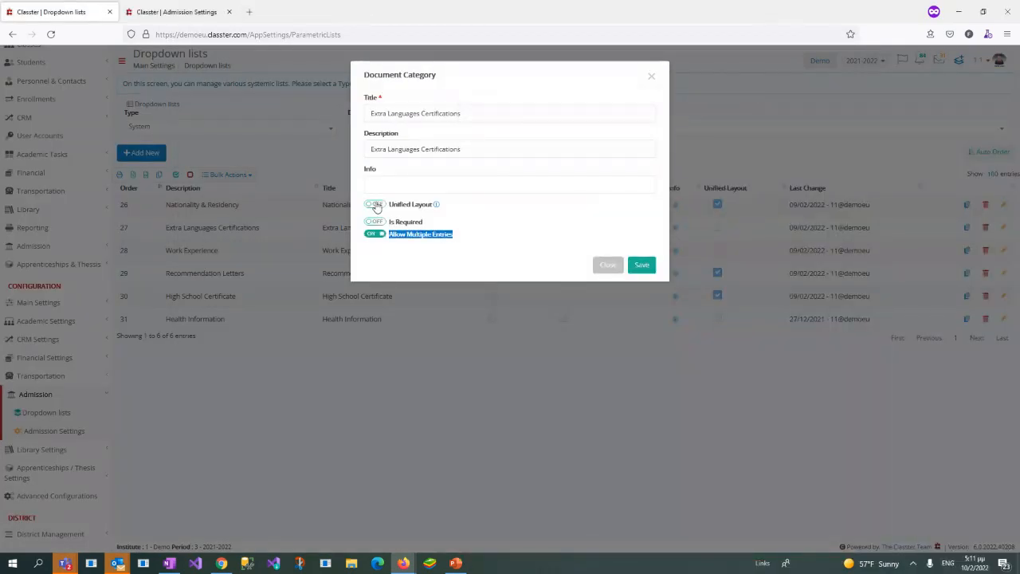
Step: Turn on Unified Layout for the Extra Languages Certifications category, and close its dialog without saving
left_click(375, 205)
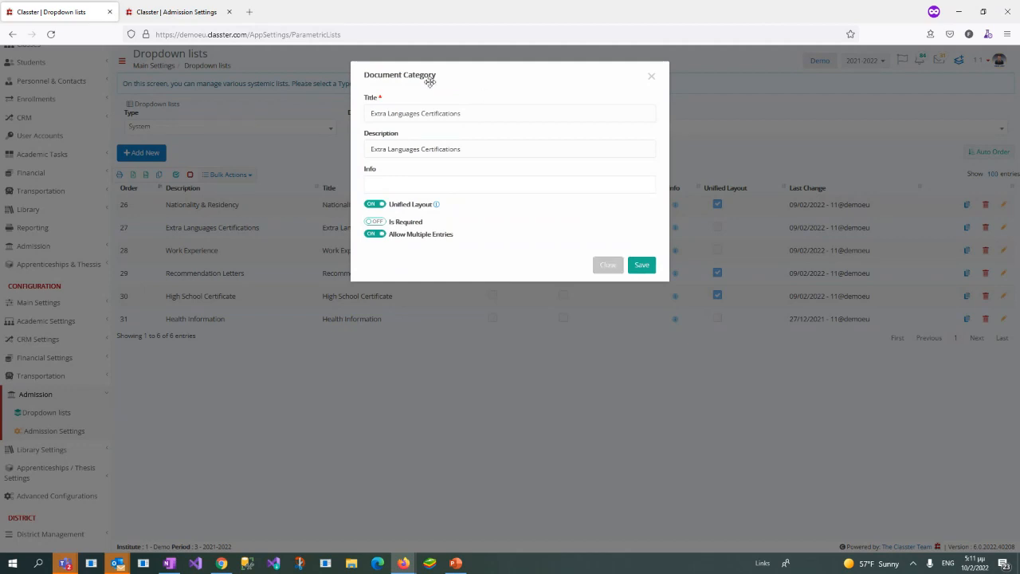
triple_click(472, 113)
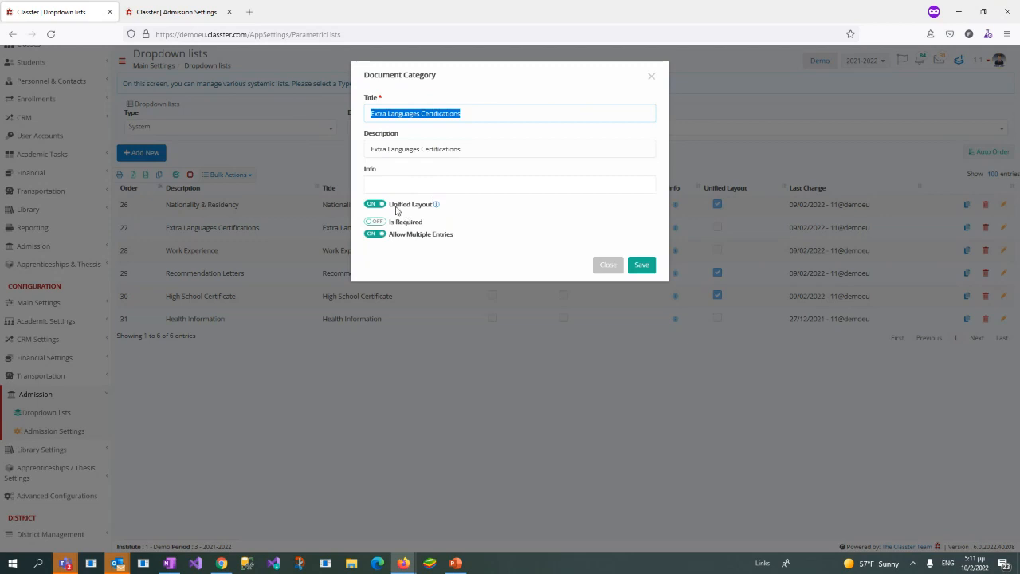
left_click_drag(391, 205, 434, 211)
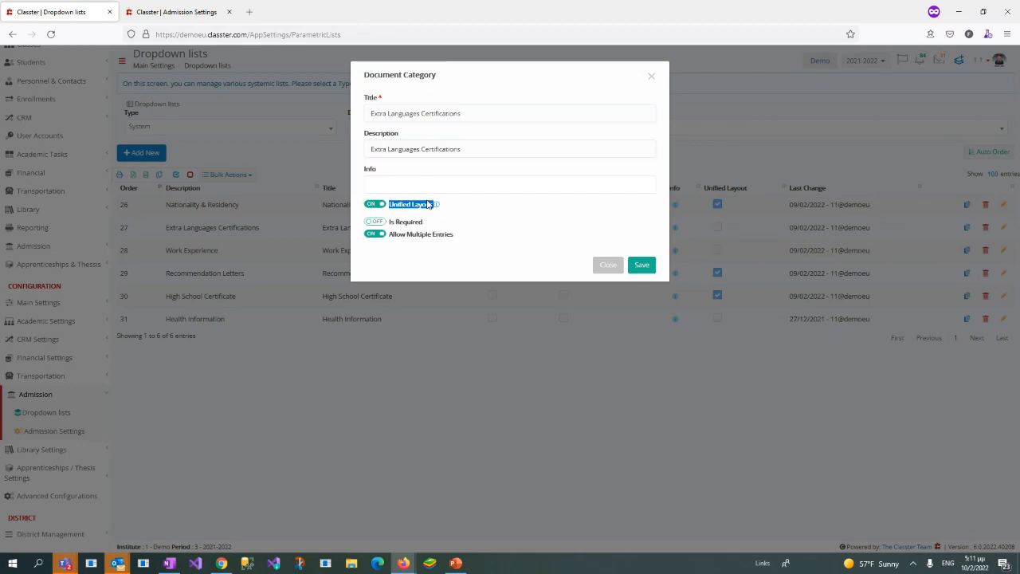
triple_click(504, 112)
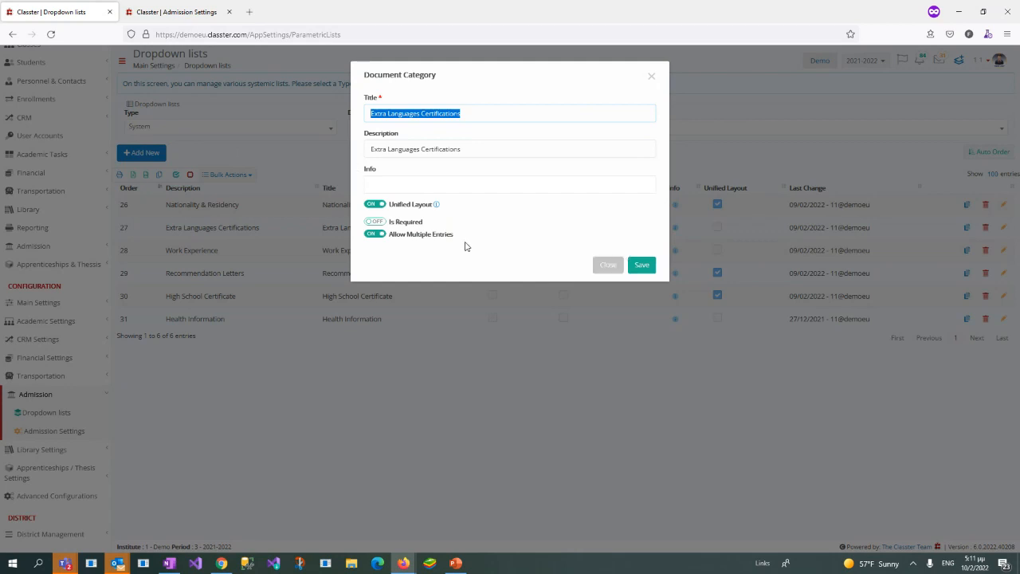
left_click(601, 268)
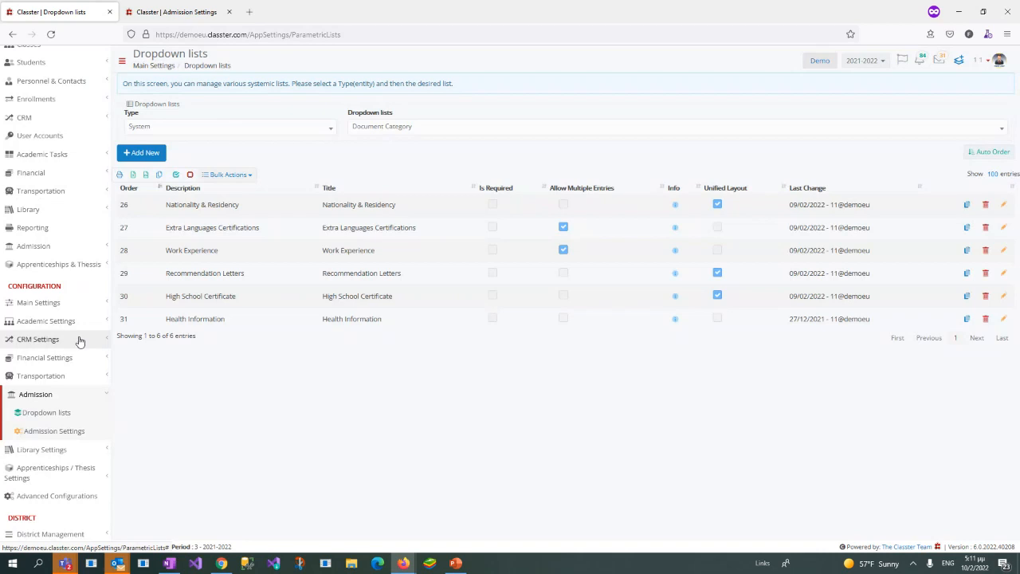
Step: Open Admission Settings in a single browser tab and look through the Signup & Applicants Portal settings
left_click(90, 434)
left_click(230, 12)
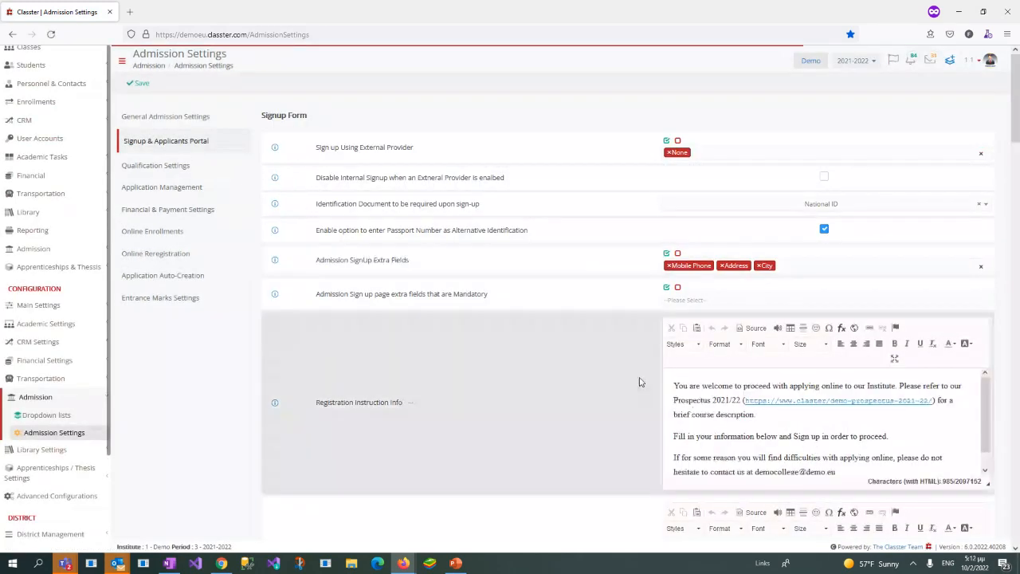
scroll(480, 311, "down", 5)
scroll(507, 318, "down", 10)
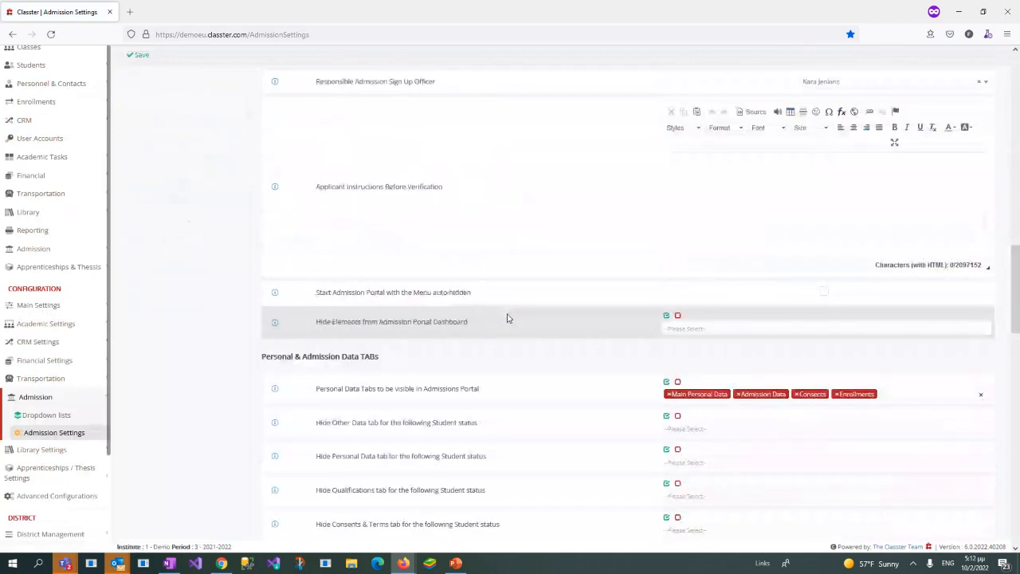
scroll(507, 318, "down", 10)
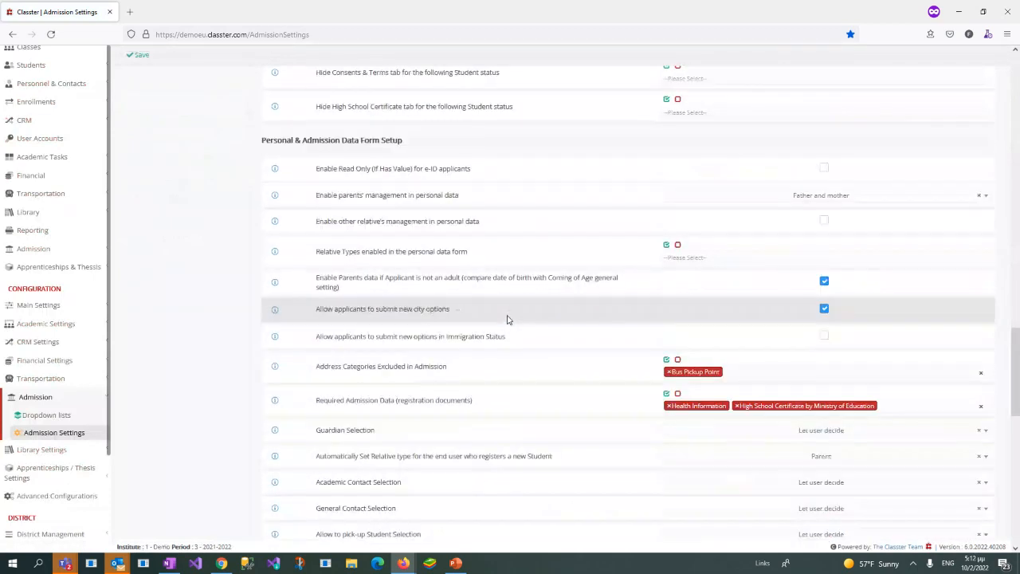
scroll(507, 319, "down", 3)
left_click_drag(1011, 394, 1014, 87)
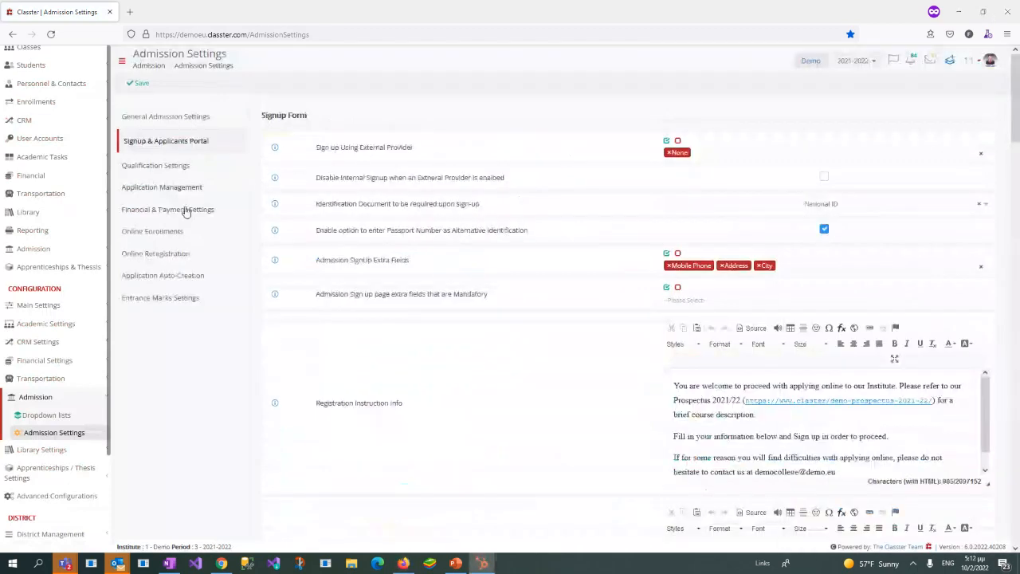
Step: Compare the admission data categories displayed as separate tabs in General Admission Settings with the applicant's application steps
left_click(180, 118)
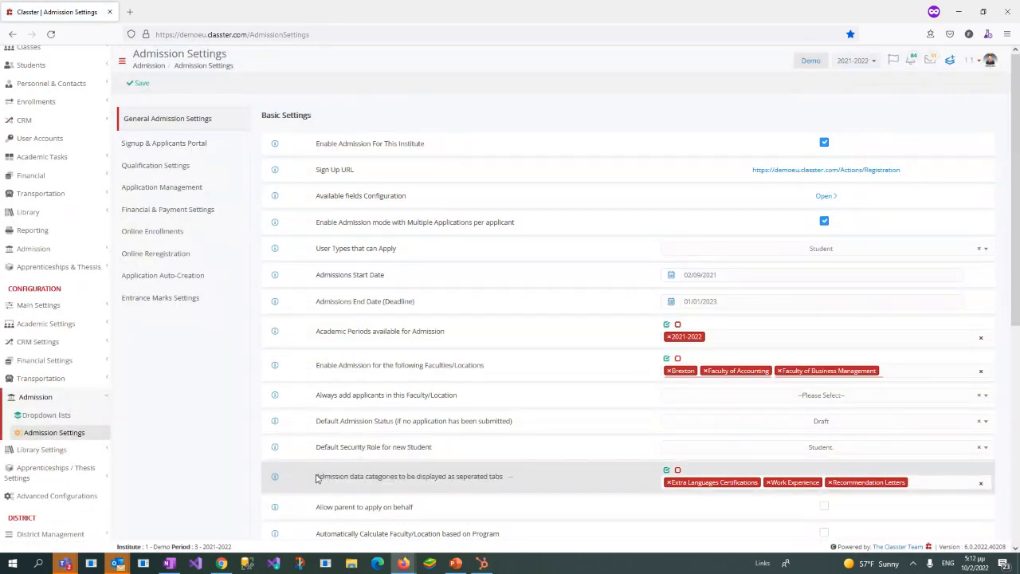
left_click_drag(318, 477, 399, 476)
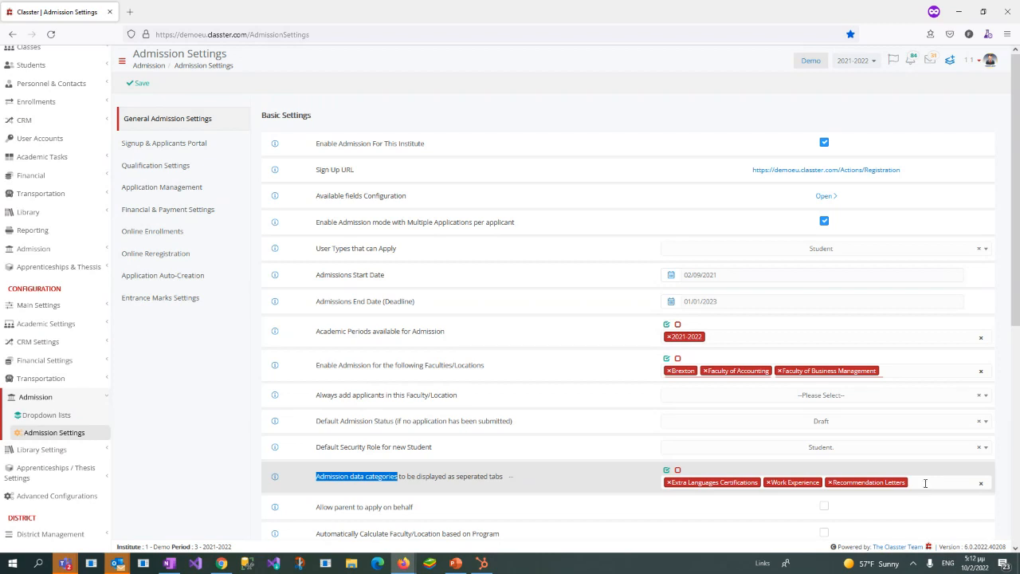
left_click(926, 483)
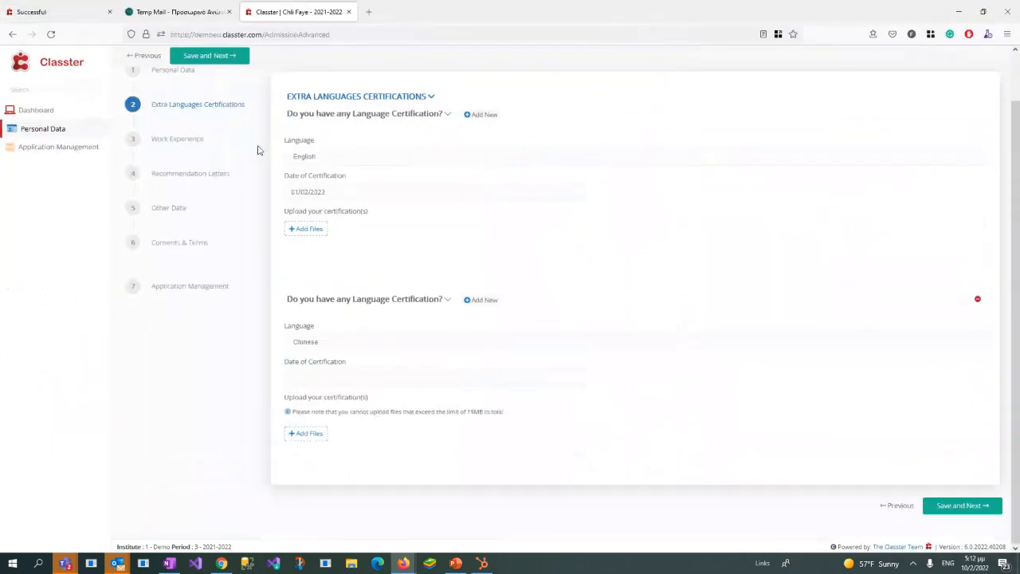
scroll(184, 160, "up", 2)
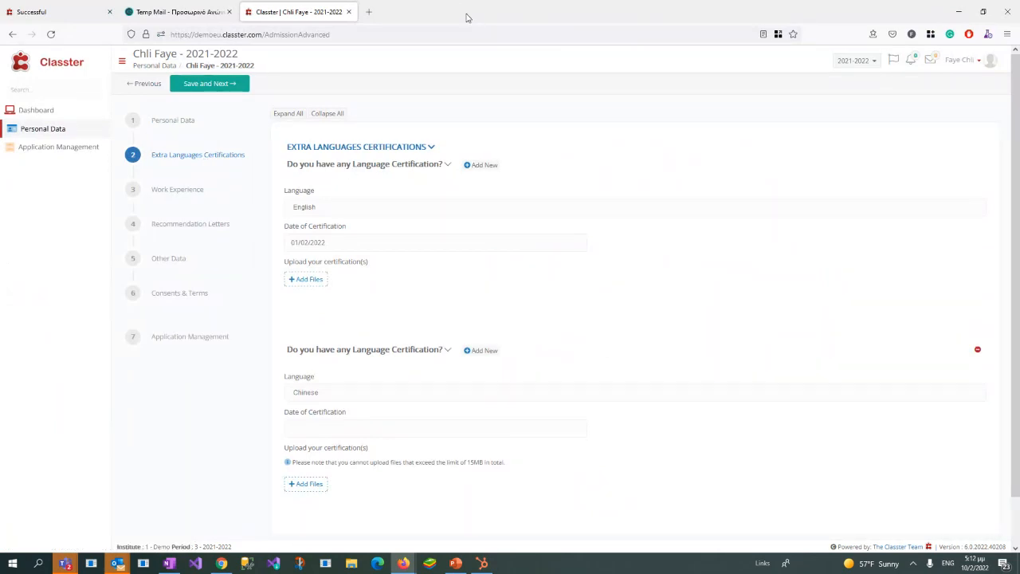
left_click_drag(468, 17, 1019, 108)
left_click(144, 400)
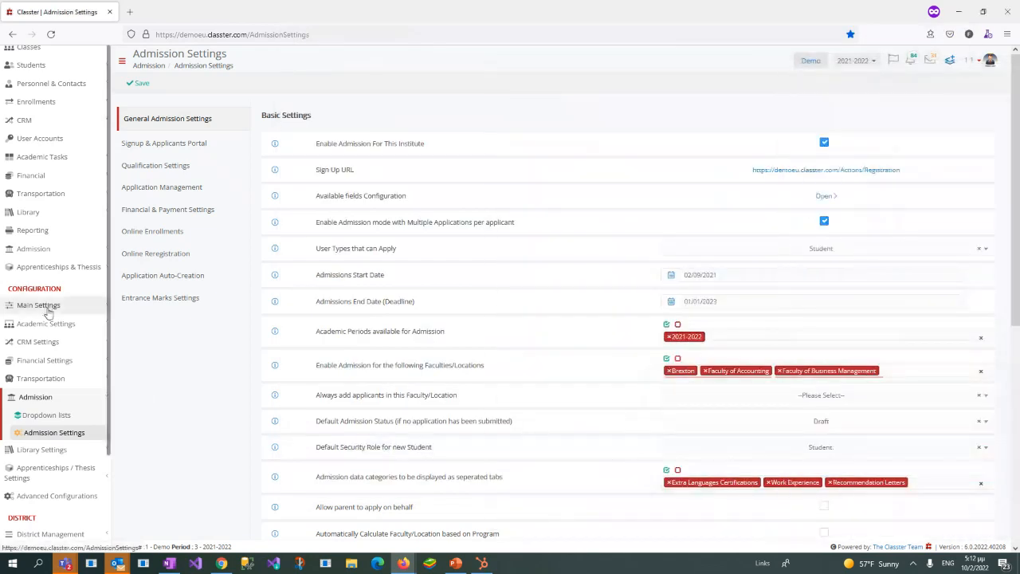
Step: Open Consents & Admission Data under Main Settings and bring up the applicant's window over it
left_click(47, 308)
scroll(57, 326, "down", 2)
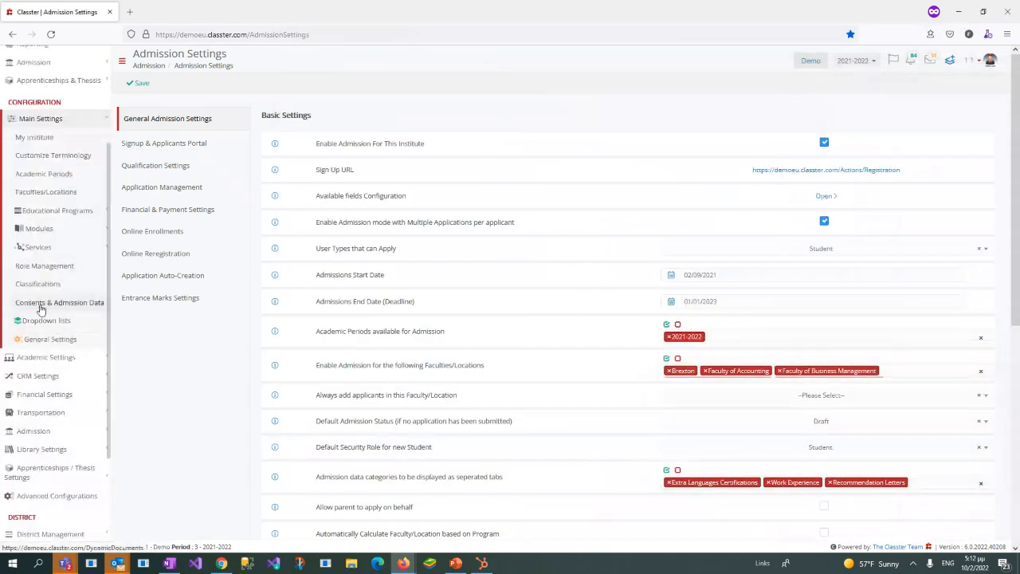
left_click(84, 306)
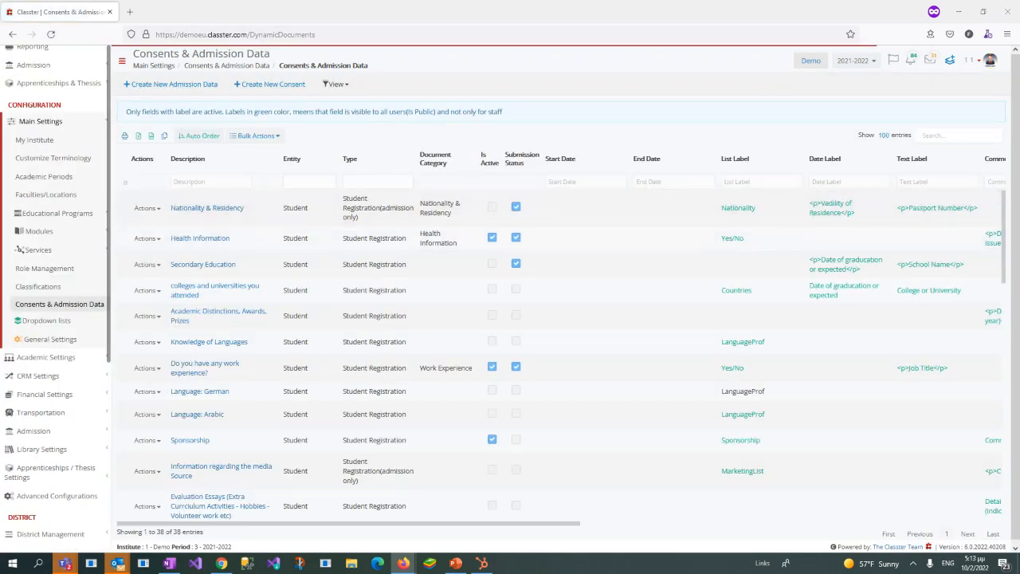
key("alt+Tab")
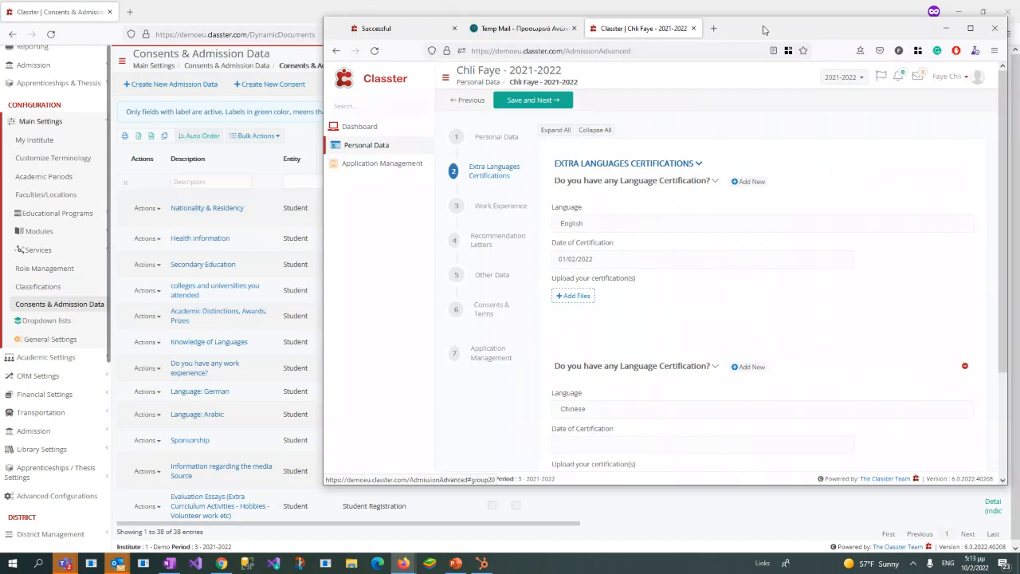
Step: Move the applicant's window aside, filter the admission data descriptions by "lang", and open the "Do you have any Language Certification?" entry
left_click_drag(765, 31, 1019, 61)
left_click(225, 183)
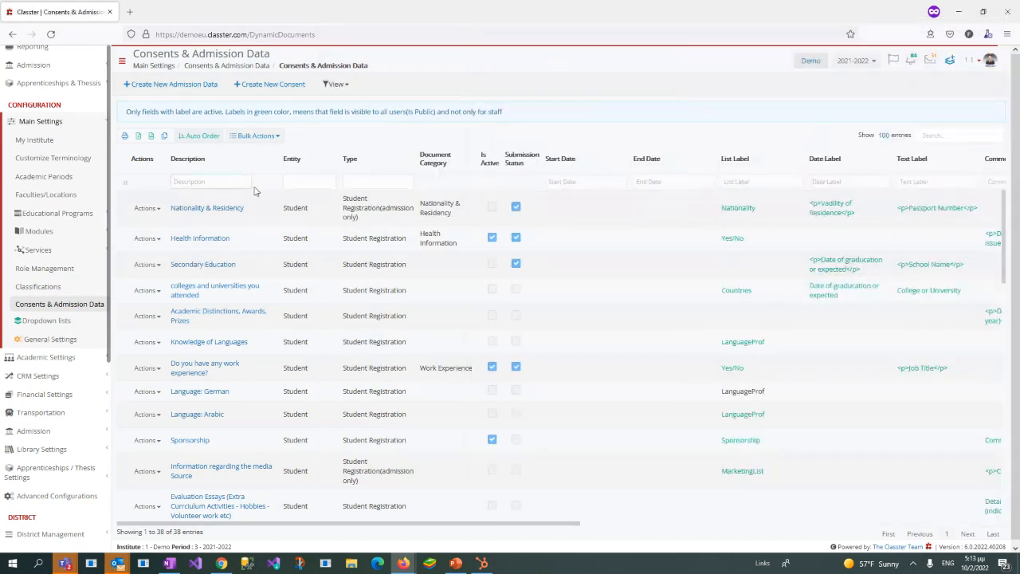
type("l")
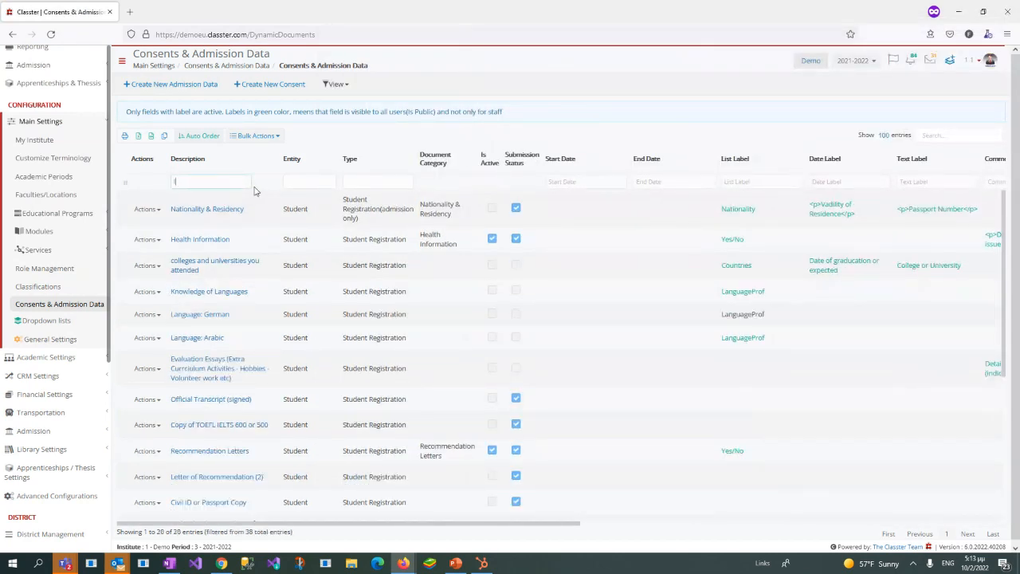
type("ang")
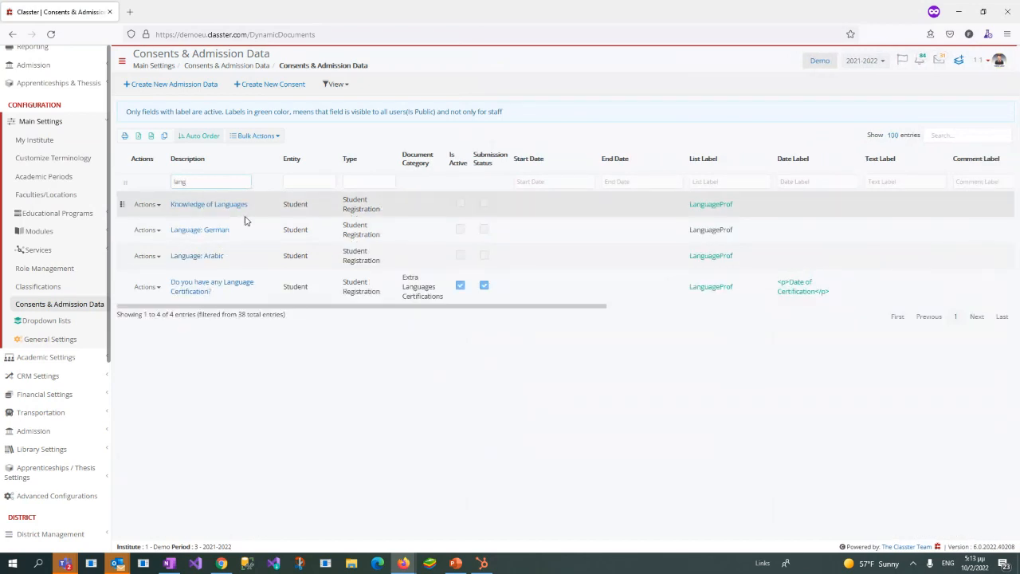
left_click(190, 289)
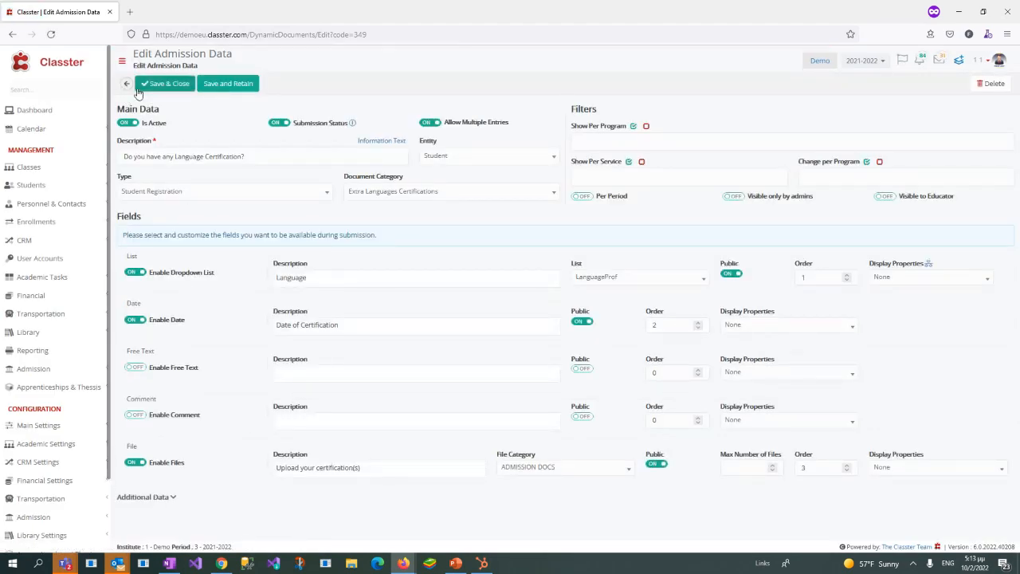
Step: Review the Submission Status and Allow Multiple Entries settings in the language certification entry's Main Data
left_click_drag(244, 57, 123, 59)
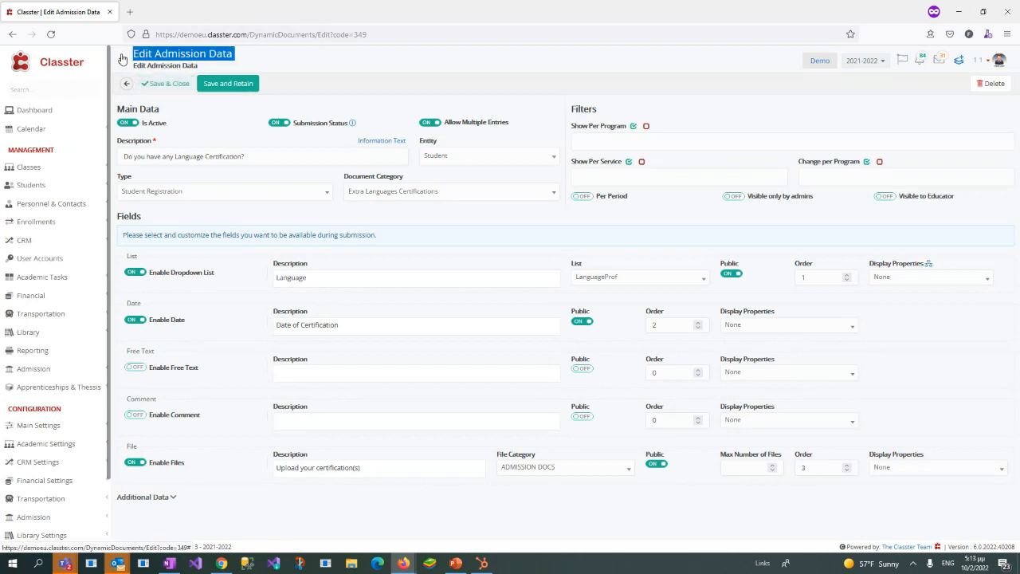
left_click(229, 108)
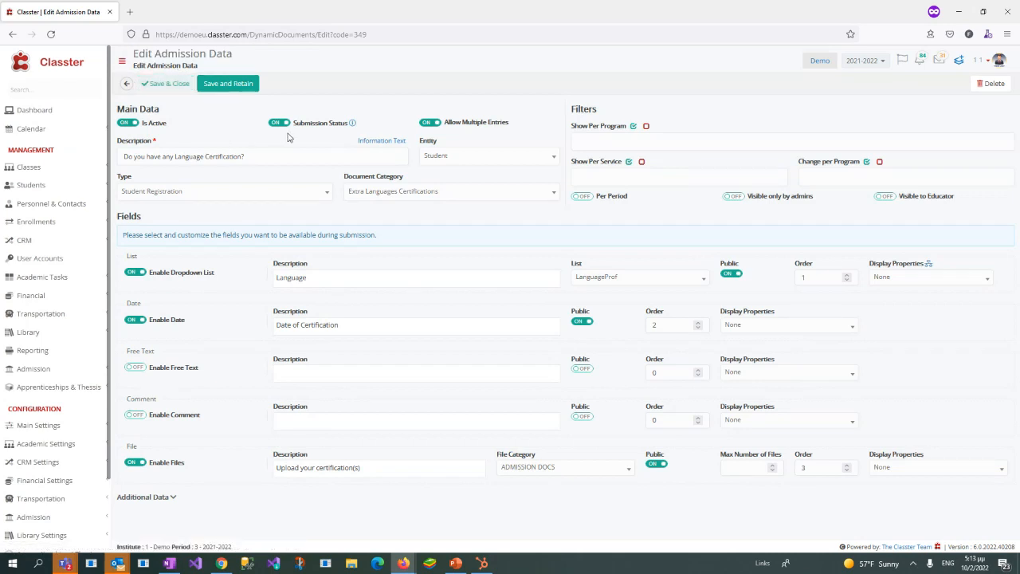
left_click_drag(295, 124, 348, 131)
left_click(344, 105)
left_click_drag(448, 122, 540, 124)
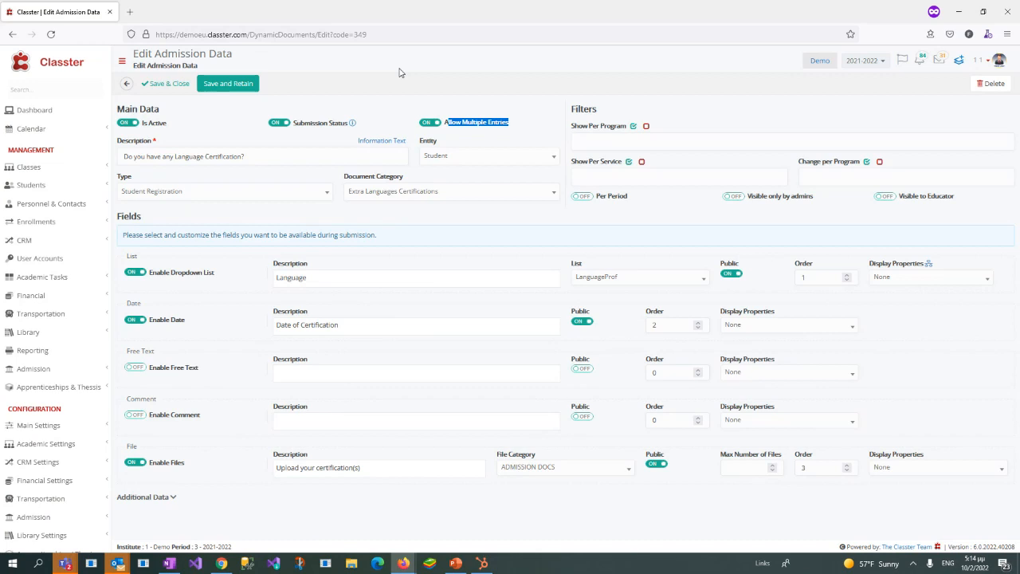
left_click(423, 80)
Step: Examine the entry's question text and the descriptions of its dropdown, date and file fields
left_click_drag(275, 158, 121, 155)
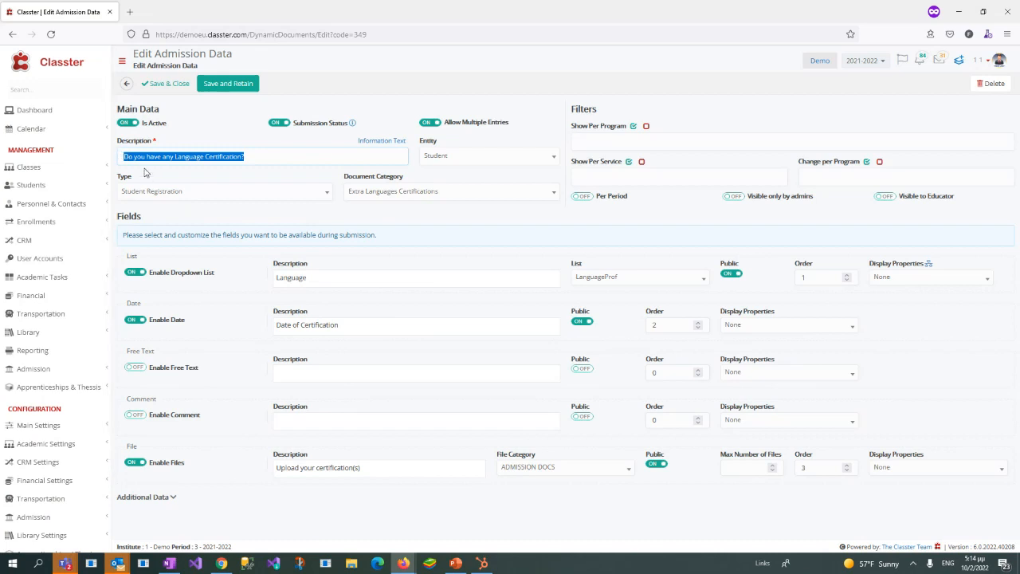
double_click(291, 277)
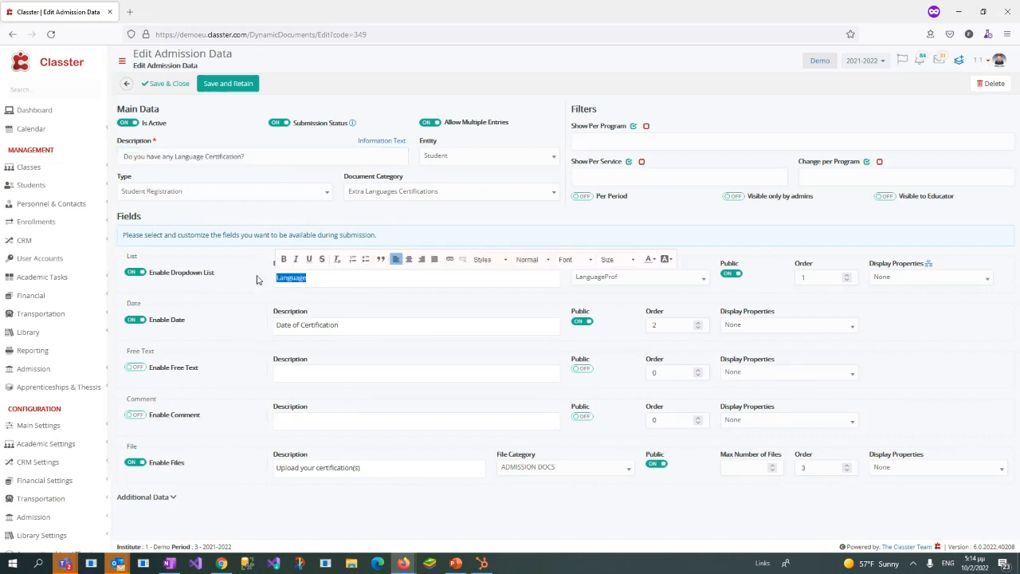
left_click_drag(343, 325, 258, 328)
left_click_drag(365, 470, 209, 483)
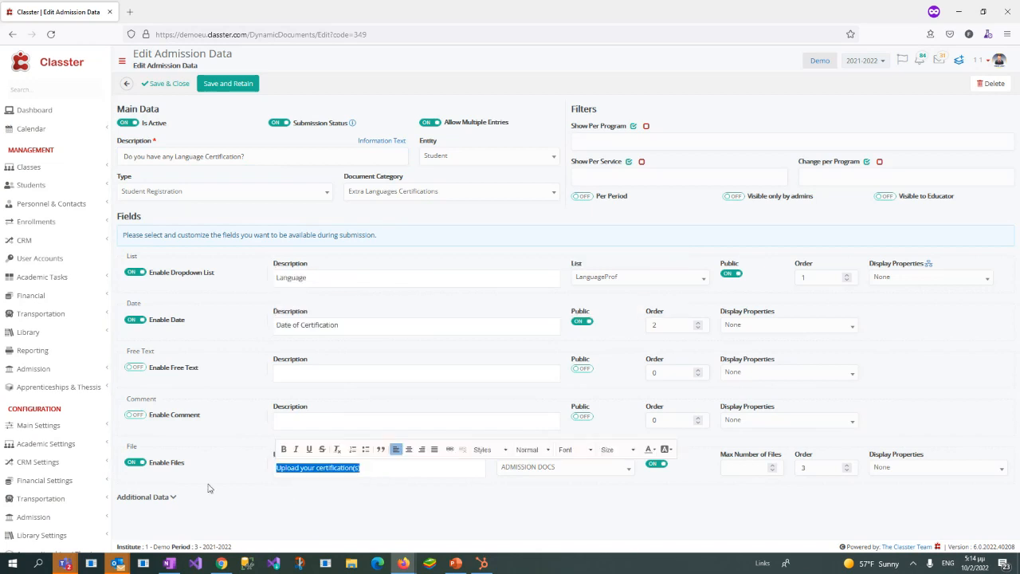
left_click(462, 212)
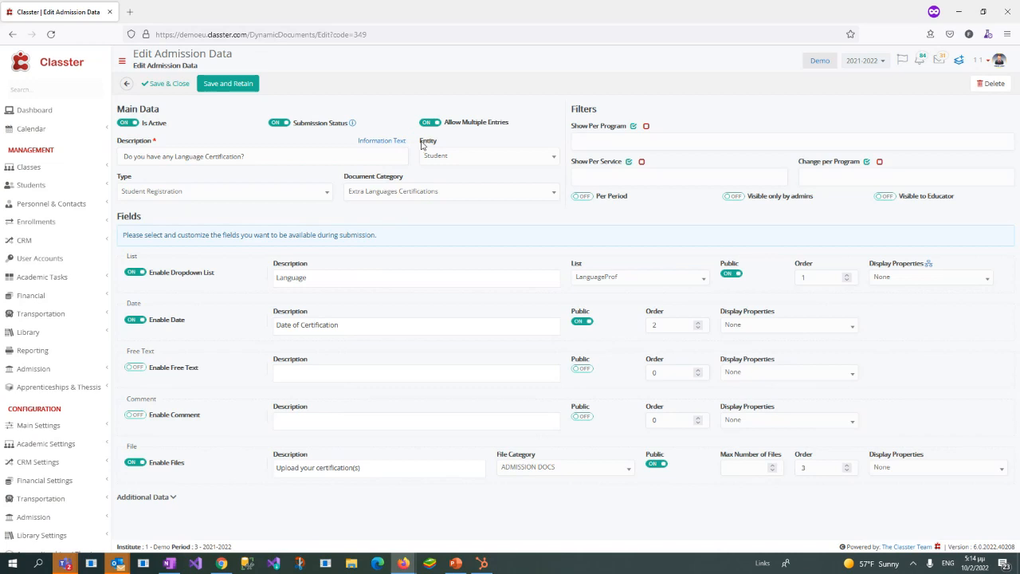
Step: Check the entry's Entity setting and view the available Type options without changing the selection
left_click_drag(421, 145, 445, 142)
left_click(438, 159)
left_click(191, 184)
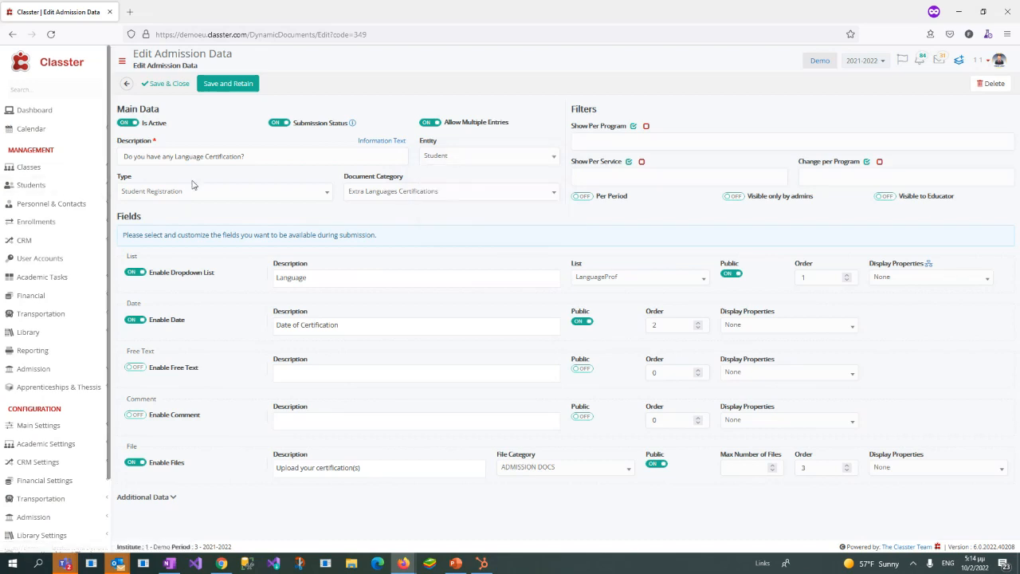
left_click(149, 199)
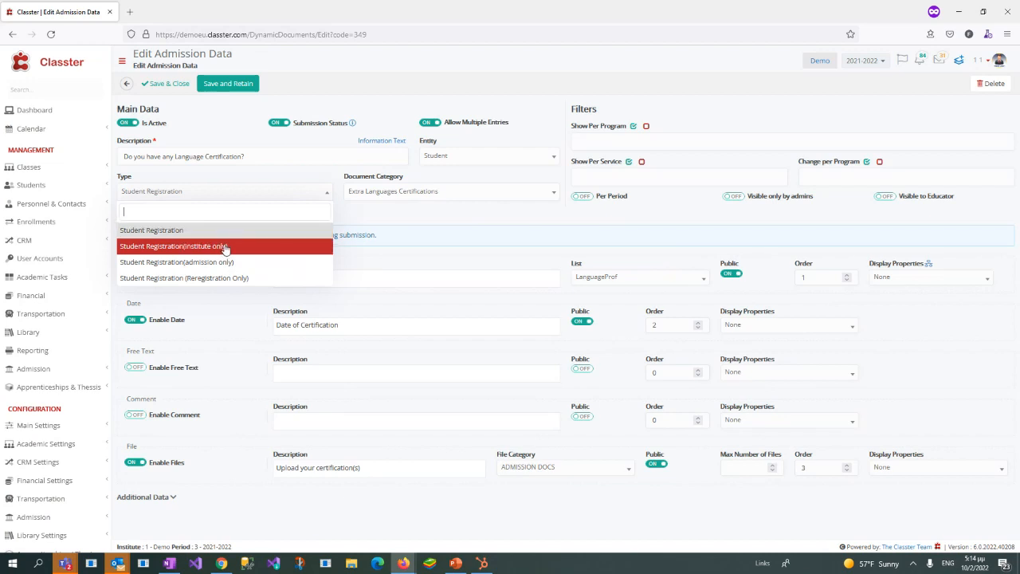
left_click(383, 210)
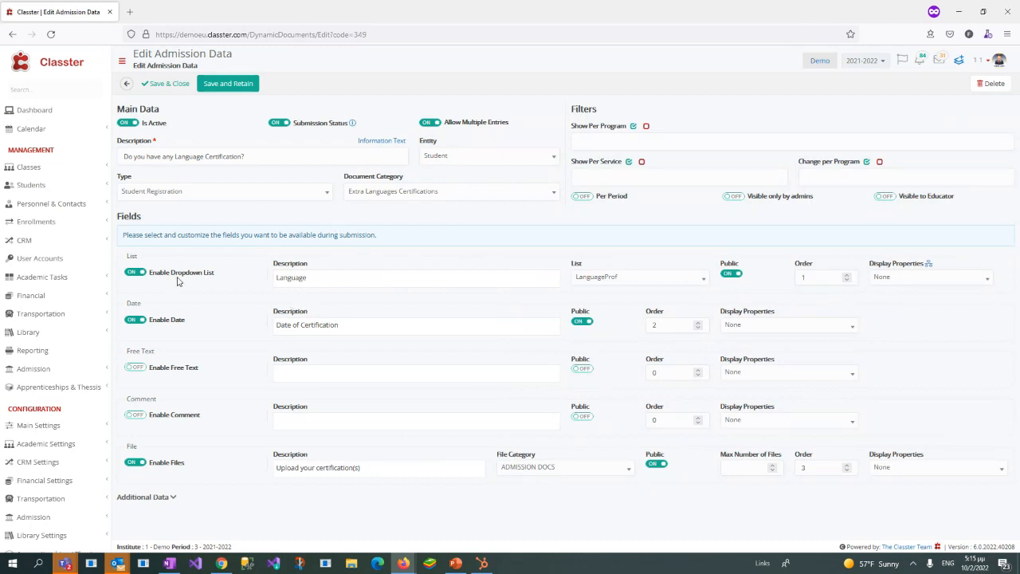
Step: Expand Additional Data and compare the extra dropdown, date and free text fields with the main ones
left_click(325, 279)
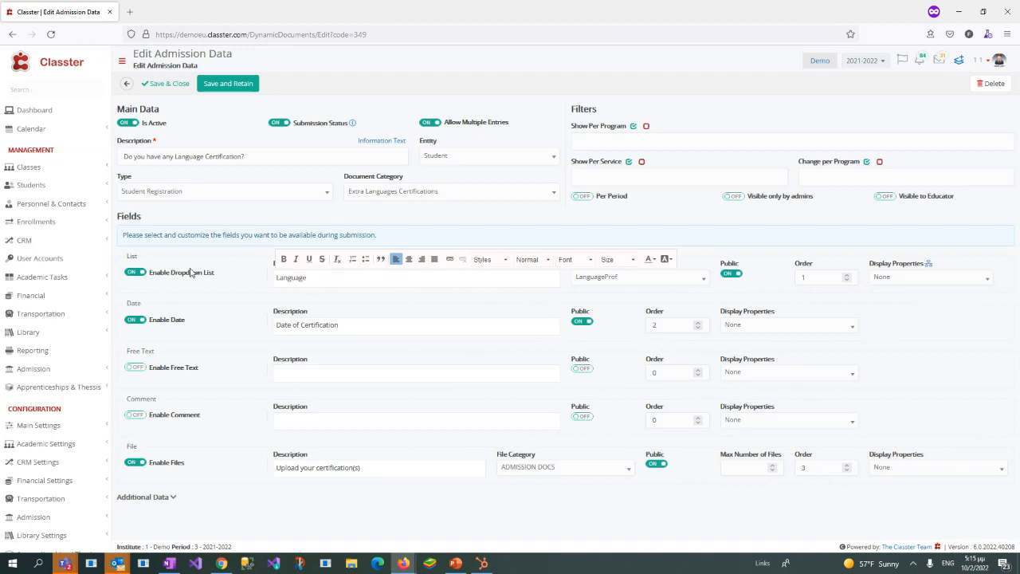
left_click(174, 498)
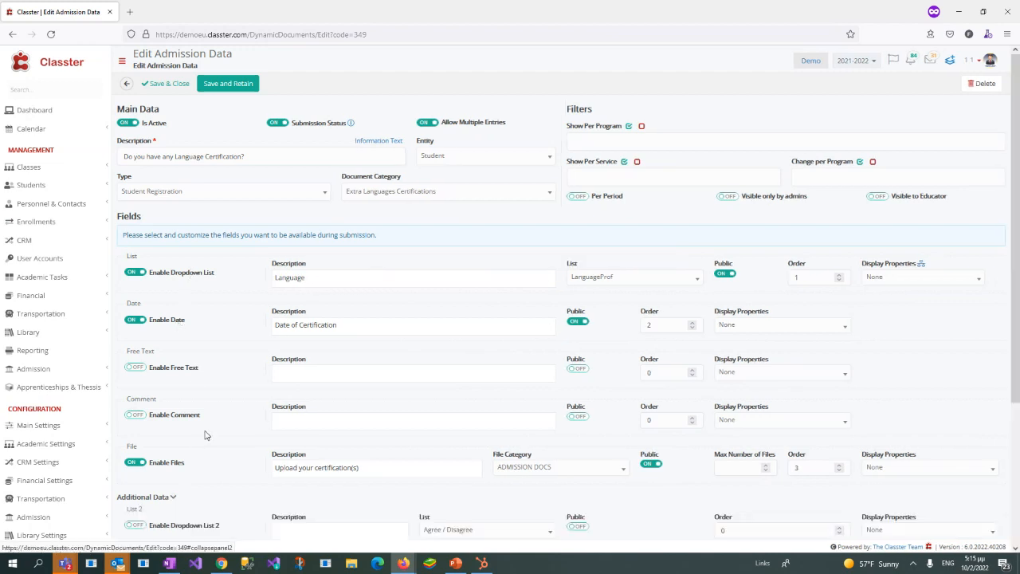
scroll(211, 409, "down", 3)
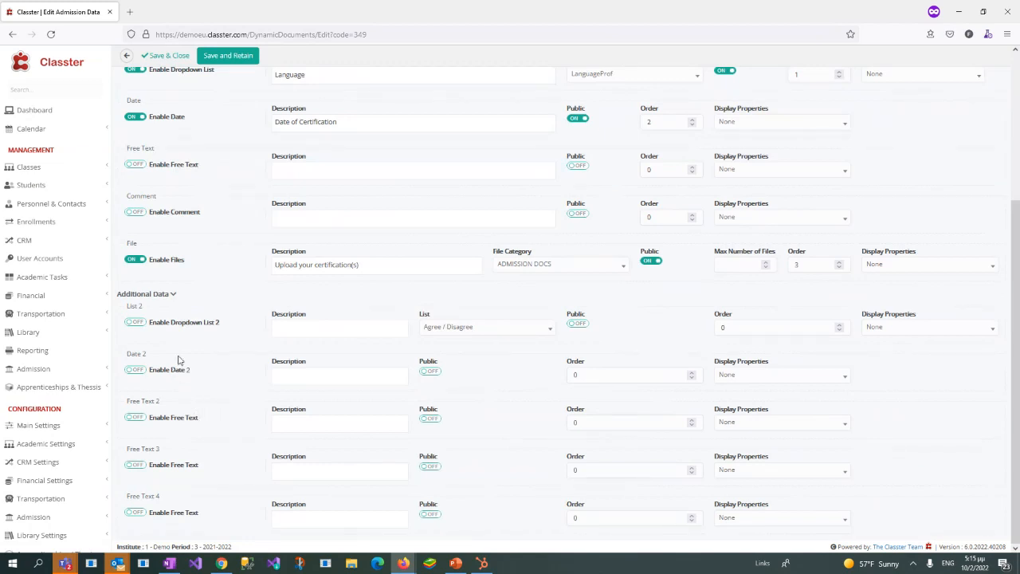
scroll(179, 359, "up", 2)
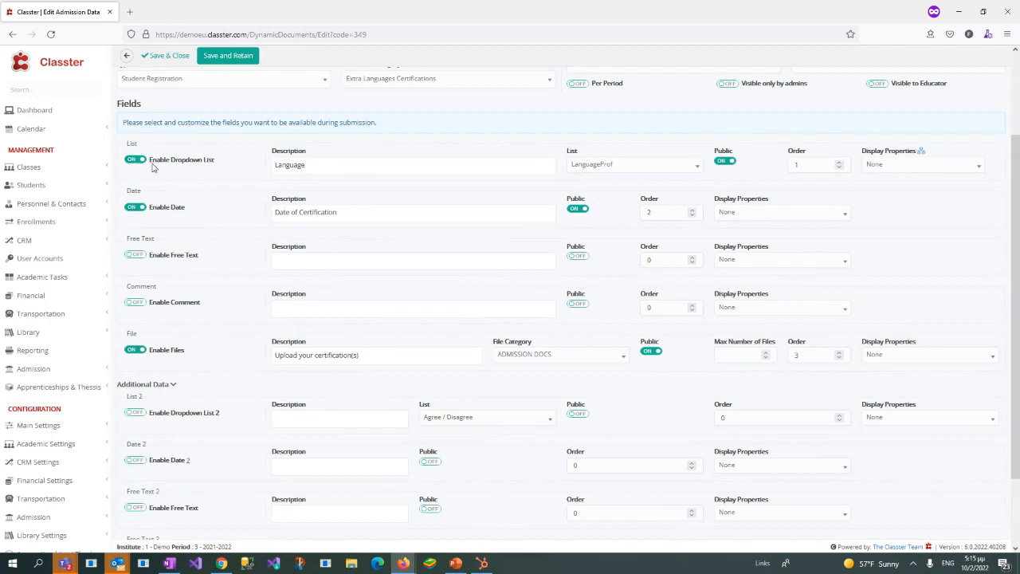
left_click_drag(176, 160, 223, 164)
left_click_drag(171, 413, 222, 424)
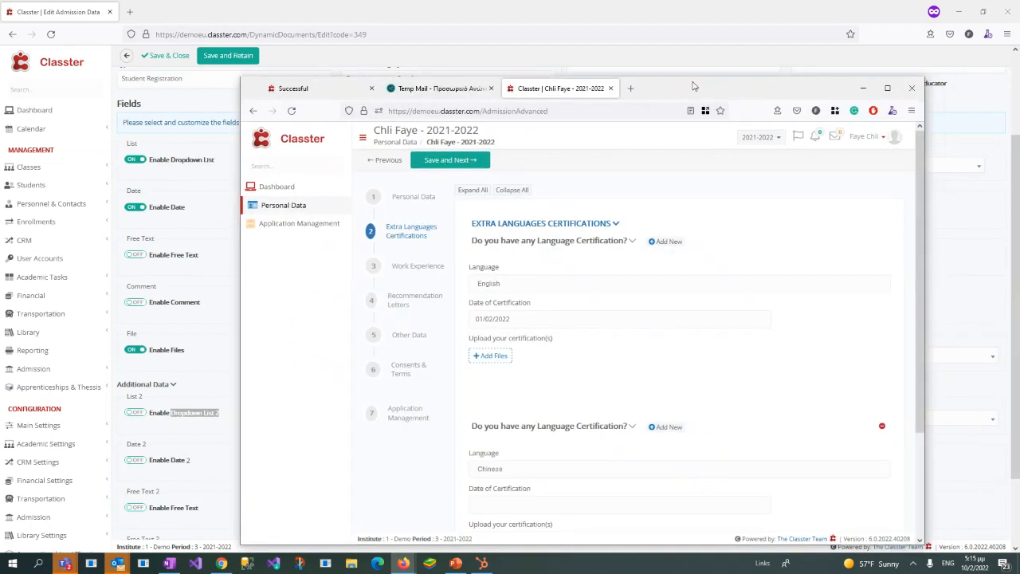
Step: View the Language choices on the applicant's Extra Languages Certifications step, and return to the admission data entry
left_click(339, 205)
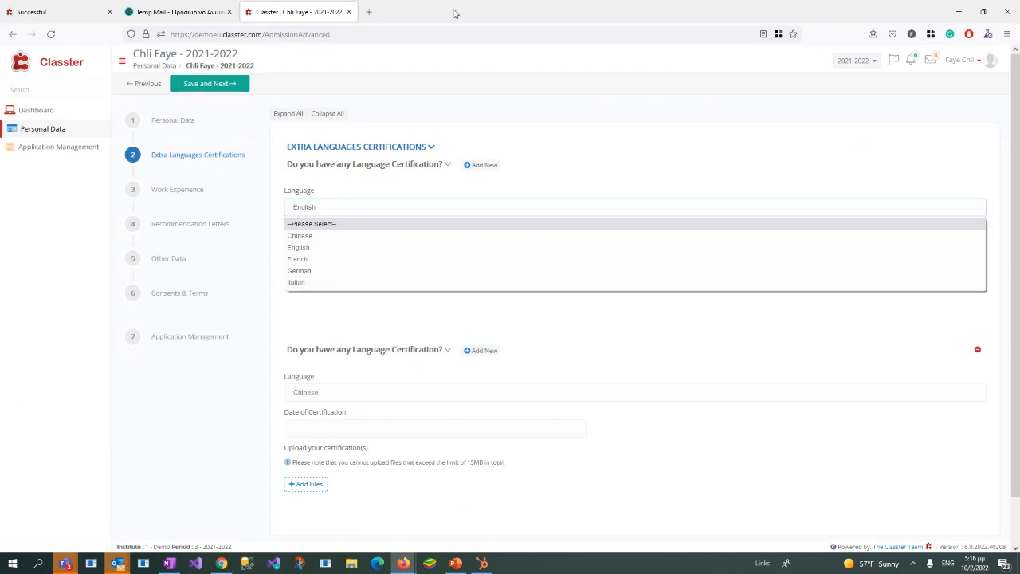
left_click_drag(455, 11, 1019, 91)
scroll(421, 207, "up", 1)
scroll(420, 206, "up", 1)
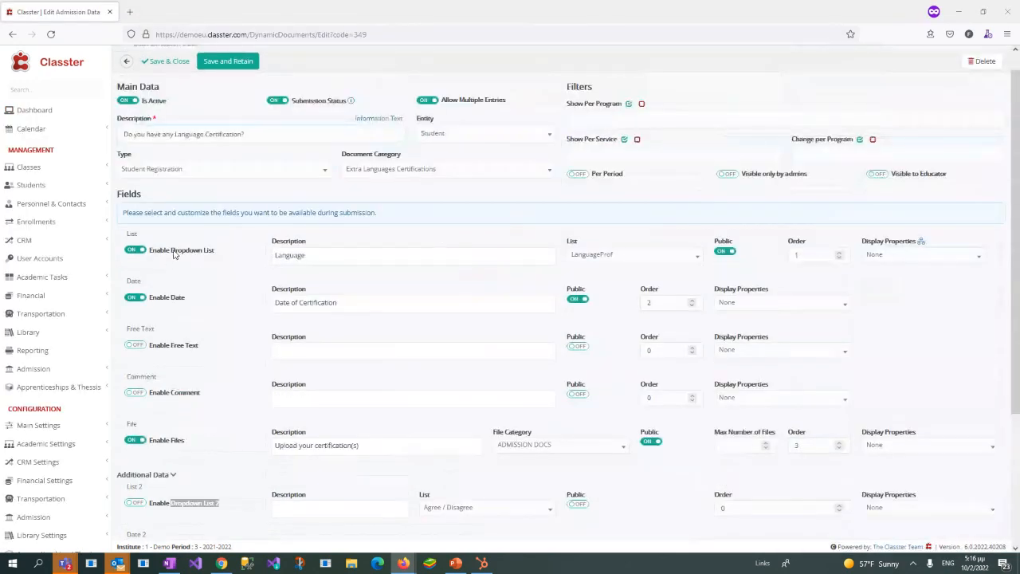
Step: Look through the lists that can feed the entry's Language dropdown field, keeping LanguageProf
left_click_drag(173, 250, 212, 252)
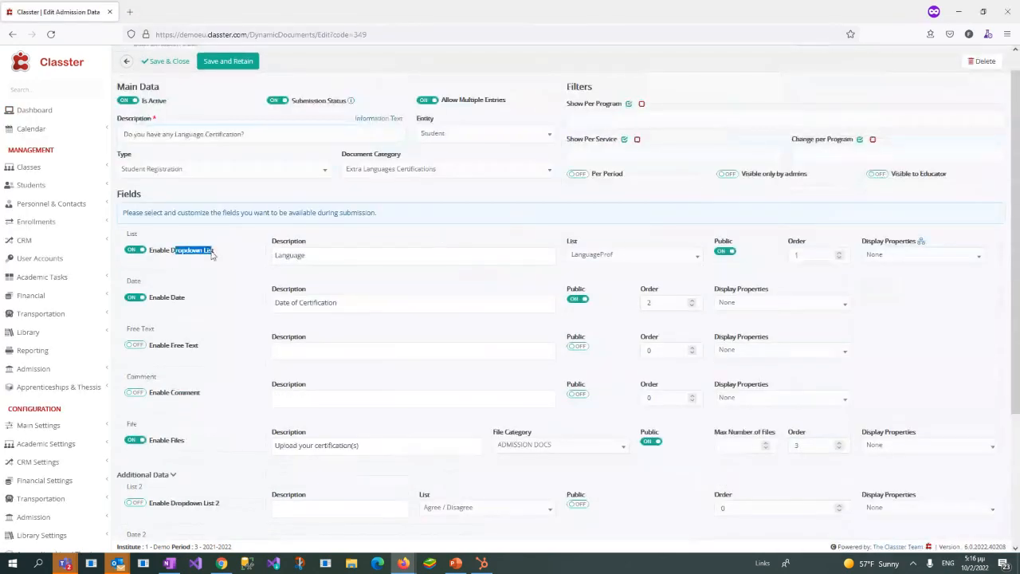
left_click(642, 260)
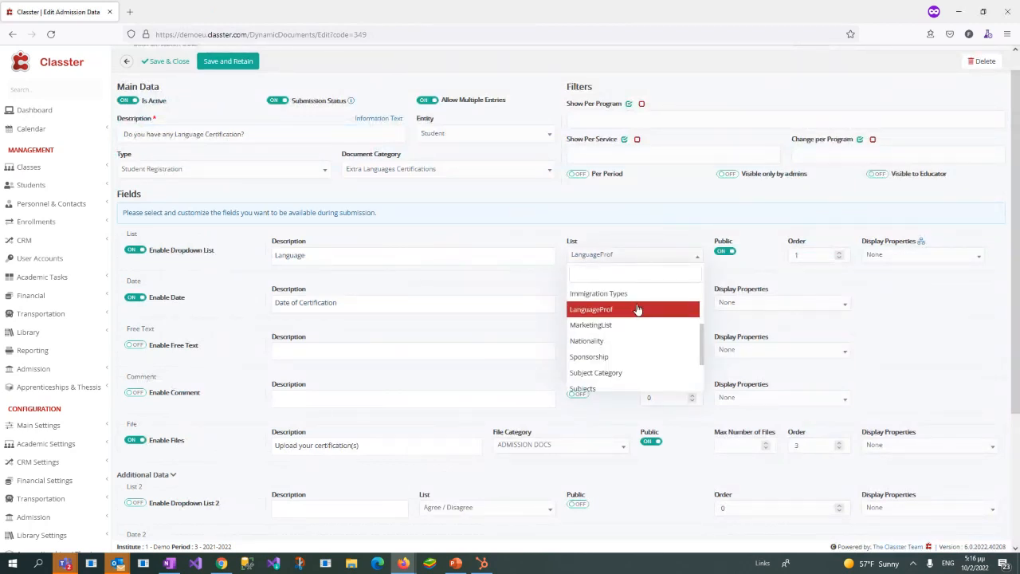
left_click(615, 232)
left_click(586, 265)
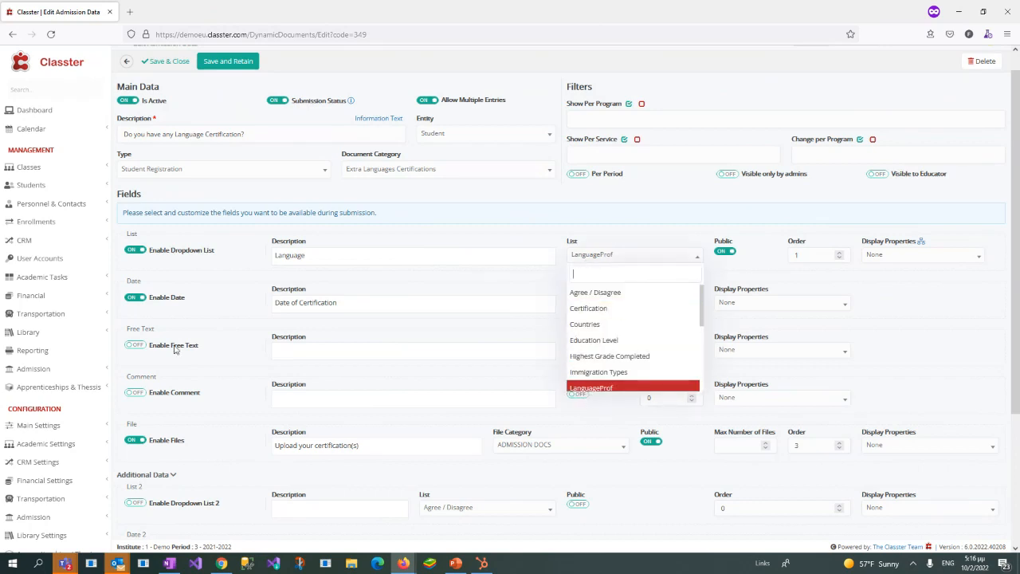
Step: Open Dropdown lists from Main Settings in a new browser tab and display the Dynamic Dropdowns list
left_click(91, 425)
scroll(80, 321, "down", 3)
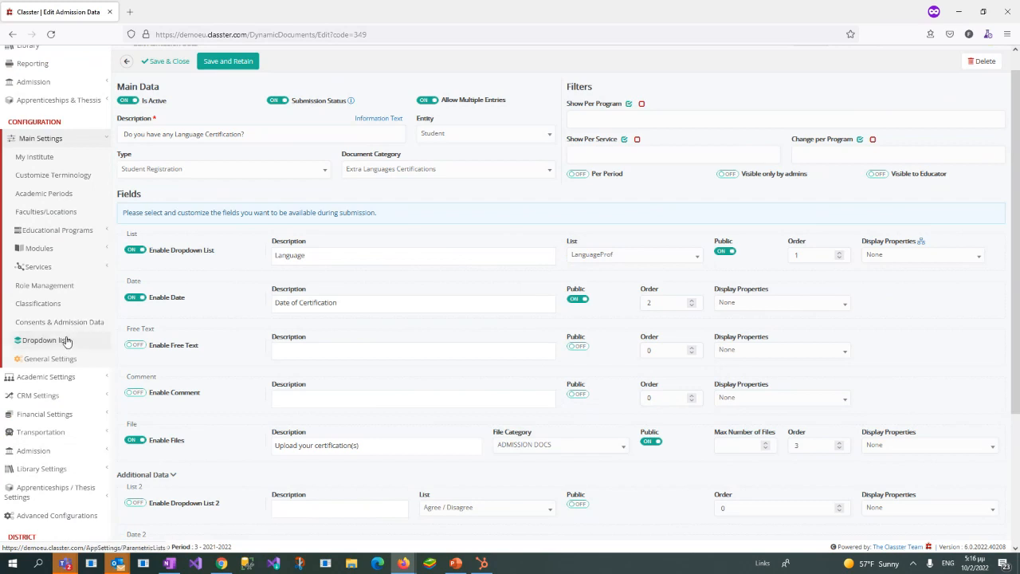
right_click(71, 343)
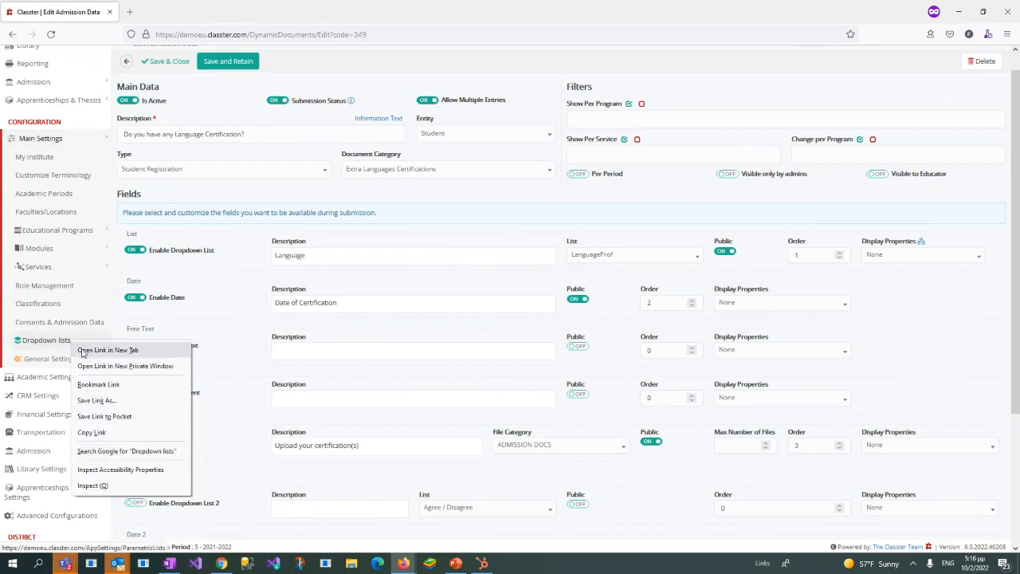
left_click(108, 350)
left_click(175, 12)
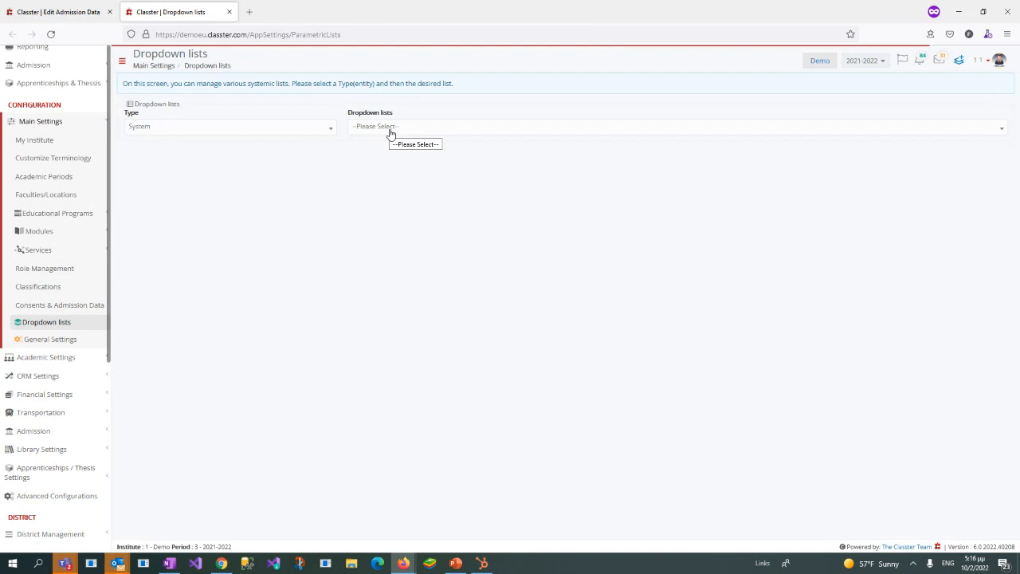
left_click(391, 127)
type("dyn")
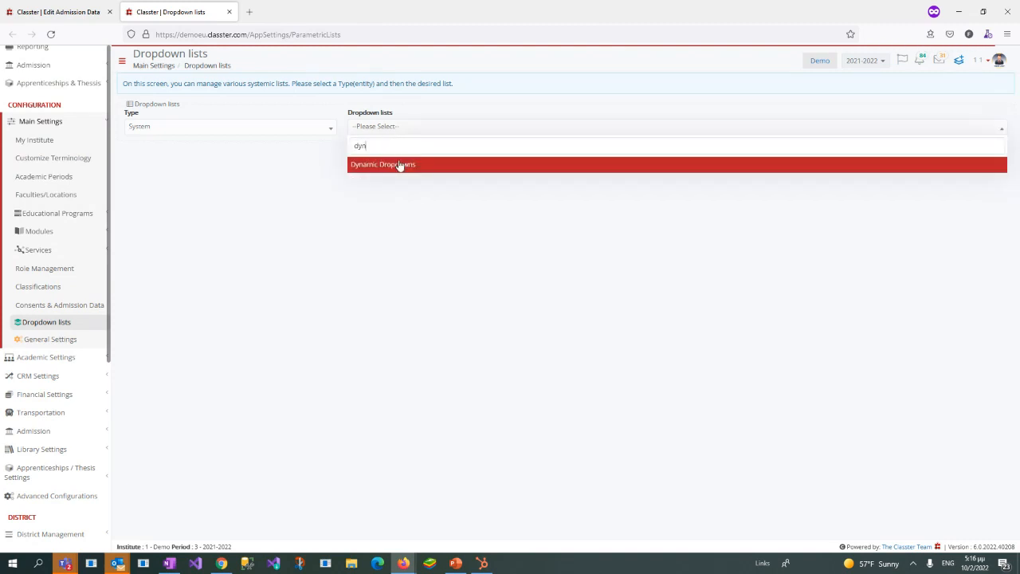
left_click(402, 166)
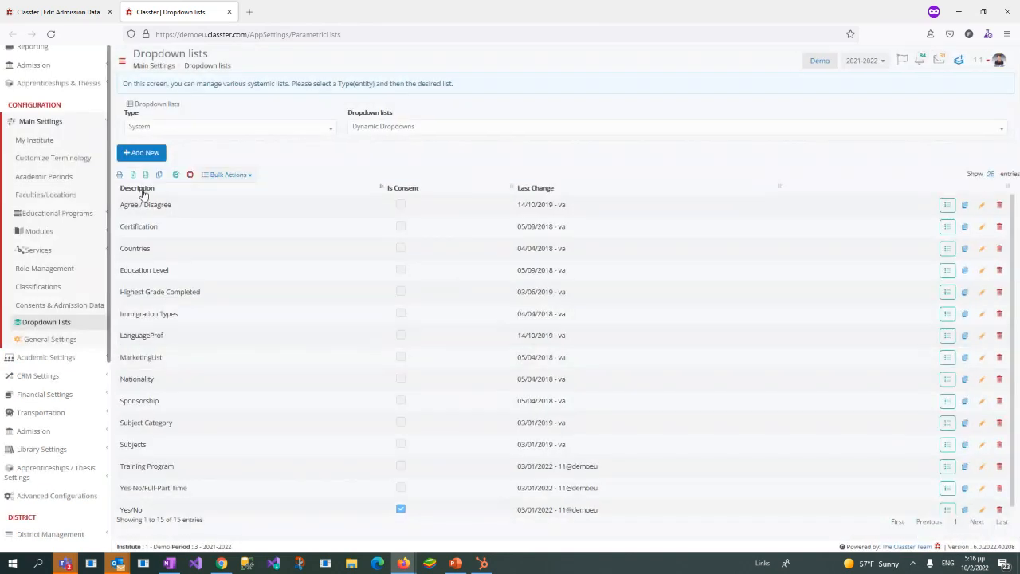
Step: Look over the Yes/No, Agree / Disagree and Certification dropdowns, and open the values of Agree / Disagree
double_click(131, 510)
left_click_drag(128, 206, 174, 204)
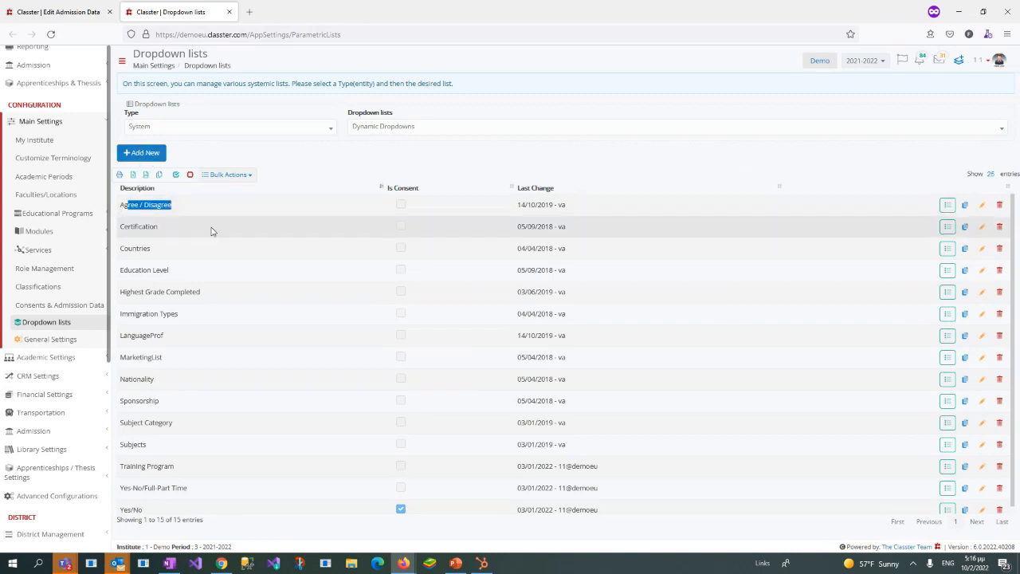
left_click(134, 229)
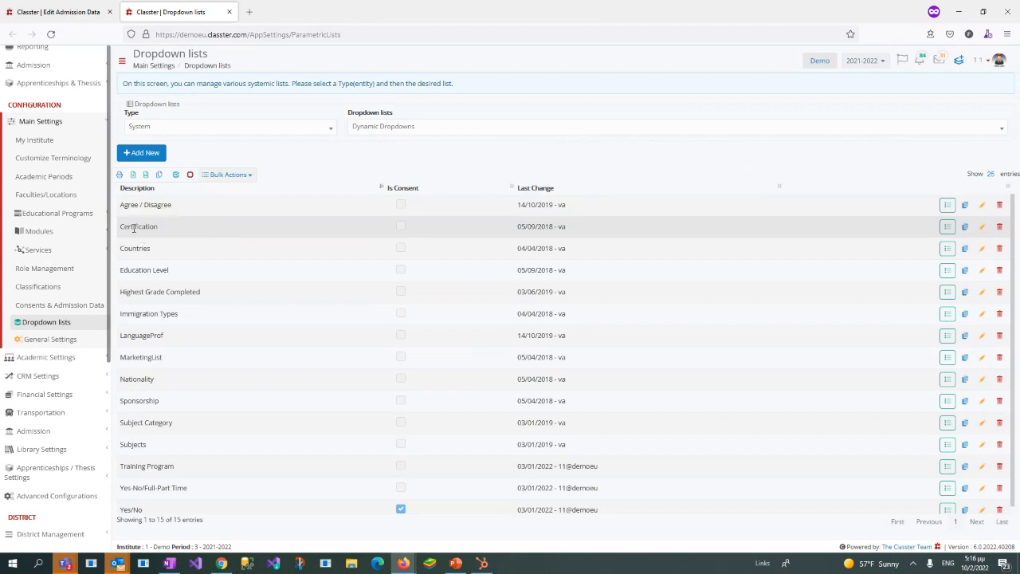
left_click(949, 208)
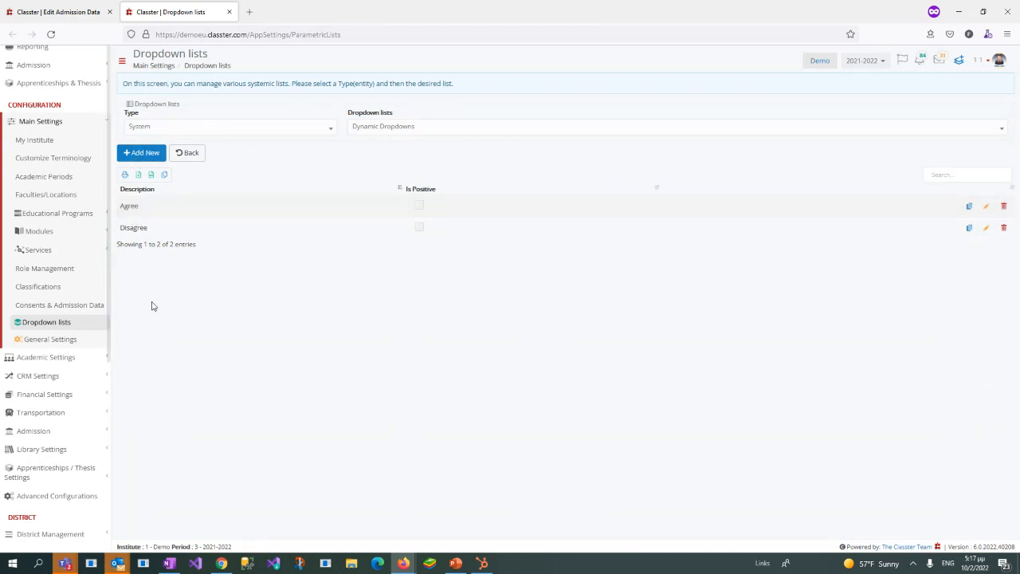
Step: Return to the language certification entry, recheck the Language field's list options, and compare the Date and Date 2 fields
left_click(51, 7)
left_click(629, 256)
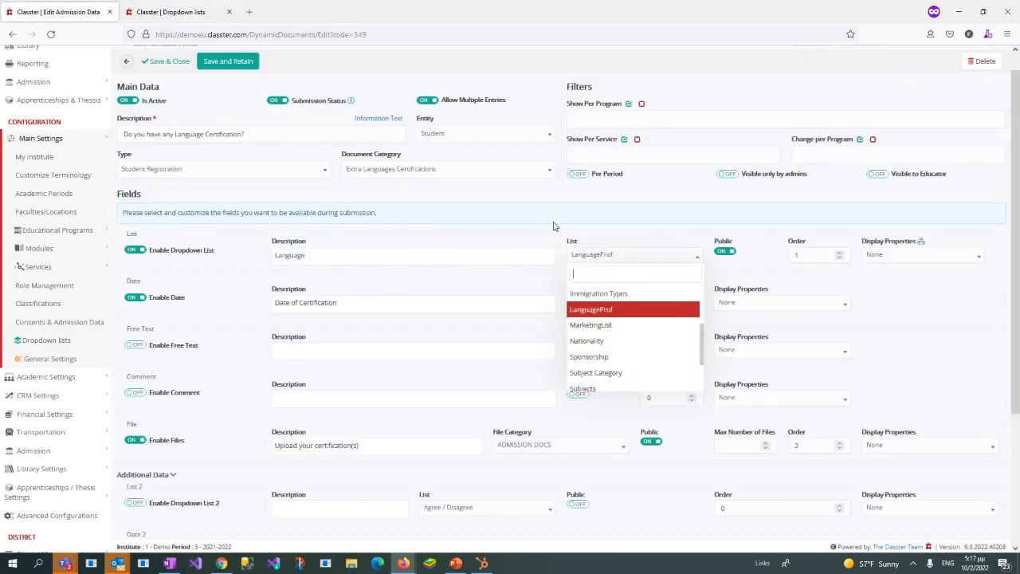
left_click(168, 315)
left_click_drag(150, 303, 188, 302)
scroll(155, 460, "down", 2)
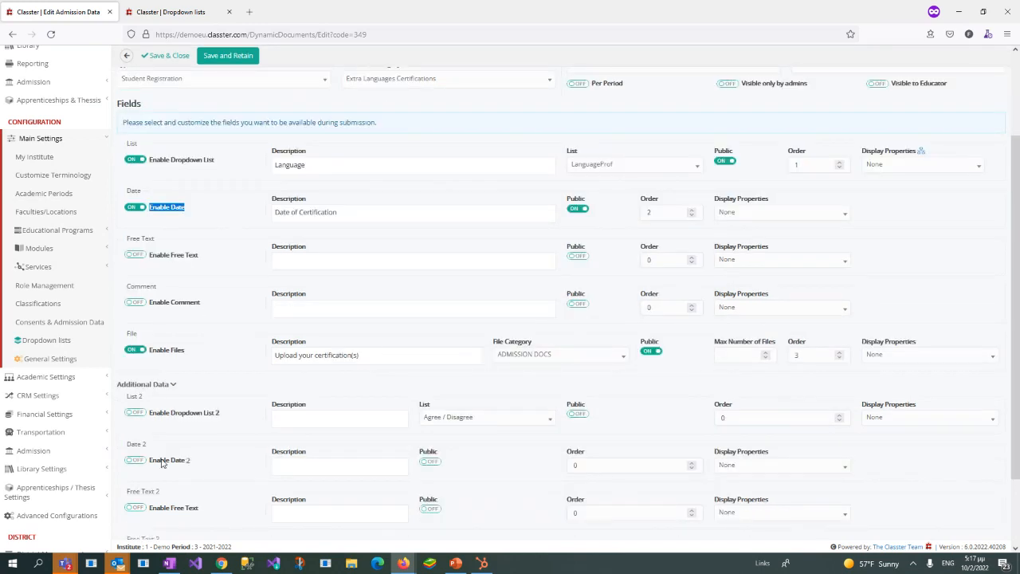
left_click_drag(150, 461, 192, 462)
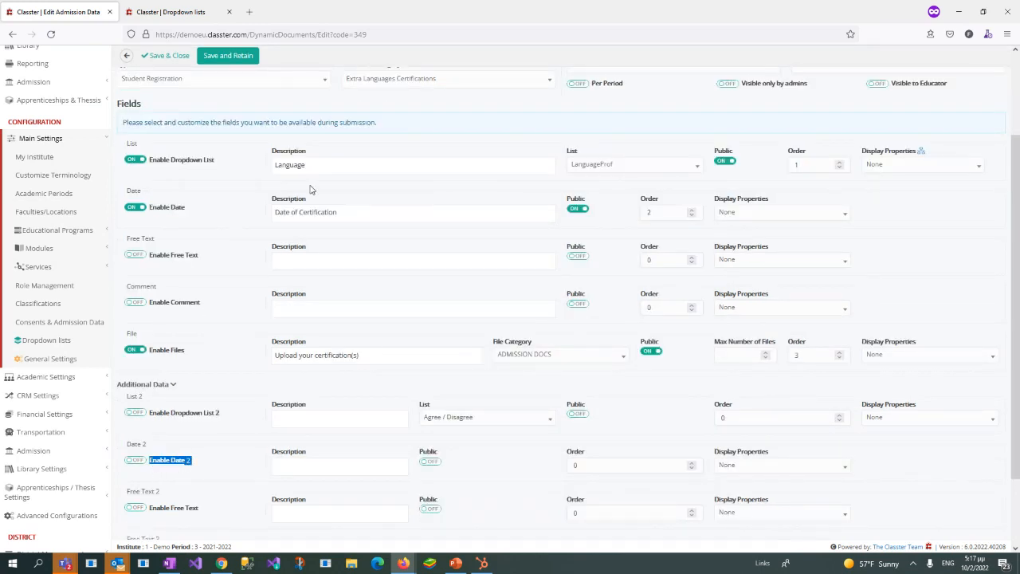
Step: Examine the language certification entry's Date, Free Text, Comment and Files fields and its Additional Data section
triple_click(371, 215)
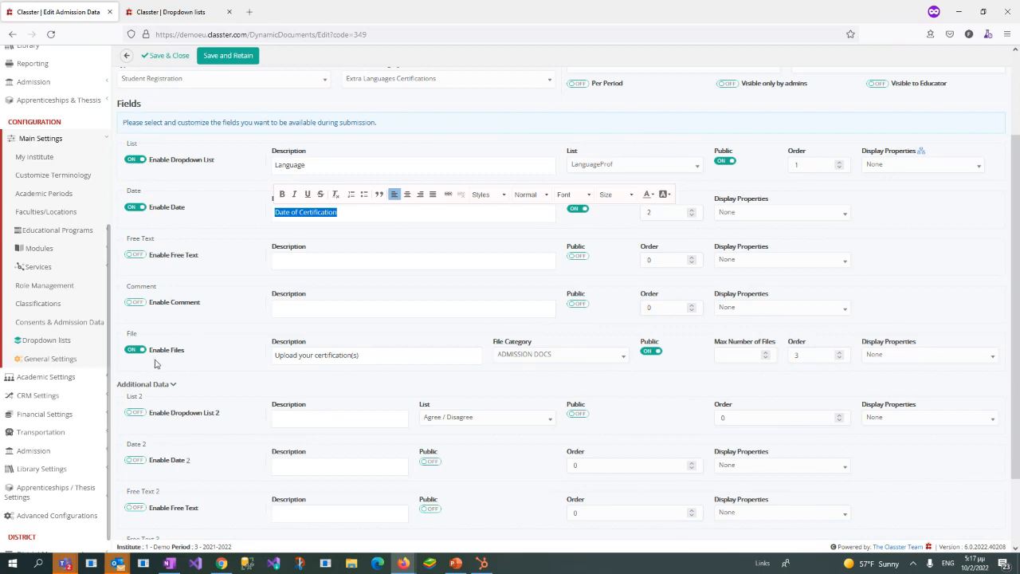
left_click_drag(154, 255, 228, 258)
left_click(137, 256)
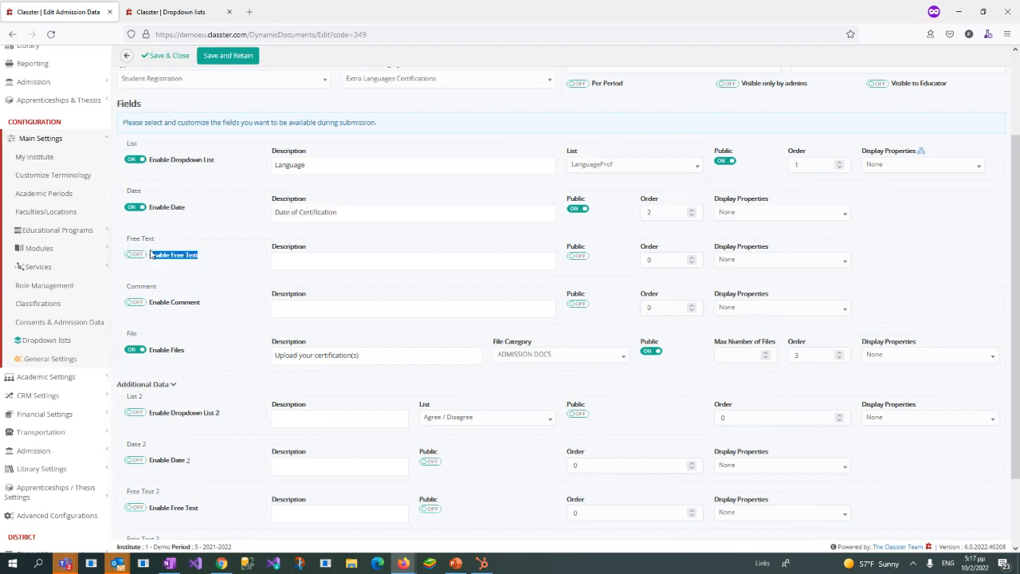
scroll(220, 379, "down", 1)
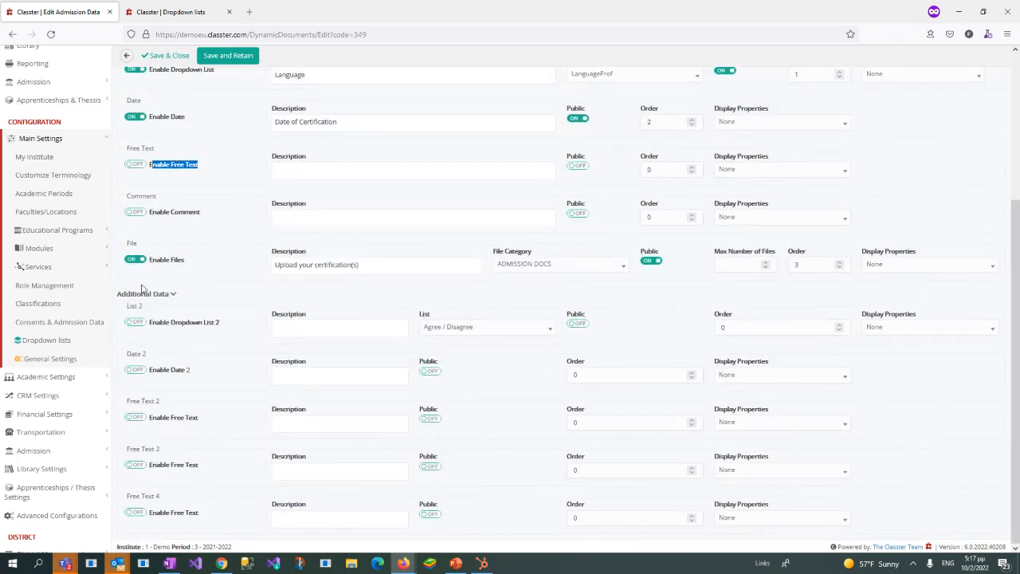
left_click_drag(121, 297, 184, 298)
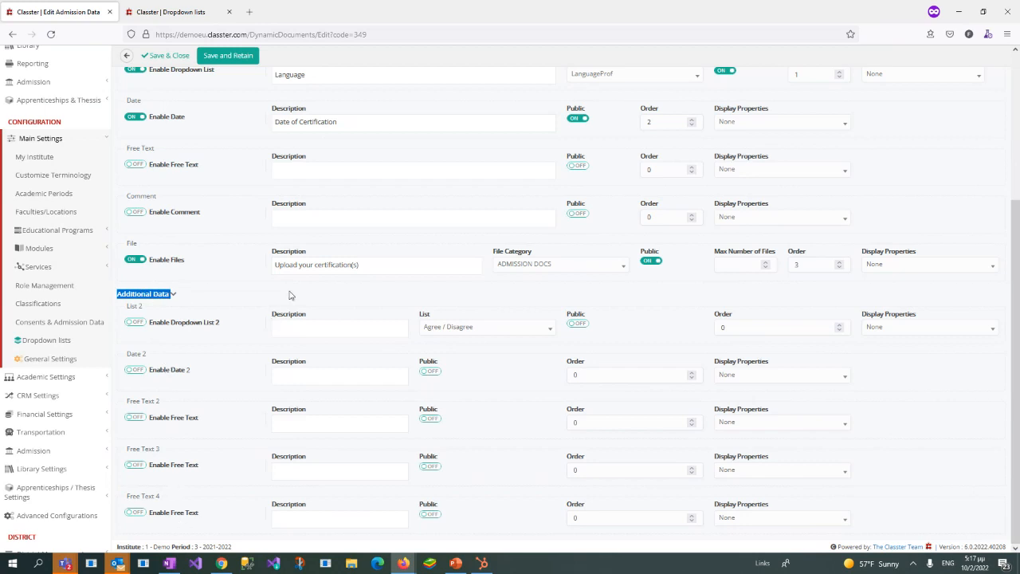
scroll(116, 247, "up", 1)
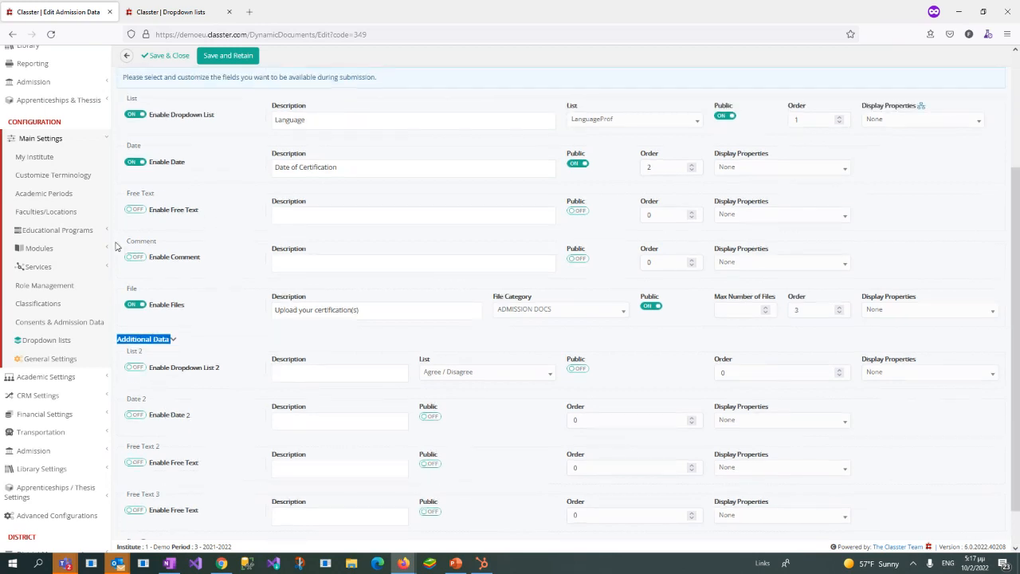
left_click(314, 260)
double_click(169, 258)
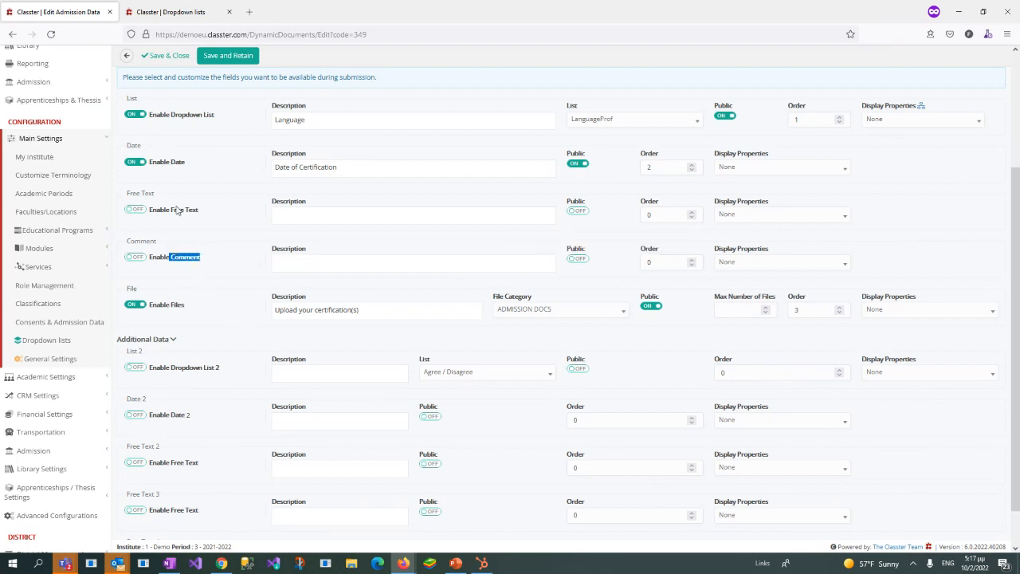
left_click_drag(173, 257, 220, 259)
left_click_drag(171, 306, 192, 309)
scroll(389, 188, "up", 2)
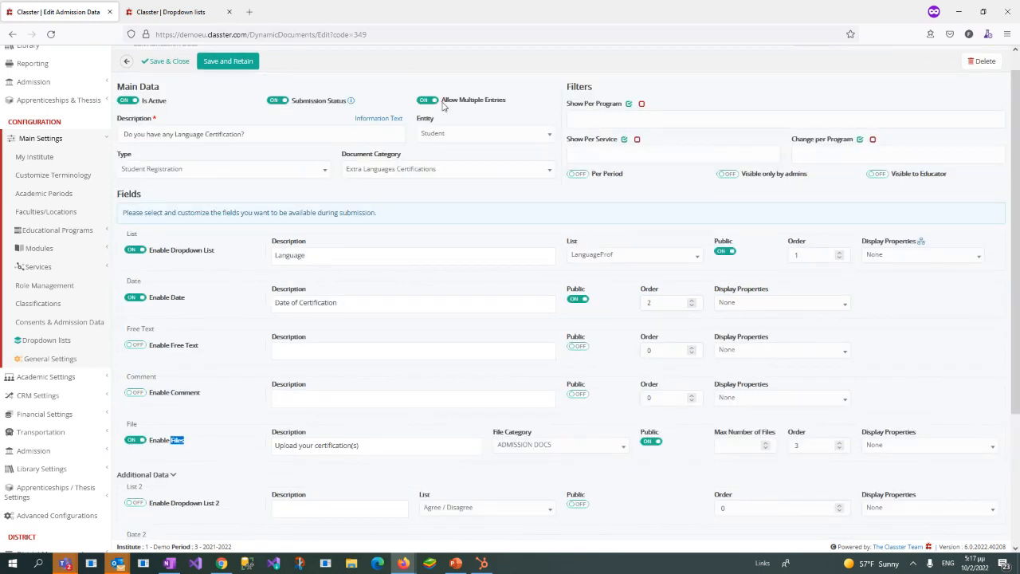
Step: Check the Allow Multiple Entries option and the Files field's enable switch, maximum number of files and description, keeping Files enabled
left_click_drag(442, 102, 515, 104)
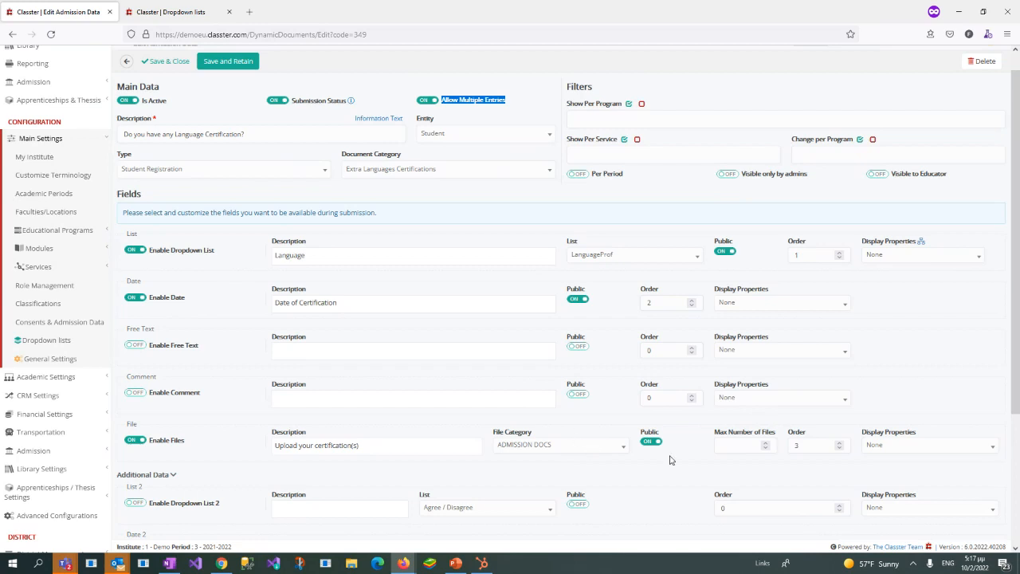
left_click(744, 445)
left_click(175, 445)
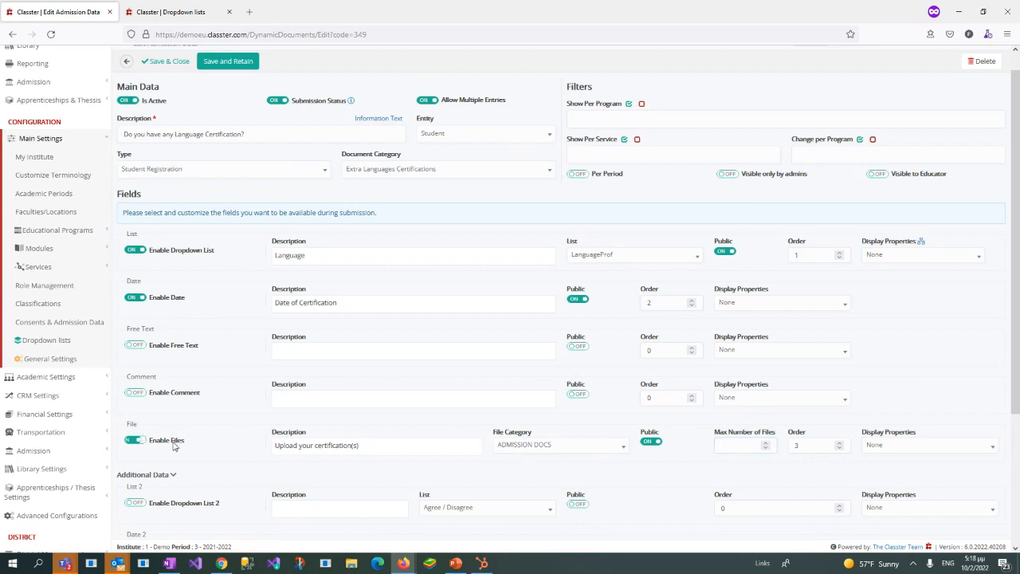
left_click(172, 445)
left_click_drag(406, 445, 263, 445)
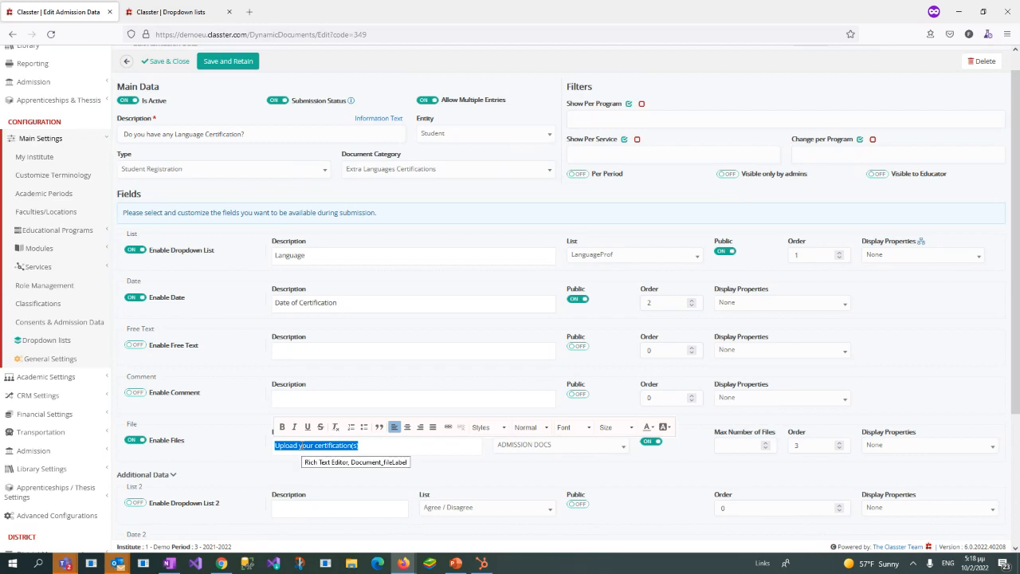
scroll(157, 127, "up", 1)
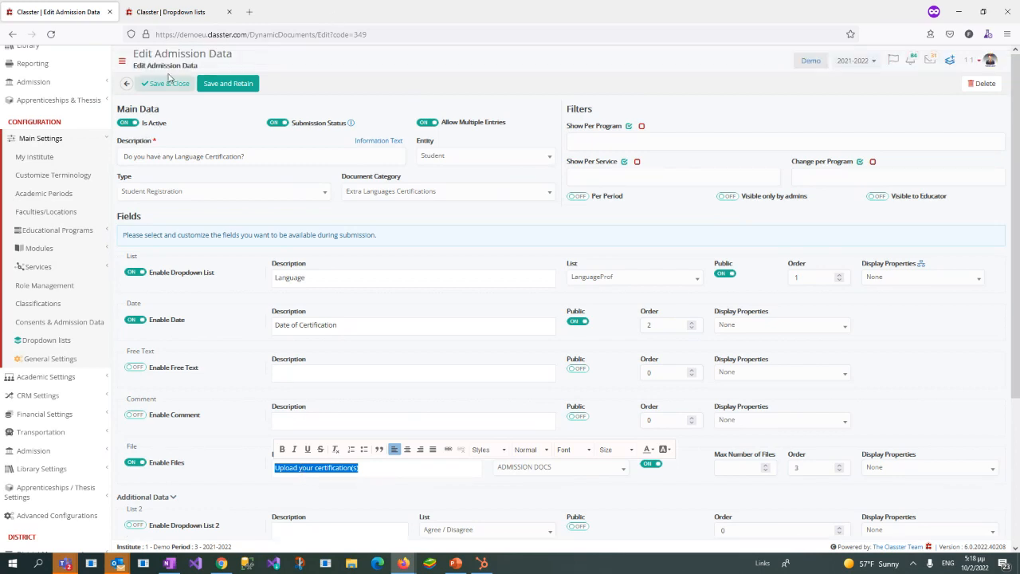
Step: Look through the Document Category options, keeping Extra Languages Certifications, and recheck the file field's upload description
left_click_drag(161, 53, 234, 54)
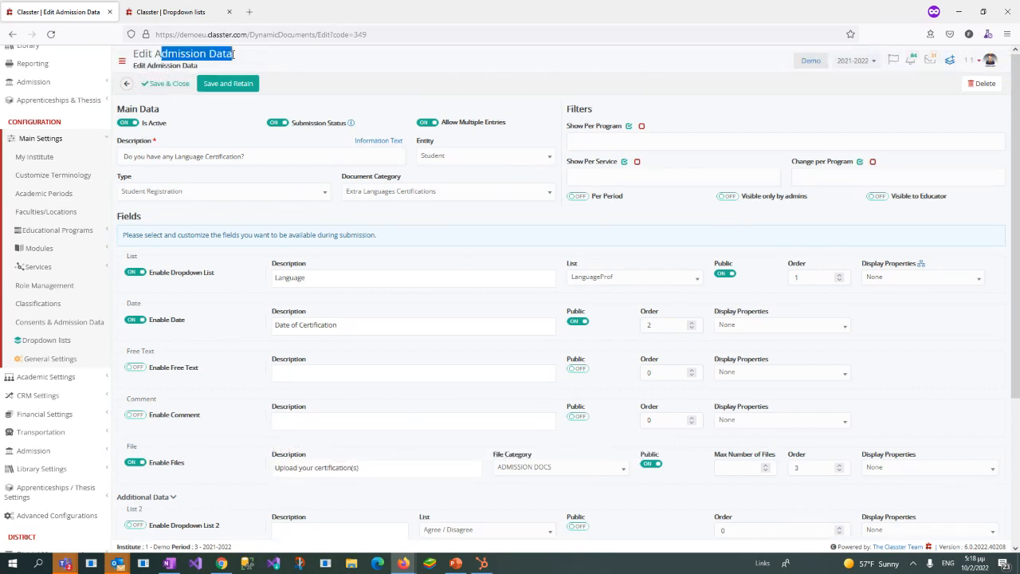
left_click(507, 193)
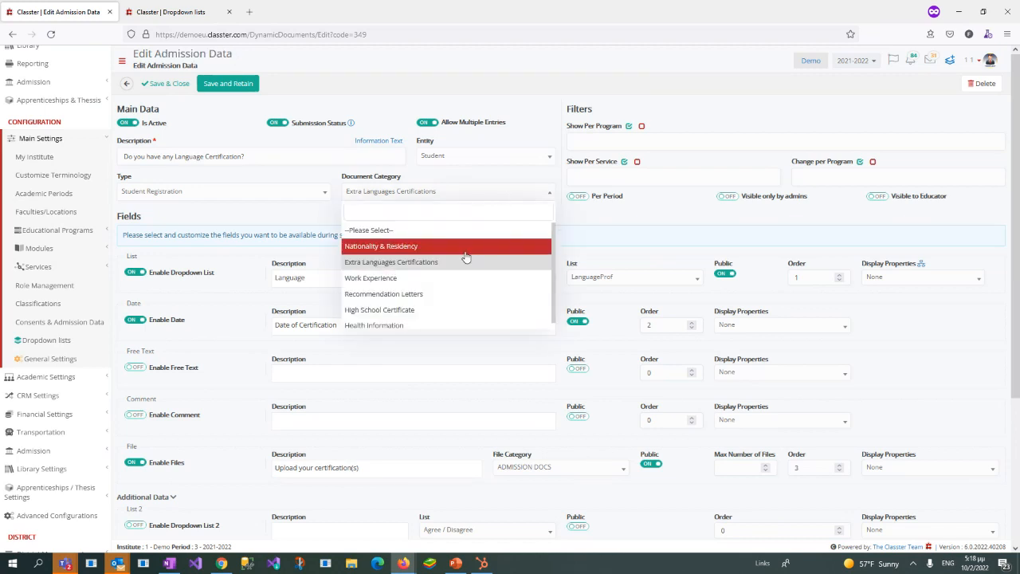
left_click(623, 231)
scroll(510, 481, "down", 1)
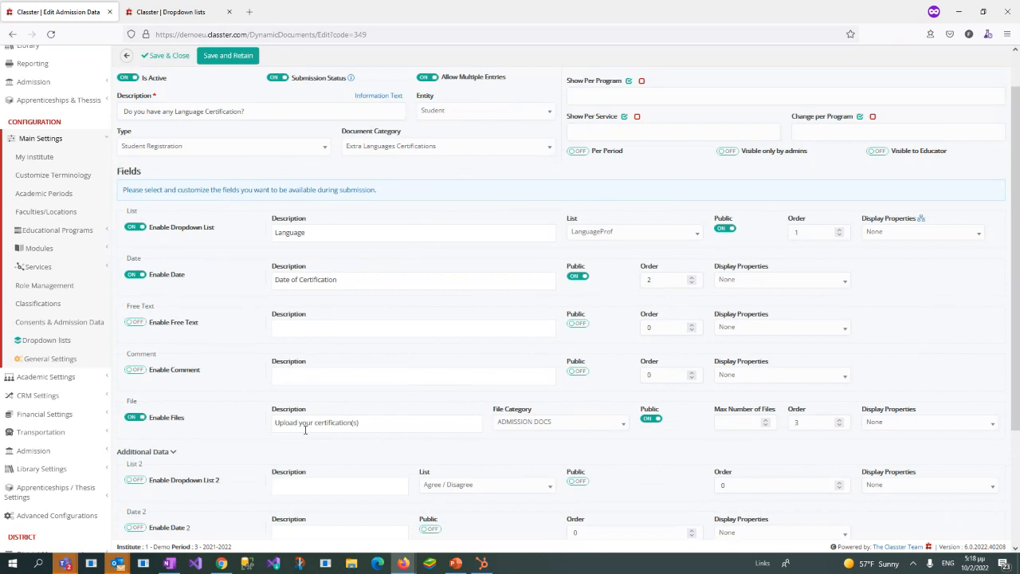
triple_click(374, 427)
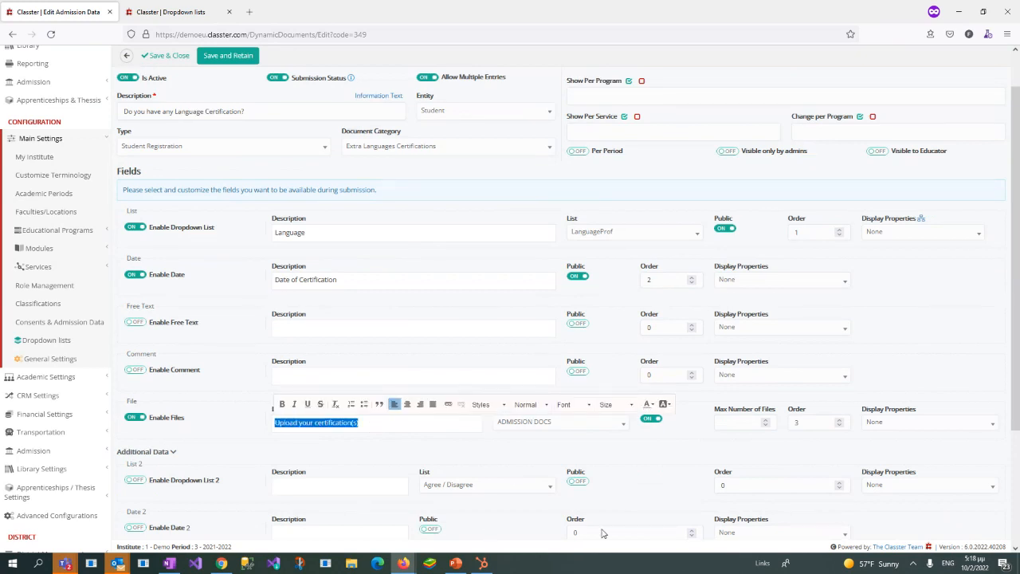
scroll(797, 391, "up", 1)
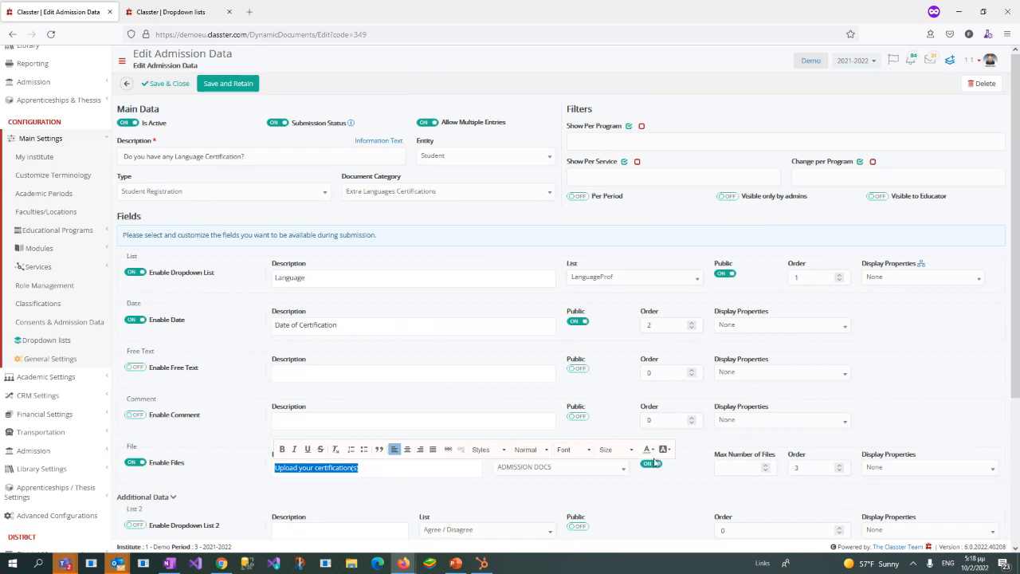
Step: Review the Public and Order settings of the Language, Date of Certification and file upload fields without changing them
left_click(660, 473)
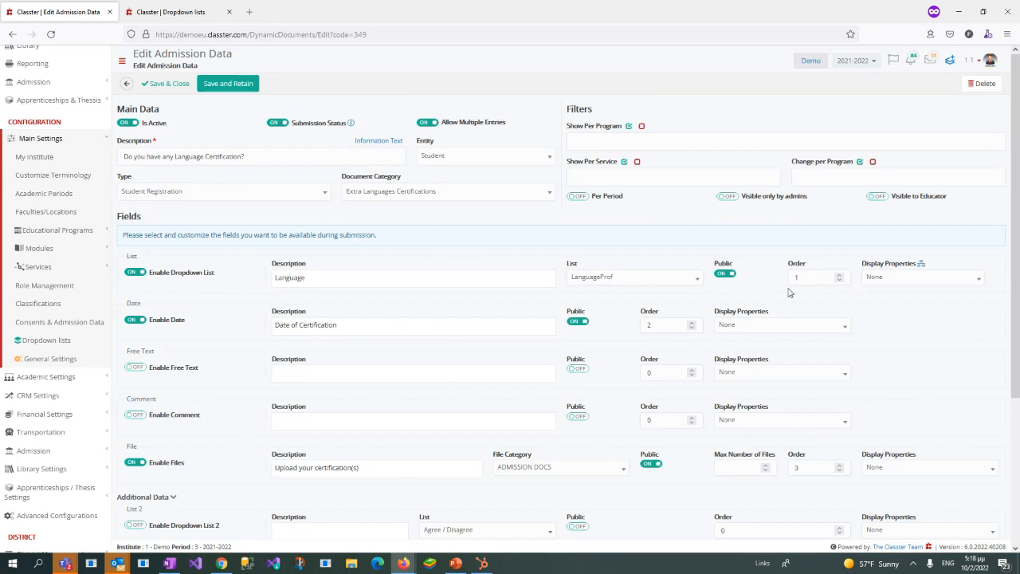
key("Tab")
scroll(695, 447, "down", 1)
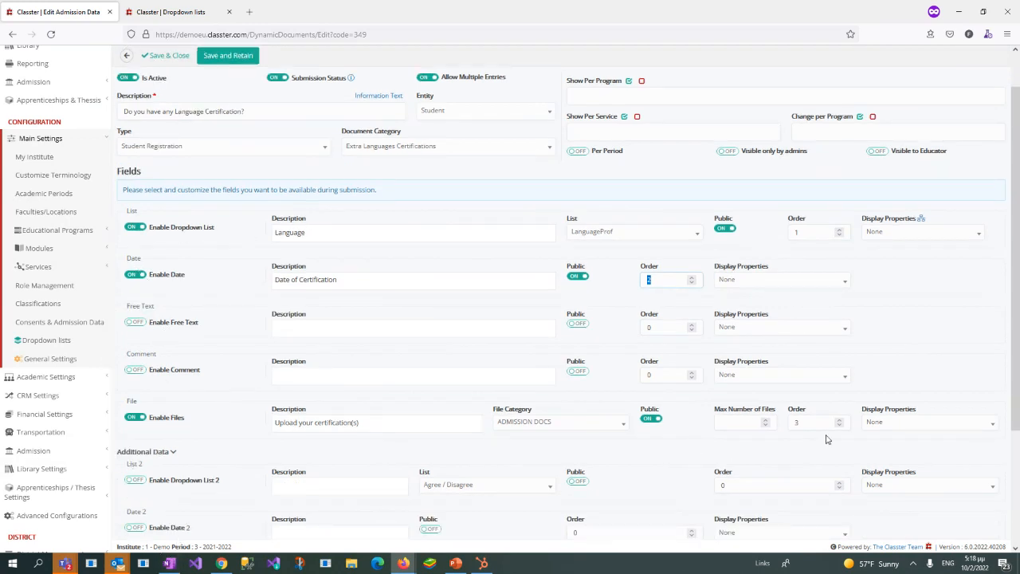
left_click_drag(807, 234, 769, 225)
double_click(291, 232)
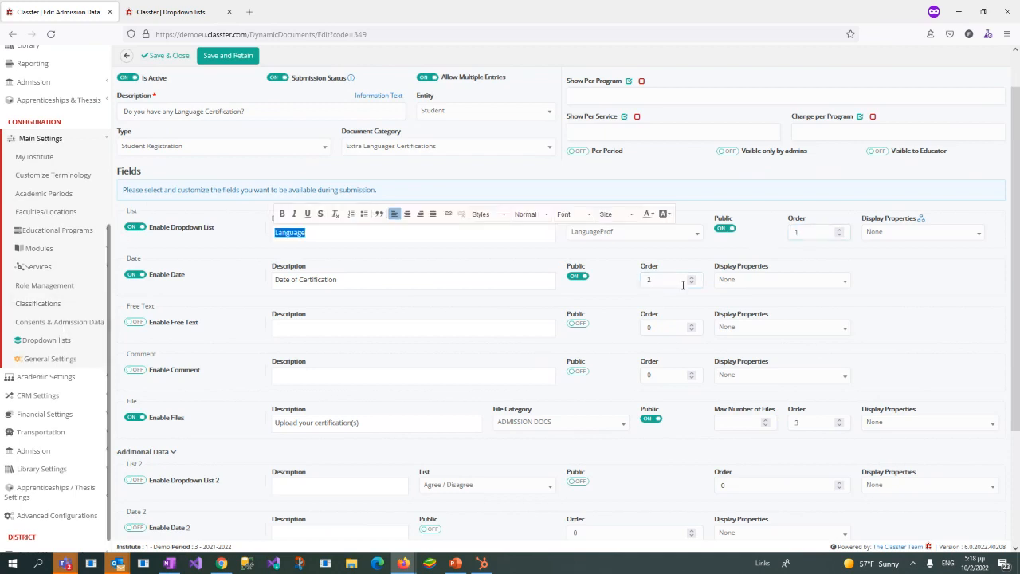
left_click_drag(672, 282, 634, 281)
left_click_drag(812, 425, 769, 426)
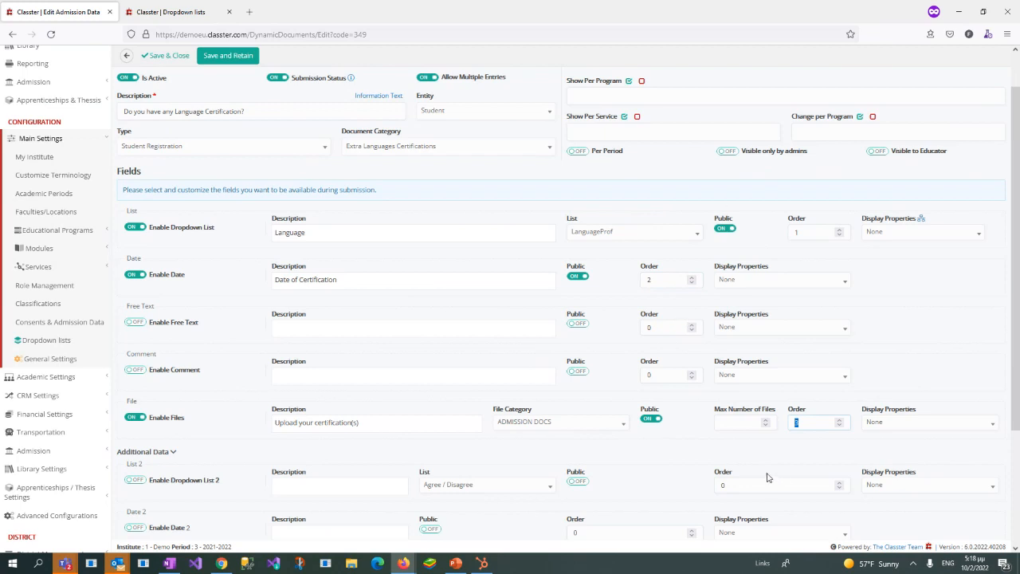
scroll(777, 479, "up", 1)
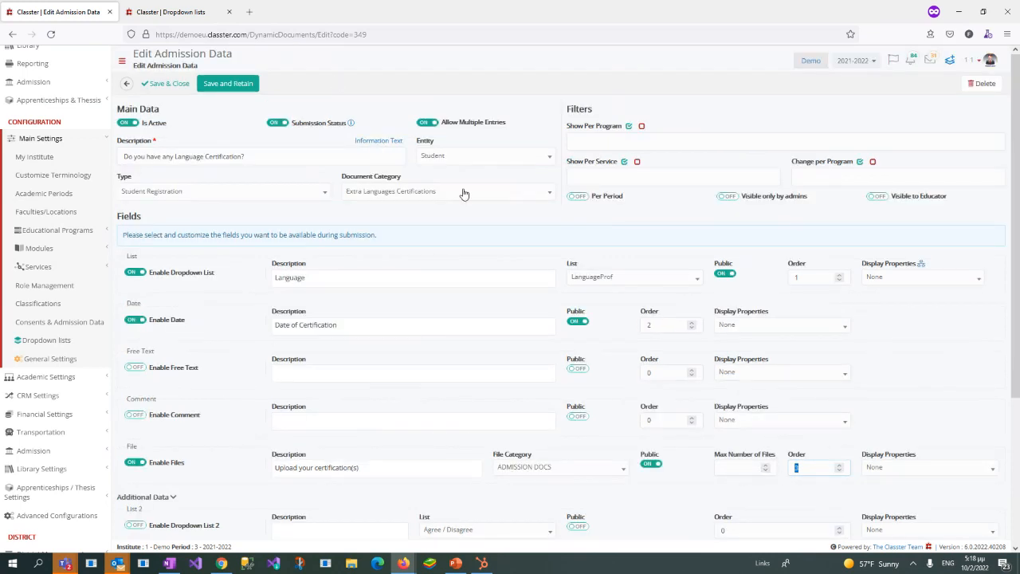
Step: Switch to the applicant portal window and display the Extra Languages Certifications step of the test application
left_click_drag(568, 114, 596, 110)
left_click_drag(1019, 113, 479, 0)
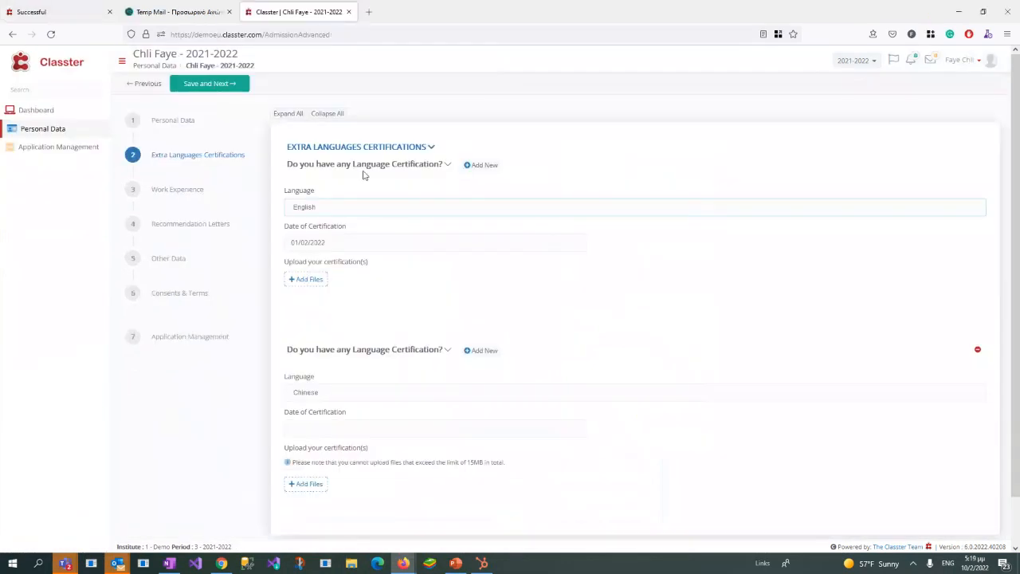
left_click(201, 160)
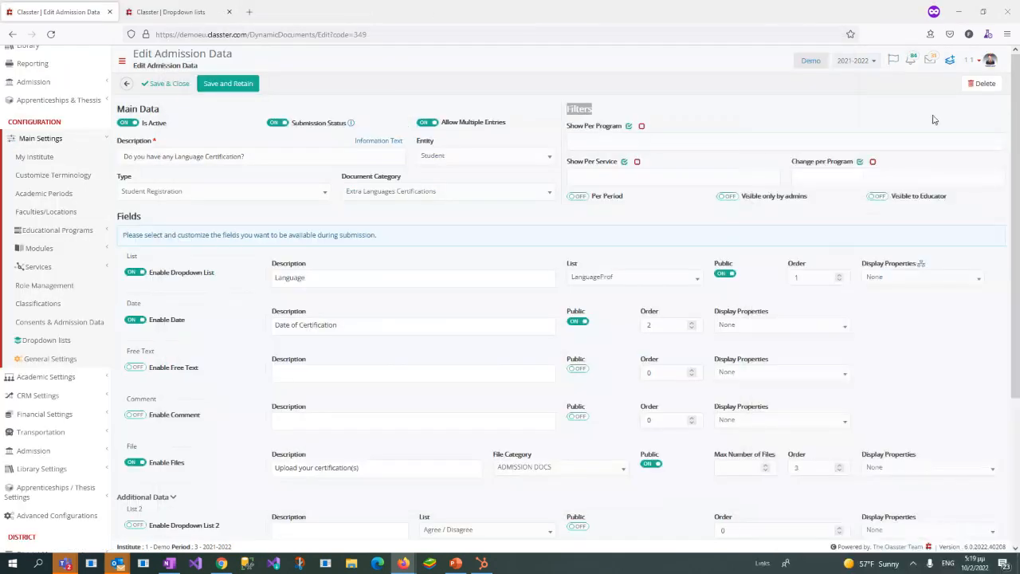
Step: Return to the language certification entry in the admin window and open the Show Per Program filter's list of programs
left_click(587, 137)
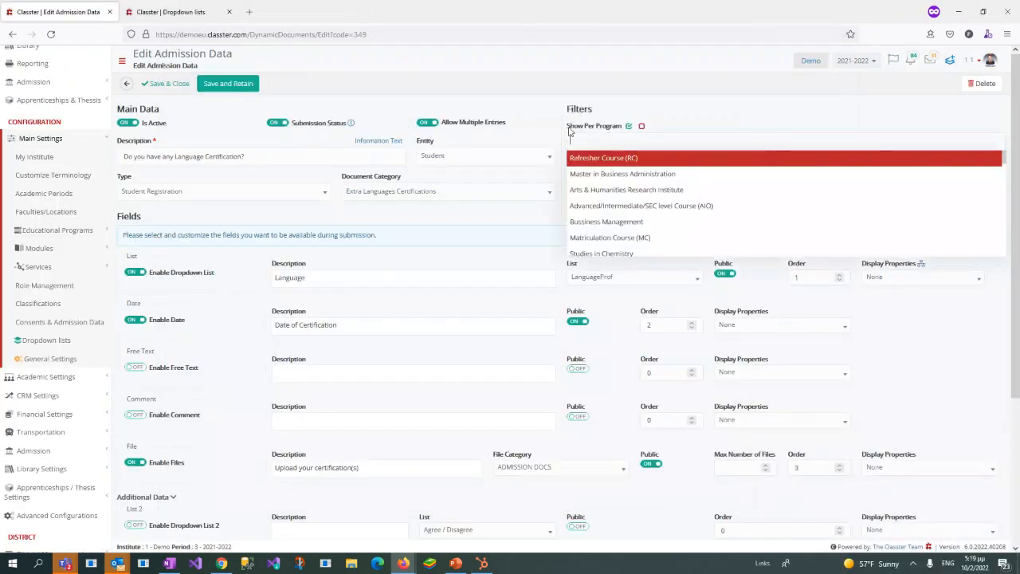
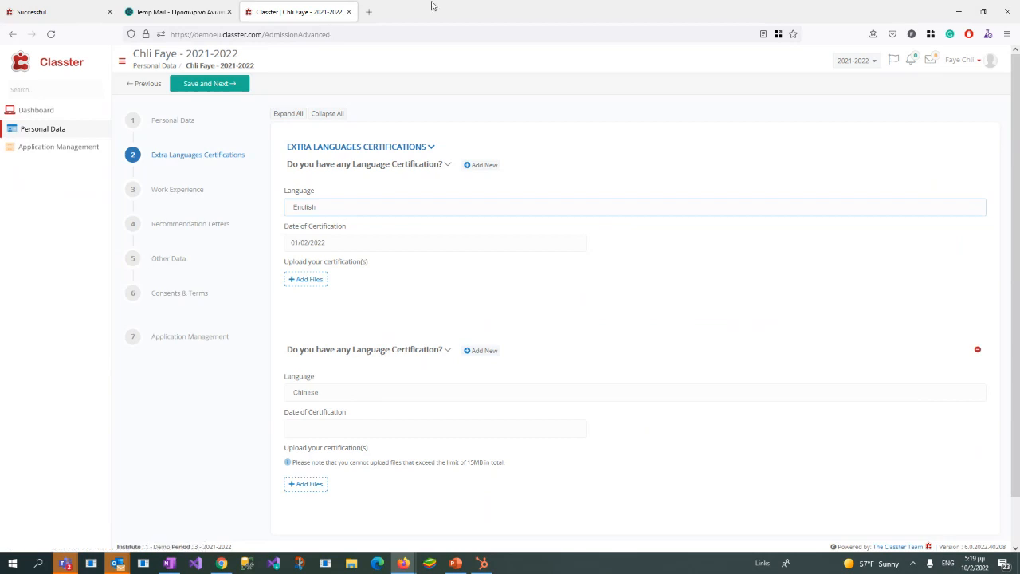
Step: Try the language certification entry's Show Per Program filter with every program selected, compare it with the applicant portal, and clear it
left_click_drag(437, 8, 416, 220)
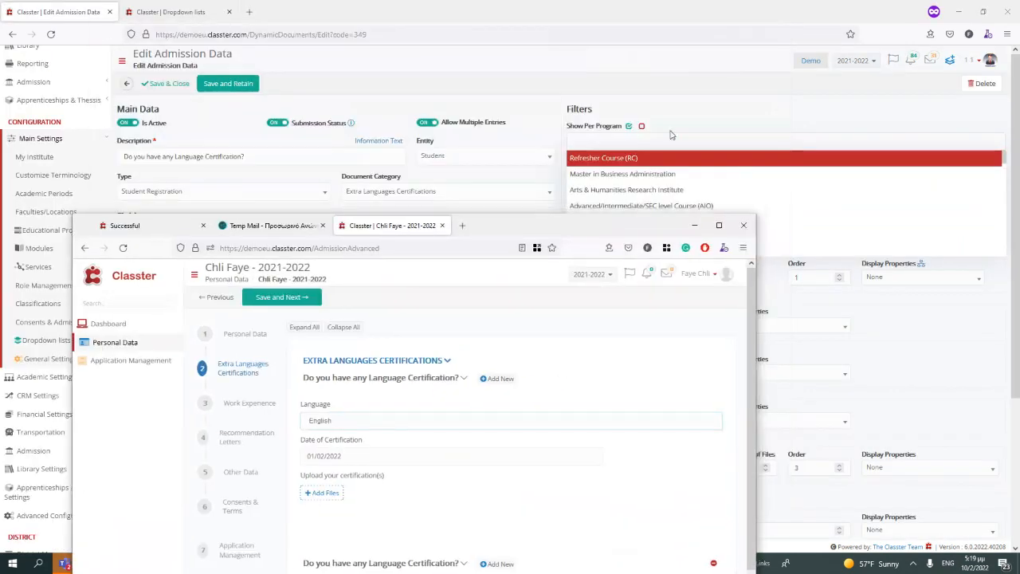
left_click(629, 127)
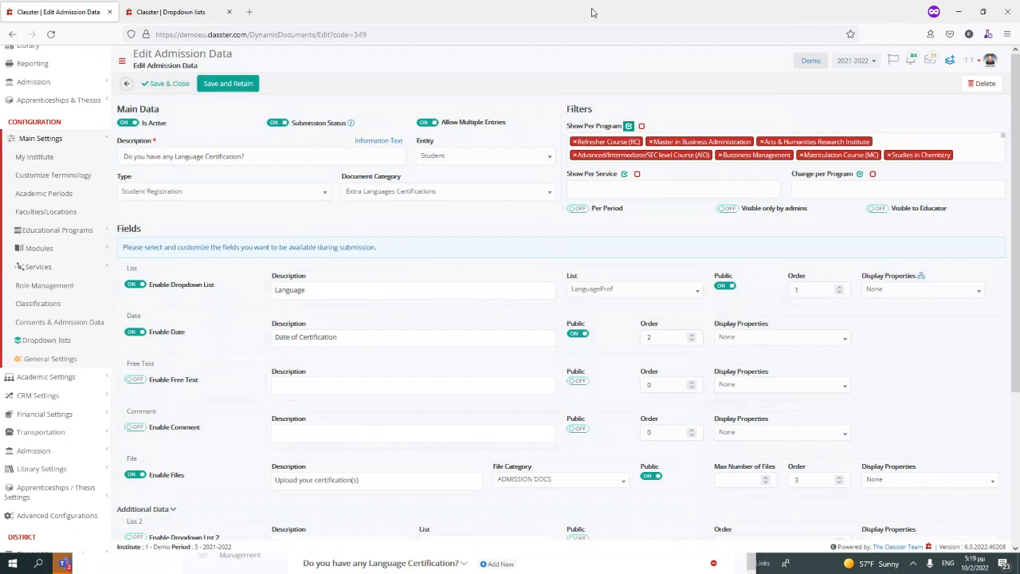
left_click_drag(593, 13, 1019, 83)
left_click_drag(654, 229, 668, 0)
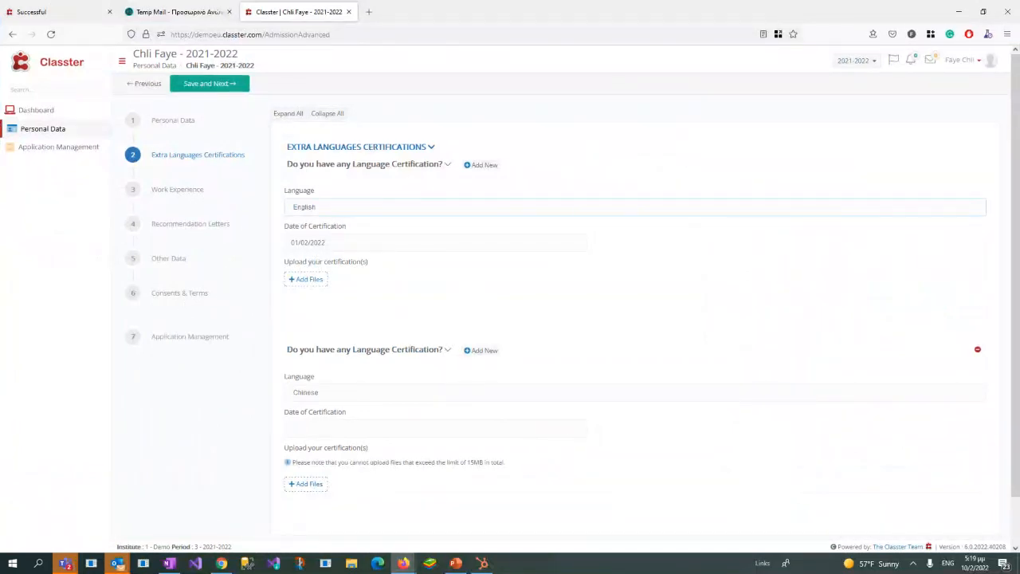
left_click_drag(1019, 83, 501, 52)
double_click(501, 53)
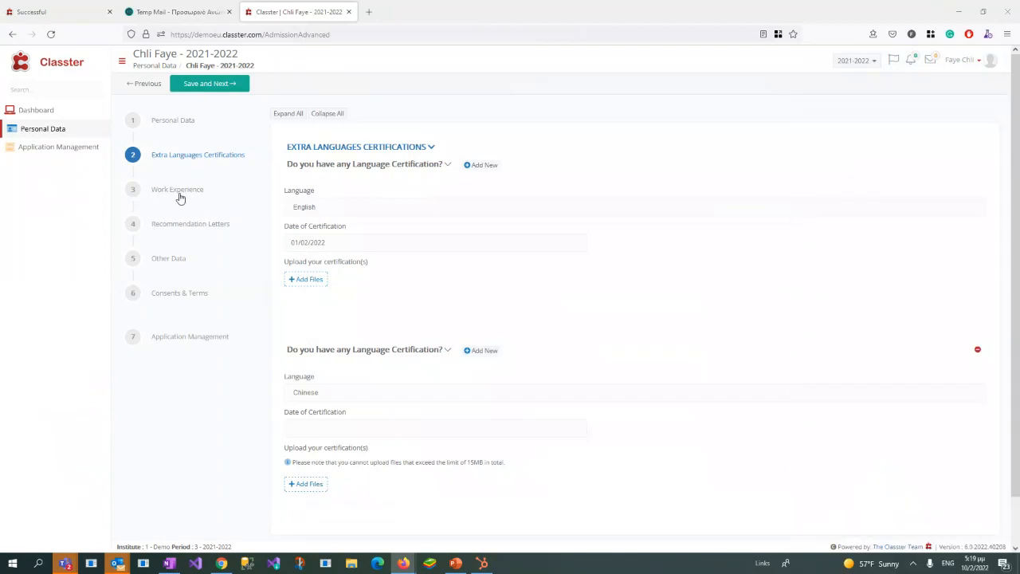
Step: Switch to the applicant portal and display the Work Experience step, followed by the Recommendation Letters step and its question
left_click(179, 193)
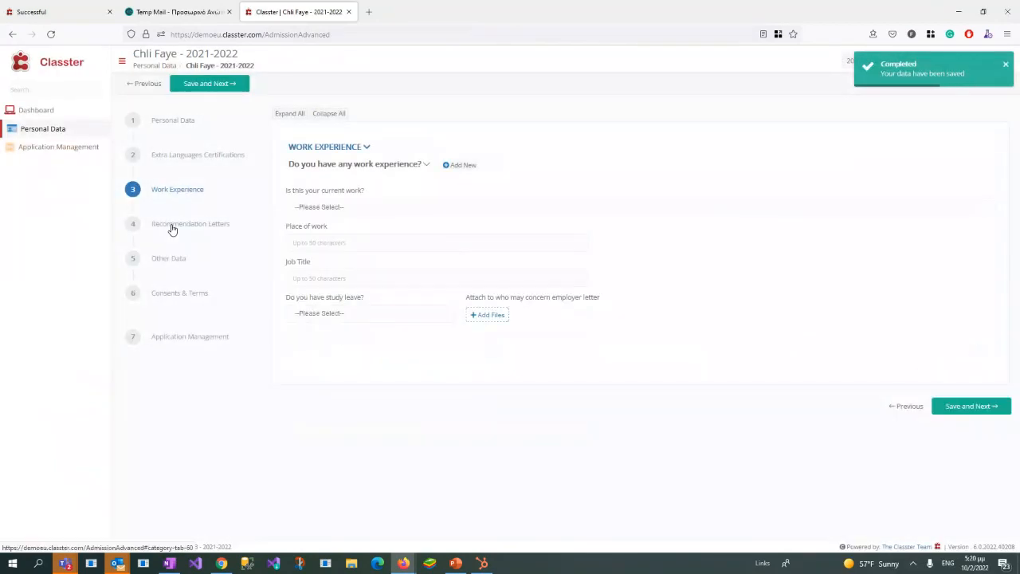
left_click(172, 223)
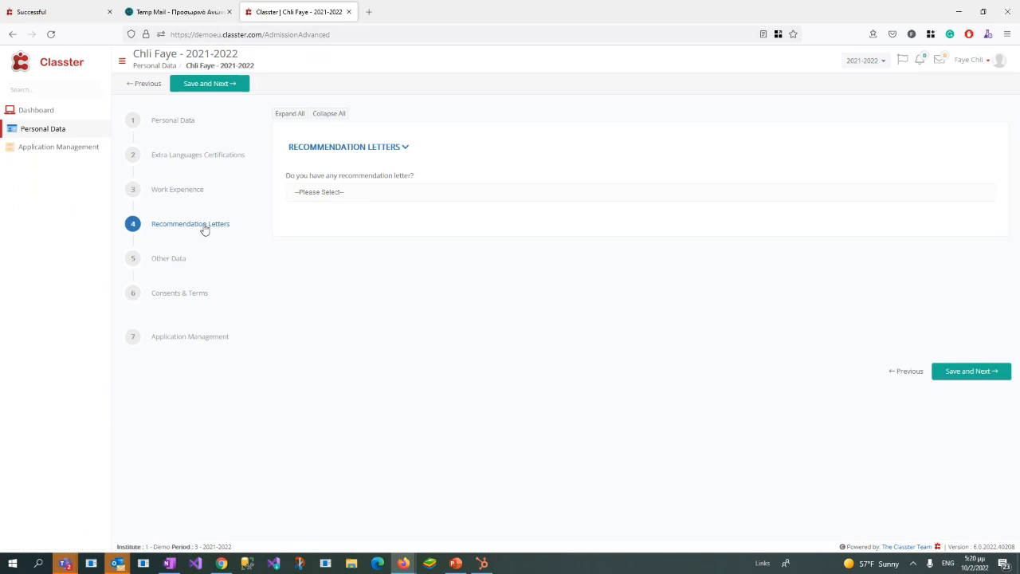
left_click_drag(284, 179, 437, 178)
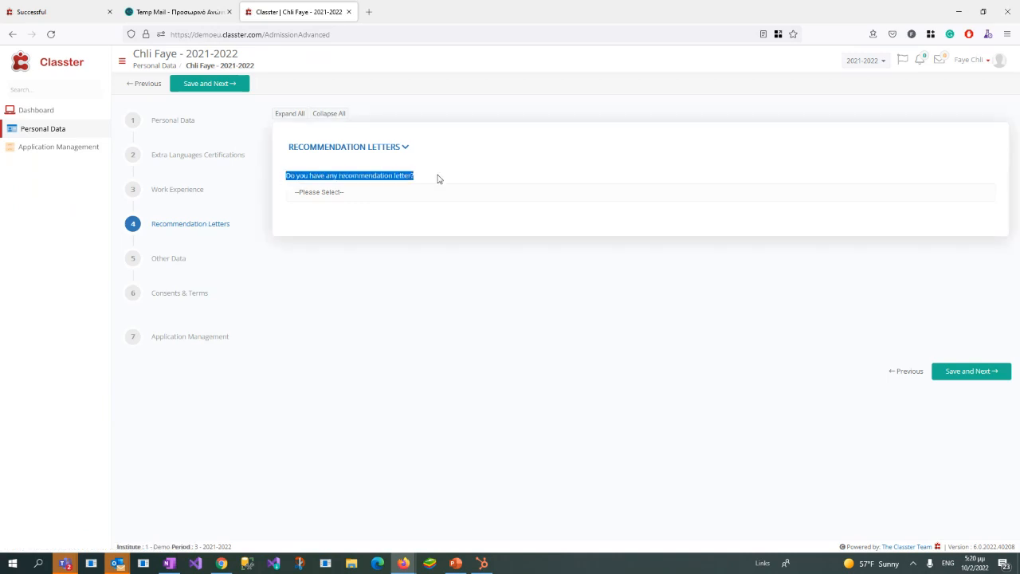
Step: Answer the recommendation letter question with NO, change the answer to YES, and examine the file attachment field
left_click(437, 197)
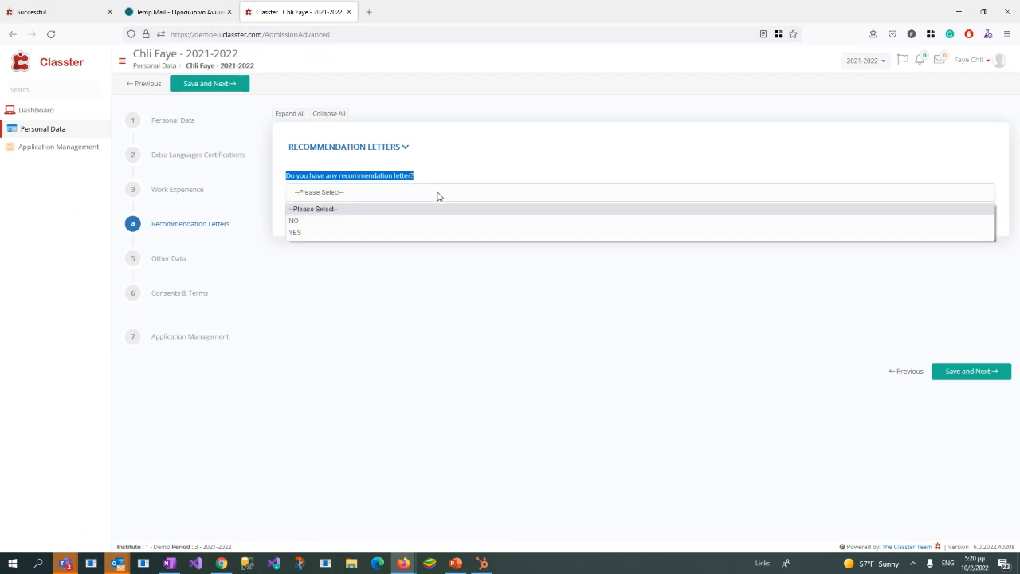
left_click(303, 224)
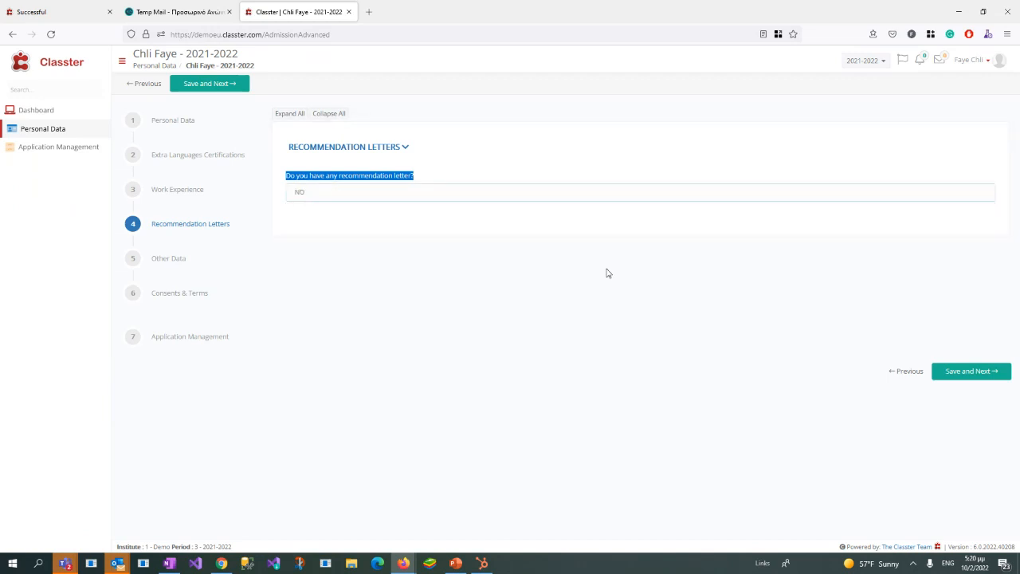
left_click(579, 259)
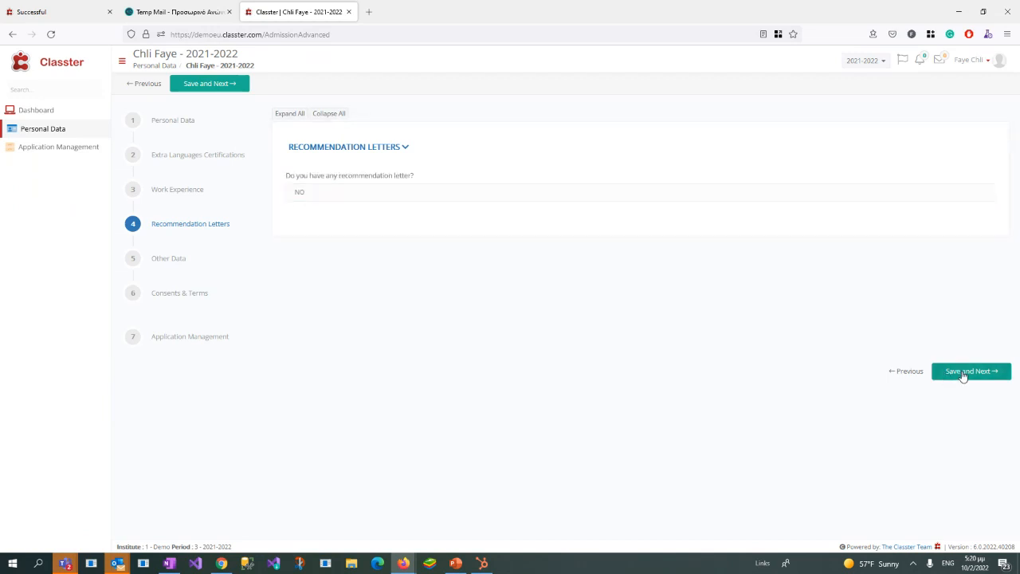
left_click(416, 198)
left_click(348, 233)
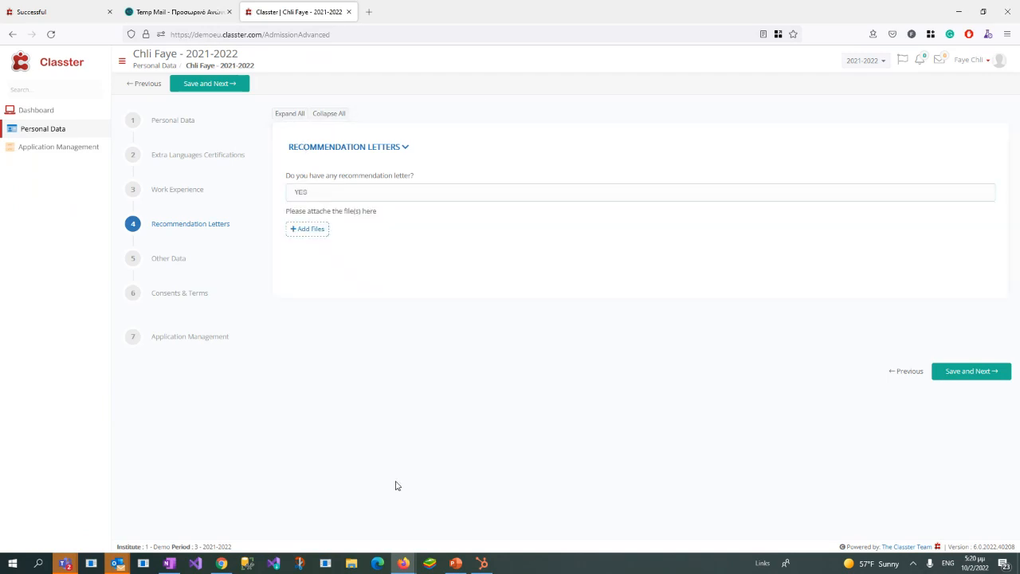
left_click_drag(283, 214, 459, 202)
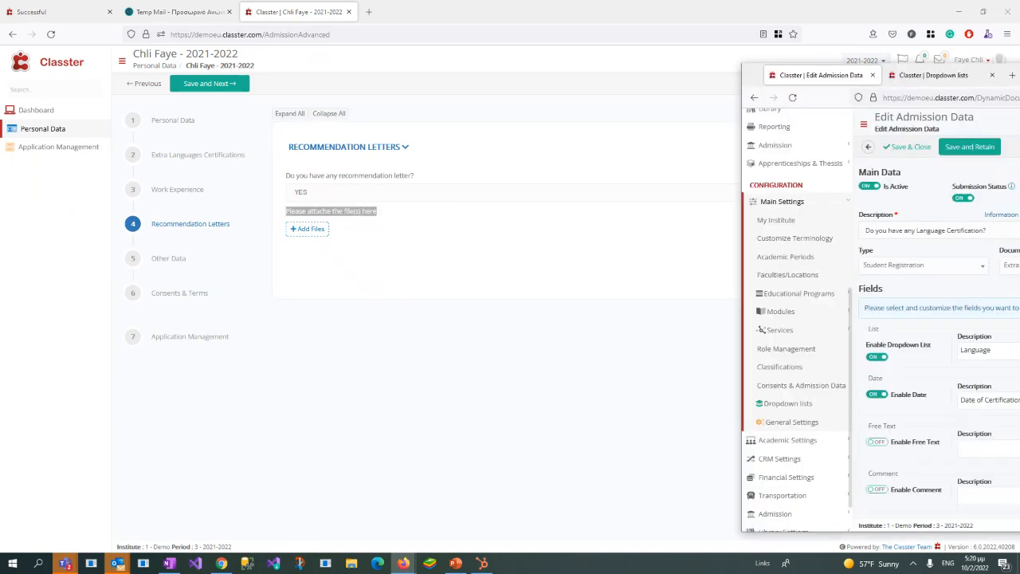
Step: Switch to the admin window, return to the Consents & Admission Data list, and close the Dropdown lists page
left_click_drag(1019, 72, 622, 1)
left_click(127, 84)
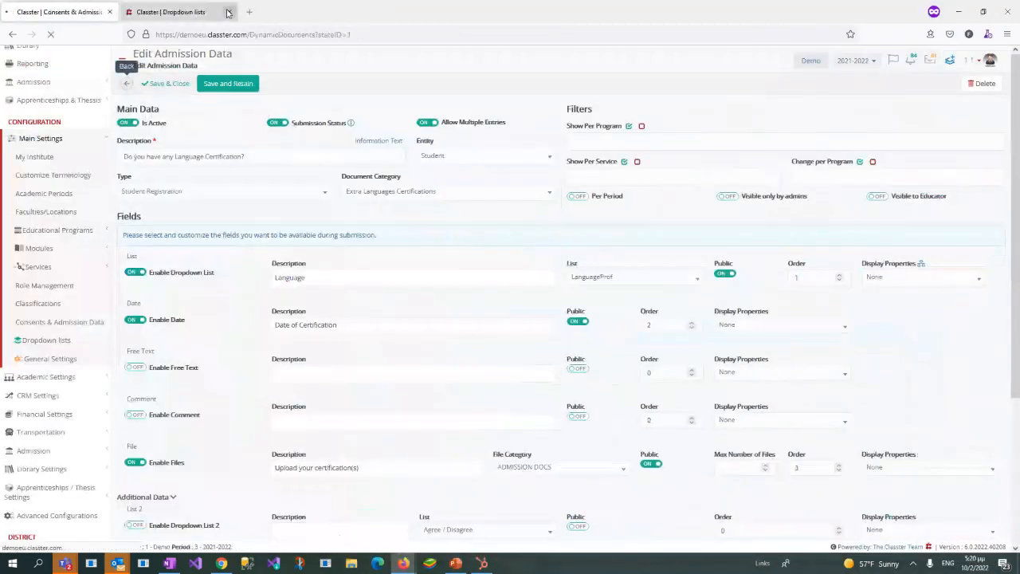
left_click(228, 12)
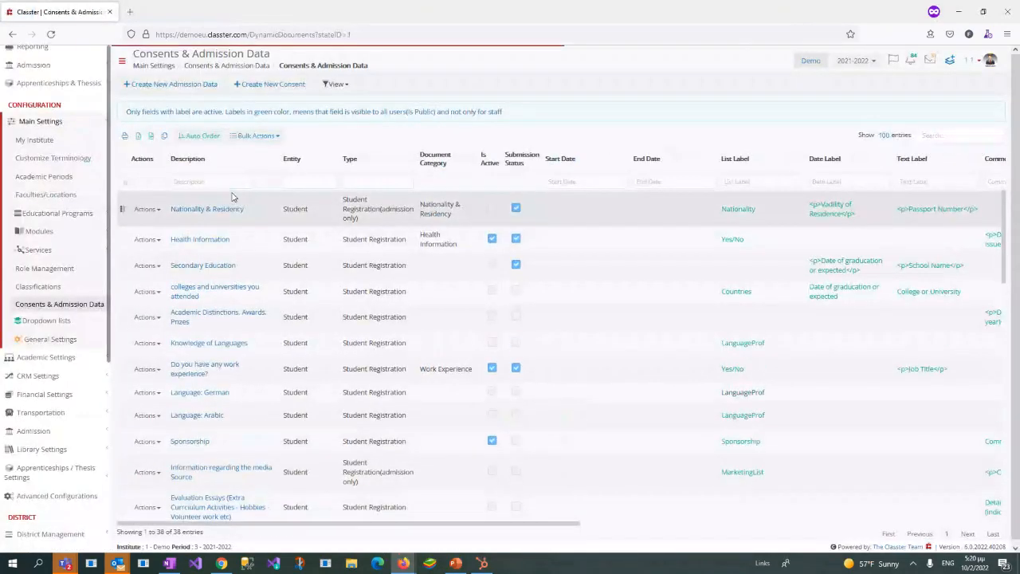
Step: Filter the admission data descriptions by "rec" and open the Recommendation Letters entry
type("mn")
key("BackSpace")
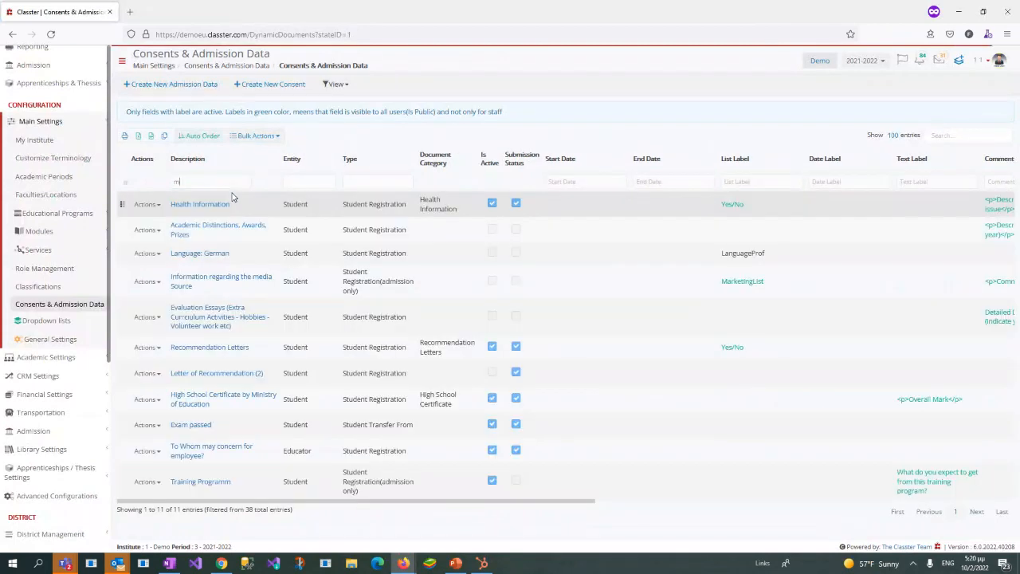
type("reco")
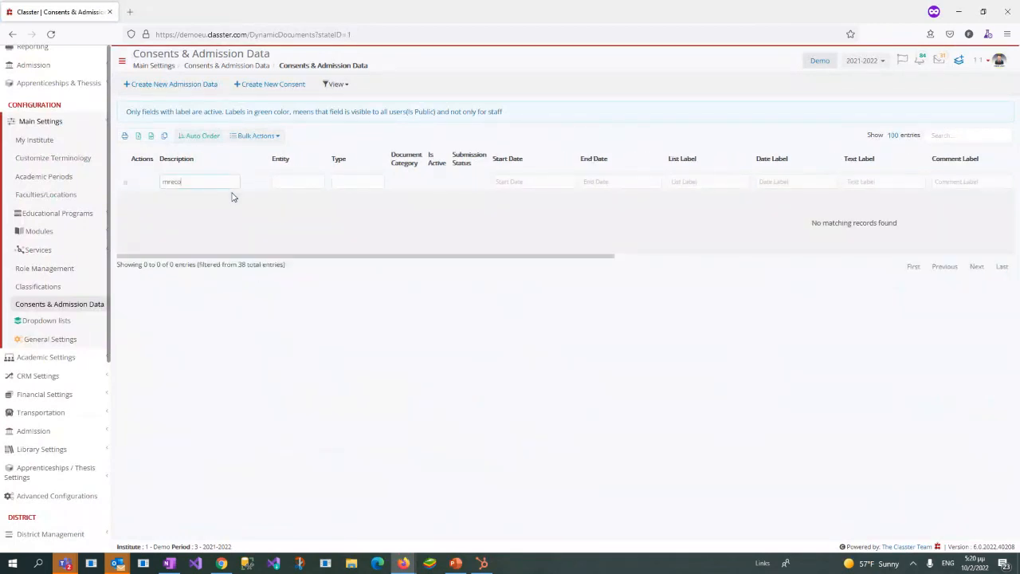
key("BackSpace")
key("BackSpace")
key("BackSpace")
key("BackSpace")
key("BackSpace")
type("c")
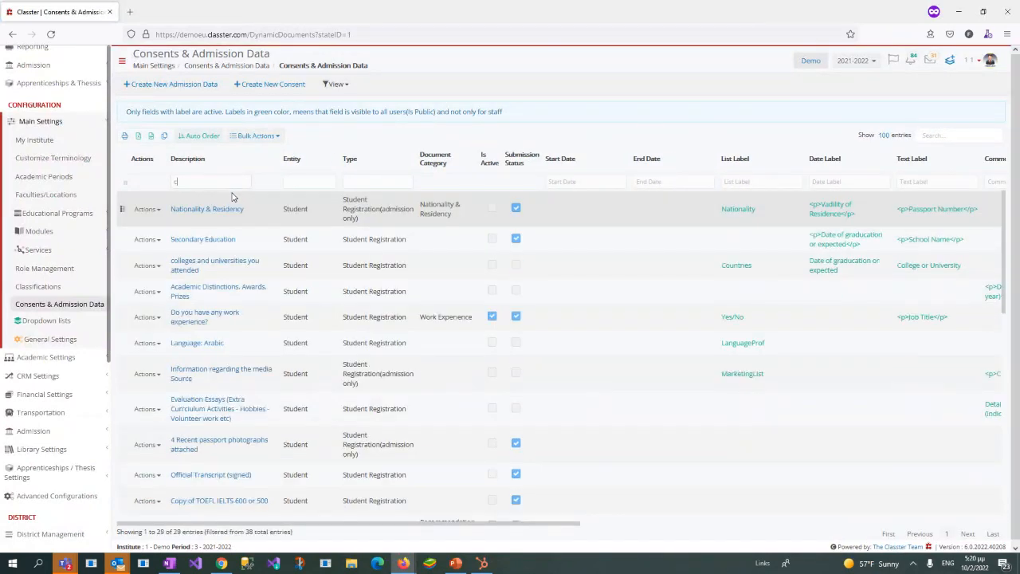
type("u")
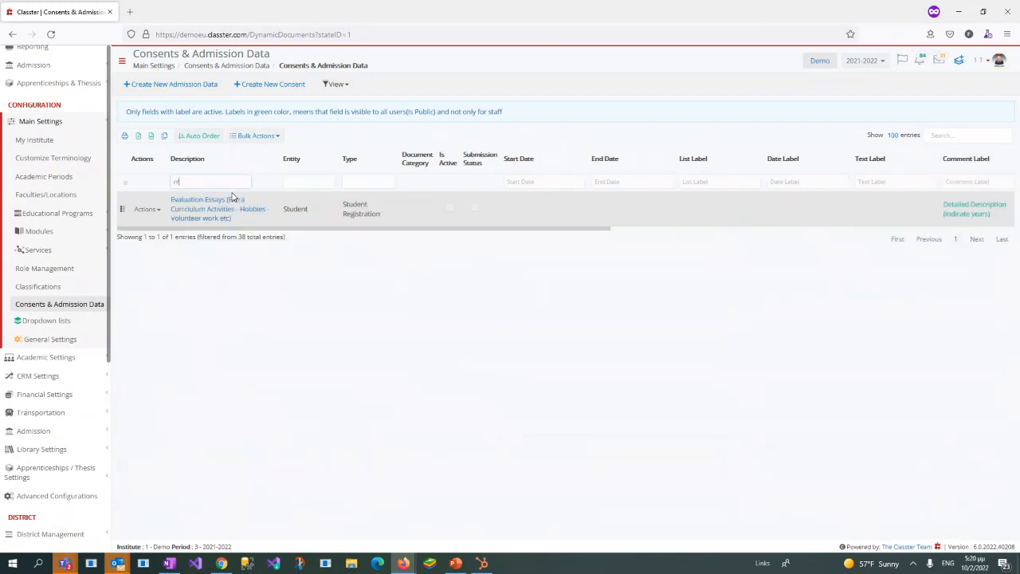
key("BackSpace")
key("BackSpace")
type("re")
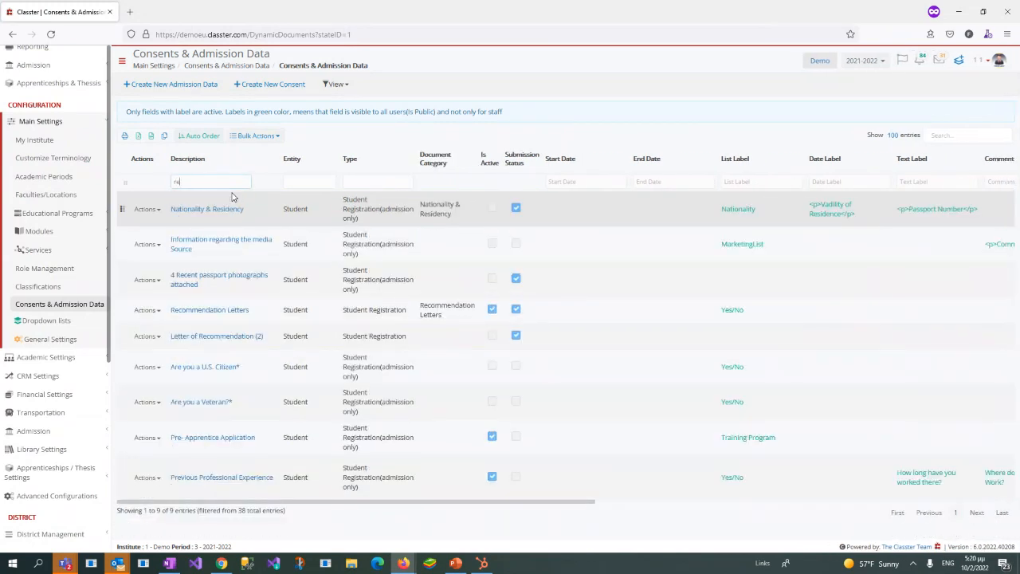
type("c")
key("BackSpace")
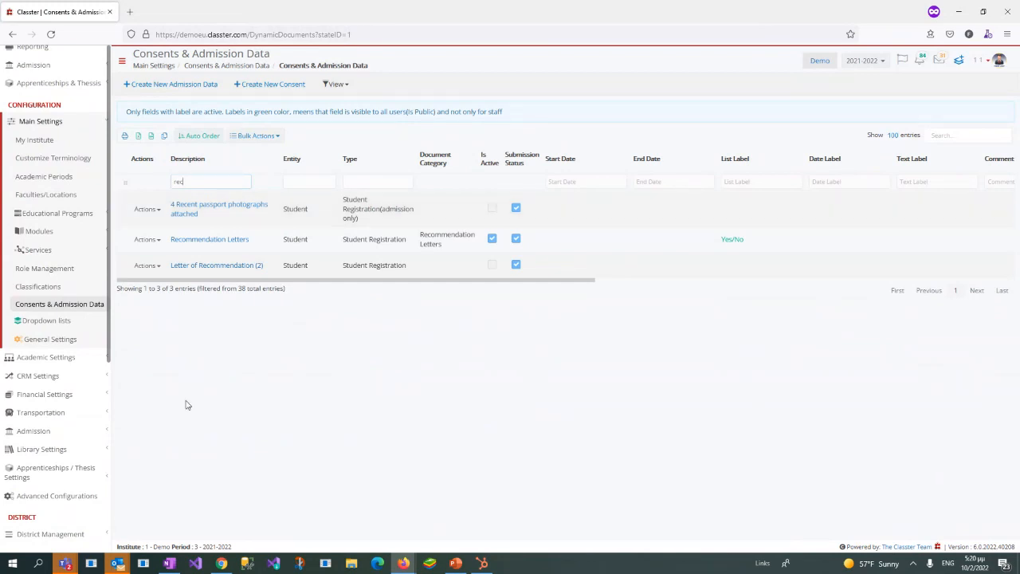
left_click(222, 240)
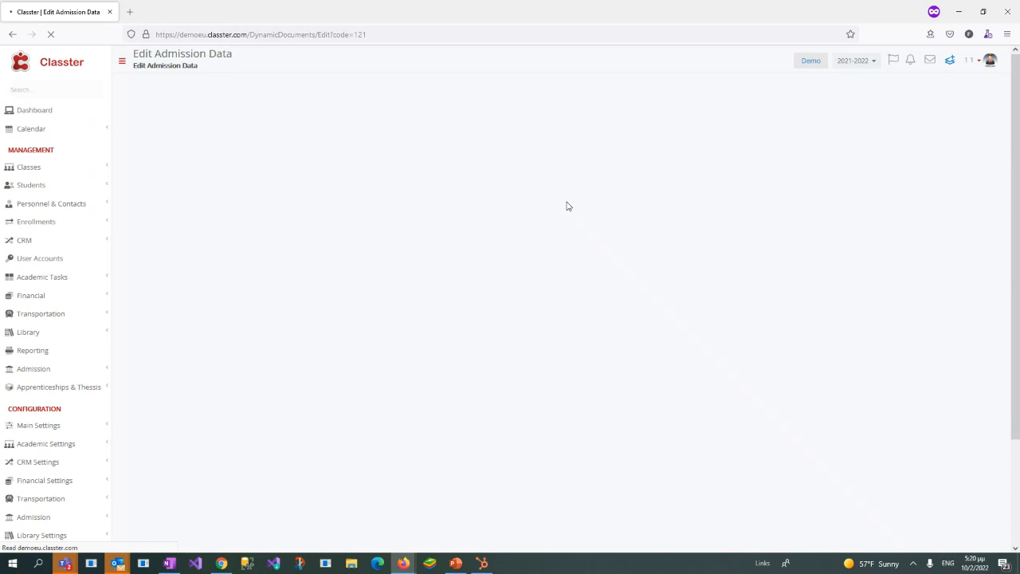
Step: Compare the Recommendation Letters entry with the applicant portal and review its dropdown field's description and assigned list
double_click(269, 13)
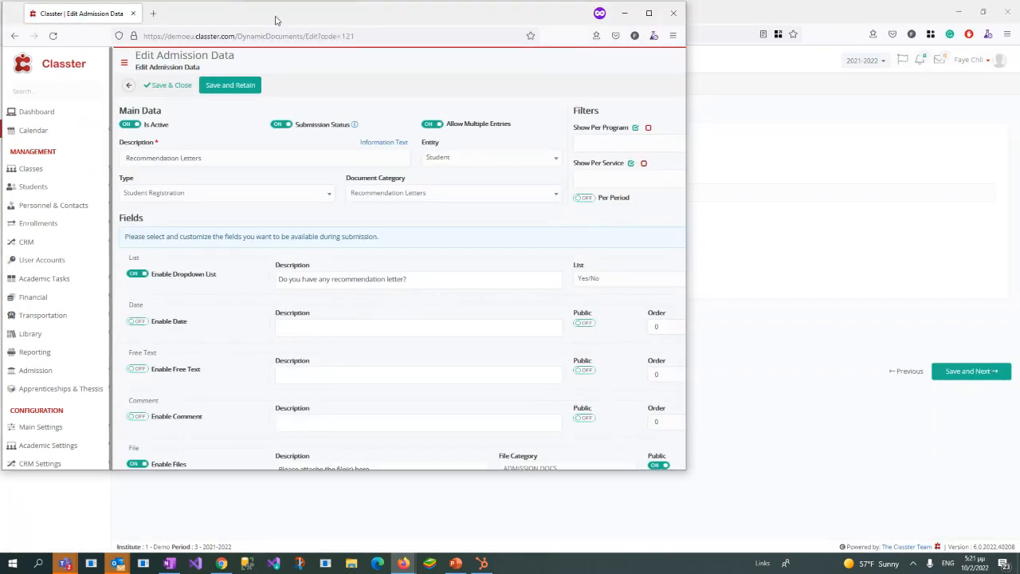
left_click_drag(276, 17, 431, 65)
double_click(431, 65)
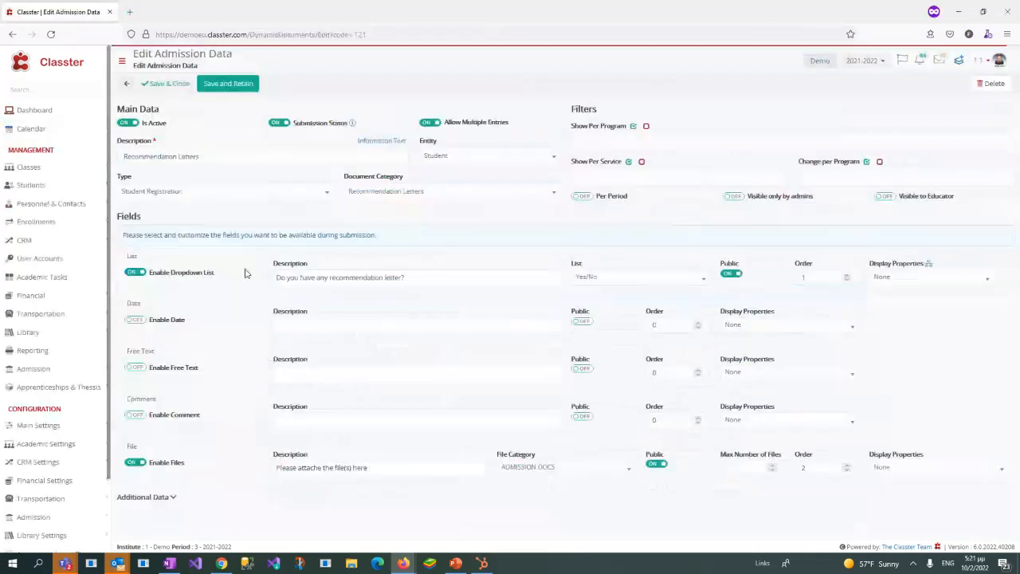
left_click_drag(172, 276, 226, 281)
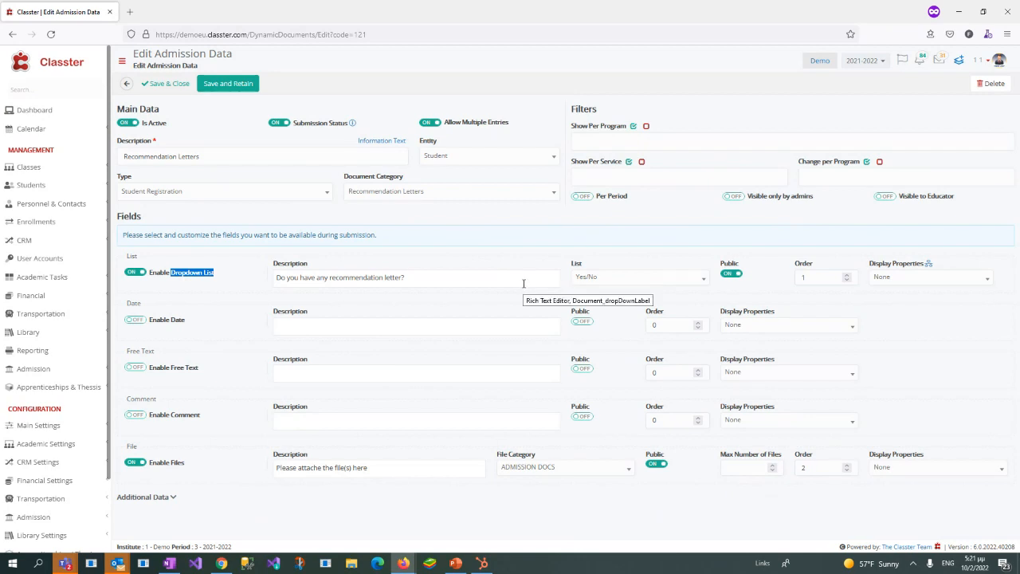
left_click(439, 280)
left_click_drag(439, 280, 167, 295)
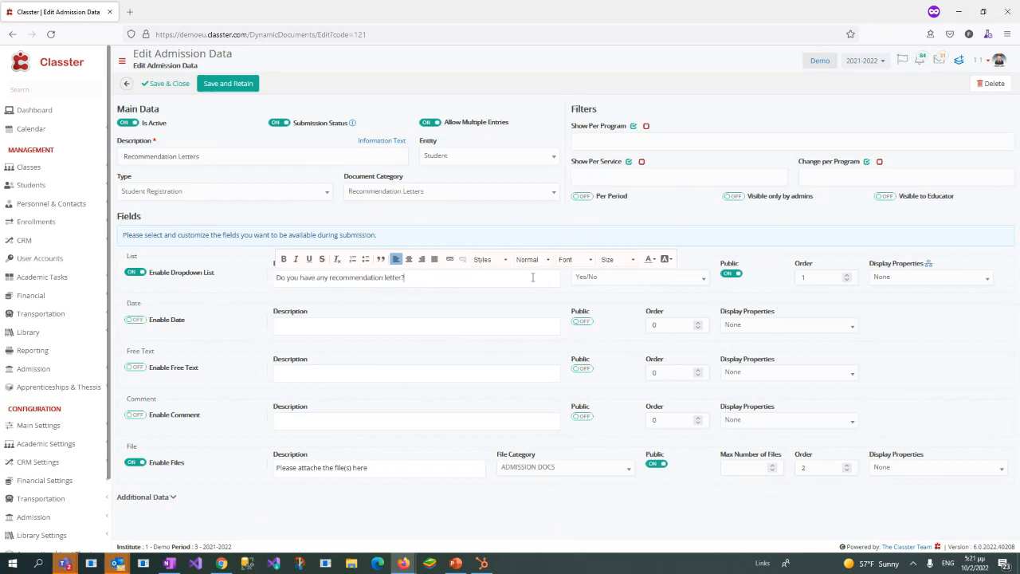
left_click(602, 279)
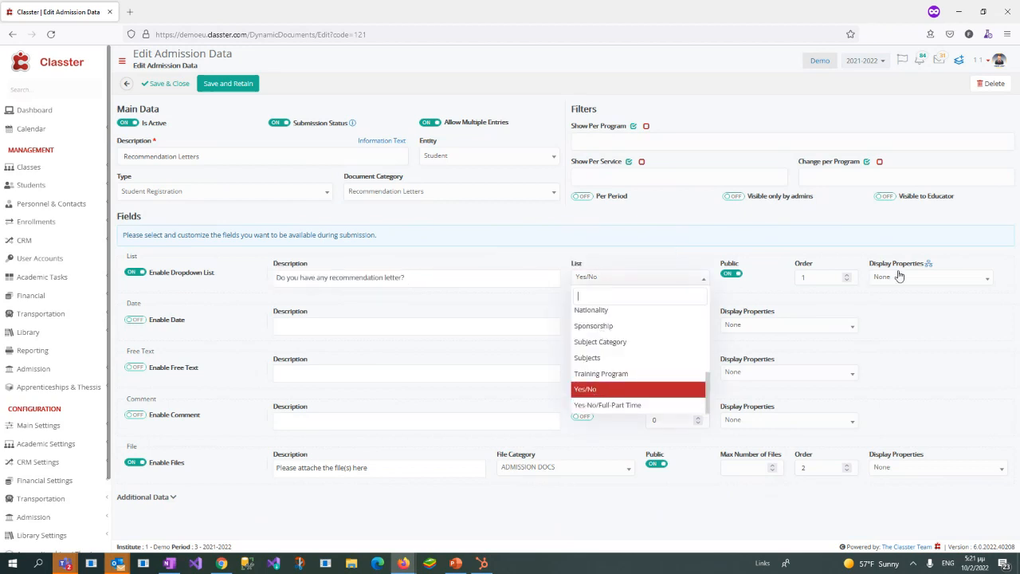
Step: Review the dropdown field's Admission Data Workflow options and save with admission data shown when set as Positive
left_click_drag(868, 266, 924, 264)
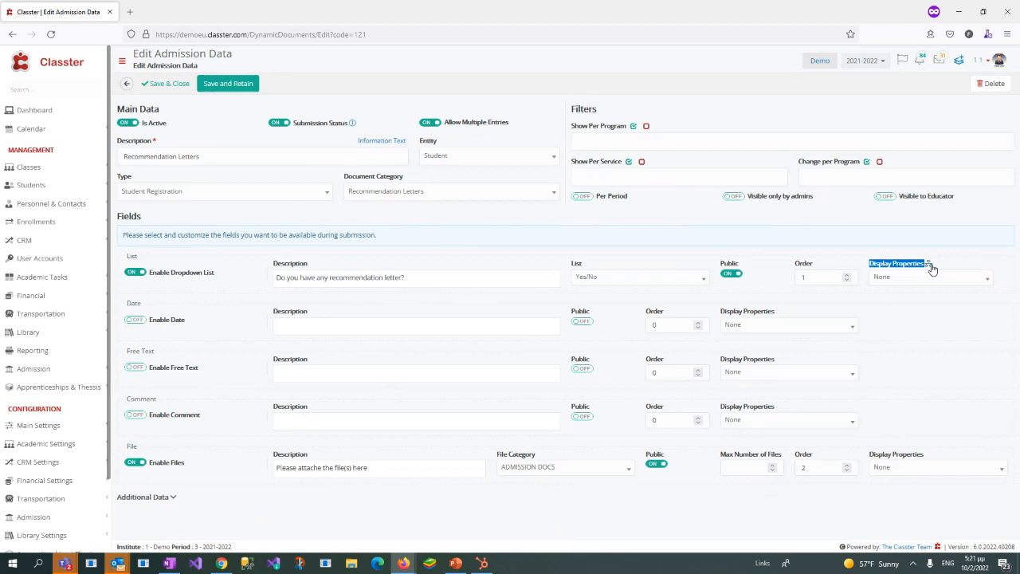
left_click(930, 265)
left_click_drag(362, 143, 482, 148)
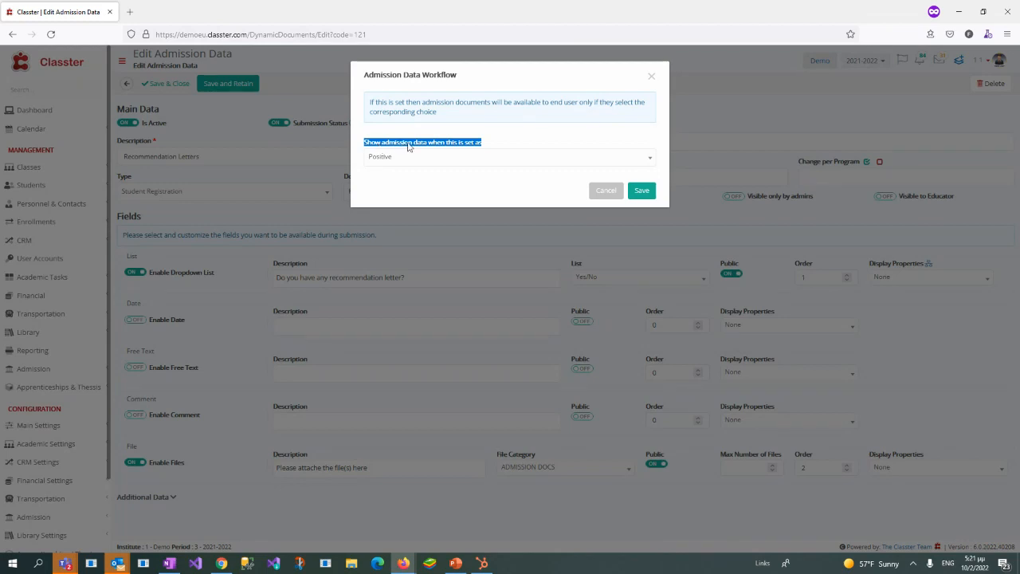
left_click(495, 140)
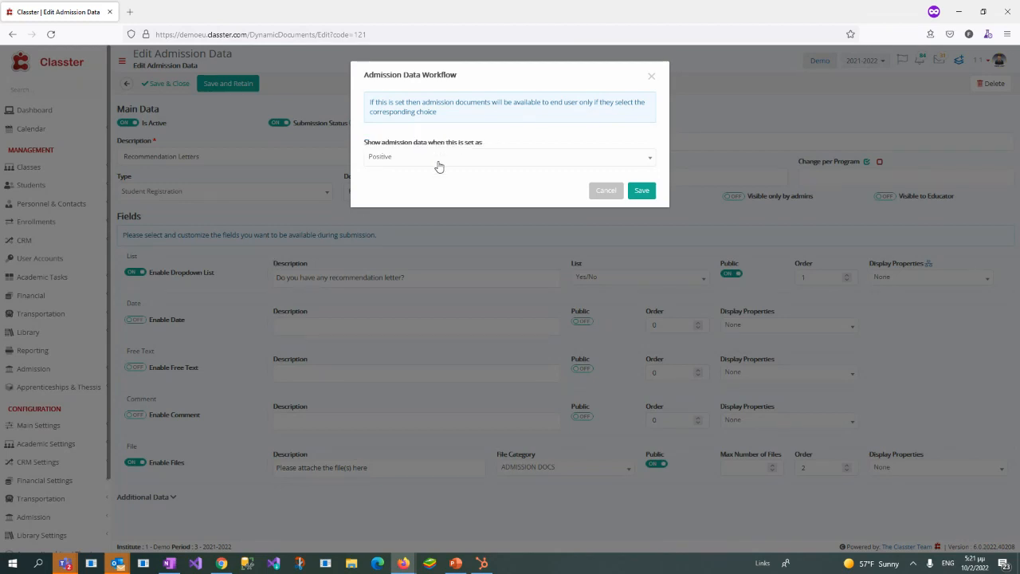
left_click(442, 158)
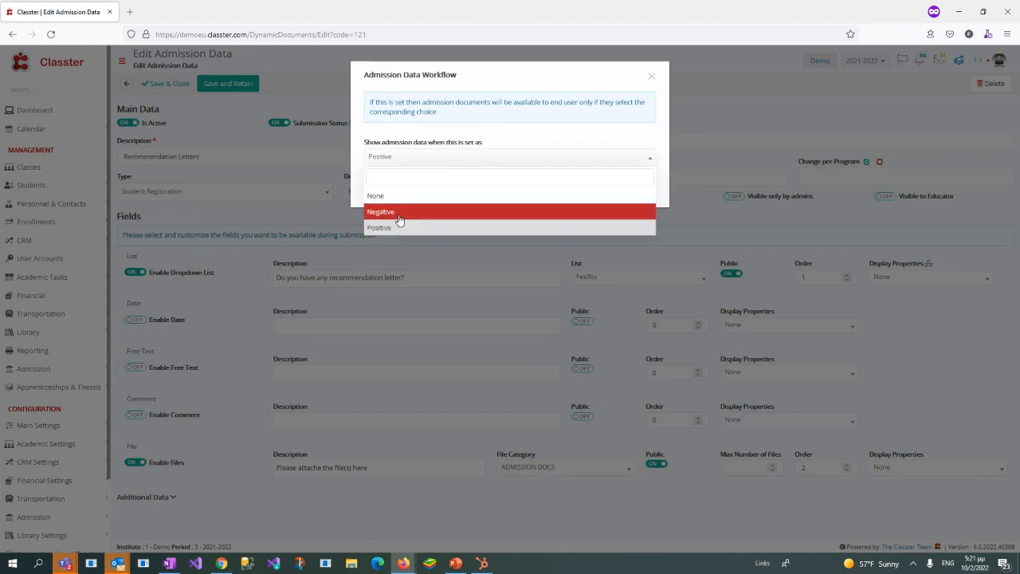
left_click(537, 151)
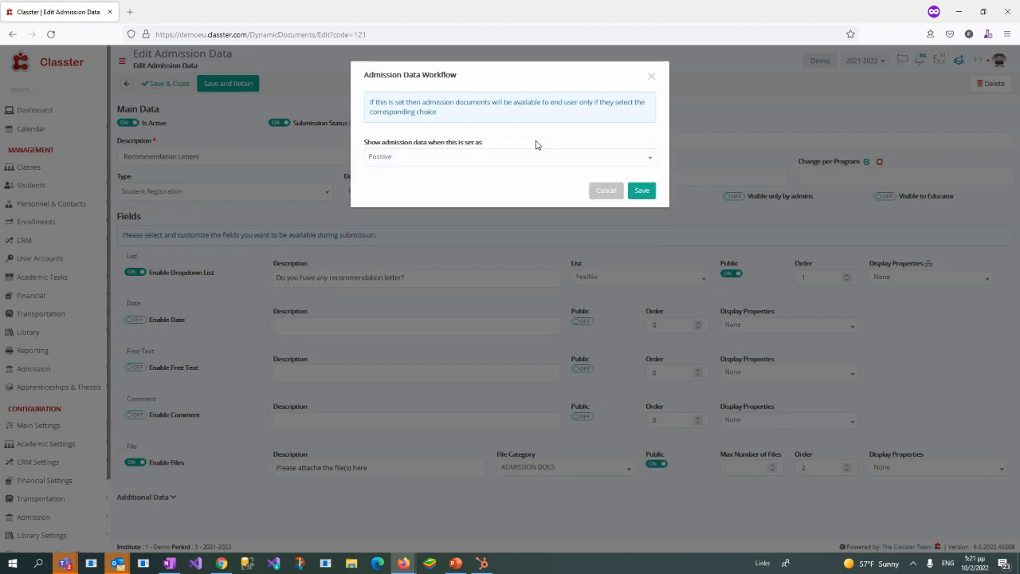
left_click(643, 191)
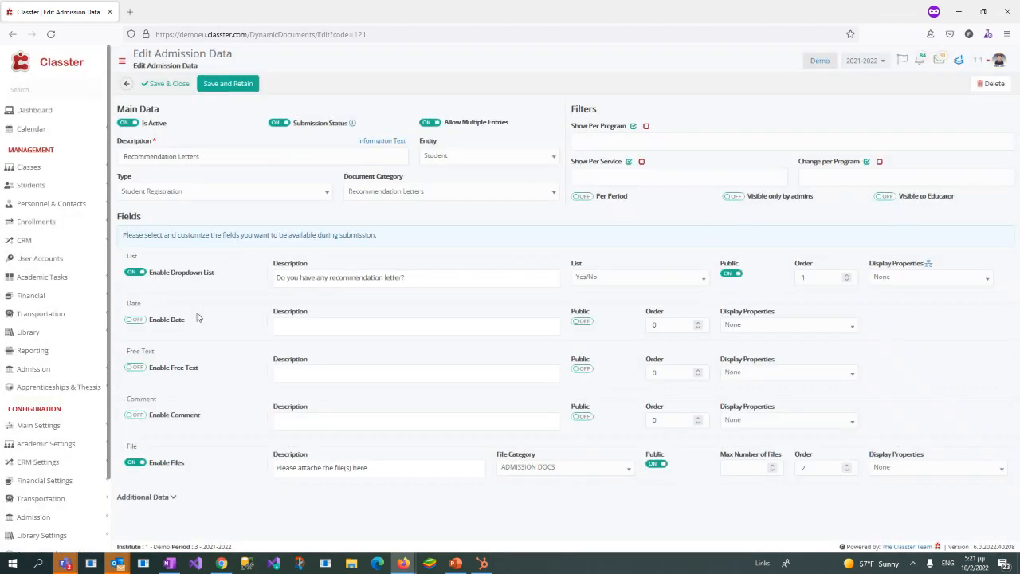
Step: Expand the Additional Data fields of the Recommendation Letters entry and check the dropdown field's List options, keeping Yes/No
left_click(171, 497)
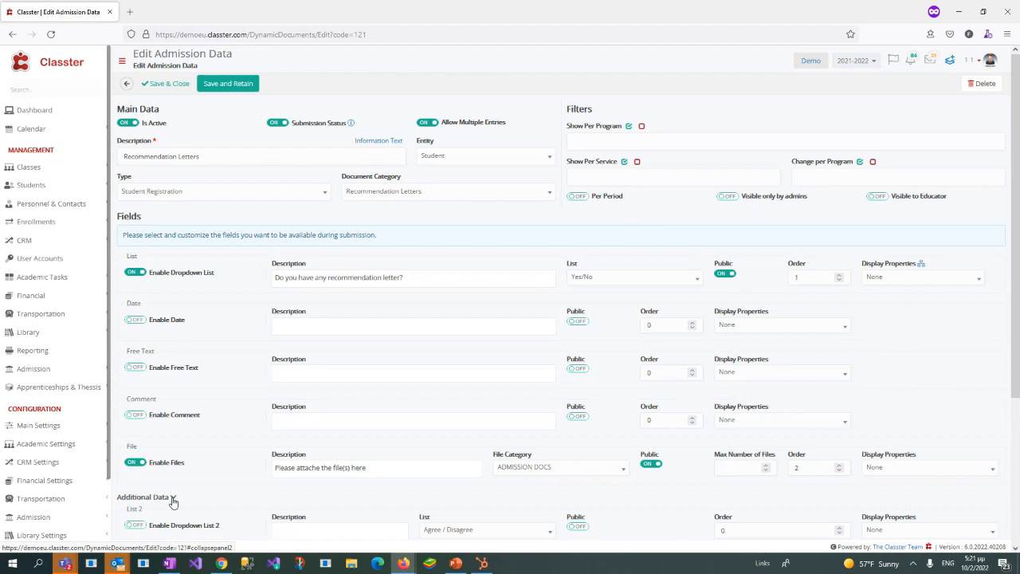
left_click(603, 283)
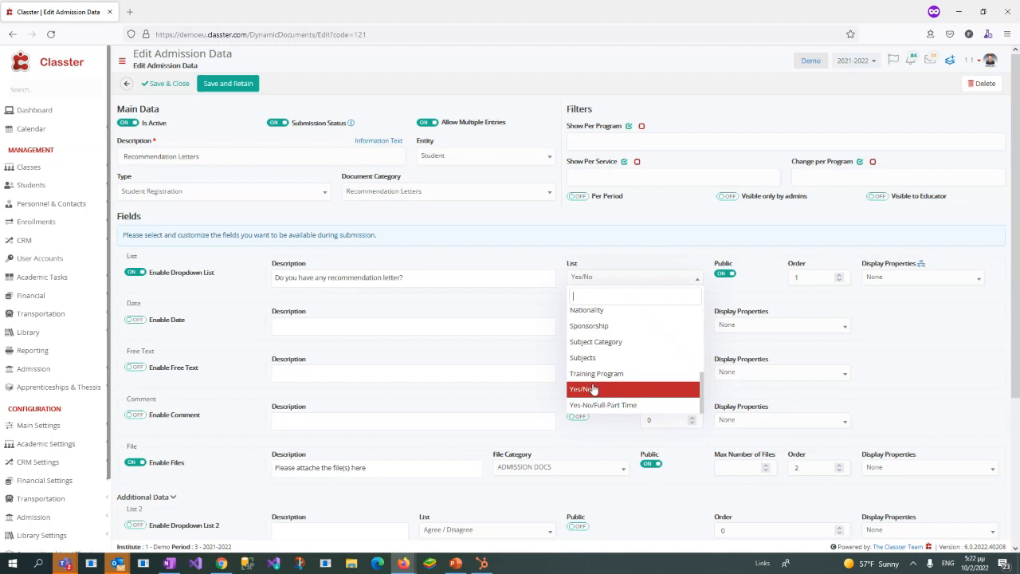
Step: Open the Dropdown lists configuration in a separate browser tab and display the Dynamic Dropdowns list
left_click(38, 425)
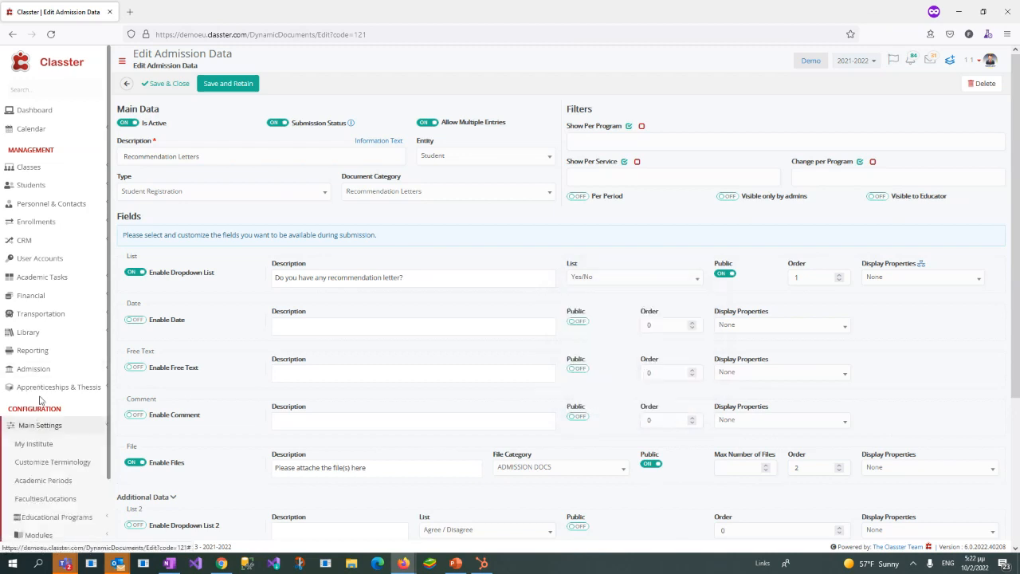
scroll(40, 401, "down", 5)
right_click(69, 326)
left_click(117, 331)
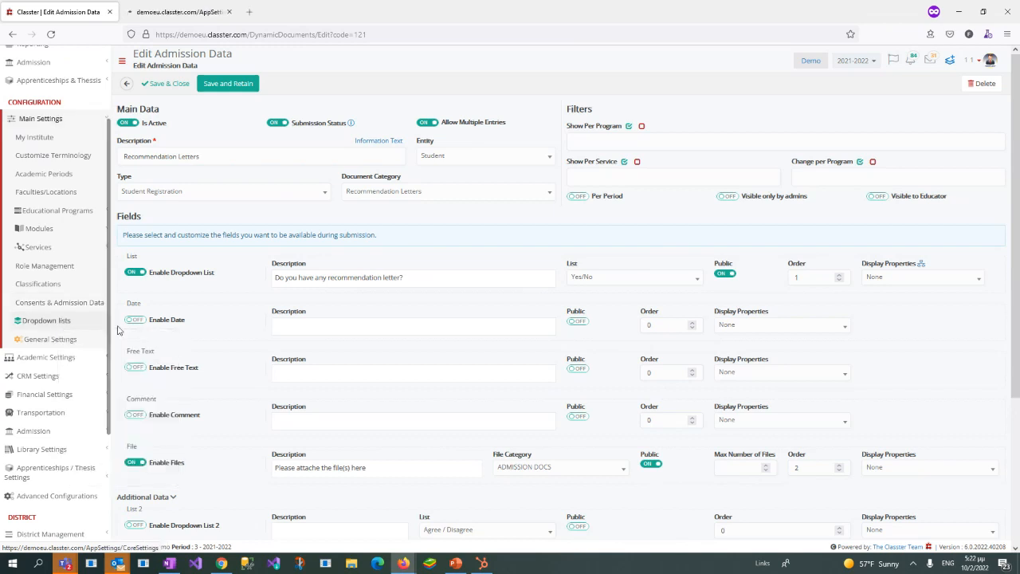
left_click(170, 10)
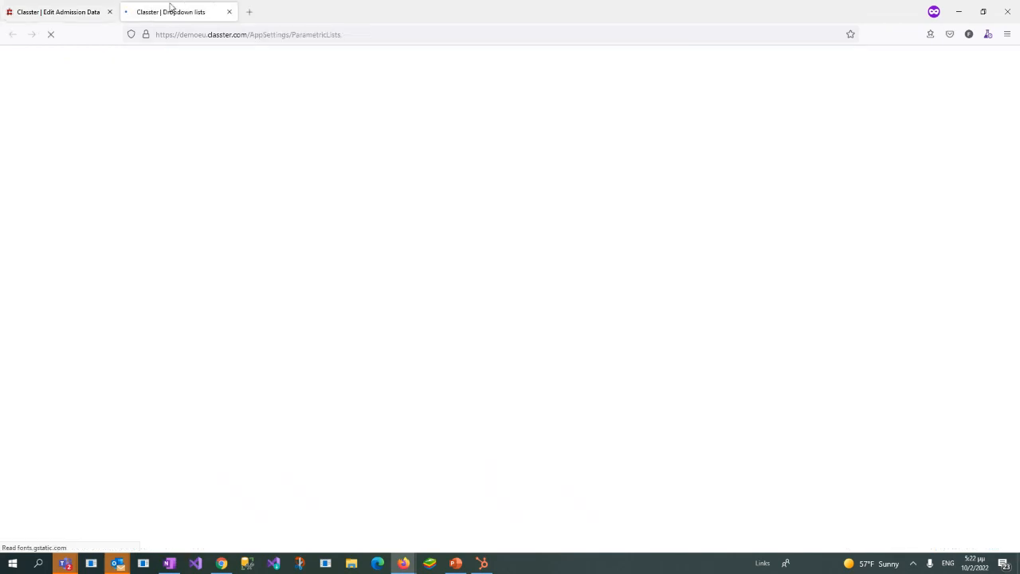
left_click(444, 121)
type("dyn")
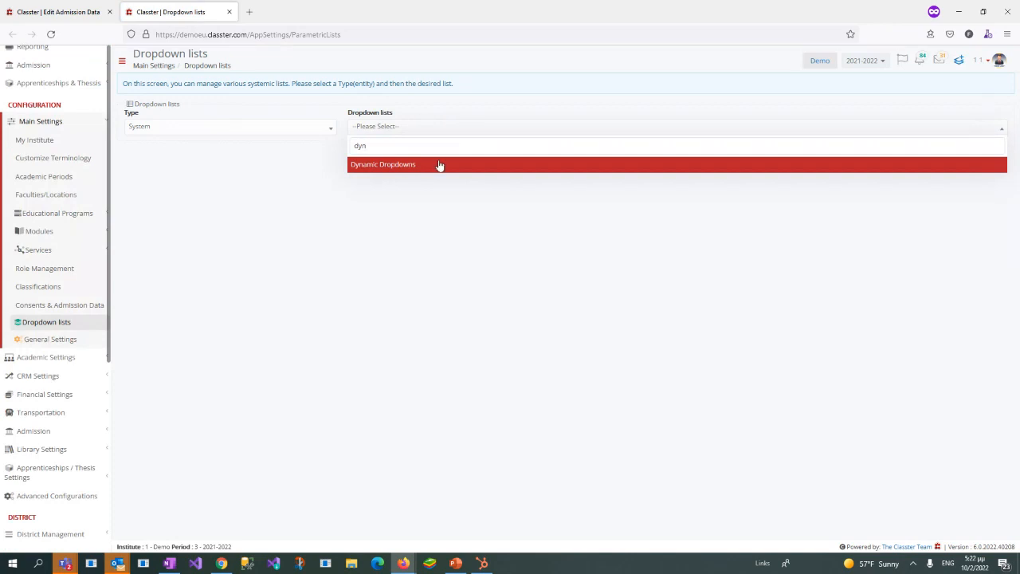
left_click(440, 164)
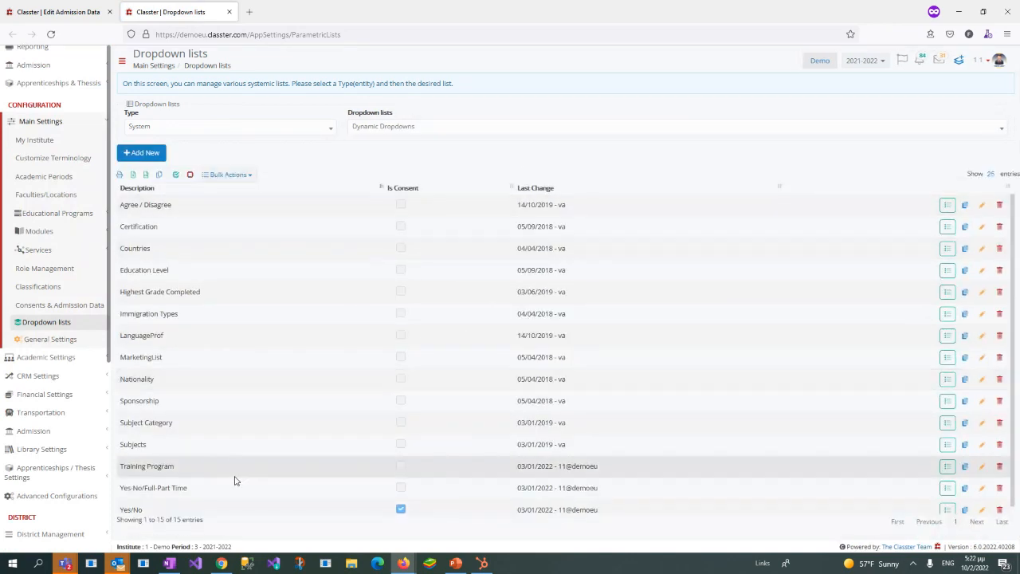
Step: Open the values of the Yes/No dynamic dropdown and check the Is Positive setting of each value
scroll(235, 480, "down", 1)
triple_click(126, 503)
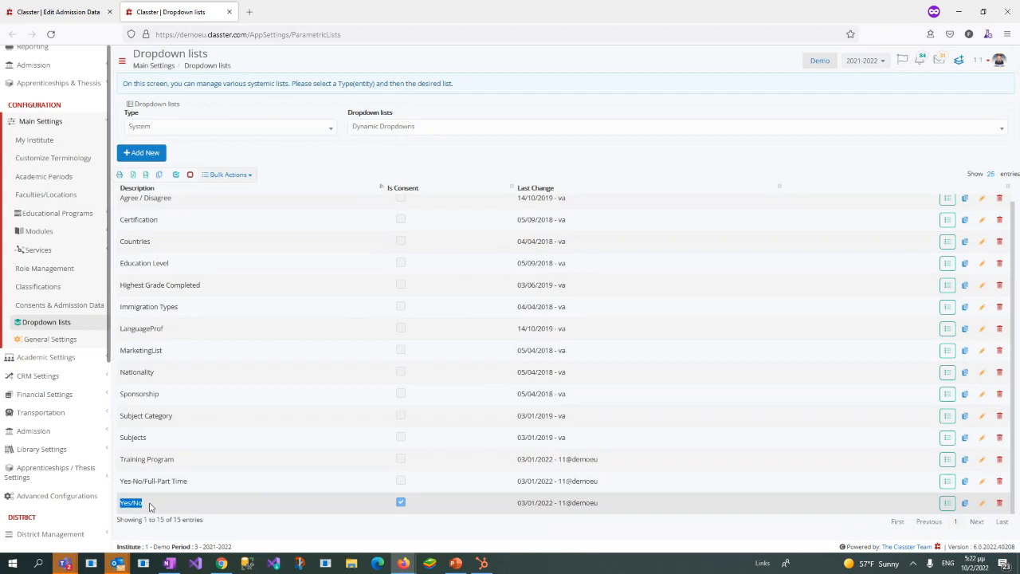
left_click(949, 506)
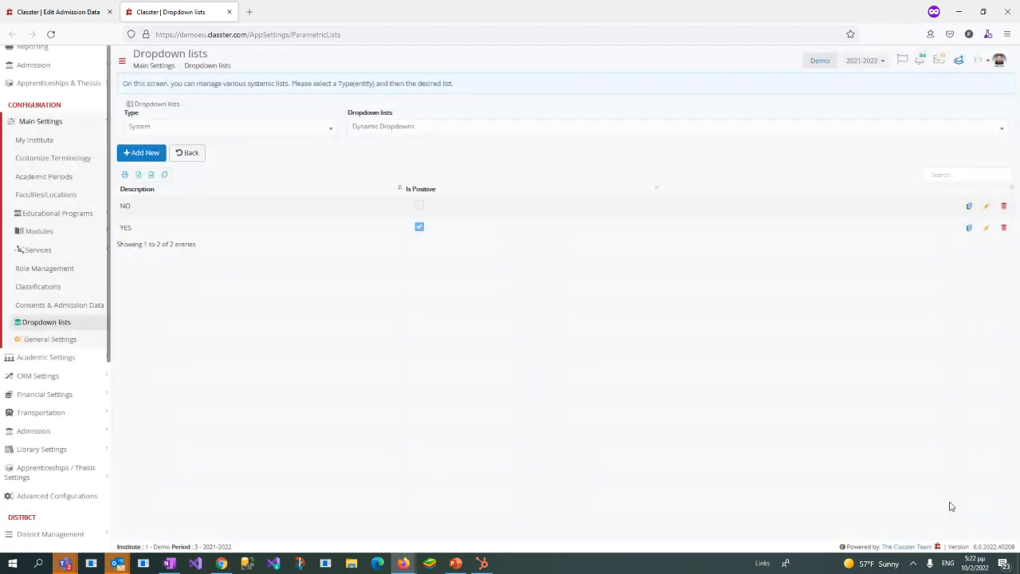
left_click_drag(122, 229, 137, 229)
left_click_drag(405, 226, 436, 226)
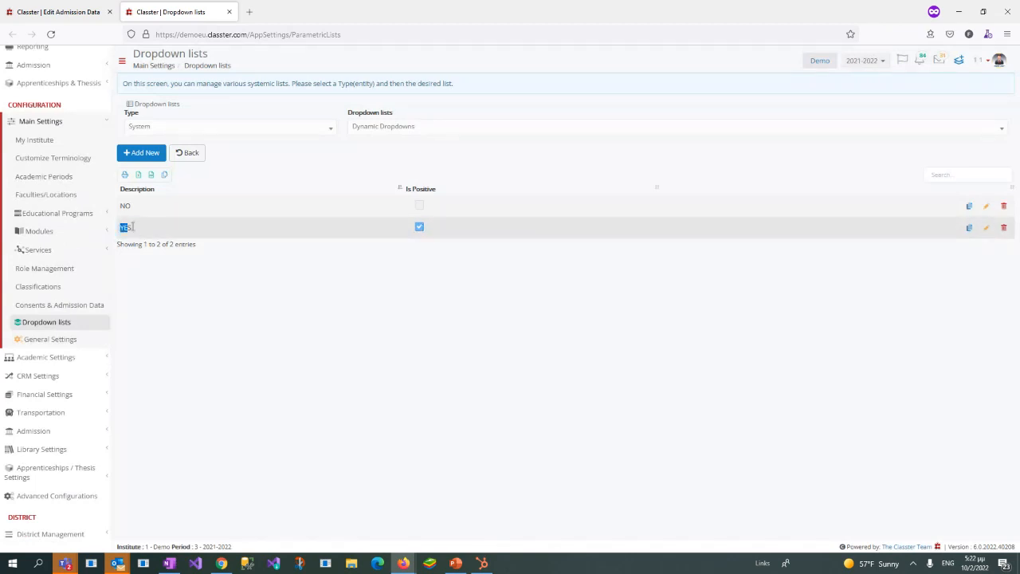
left_click_drag(133, 226, 138, 226)
left_click_drag(400, 224, 626, 225)
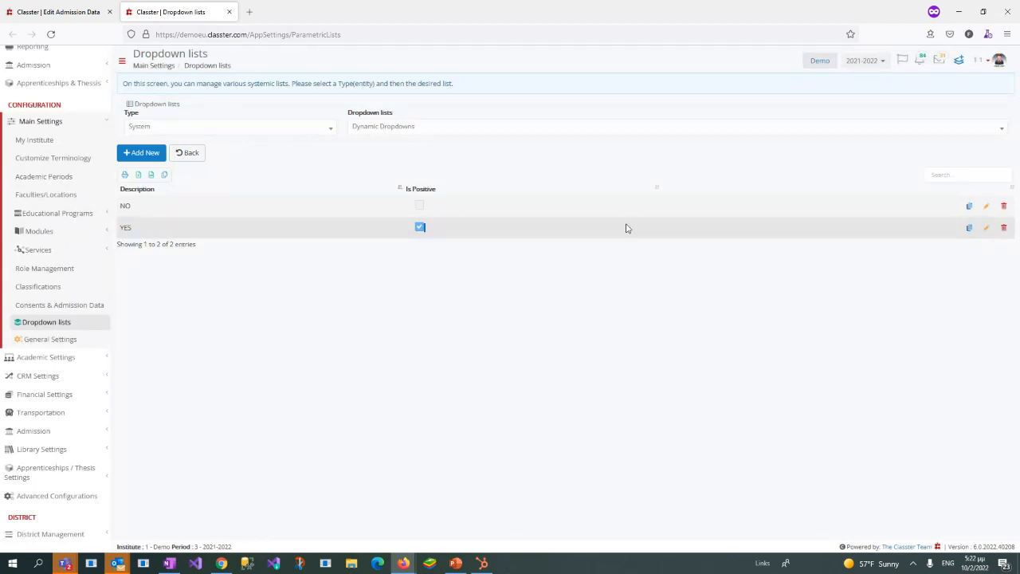
Step: Return the Recommendation Letters entry to the admission data list, then save the applicant portal's Recommendation Letters step and continue to Other Data
left_click(52, 12)
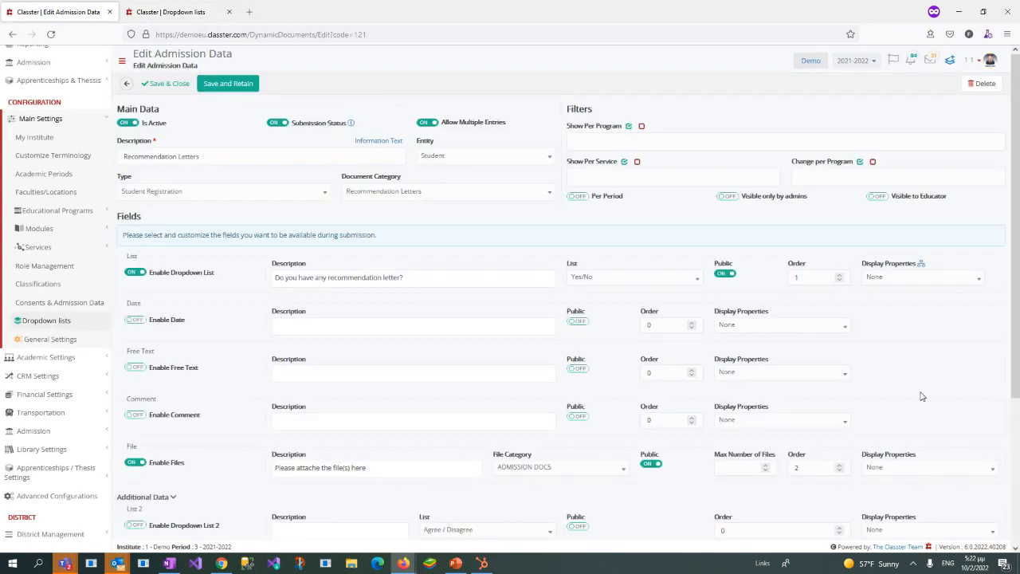
left_click(129, 85)
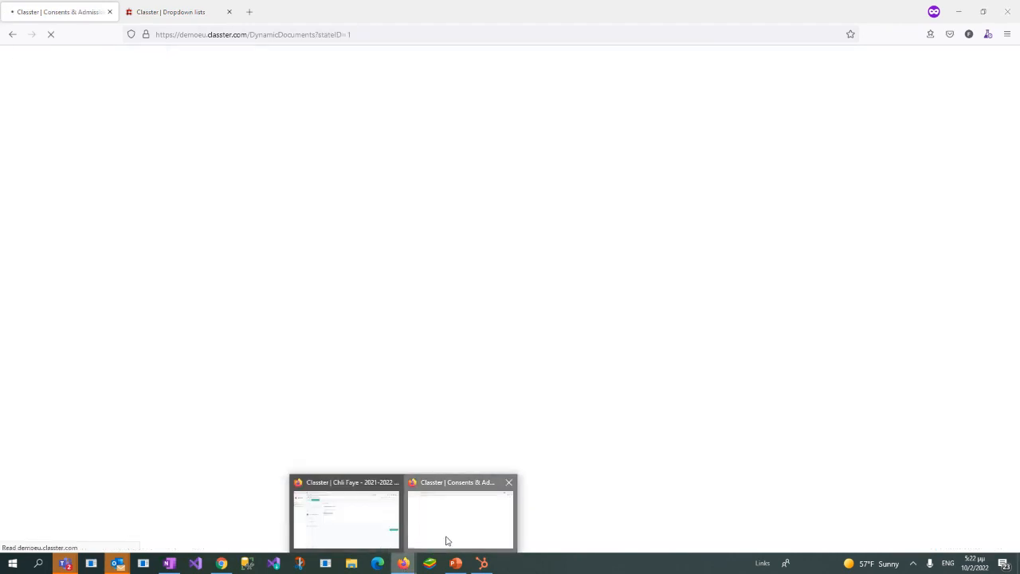
mouse_move(403, 563)
left_click(373, 527)
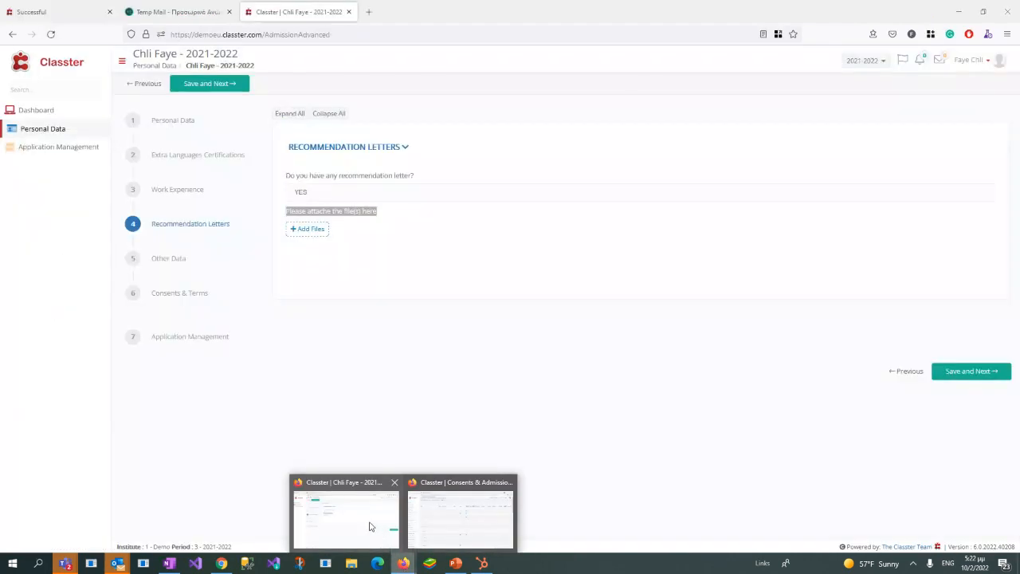
left_click(334, 312)
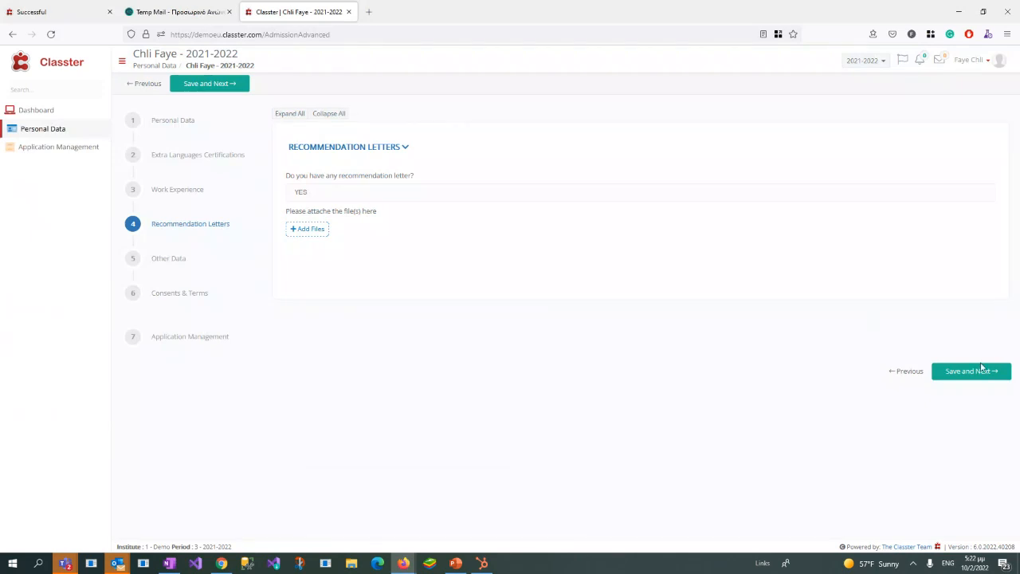
left_click(982, 369)
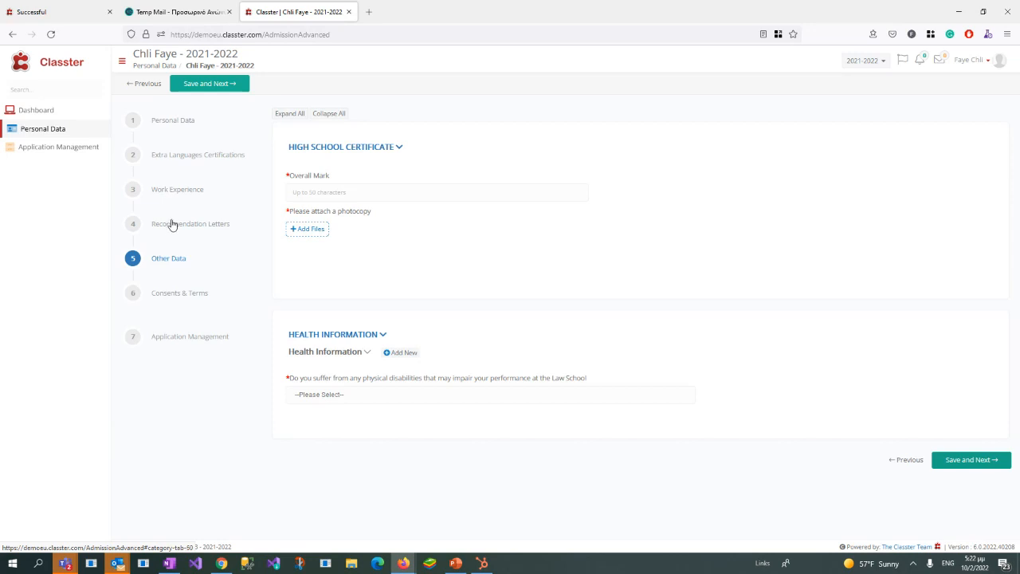
Step: Enter 80 as the High School Certificate's Overall Mark and attach Certification.pdf from the Desktop as the photocopy
left_click(388, 192)
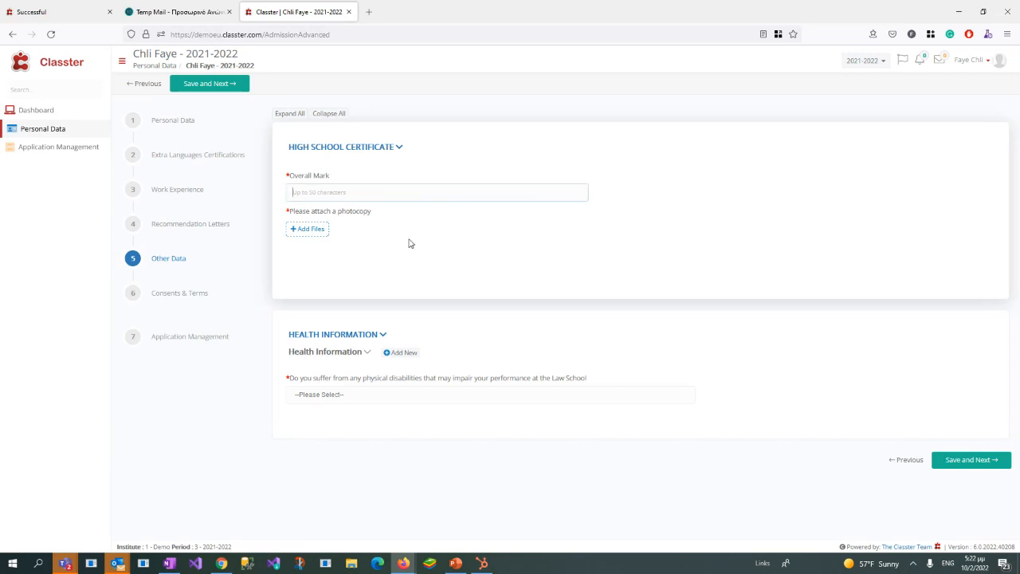
type("5")
key("BackSpace")
type("80")
left_click(307, 229)
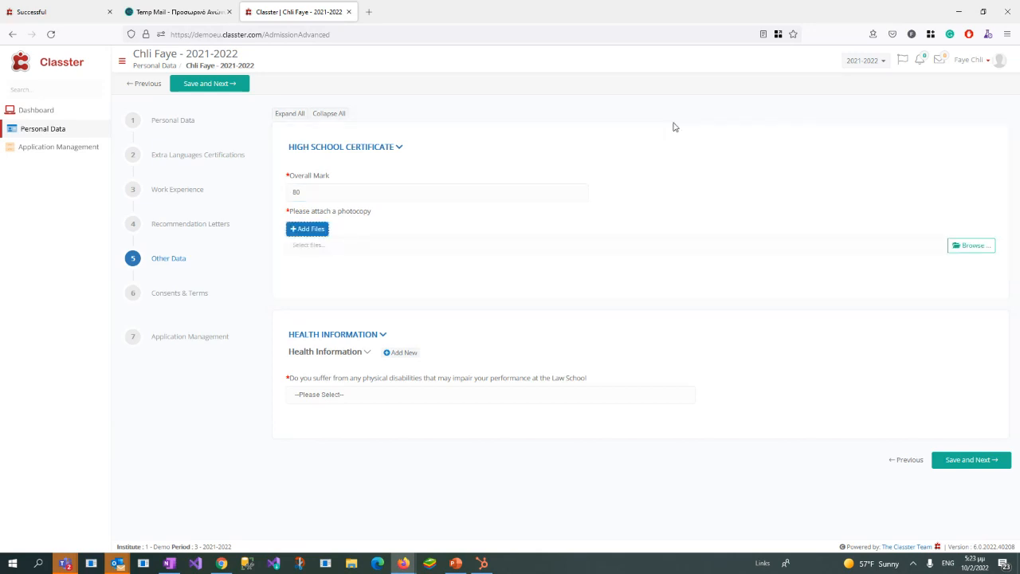
left_click(988, 248)
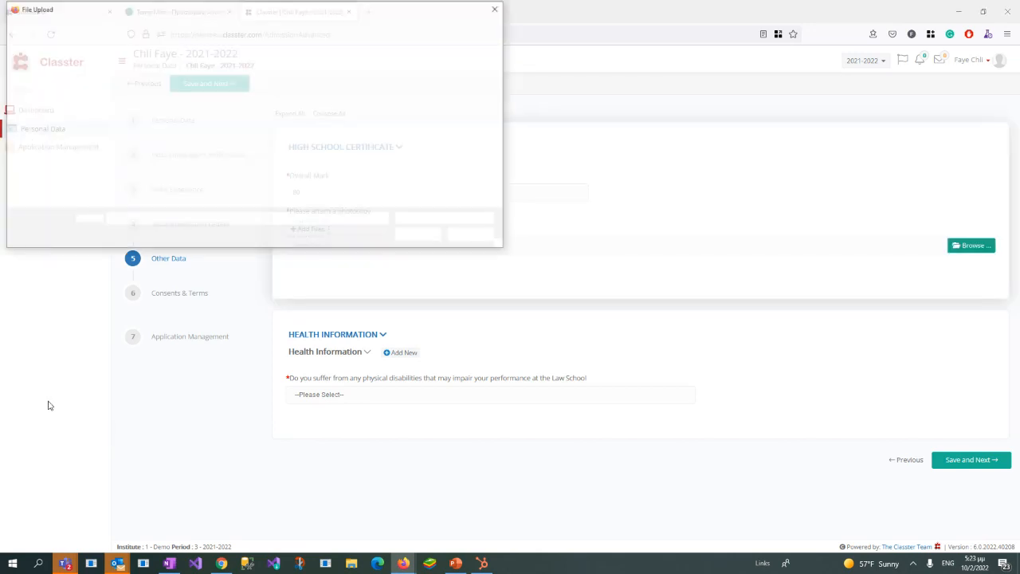
left_click(394, 144)
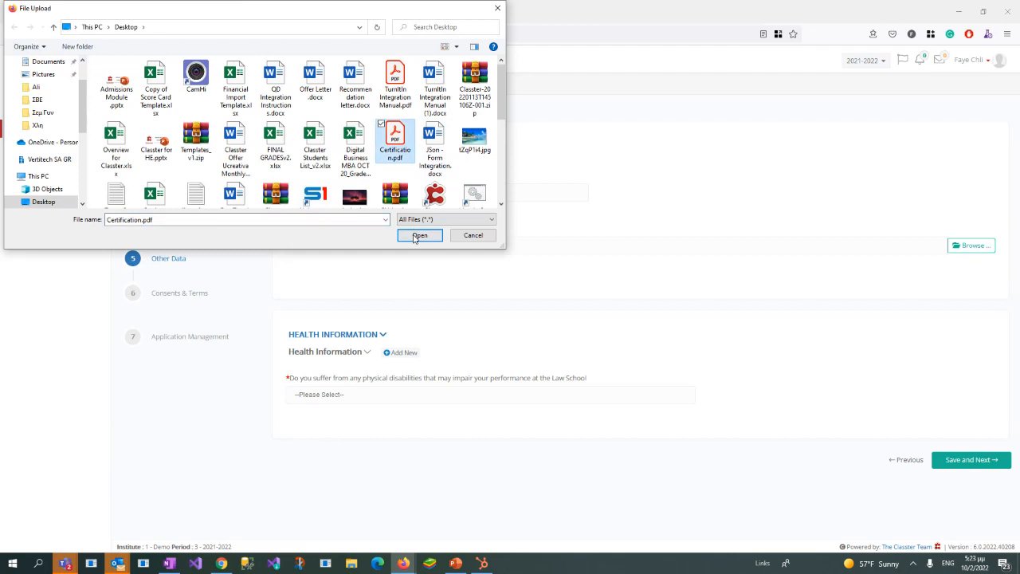
left_click(420, 235)
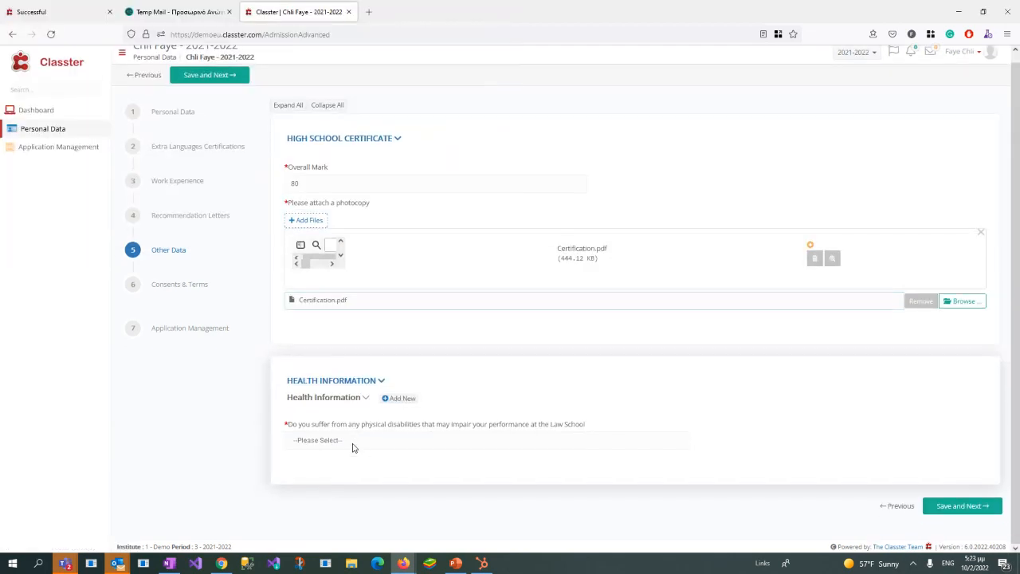
Step: Test the Health Information question on physical disabilities by answering YES, NO and YES again, checking the follow-up fields
left_click(354, 446)
left_click(367, 356)
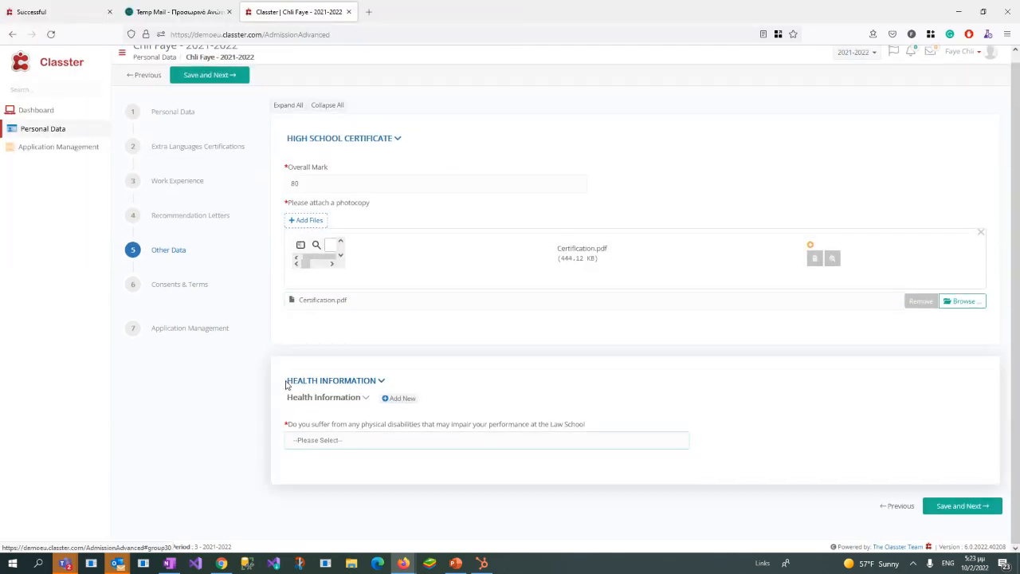
left_click_drag(287, 385, 380, 384)
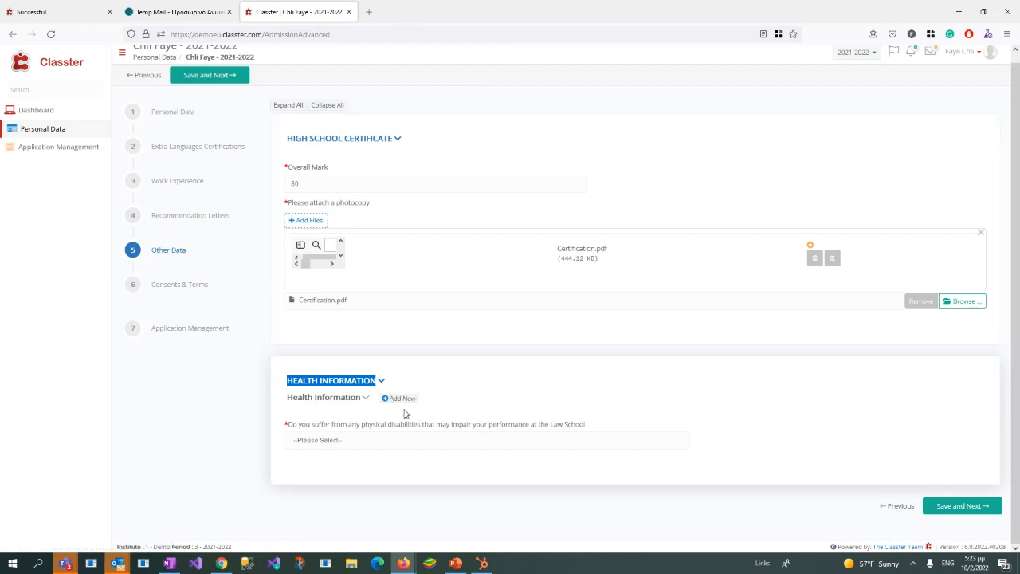
left_click(362, 444)
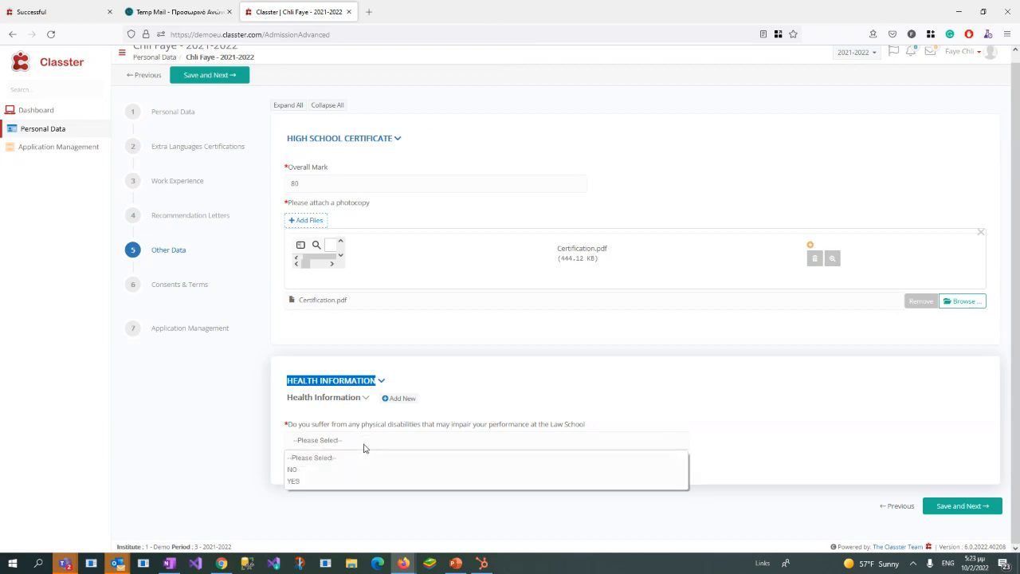
left_click(335, 483)
scroll(393, 377, "down", 3)
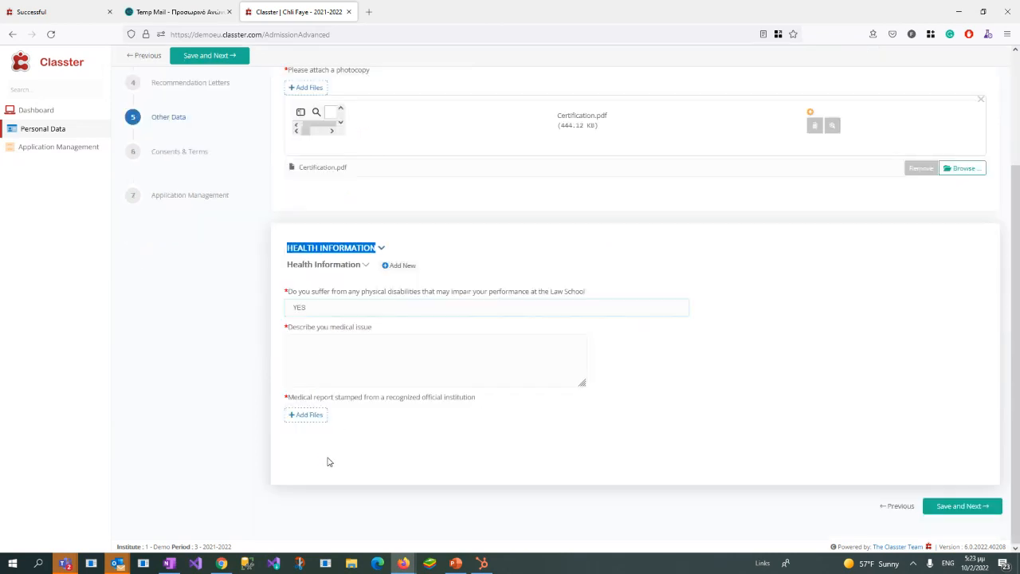
left_click(356, 310)
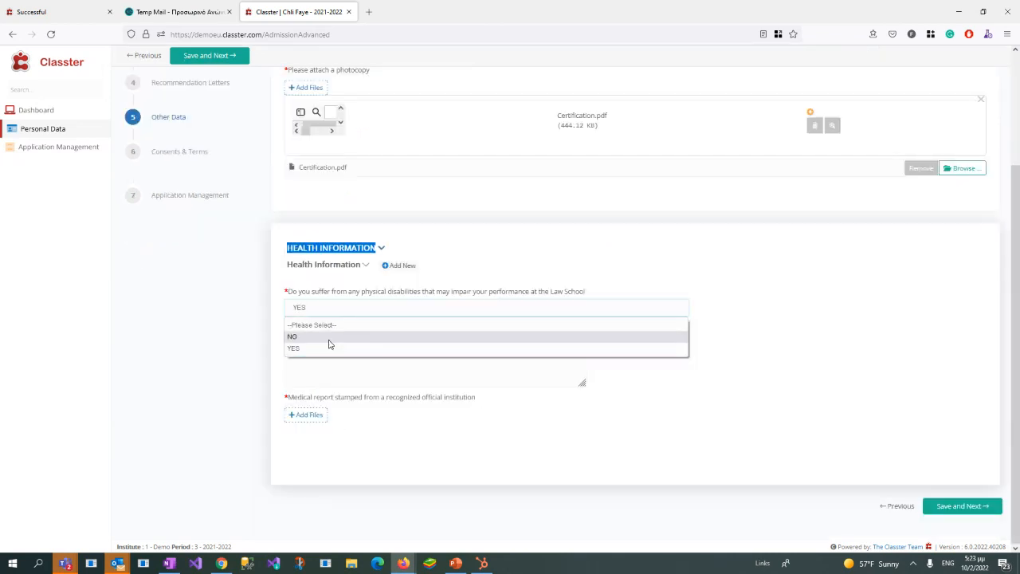
left_click(330, 338)
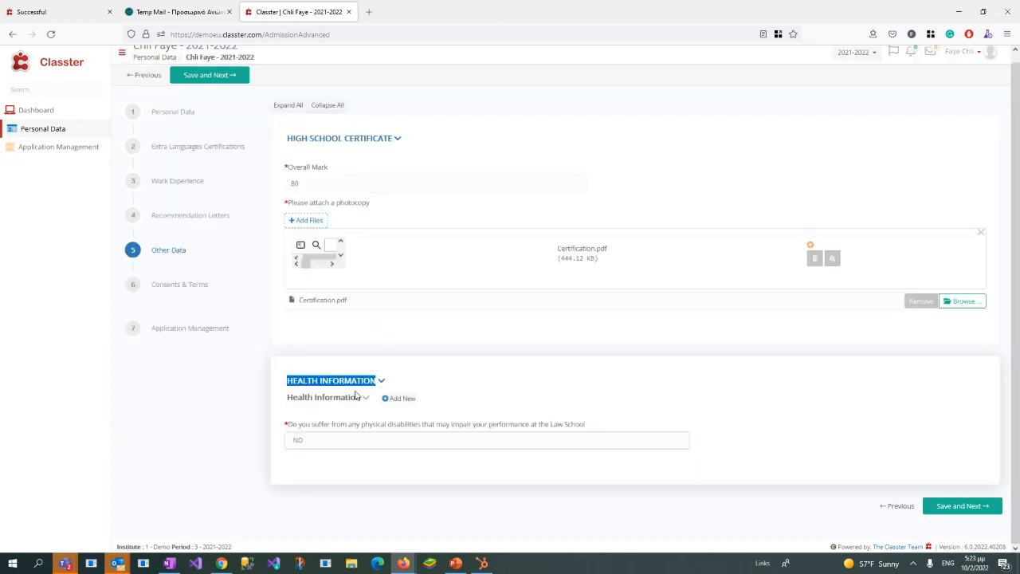
left_click(324, 443)
left_click(328, 482)
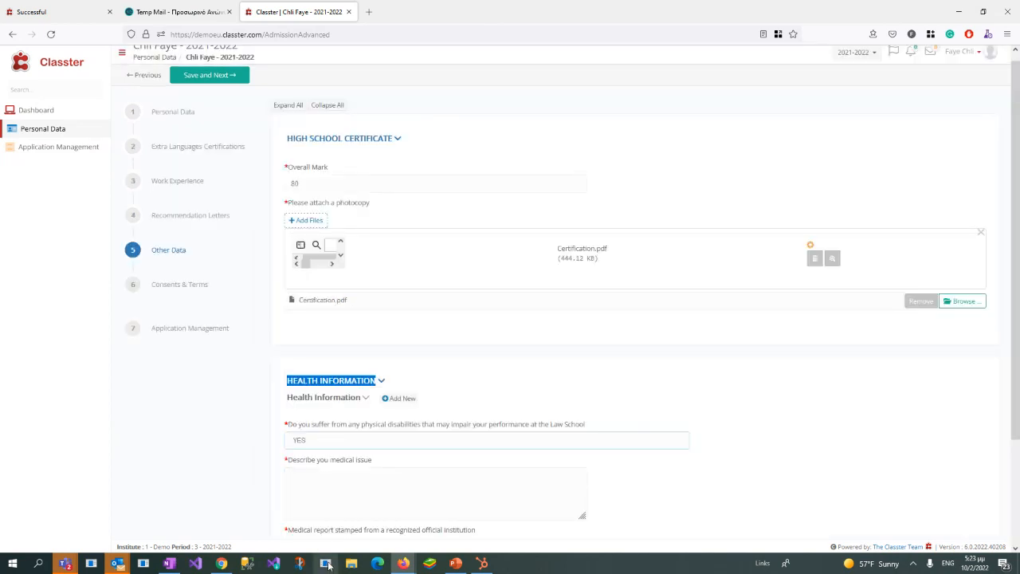
scroll(366, 360, "down", 3)
Step: Answer NO to the physical disabilities question and save the Other Data step to continue
left_click(346, 307)
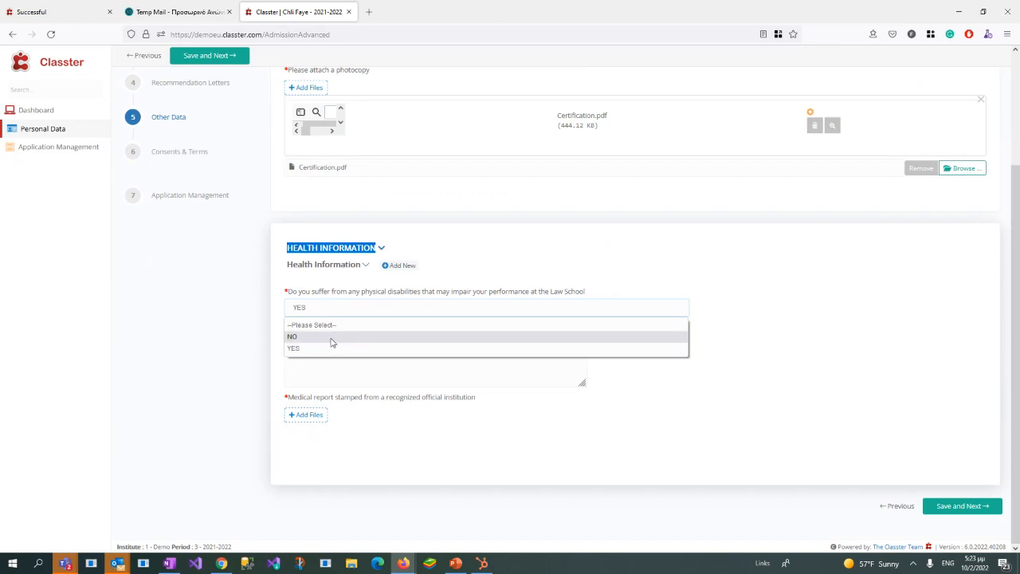
left_click(331, 339)
left_click(970, 506)
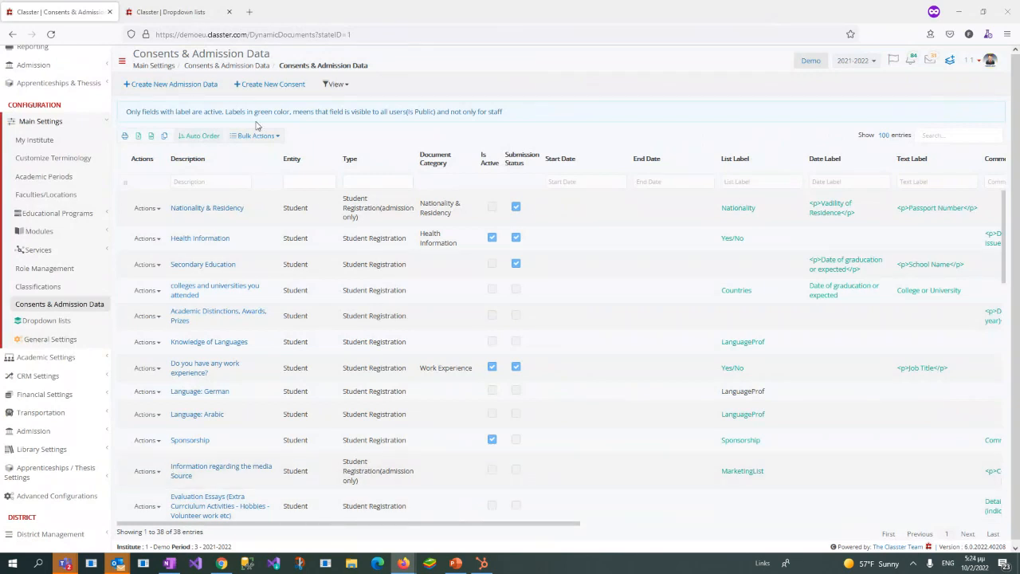
Step: Switch the Consents & Admission Data page to Consents and open the consent about terms and conditions of tablet use in class
left_click(334, 88)
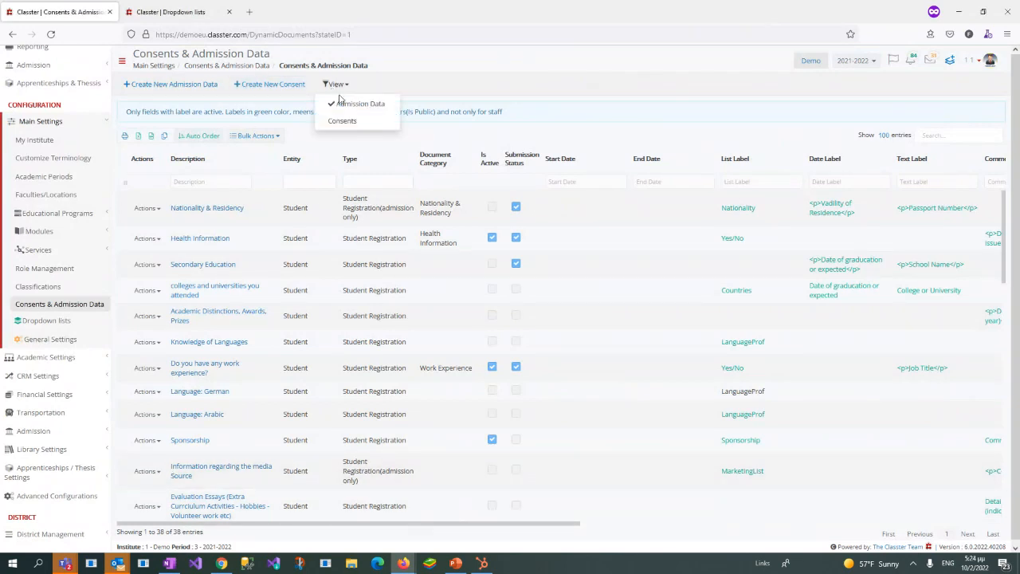
left_click(370, 126)
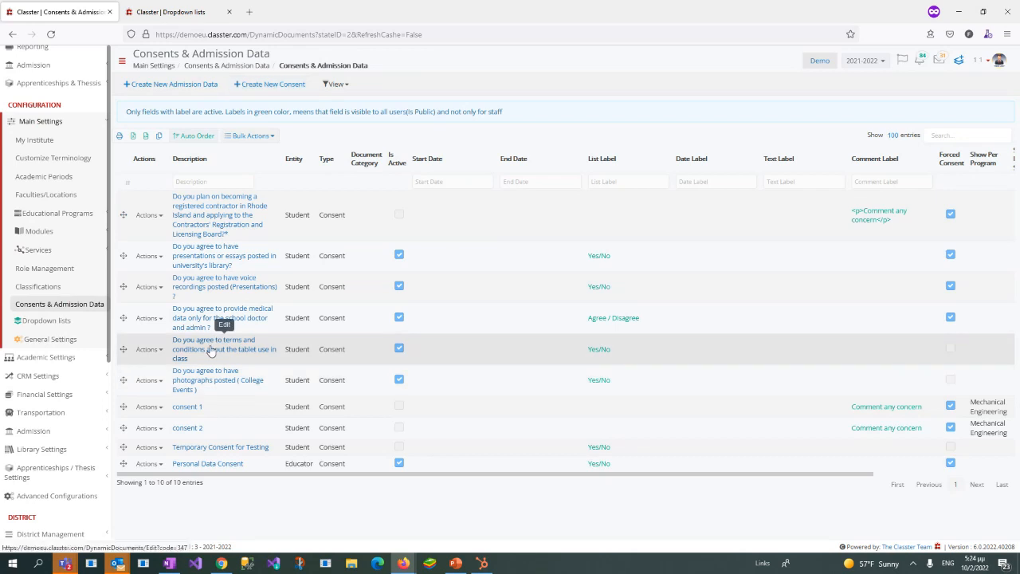
left_click(212, 352)
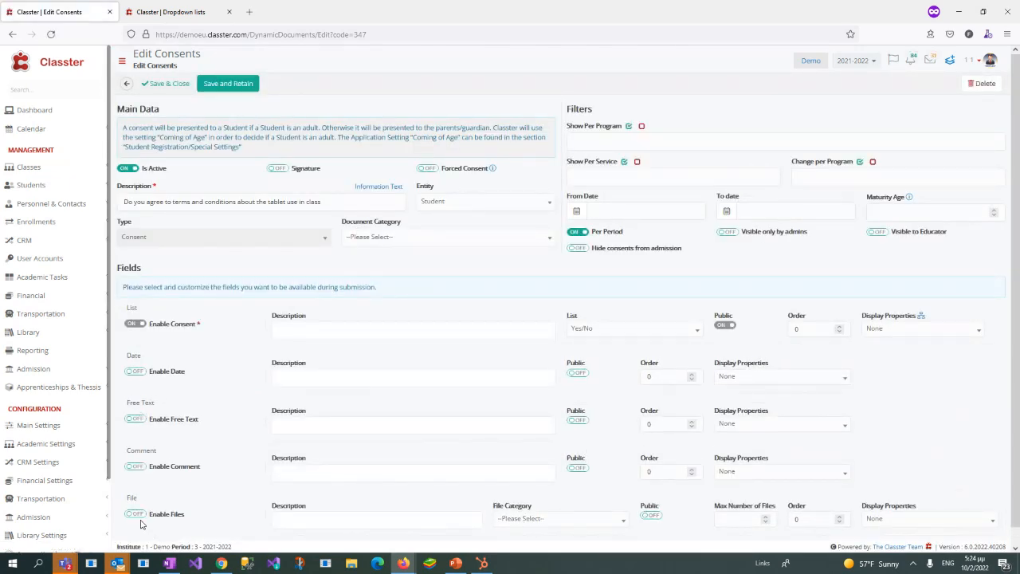
Step: Review the tablet use consent's Enable Consent field, its description and assigned list, and the Forced Consent option
left_click(350, 327)
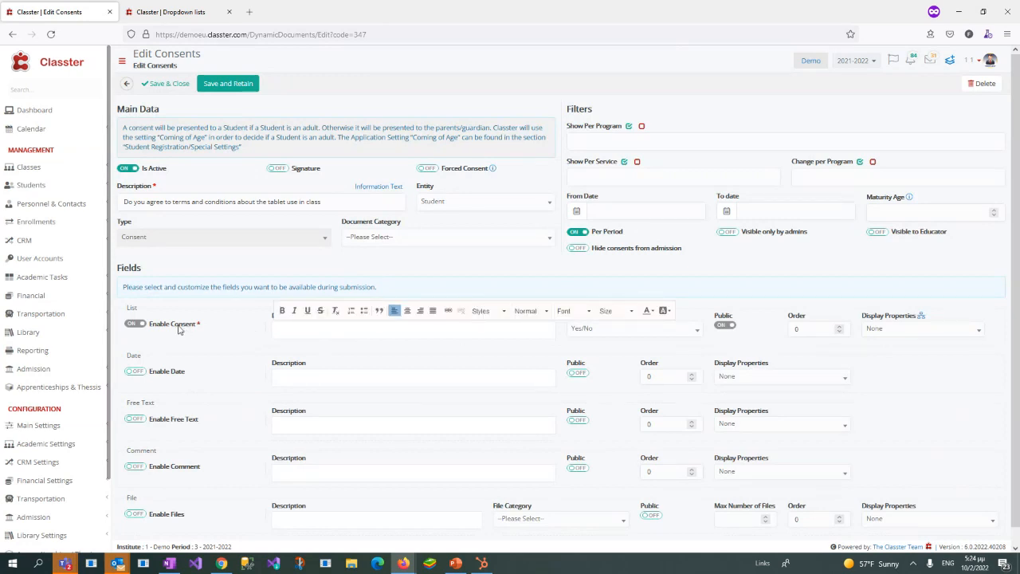
left_click_drag(148, 325, 201, 333)
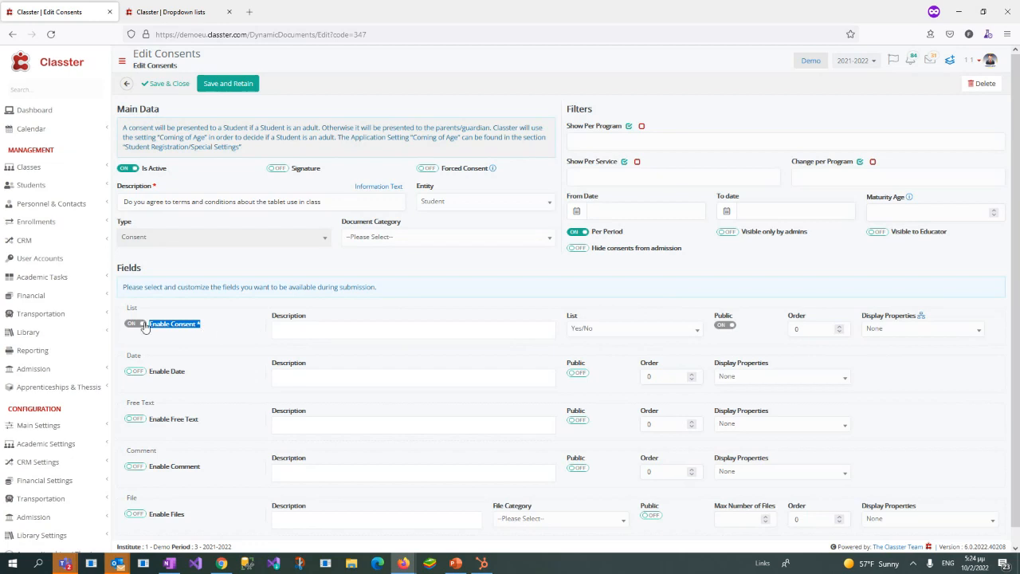
left_click(337, 330)
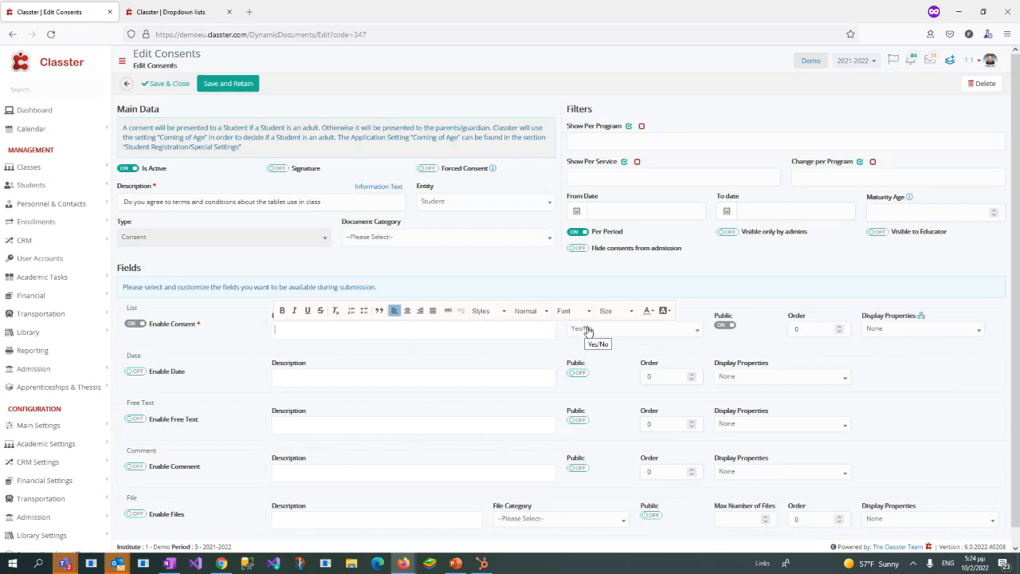
left_click(457, 175)
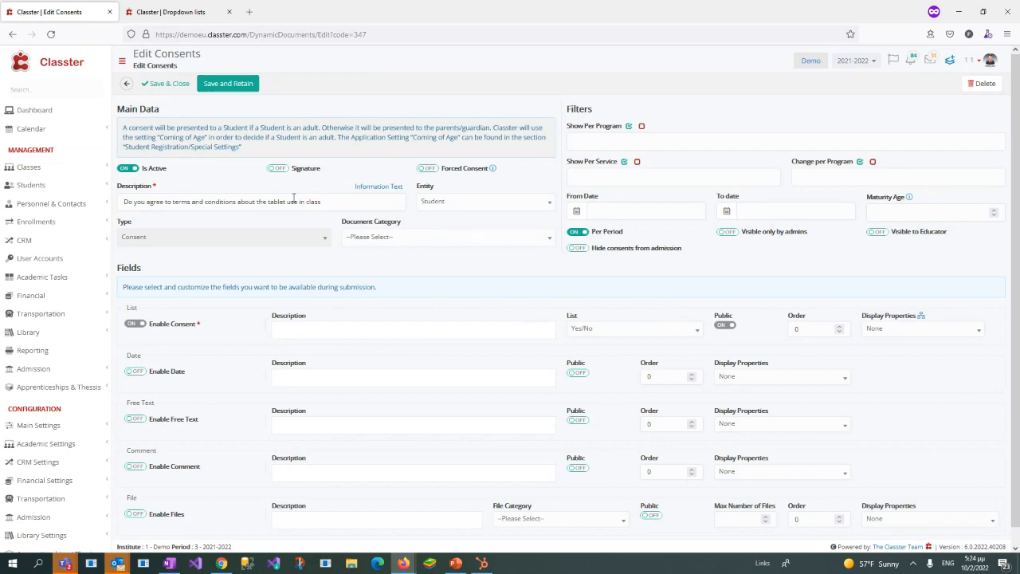
Step: Review the tablet use consent's description and Signature option, and compare them with the Consents & Terms step in the applicant portal
left_click_drag(123, 202, 343, 200)
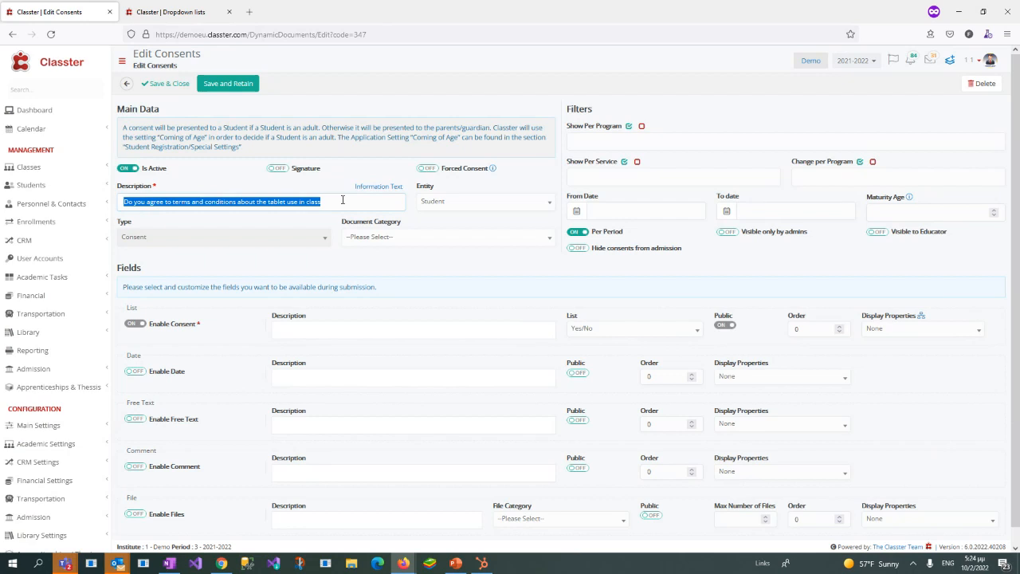
left_click(289, 172)
double_click(294, 172)
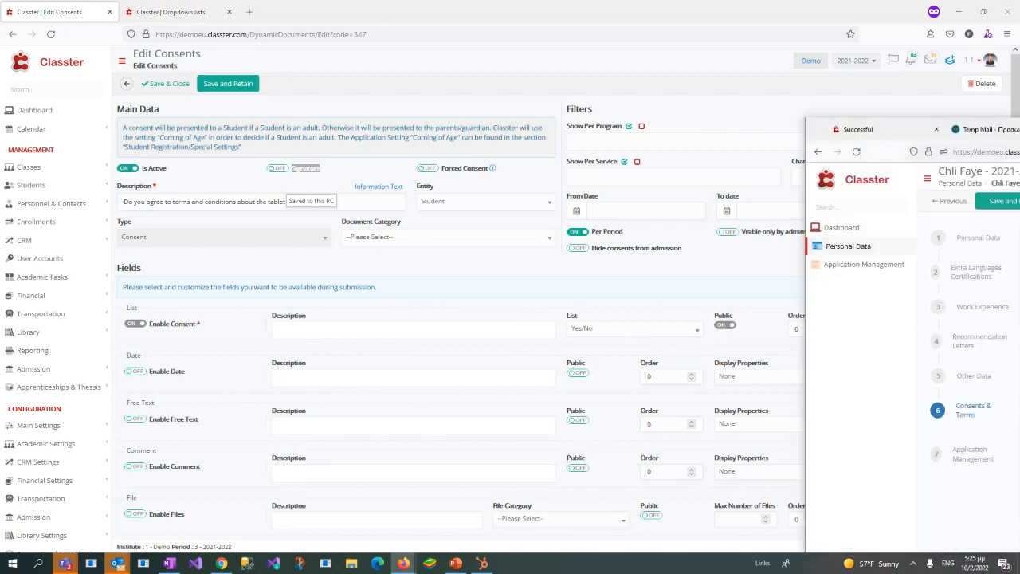
left_click_drag(1019, 125, 623, 114)
double_click(623, 115)
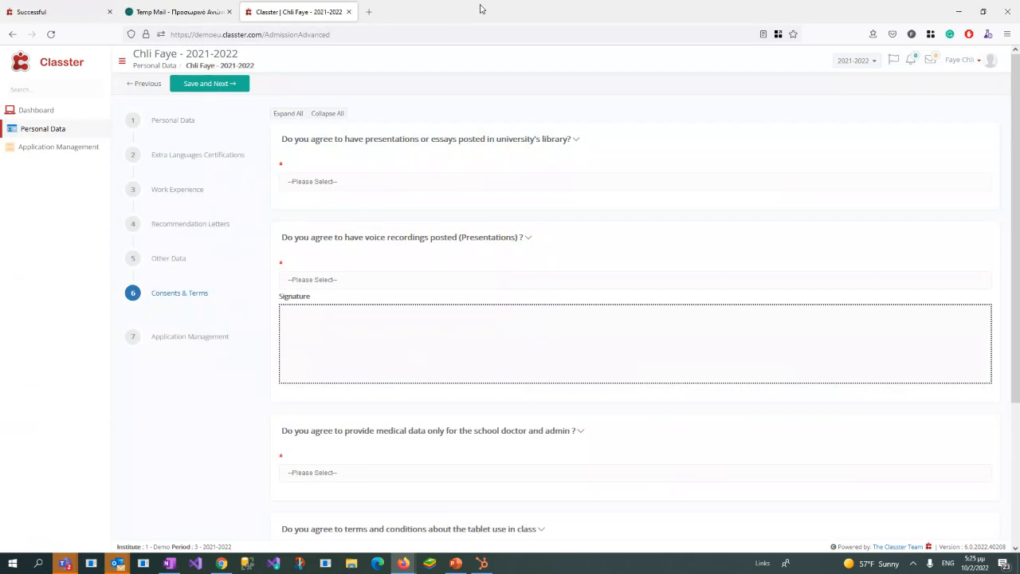
Step: Return to the consent settings, switch Signature on and back off, and check the programs offered in the Show Per Program filter
left_click_drag(482, 8, 803, 63)
left_click(271, 172)
double_click(275, 170)
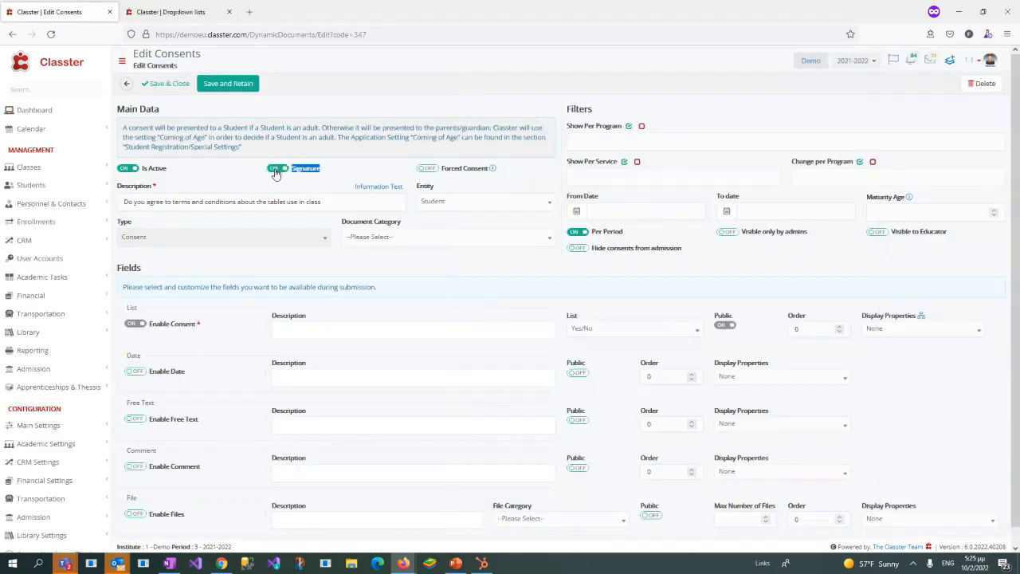
left_click(338, 175)
left_click(636, 140)
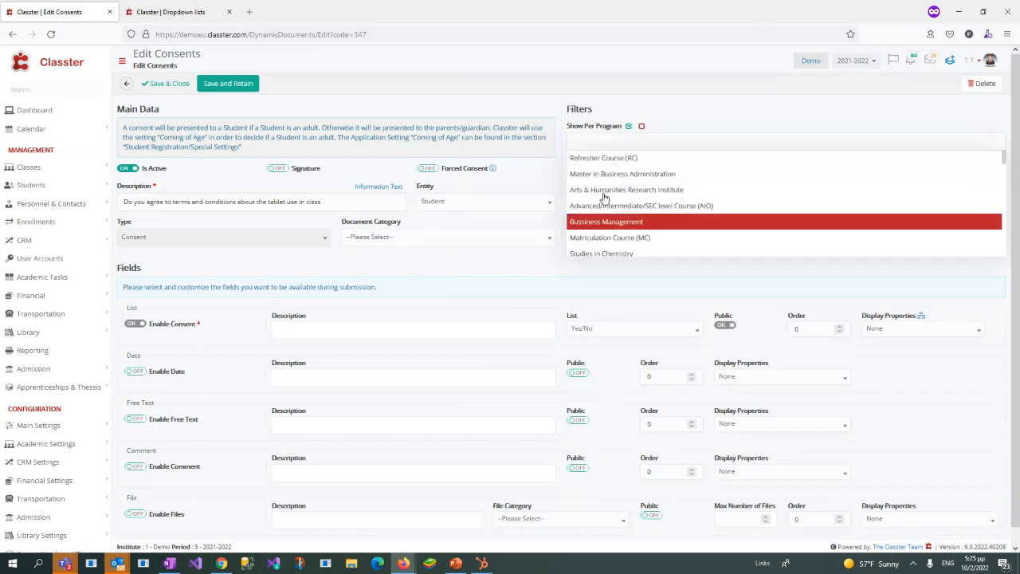
left_click(673, 108)
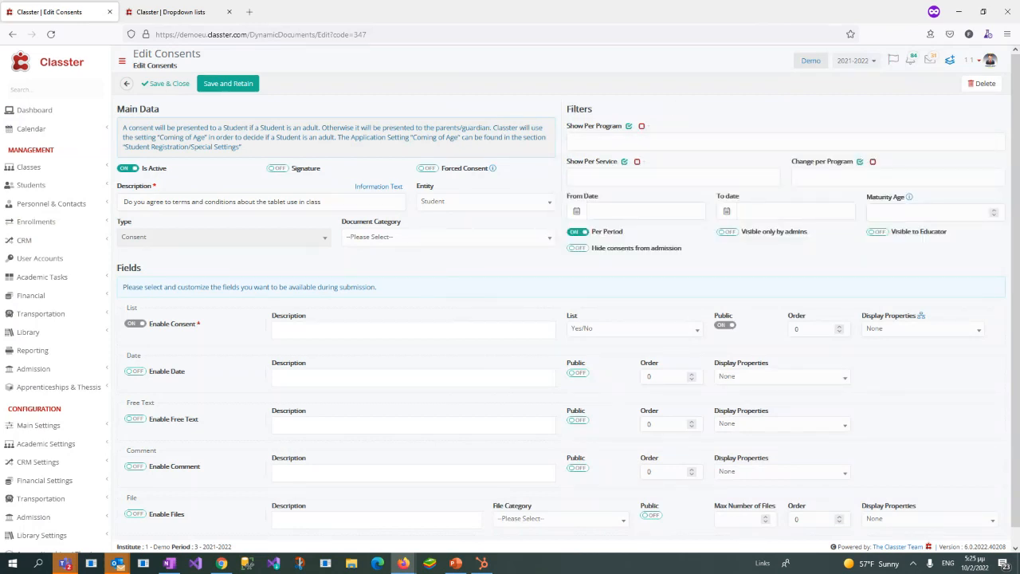
Step: Check the Application Management step in the applicant portal window and return to the consent settings
left_click_drag(510, 570, 573, 68)
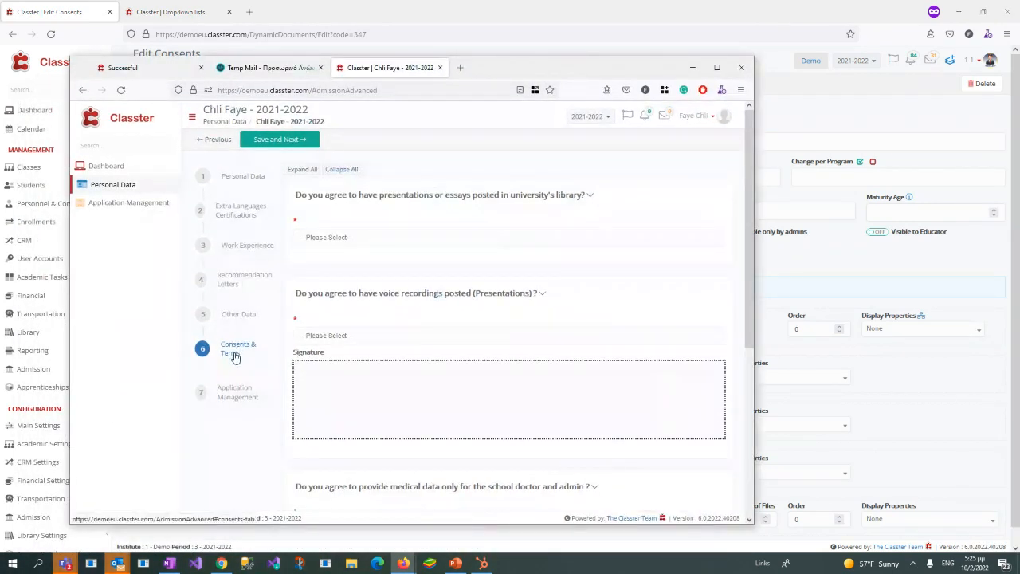
left_click(238, 395)
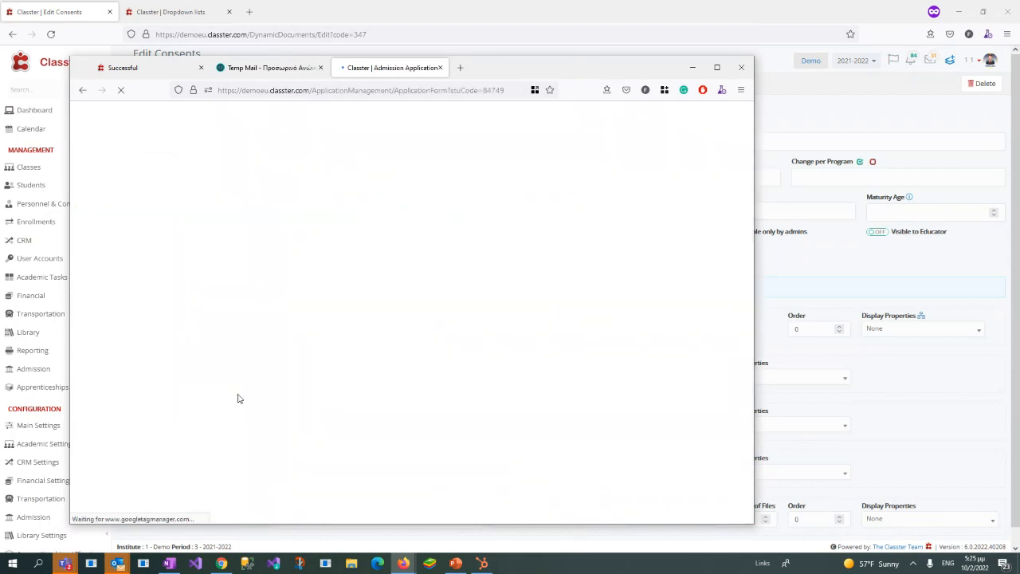
double_click(537, 68)
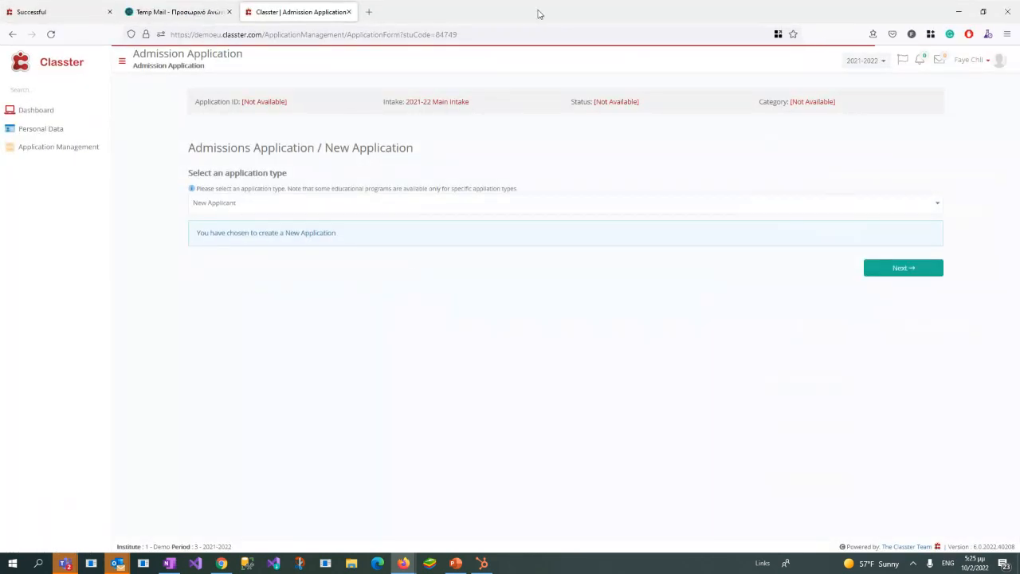
left_click_drag(538, 13, 1019, 102)
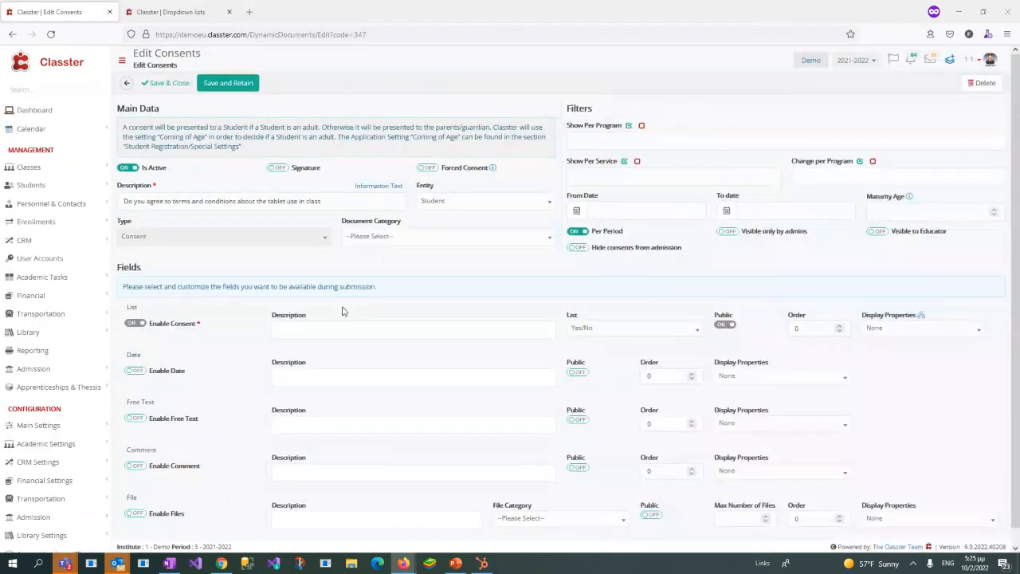
Step: Leave the tablet use consent without saving and open Personal Data in the applicant portal
scroll(343, 311, "down", 1)
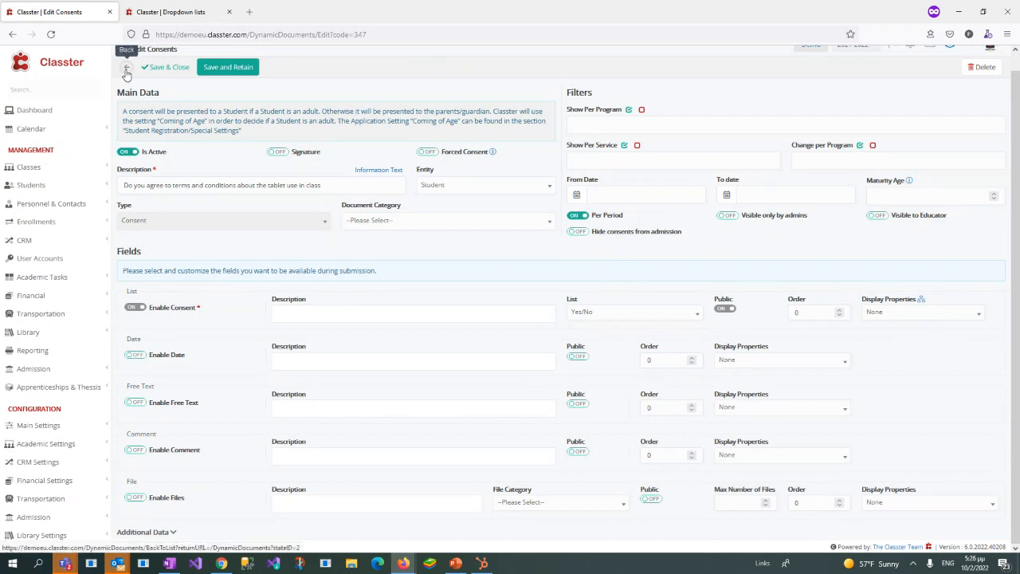
left_click(126, 71)
mouse_move(404, 562)
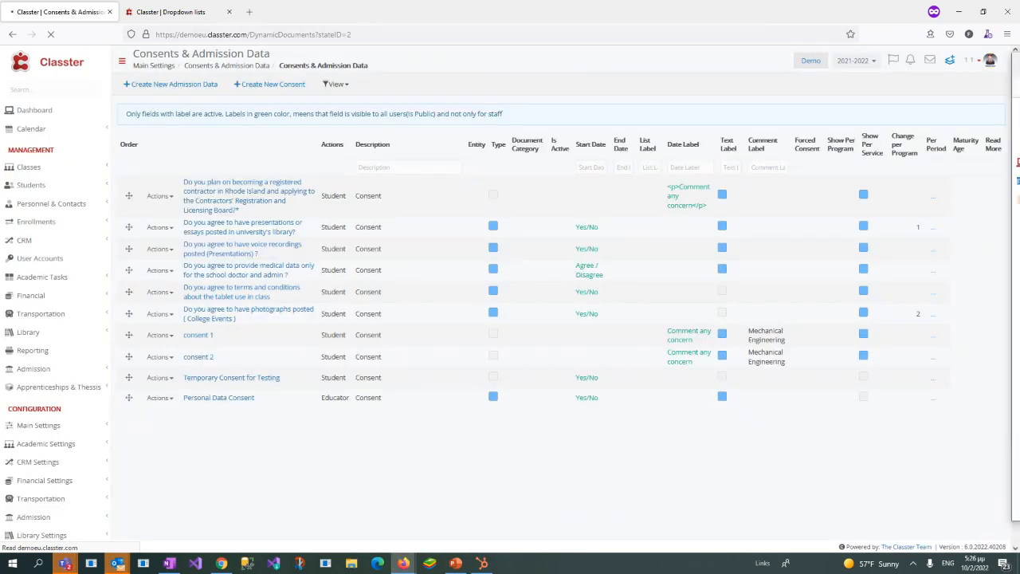
left_click(345, 514)
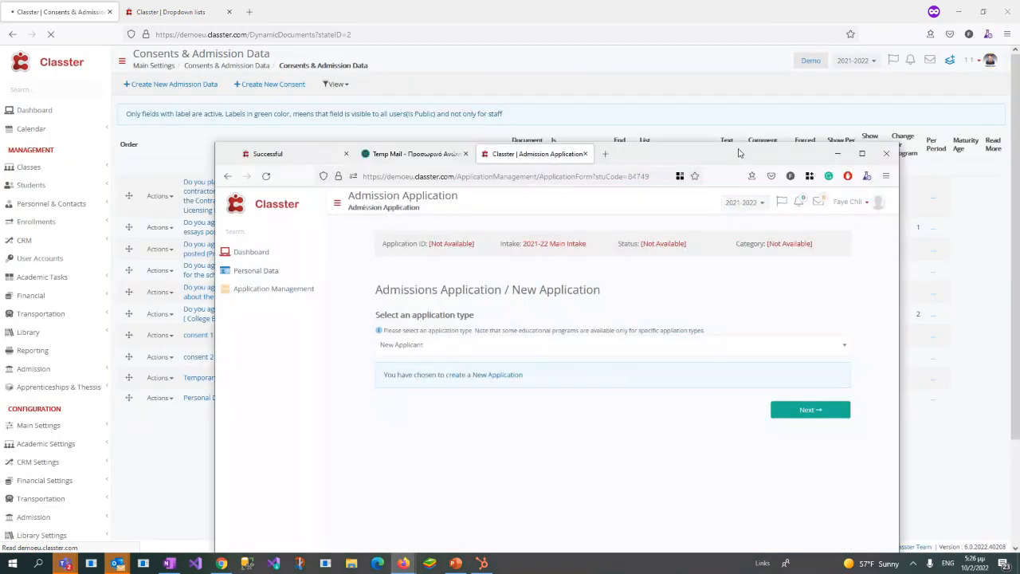
left_click_drag(739, 153, 616, 77)
double_click(616, 77)
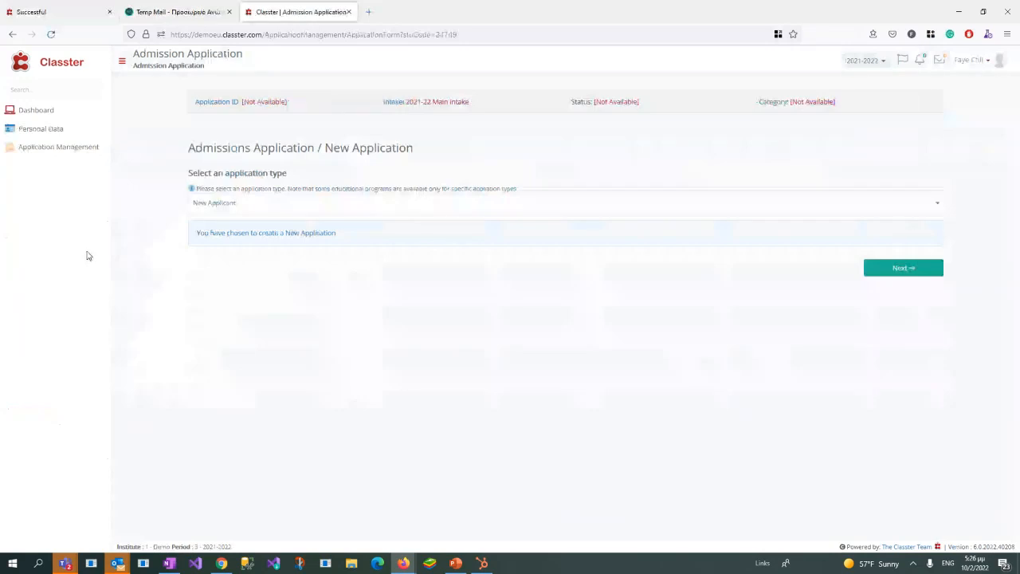
left_click(58, 132)
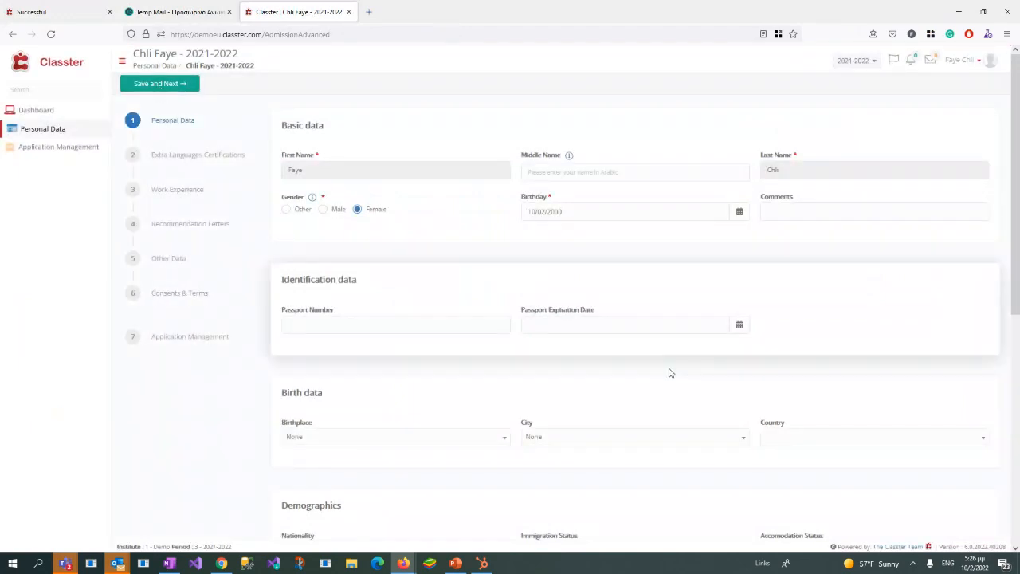
Step: Review the Personal Data form and save each step through to Consents & Terms
scroll(766, 447, "down", 3)
scroll(765, 446, "down", 3)
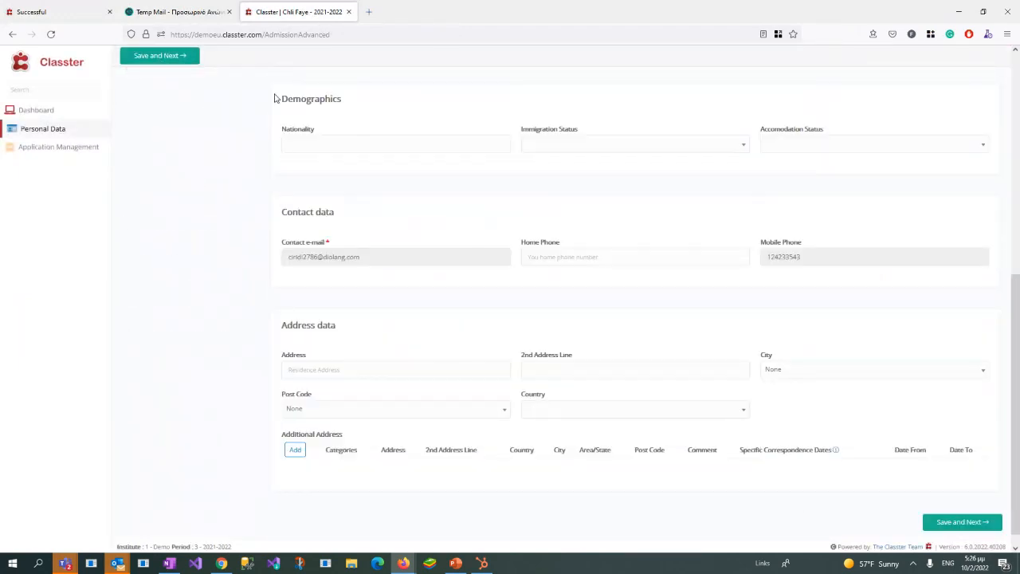
scroll(929, 483, "up", 4)
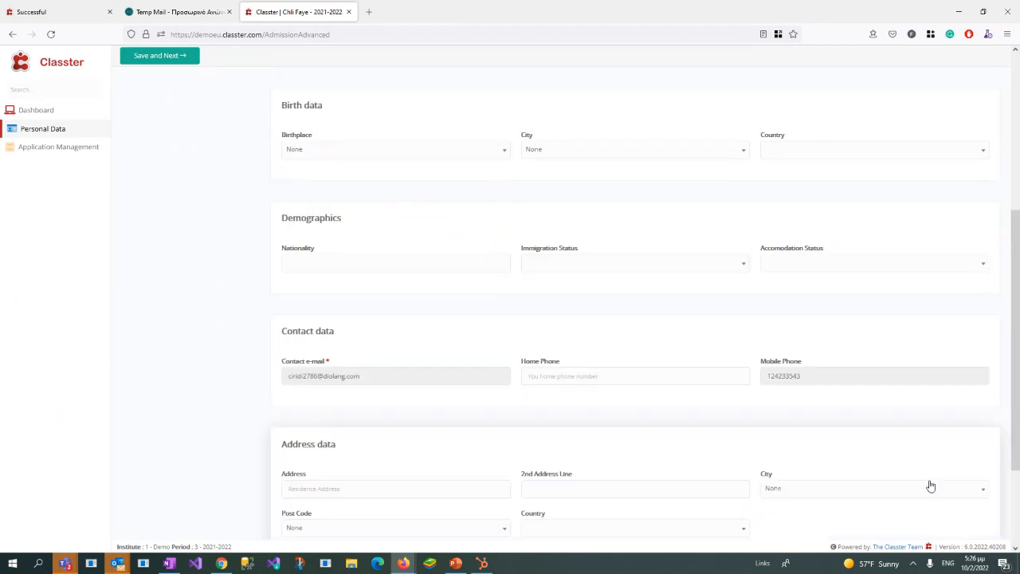
left_click(167, 56)
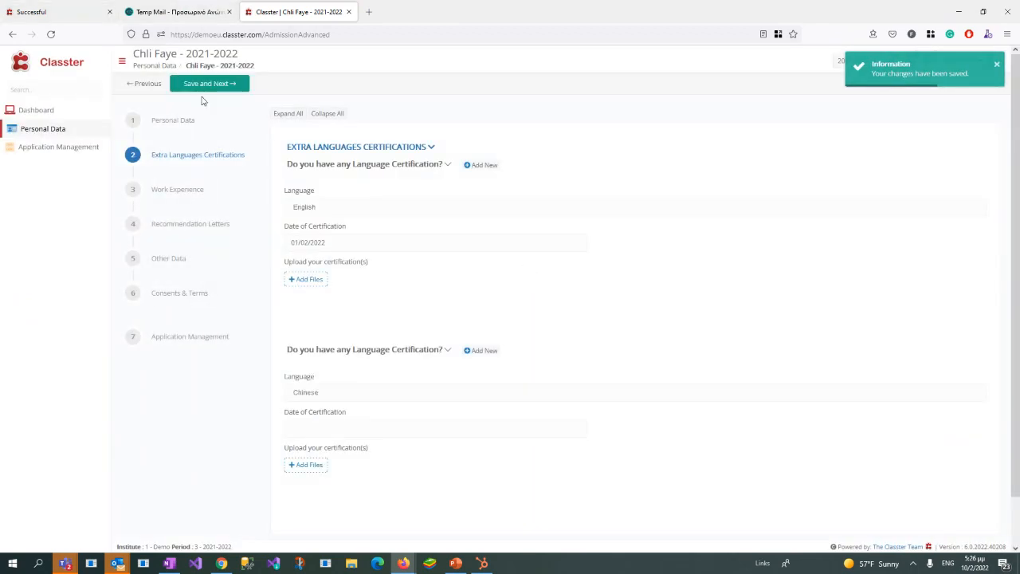
left_click(228, 83)
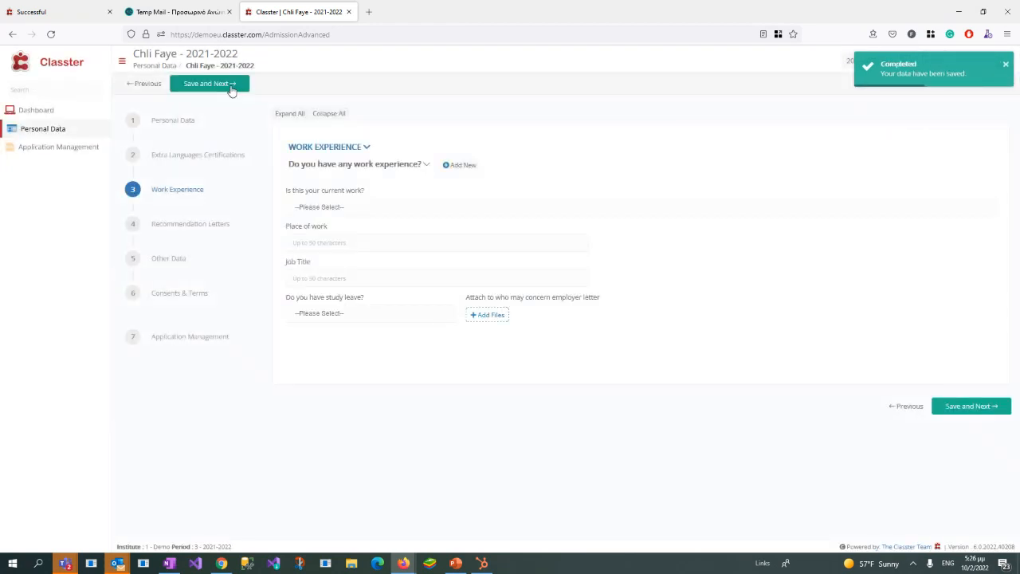
left_click(231, 87)
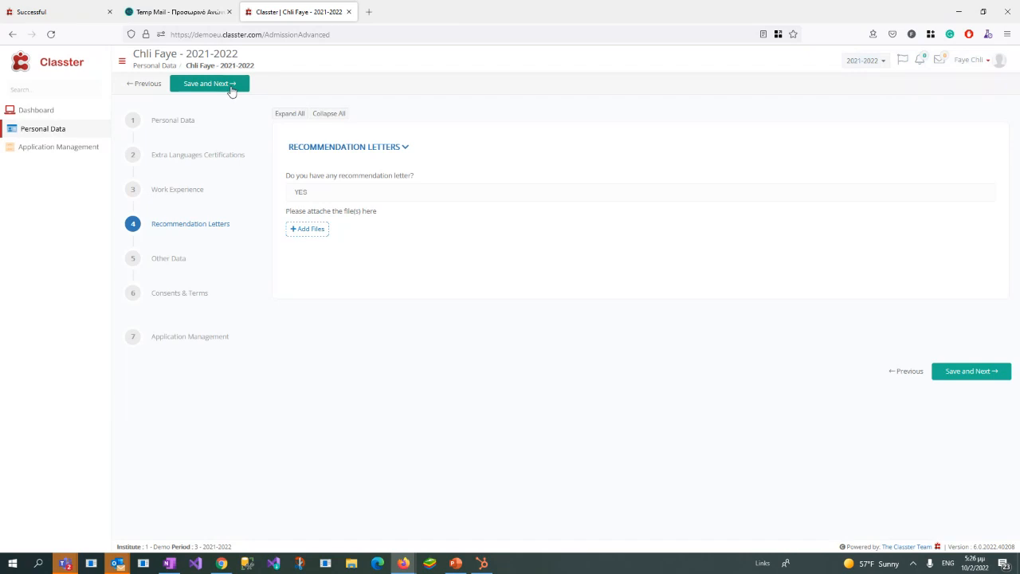
left_click(232, 88)
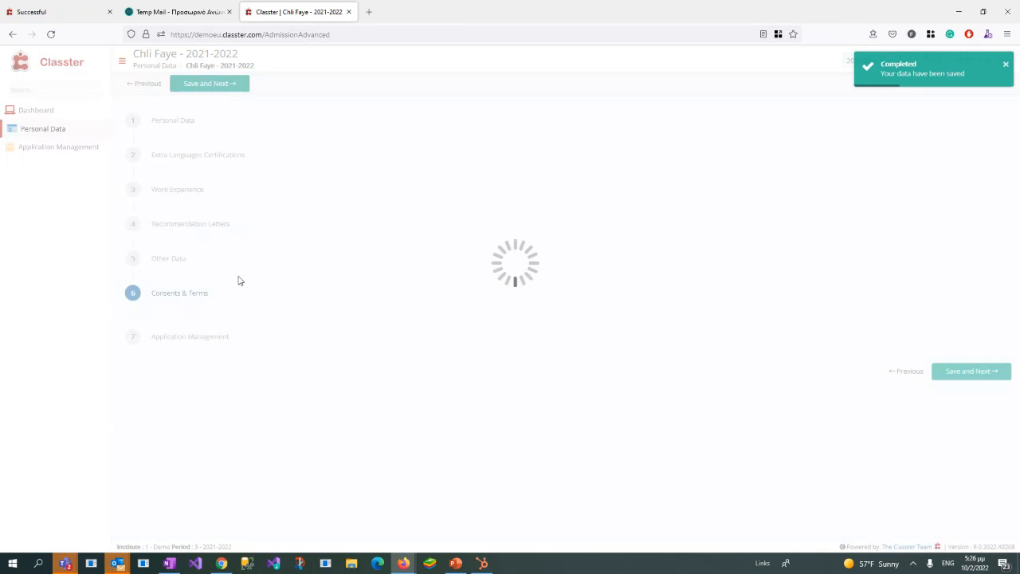
Step: Answer YES to the library posting and voice recordings consents, and draw a signature for the voice recordings
left_click(394, 178)
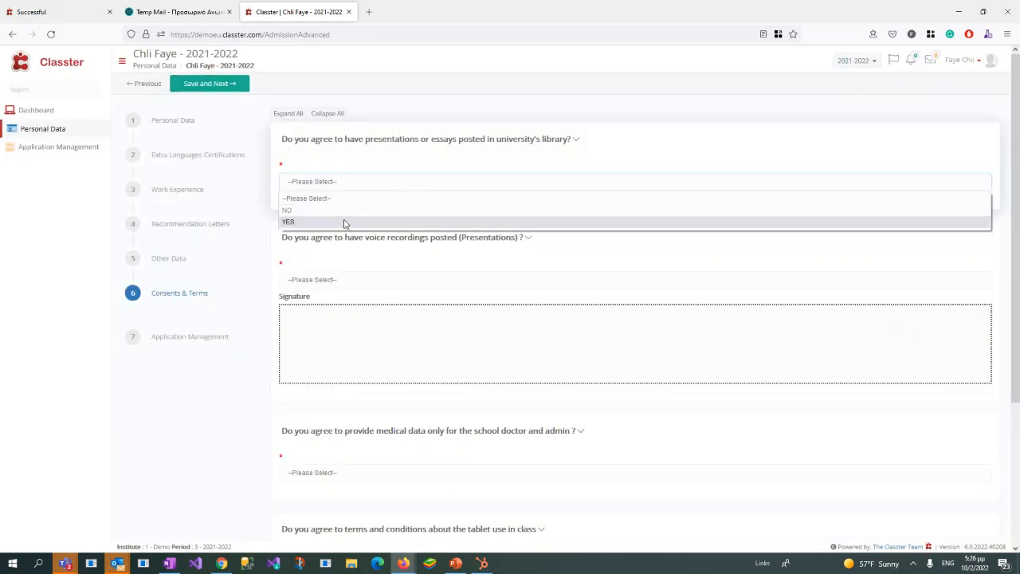
left_click(345, 222)
left_click(401, 280)
left_click(332, 321)
mouse_move(470, 326)
left_mouse_down()
mouse_move(444, 343)
mouse_move(472, 317)
left_mouse_up()
Step: Set the medical data consent to Agree, answer YES for tablet use and College Events photographs, and save the consents
scroll(387, 387, "down", 3)
left_click(354, 338)
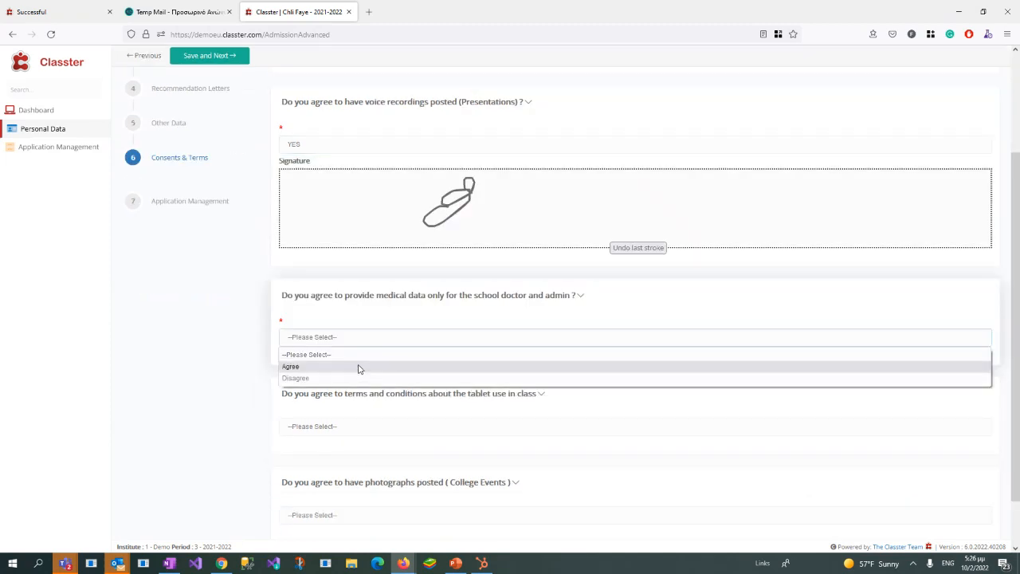
left_click(359, 367)
left_click(353, 427)
left_click(355, 466)
scroll(358, 442, "down", 2)
left_click(339, 457)
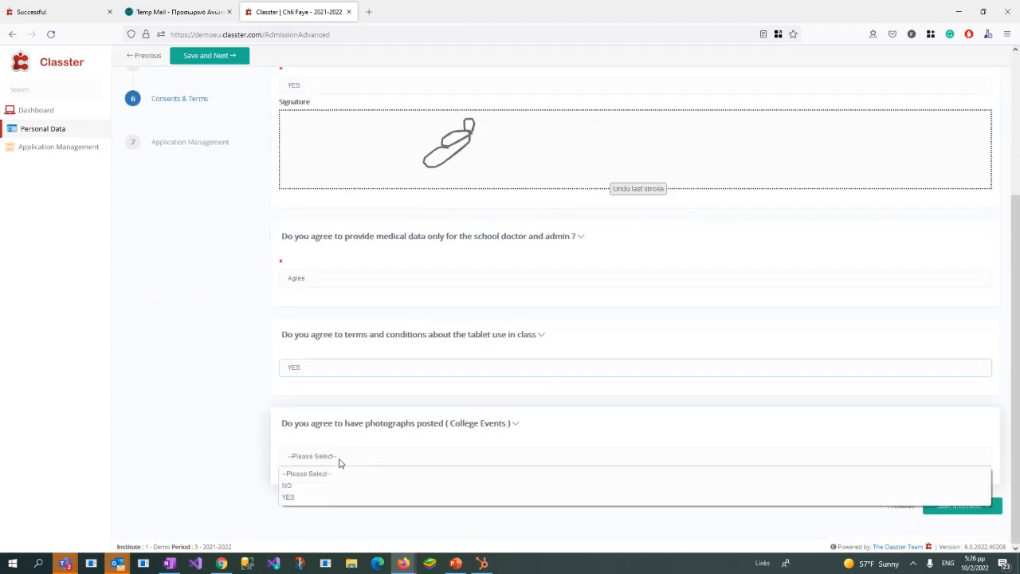
left_click(311, 497)
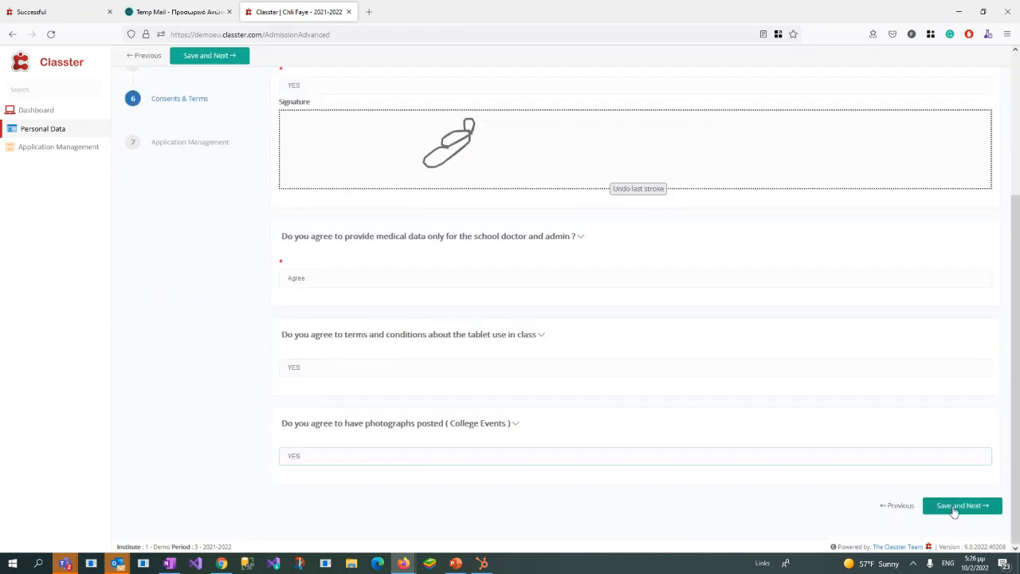
left_click(954, 507)
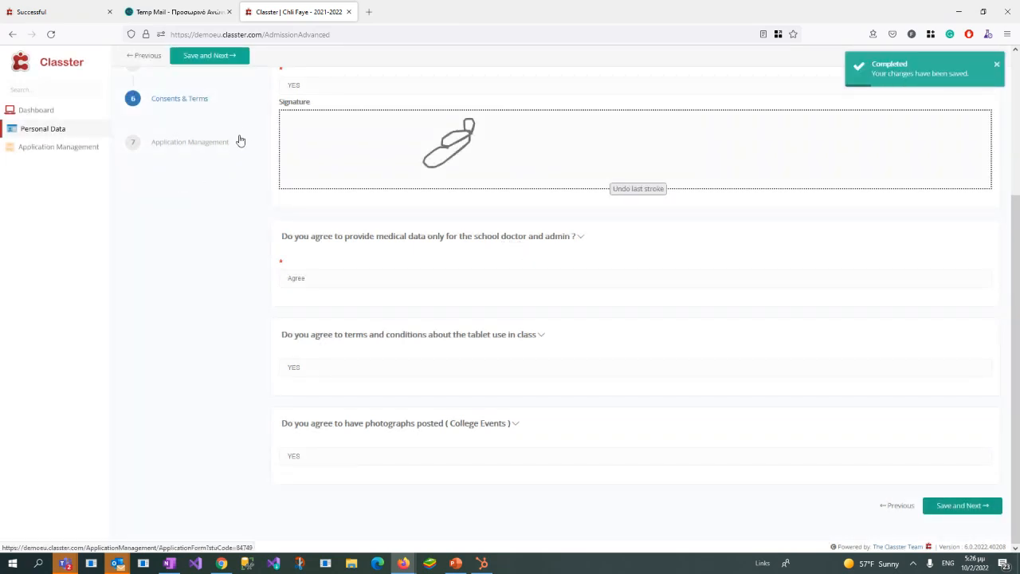
Step: Open Application Management, check the available application types, and proceed with a New Applicant application
left_click(157, 143)
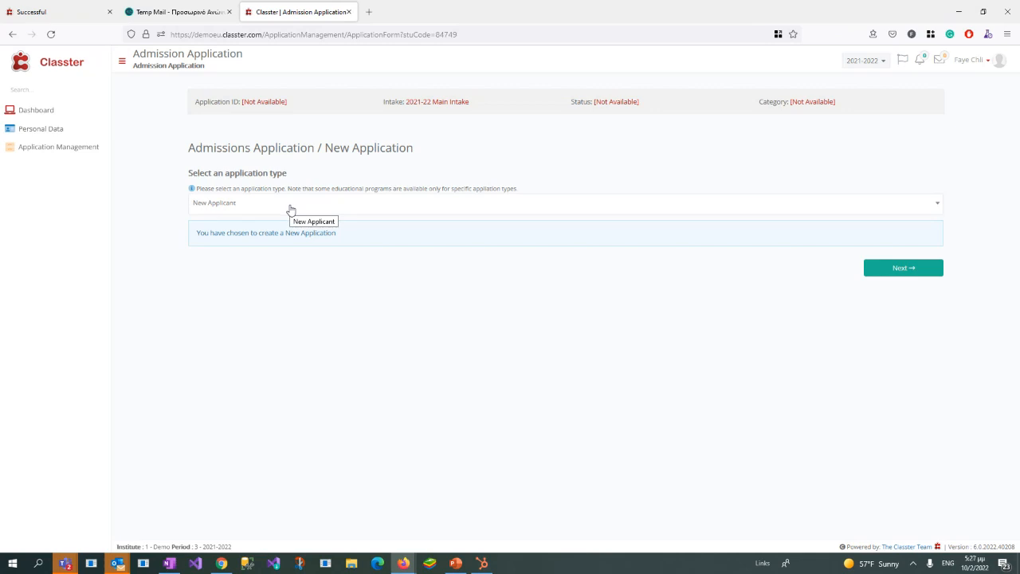
left_click(291, 209)
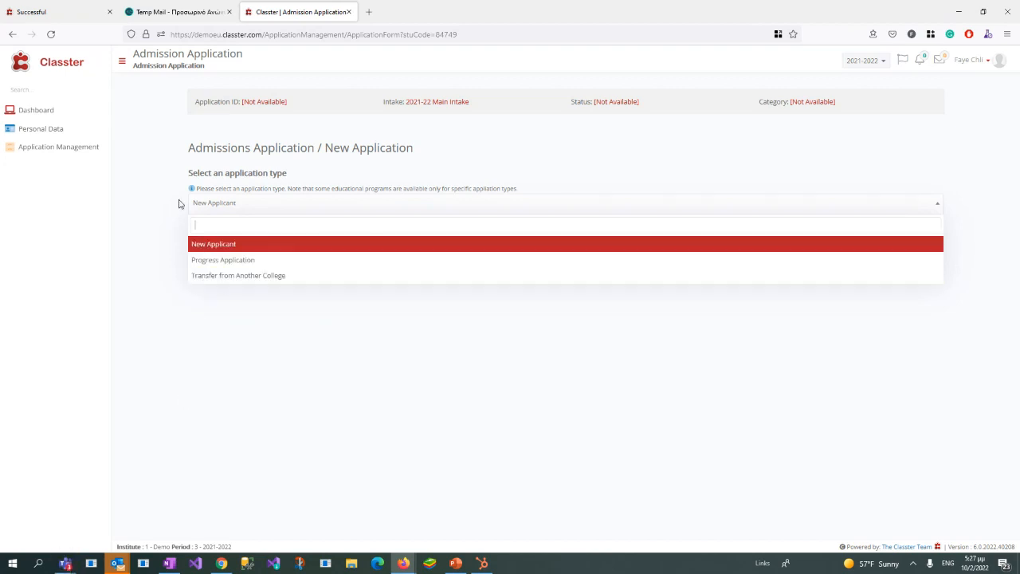
left_click_drag(225, 177, 284, 174)
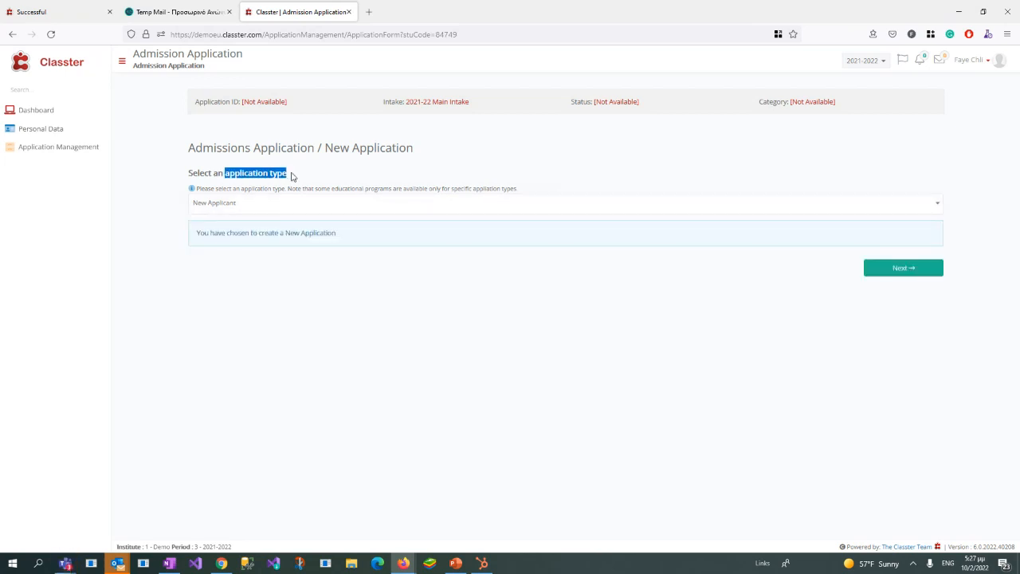
left_click(652, 304)
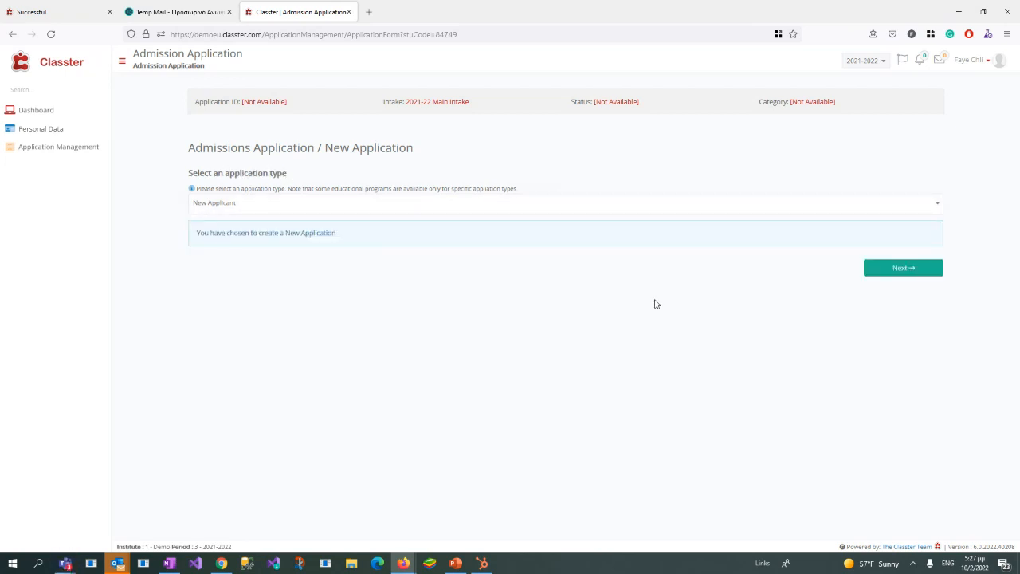
left_click(926, 272)
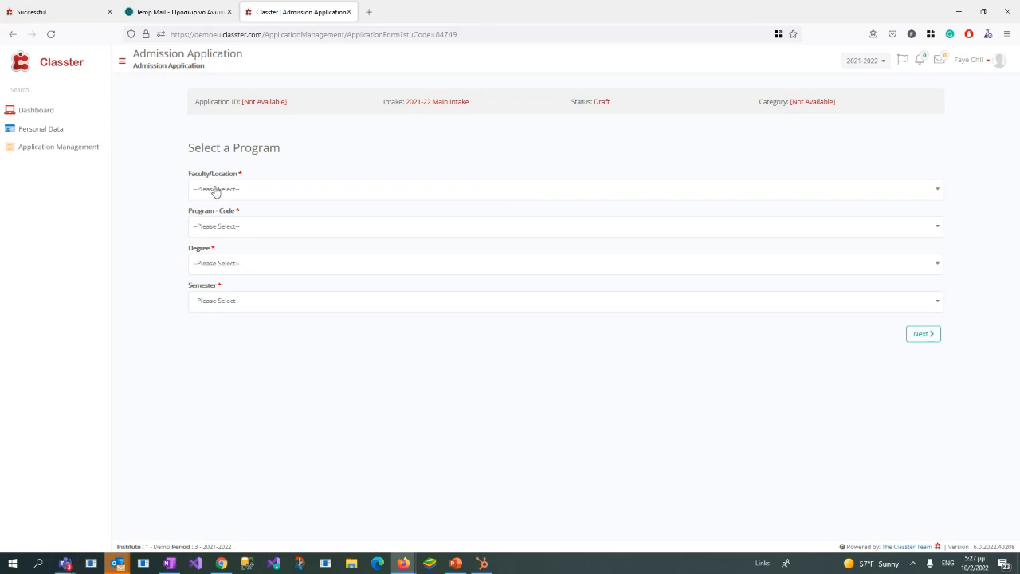
Step: Choose Brexton as the application's Faculty/Location
left_click_drag(189, 174, 237, 174)
left_click_drag(199, 249, 223, 296)
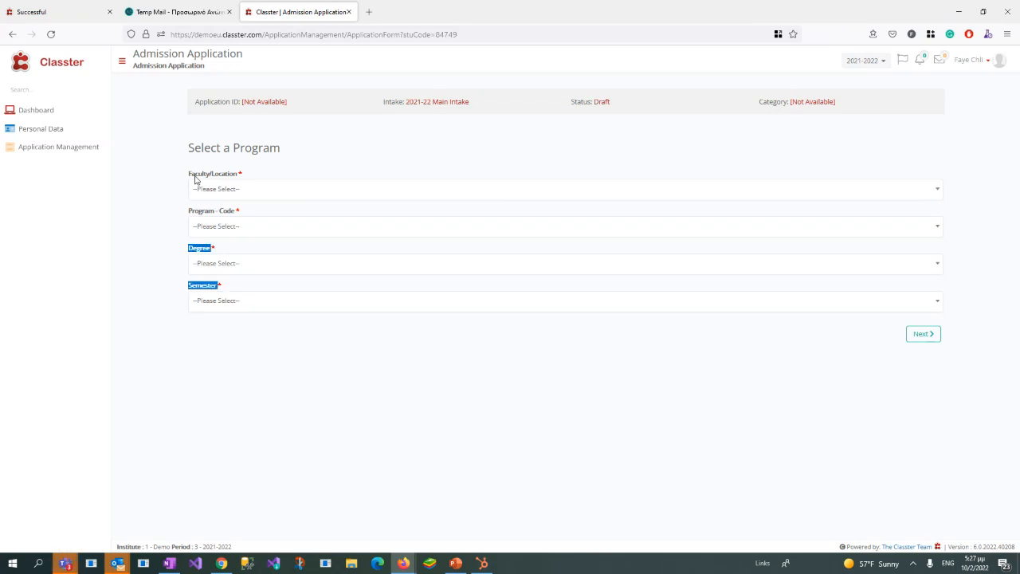
left_click_drag(189, 172, 276, 175)
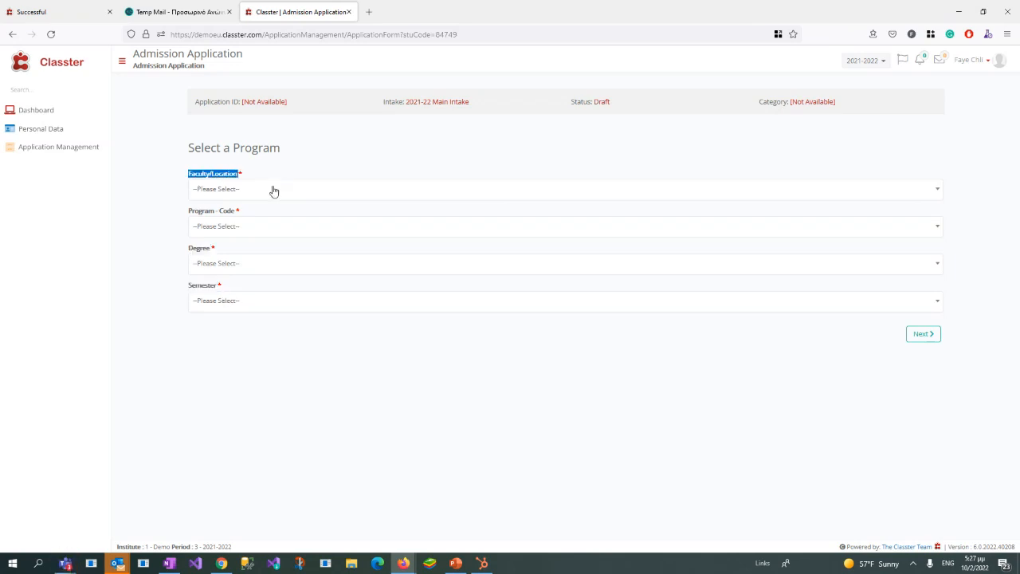
left_click(273, 192)
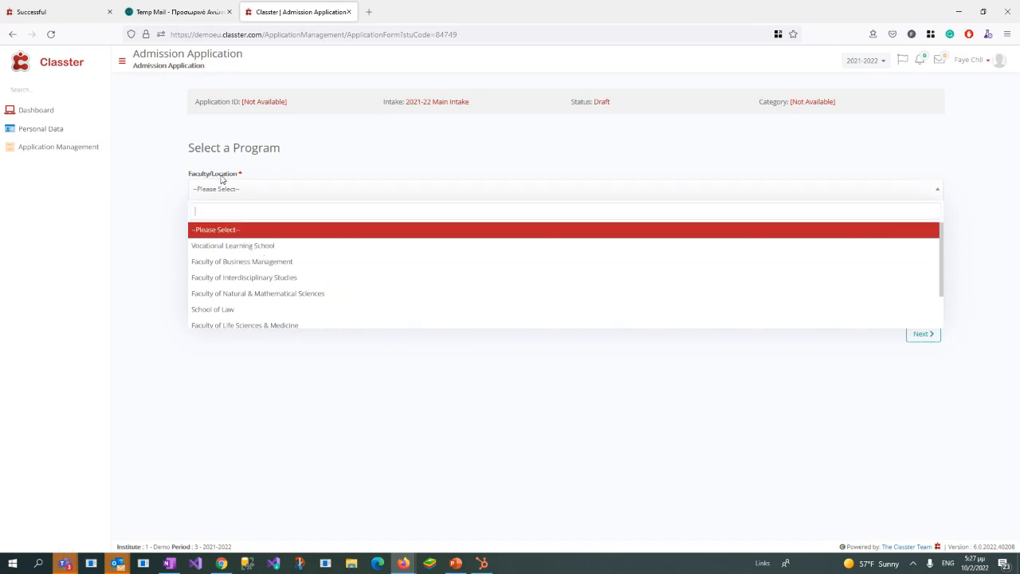
scroll(294, 285, "down", 1)
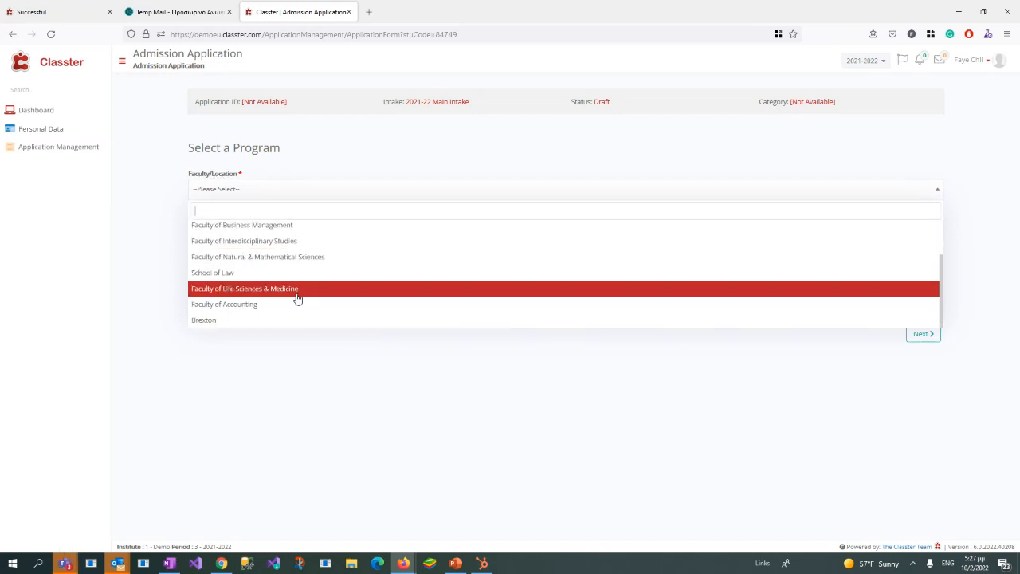
left_click(234, 323)
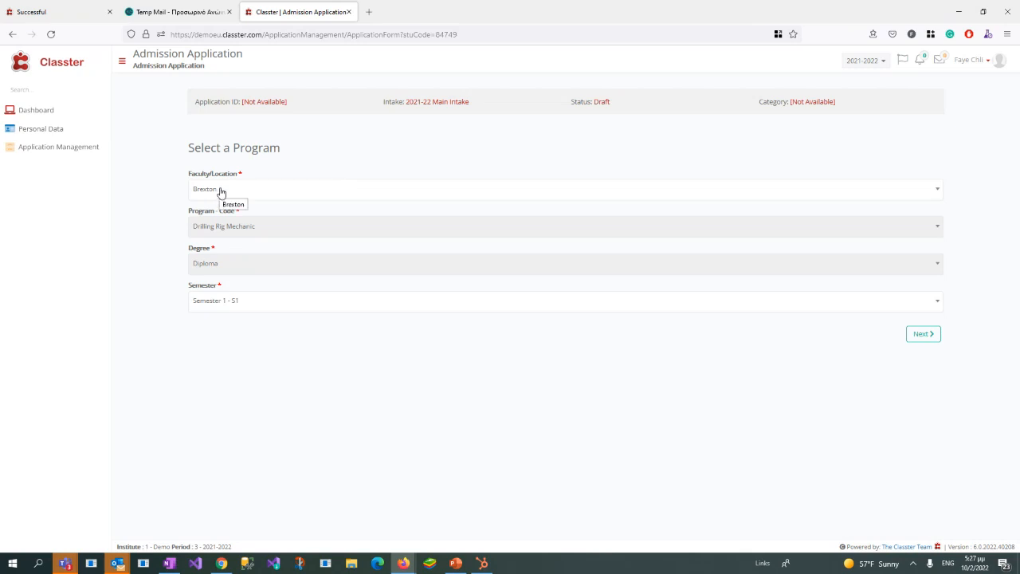
Step: Review the Program and Degree fields, choose Semester 1 - S1, and check the other semester options
left_click_drag(187, 214, 237, 217)
left_click_drag(189, 254, 211, 250)
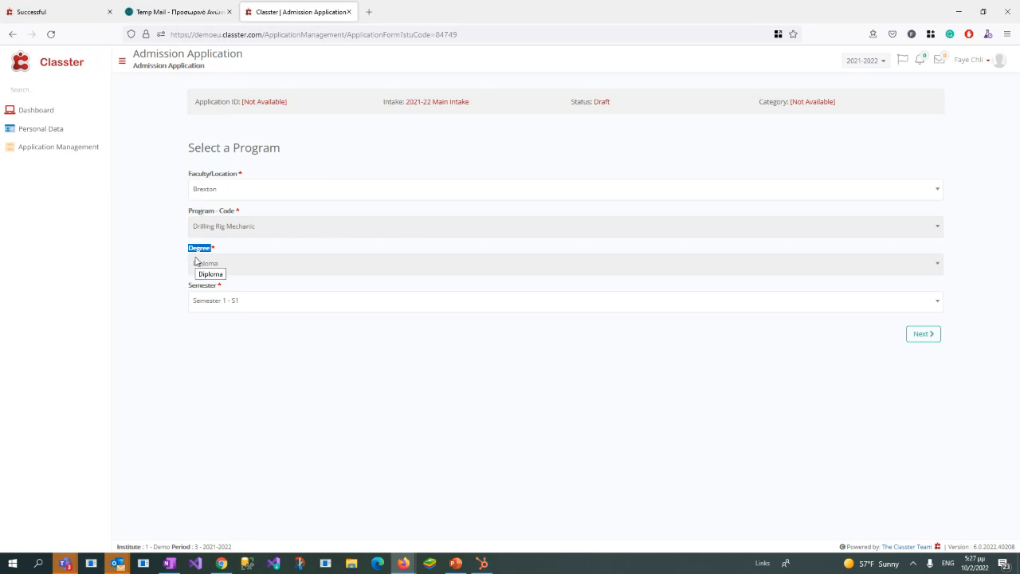
left_click(245, 301)
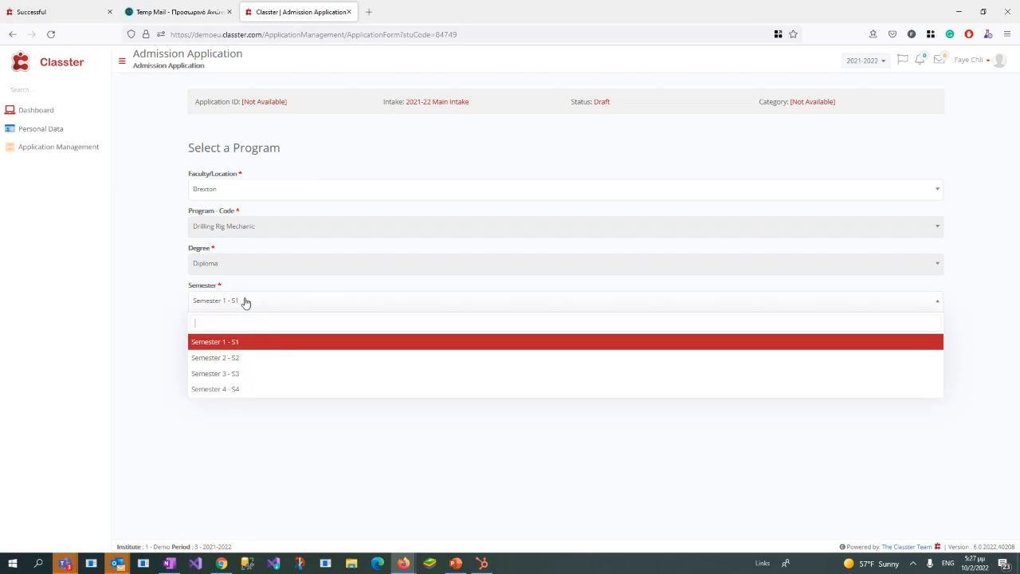
left_click(202, 349)
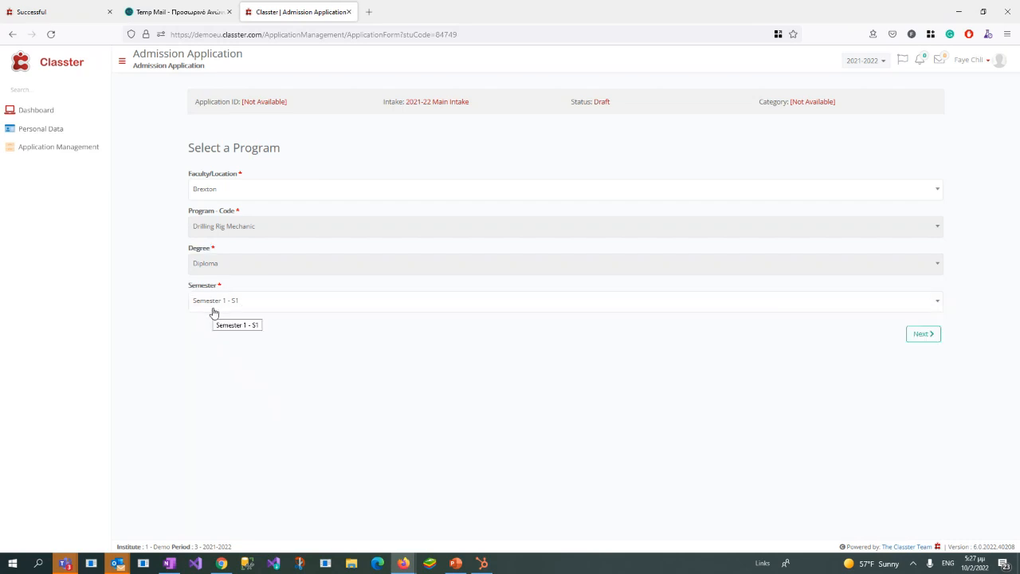
left_click_drag(196, 294, 227, 287)
left_click(217, 301)
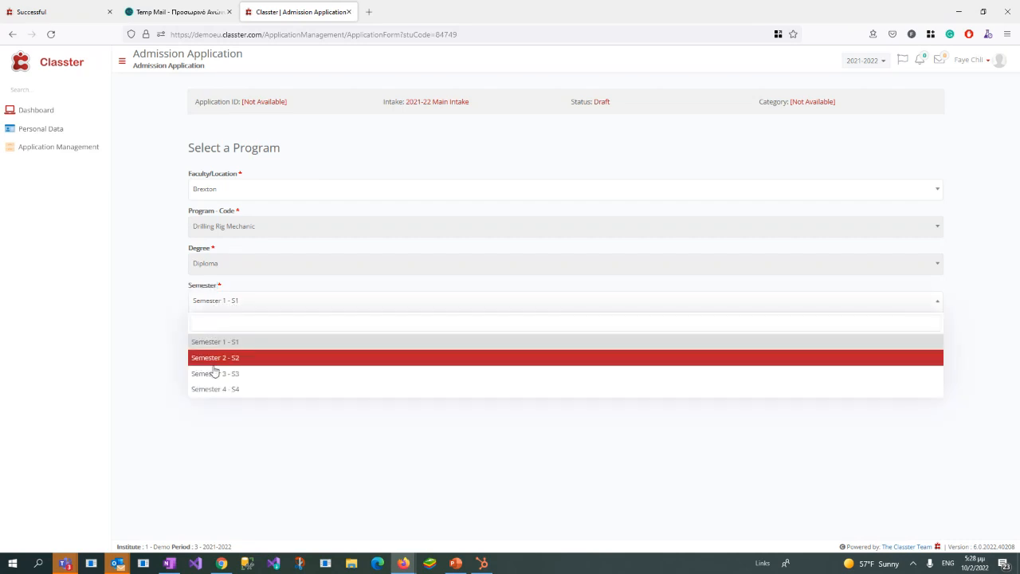
left_click(177, 274)
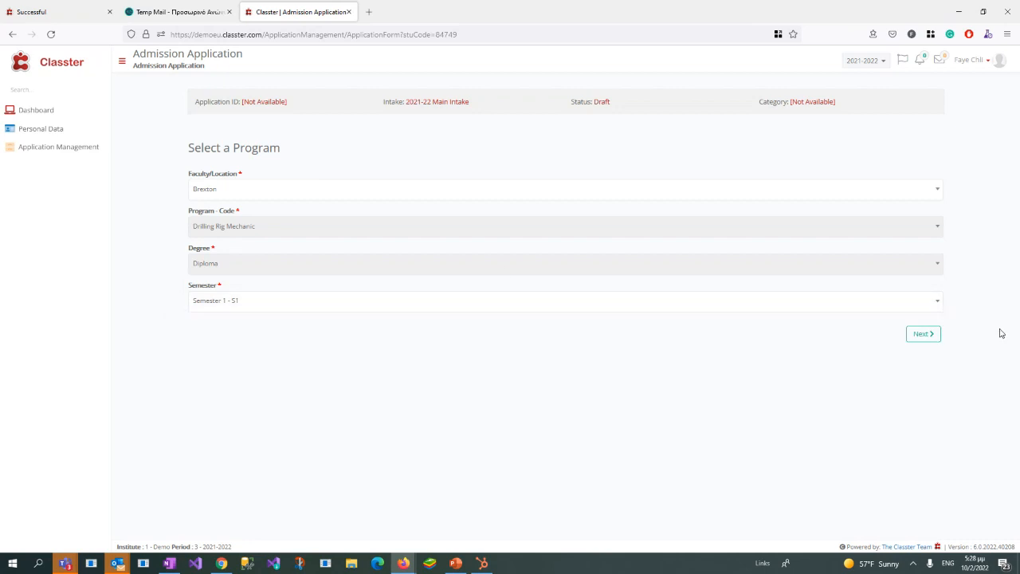
Step: Proceed to the services page and enroll the applicant in Library Services and Transportation Services
left_click(922, 335)
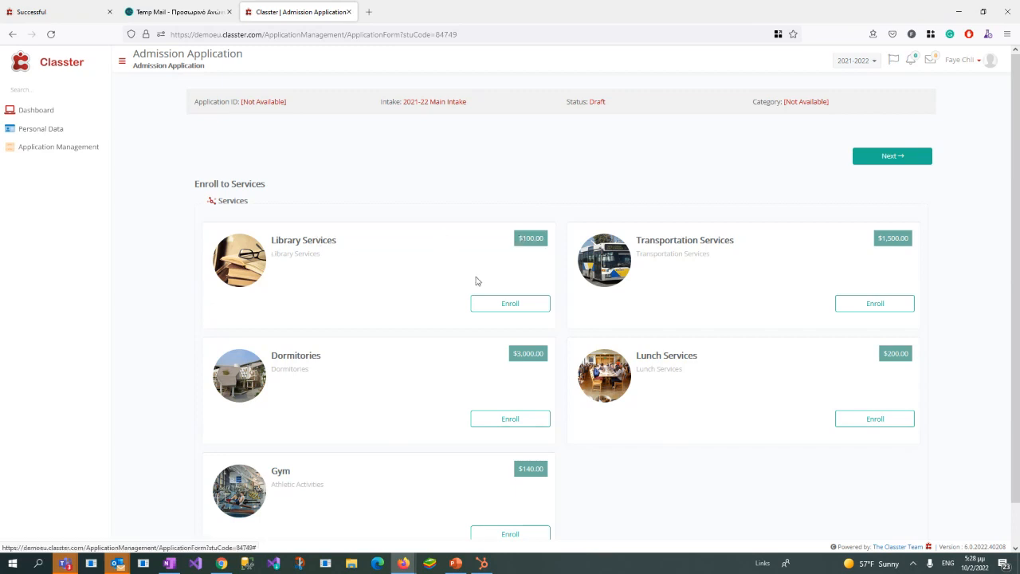
left_click(536, 304)
left_click(873, 307)
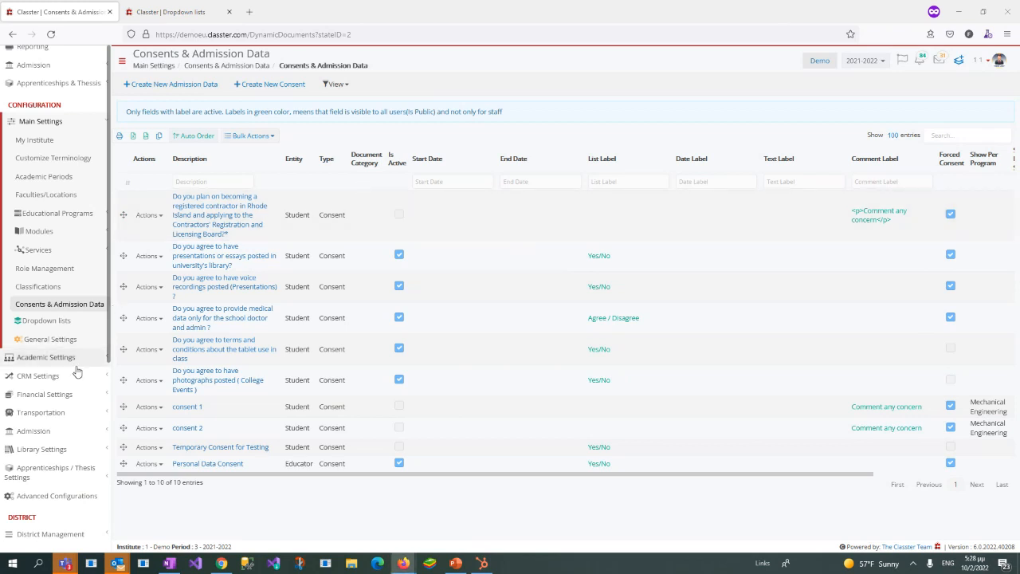
Step: In the administrator's window, open the Admission Settings configuration and close the extra Dropdown lists page
left_click(61, 432)
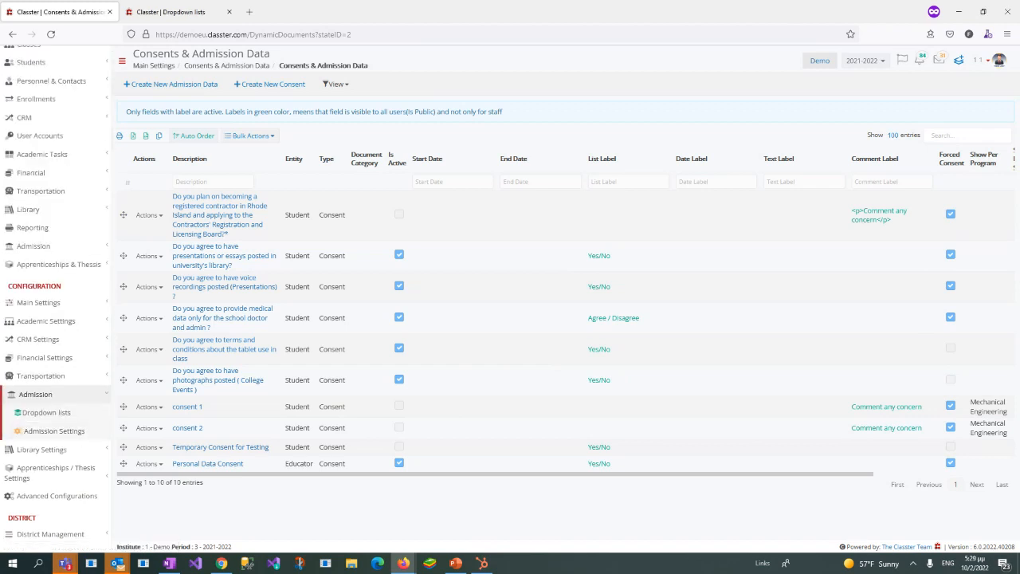
left_click(55, 431)
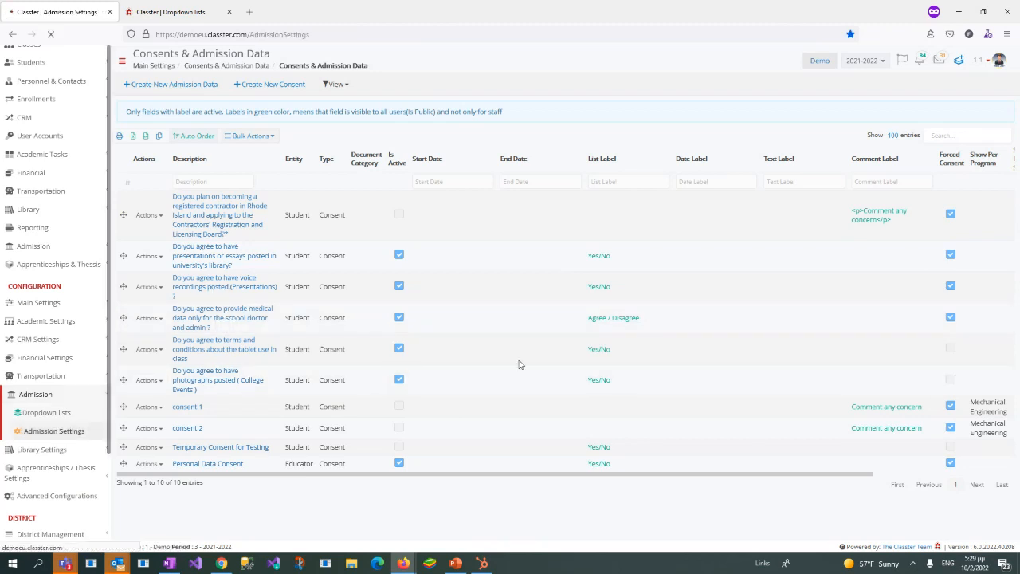
left_click(229, 12)
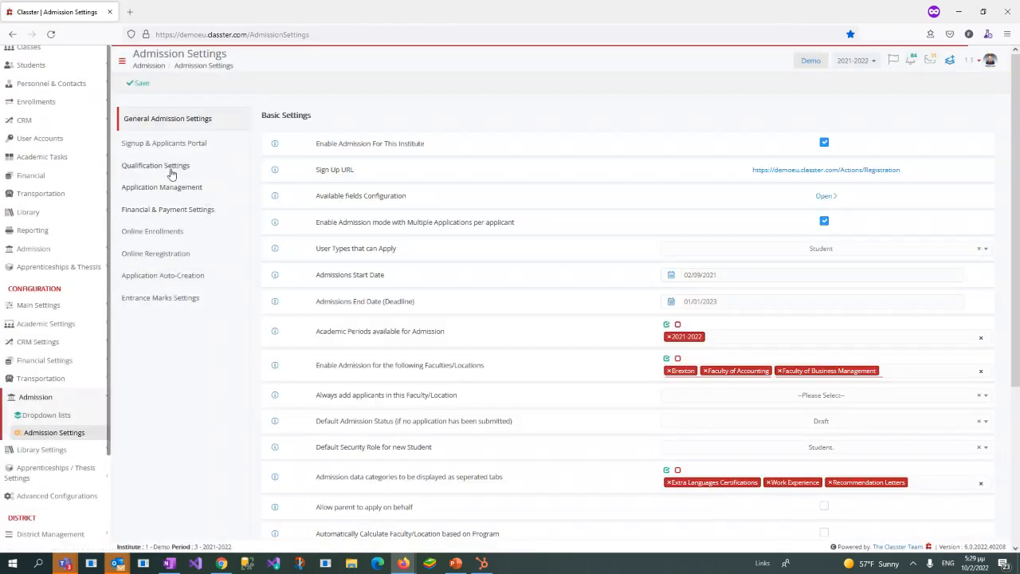
Step: Look through the Signup & Applicants Portal settings, from the signup form to the applicants portal messages
left_click(165, 143)
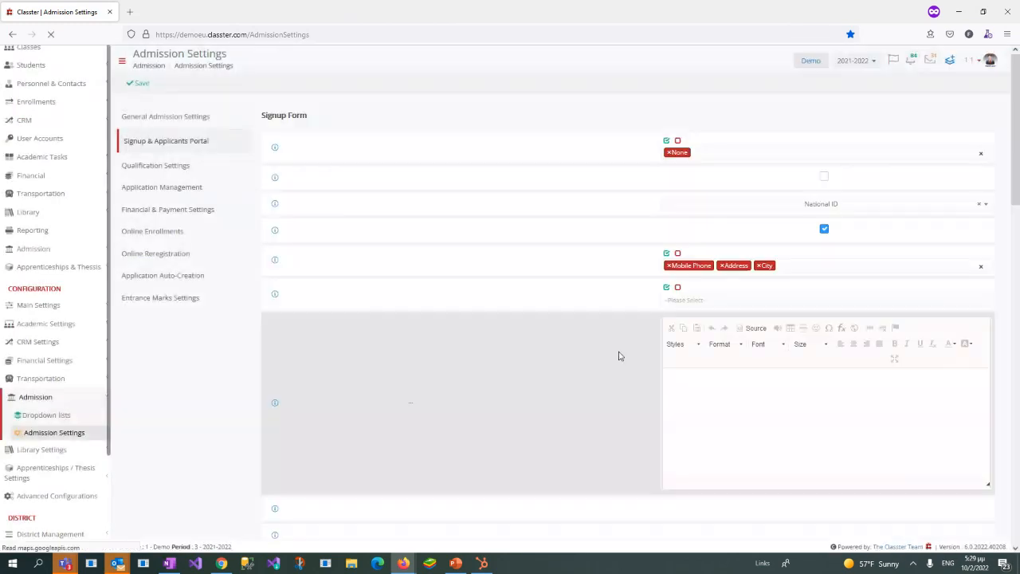
scroll(597, 391, "down", 10)
scroll(606, 399, "down", 3)
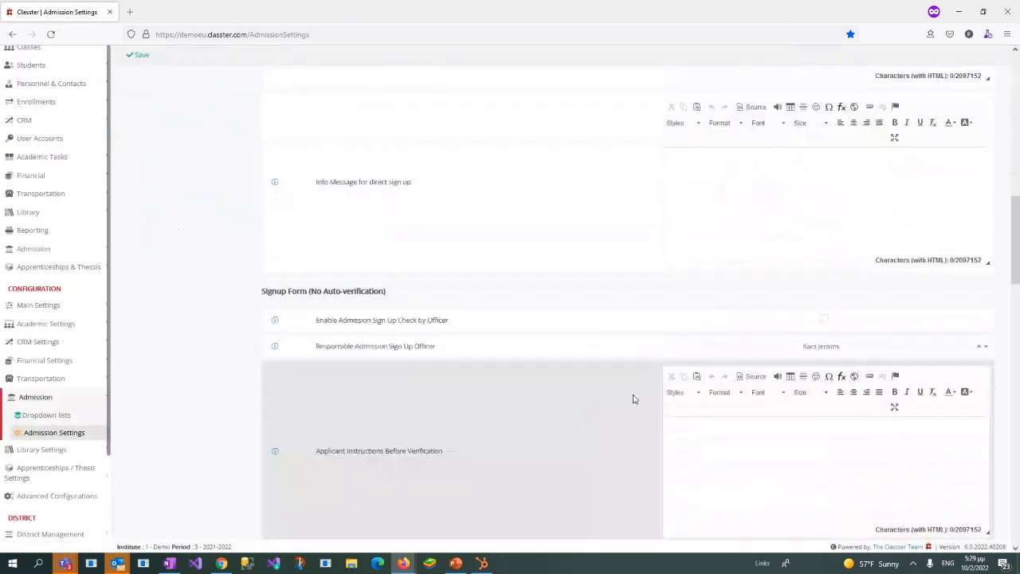
scroll(630, 399, "down", 3)
scroll(630, 303, "down", 8)
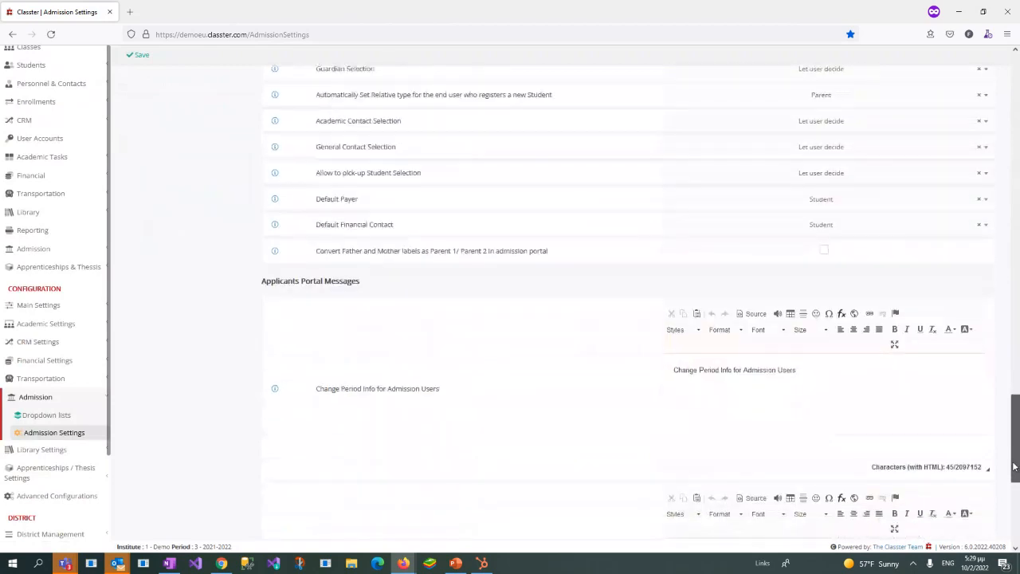
scroll(630, 303, "up", 3)
scroll(630, 303, "down", 10)
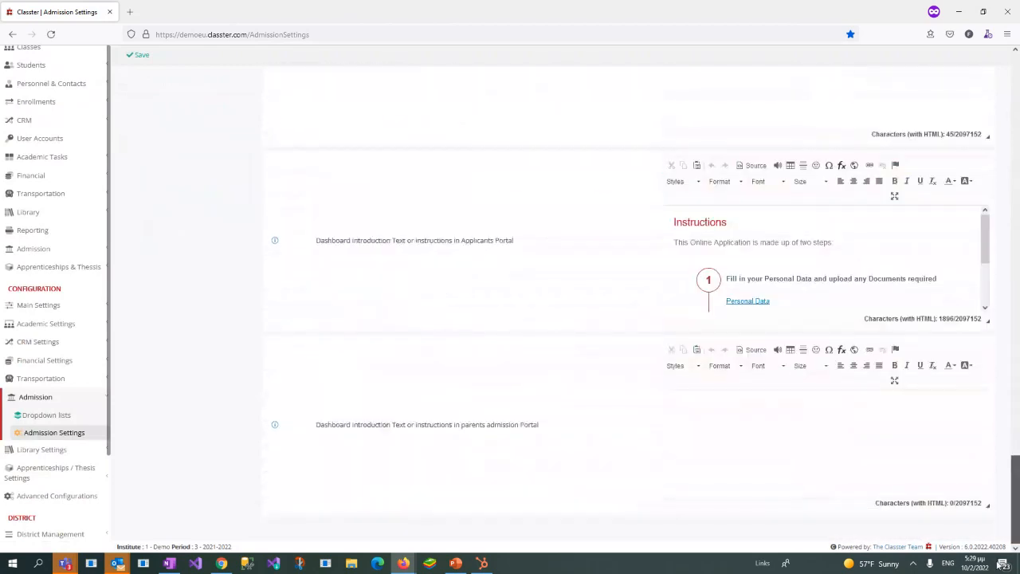
scroll(998, 548, "up", 20)
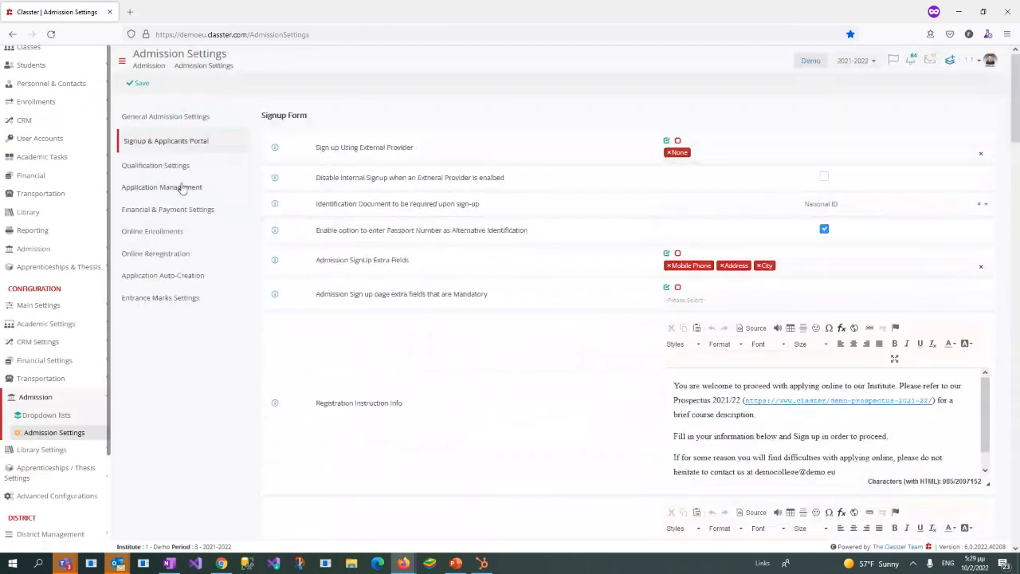
Step: Examine the Application Management settings and the General Admission Settings, including faculties, intakes and special settings
left_click(181, 187)
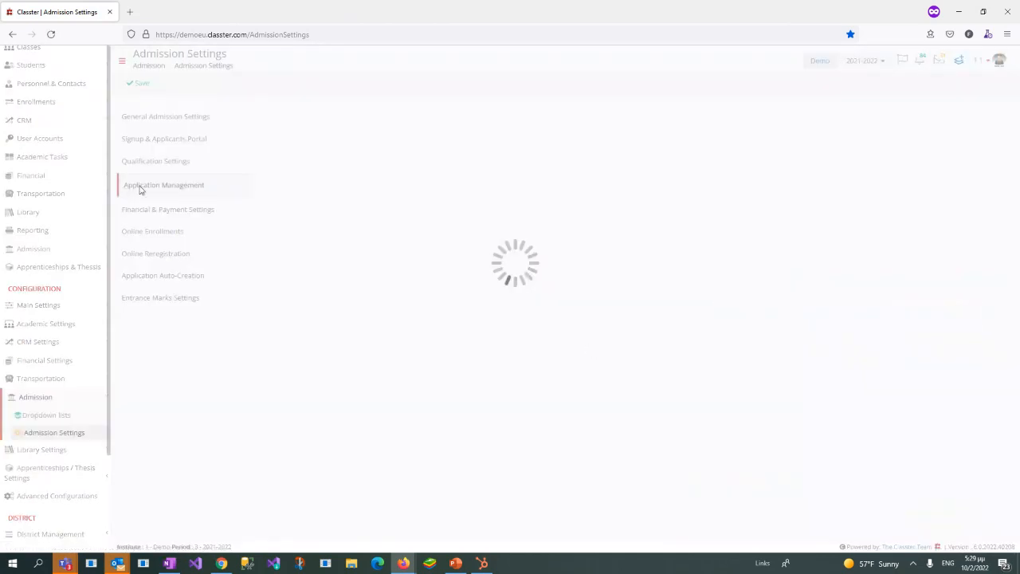
scroll(983, 407, "down", 15)
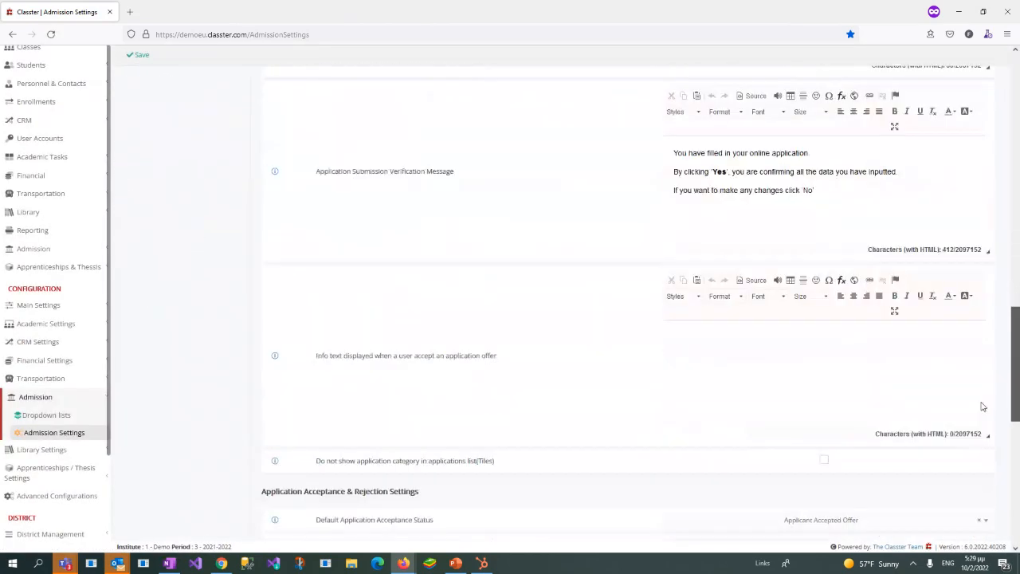
scroll(983, 407, "down", 6)
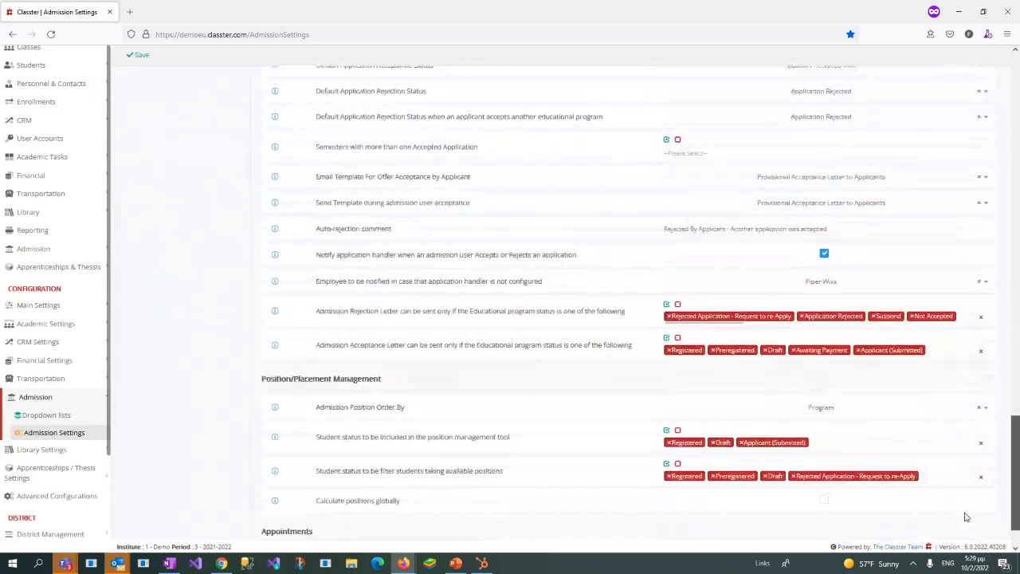
scroll(965, 517, "down", 2)
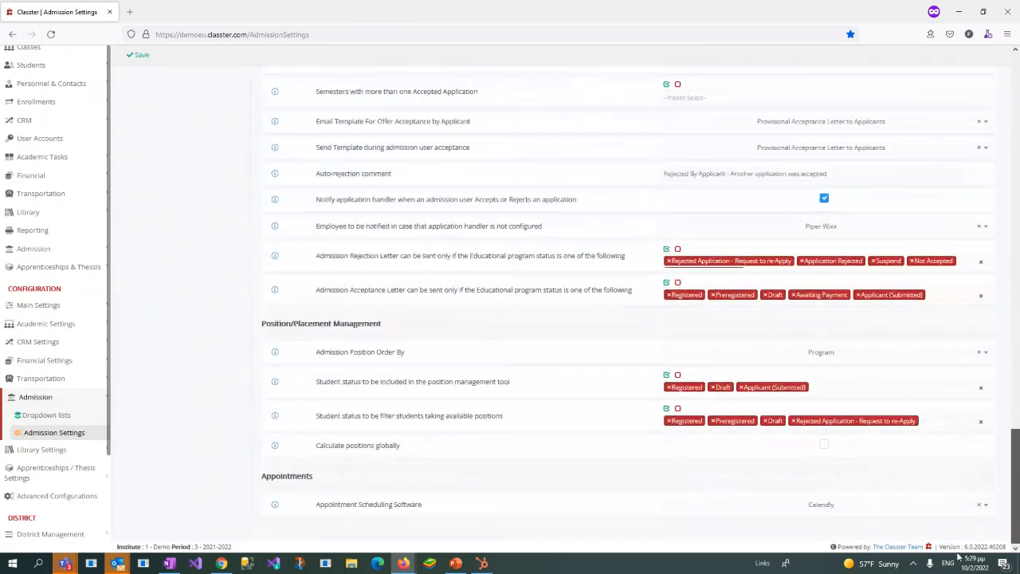
left_click_drag(960, 558, 1013, 96)
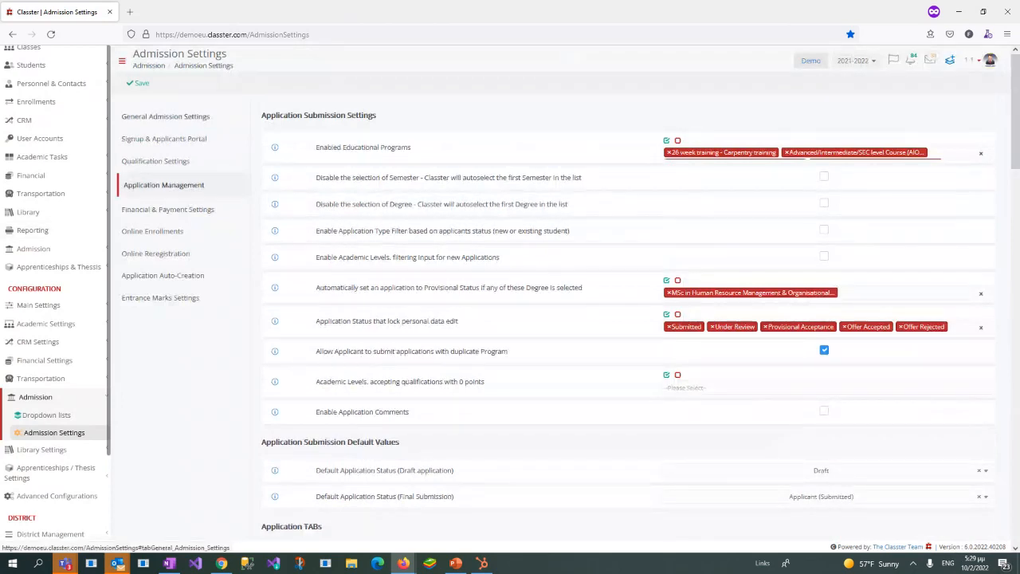
left_click(165, 117)
scroll(919, 455, "down", 2)
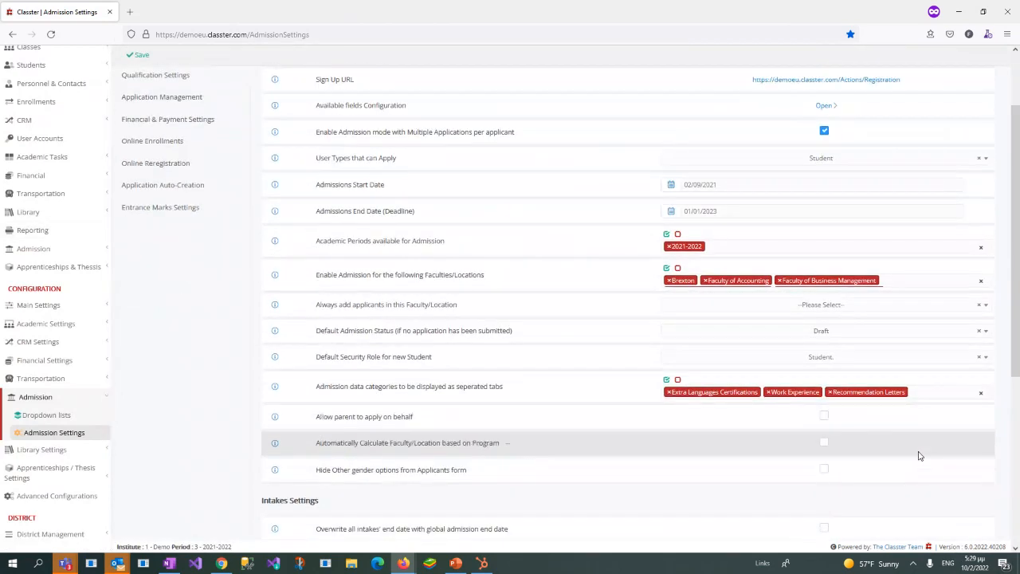
scroll(918, 455, "down", 4)
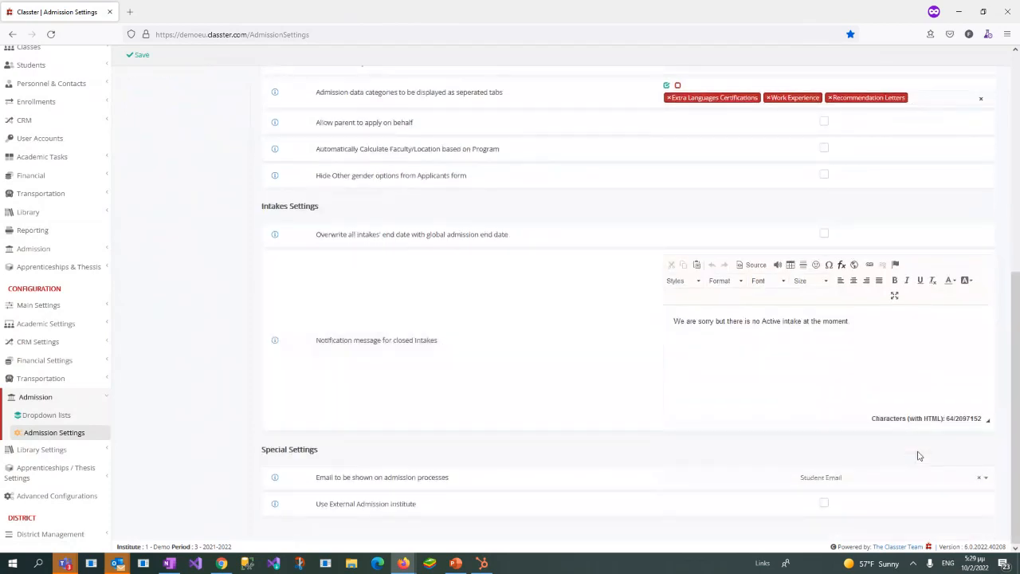
scroll(918, 455, "up", 3)
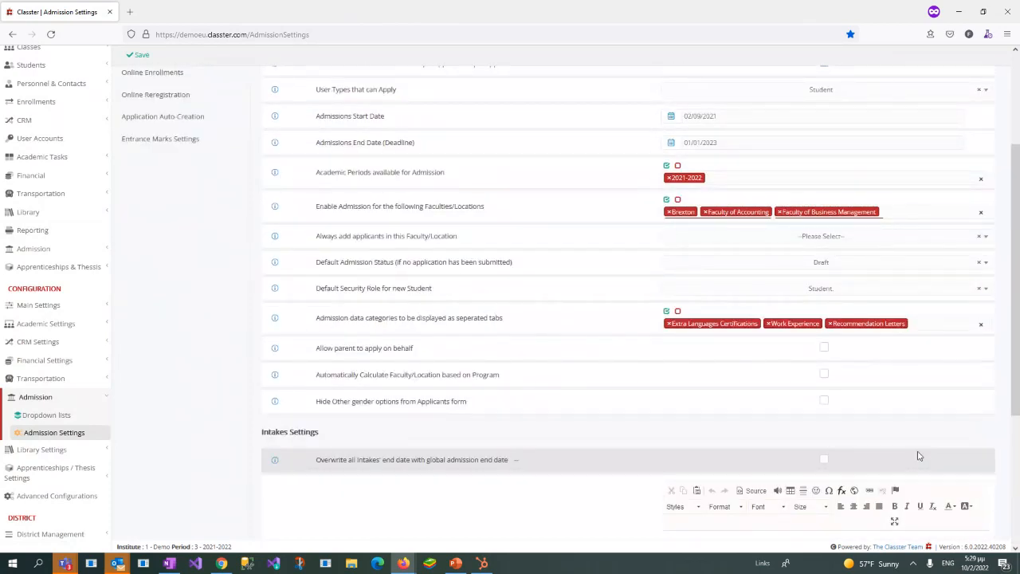
scroll(919, 455, "up", 2)
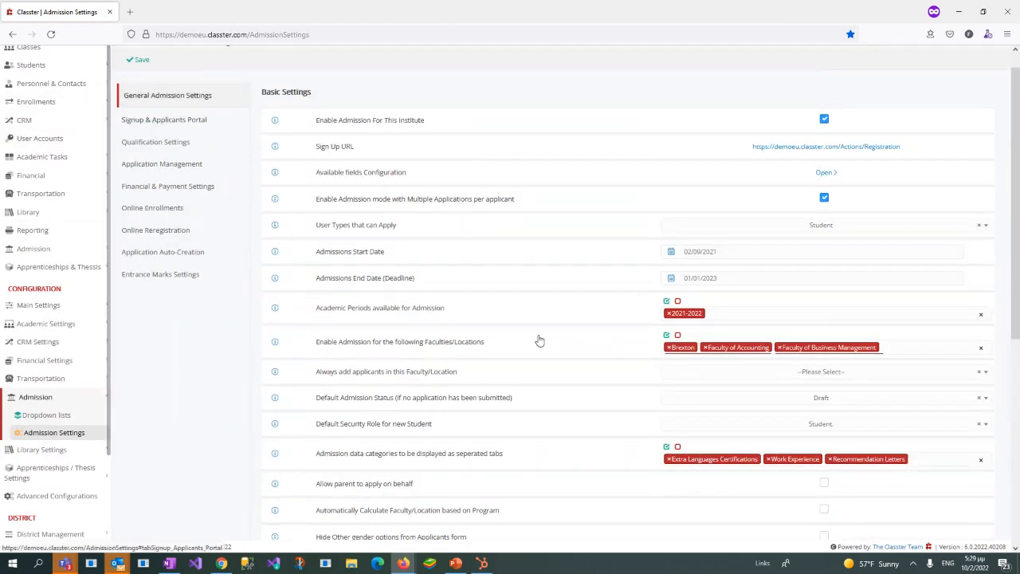
Step: Return to the Signup & Applicants Portal settings and examine which Personal Data tabs are visible in the Admissions Portal
left_click(164, 120)
scroll(889, 361, "down", 1)
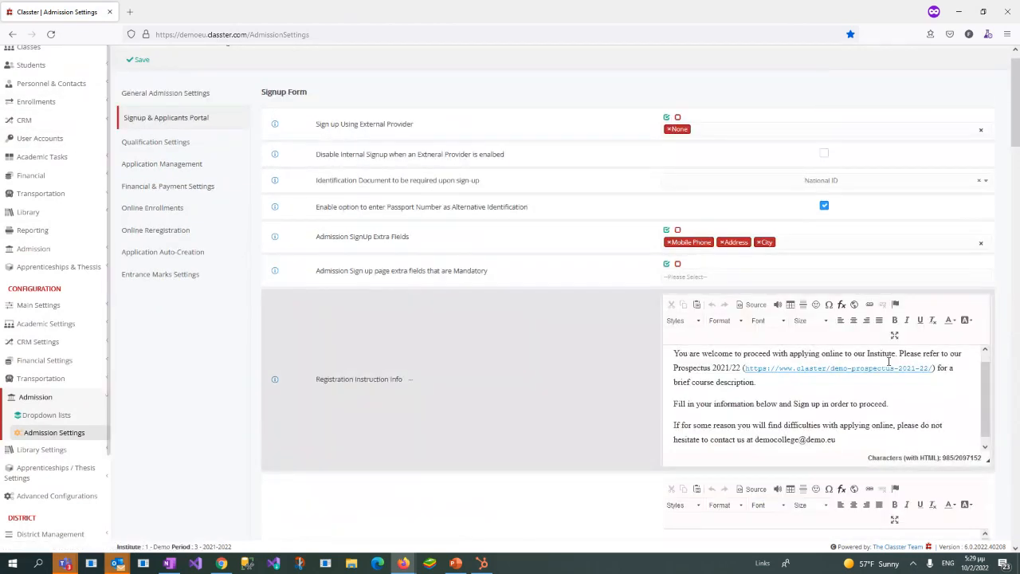
scroll(965, 233, "down", 10)
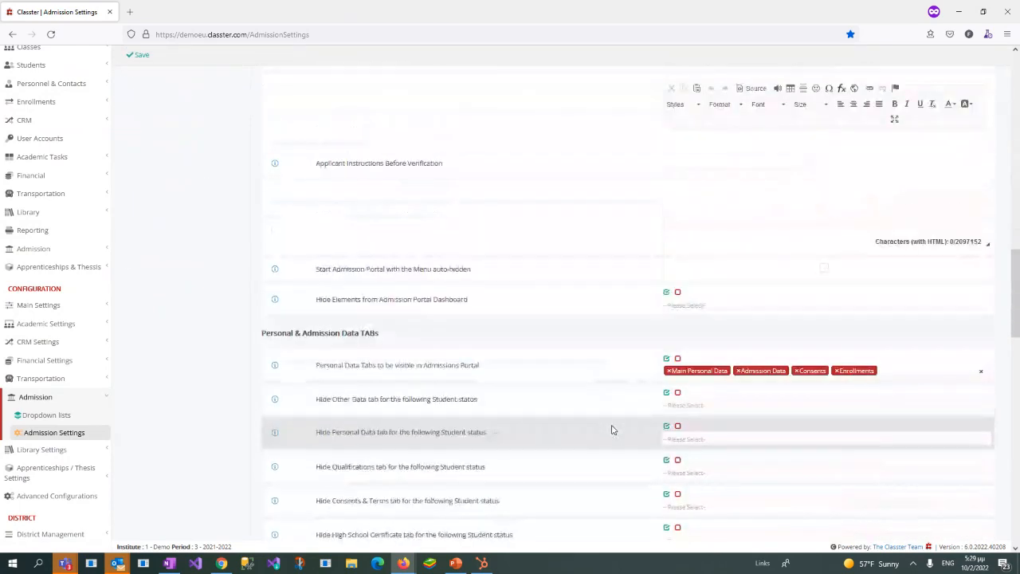
left_click_drag(260, 333, 439, 315)
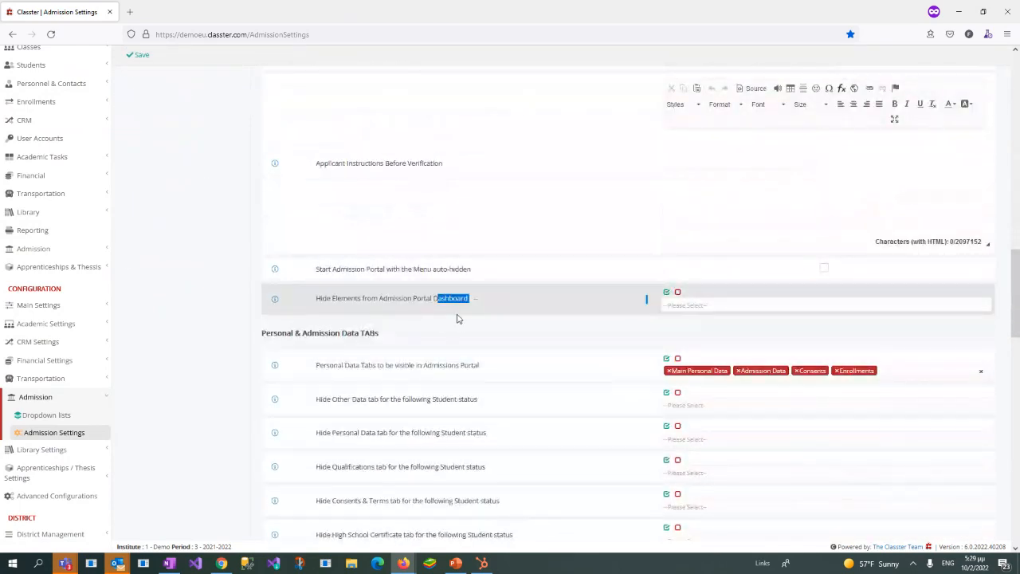
scroll(457, 318, "up", 12)
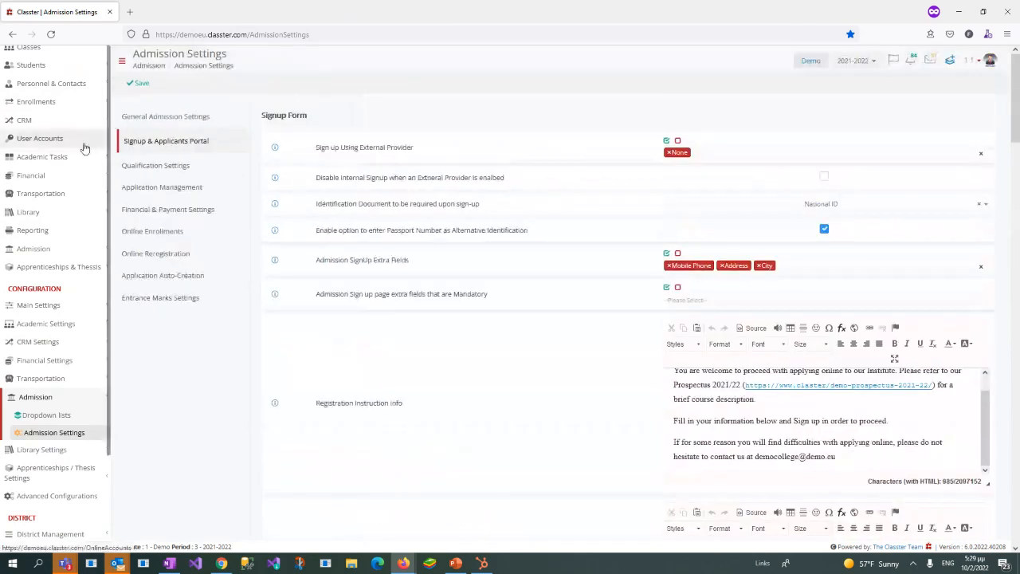
scroll(545, 360, "down", 10)
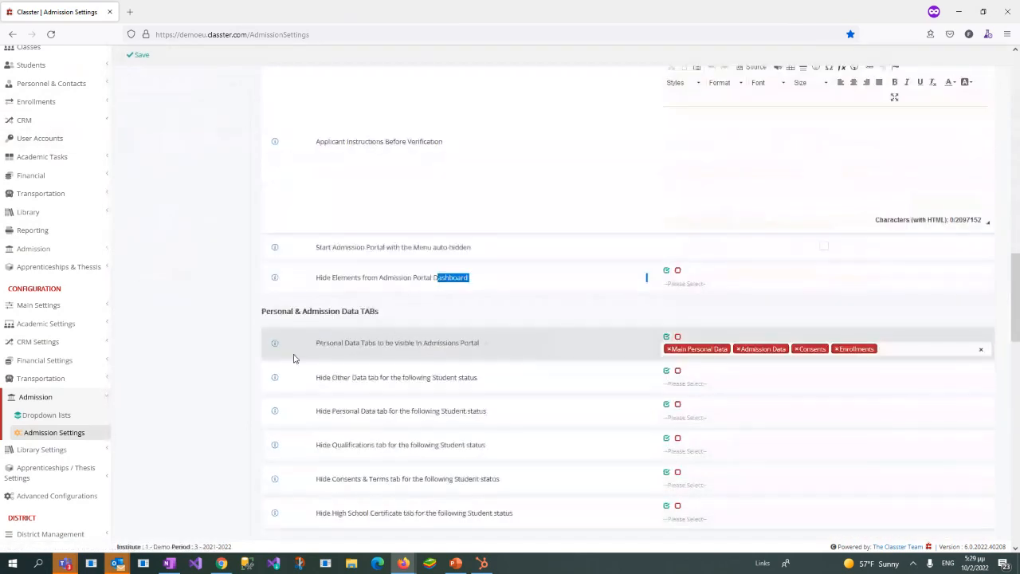
left_click_drag(312, 346, 498, 350)
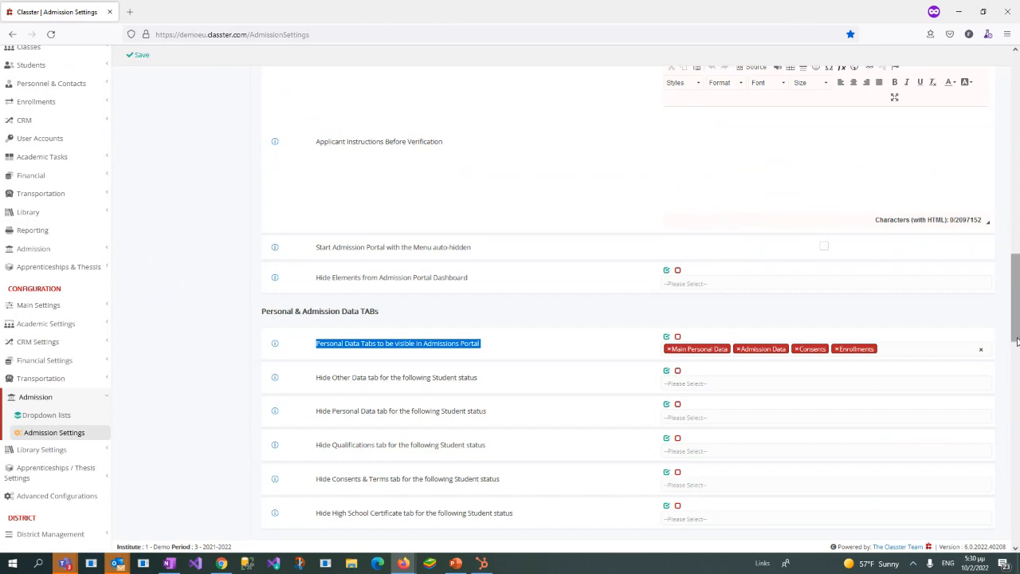
Step: Open the Online Enrollments settings and examine the services options, including enabling enrollments, allowing cancellation and automatic arrangement creation
left_click_drag(1016, 340, 1017, 139)
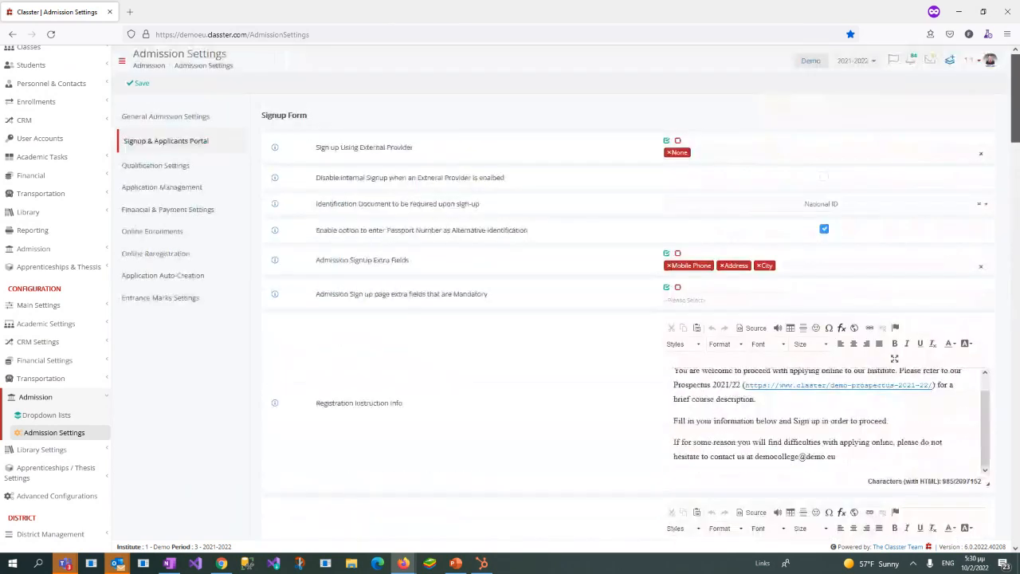
left_click(144, 232)
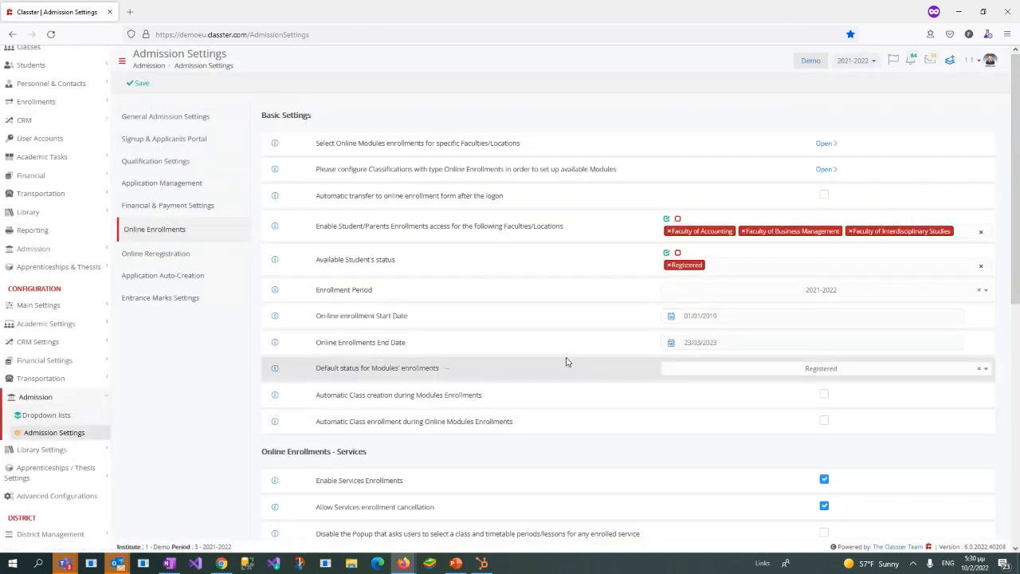
scroll(567, 361, "down", 2)
scroll(567, 359, "down", 3)
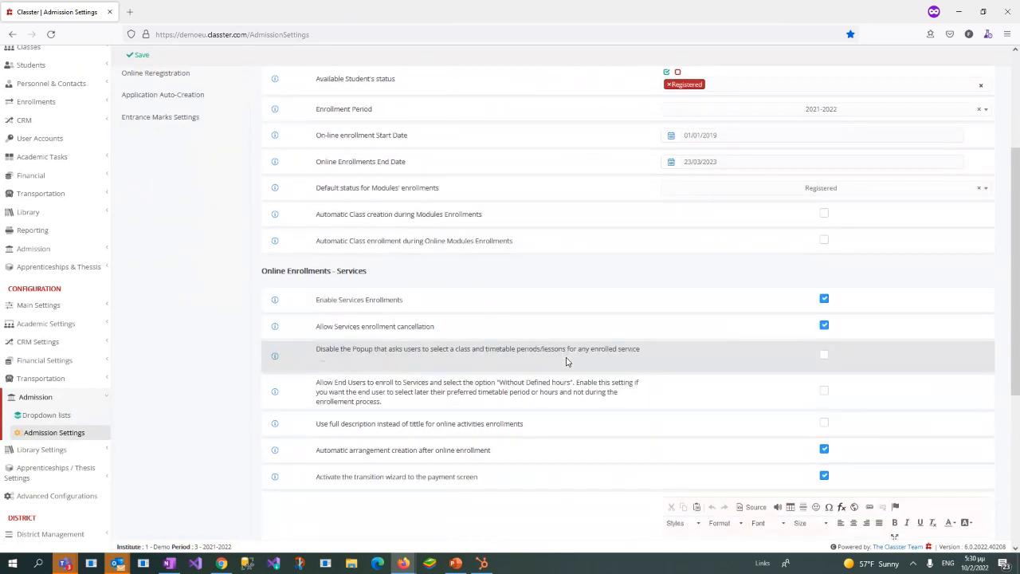
left_click_drag(261, 226, 421, 227)
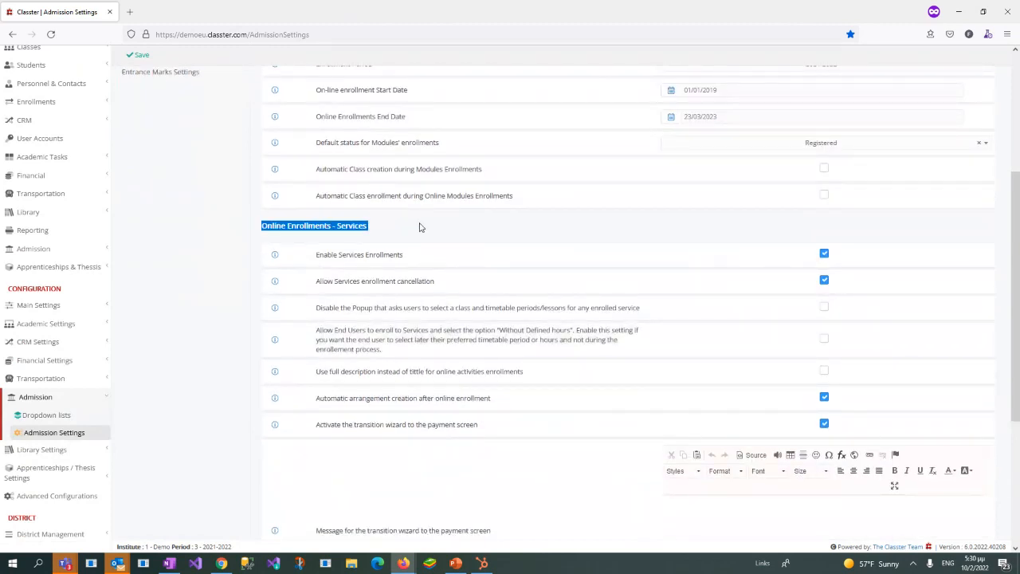
left_click_drag(310, 256, 456, 267)
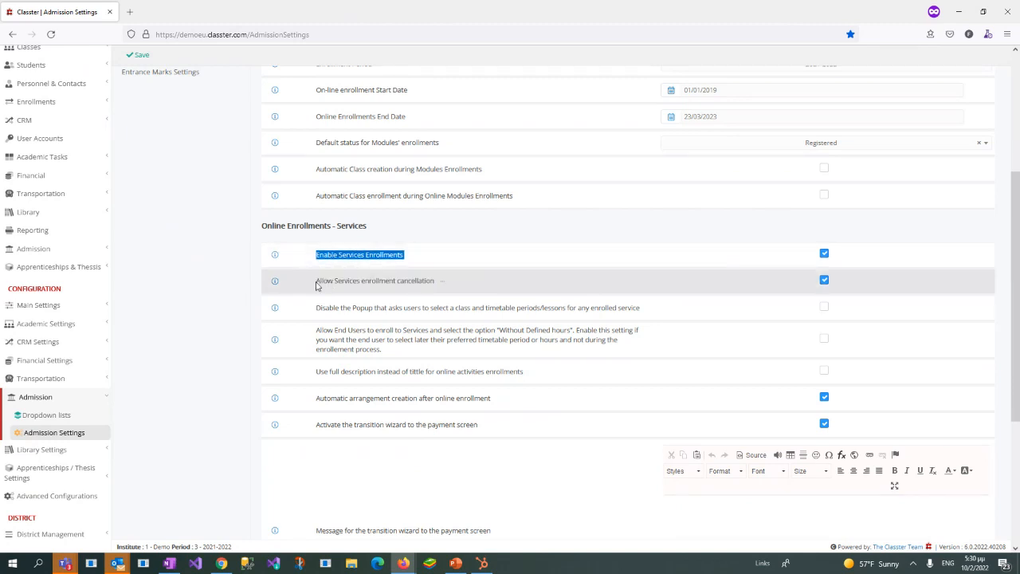
left_click_drag(318, 285, 468, 286)
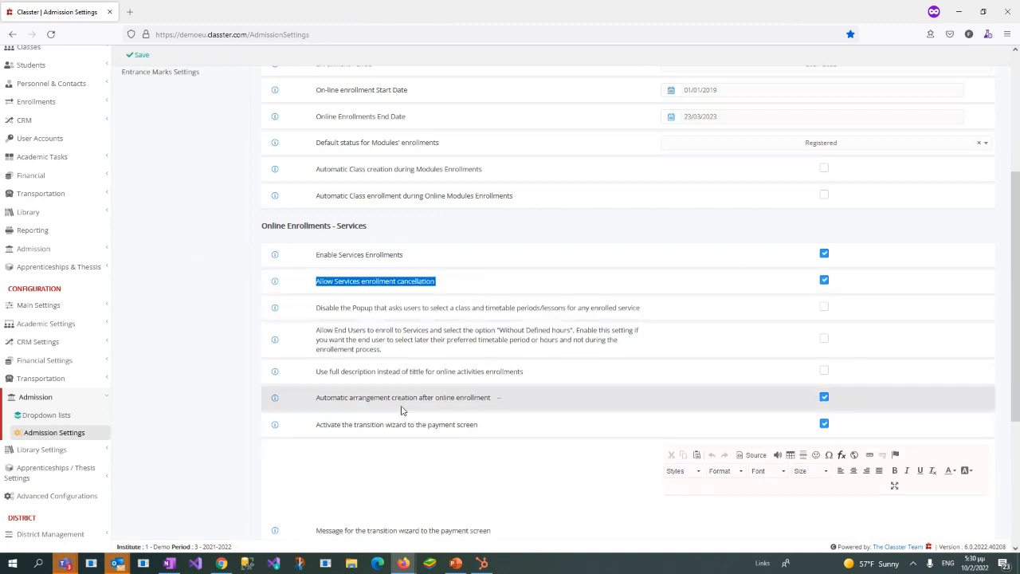
left_click(318, 400)
left_click_drag(318, 400, 494, 406)
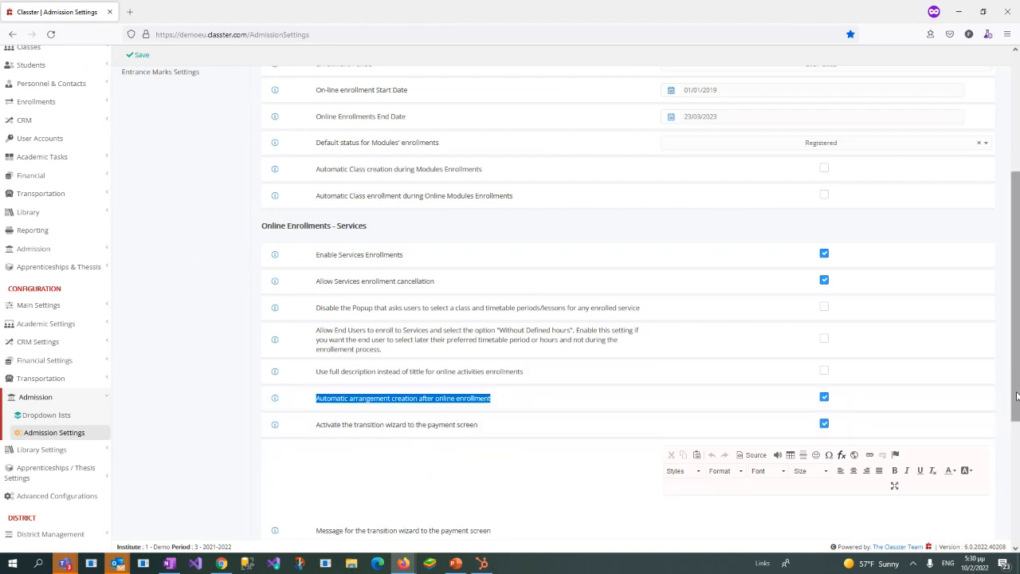
scroll(1017, 396, "down", 1)
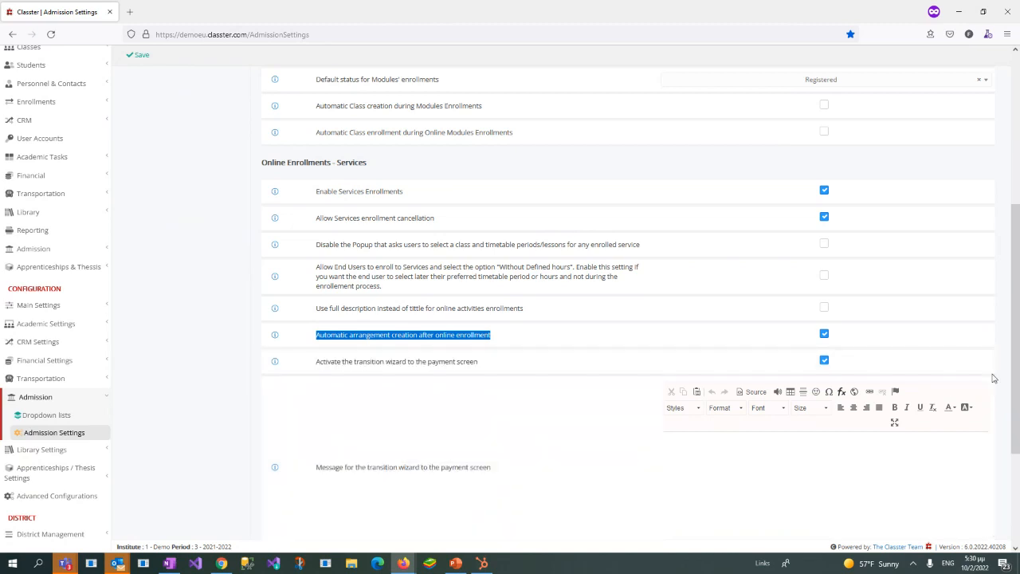
scroll(1014, 399, "down", 2)
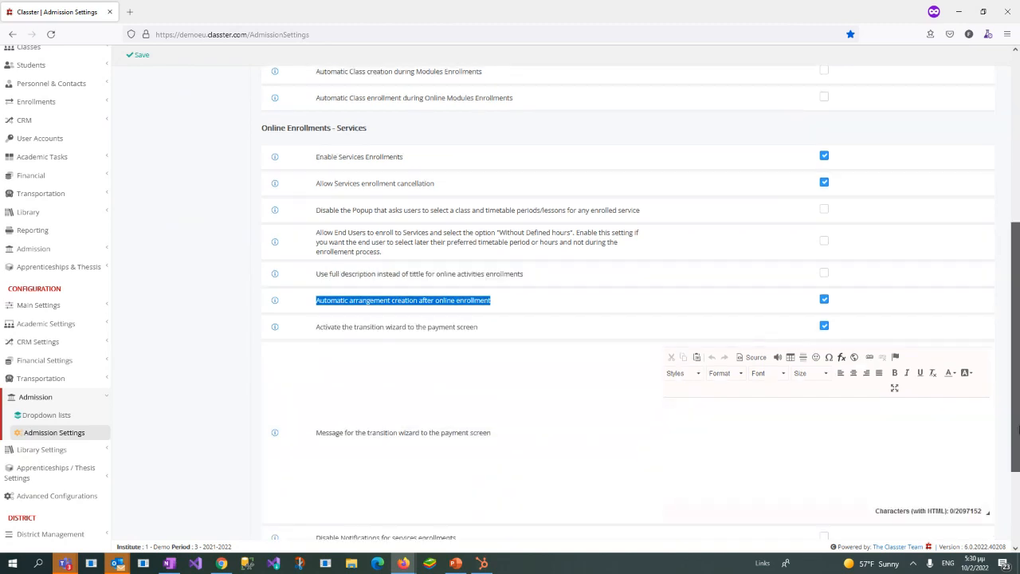
left_click_drag(1015, 397, 1015, 218)
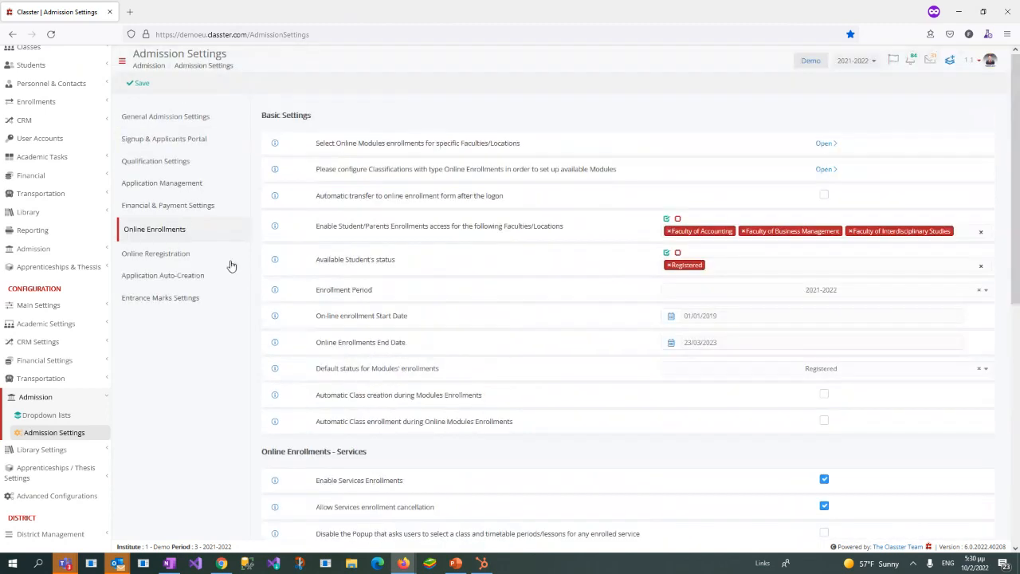
Step: Open the Manage Services page from the main configuration settings and check the Application Fees service and its price
left_click(72, 398)
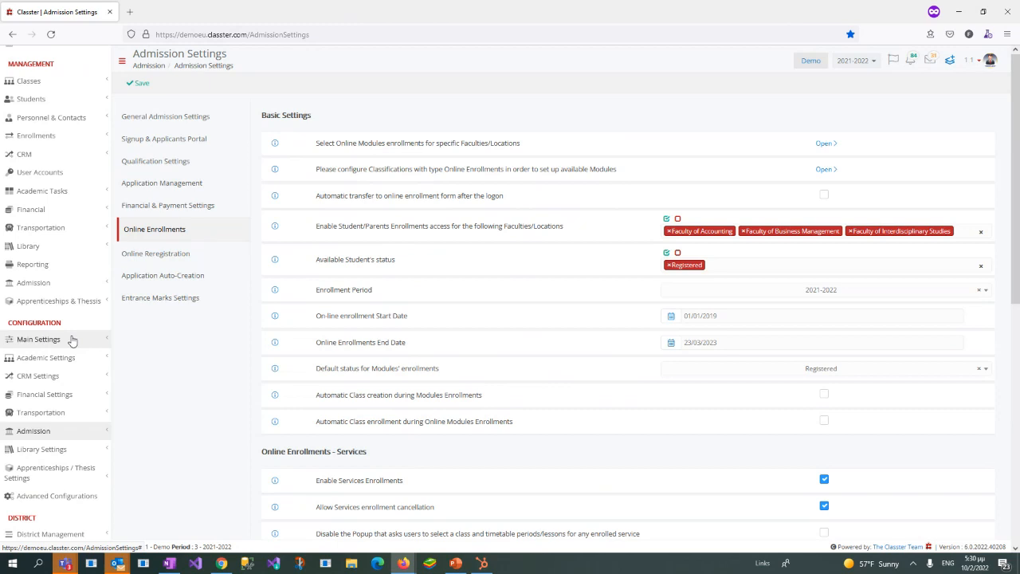
left_click(72, 341)
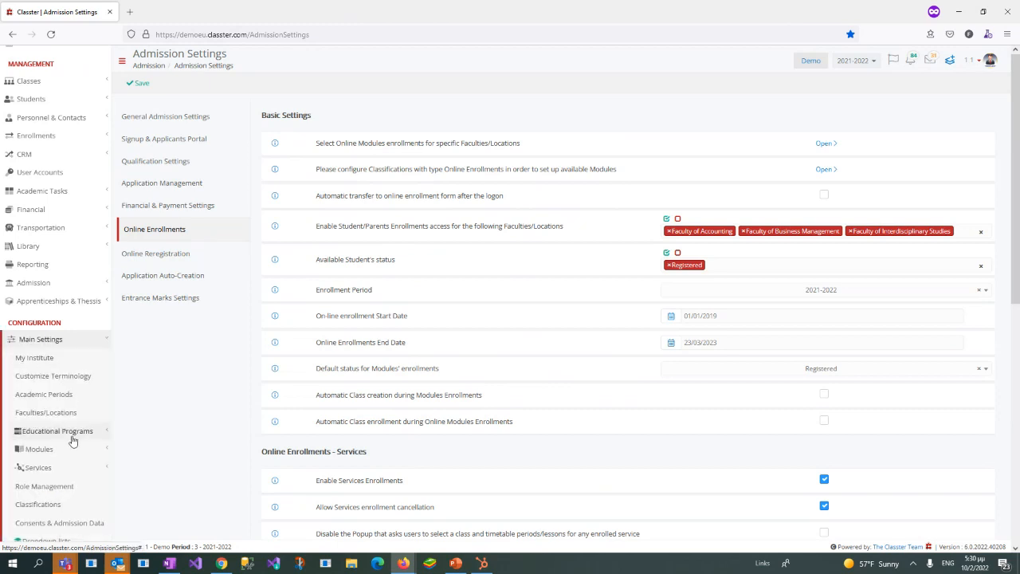
scroll(73, 422, "down", 3)
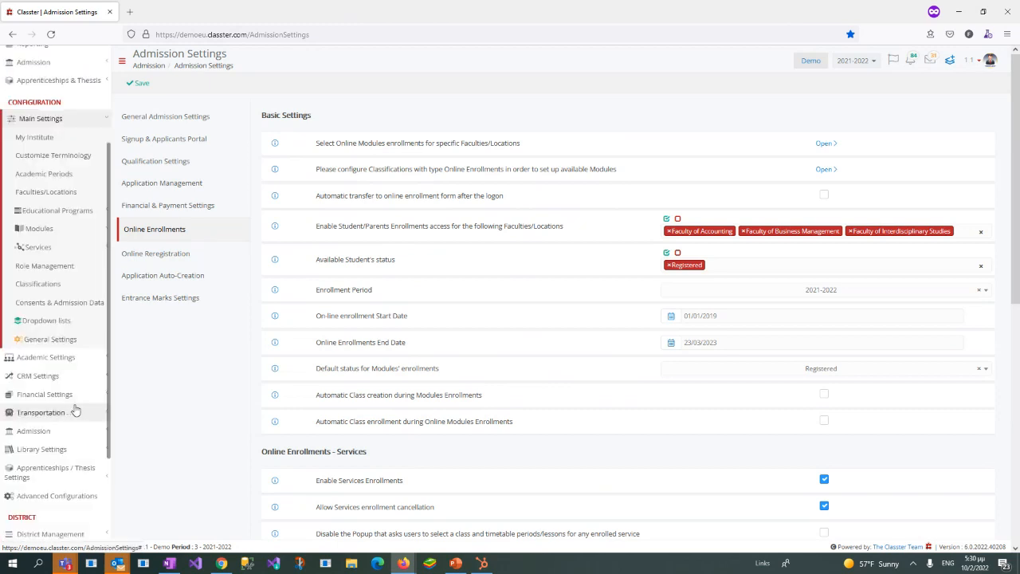
left_click(64, 249)
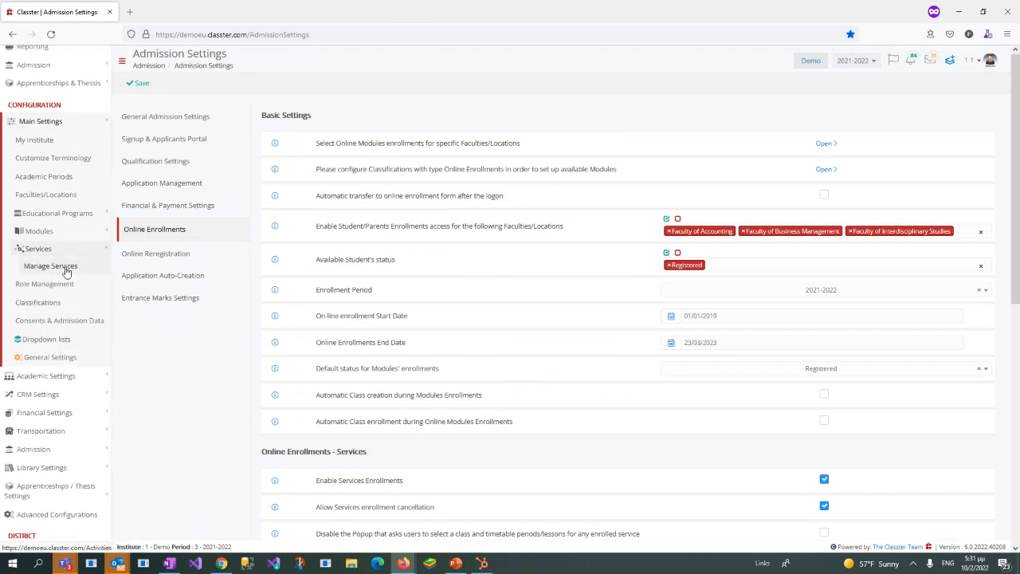
left_click(66, 271)
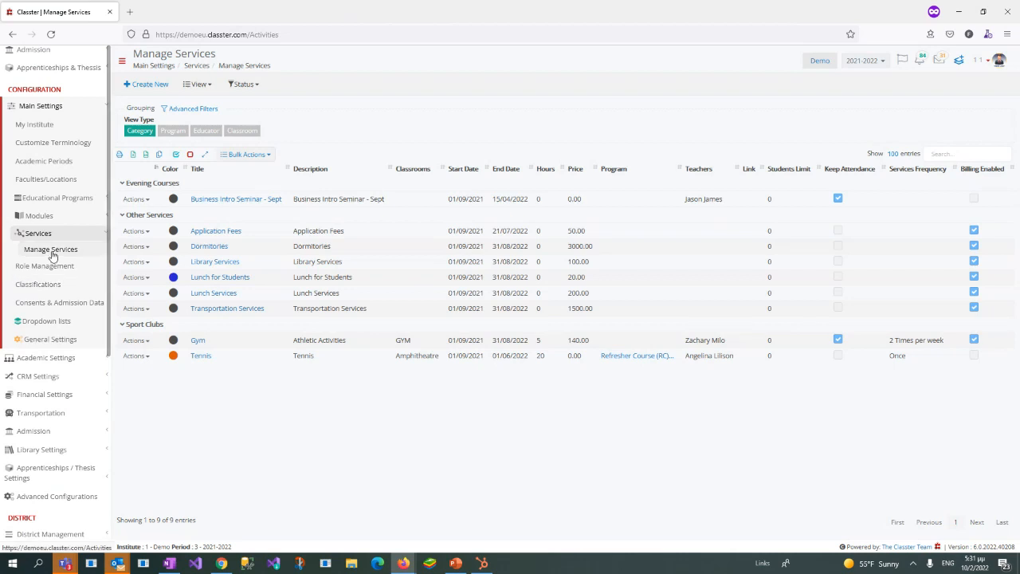
left_click_drag(192, 231, 262, 233)
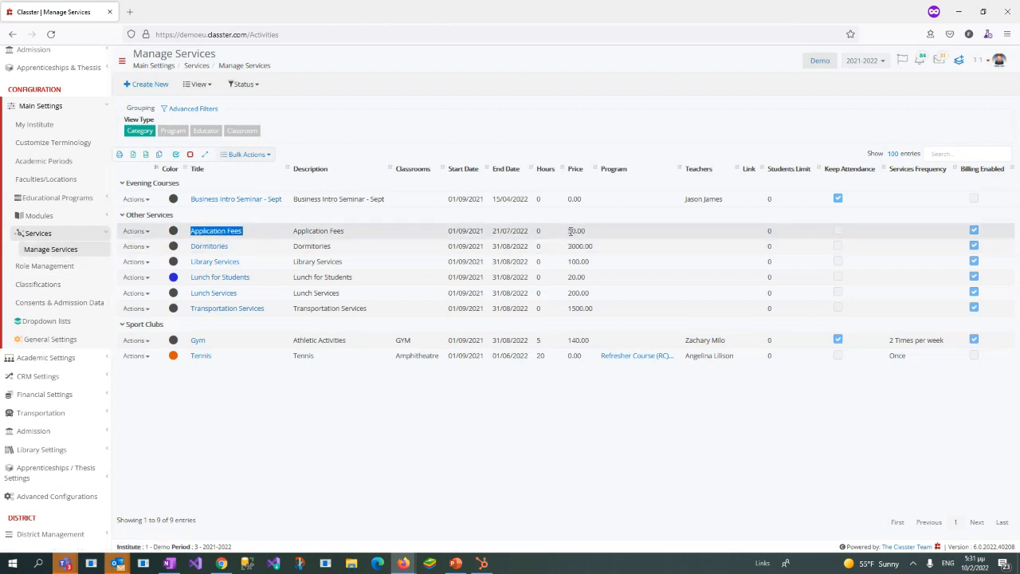
left_click_drag(567, 232, 599, 237)
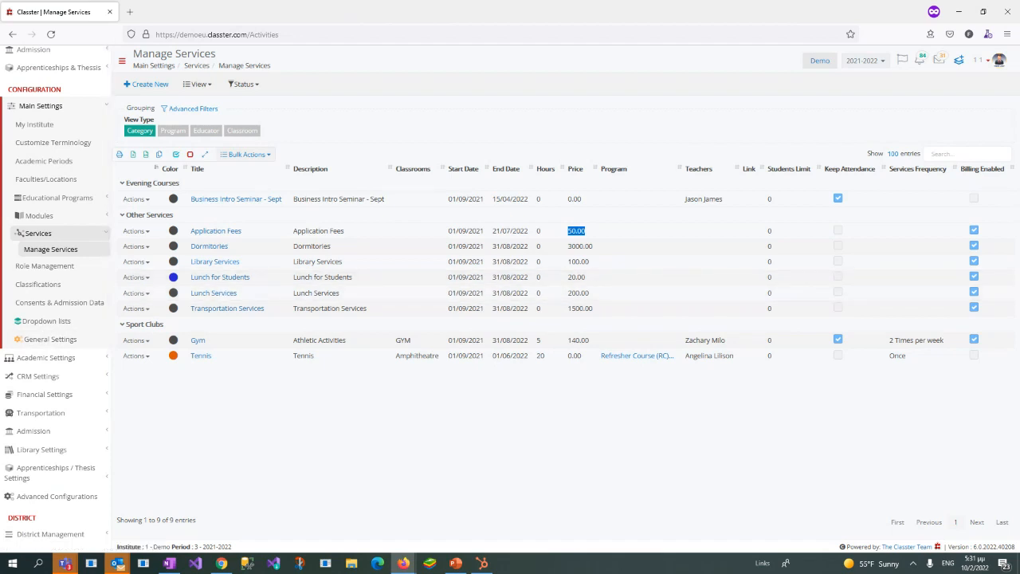
left_click_drag(1019, 45, 1019, 116)
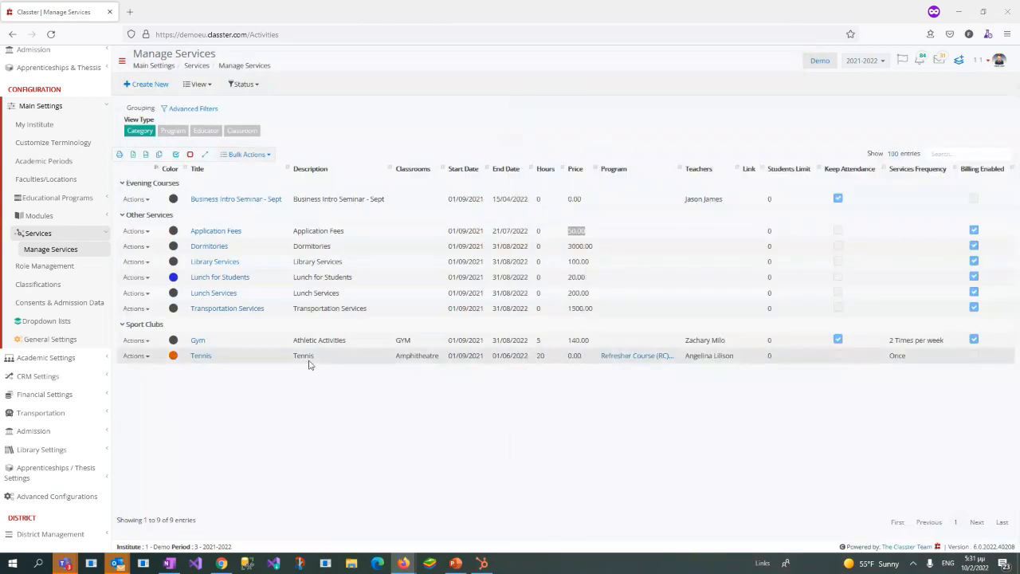
Step: Open the Application Fees service and examine its title, description and start and end dates
left_click(220, 232)
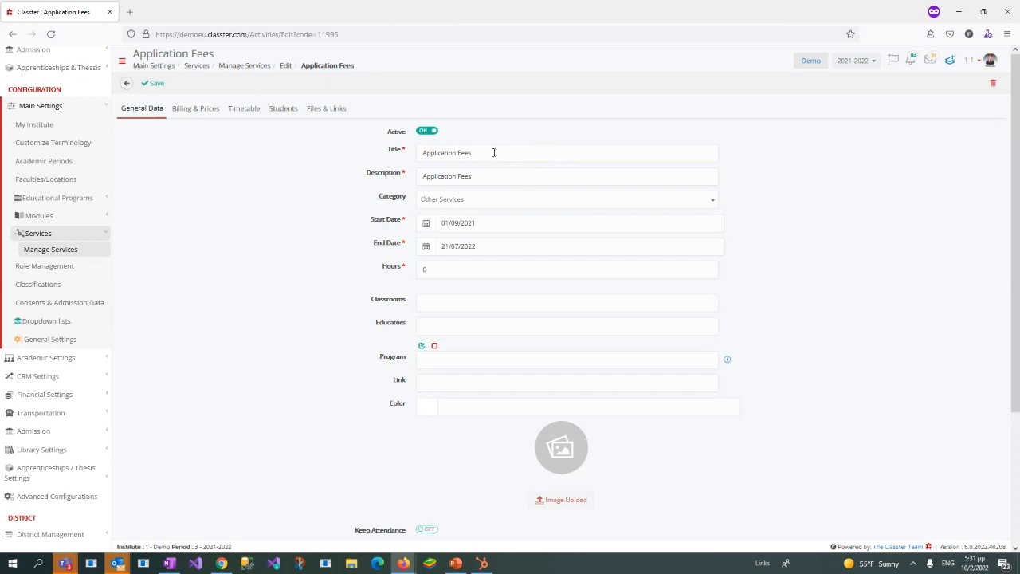
left_click_drag(494, 152, 316, 235)
left_click_drag(491, 181, 373, 173)
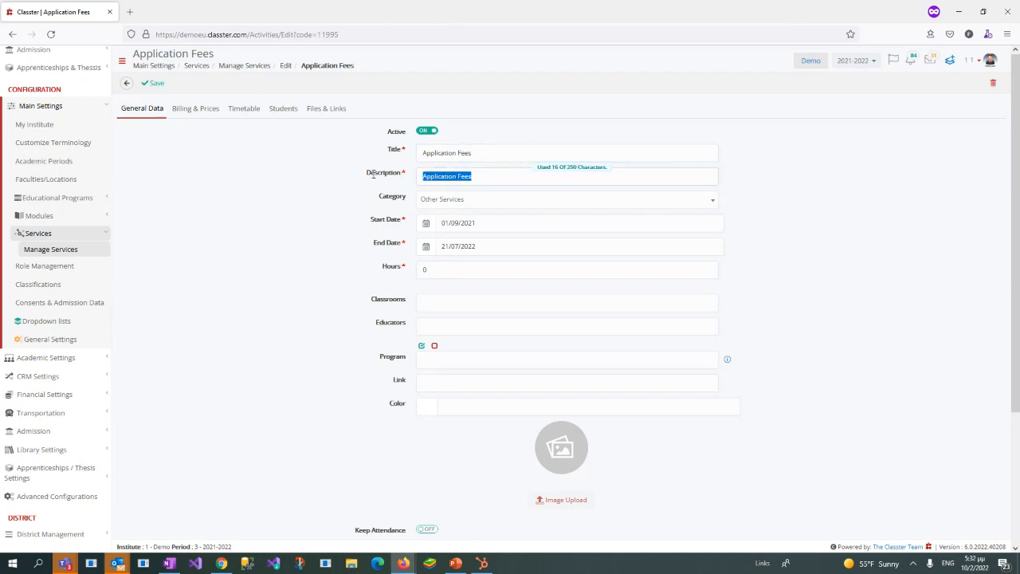
left_click_drag(429, 223, 495, 245)
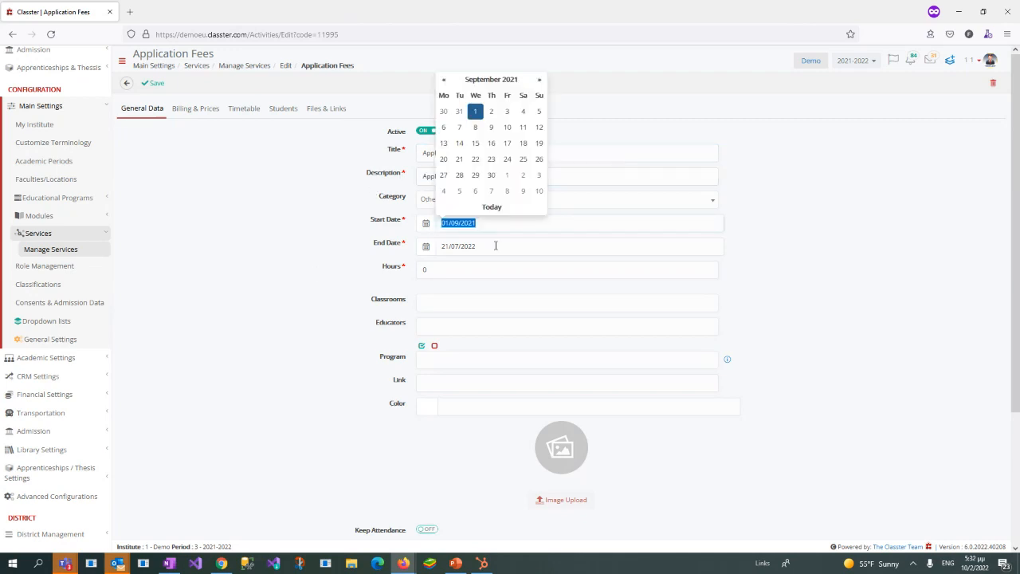
left_click(507, 260)
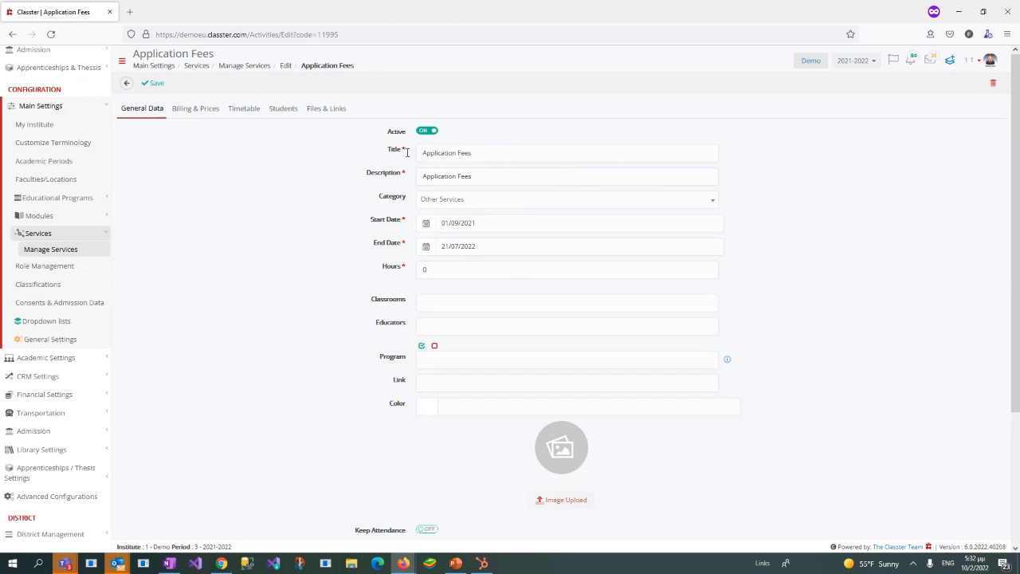
Step: Examine the service's billing, price, default arrangement plan and billing plan options, and return to the Manage Services list
left_click(196, 111)
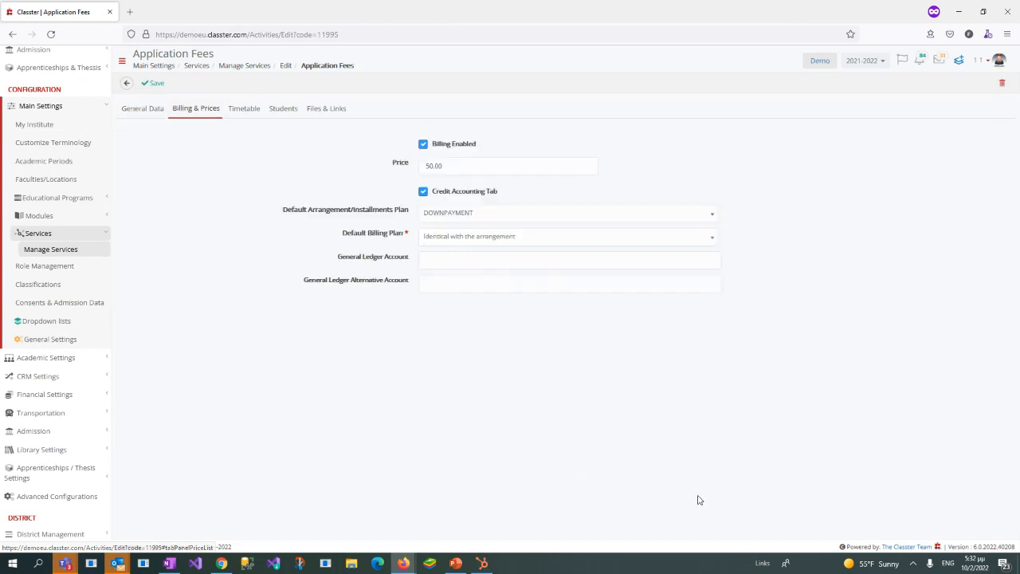
left_click_drag(433, 145, 462, 145)
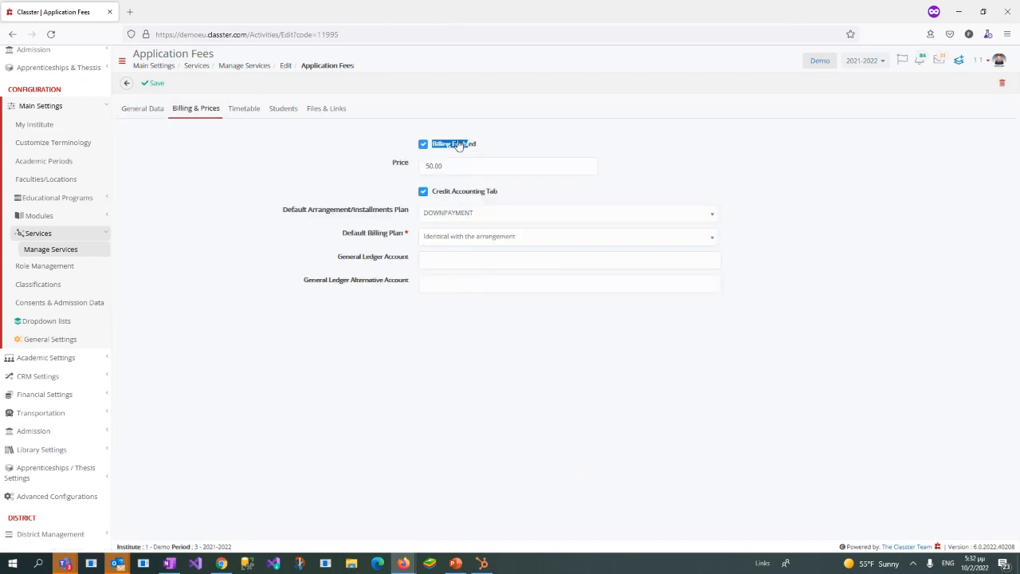
left_click(453, 144)
left_click_drag(475, 166, 337, 172)
left_click(136, 54)
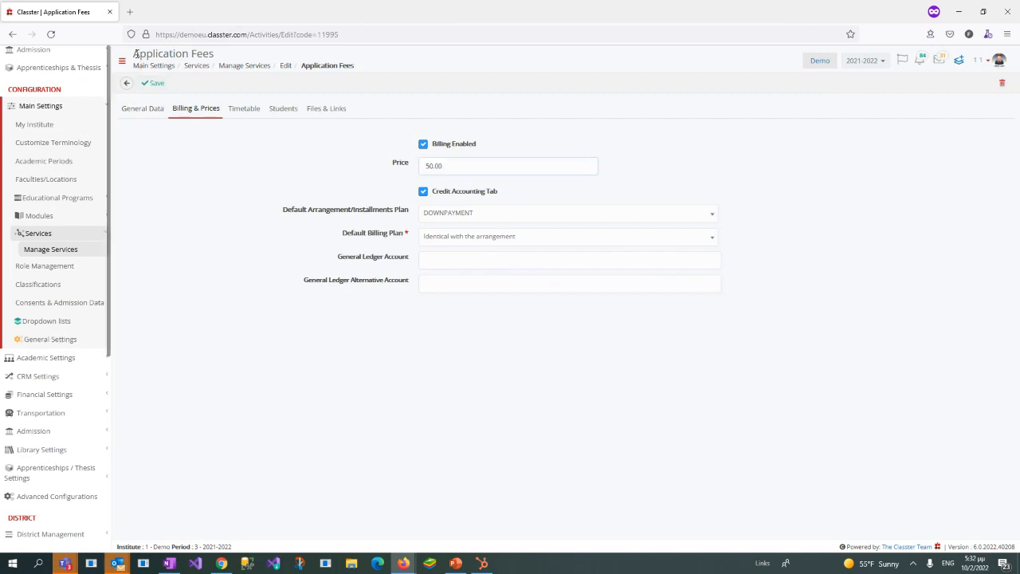
triple_click(136, 54)
left_click(485, 167)
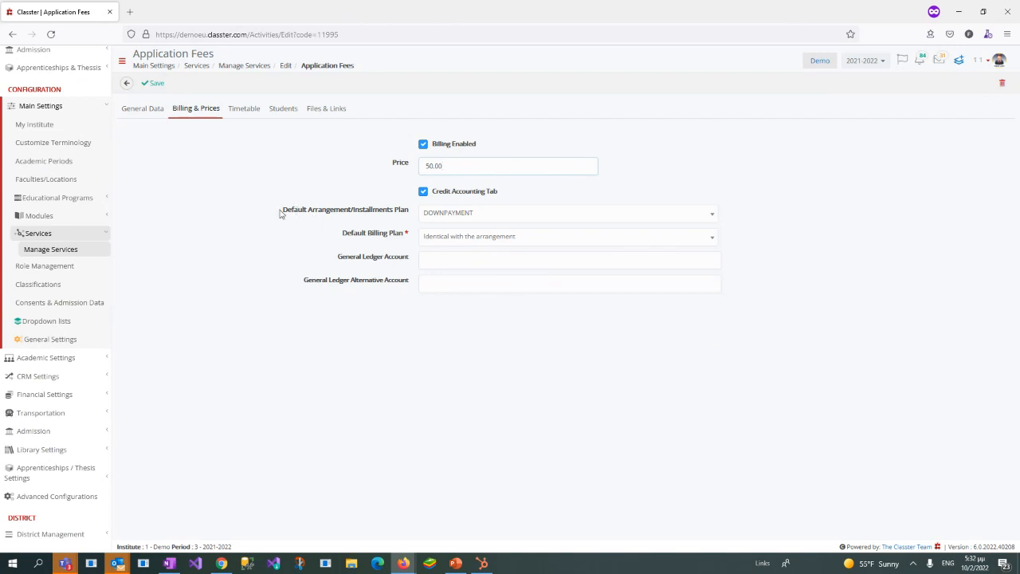
left_click_drag(280, 214, 510, 226)
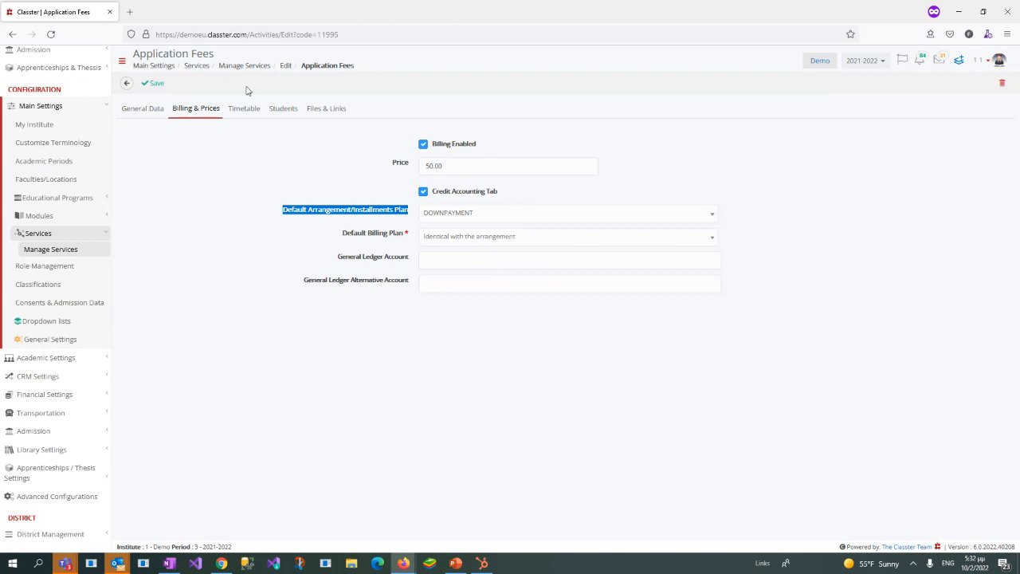
left_click(340, 245)
left_click(483, 239)
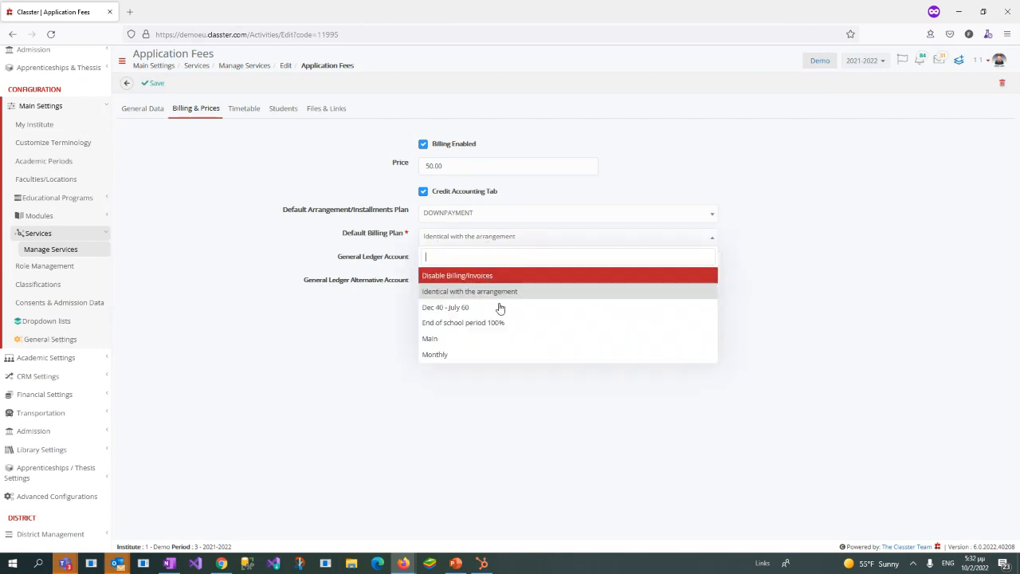
left_click(266, 156)
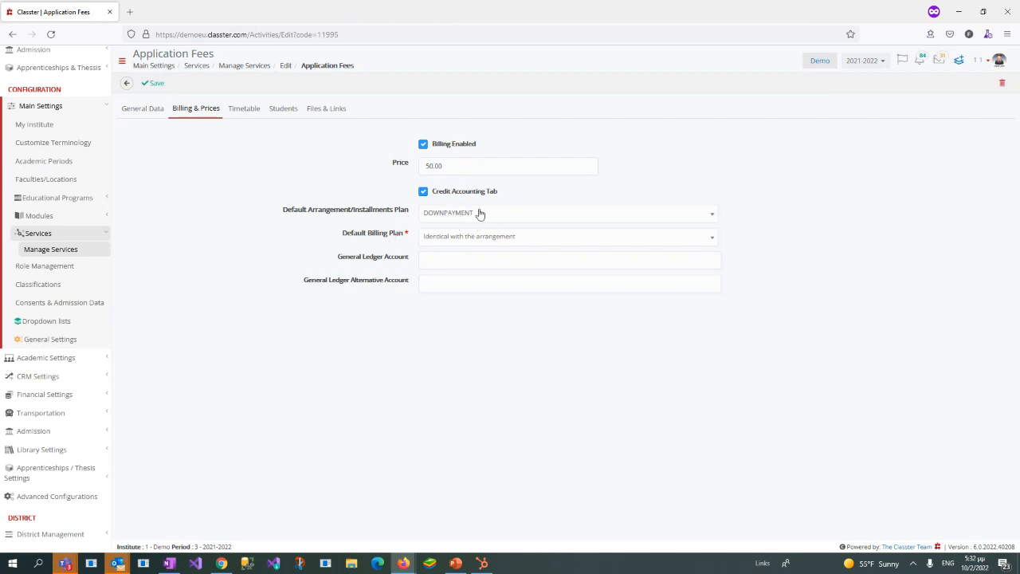
left_click(61, 255)
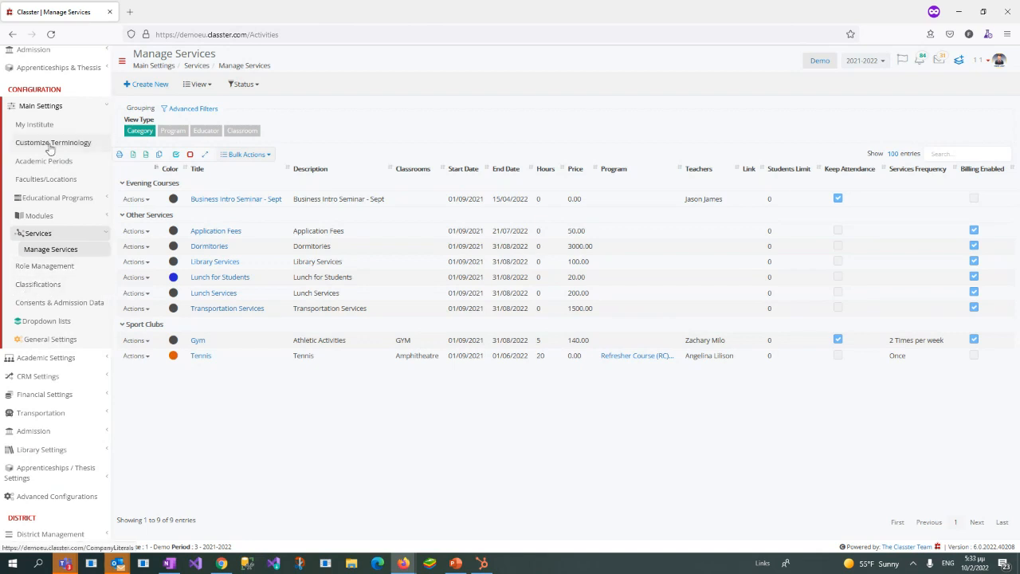
Step: Open the Classifications page, filter the descriptions by "serv" and open the first Services classification to view its details
left_click(72, 294)
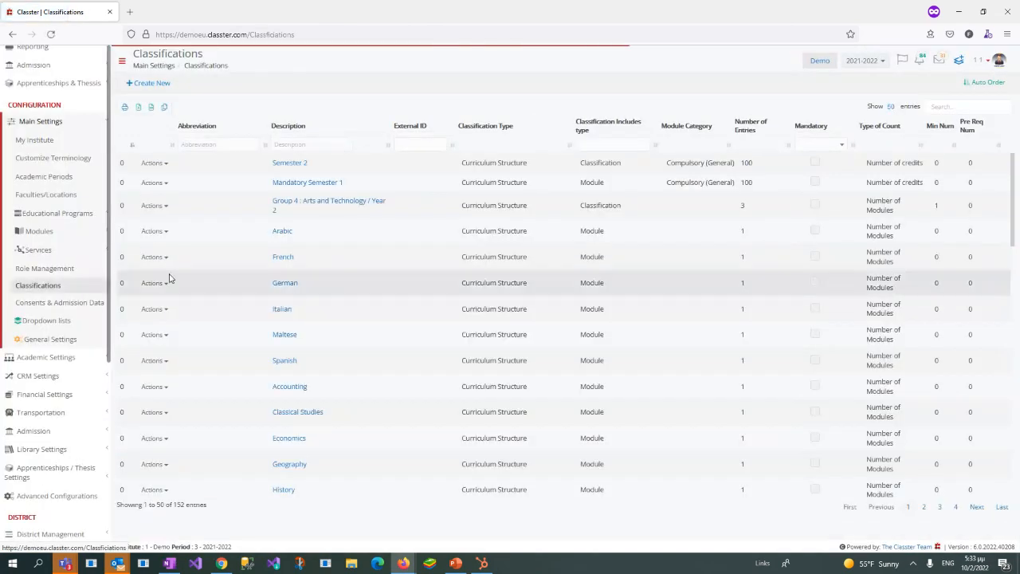
left_click(315, 144)
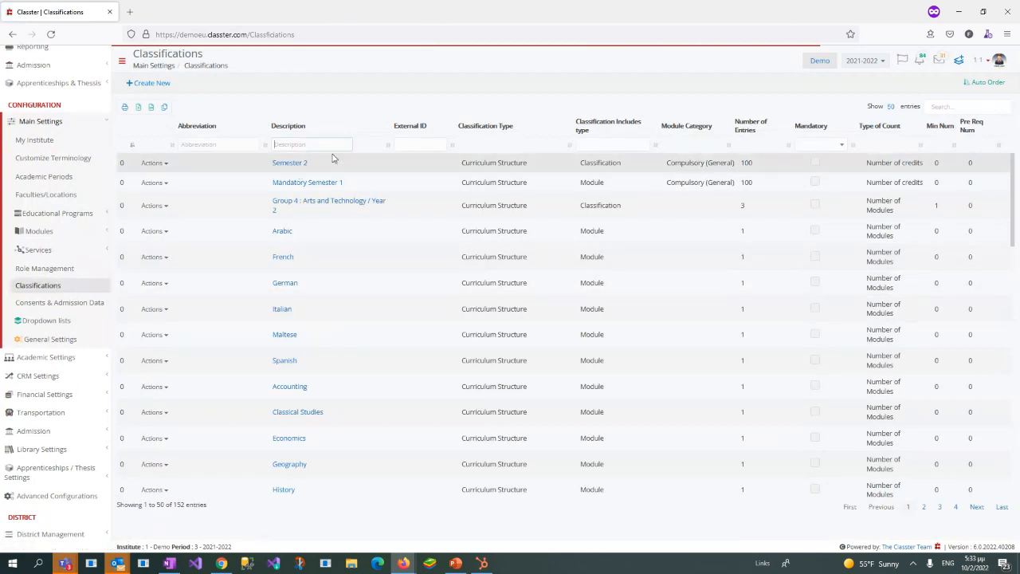
type("serv")
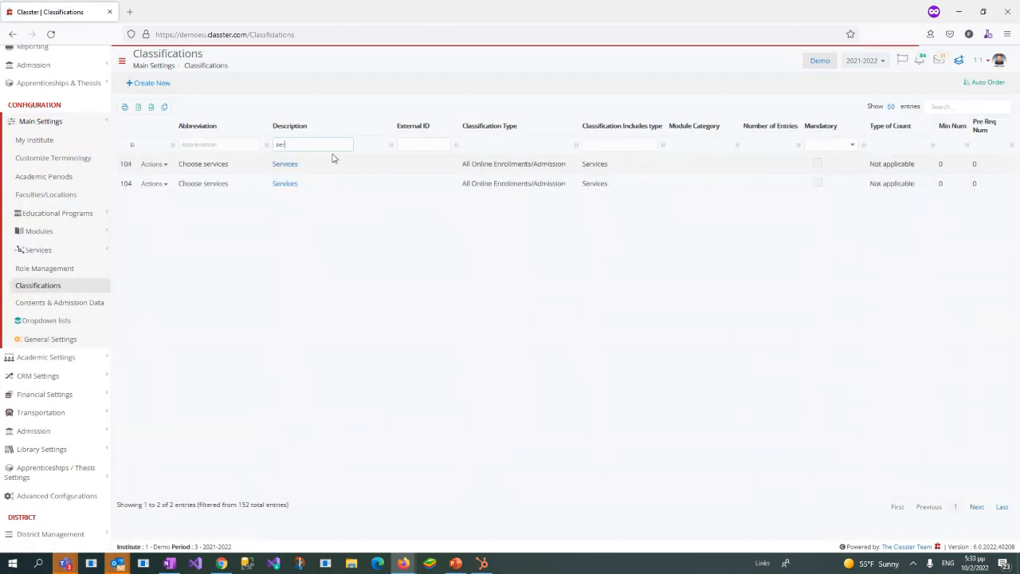
left_click(283, 165)
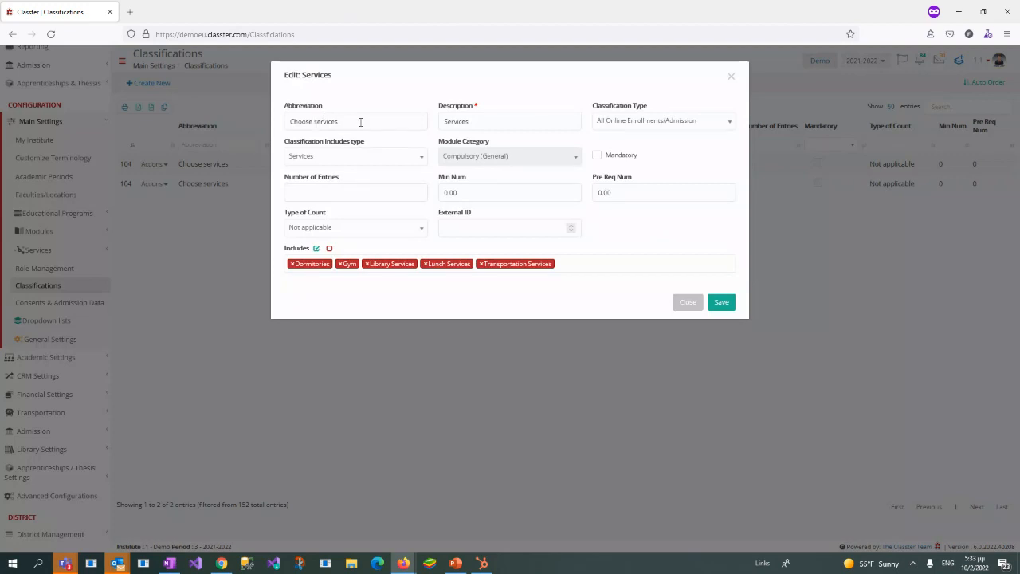
key("Tab")
key("shift+Tab")
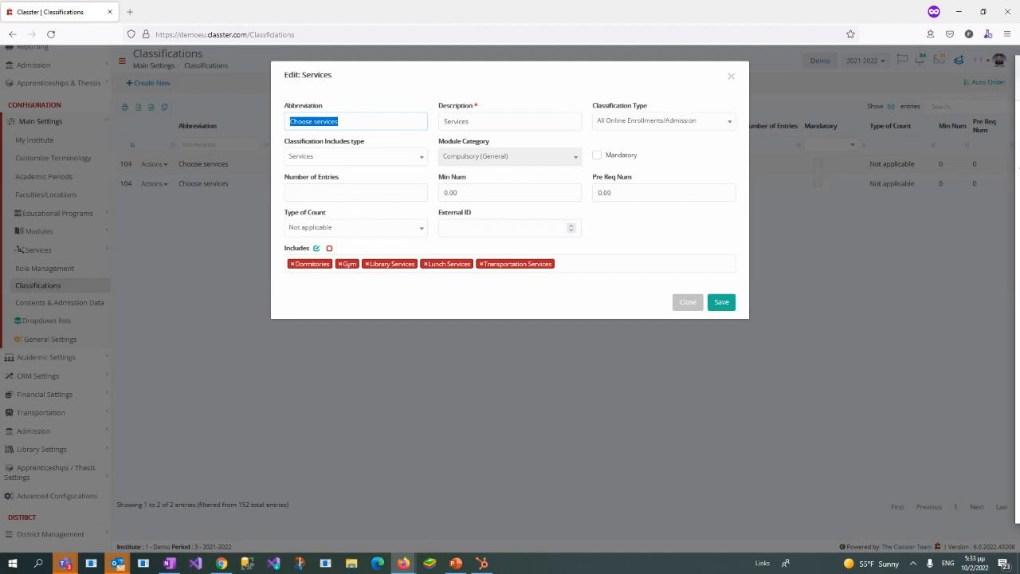
Step: Check the services offered in the applicant portal and examine the Classification Type options of the Services classification
key("alt+Tab")
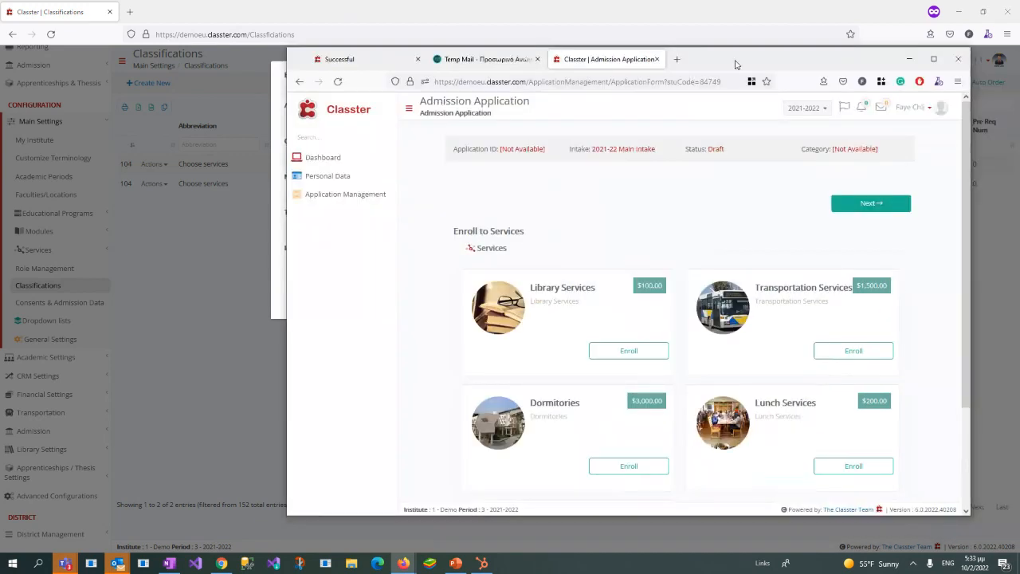
left_click_drag(744, 62, 1019, 83)
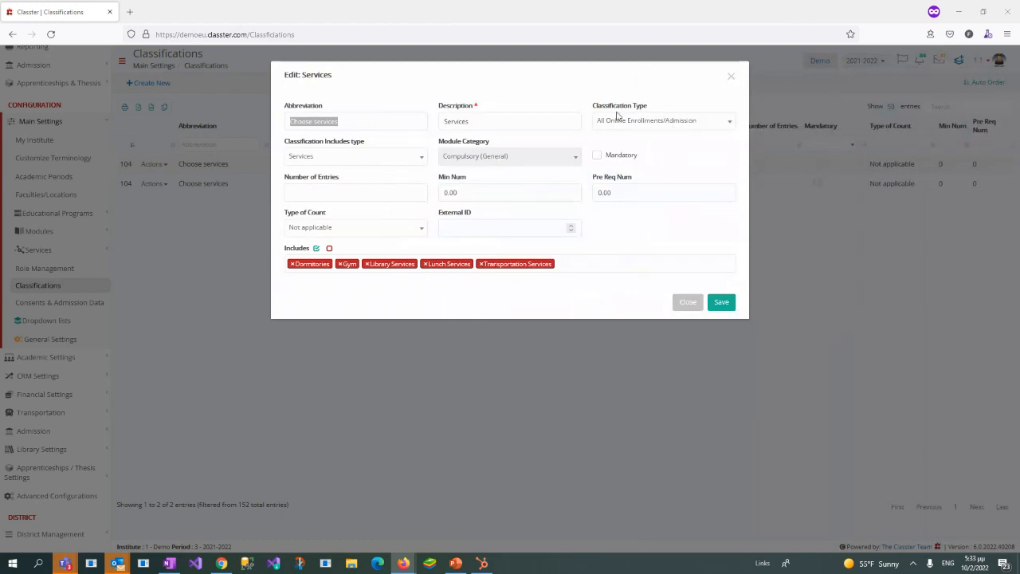
left_click_drag(588, 105, 650, 107)
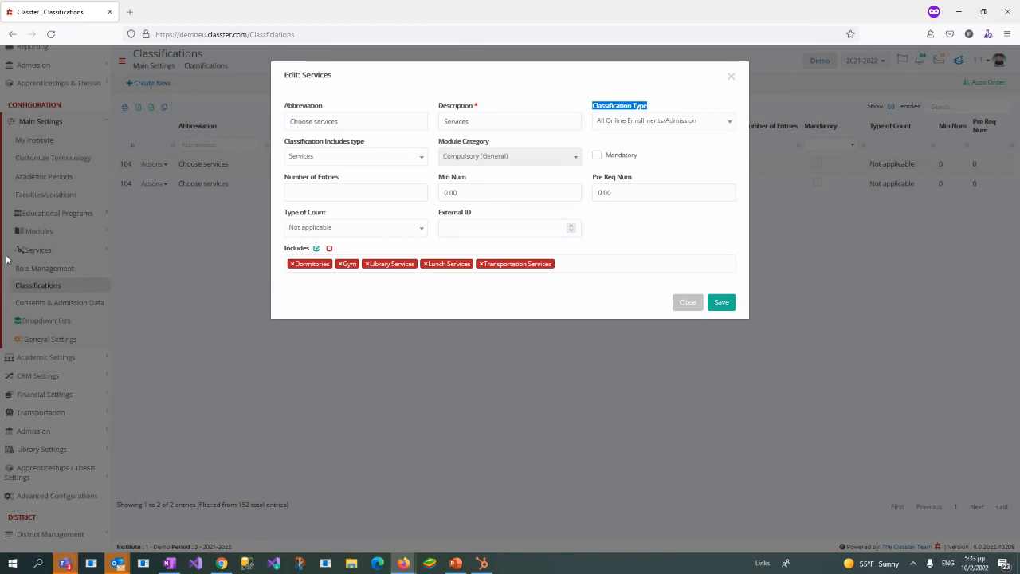
left_click(616, 123)
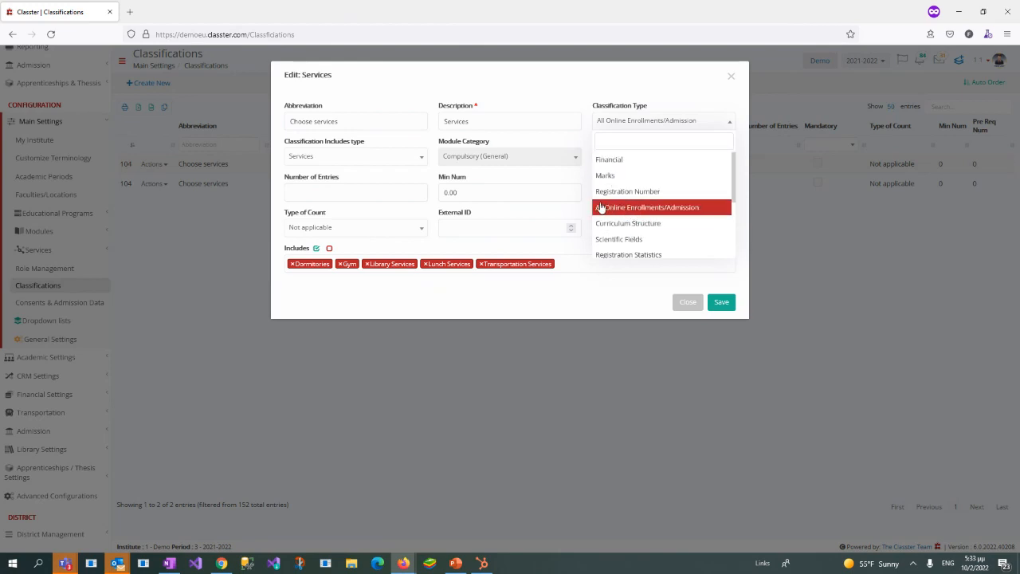
left_click(594, 83)
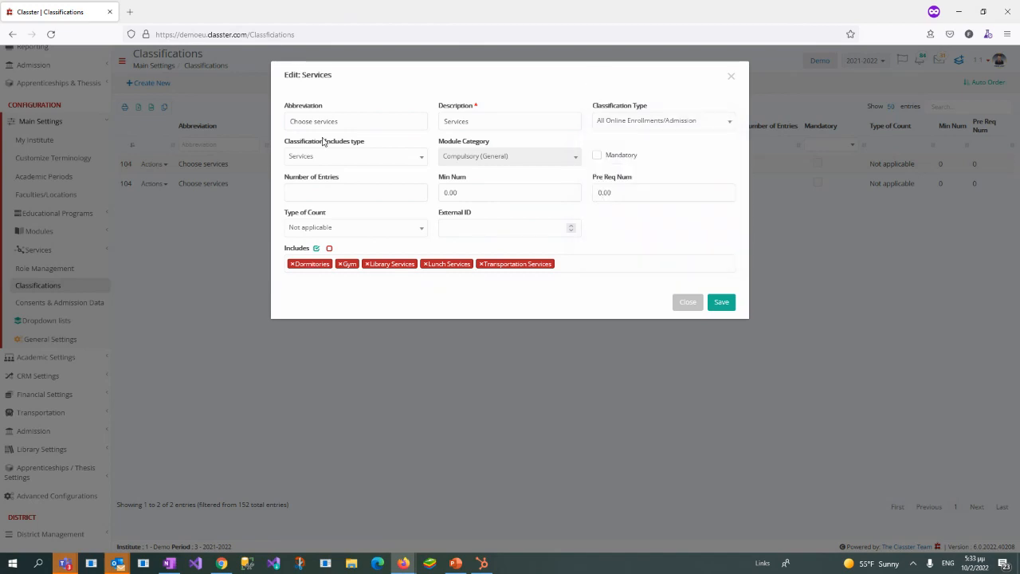
Step: Examine the Classification Includes type options and the Includes services of the Services classification, and close it without saving
left_click_drag(281, 144, 366, 145)
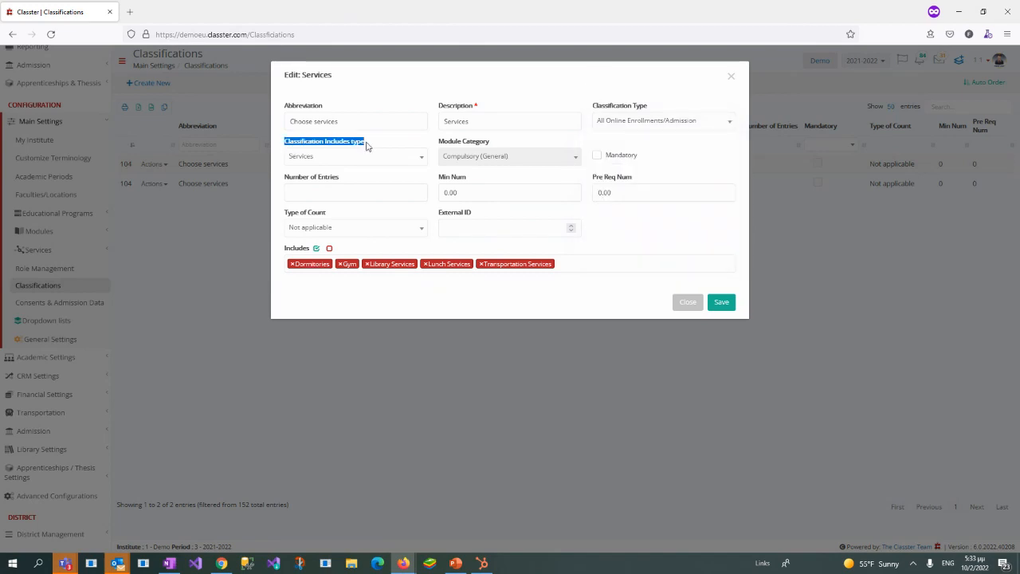
left_click(374, 156)
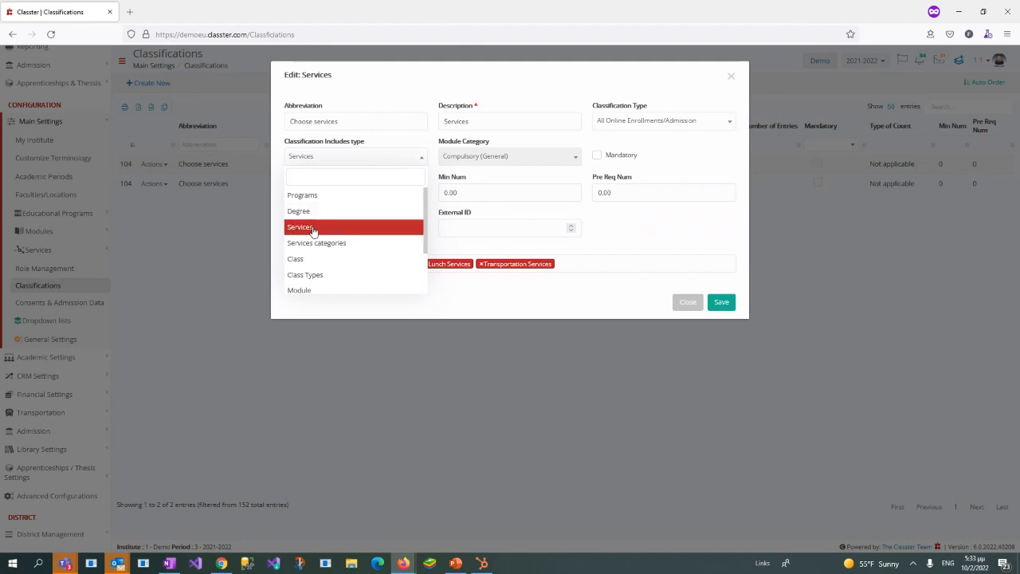
left_click(691, 155)
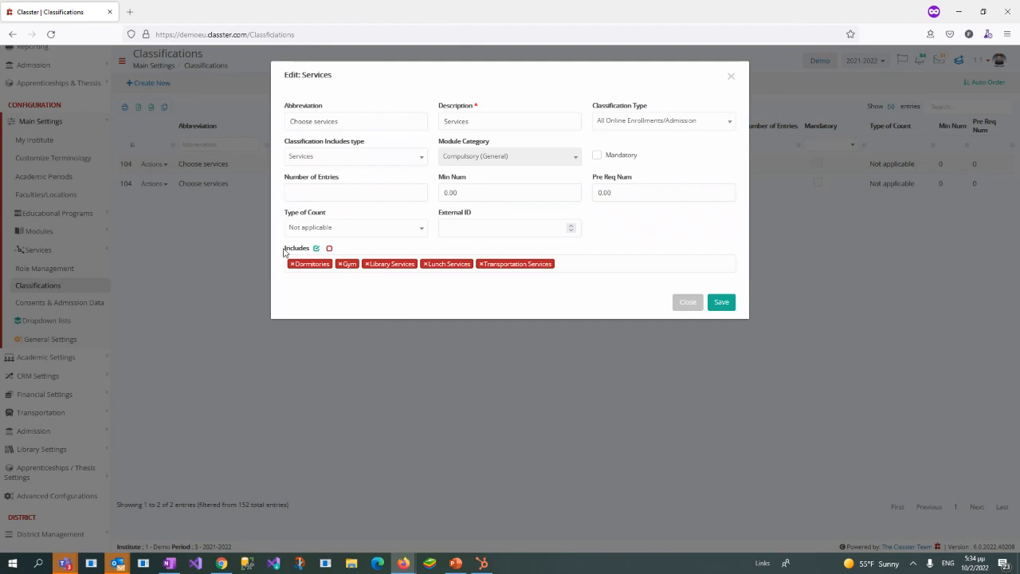
left_click_drag(285, 252, 314, 248)
left_click(622, 257)
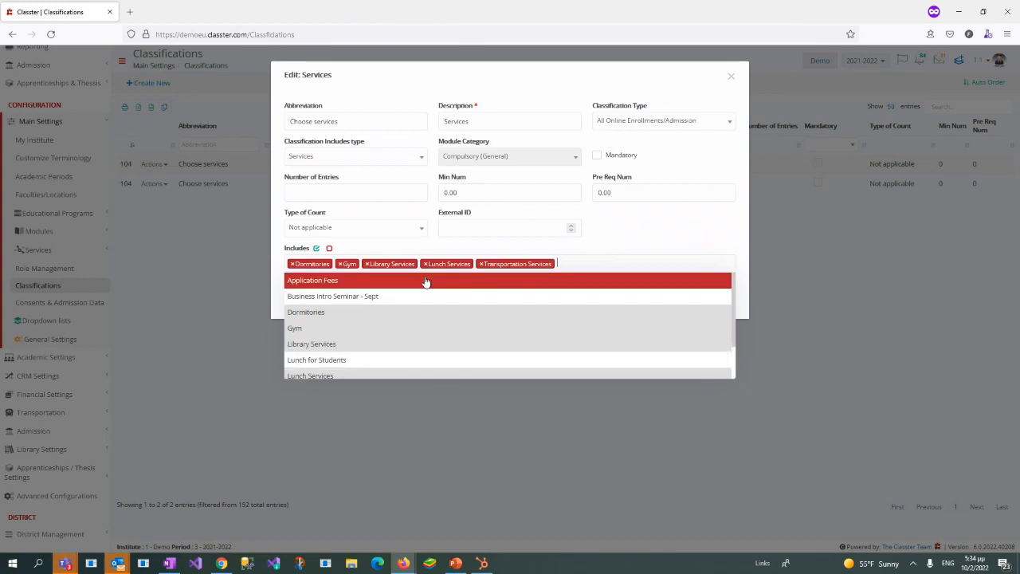
scroll(442, 313, "down", 1)
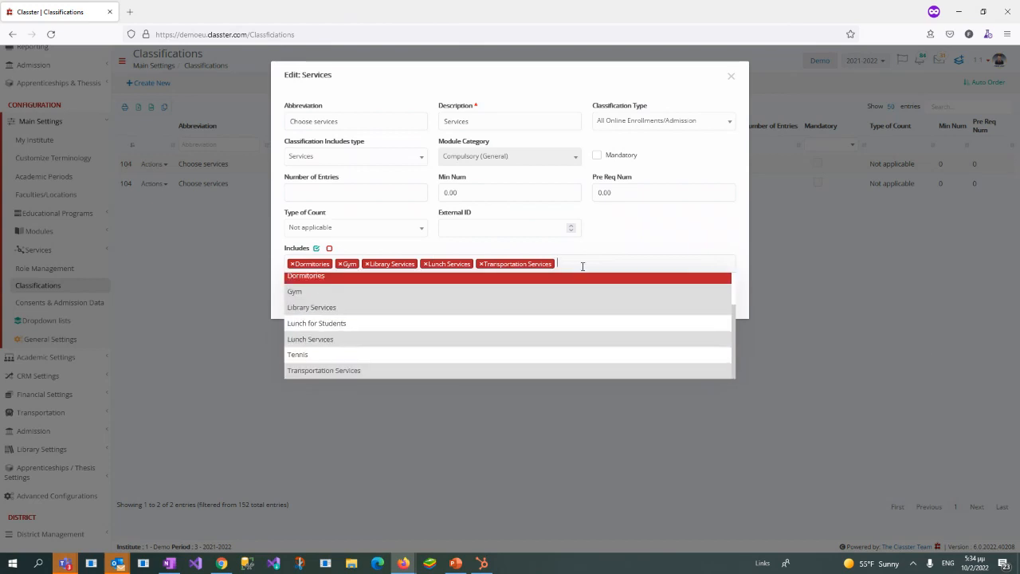
left_click(677, 225)
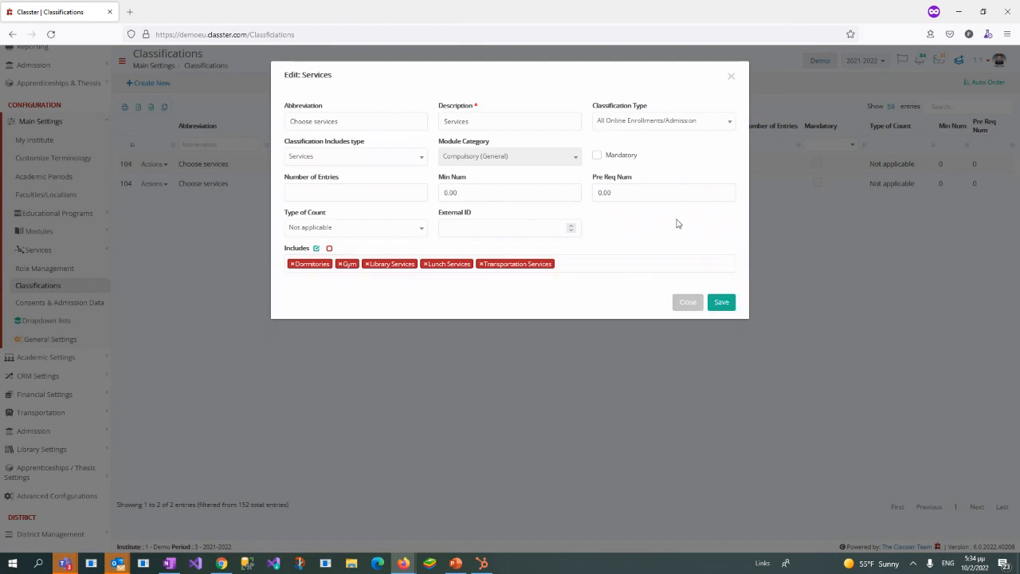
left_click(732, 78)
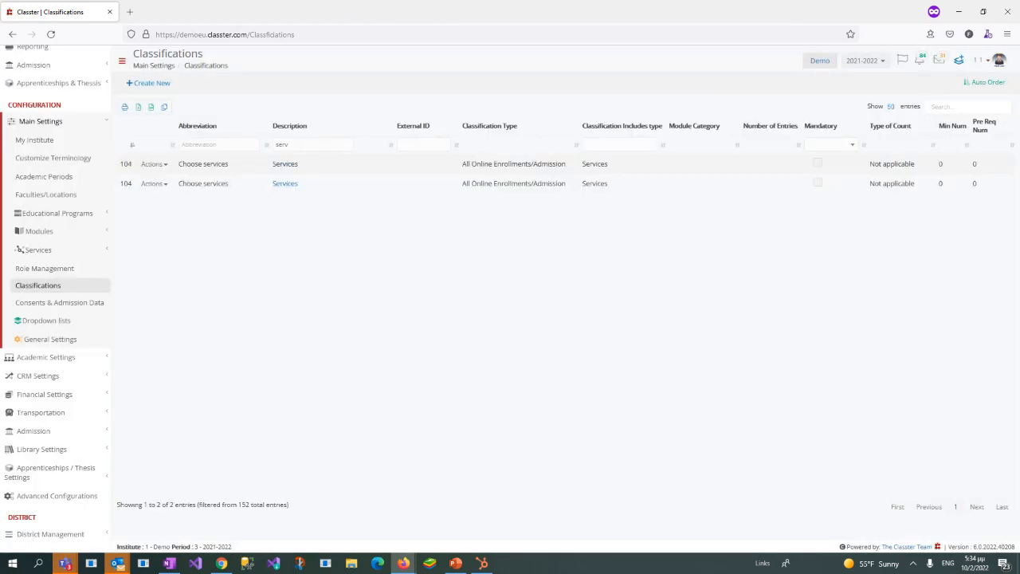
Step: Return to the applicant's admission application, enroll in Library Services and continue past the services page
left_click_drag(1019, 48, 613, 91)
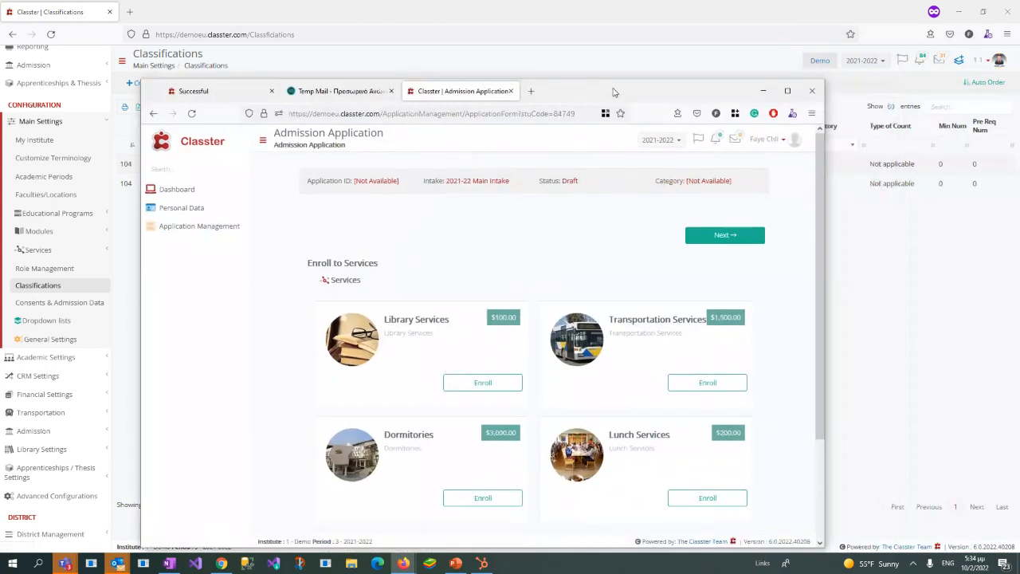
double_click(613, 91)
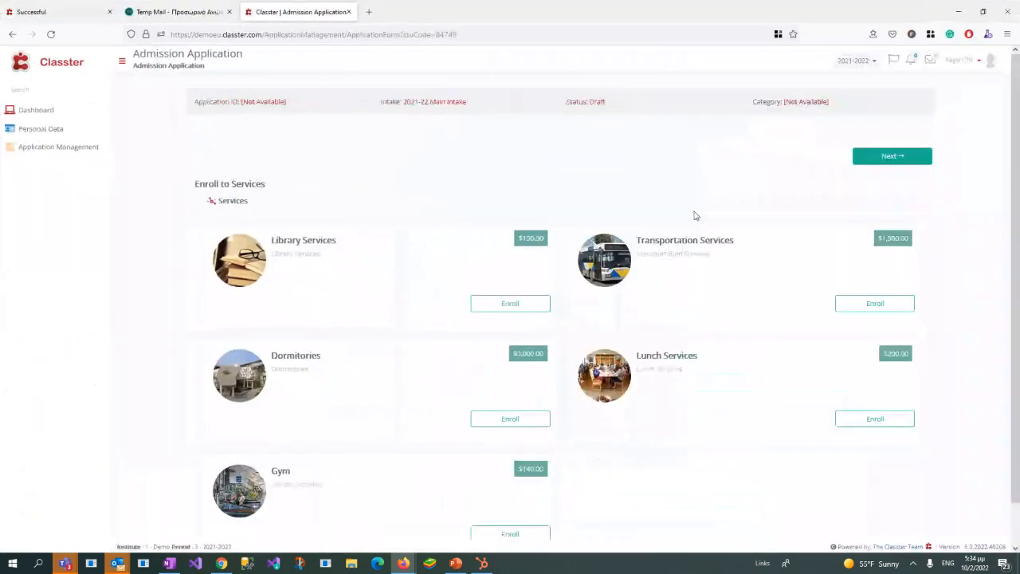
left_click(494, 304)
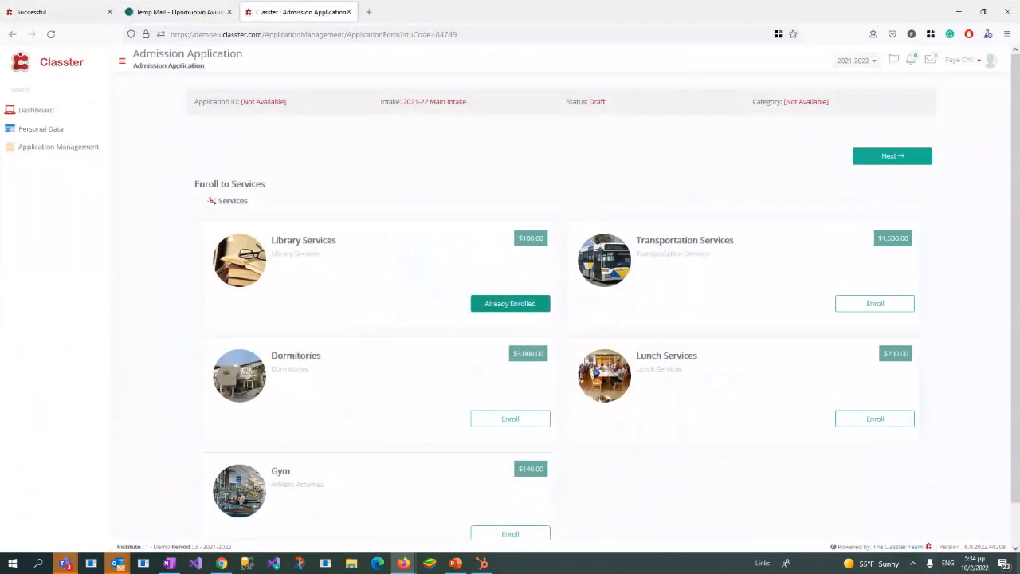
left_click(877, 159)
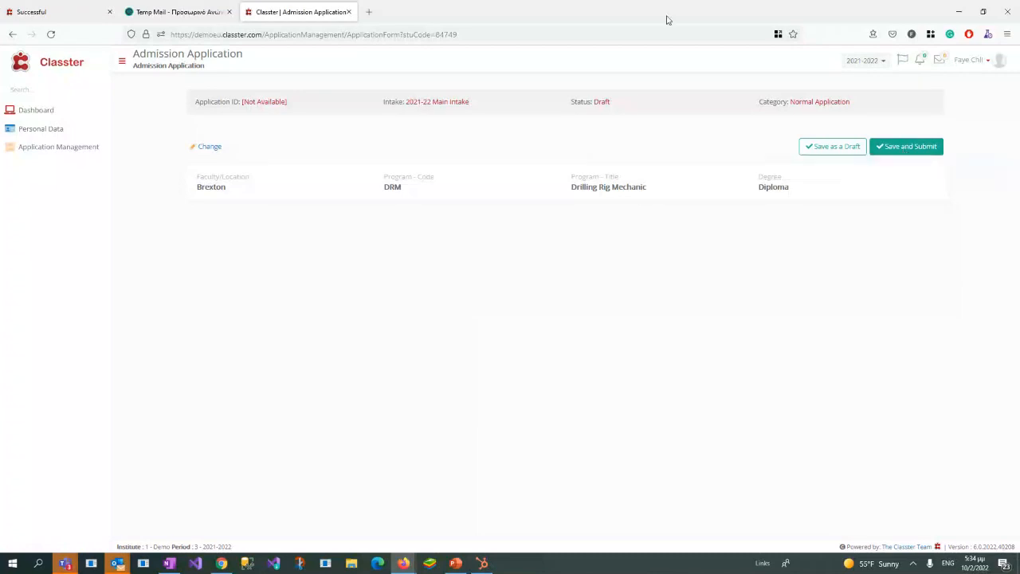
Step: Start a new admission application from Application Management with the New Applicant type and continue to the program selection
left_click(50, 156)
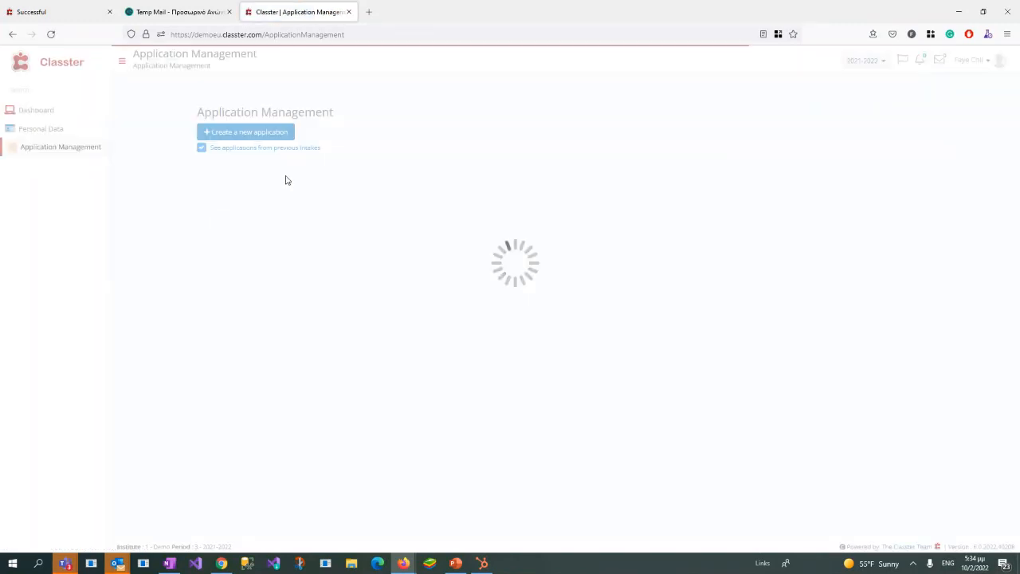
left_click(570, 226)
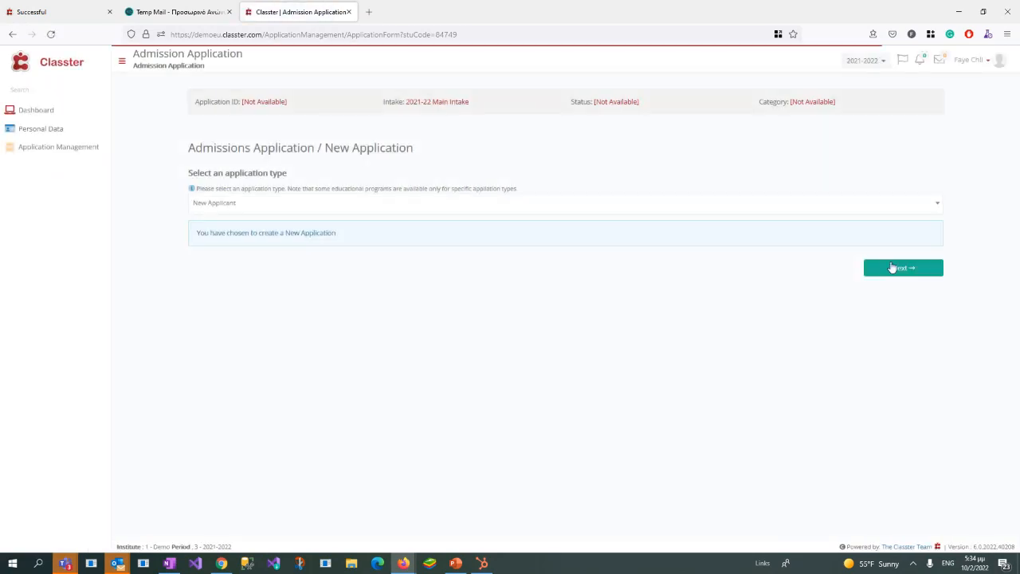
left_click(893, 272)
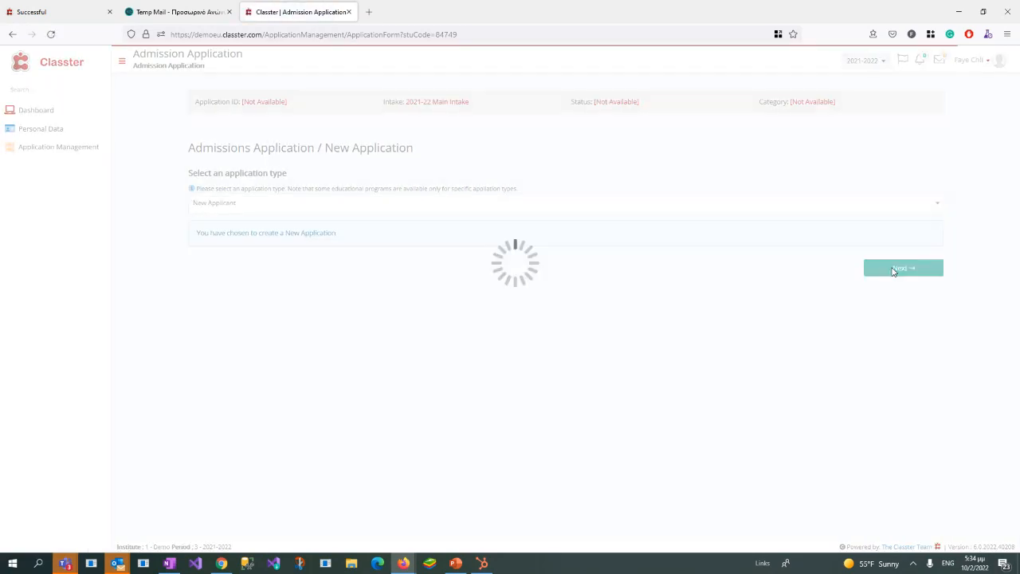
Step: Look through the Faculty/Location and Program - Code choices of the new application without selecting any
left_click(219, 192)
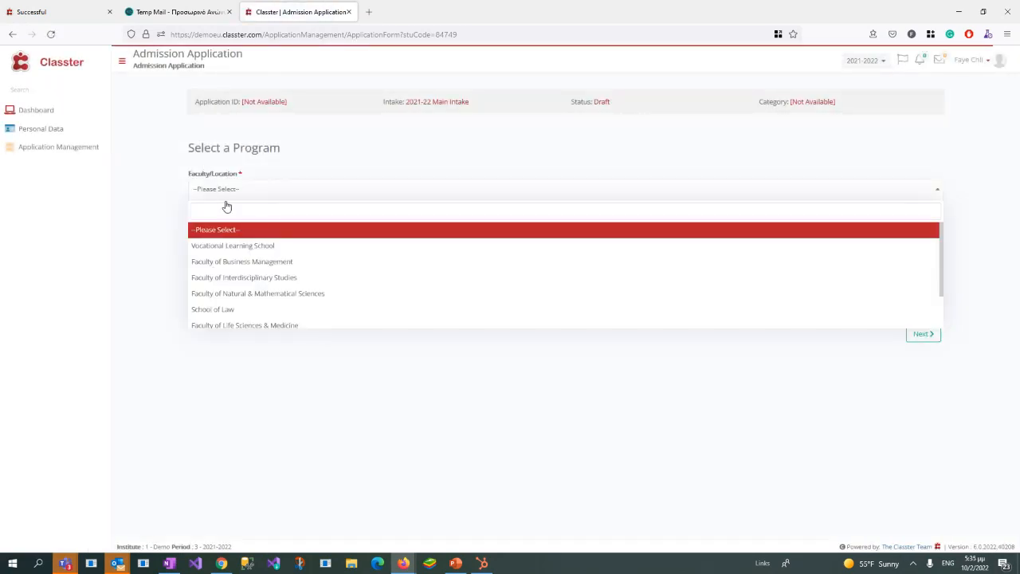
left_click(167, 212)
left_click(223, 227)
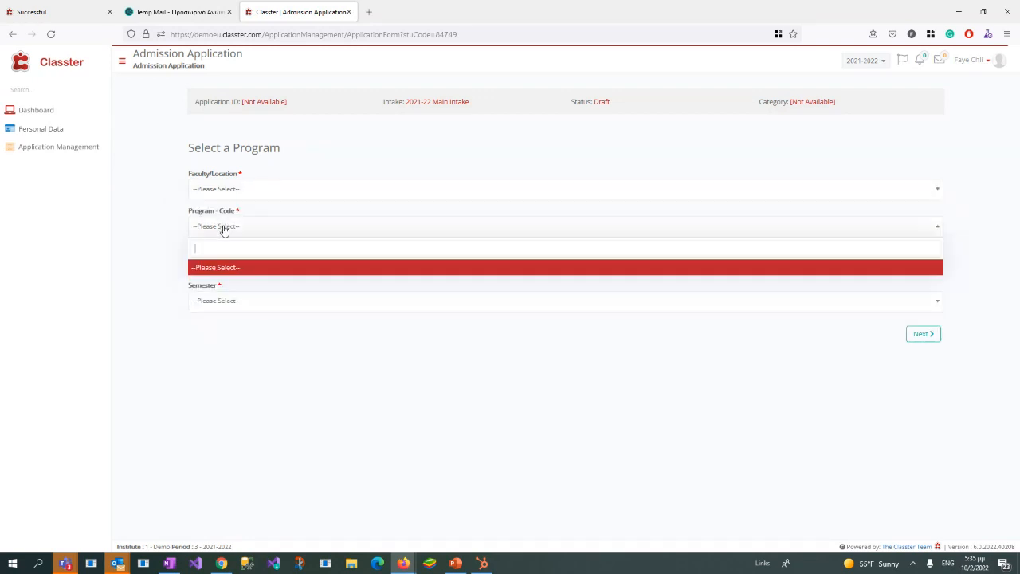
left_click(255, 183)
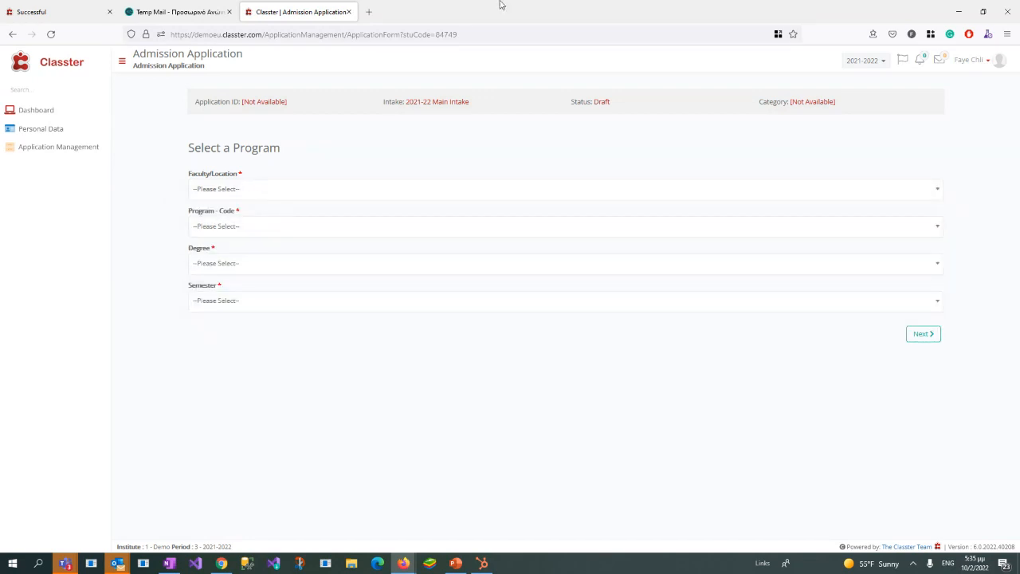
Step: Switch to the admin window and open the Programs page of the Educational Programs configuration separately to look up the programs
left_click_drag(503, 5, 1019, 40)
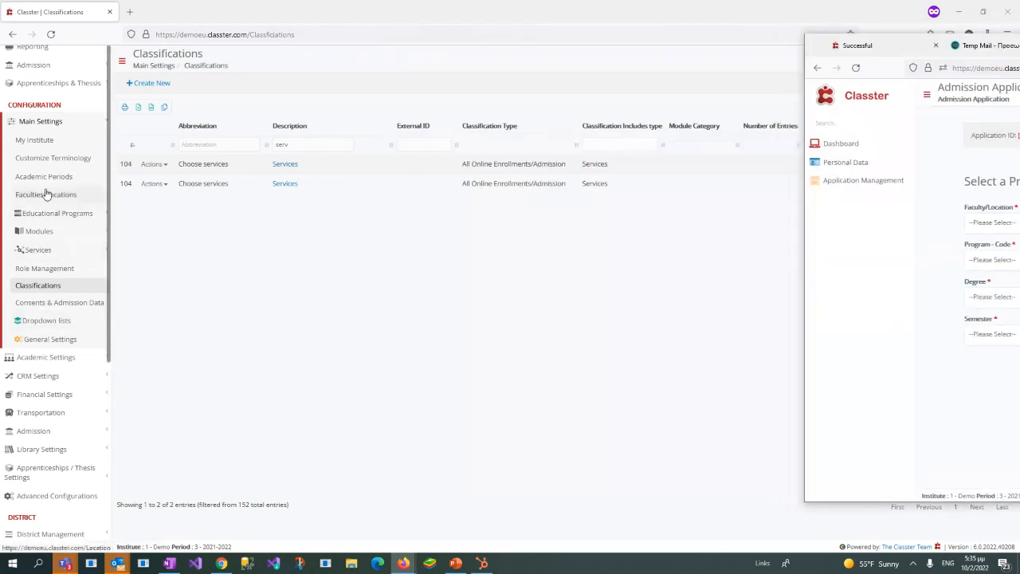
left_click(59, 213)
right_click(60, 231)
left_click(80, 240)
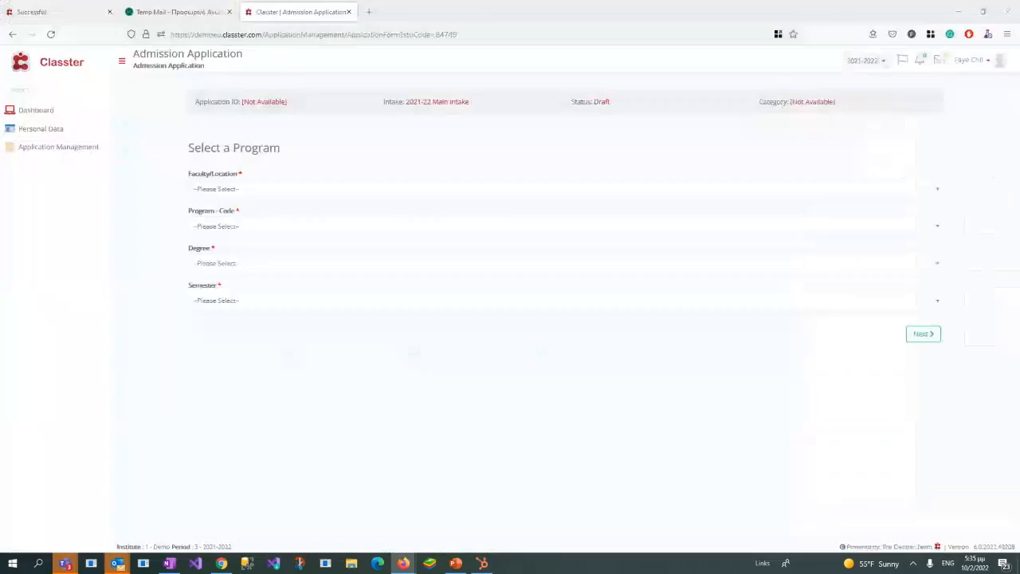
Step: Select Vocational Learning School and the Refresher Course (RC) program for the application, and enroll in Library Services
left_click(240, 194)
type("voc")
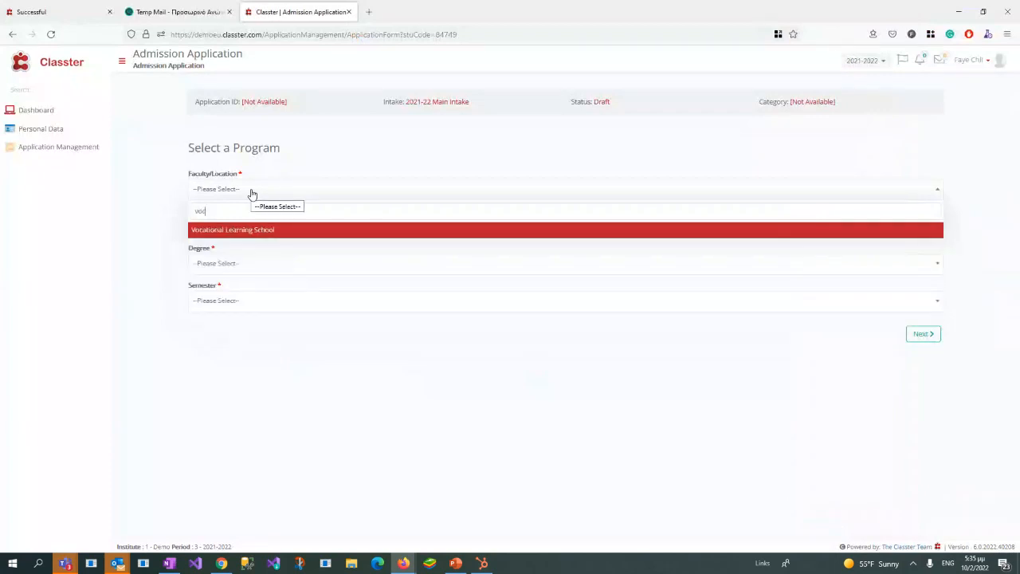
left_click(261, 232)
left_click(258, 233)
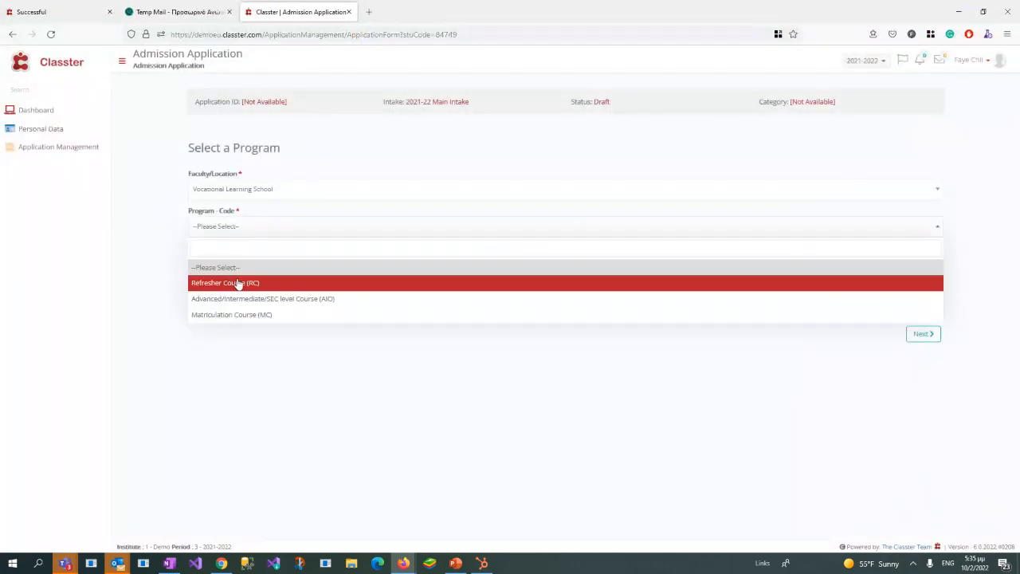
left_click(237, 282)
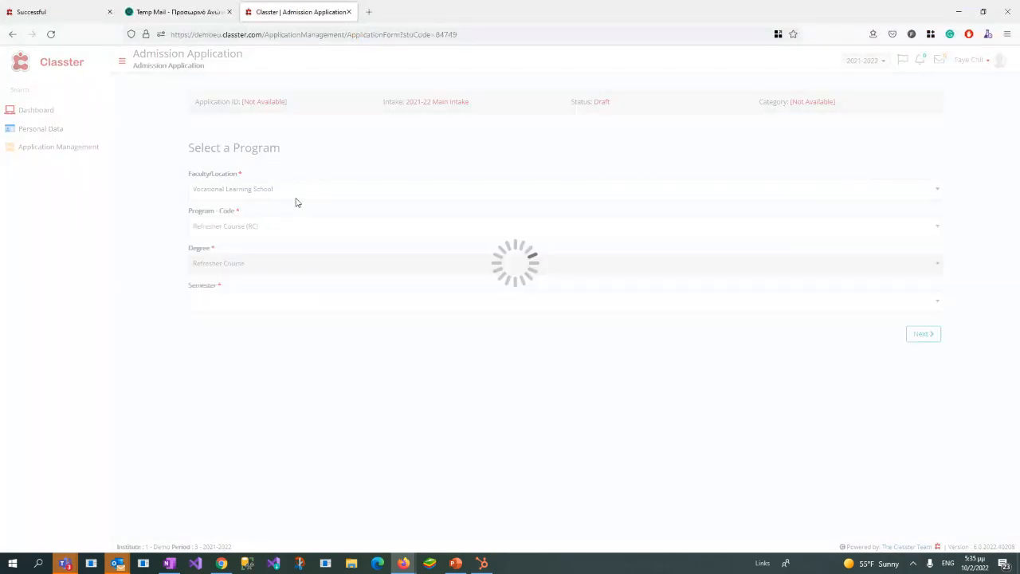
left_click(919, 333)
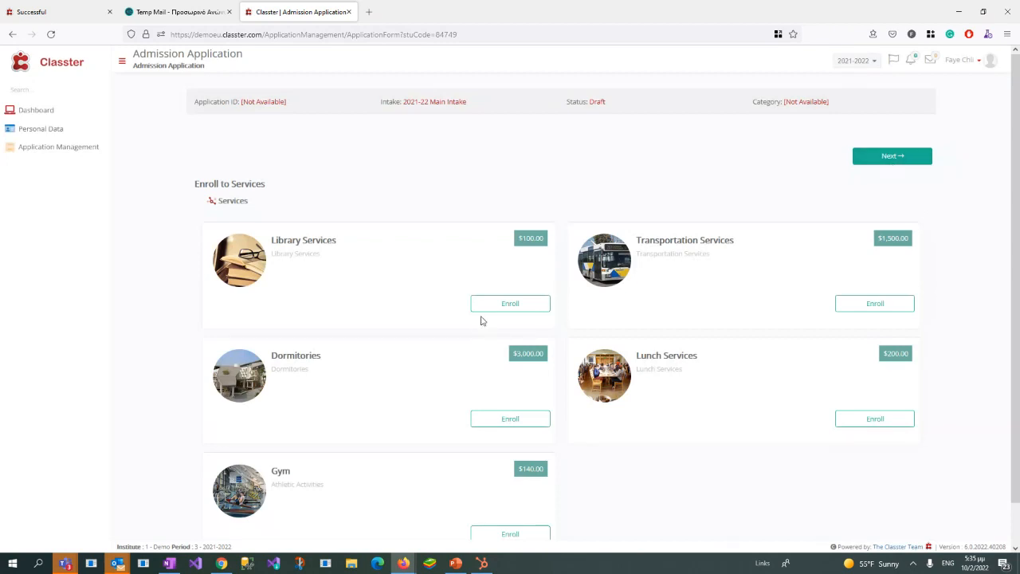
left_click(502, 304)
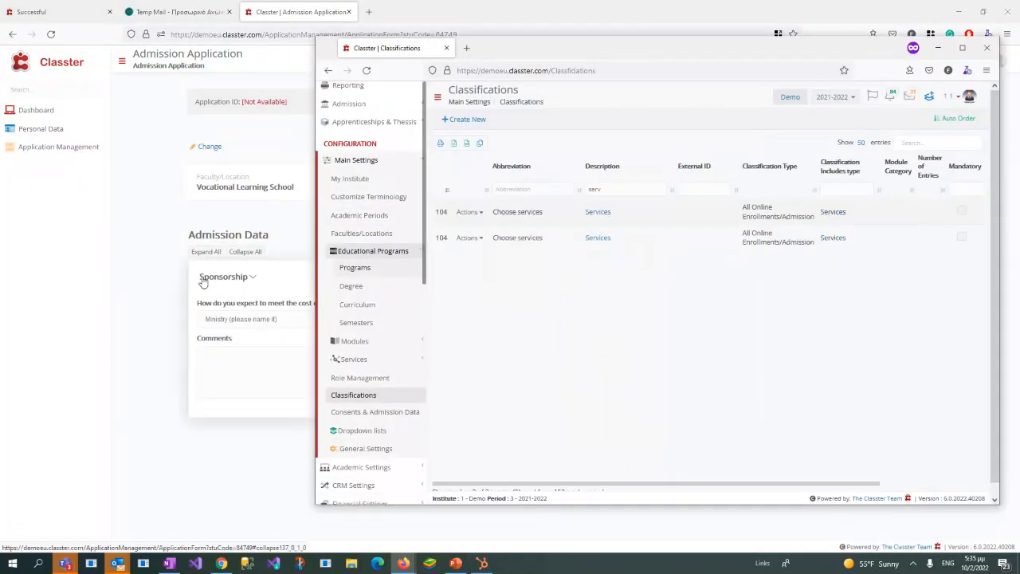
Step: Switch to the admin window's Consents & Admission Data page and filter the descriptions by "Sponsorship"
double_click(202, 278)
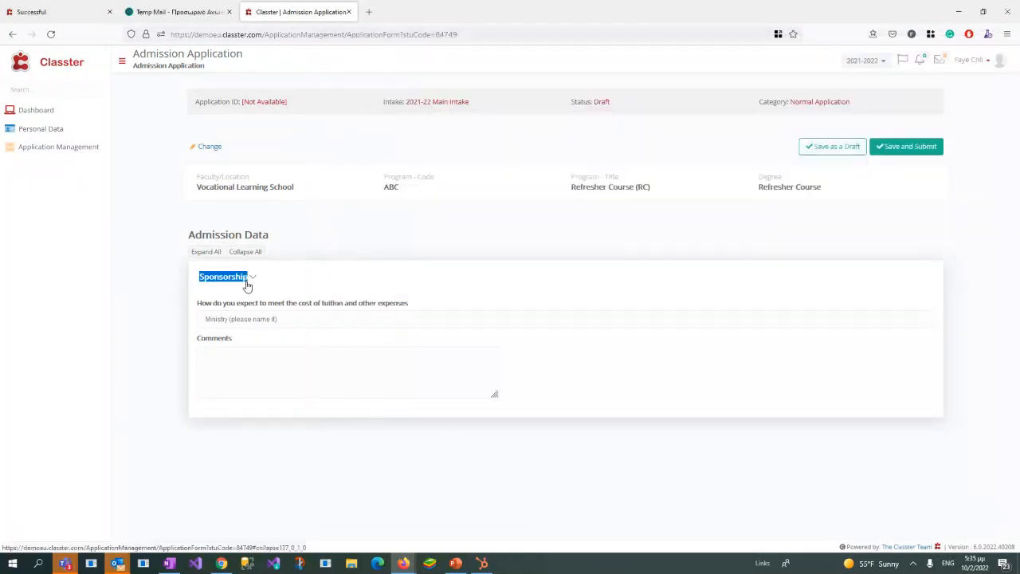
left_click(404, 563)
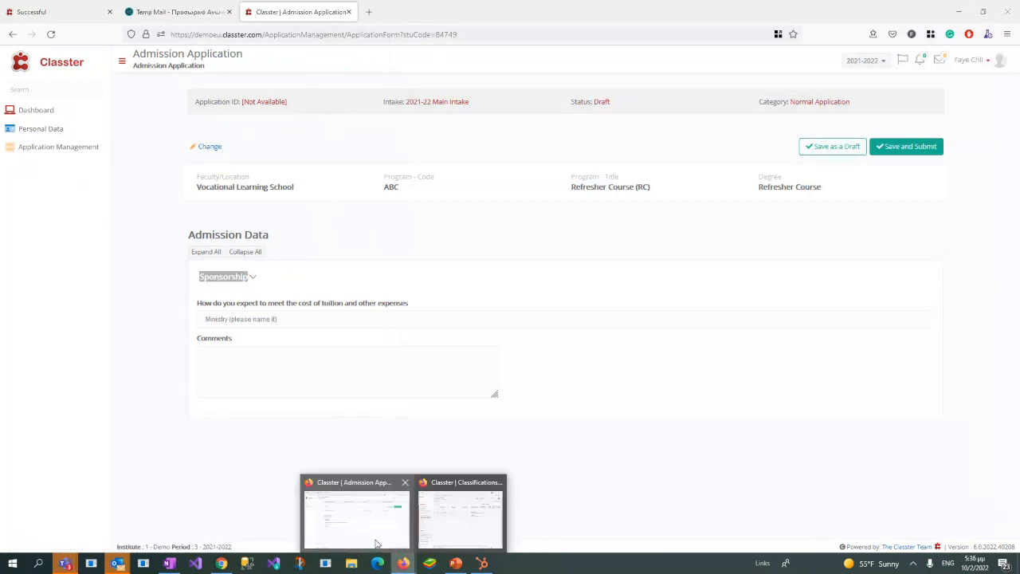
left_click(460, 514)
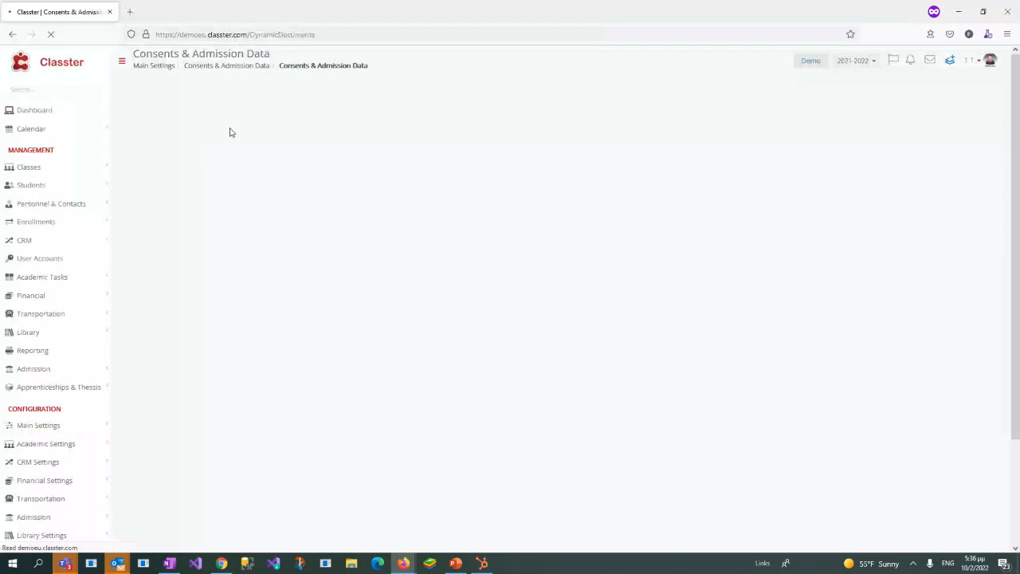
left_click(199, 185)
type("Sponsorship")
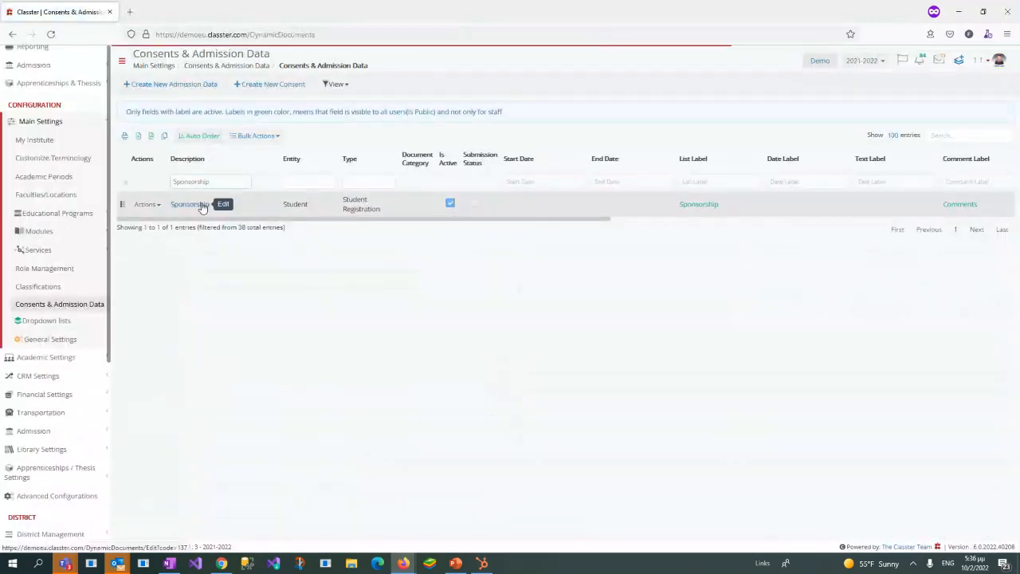
Step: Open the Sponsorship admission data entry and examine the programs in its Show Per Program filter
left_click(204, 205)
left_click(202, 205)
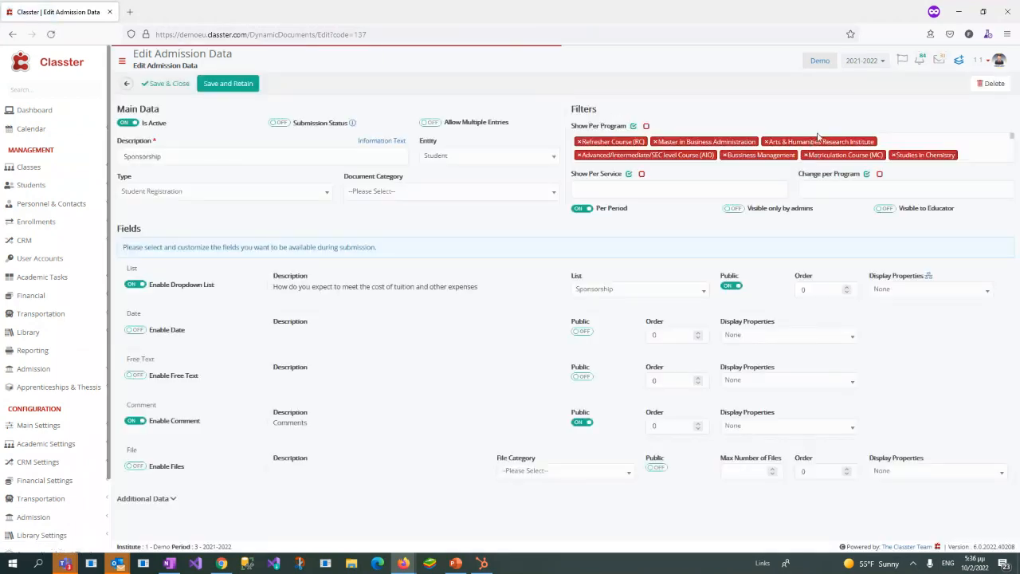
left_click(821, 140)
scroll(774, 239, "down", 6)
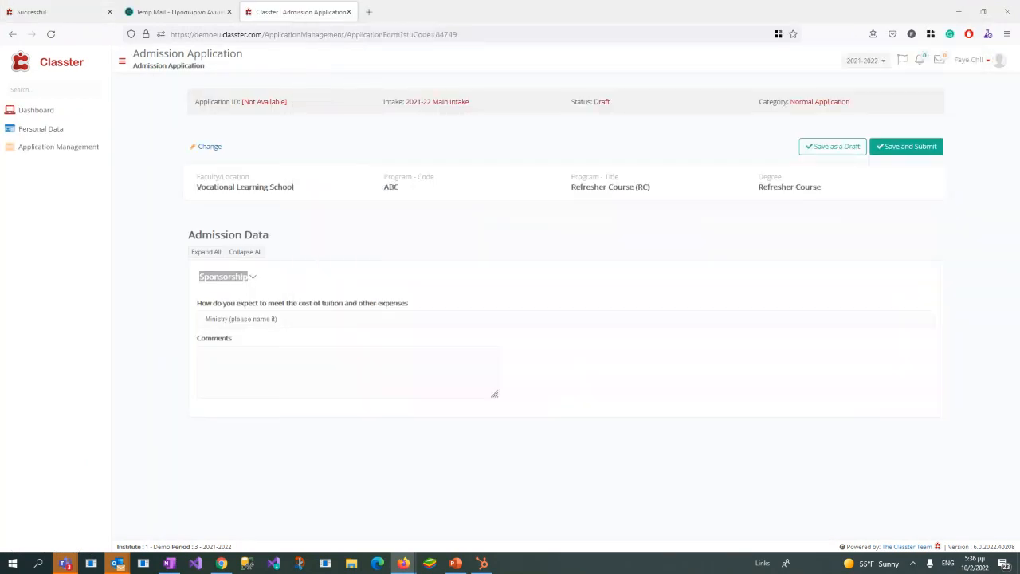
Step: Set the Sponsorship answer on meeting the cost of tuition to Myself, and save and submit the application
left_click(359, 316)
left_click(212, 368)
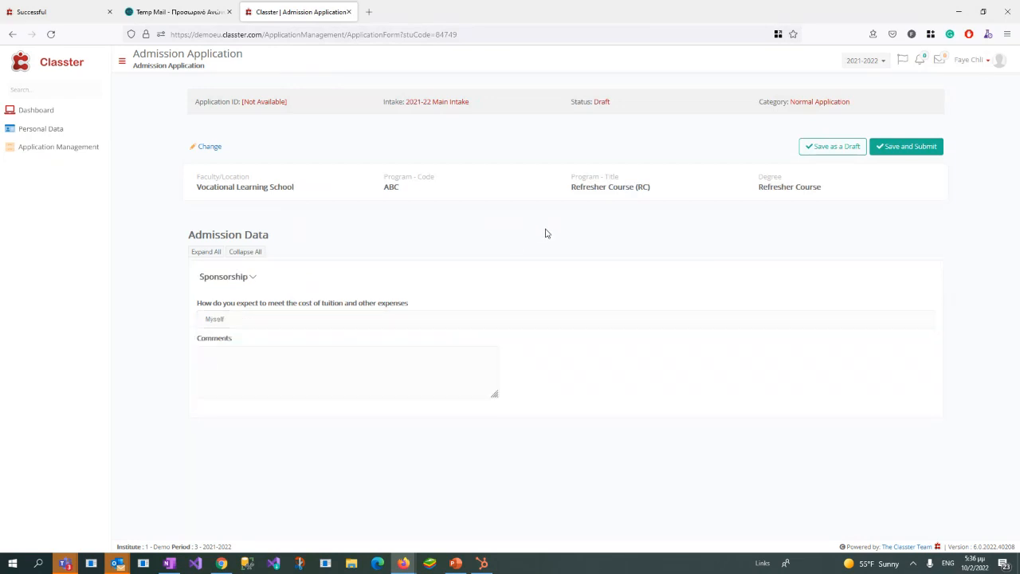
left_click(826, 147)
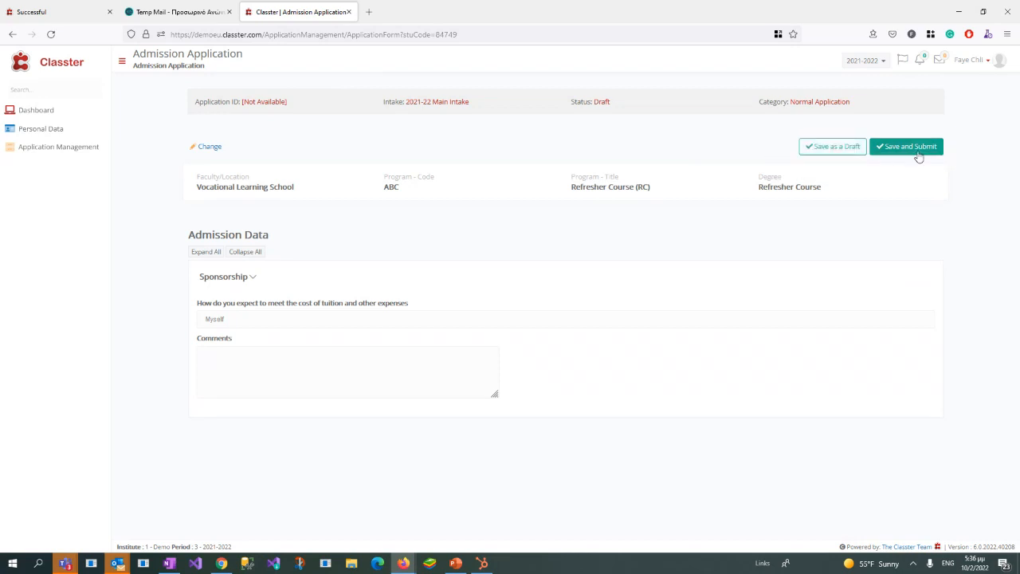
left_click(918, 156)
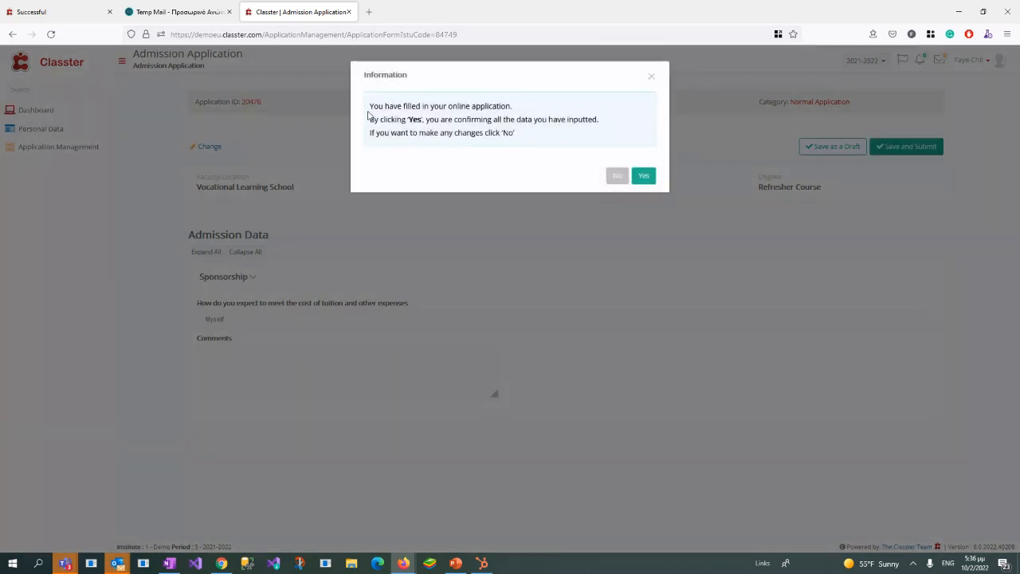
left_click_drag(370, 105, 523, 135)
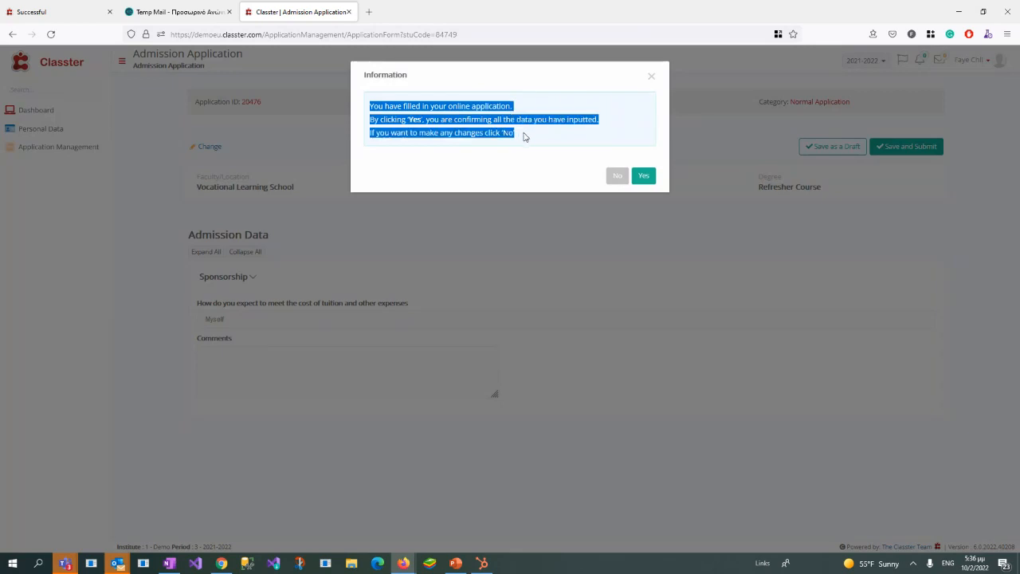
left_click(524, 138)
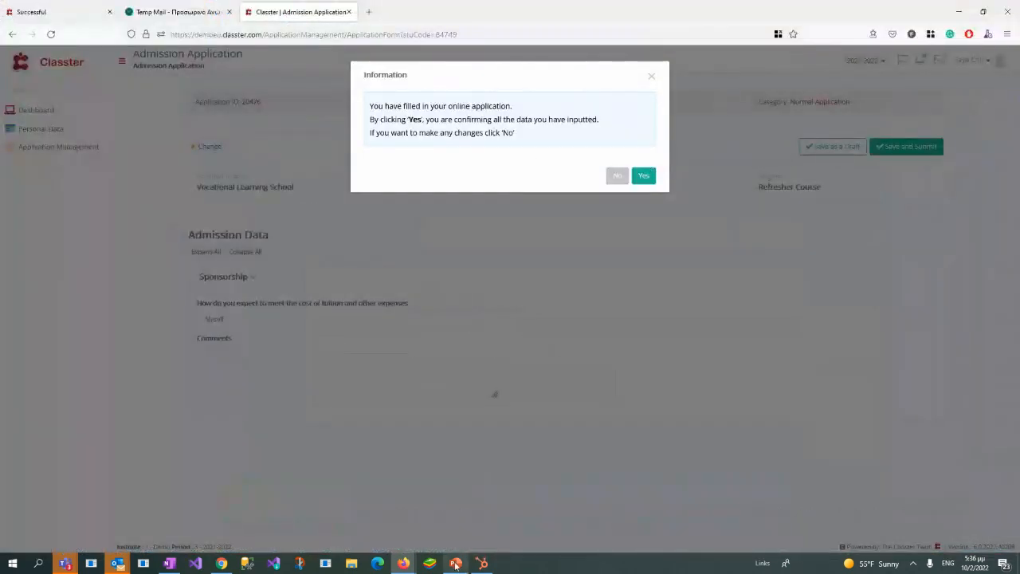
Step: Switch to the admin window and open the Application Management section of the Admission Settings
mouse_move(414, 563)
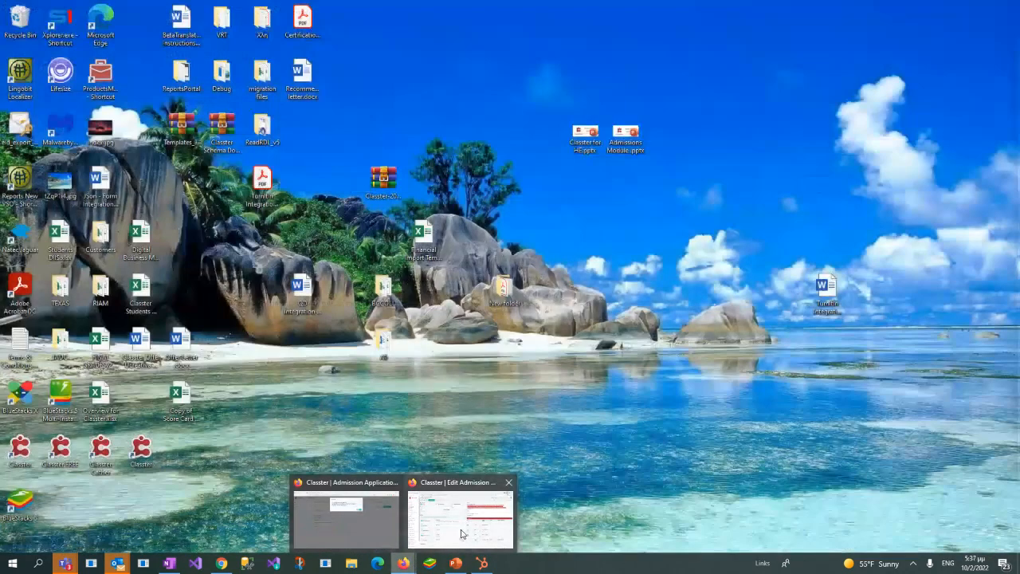
left_click(461, 532)
left_click(48, 430)
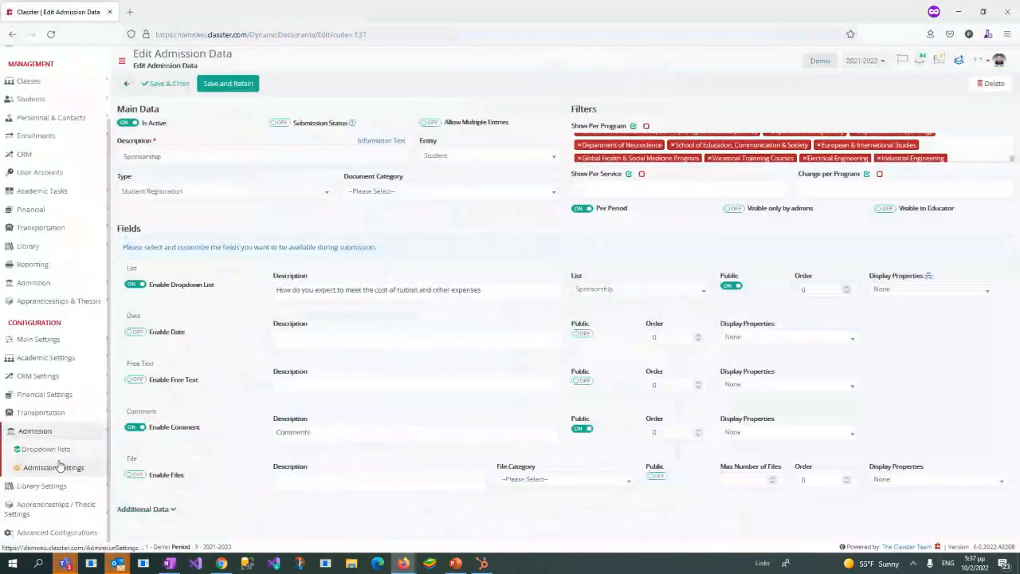
left_click(67, 468)
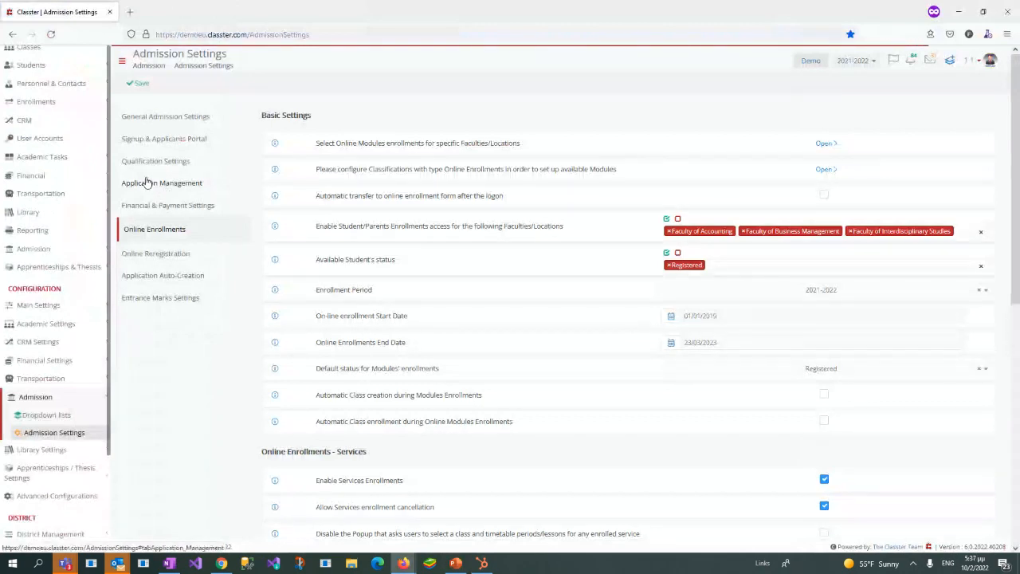
left_click(132, 185)
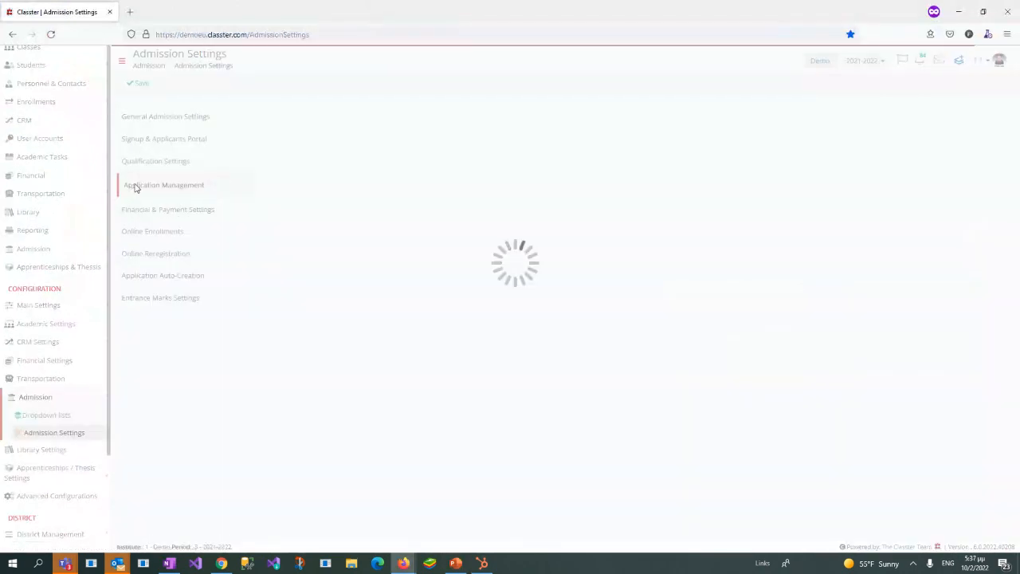
Step: Find the Application Submission Verification Message setting and examine its message text
scroll(599, 306, "down", 1)
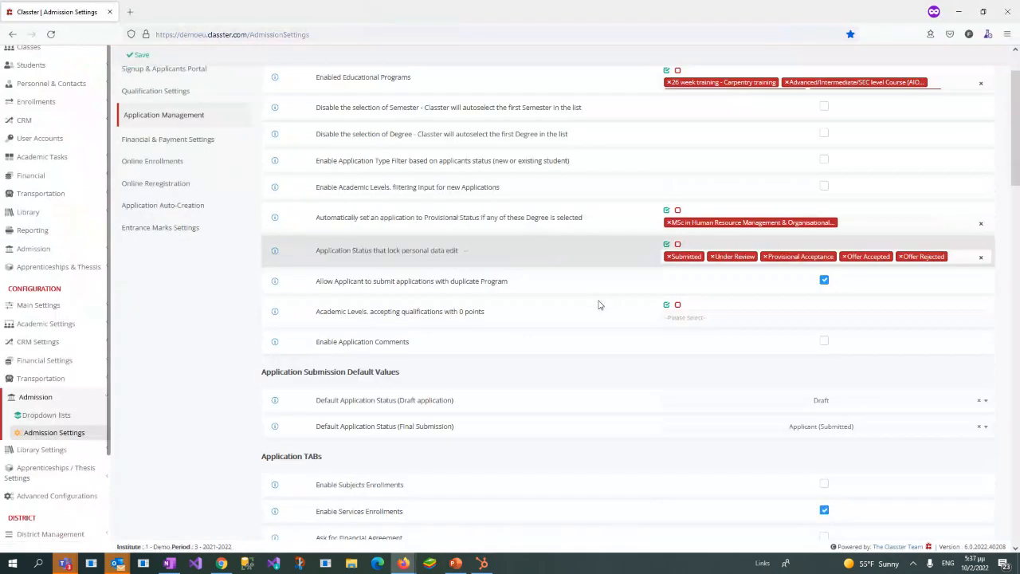
scroll(600, 305, "down", 10)
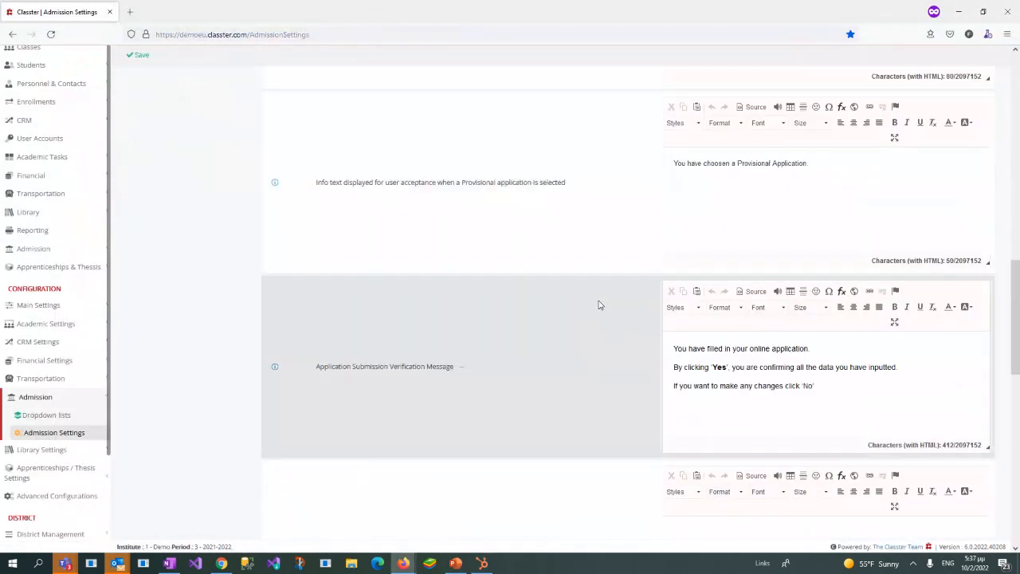
scroll(599, 305, "down", 1)
left_click_drag(316, 275, 456, 278)
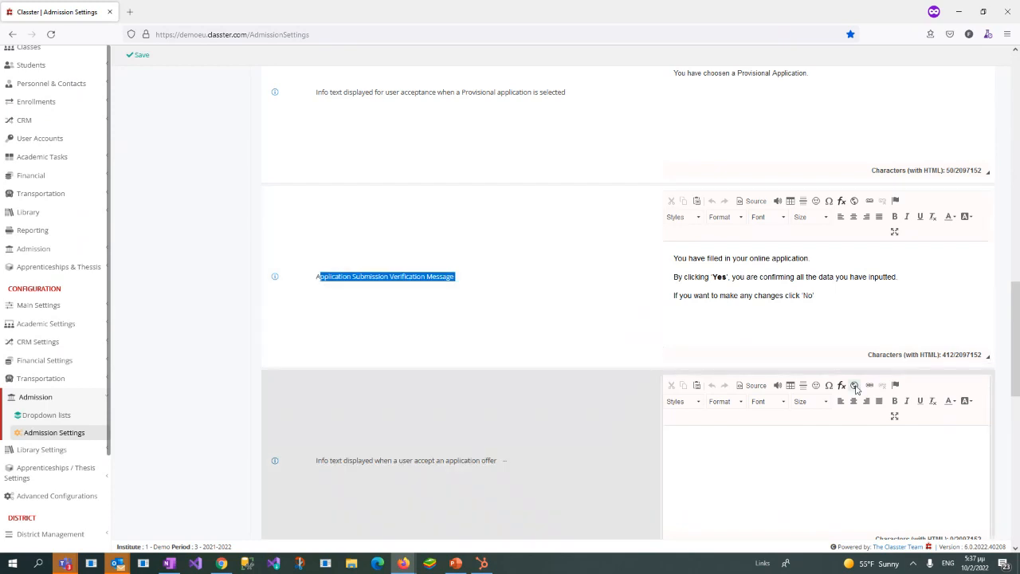
double_click(718, 278)
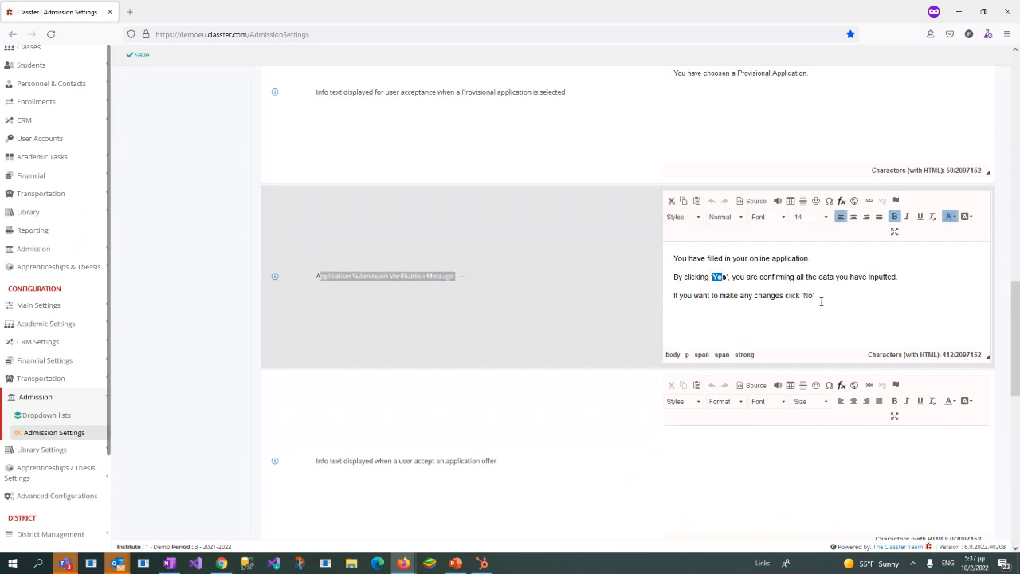
left_click_drag(821, 301, 668, 295)
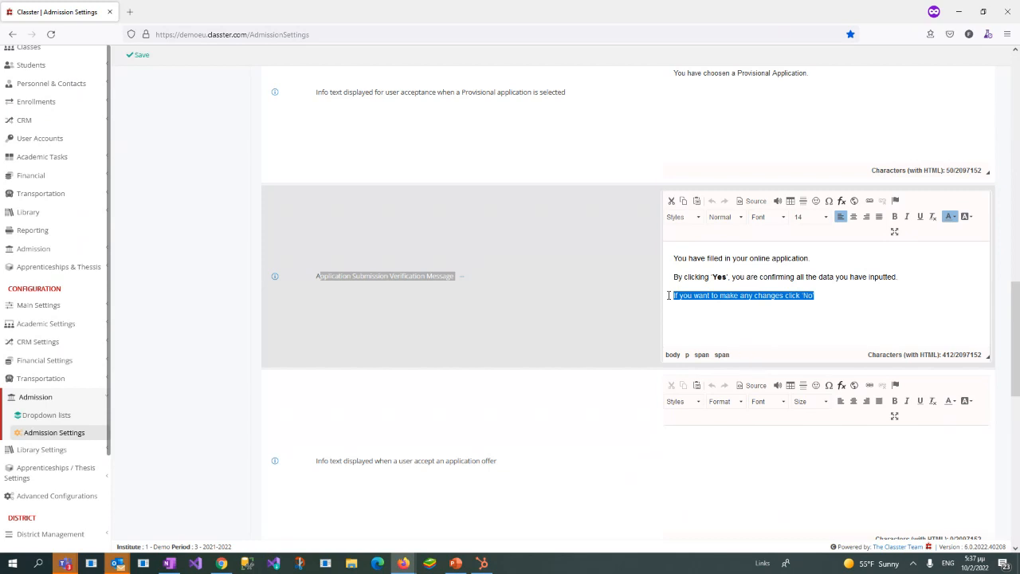
Step: Return to the applicant's window, confirm the application submission and examine the application fee price
double_click(569, 14)
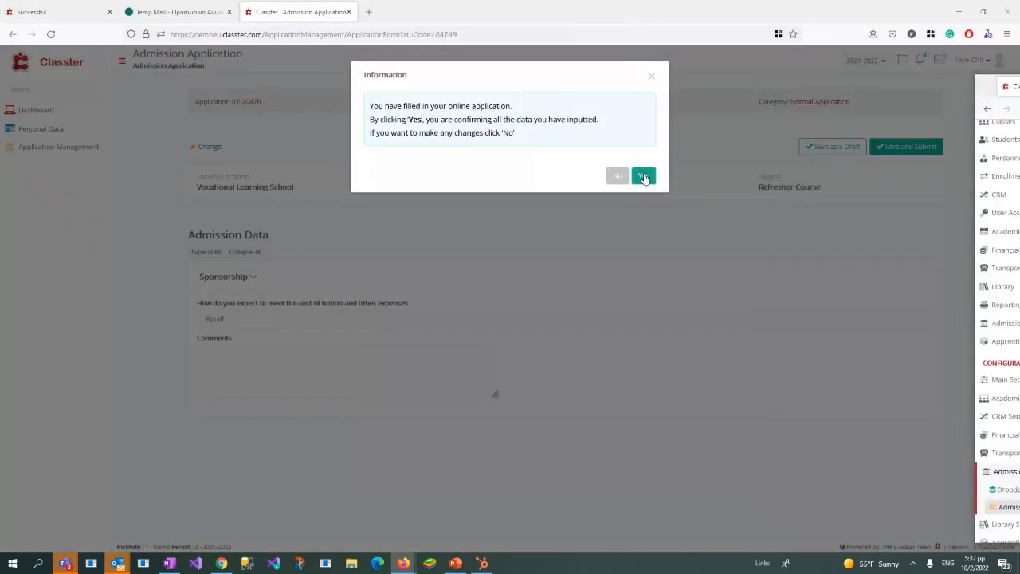
left_click(644, 178)
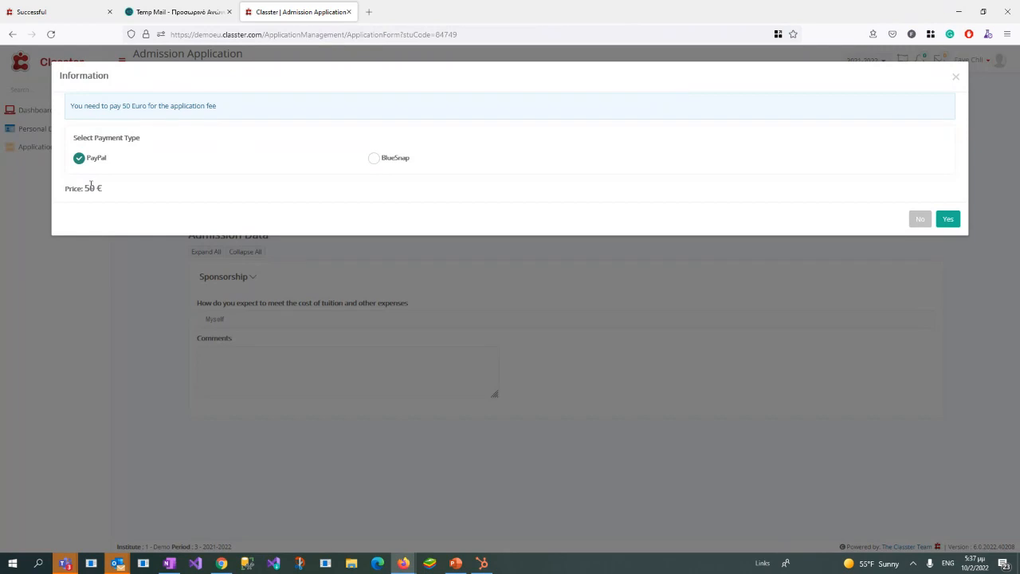
left_click_drag(85, 187, 102, 188)
Step: Switch to the admin window and reload the Admission Settings to open the Financial & Payment Settings section
left_click_drag(1019, 88, 457, 74)
double_click(457, 73)
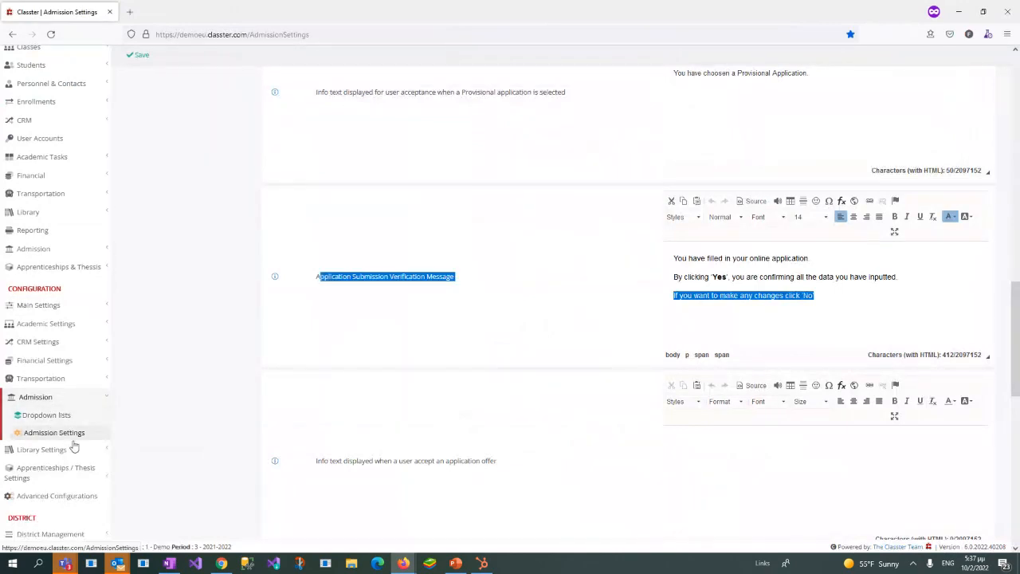
left_click(73, 443)
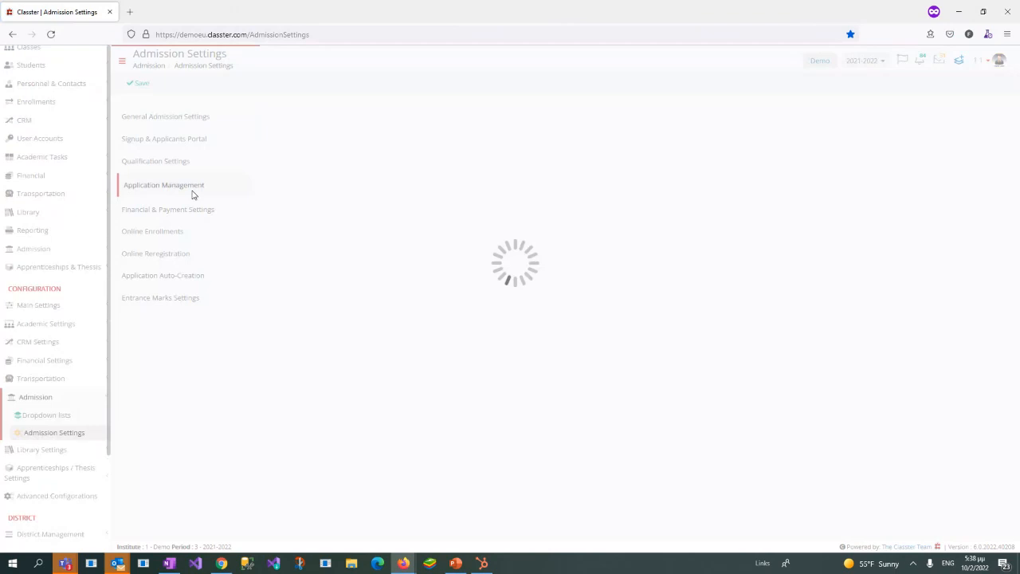
scroll(602, 221, "down", 4)
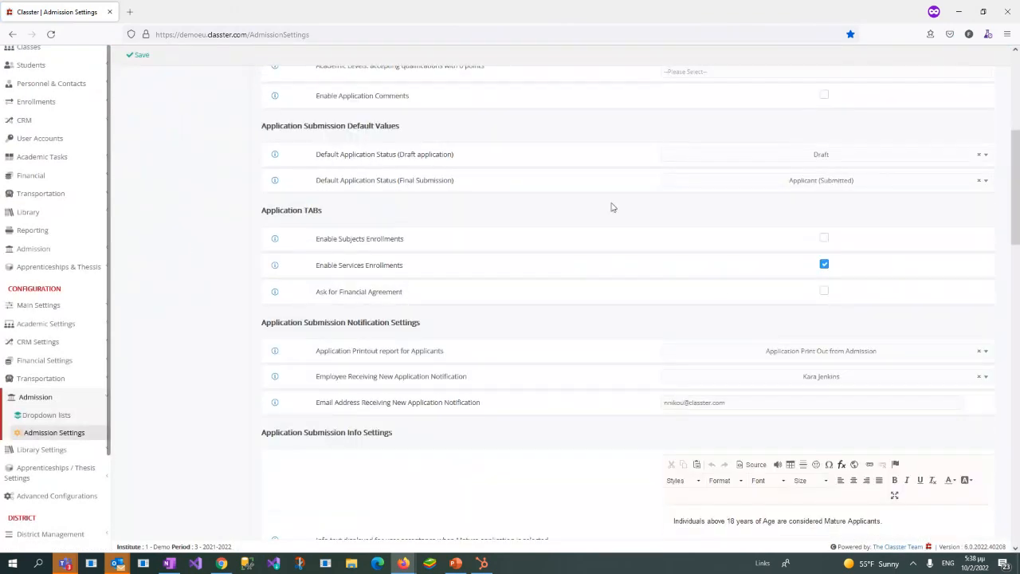
scroll(611, 208, "down", 2)
scroll(611, 211, "up", 5)
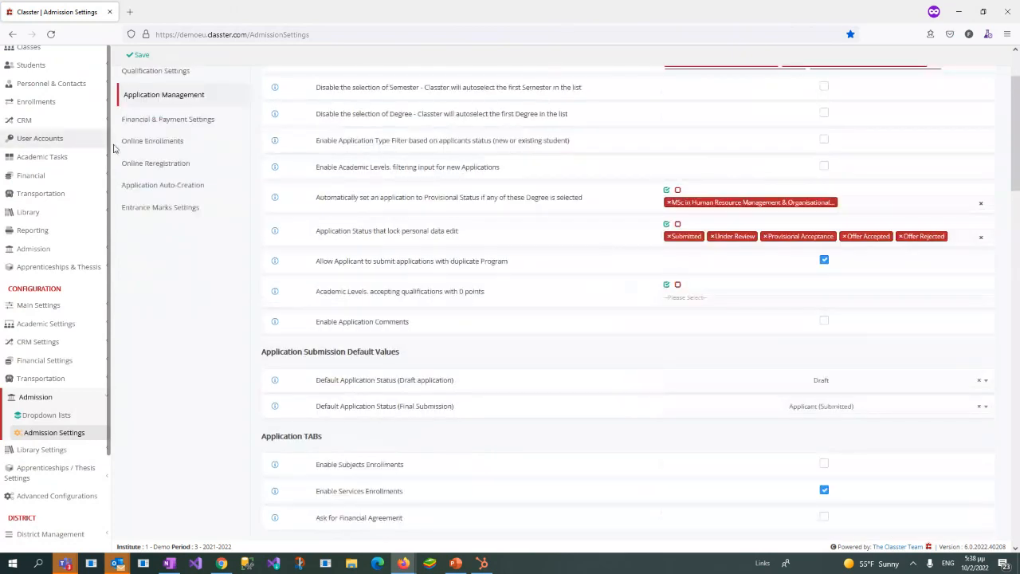
scroll(105, 145, "up", 2)
scroll(229, 174, "up", 1)
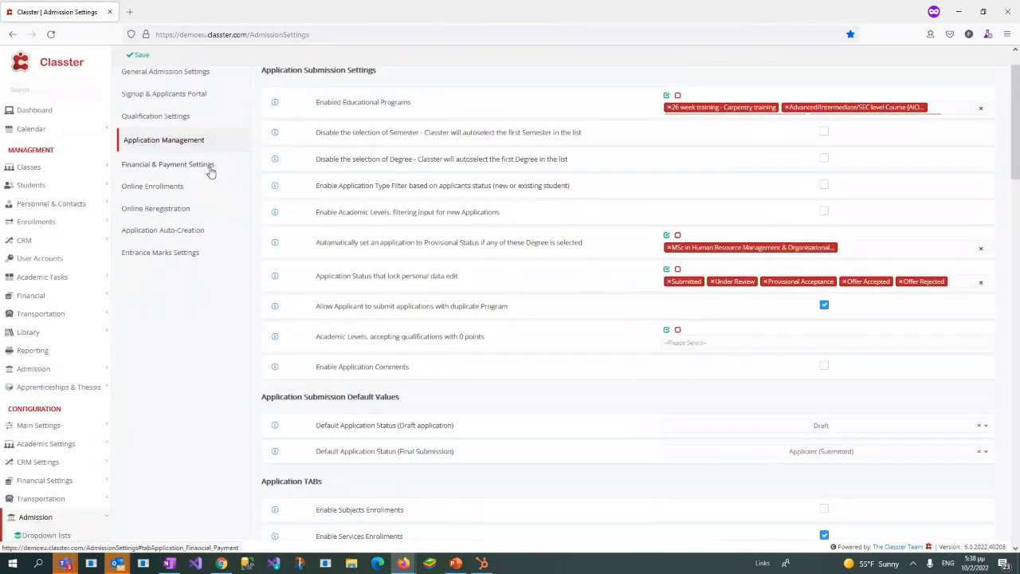
left_click(212, 169)
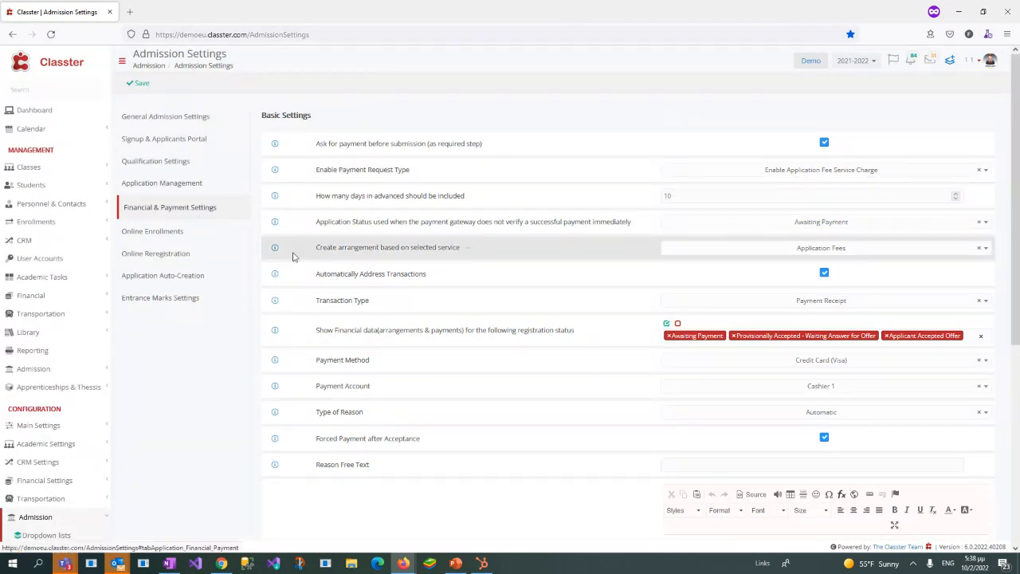
Step: Examine the setting that asks for payment before submission and the available Enable Payment Request Type options
left_click_drag(317, 143, 492, 149)
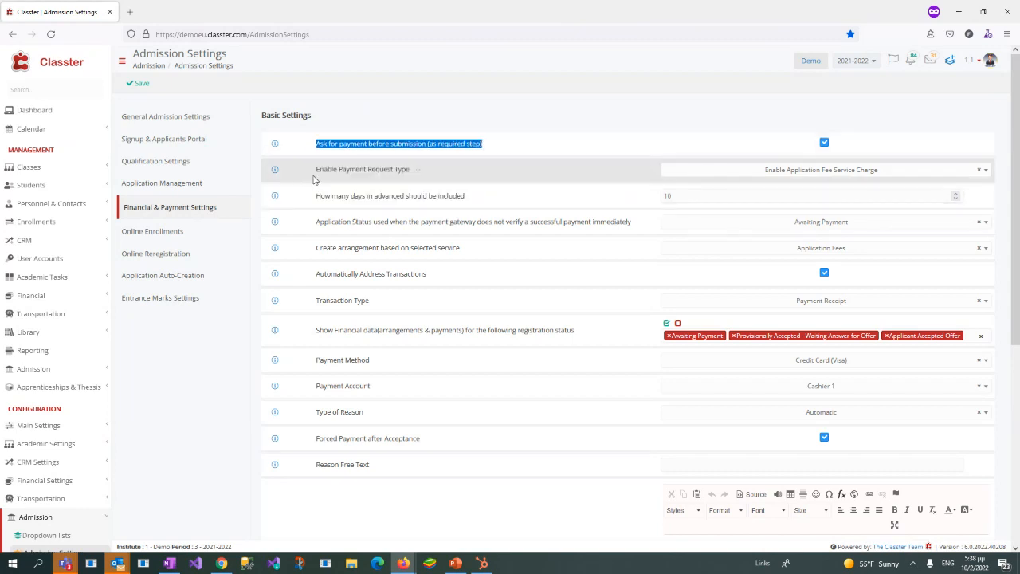
left_click_drag(315, 170, 407, 172)
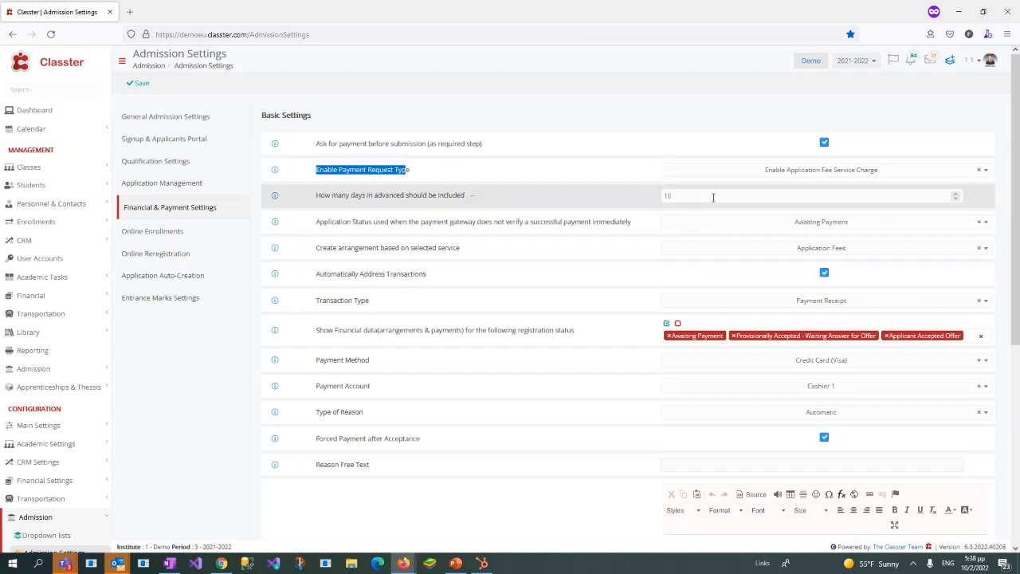
left_click(734, 177)
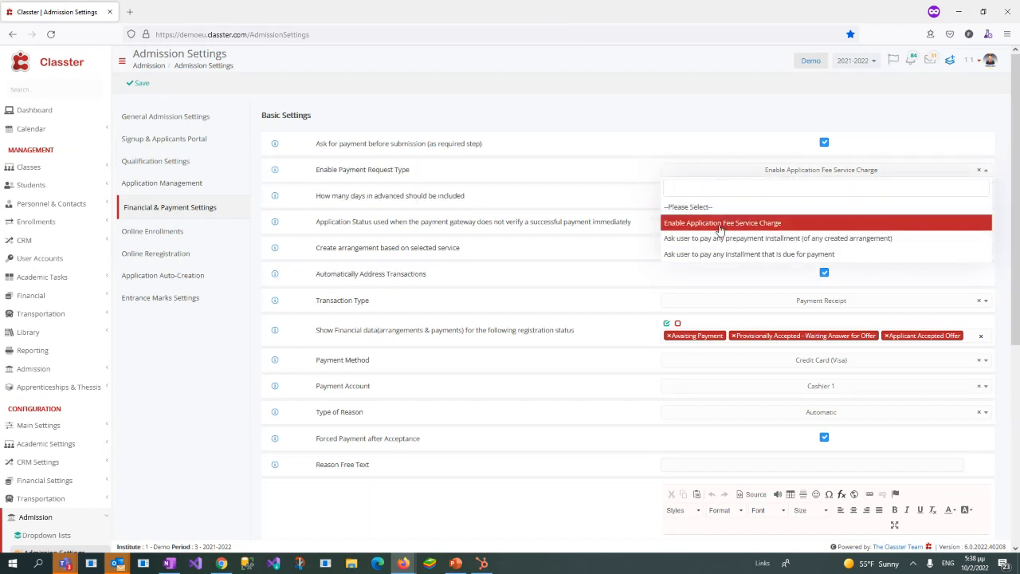
left_click(242, 333)
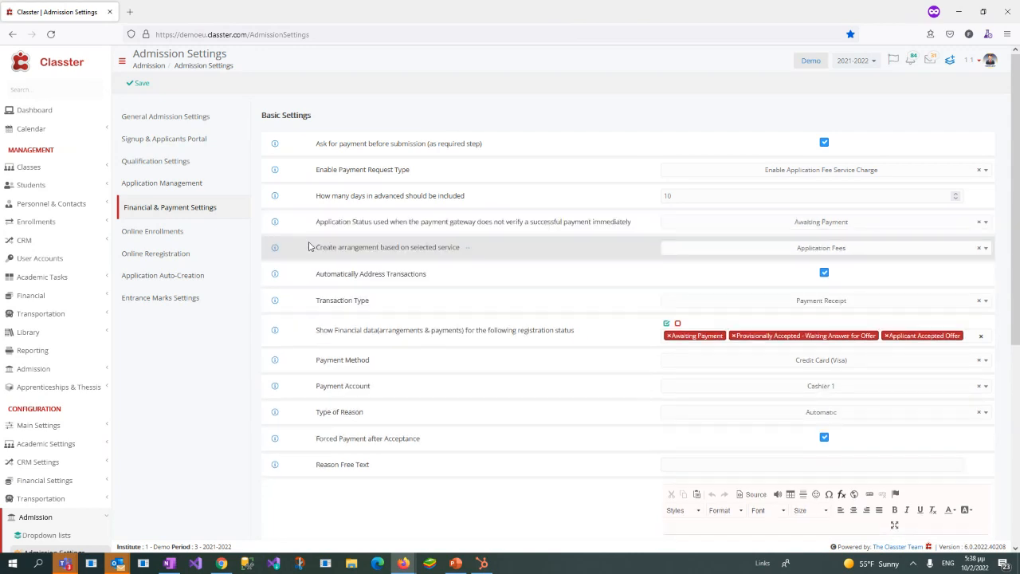
Step: Examine the status options for applications whose payment the gateway does not verify immediately
left_click_drag(319, 221, 460, 252)
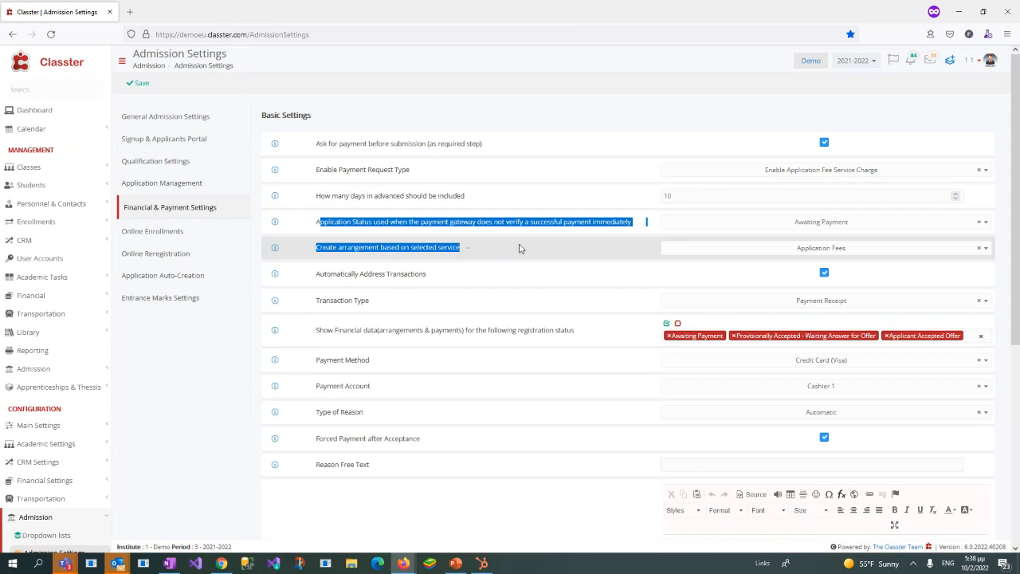
left_click(627, 219)
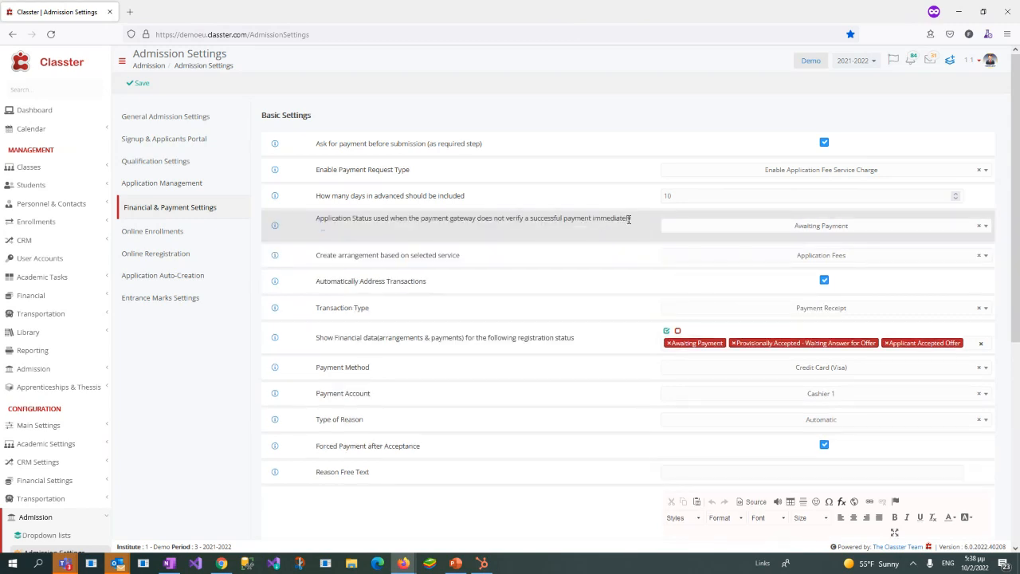
left_click_drag(632, 220, 525, 222)
left_click(477, 252)
left_click_drag(333, 222, 504, 222)
left_click(736, 231)
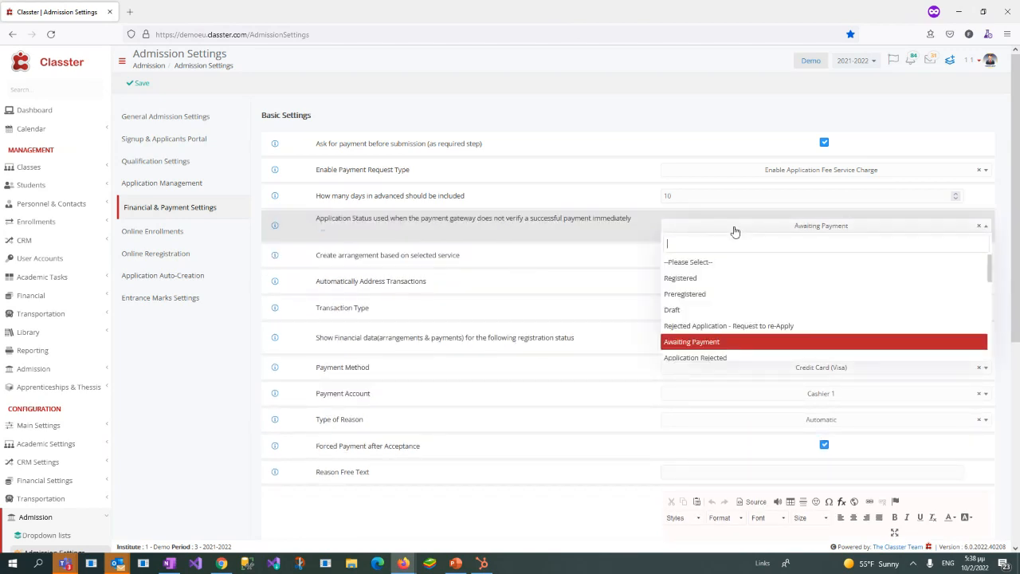
left_click(550, 243)
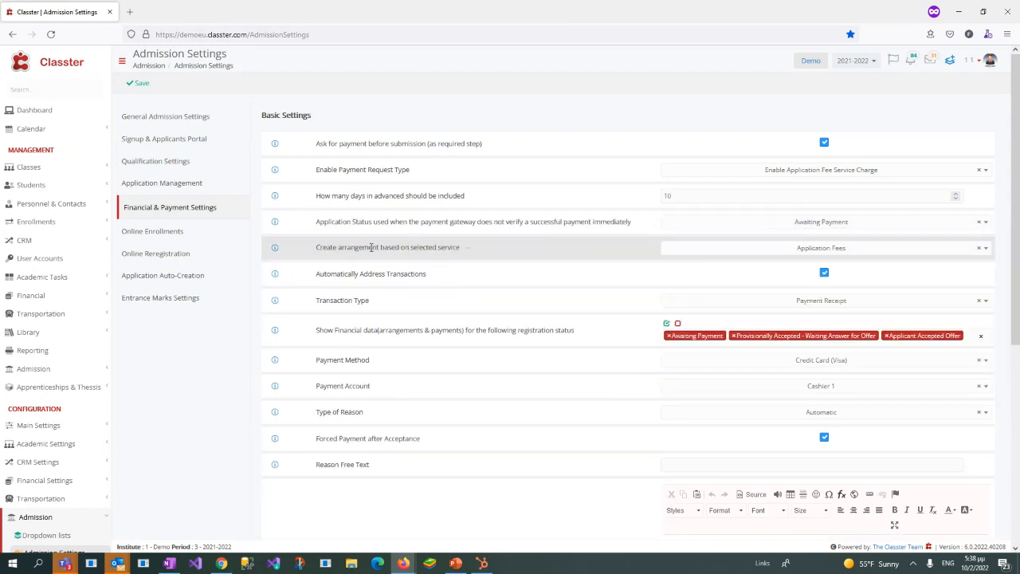
Step: Examine the service options for creating an arrangement and the transaction and payment settings from Automatically Address Transactions to Forced Payment after Acceptance
left_click_drag(315, 252, 466, 255)
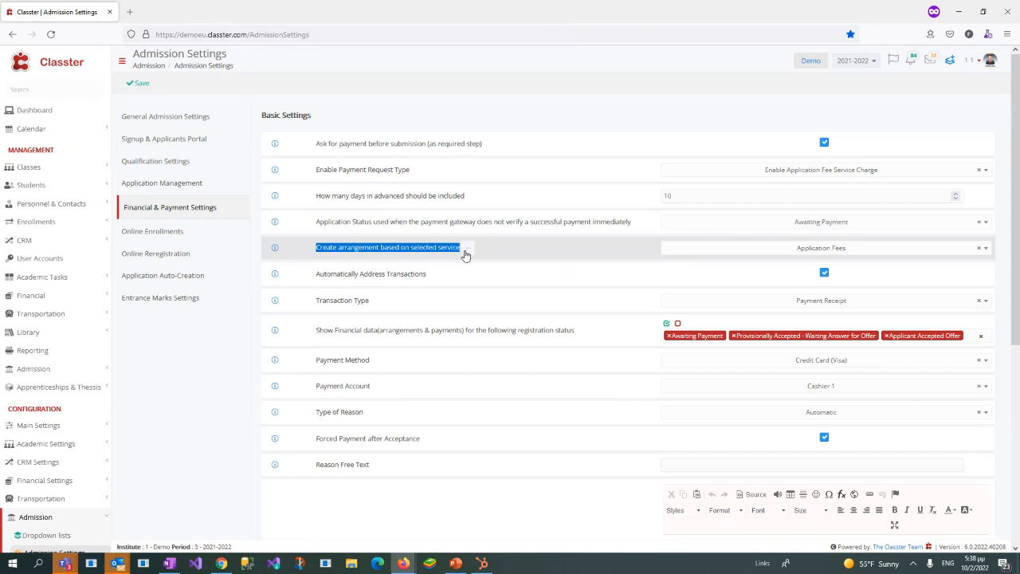
left_click(720, 255)
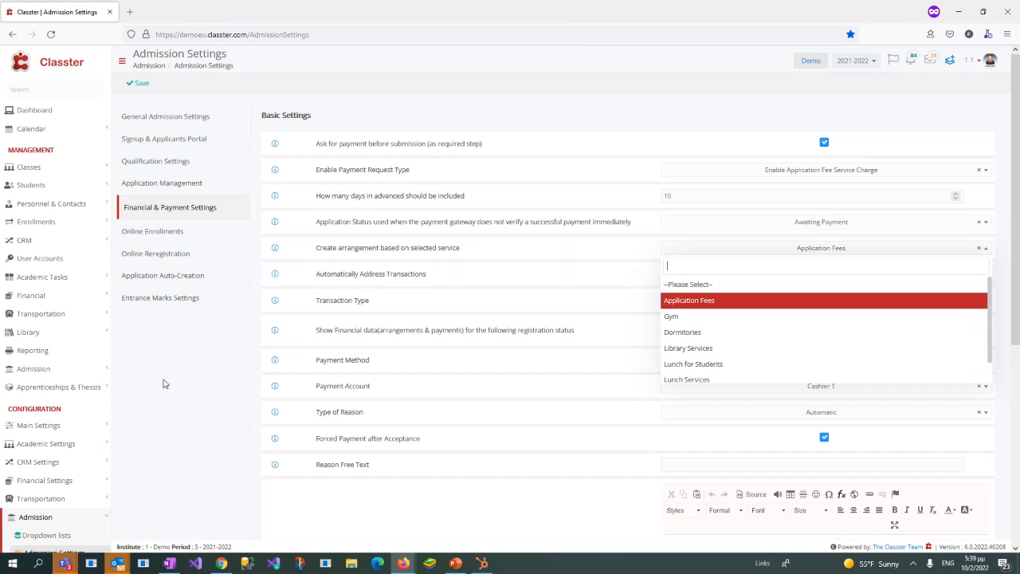
left_click(249, 396)
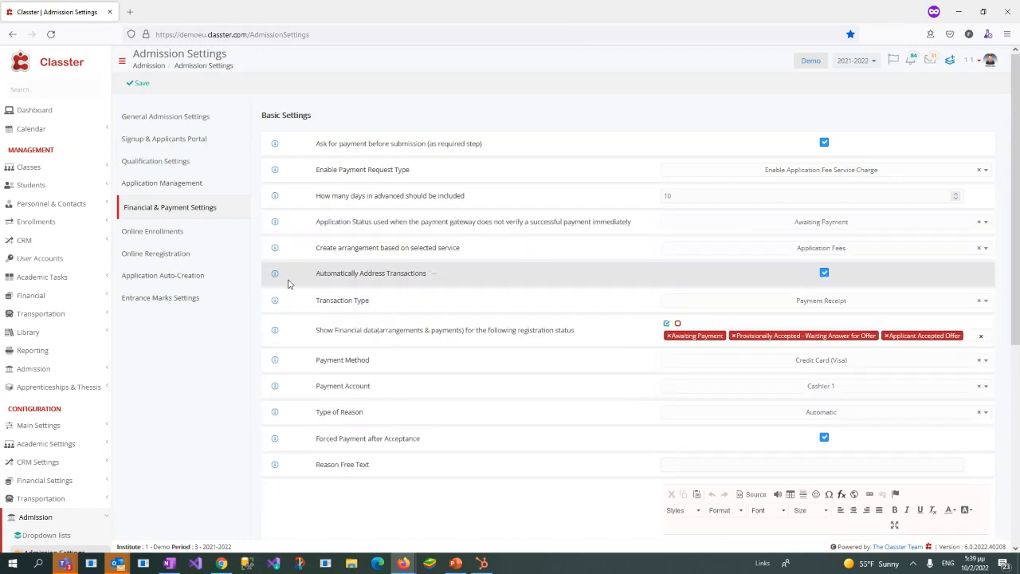
left_click_drag(313, 276, 661, 456)
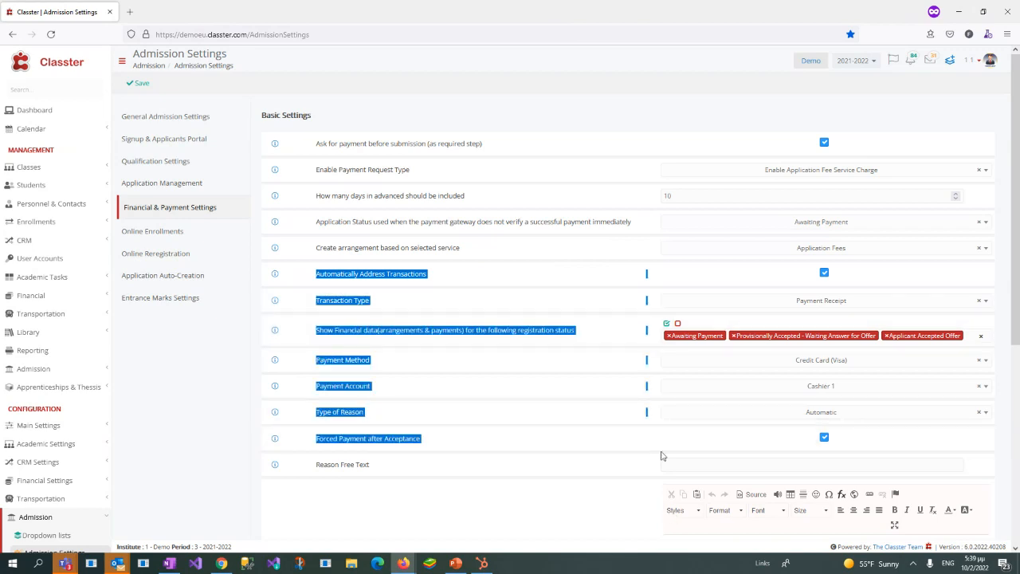
left_click(620, 271)
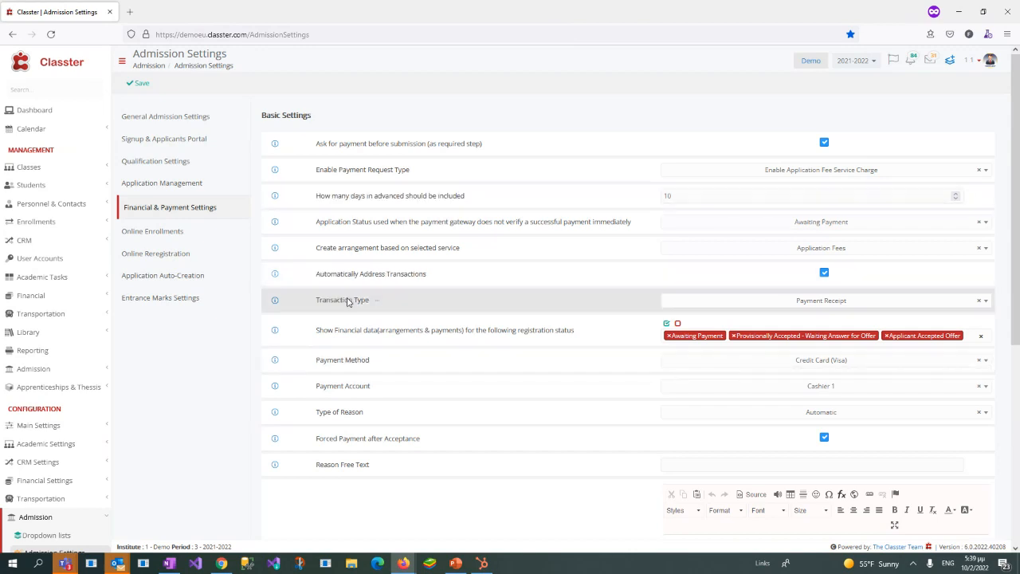
Step: Examine the Automatically Address Transactions setting and the available Transaction Type options in the payment settings
left_click_drag(312, 278, 435, 279)
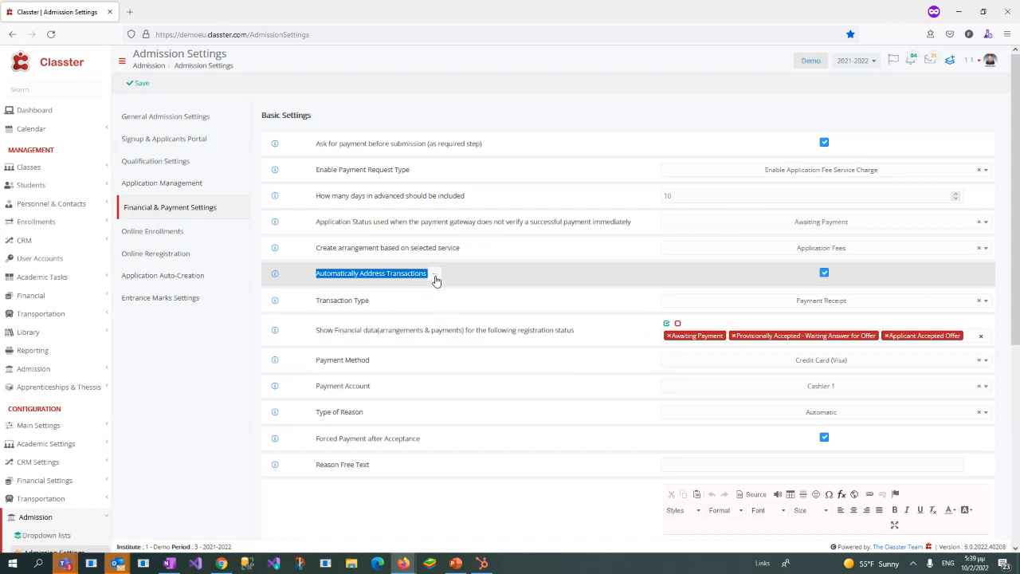
left_click_drag(315, 308, 413, 285)
left_click(392, 295)
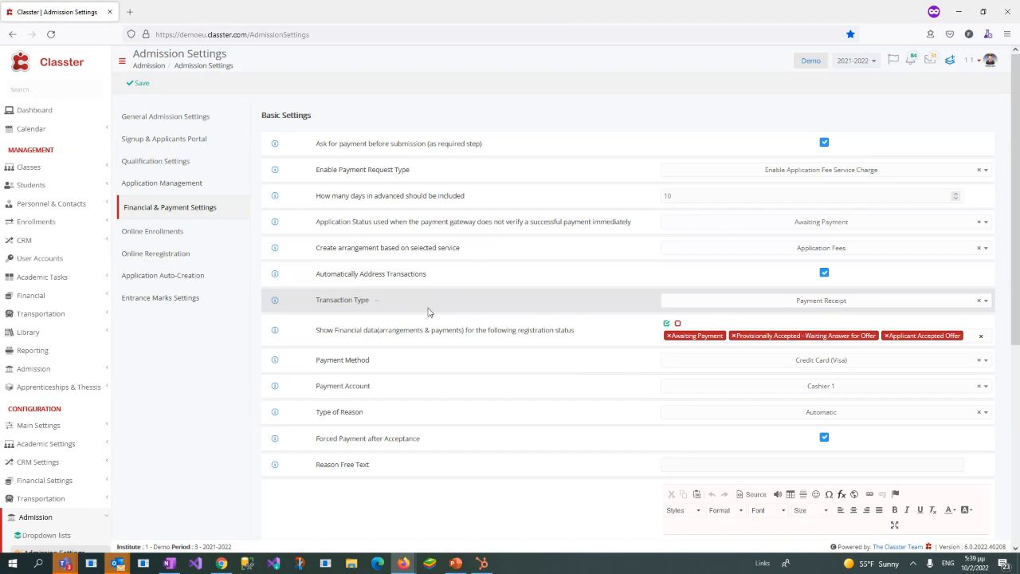
left_click(723, 304)
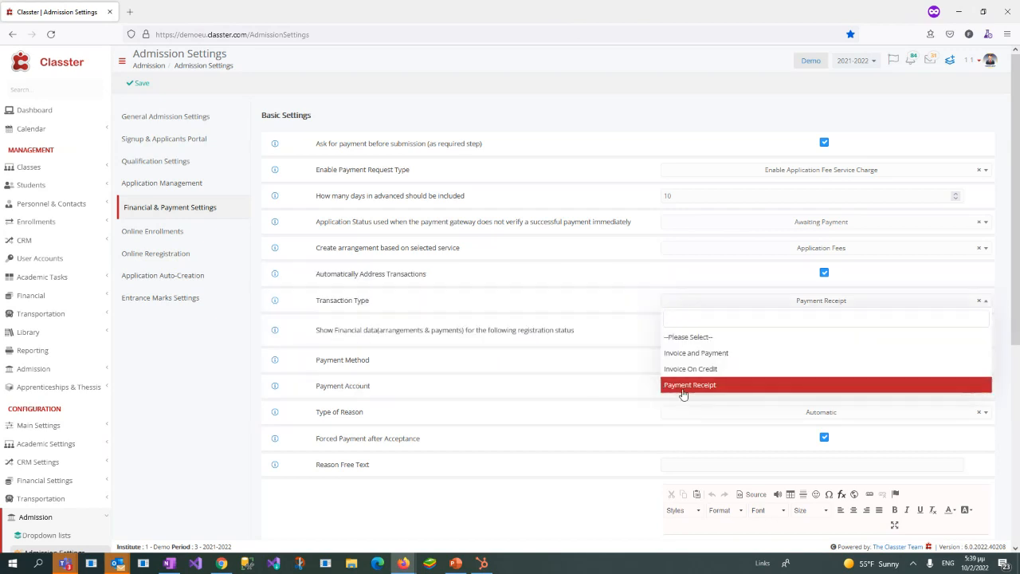
left_click(243, 338)
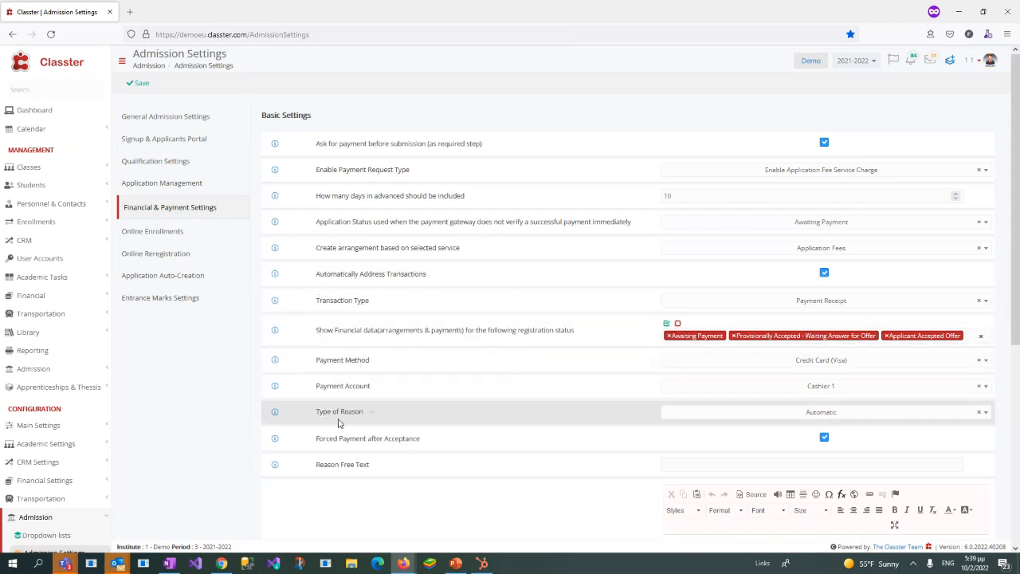
Step: Compare the application fee info message in the settings with the applicant's payment prompt, and return to the maximized admin window
scroll(382, 420, "down", 2)
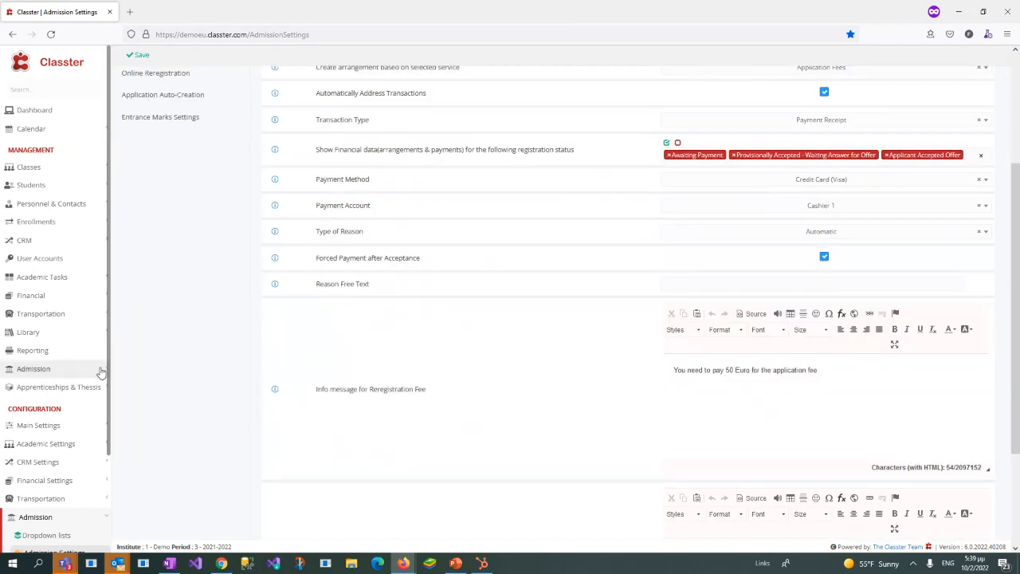
scroll(182, 344, "up", 2)
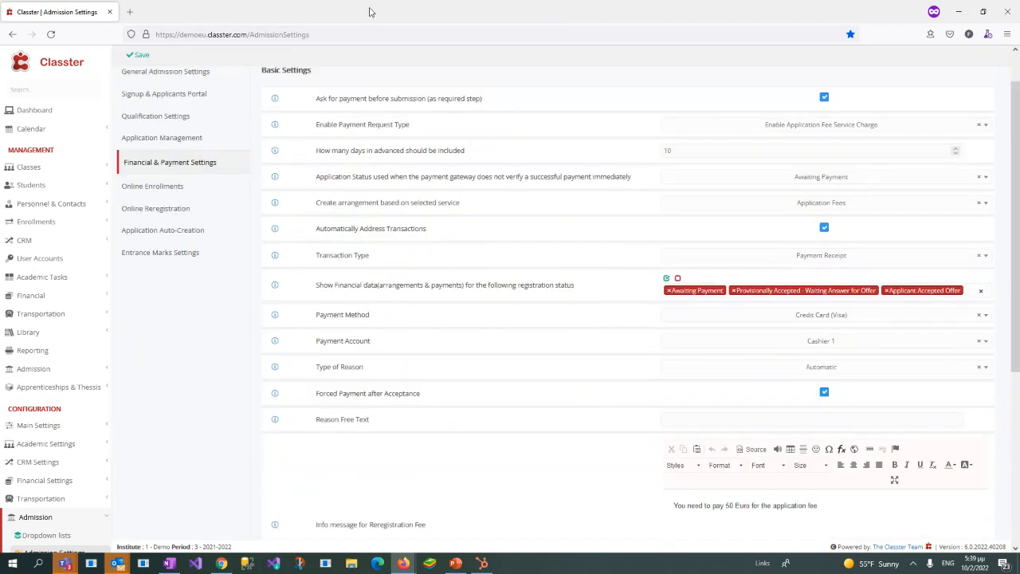
left_click_drag(369, 11, 859, 204)
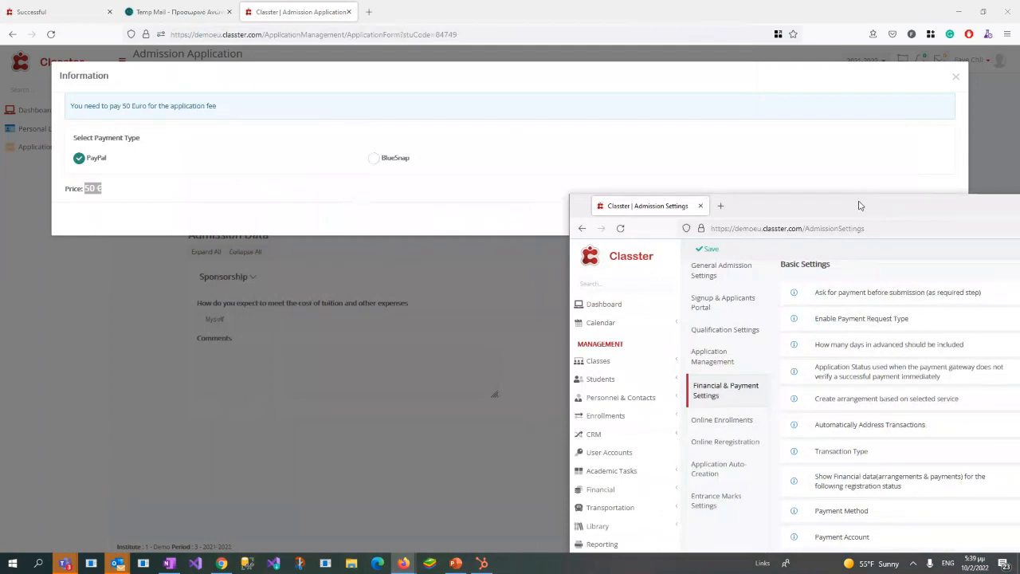
left_click_drag(860, 204, 738, 72)
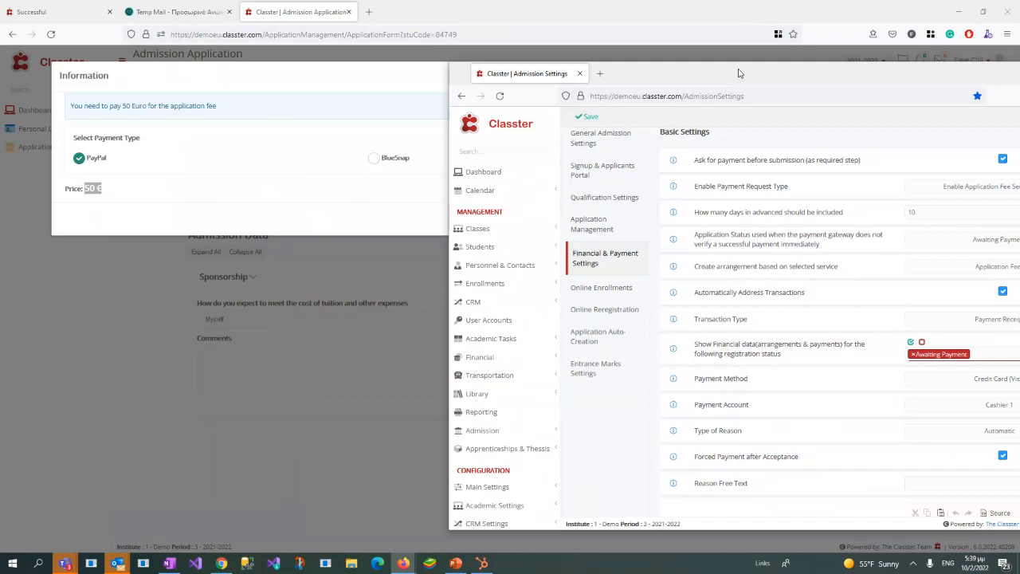
double_click(738, 72)
Step: Open Advanced Configurations in a new browser tab and display its Payment Gateways section
scroll(79, 464, "down", 3)
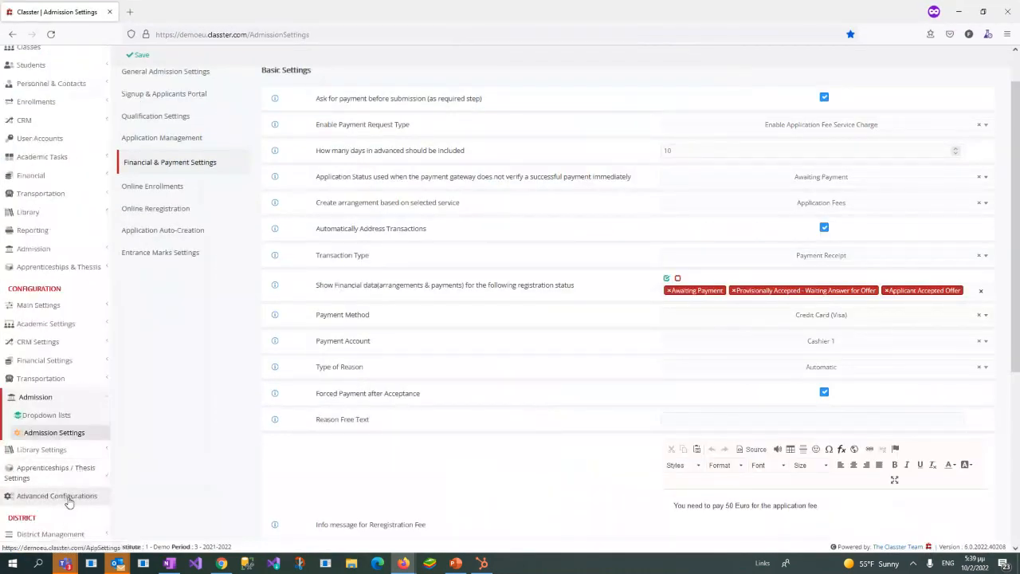
right_click(69, 502)
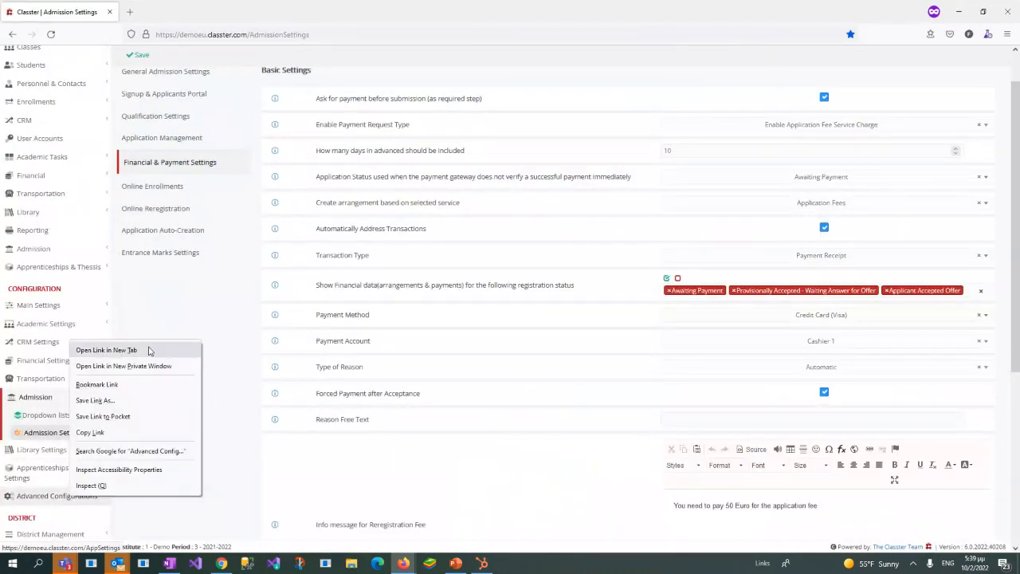
left_click(112, 350)
left_click(180, 11)
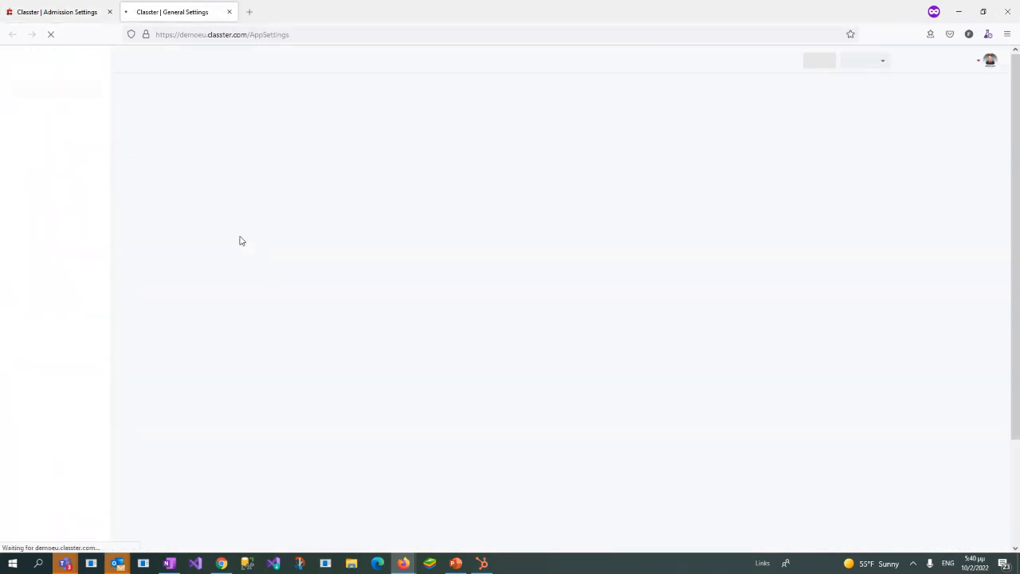
left_click(165, 145)
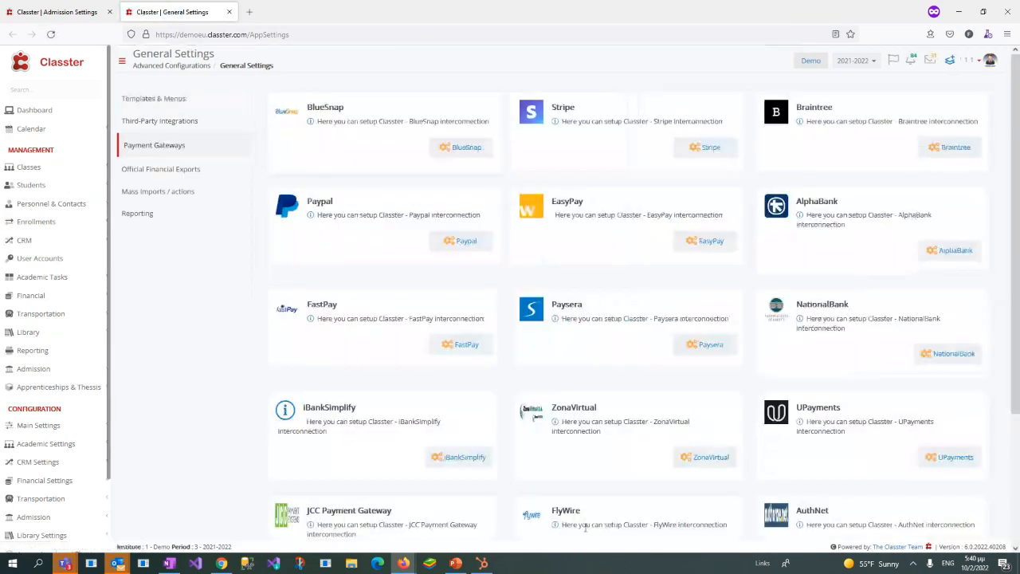
Step: Go to the general settings under Financial Settings and open the e-Payments section
left_click(64, 481)
scroll(69, 396, "down", 2)
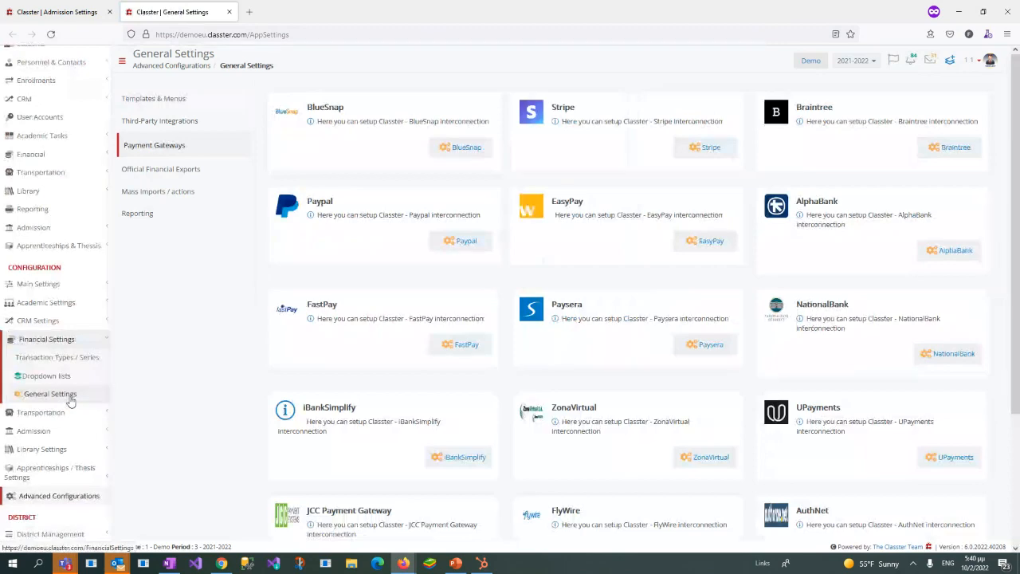
left_click(69, 398)
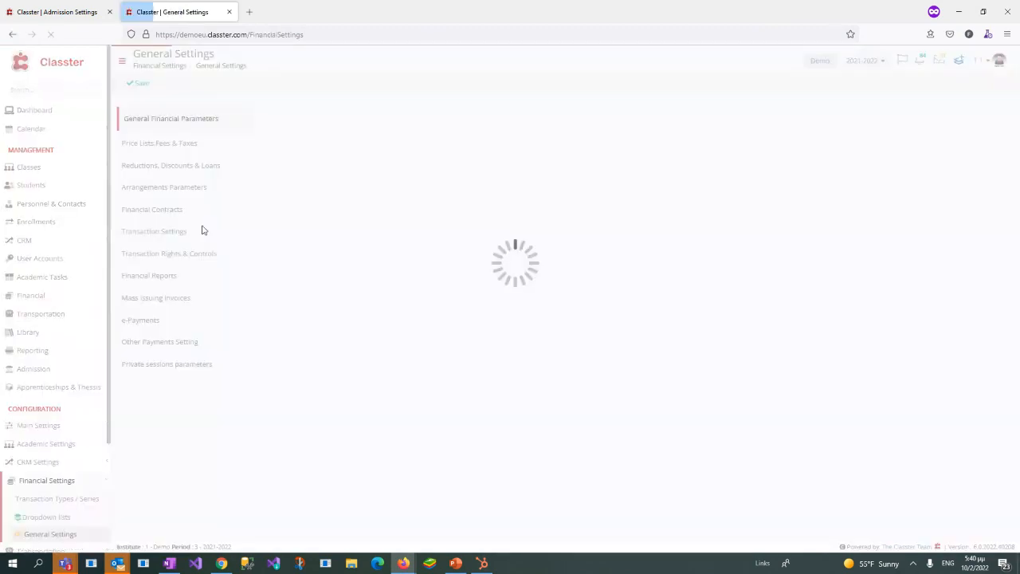
left_click(157, 321)
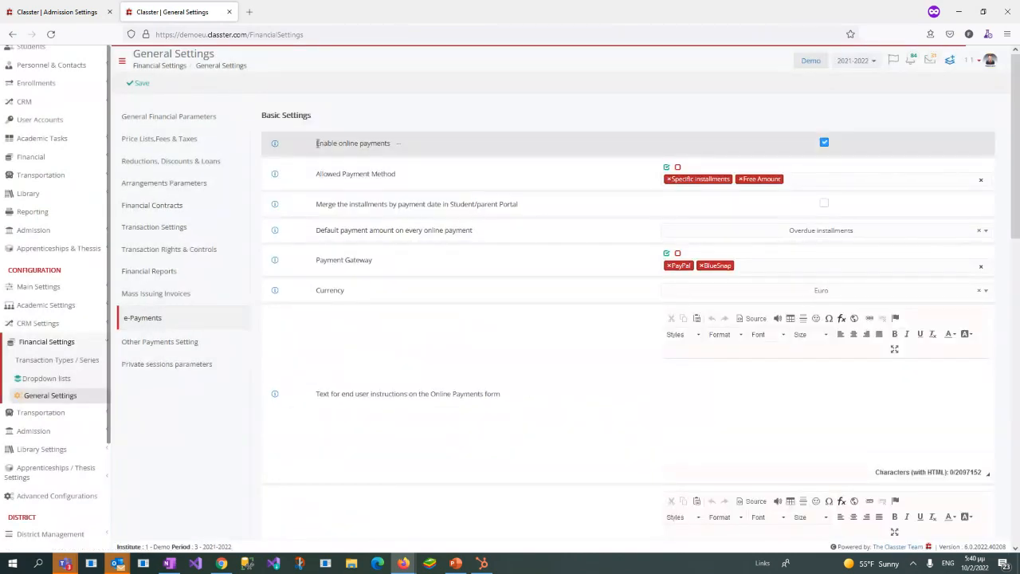
Step: Examine the online payments, Allowed Payment Method and Payment Gateway settings, including the list of selectable gateways
left_click_drag(315, 144, 391, 144)
left_click_drag(314, 174, 412, 178)
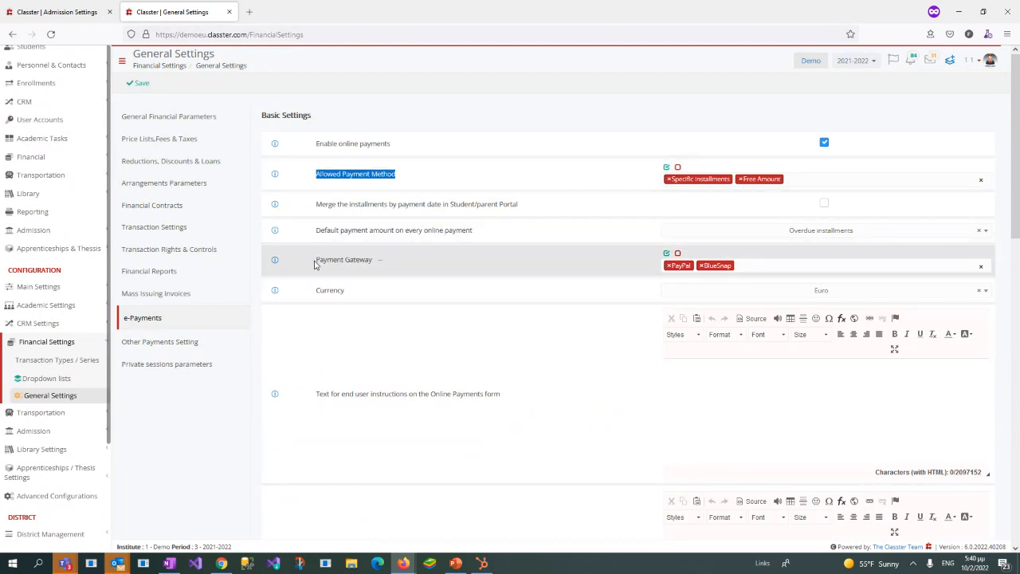
left_click_drag(316, 260, 378, 268)
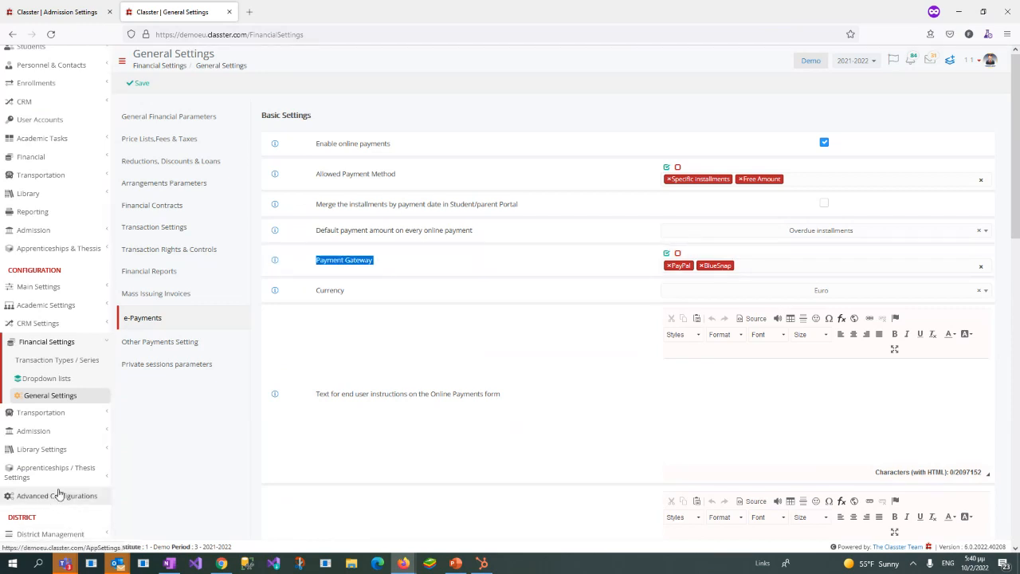
left_click(771, 268)
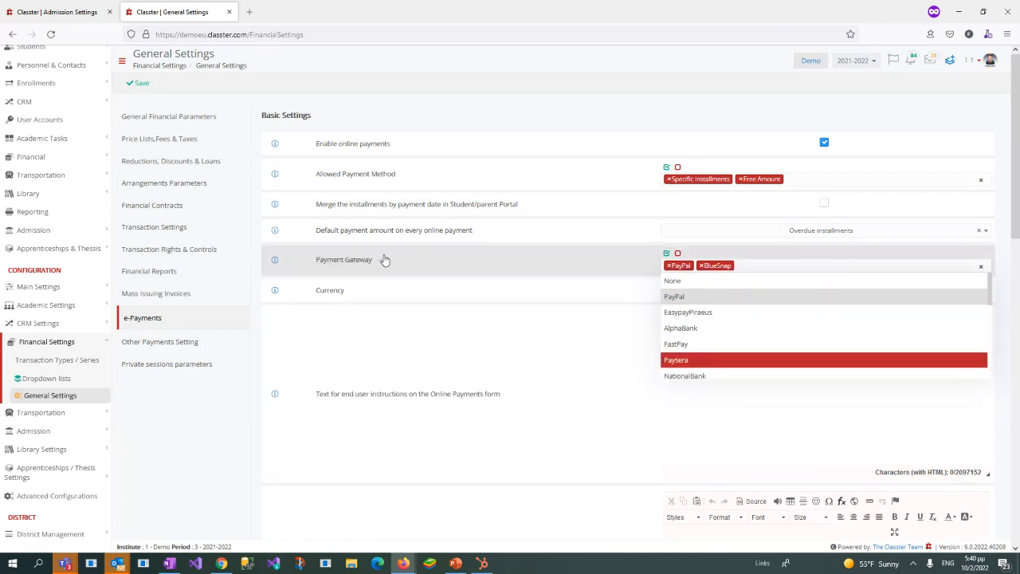
Step: Close the financial General Settings page and proceed from the applicant's payment prompt to the card form with BlueSnap
left_click(229, 11)
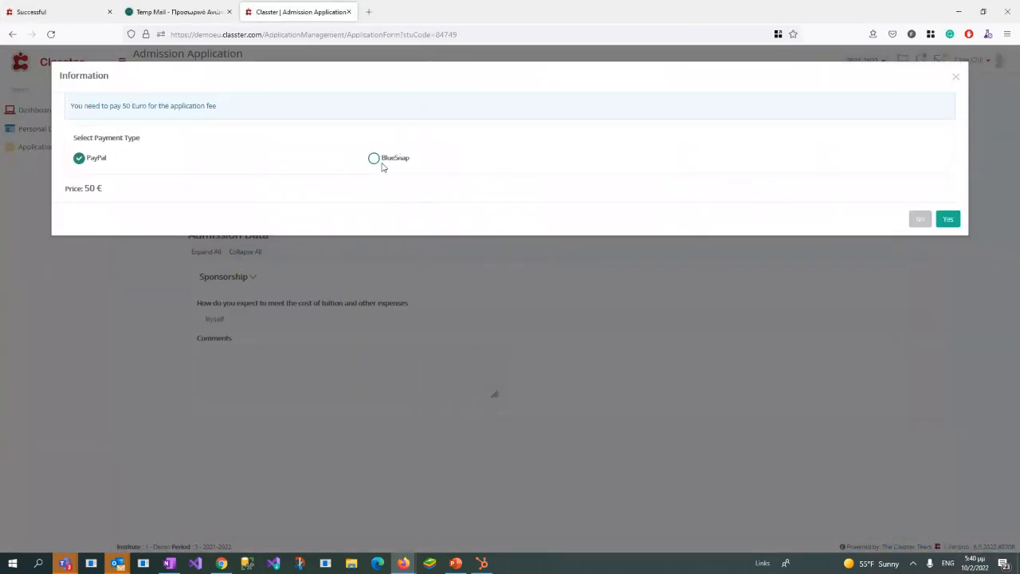
left_click(374, 161)
left_click(949, 219)
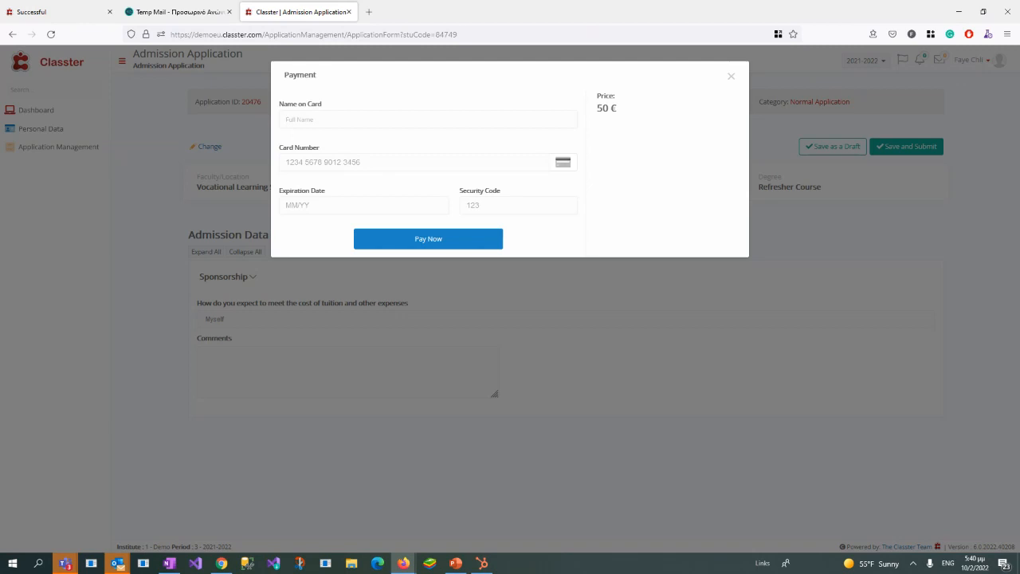
Step: Bring back the maximized admin window and expand the Admission section under Management
left_click_drag(1019, 78, 560, 70)
double_click(560, 71)
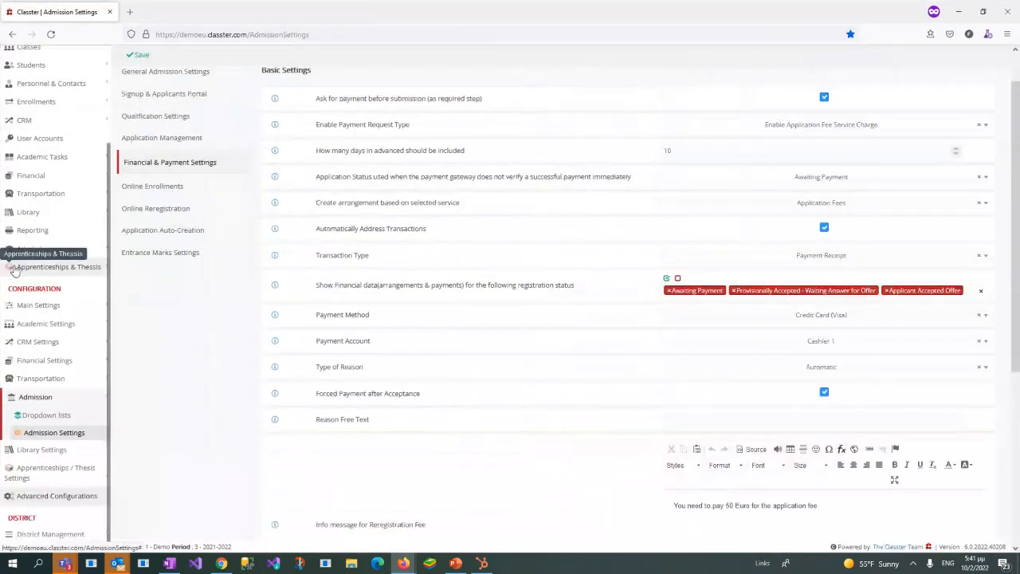
left_click(42, 253)
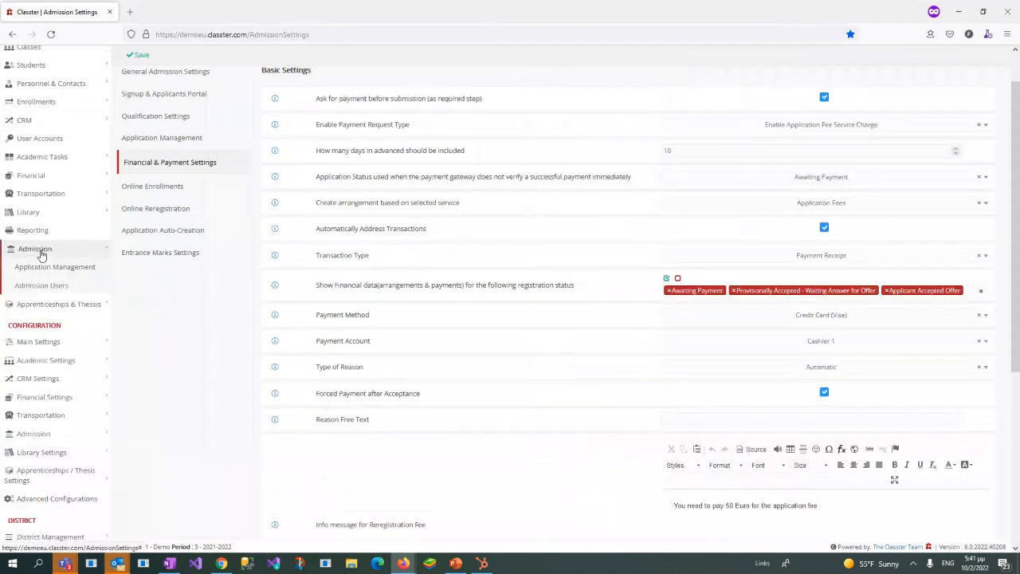
scroll(90, 242, "up", 3)
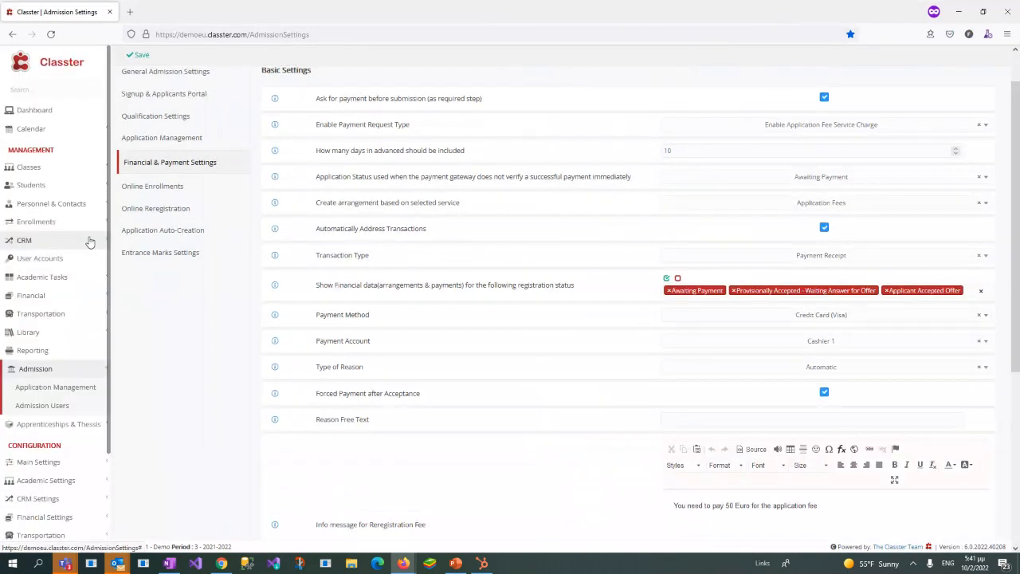
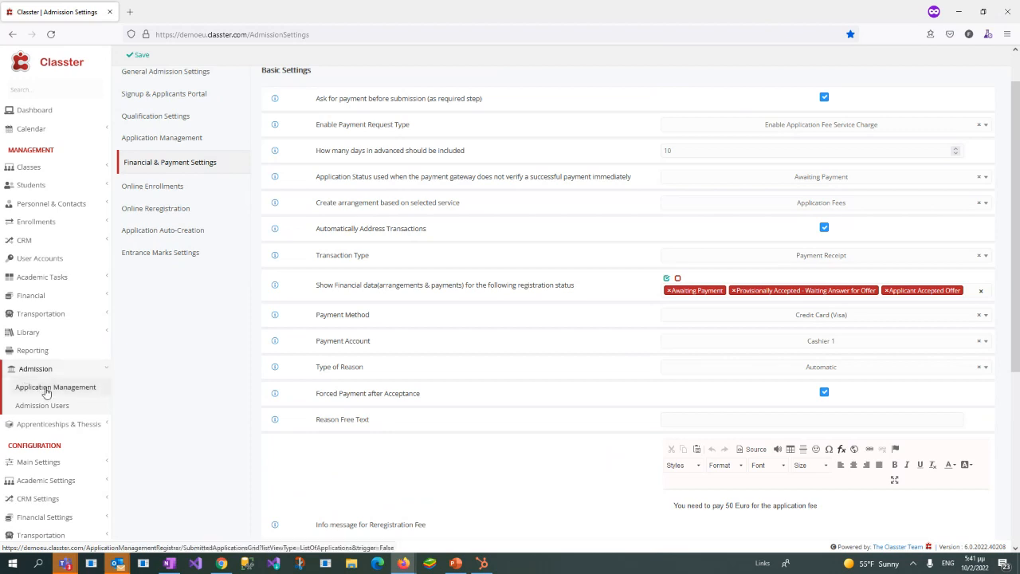
Step: Open the Admission application management list, clear the text search filter and list all applications
left_click(35, 389)
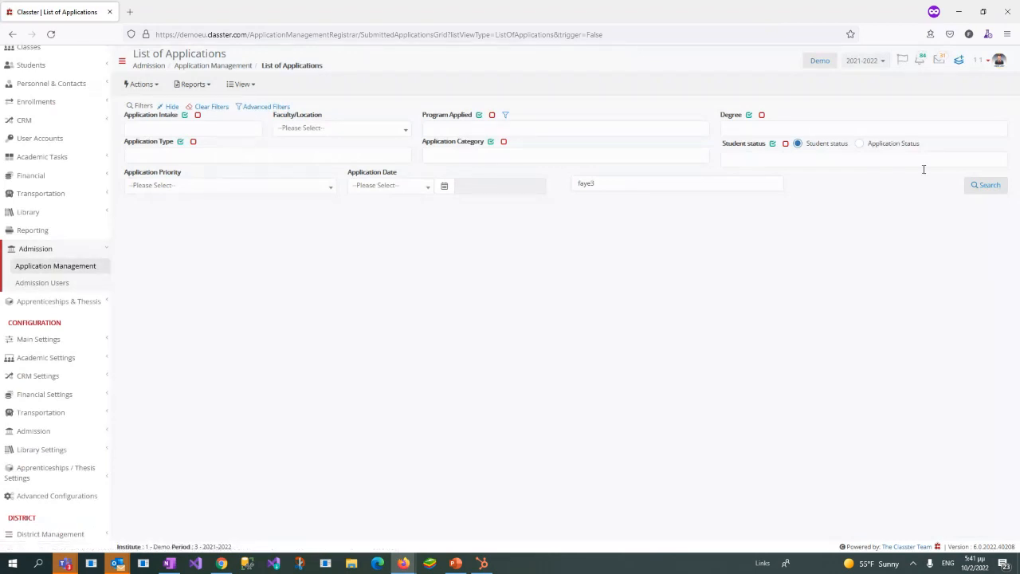
left_click(747, 179)
type("smit")
key("BackSpace")
key("BackSpace")
key("BackSpace")
key("BackSpace")
key("BackSpace")
key("BackSpace")
key("BackSpace")
key("BackSpace")
key("BackSpace")
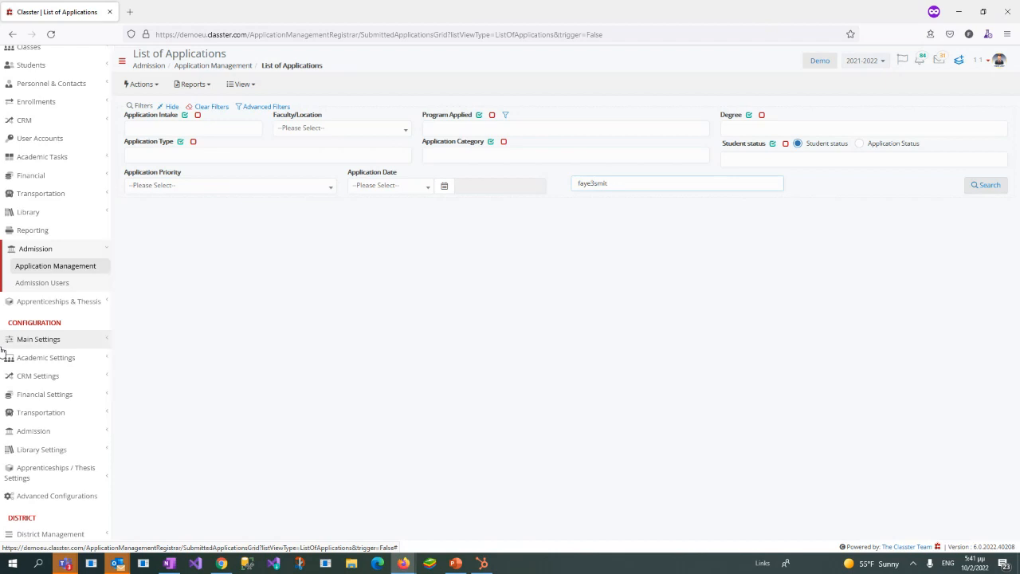
type("sm")
key("BackSpace")
key("BackSpace")
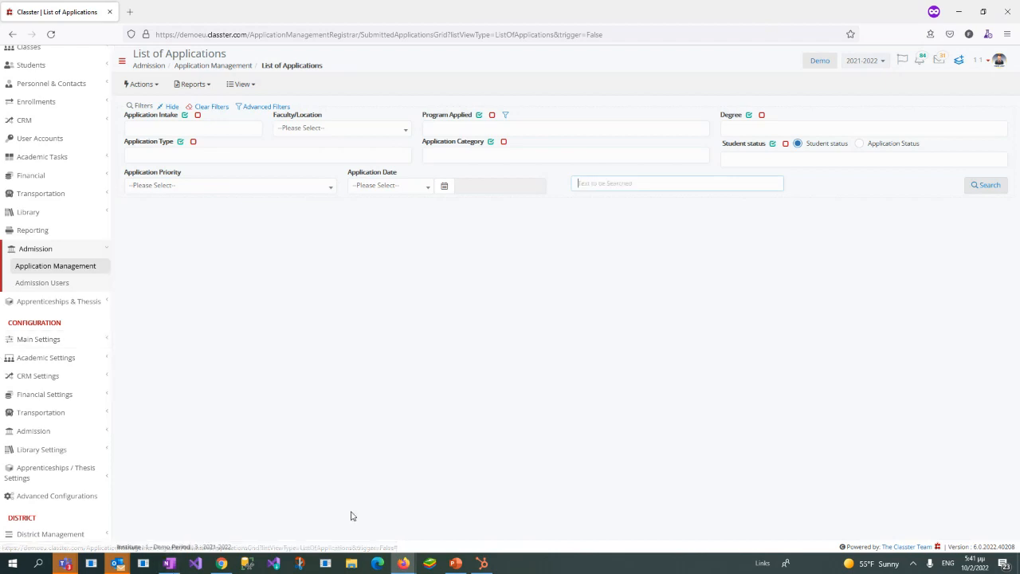
left_click(989, 185)
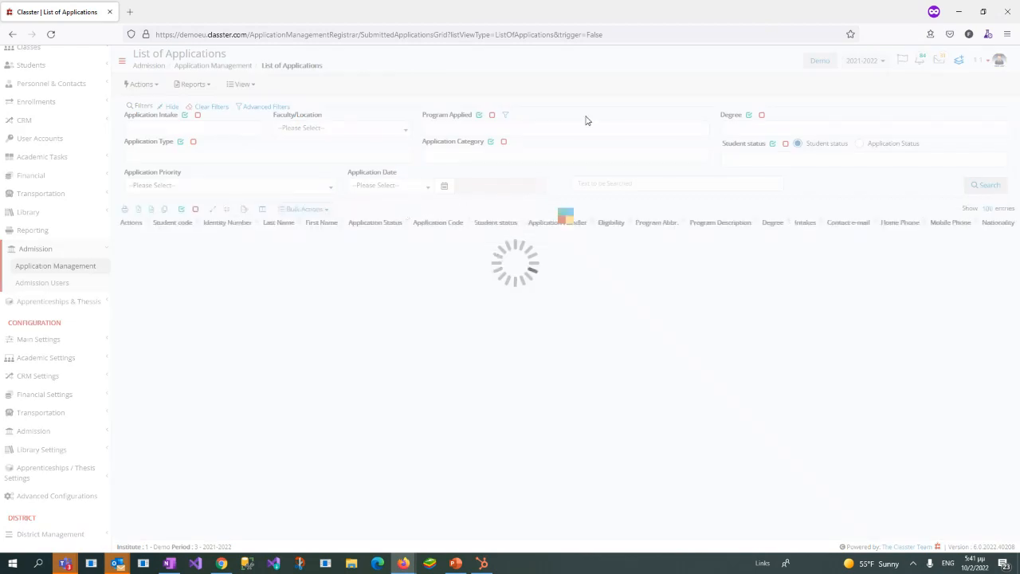
Step: Examine the filter options for application intake, student status and program applied, plus the advanced filters
left_click(151, 128)
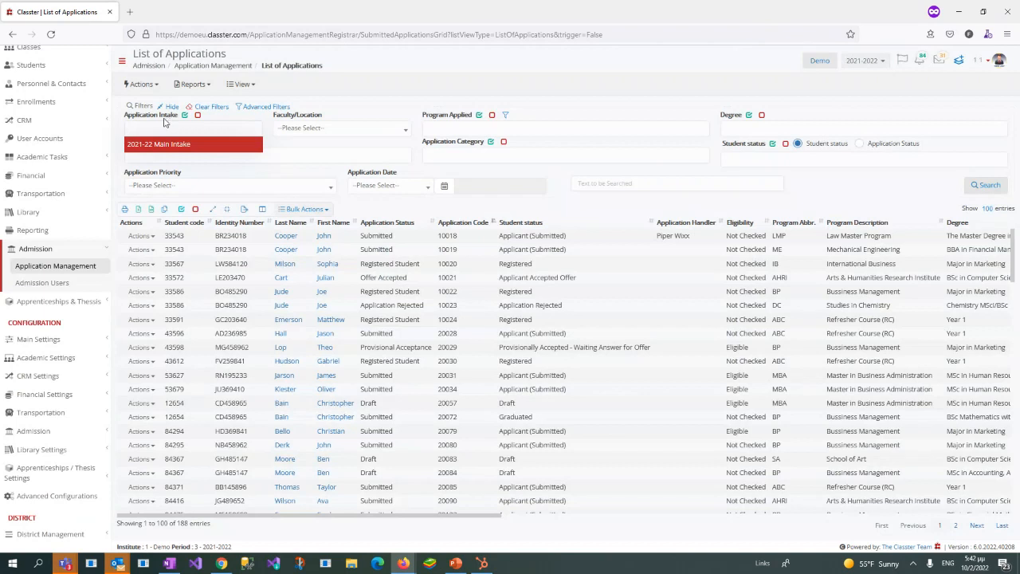
left_click(846, 157)
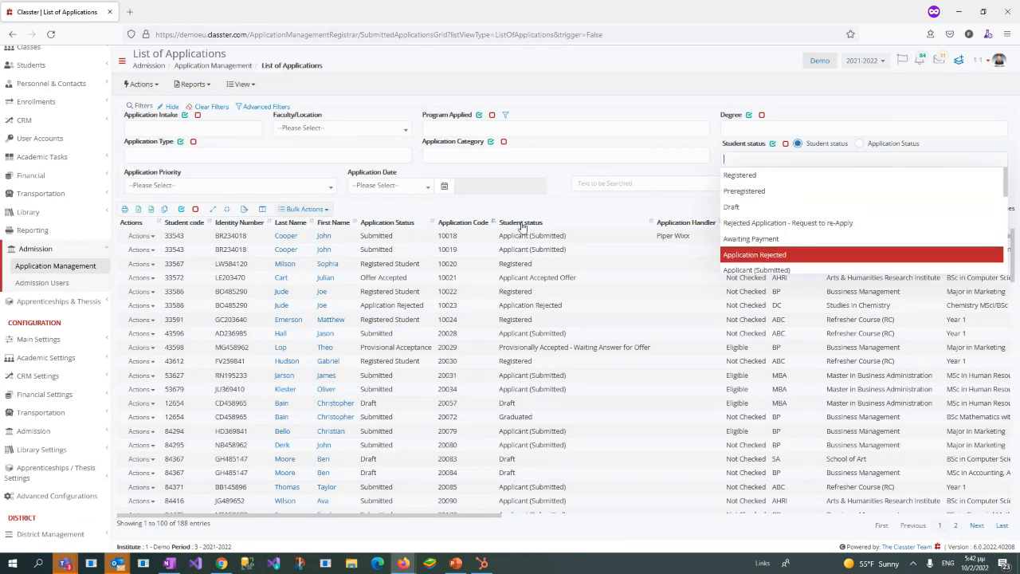
left_click(427, 92)
left_click(458, 134)
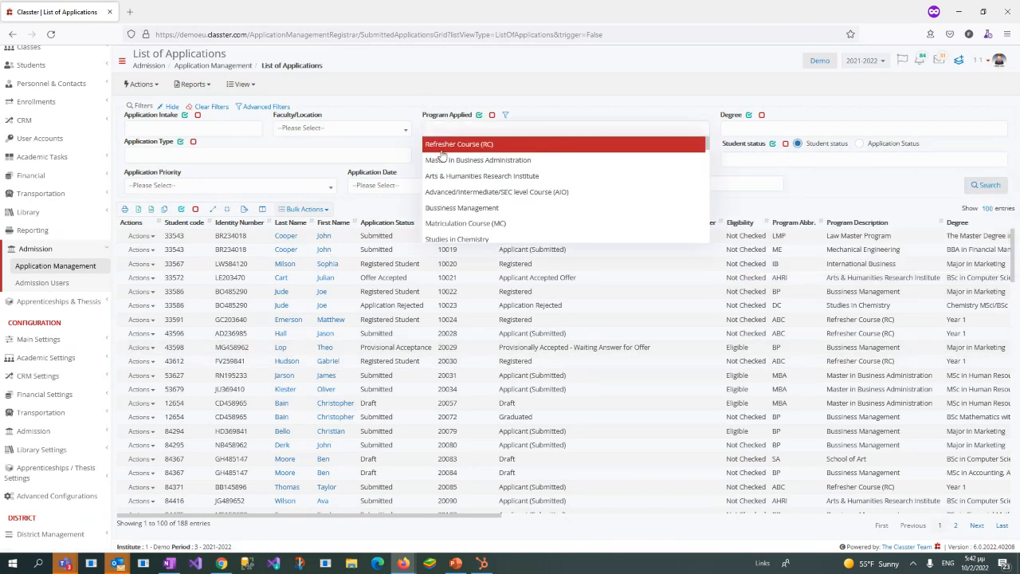
left_click(431, 70)
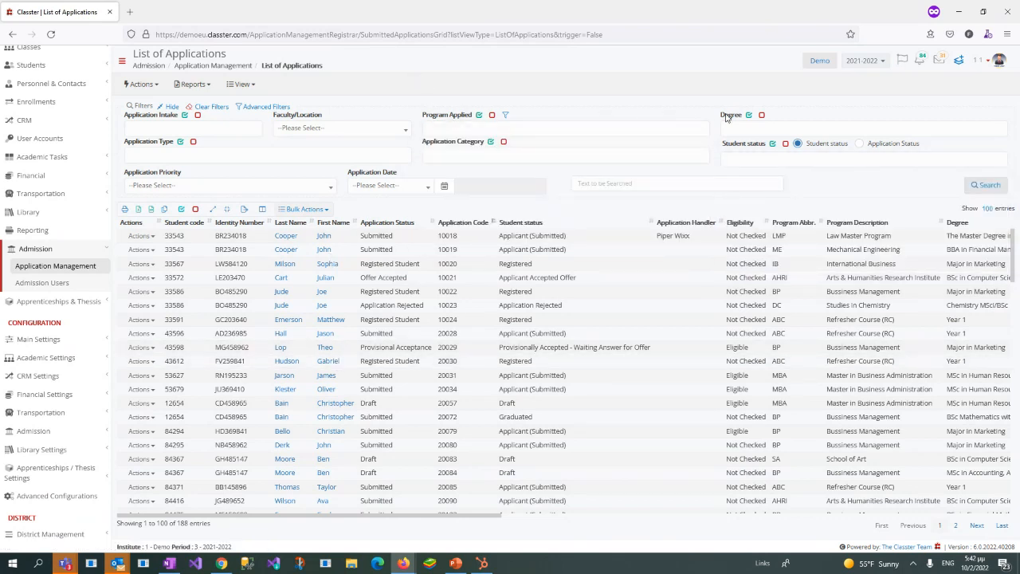
left_click(251, 109)
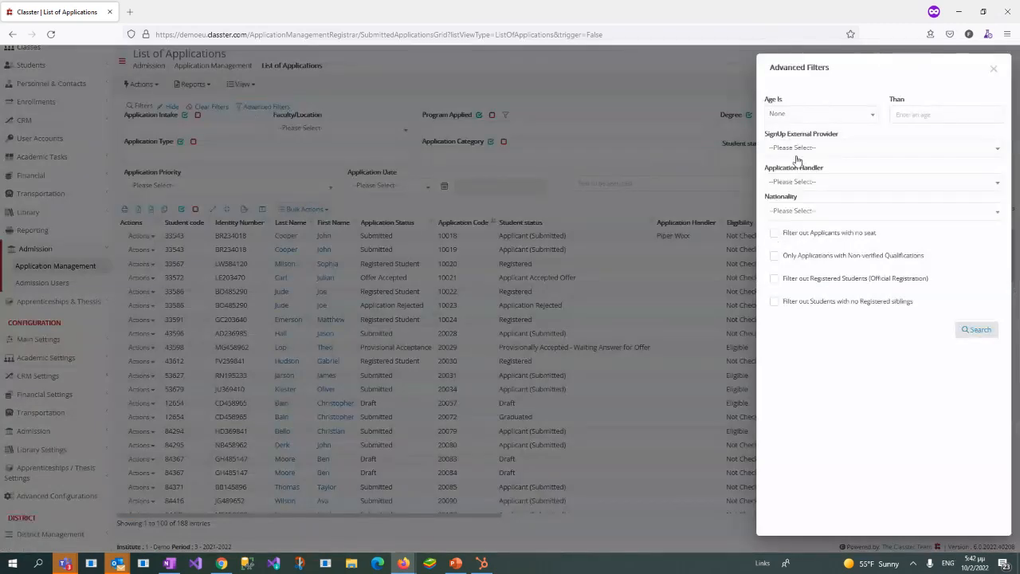
left_click(992, 70)
Step: Search the list of applications by the applicant's surname
left_click(595, 183)
type("smith")
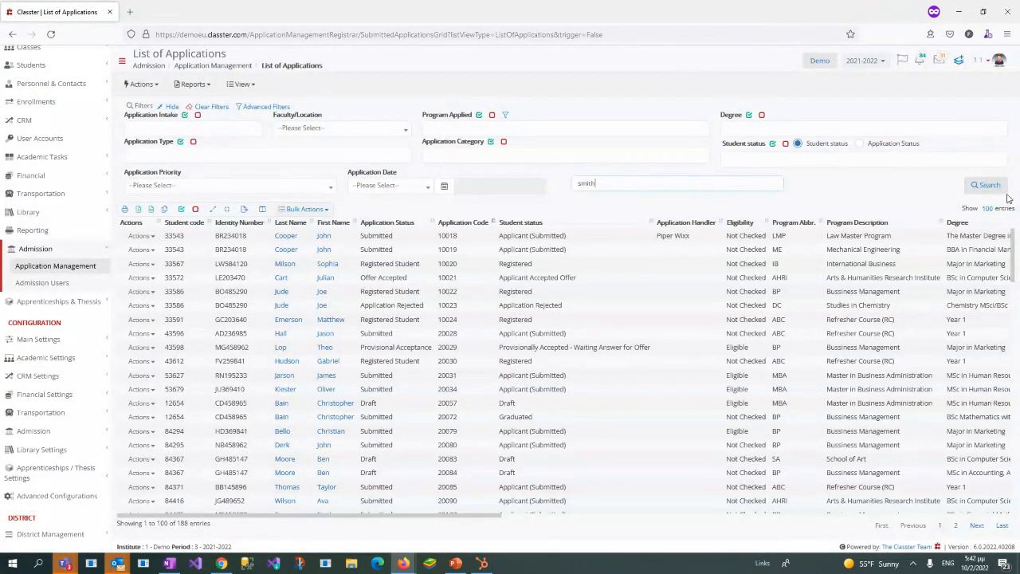
left_click(993, 186)
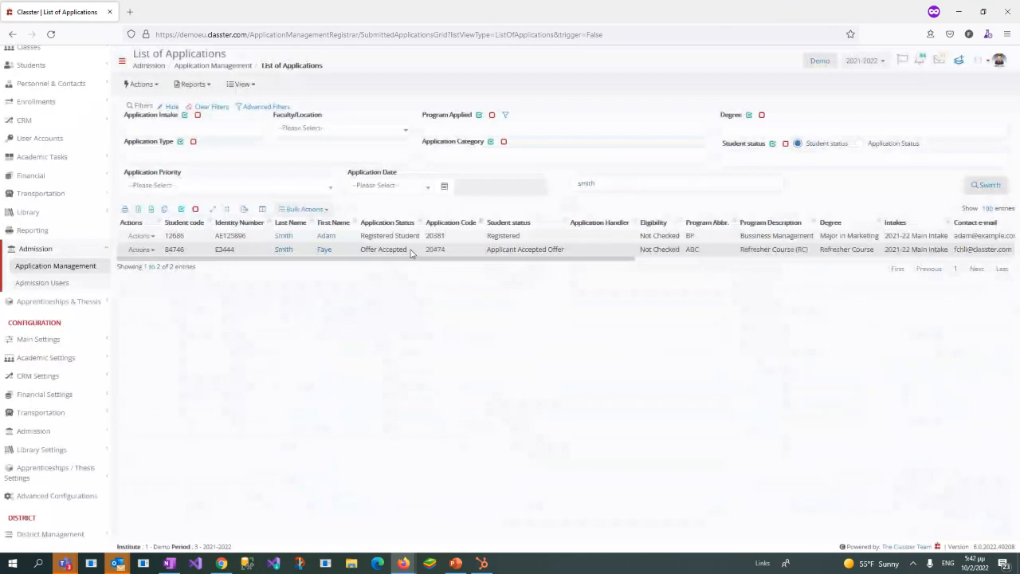
Step: Select both listed applications and review the handlers offered for a bulk application handler change, without saving
left_click(410, 252)
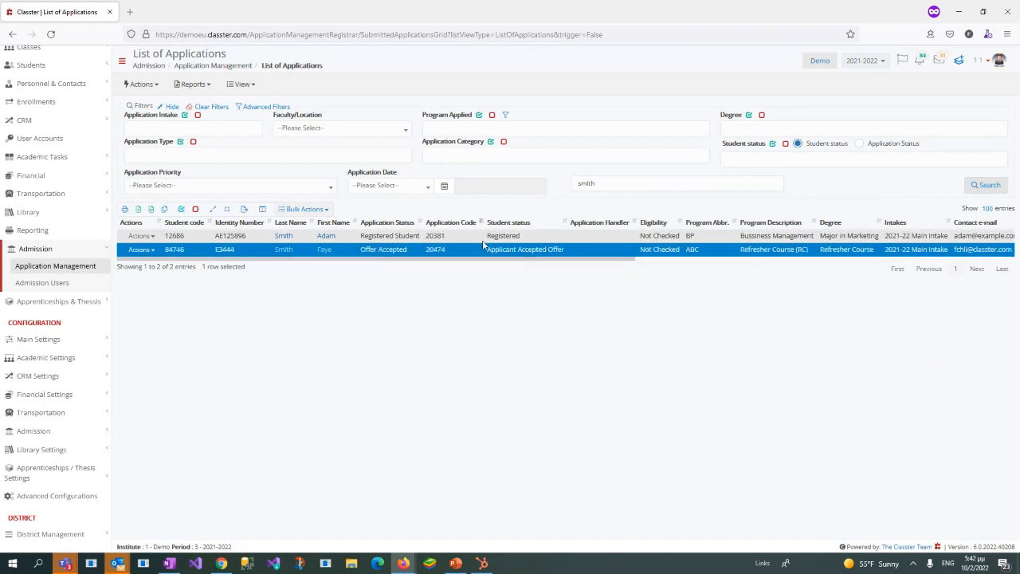
left_click(416, 236)
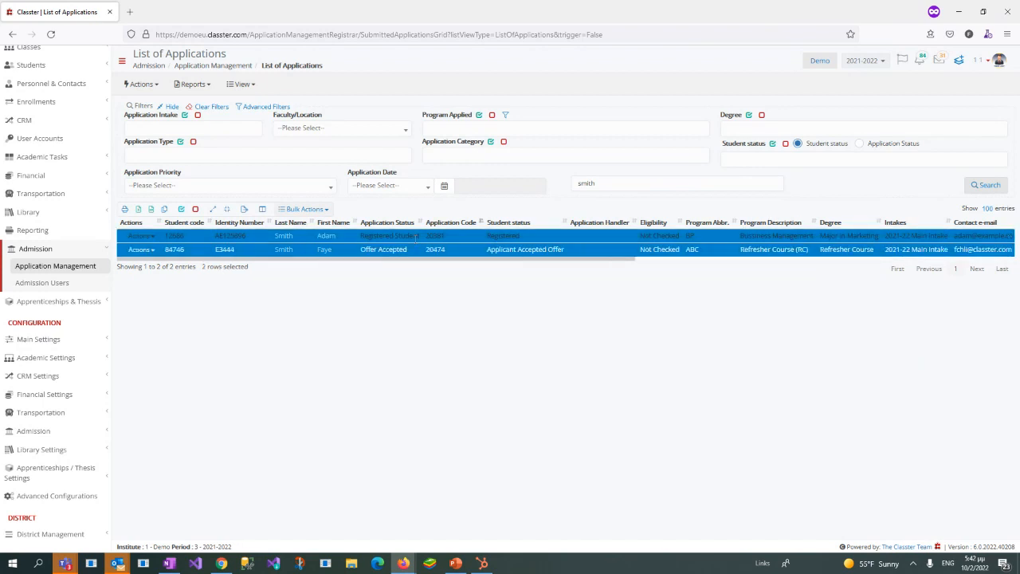
left_click(327, 210)
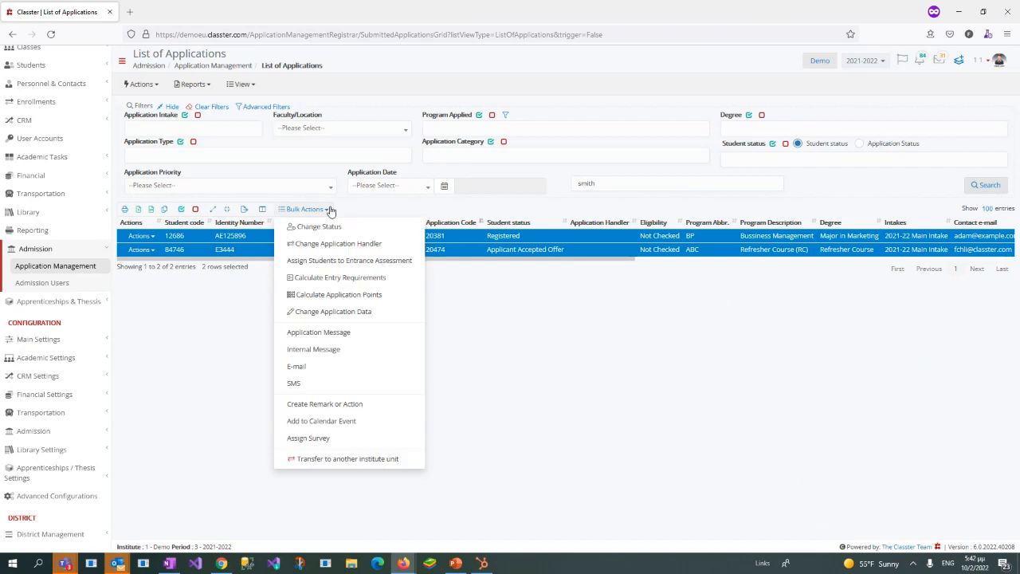
left_click(371, 251)
left_click(505, 117)
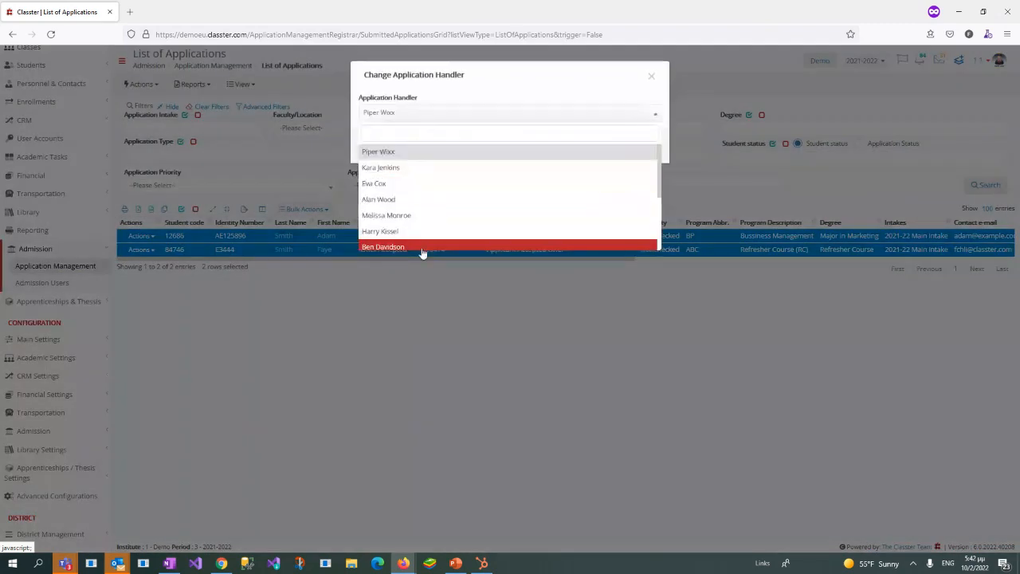
scroll(423, 162, "down", 2)
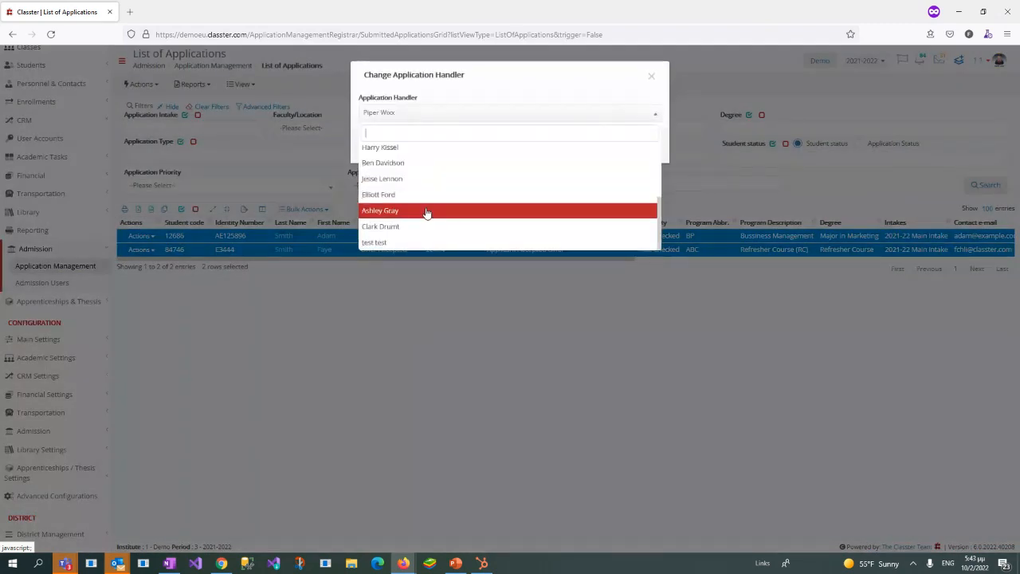
left_click(502, 113)
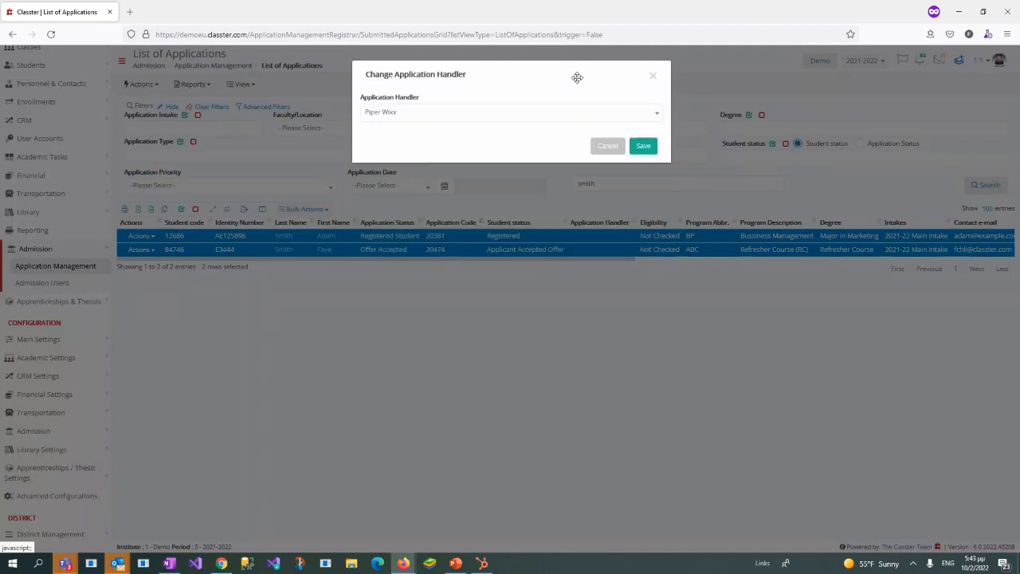
left_click(653, 78)
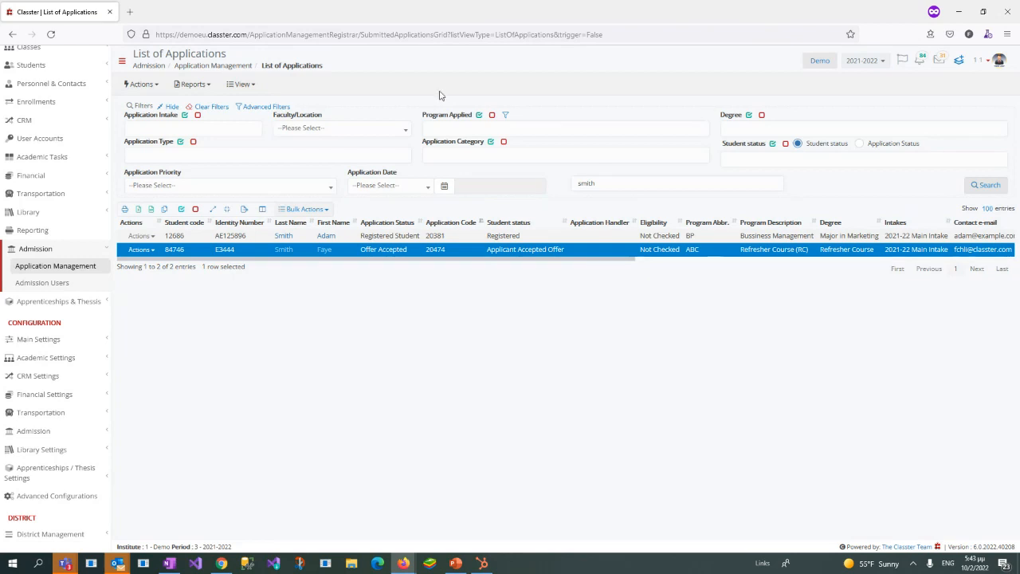
Step: Change the registration status of the selected Refresher Course application to Under Review and save it
left_click(326, 209)
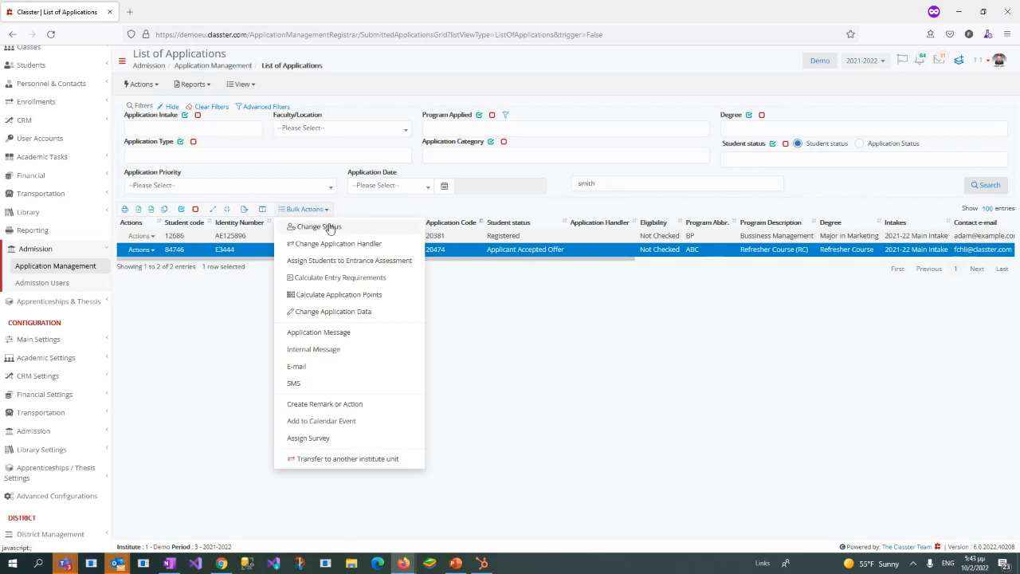
left_click(330, 227)
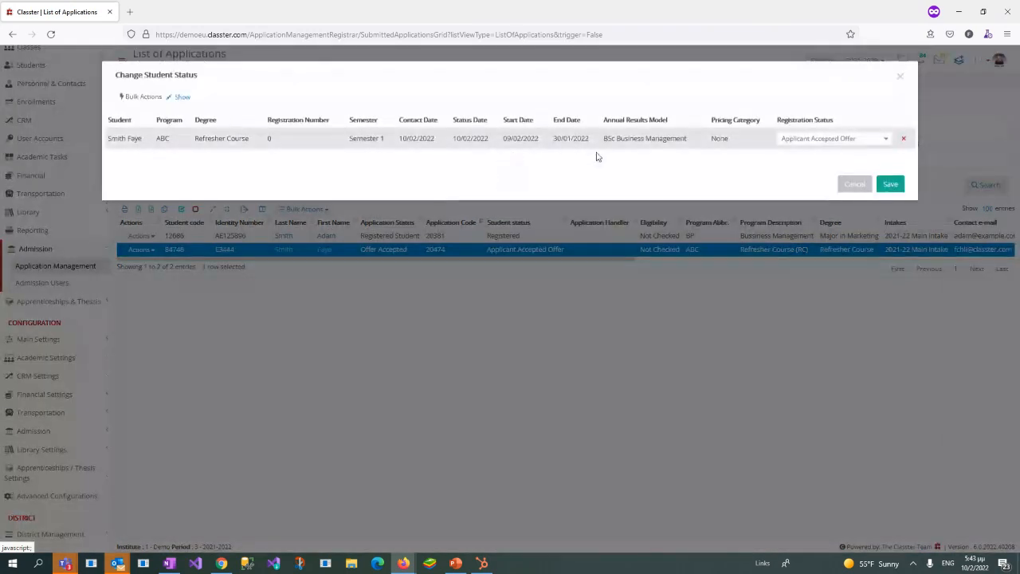
left_click(841, 141)
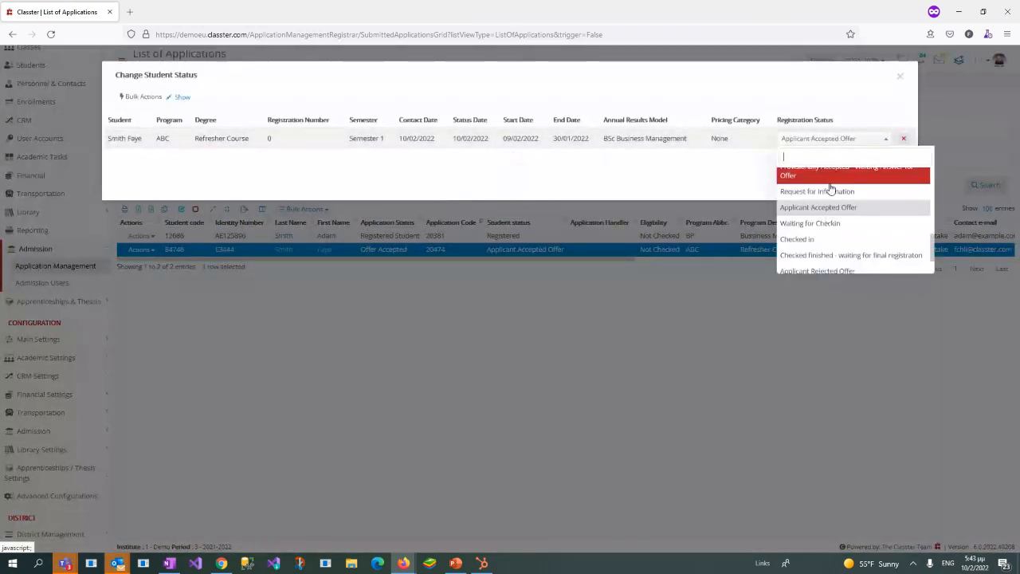
type("und")
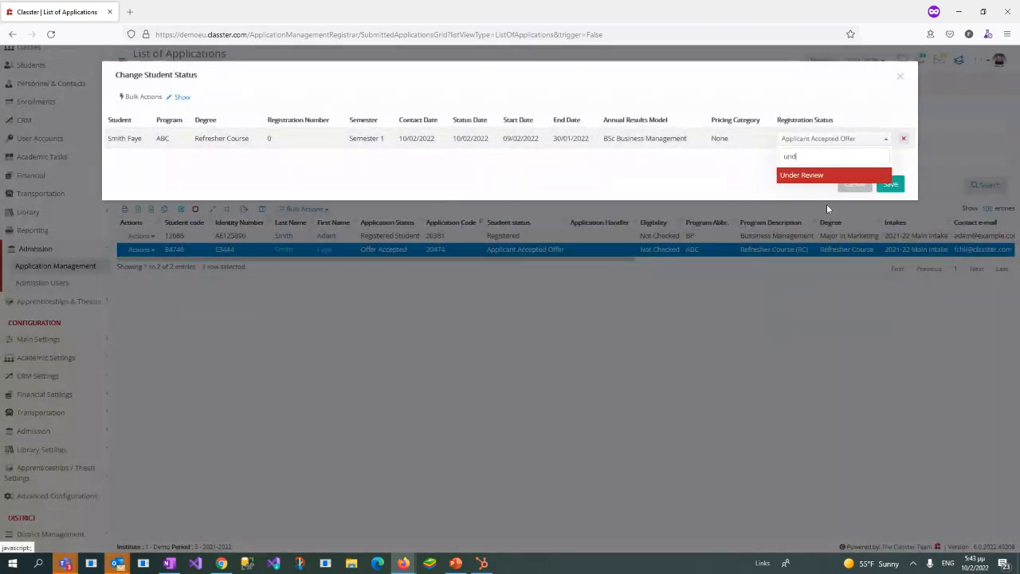
left_click(837, 176)
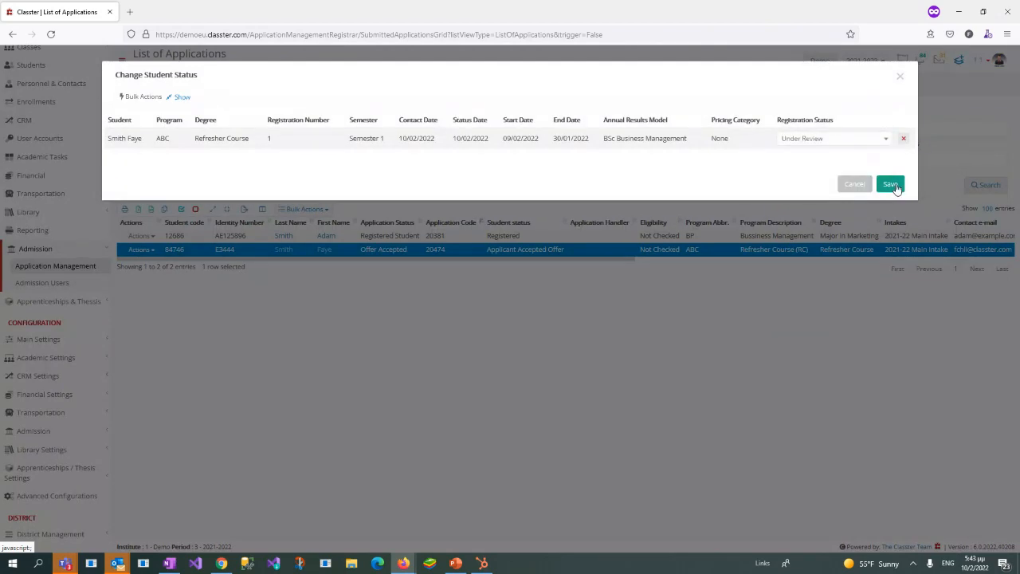
left_click(895, 186)
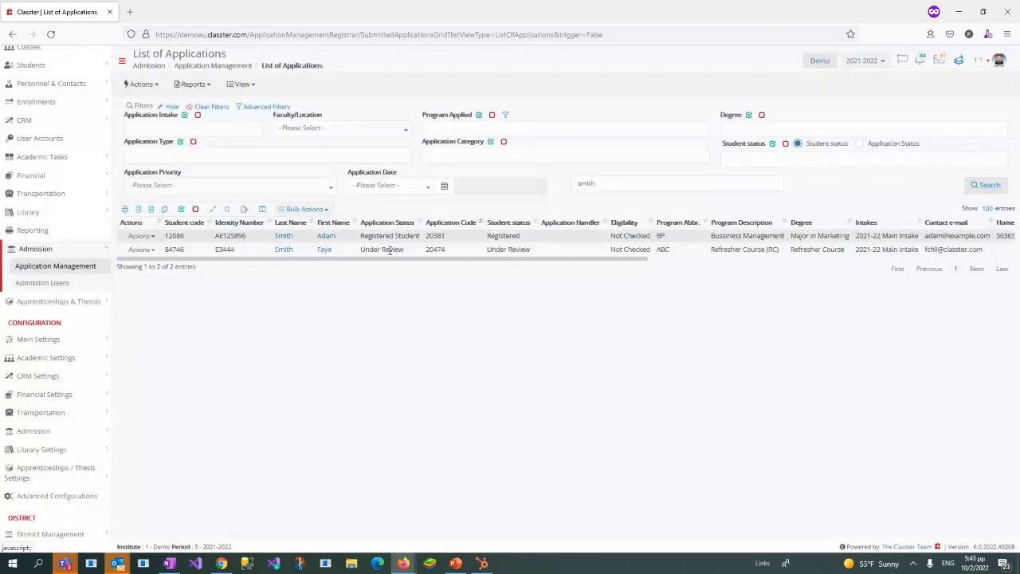
Step: Open the student record of the Refresher Course applicant, keeping it in a single browser tab
left_click(351, 251)
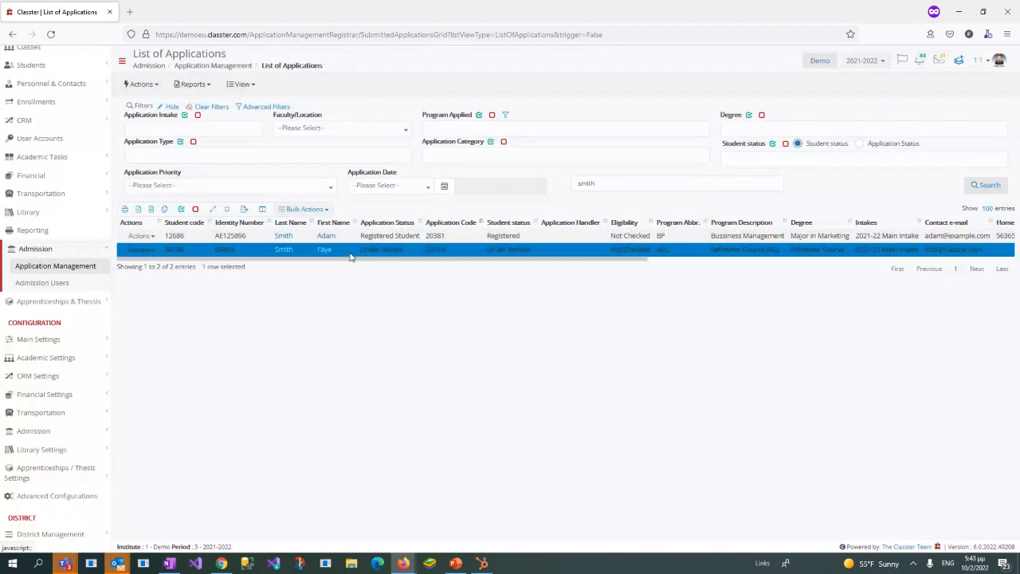
right_click(279, 254)
left_click(299, 261)
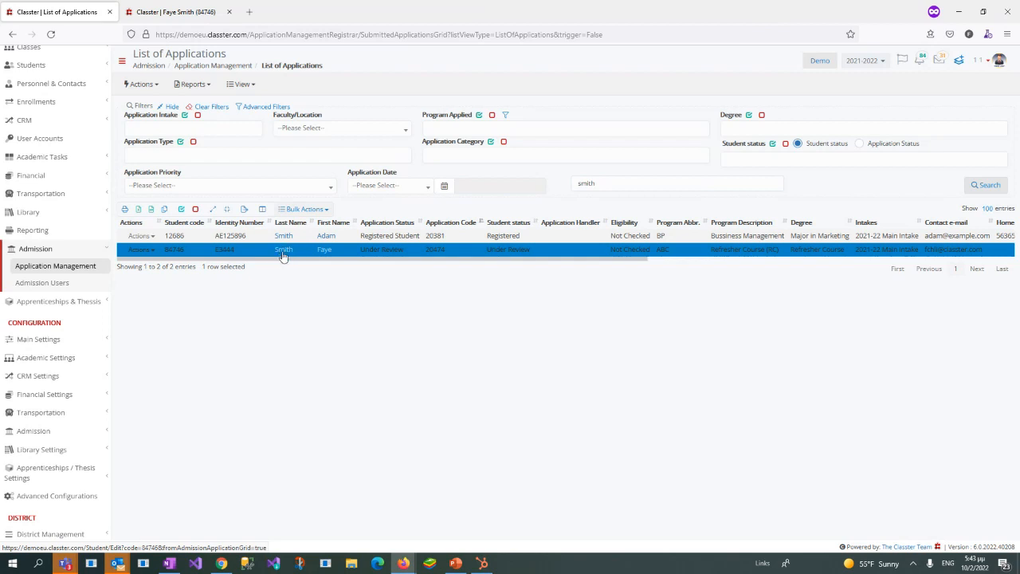
left_click(285, 252)
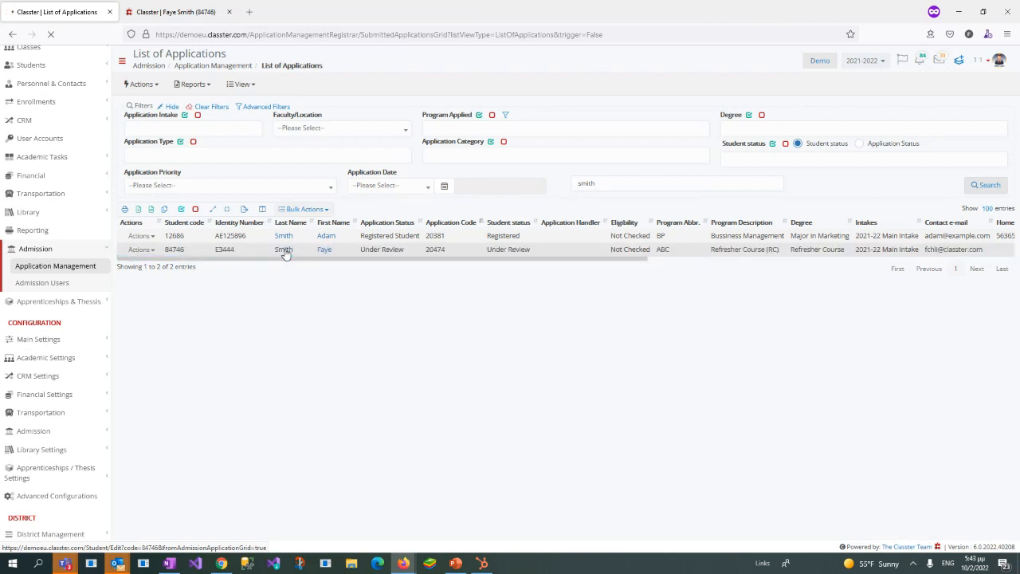
left_click(229, 12)
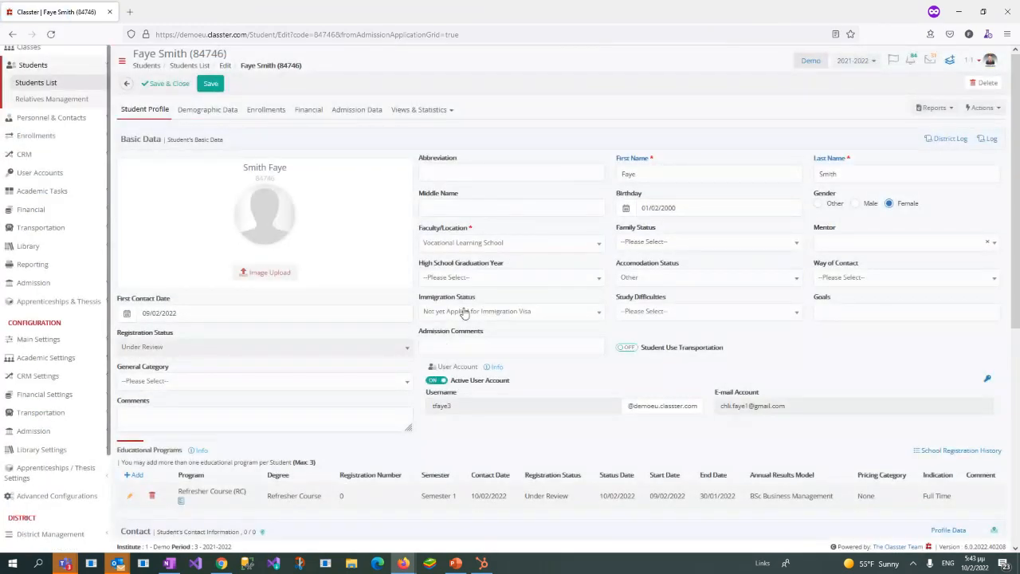
Step: Review the student's profile and contact information, and the identity document fields in the demographic data
scroll(464, 313, "down", 2)
scroll(465, 372, "down", 4)
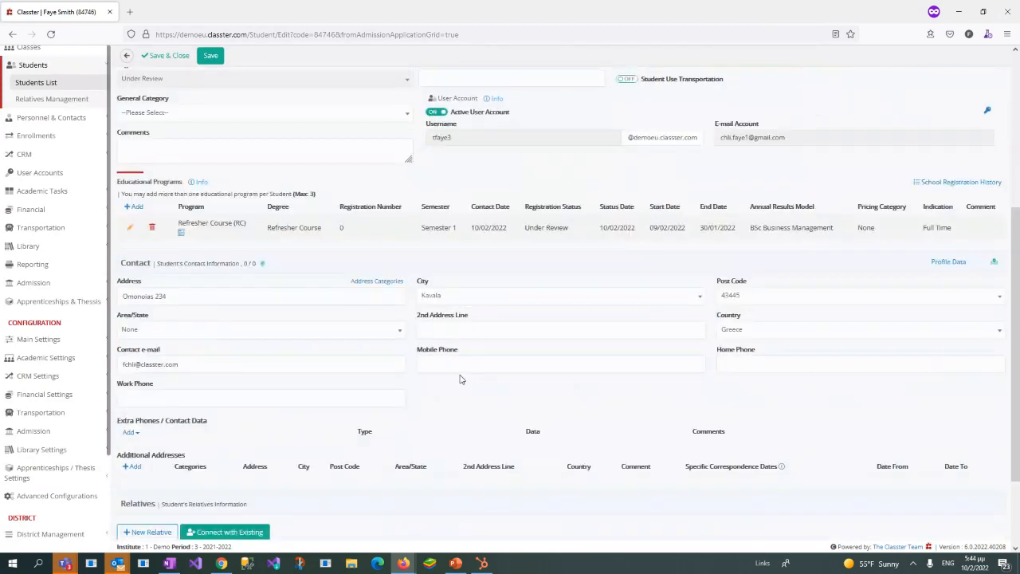
left_click(202, 361)
scroll(630, 356, "up", 6)
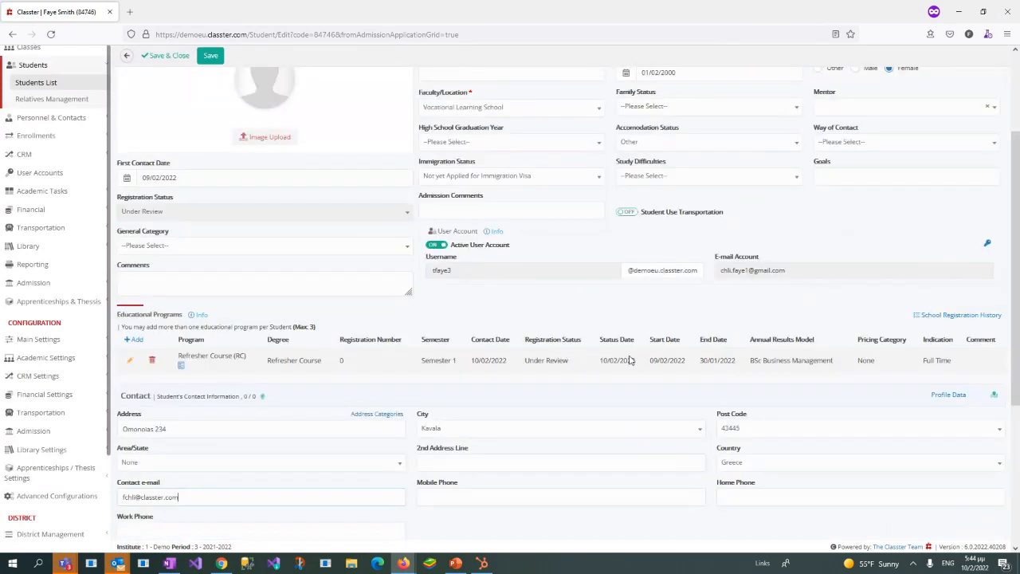
left_click(227, 112)
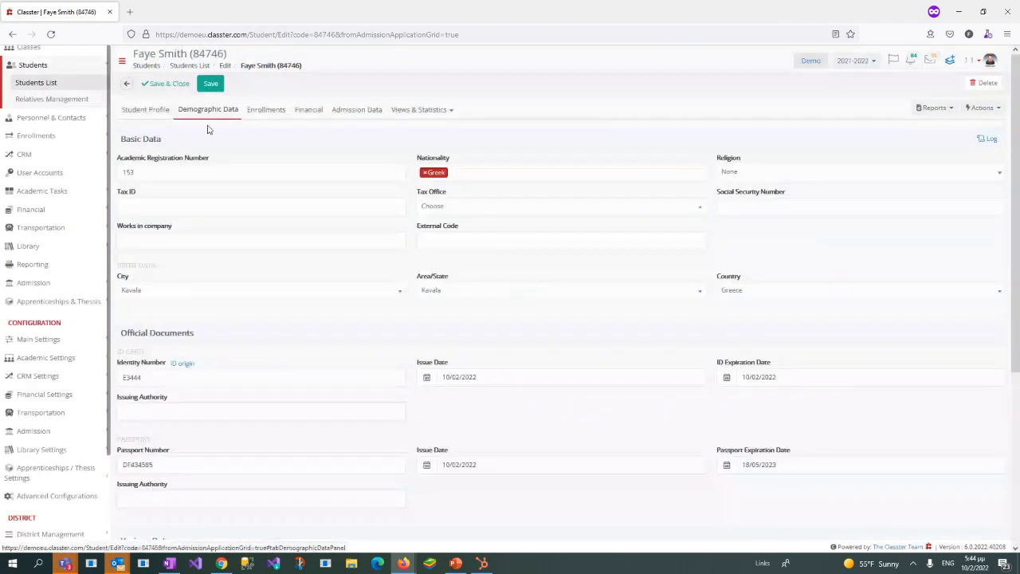
left_click_drag(212, 379, 100, 375)
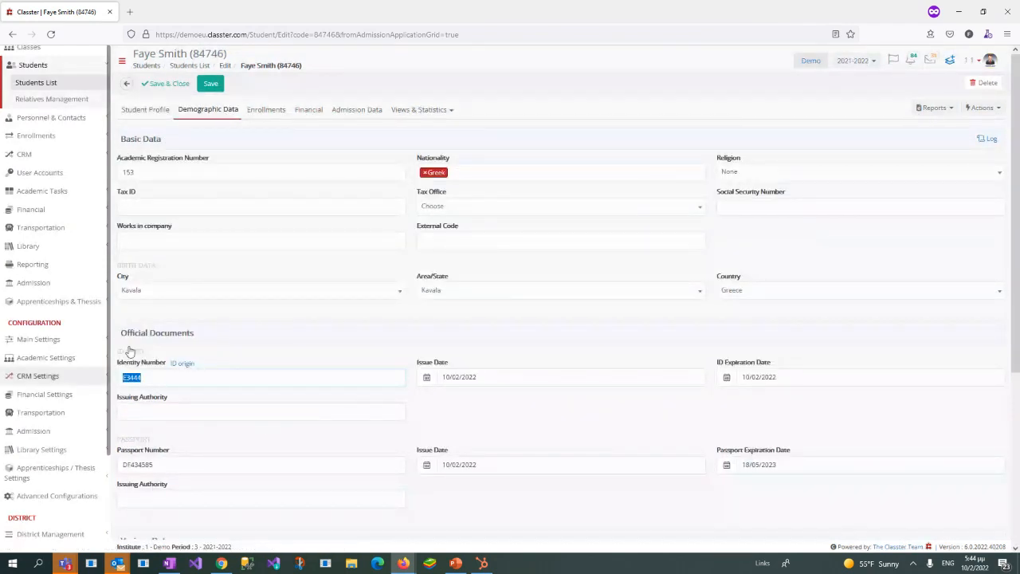
left_click(480, 148)
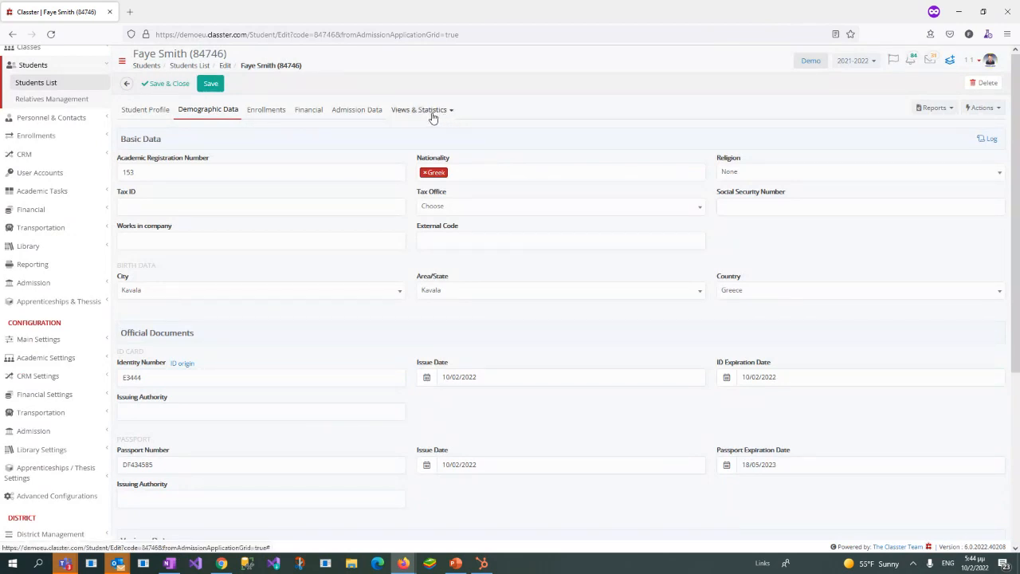
Step: Show the student's submitted admission data and review the language certification and work experience sections
left_click(374, 111)
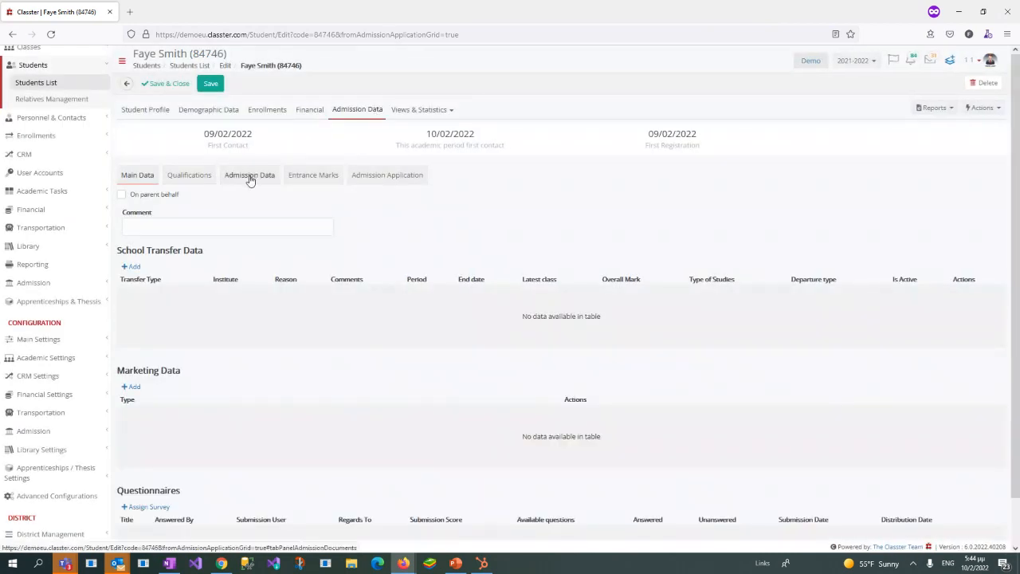
left_click(249, 177)
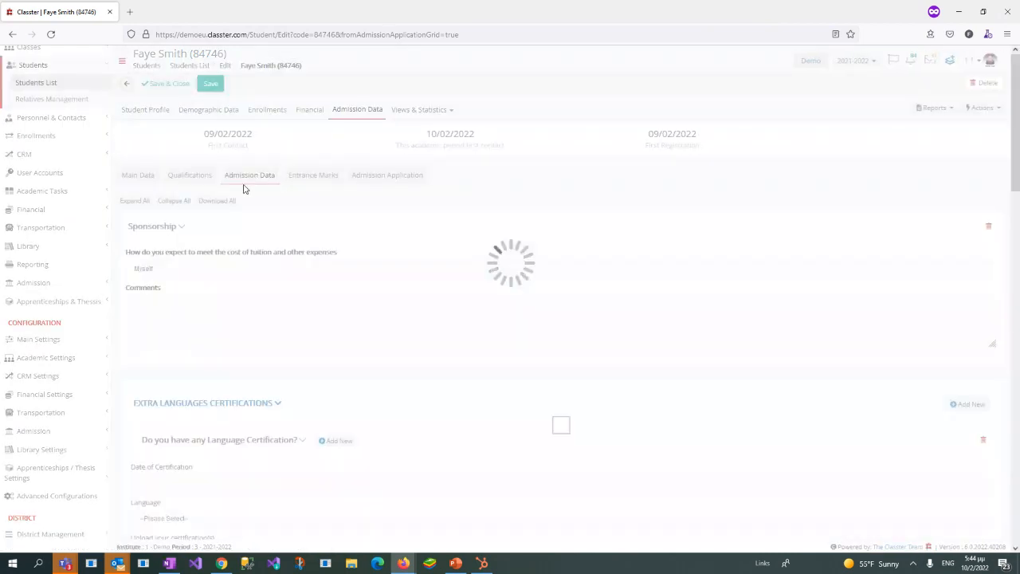
scroll(263, 293, "down", 5)
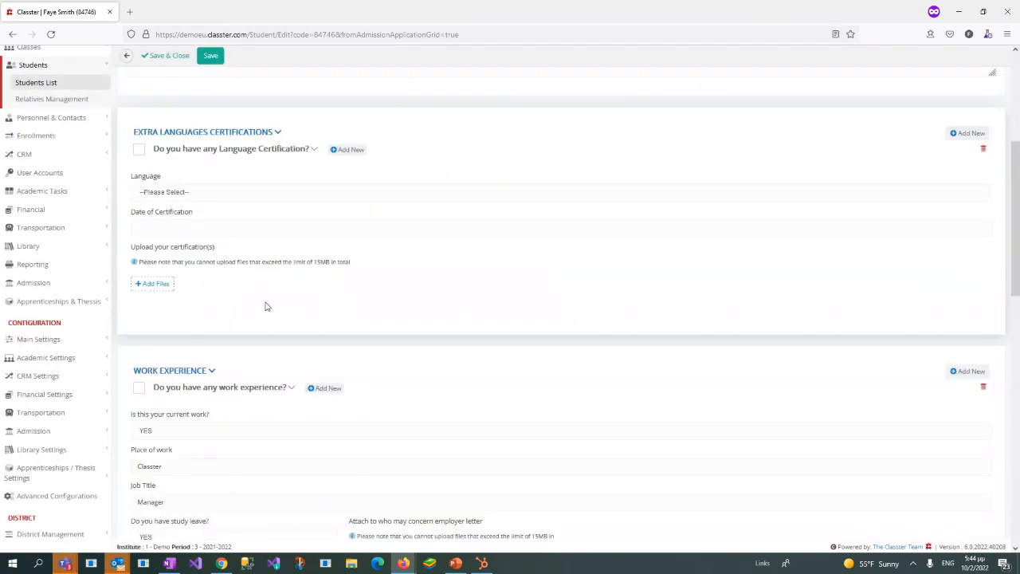
Step: Review the remaining admission data sections and tick the work experience entry as checked
scroll(265, 309, "down", 8)
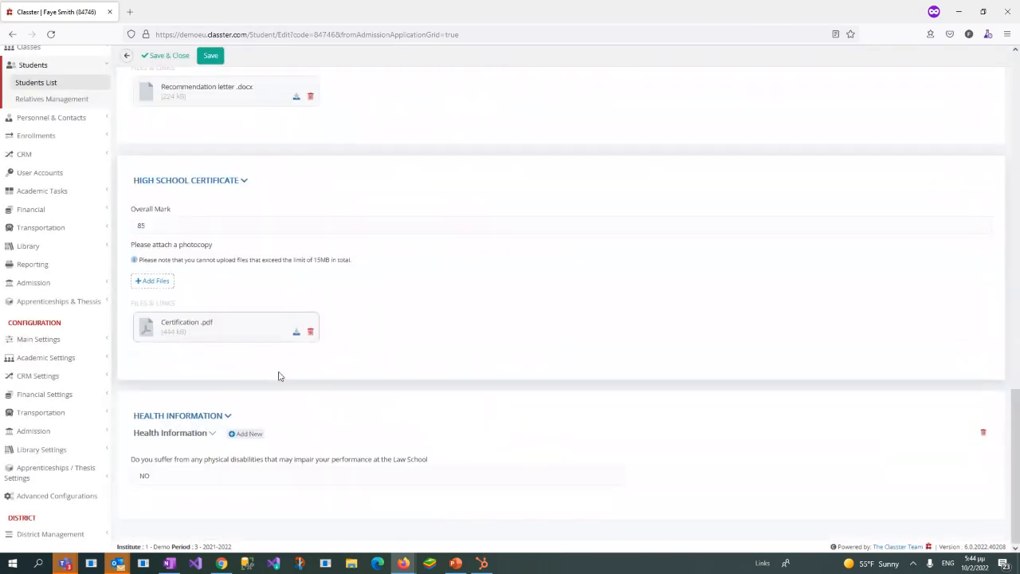
scroll(336, 392, "up", 8)
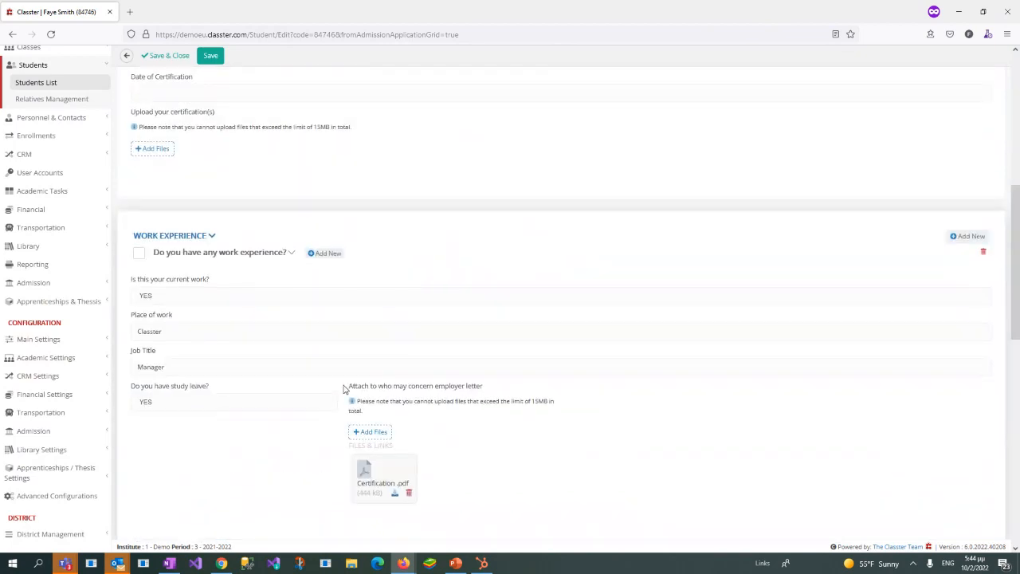
left_click(140, 256)
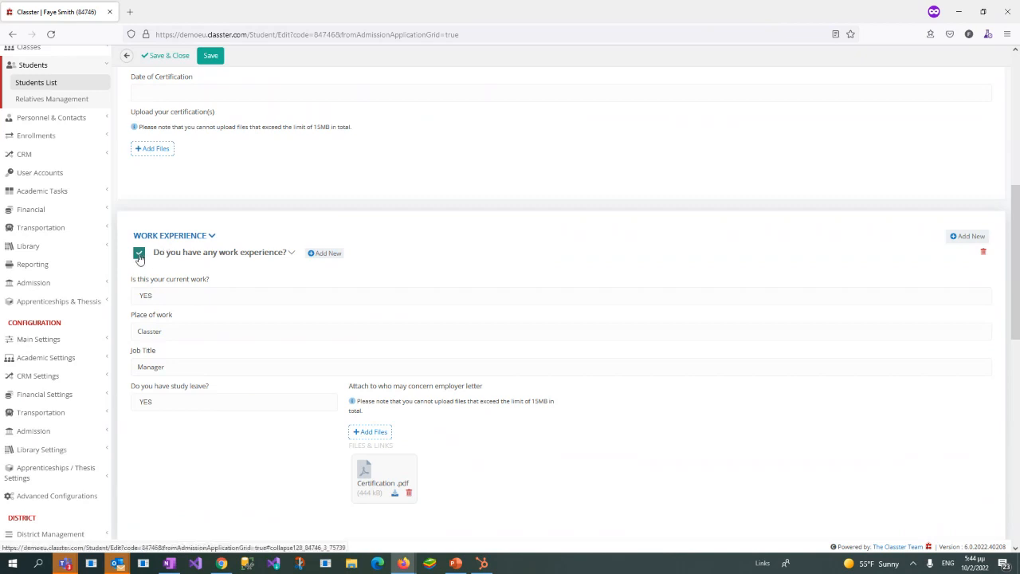
left_click(139, 255)
left_click(139, 255)
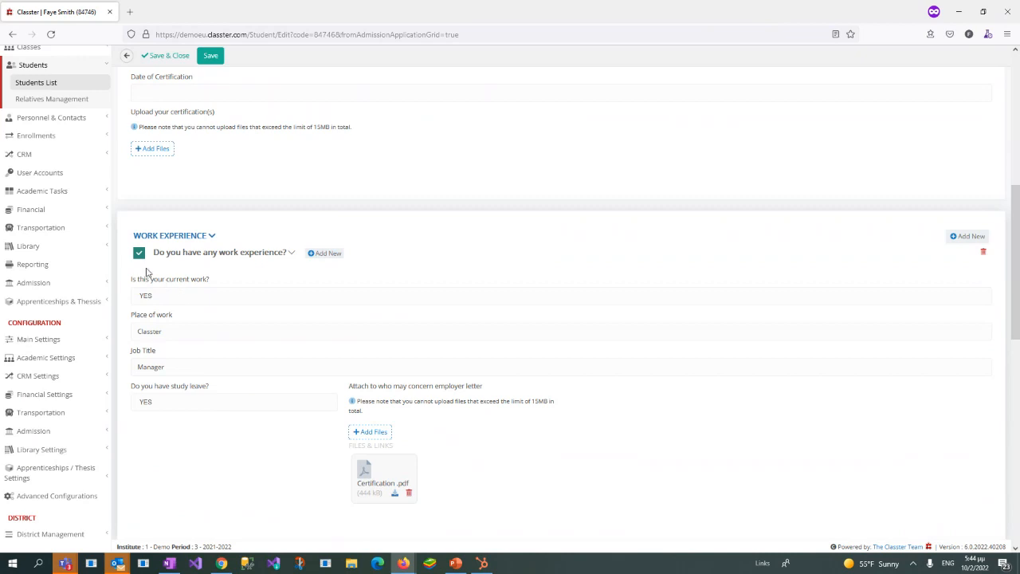
Step: Show the student's financial arrangements and examine the Refresher Course (RC) program entry and its arrangement amount
scroll(219, 269, "up", 5)
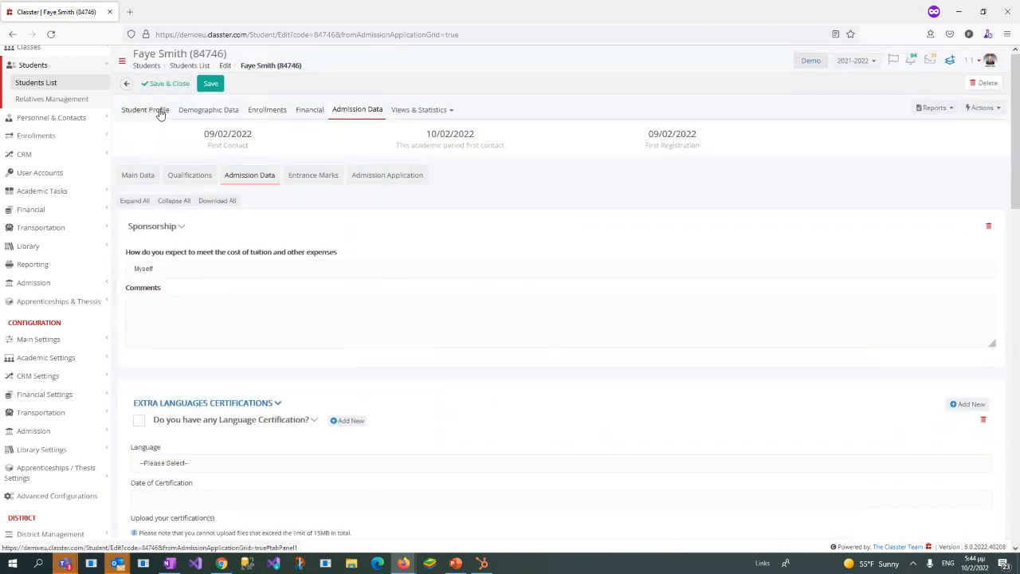
left_click(308, 112)
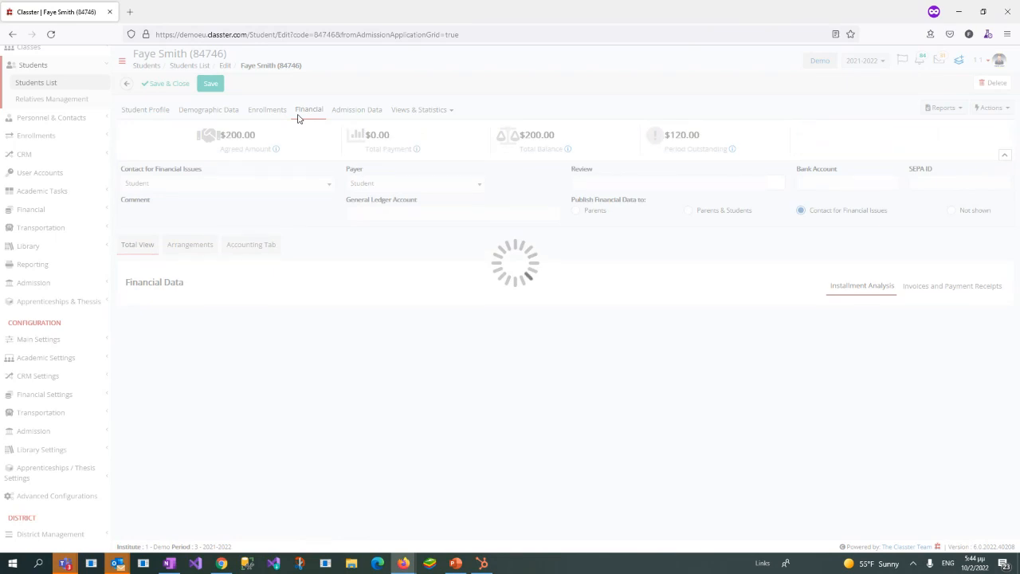
left_click(204, 250)
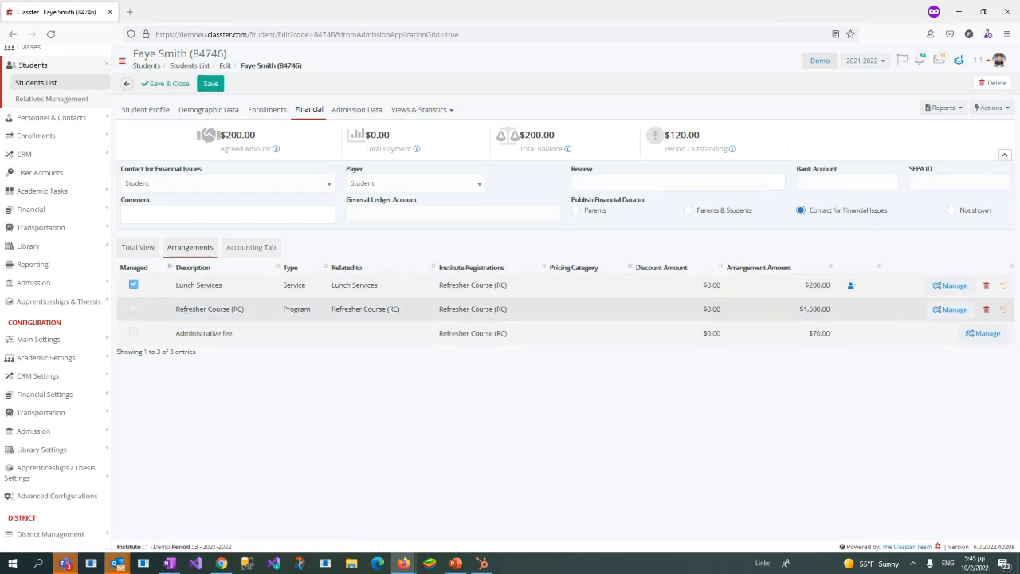
left_click_drag(176, 308, 269, 317)
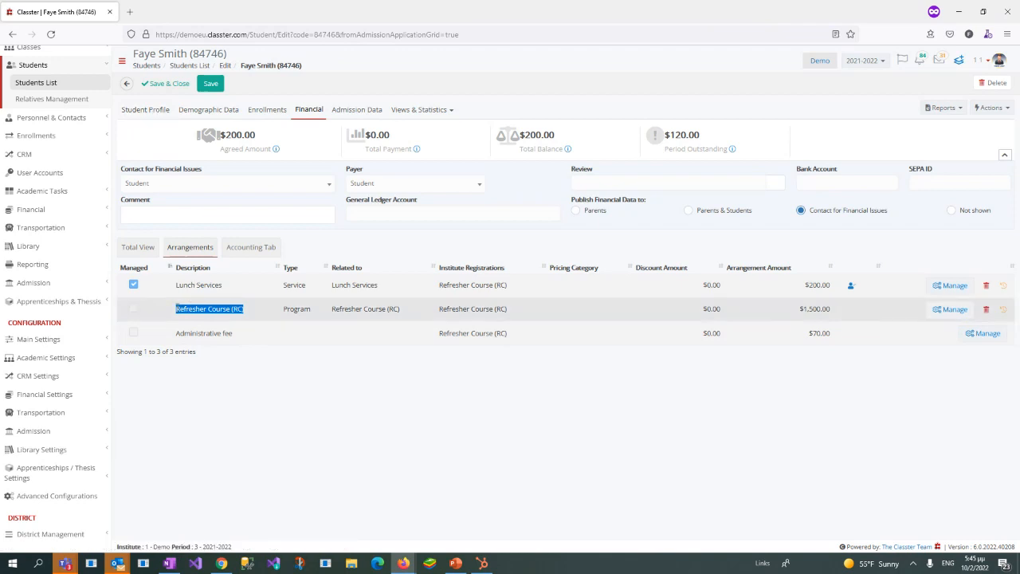
left_click(176, 313)
left_click_drag(176, 314, 249, 319)
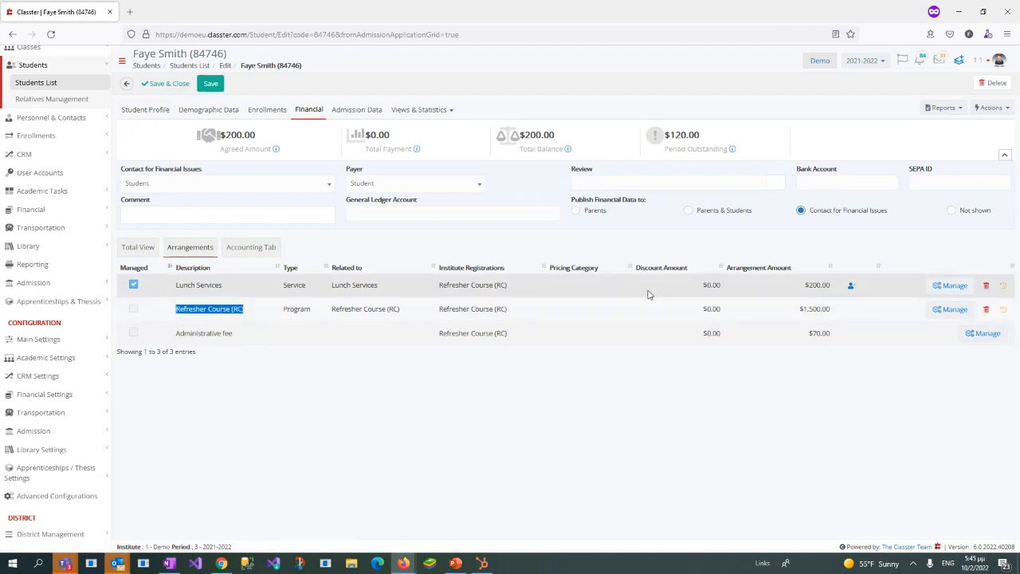
left_click_drag(799, 311, 845, 316)
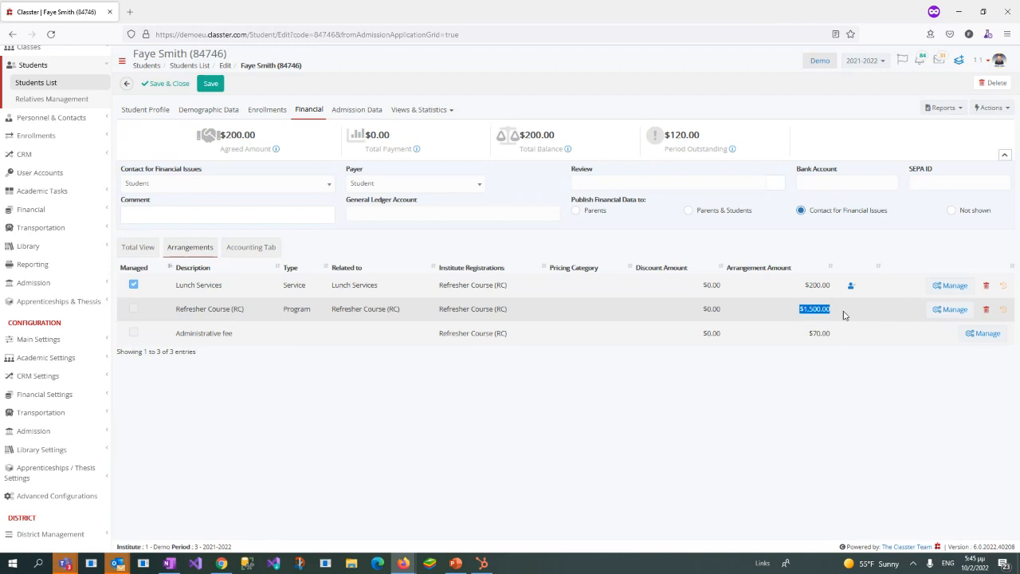
Step: Open the Refresher Course (RC) arrangement for management and add the General Discount to it
left_click(946, 314)
left_click(562, 274)
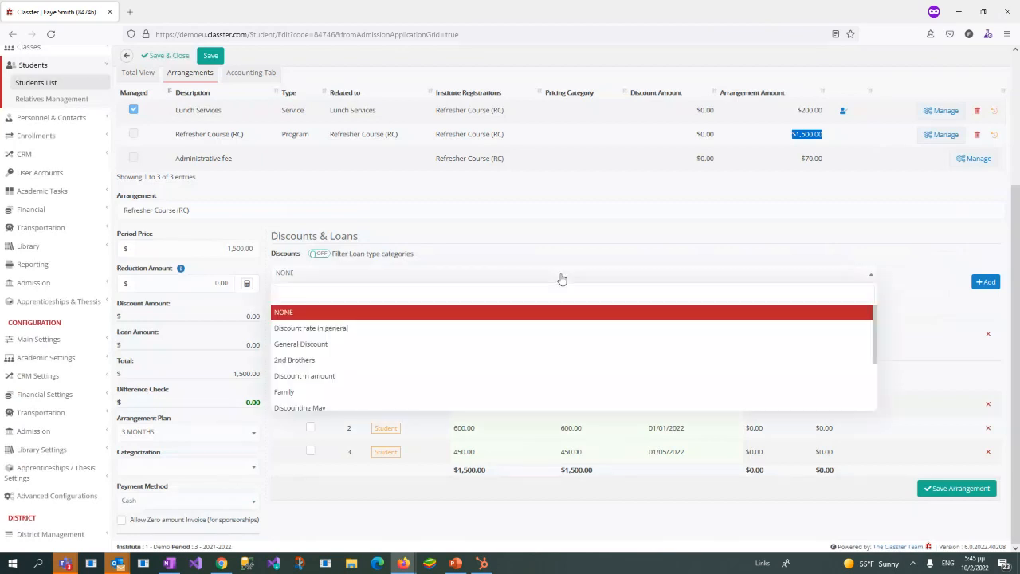
left_click(319, 344)
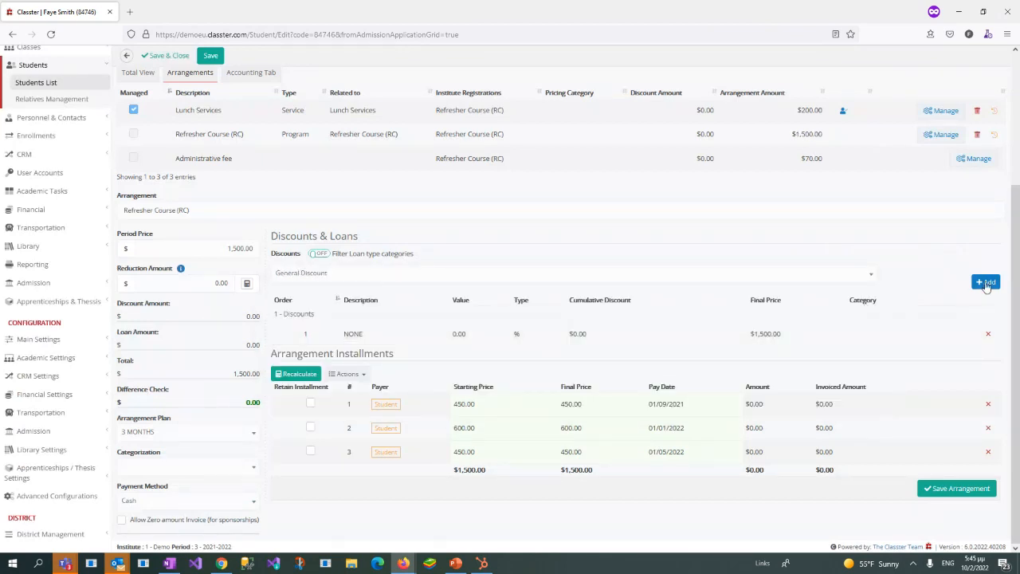
left_click(986, 283)
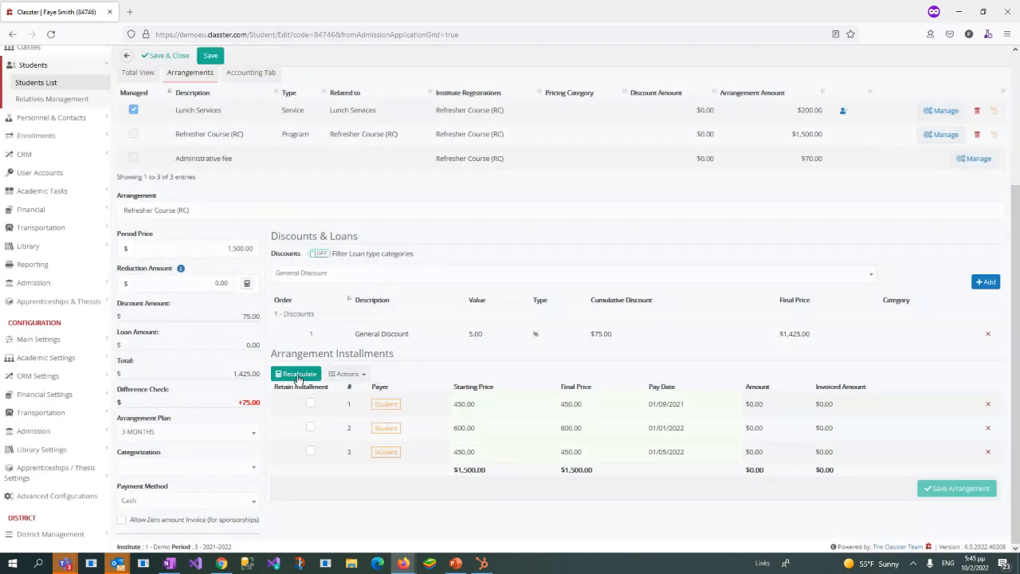
Step: Recalculate the Refresher Course arrangement's installments with the discount, keep the 3 MONTHS plan, and save the arrangement
left_click(300, 375)
left_click(192, 432)
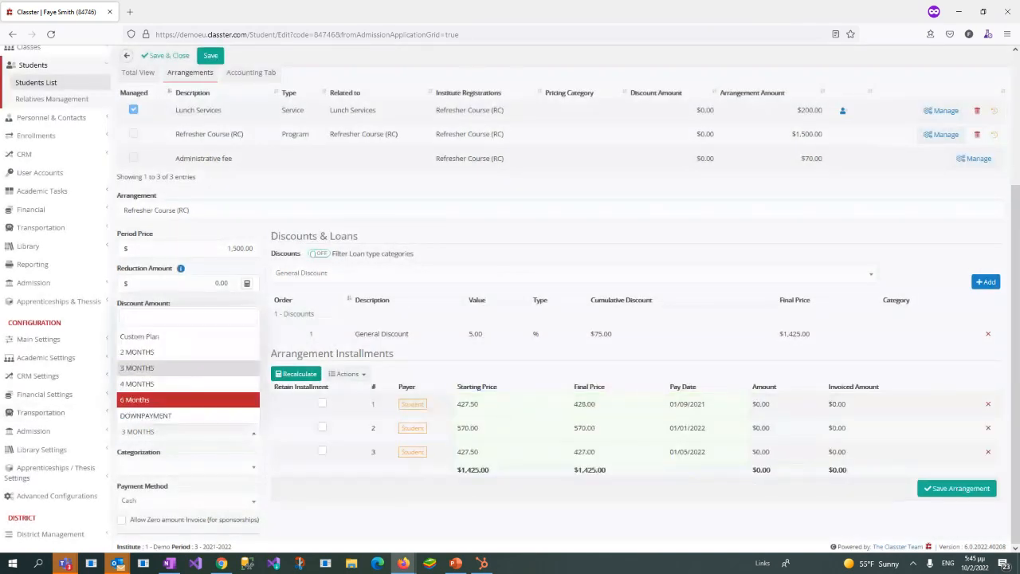
left_click(964, 489)
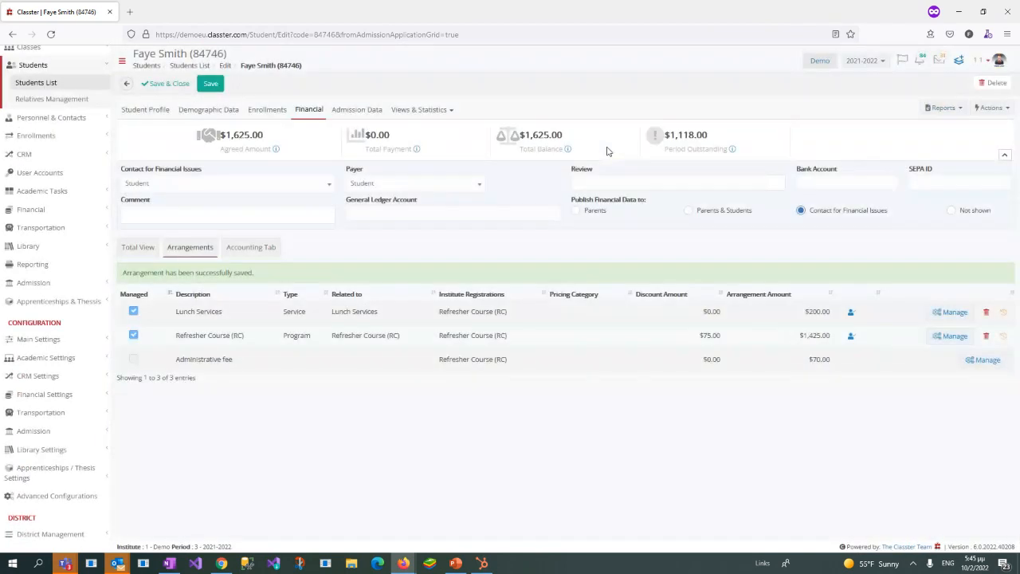
Step: Check the saved Refresher Course arrangement, then save and close the student record to return to the List of Applications
left_click_drag(169, 341, 835, 341)
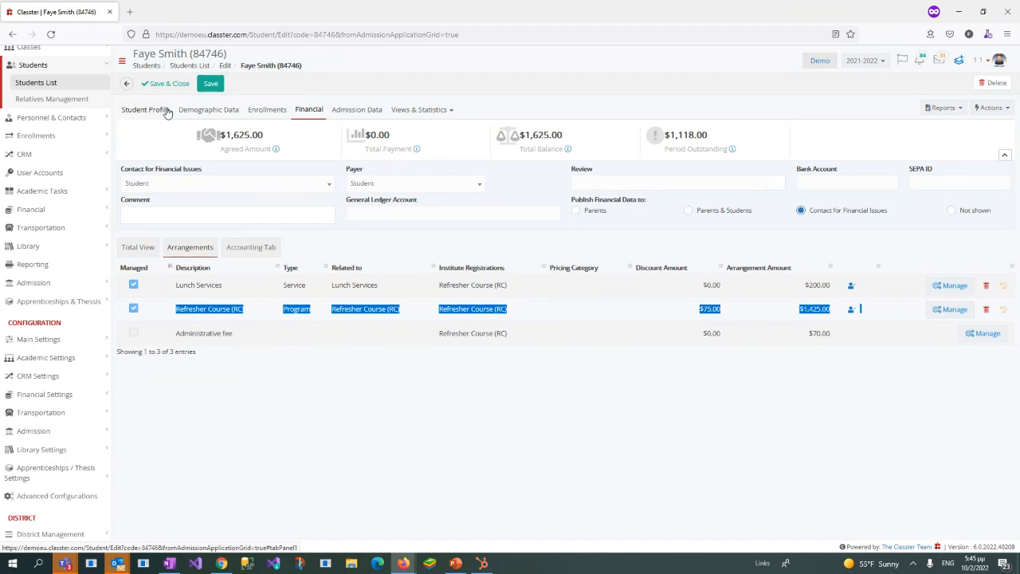
left_click_drag(173, 309, 834, 315)
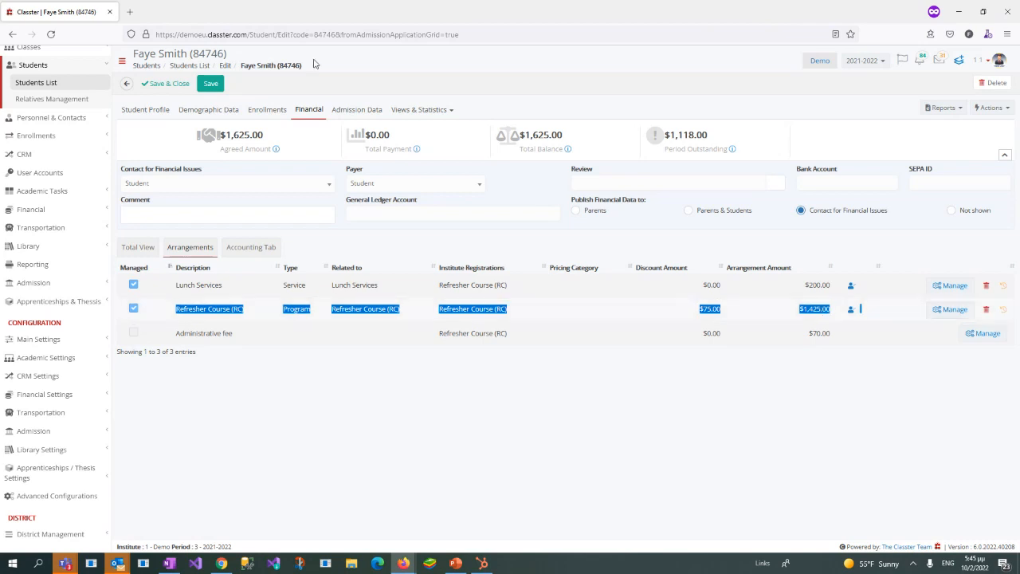
left_click(157, 86)
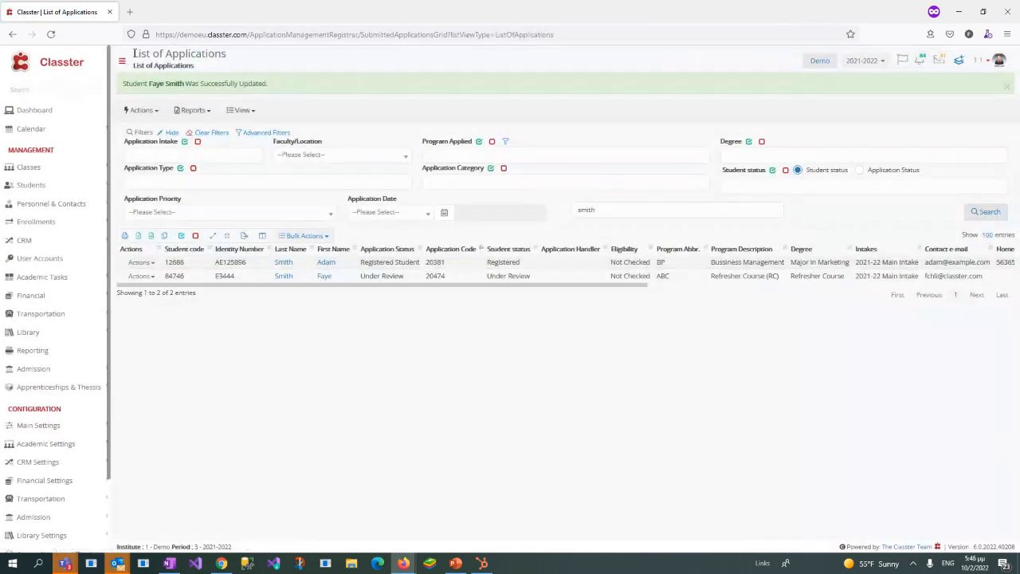
left_click_drag(129, 53, 253, 55)
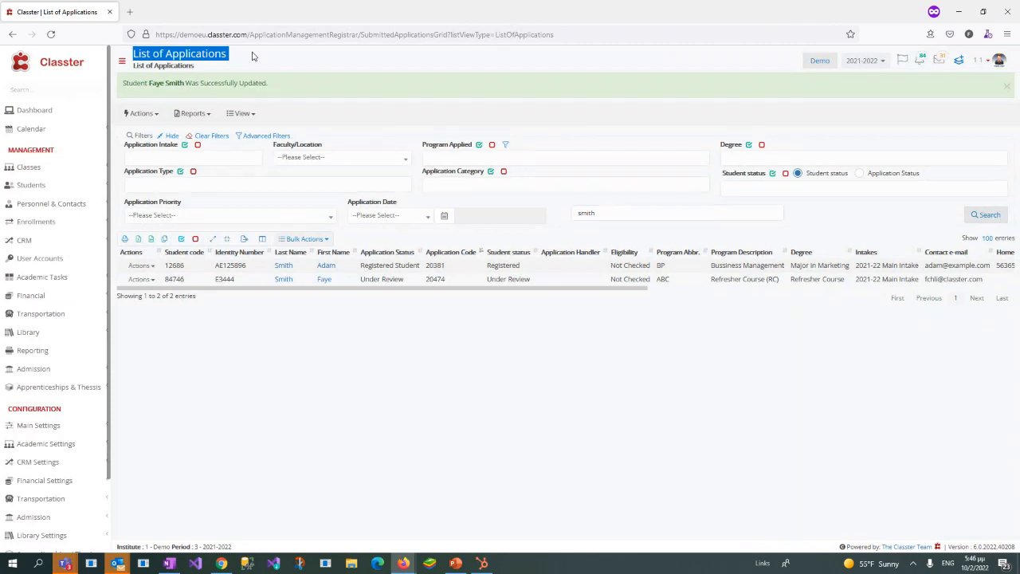
Step: Change the Refresher Course application's registration status to Provisionally Accepted - Waiting Answer for Offer and save it, leaving the application selected
left_click(453, 252)
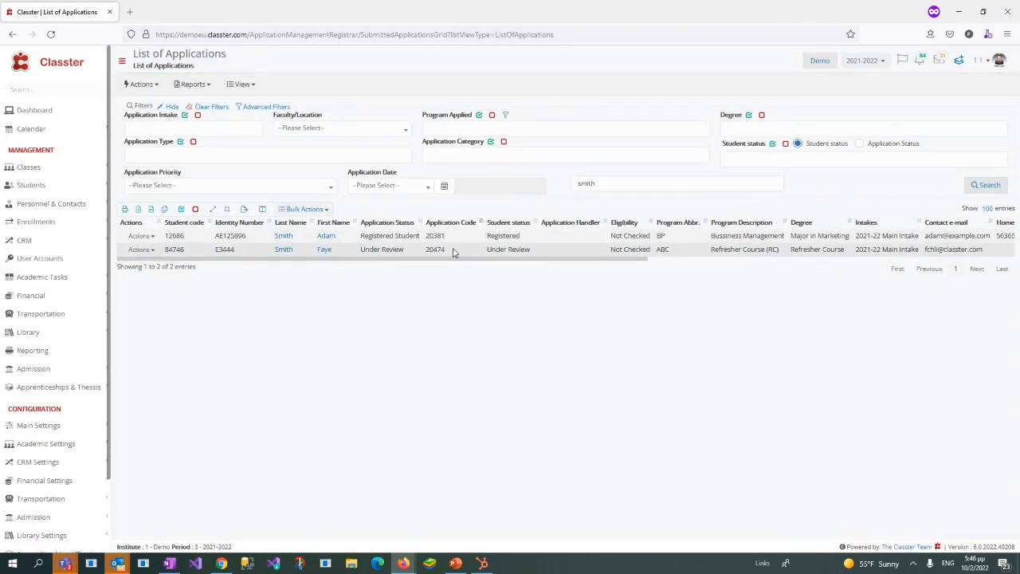
left_click(453, 252)
left_click(309, 209)
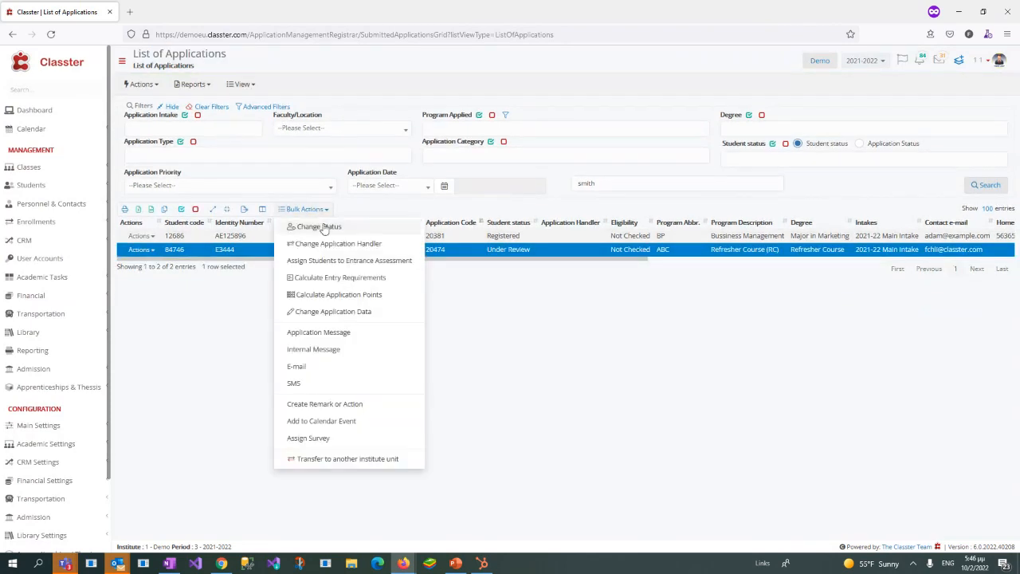
left_click(319, 228)
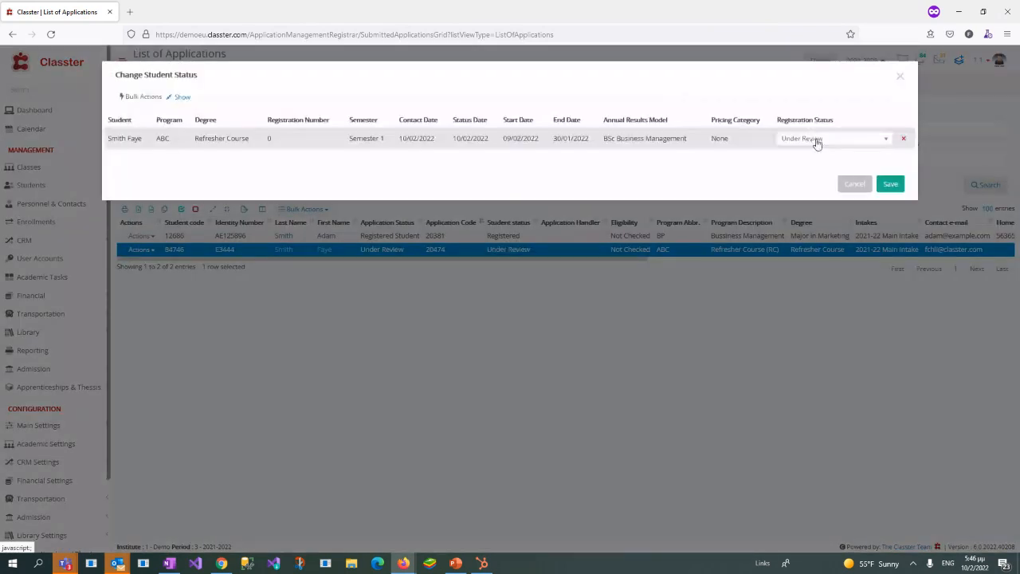
left_click(862, 140)
type("pr")
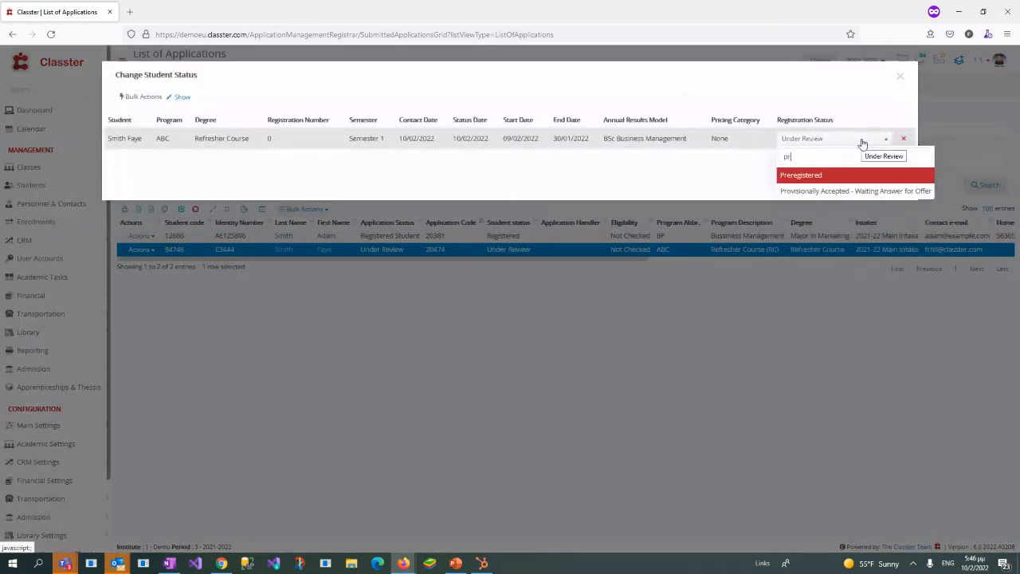
type("o")
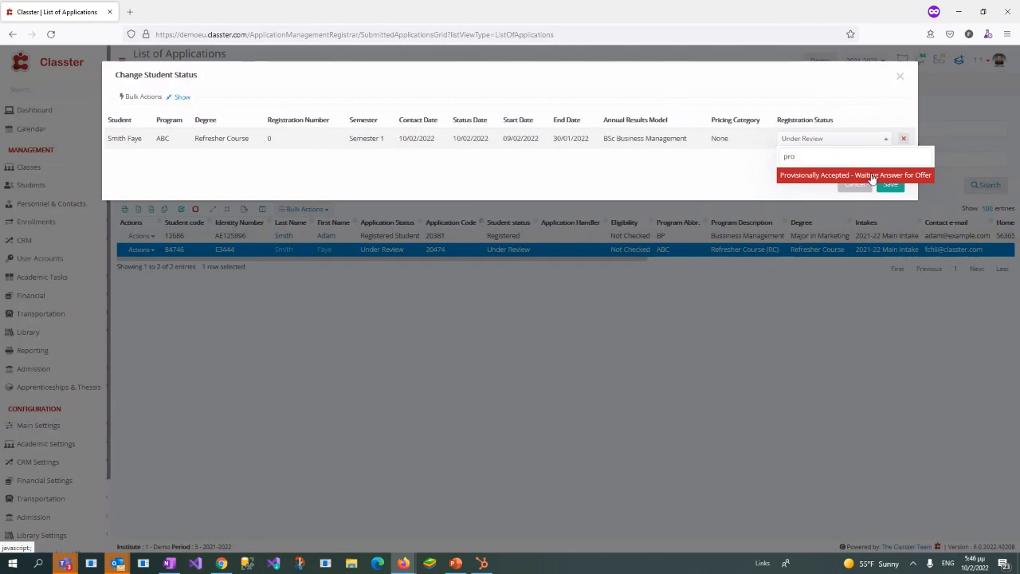
left_click(873, 175)
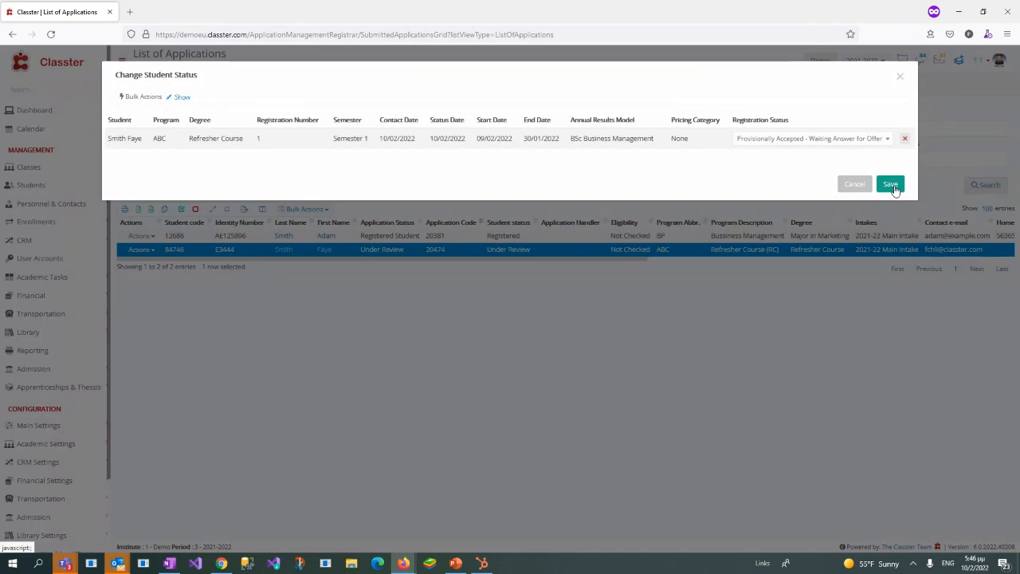
left_click(892, 184)
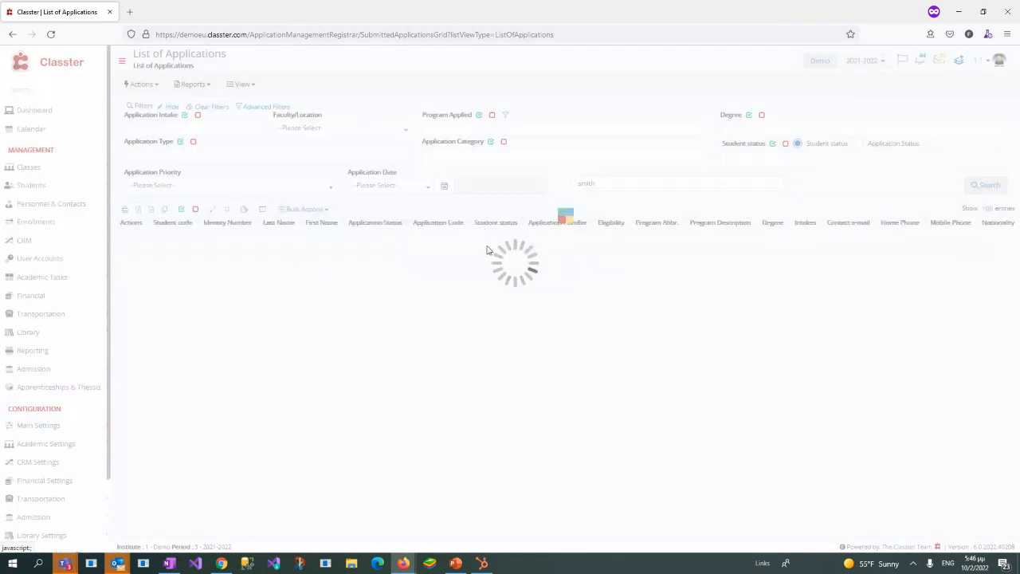
left_click(482, 253)
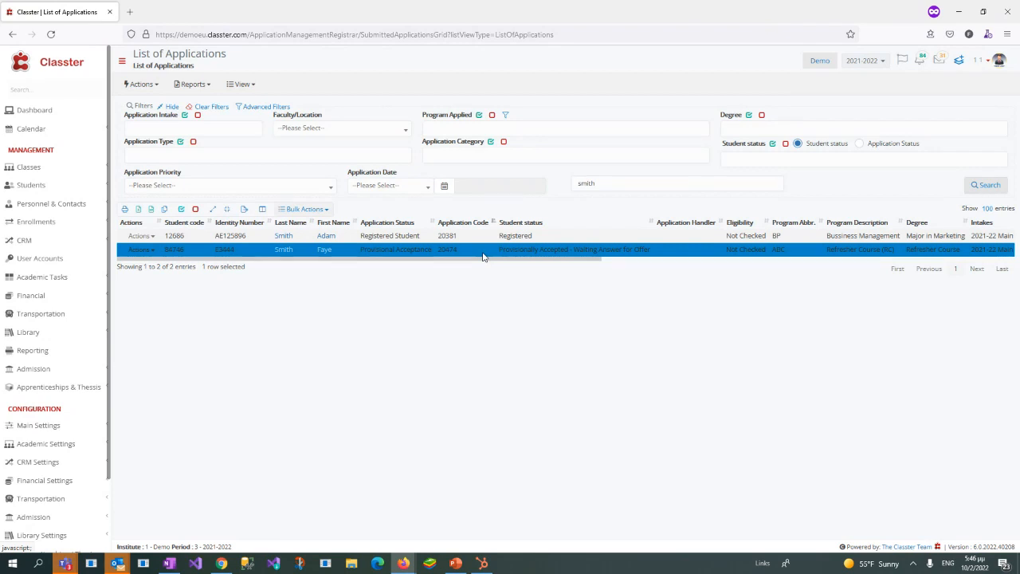
Step: Open the Advanced Configurations in a new browser tab and go to Templates Editing
scroll(62, 482, "down", 2)
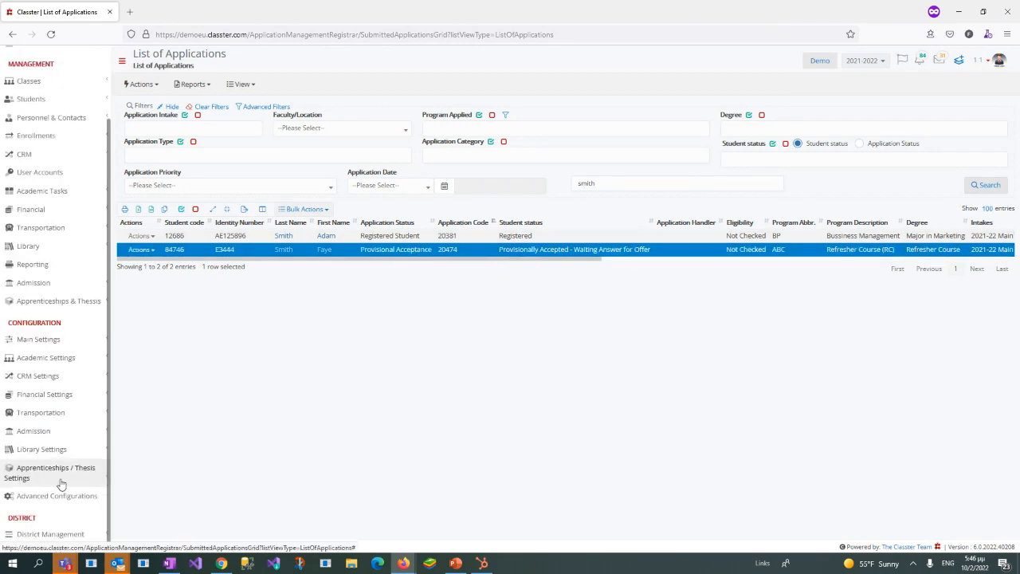
right_click(55, 504)
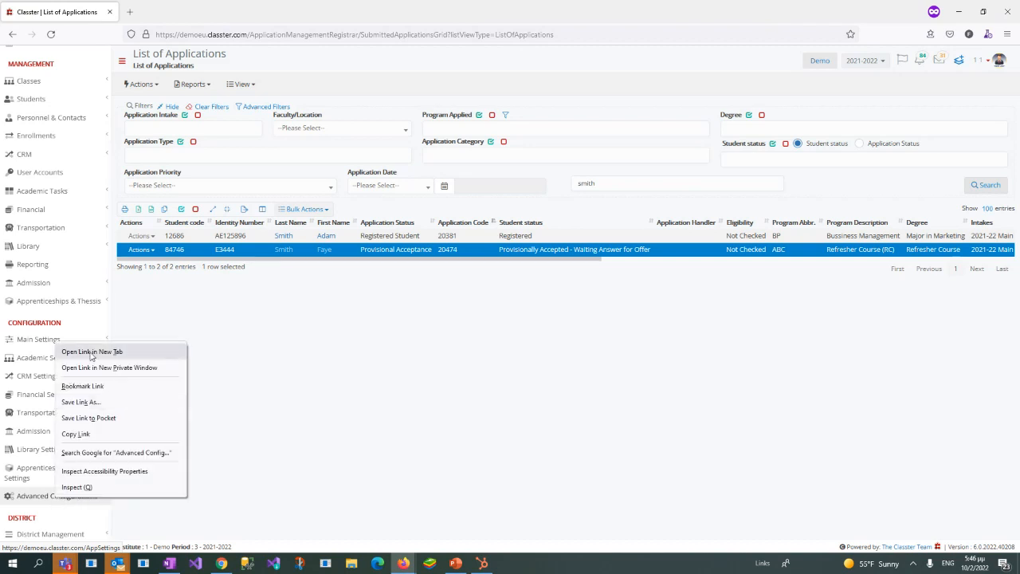
left_click(95, 353)
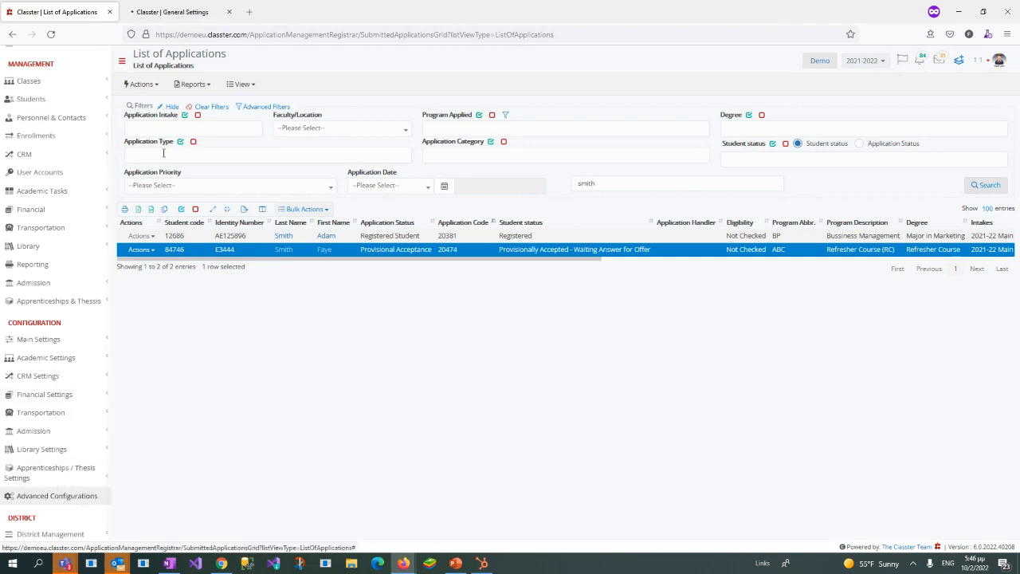
left_click(172, 12)
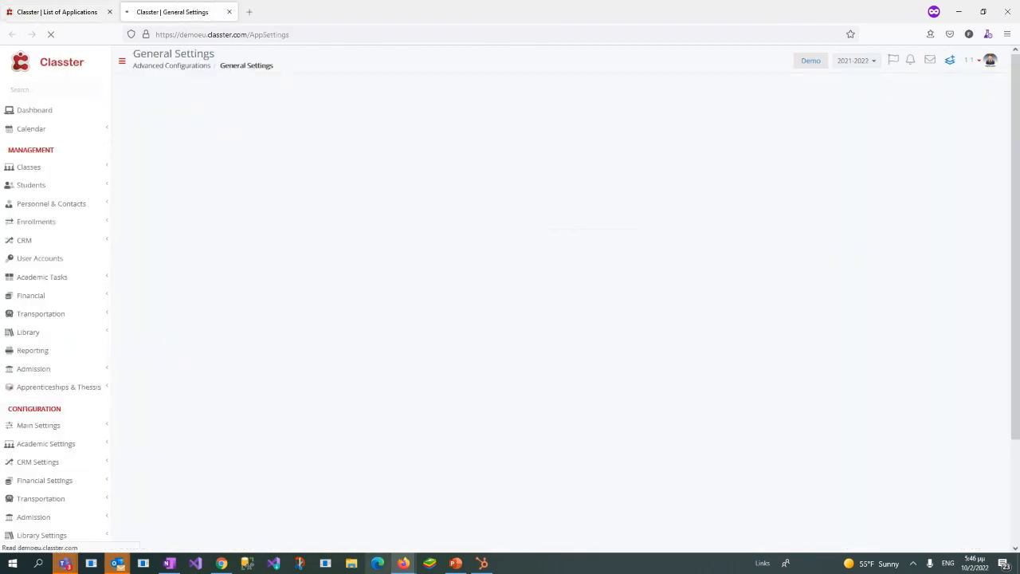
left_click(956, 158)
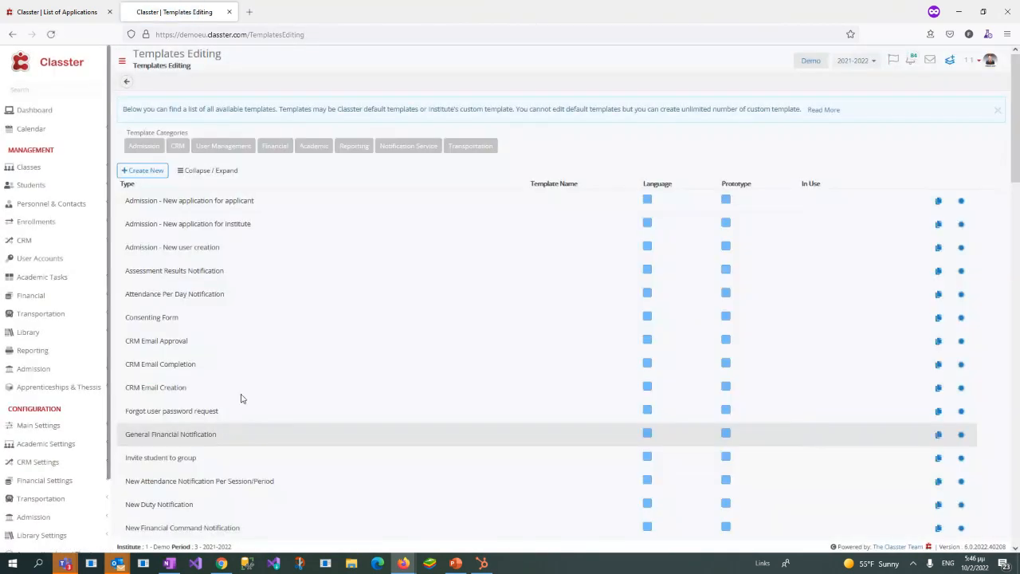
Step: Filter the templates by the Admission category and examine the acceptance and provisional acceptance letters to applicants
left_click(143, 153)
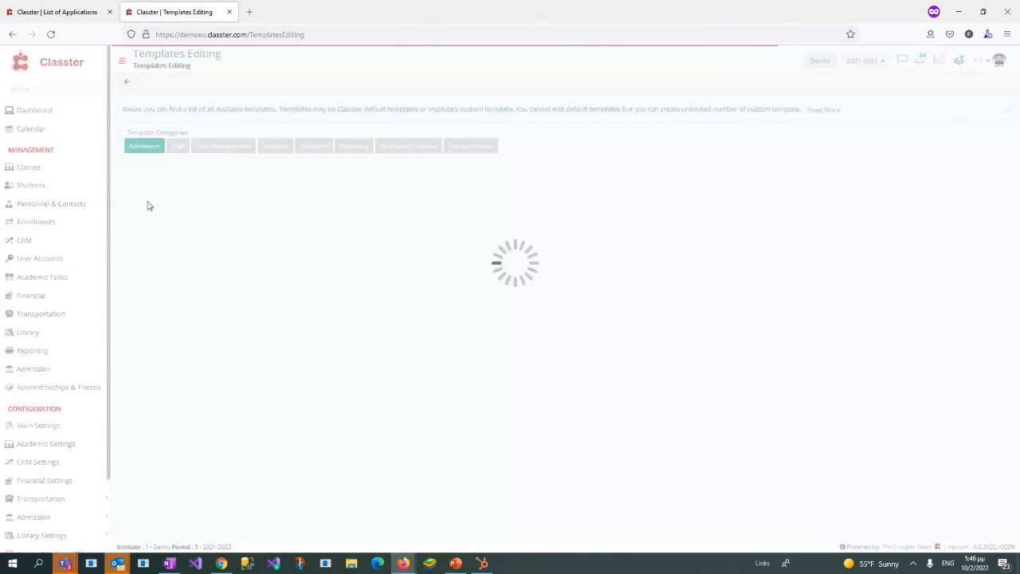
left_click_drag(124, 351, 240, 360)
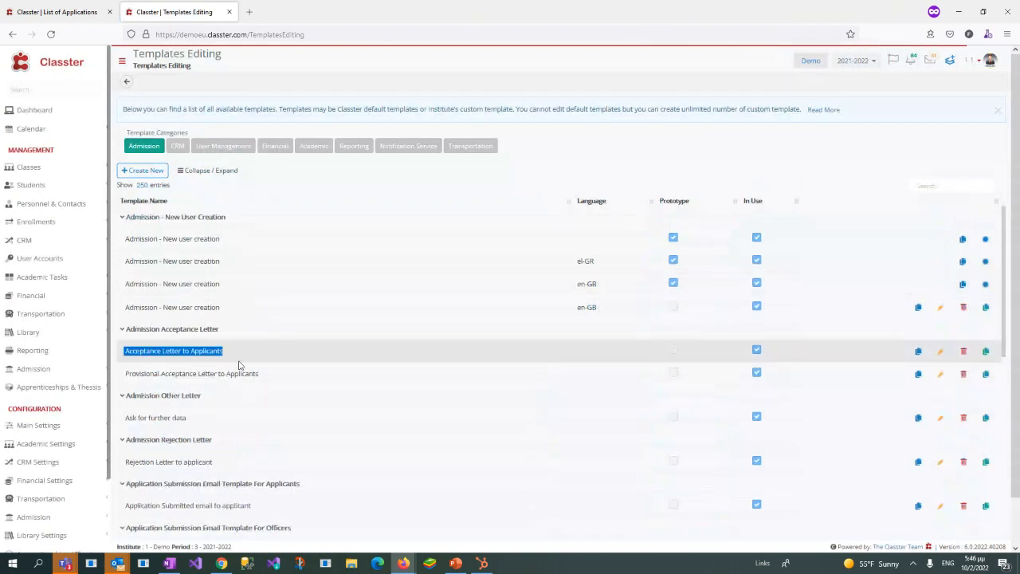
left_click_drag(125, 373, 271, 376)
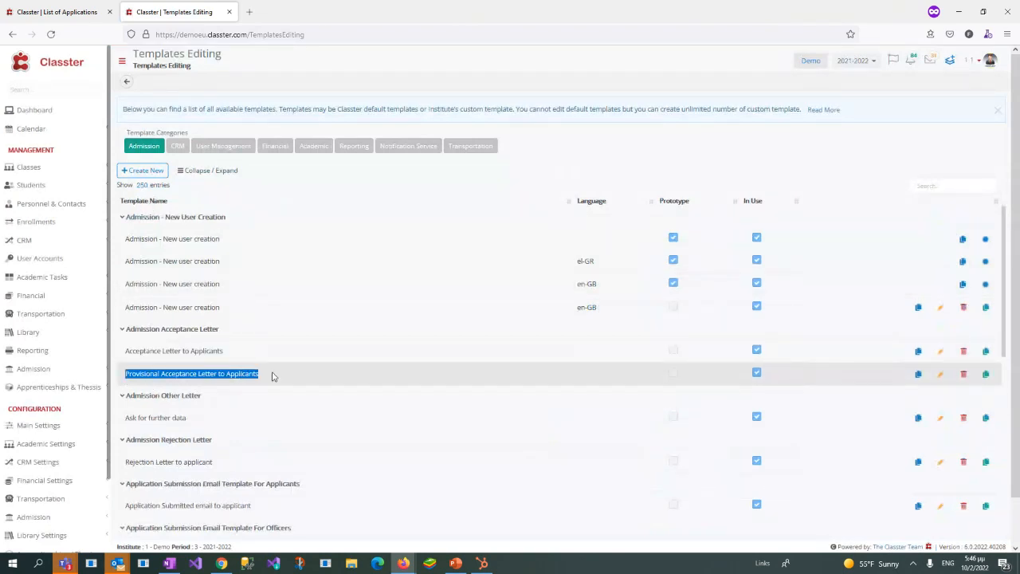
Step: Open the form for a new admission template, examine the available template types and close it without saving
left_click(146, 171)
left_click(151, 163)
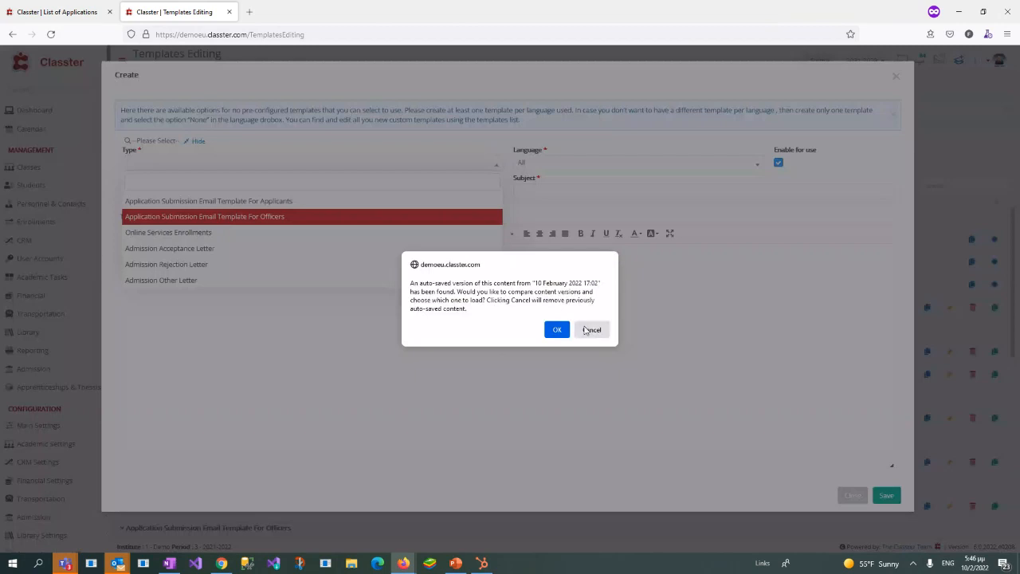
left_click(589, 330)
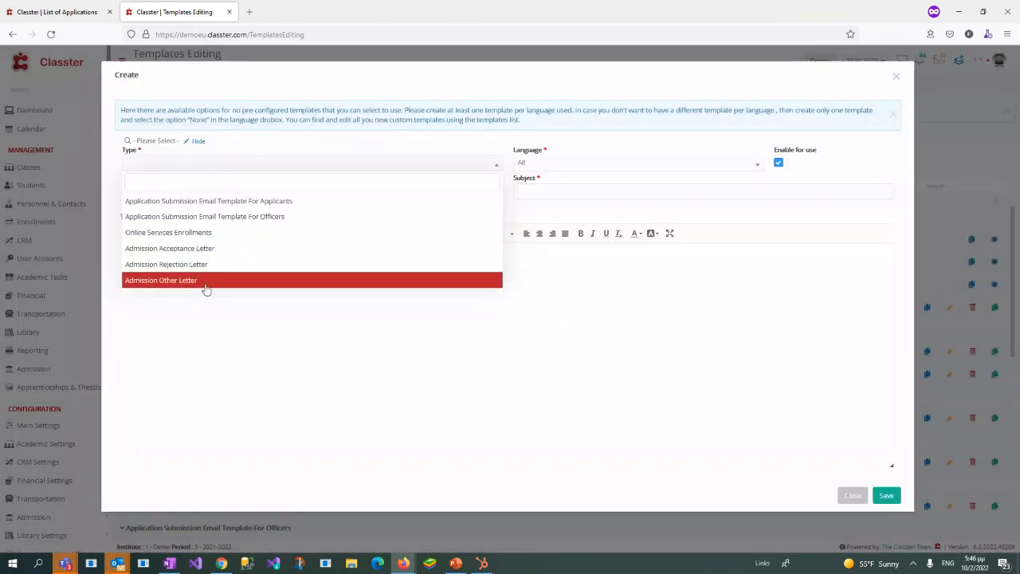
left_click(897, 82)
Step: Open the Provisional Acceptance Letter to Applicants template for editing and read through the body of the letter
left_click_drag(128, 373, 268, 378)
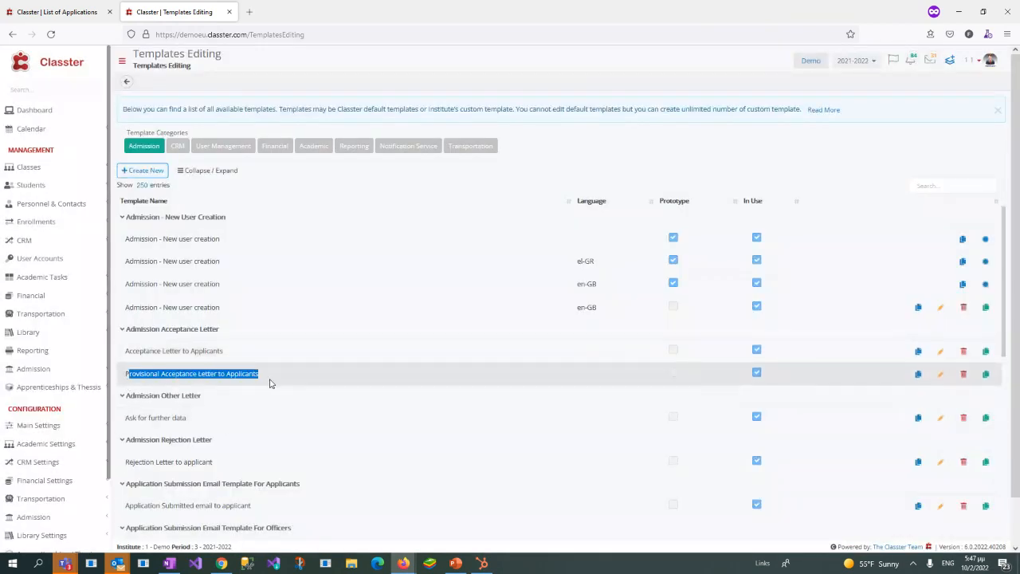
left_click(941, 378)
scroll(390, 382, "down", 1)
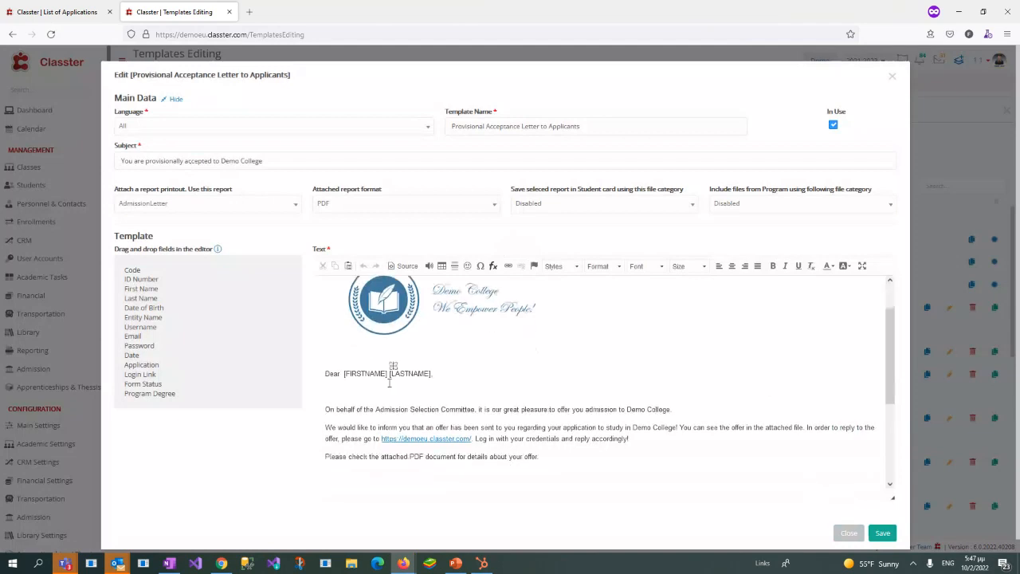
left_click_drag(338, 409, 556, 428)
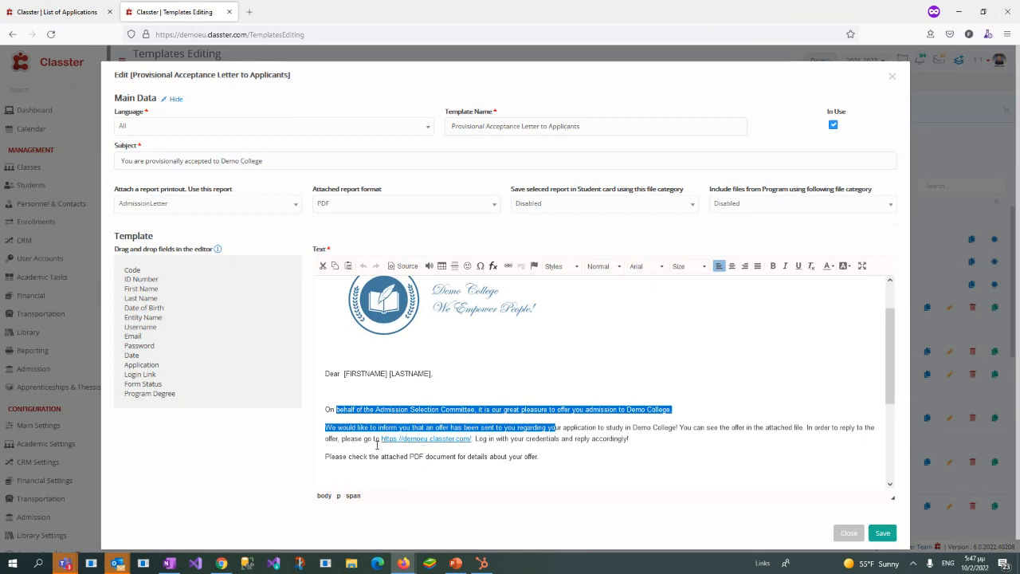
left_click_drag(375, 439, 511, 440)
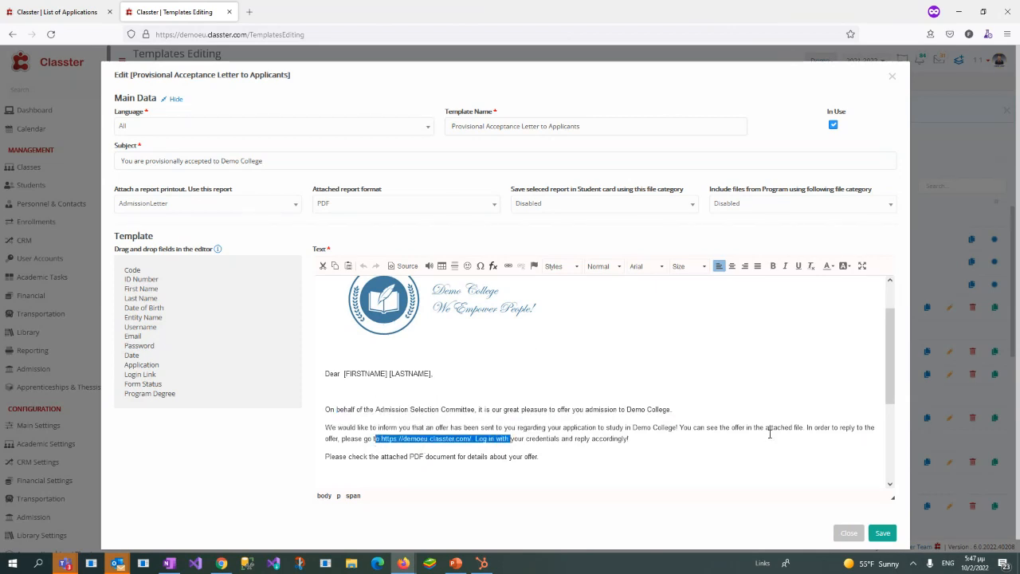
Step: Examine the template's report printout and attached report format options, then close the template without changes
left_click(178, 209)
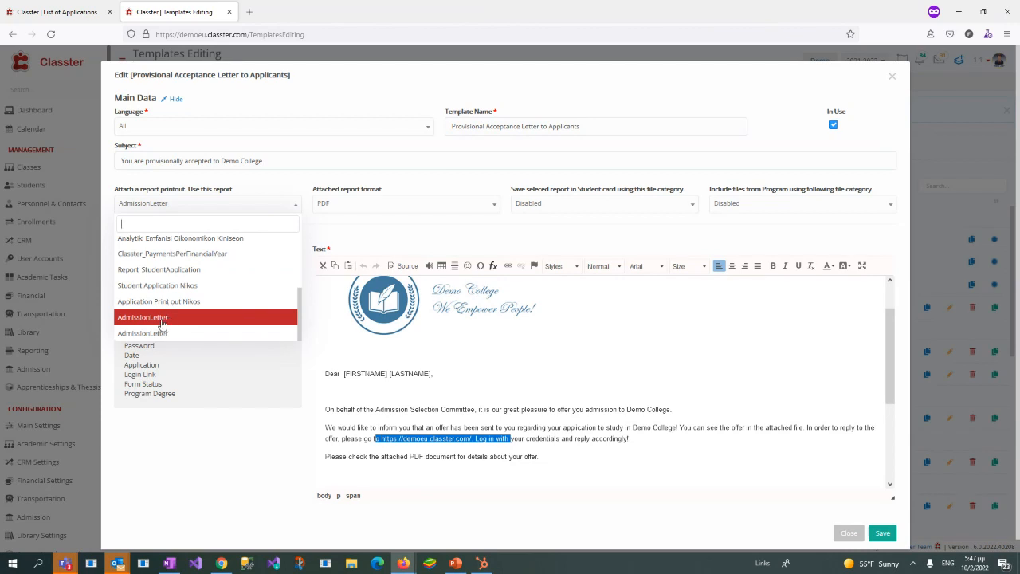
left_click(296, 182)
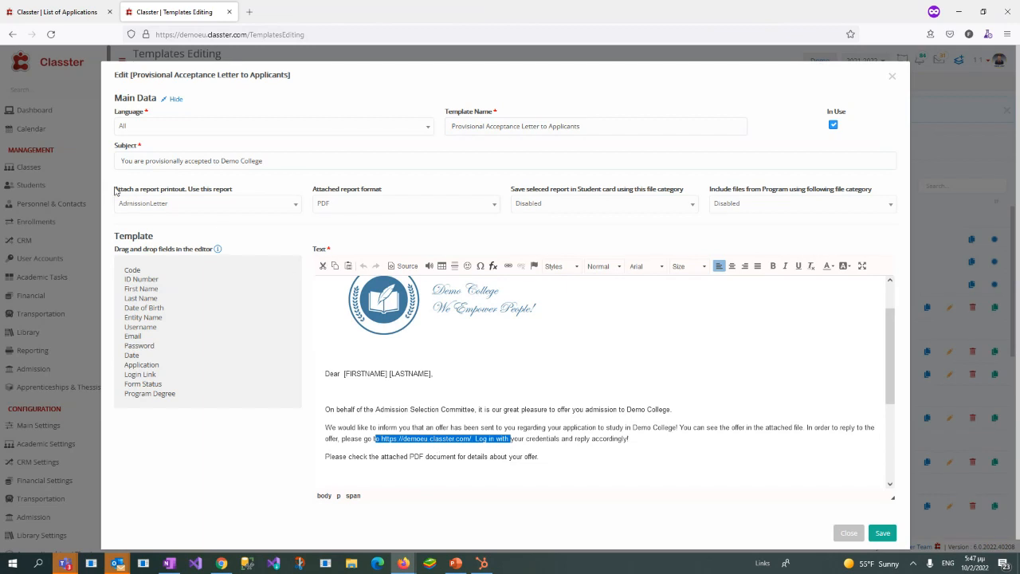
left_click_drag(114, 193, 234, 189)
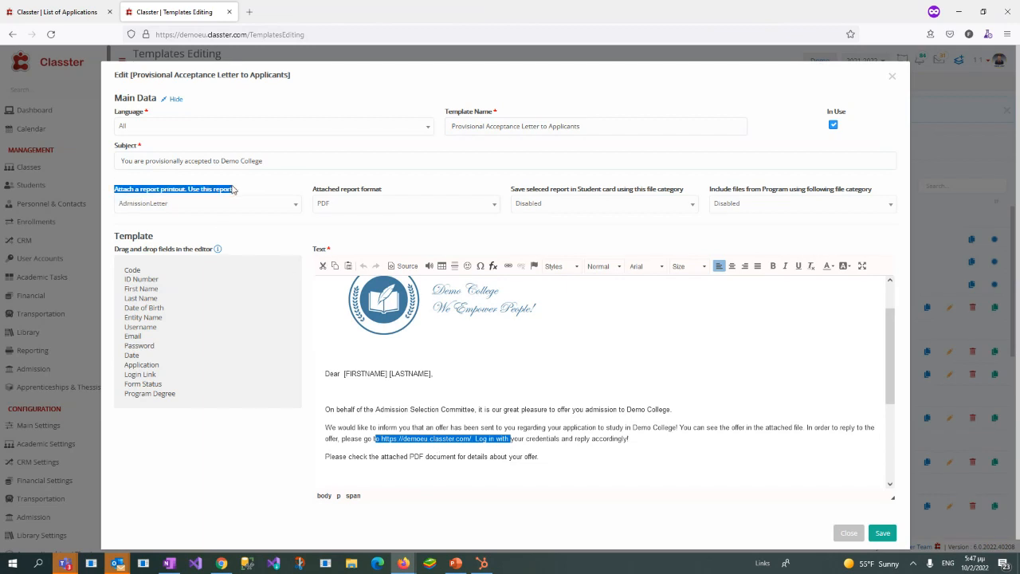
left_click(236, 206)
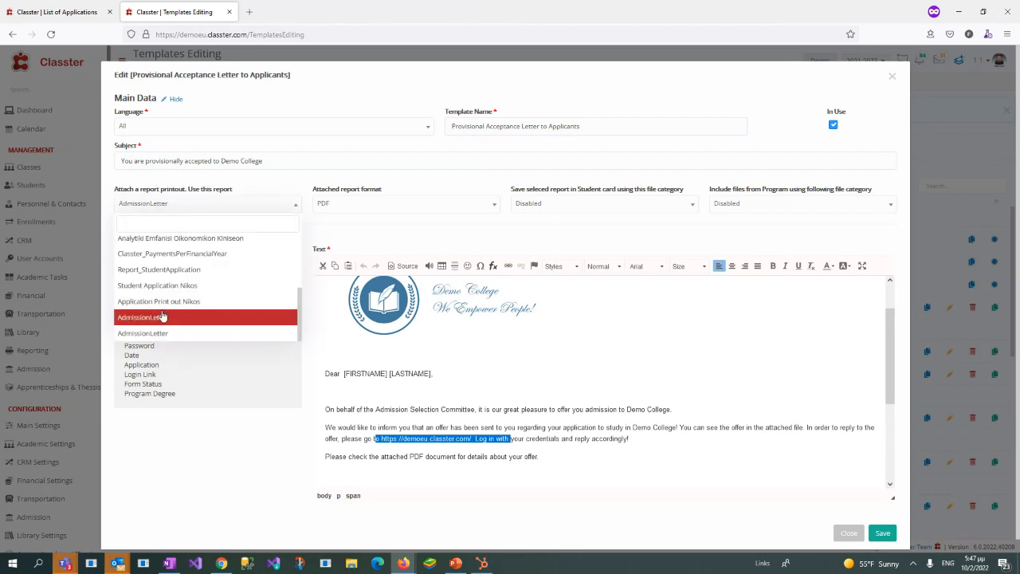
left_click(335, 161)
left_click(331, 209)
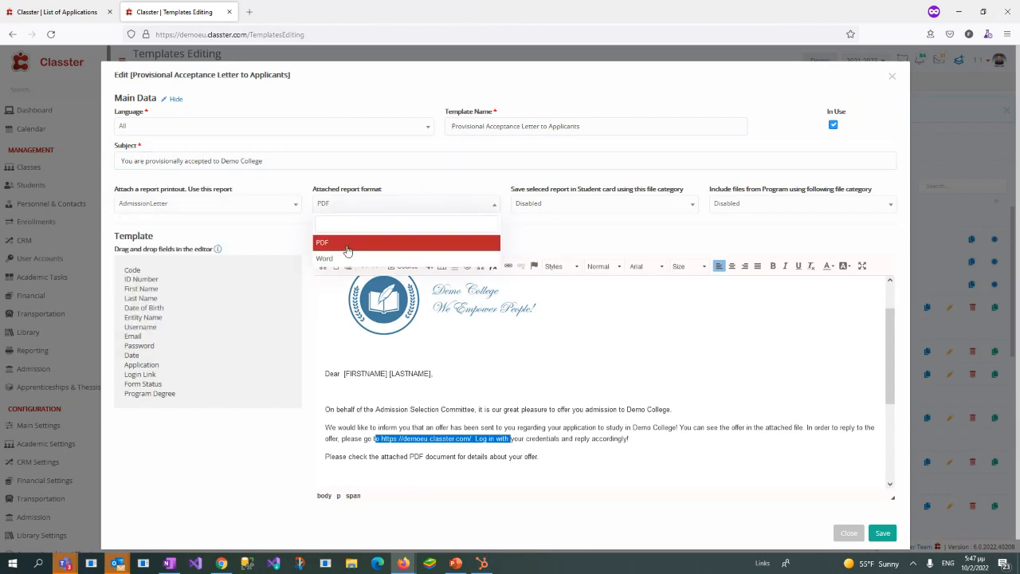
left_click(894, 83)
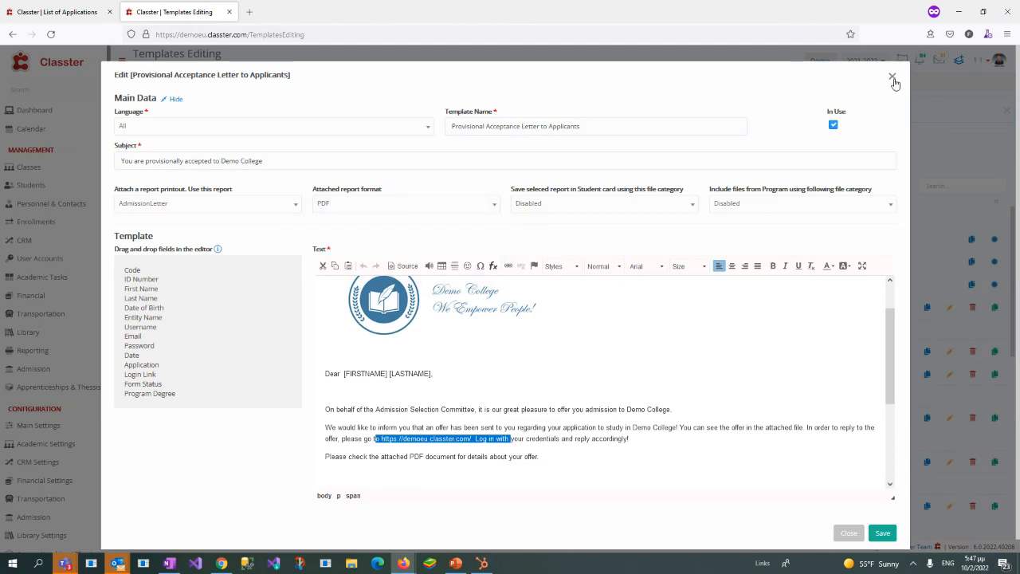
left_click(893, 78)
Step: Return to the List of Applications and start an Application Message for the selected application with the Provisional Acceptance Letter to Applicants template
left_click(56, 11)
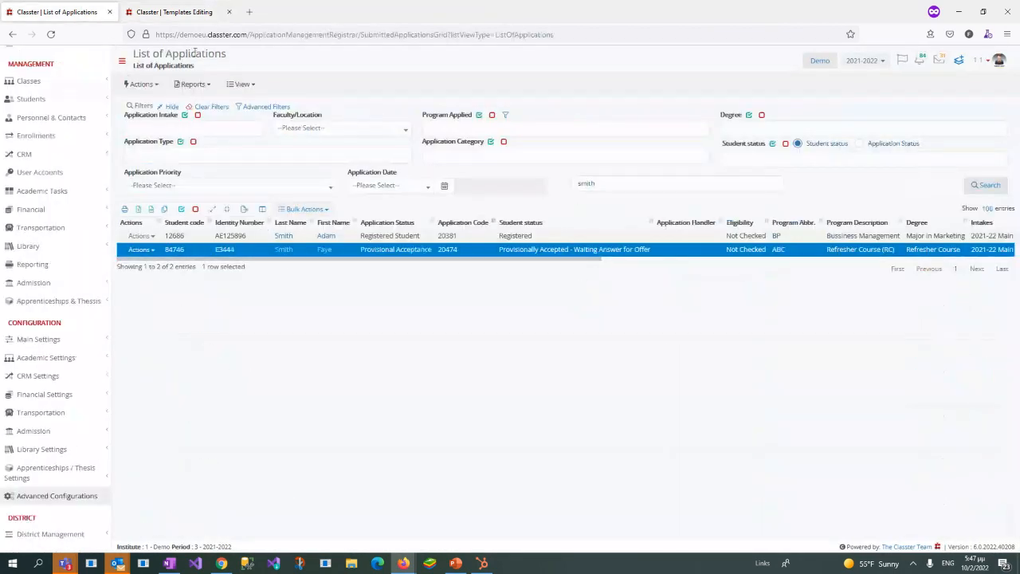
left_click(304, 210)
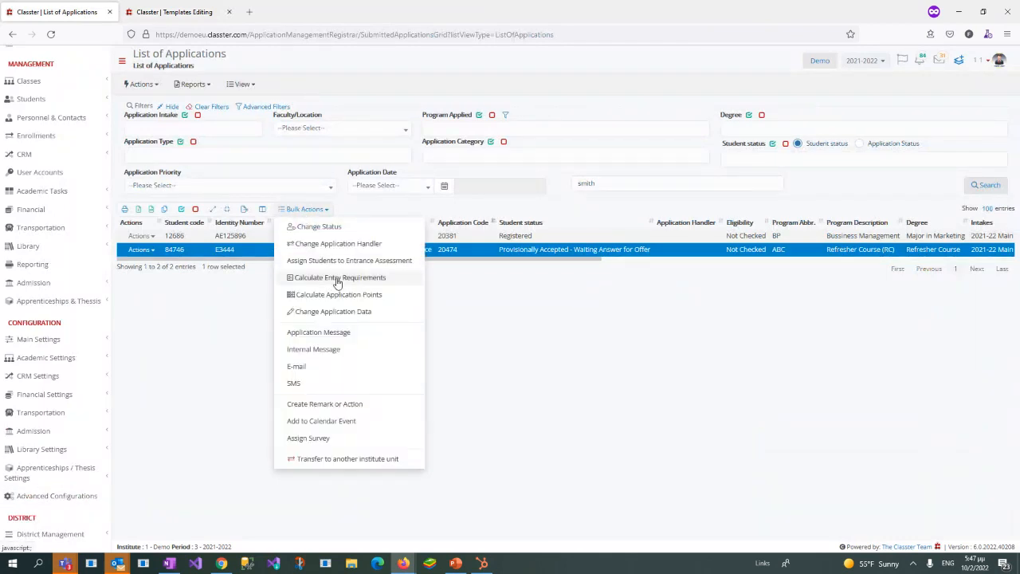
left_click(312, 333)
left_click(442, 147)
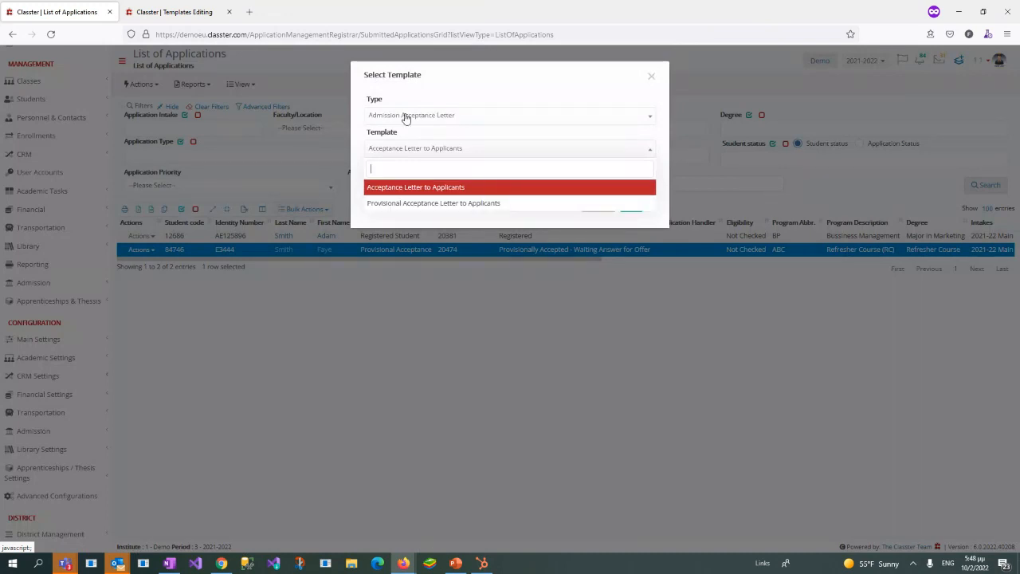
left_click(446, 204)
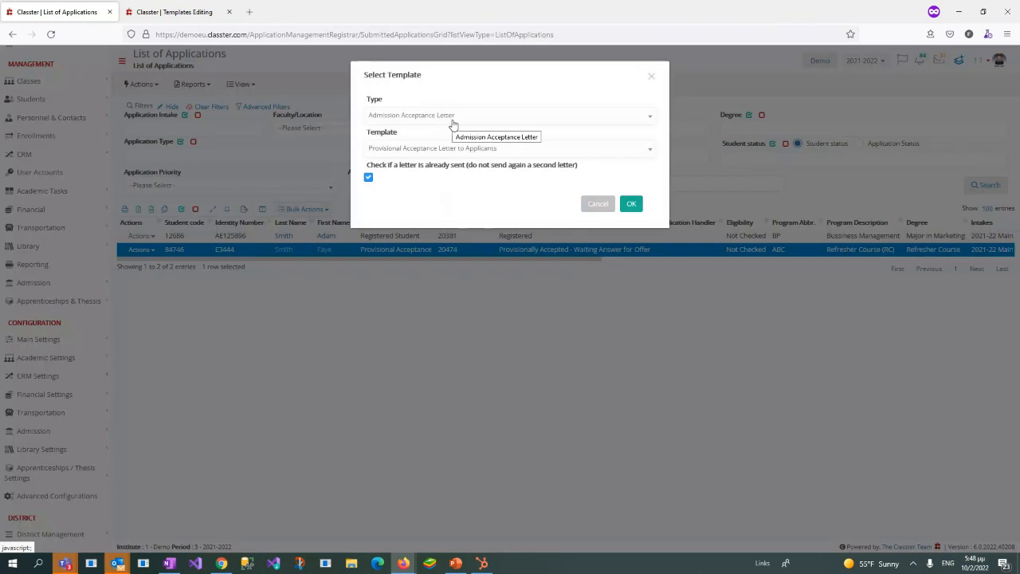
Step: Switch the message type to Admission Other Letter and look at the templates offered for it
left_click(452, 120)
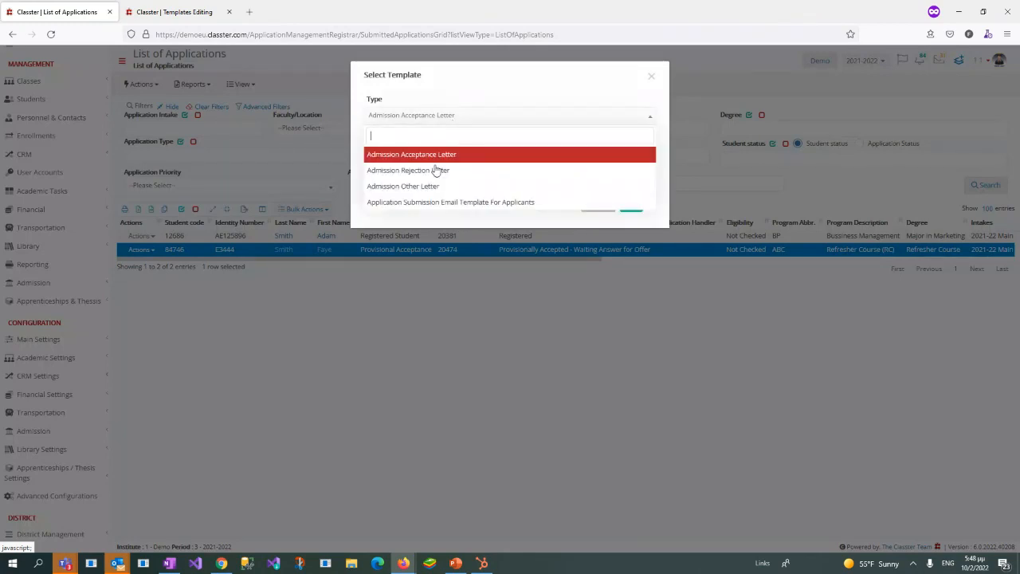
left_click(429, 186)
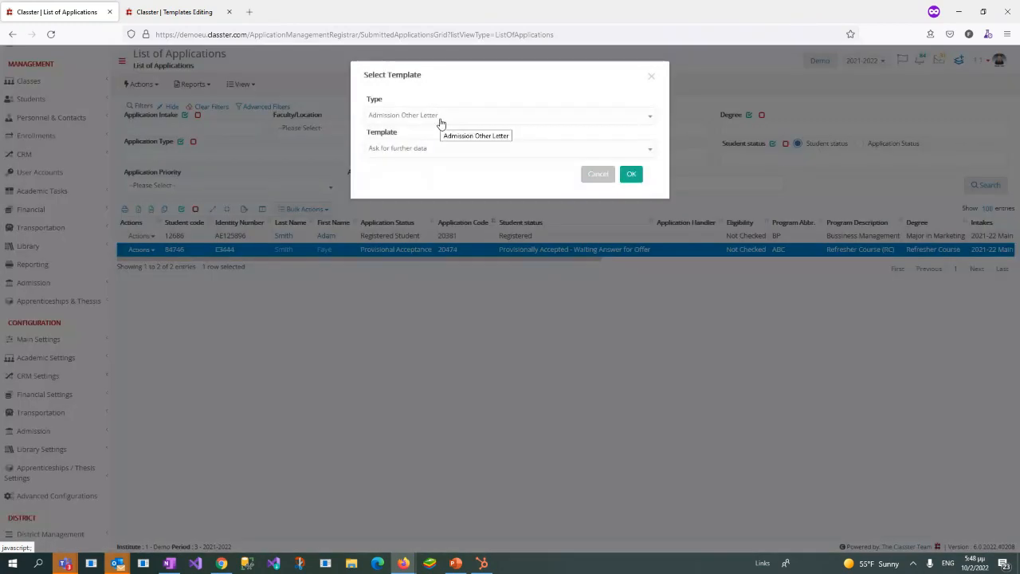
left_click(440, 151)
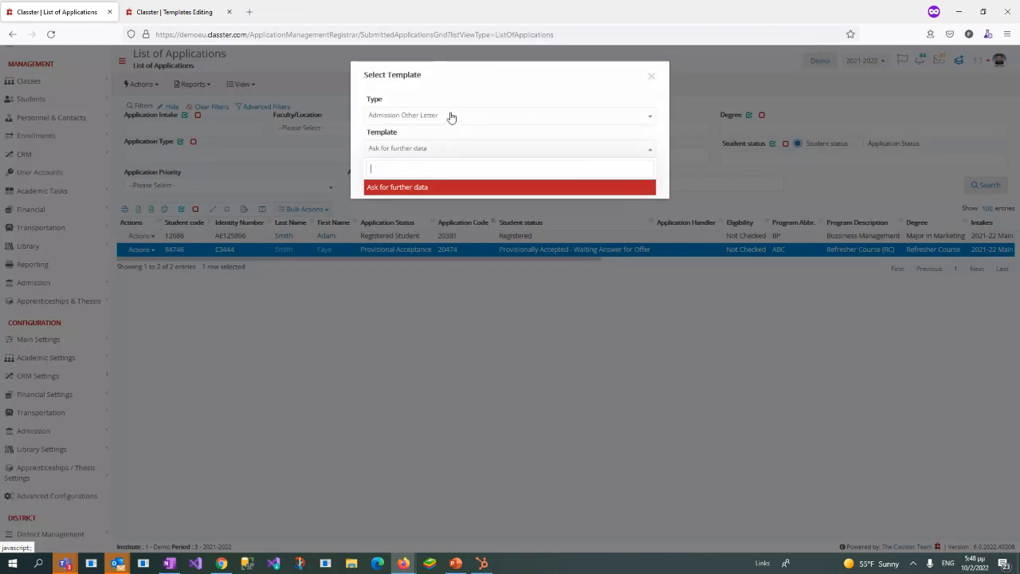
Step: Set the message type back to Admission Acceptance Letter, choose Provisional Acceptance Letter to Applicants and send it to the applicant
left_click(451, 117)
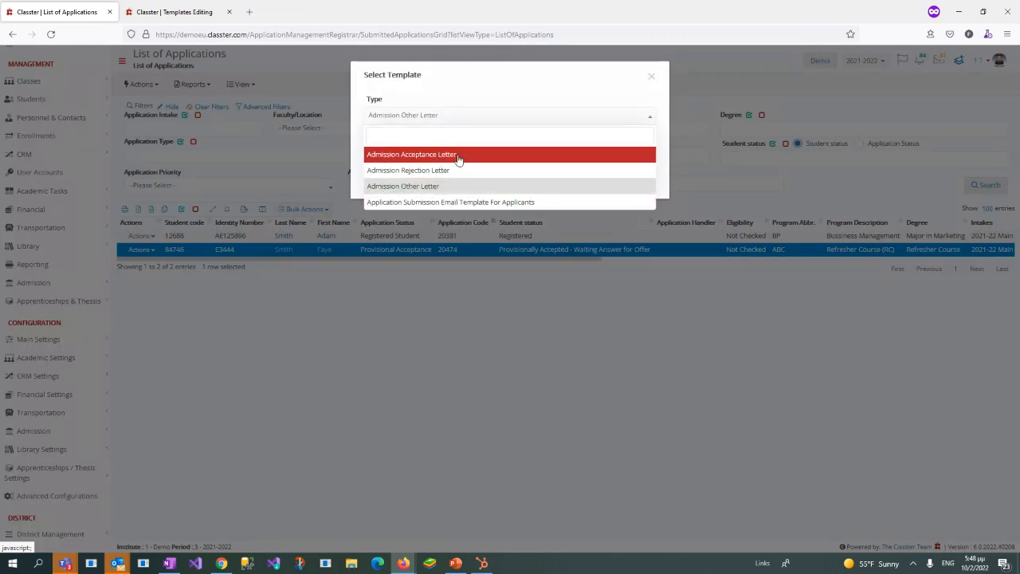
left_click(431, 157)
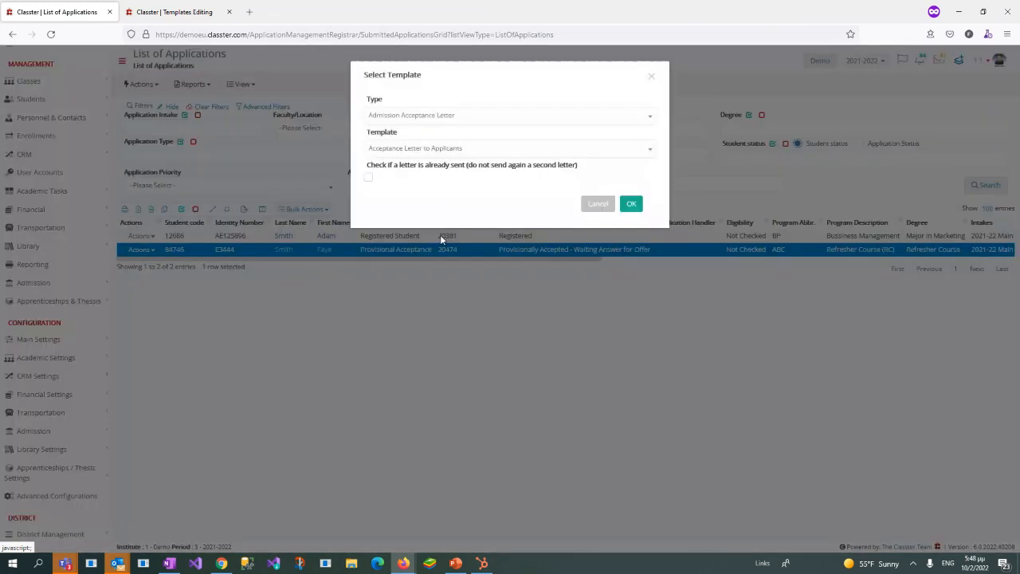
left_click(422, 151)
left_click(433, 204)
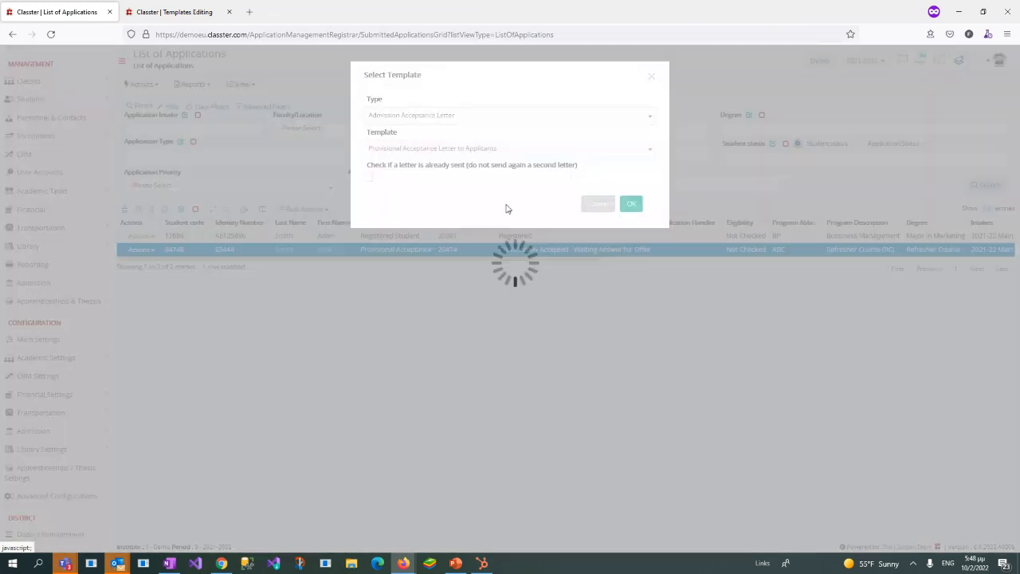
left_click(634, 205)
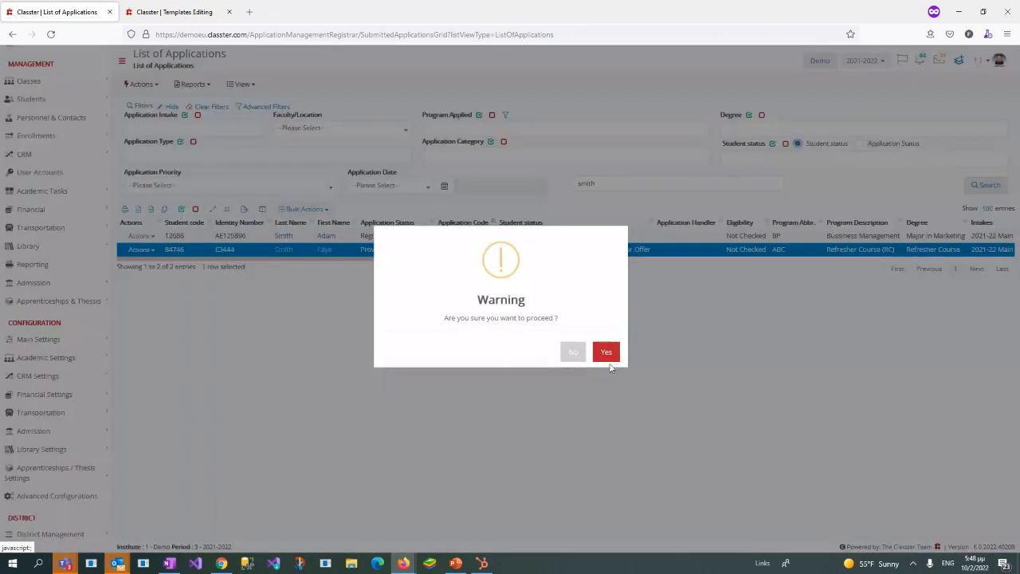
left_click(609, 361)
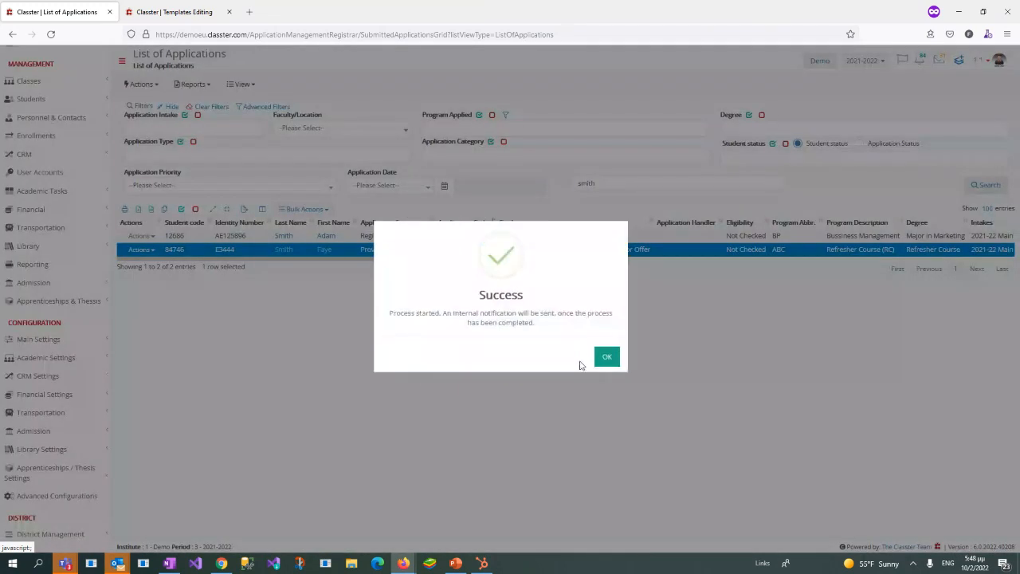
left_click(608, 358)
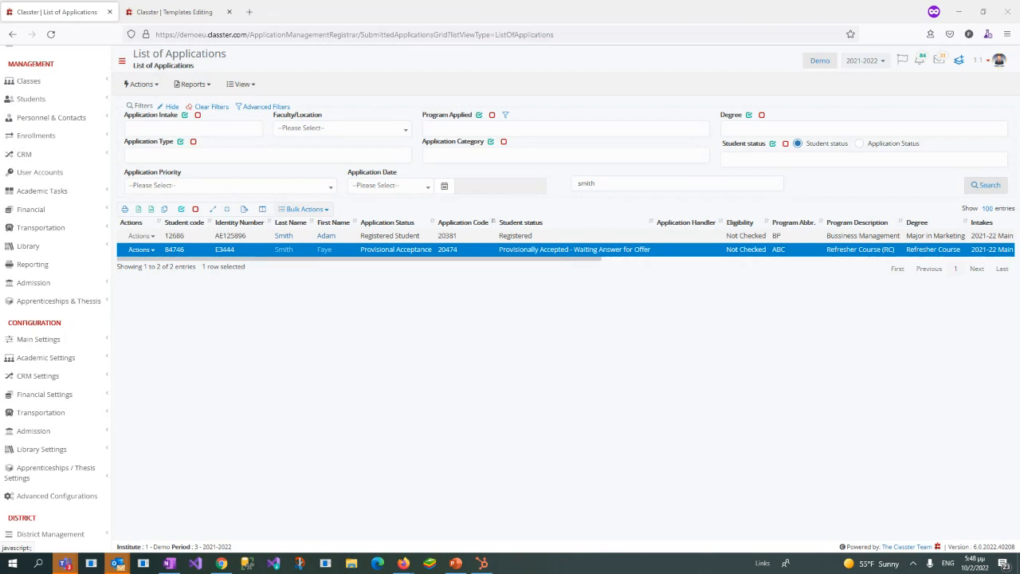
Step: Open the received email about provisional acceptance to Demo College in a maximized window and read its instructions for replying to the offer
left_click(510, 181)
left_click(497, 186)
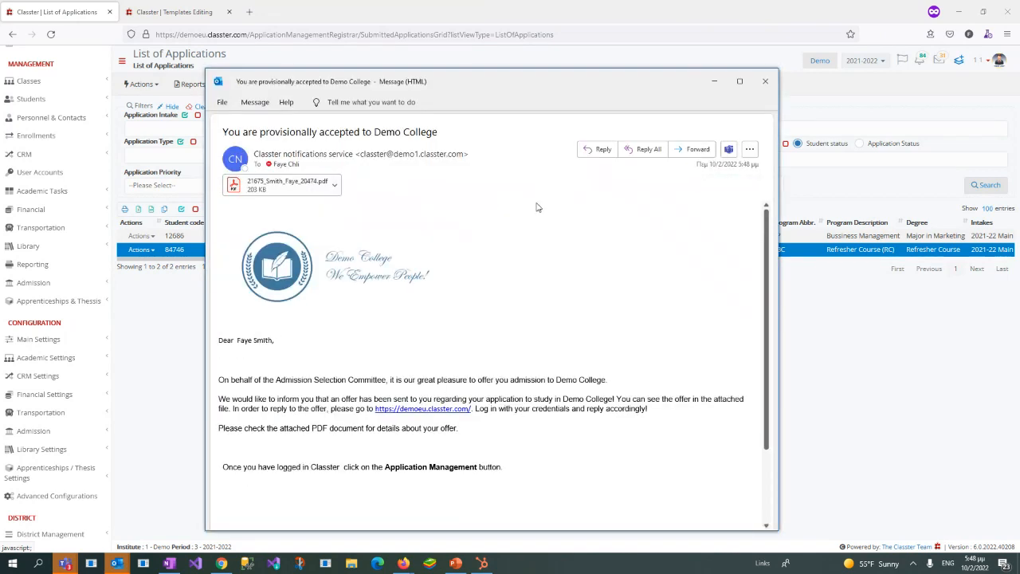
double_click(542, 85)
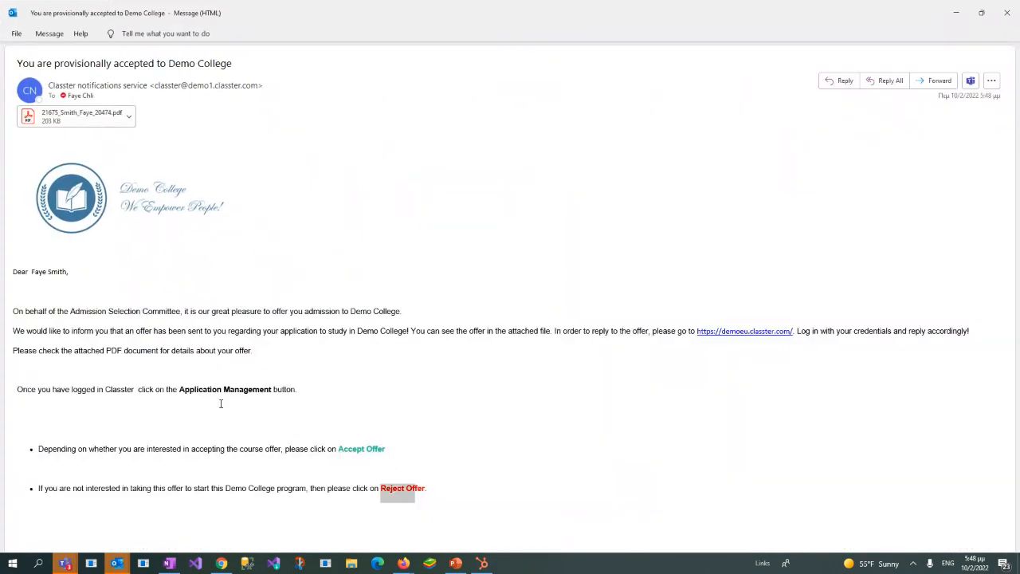
Step: Preview the email's PDF attachment, review the course, fee offer and payment schedule, and minimize the message
left_click(91, 121)
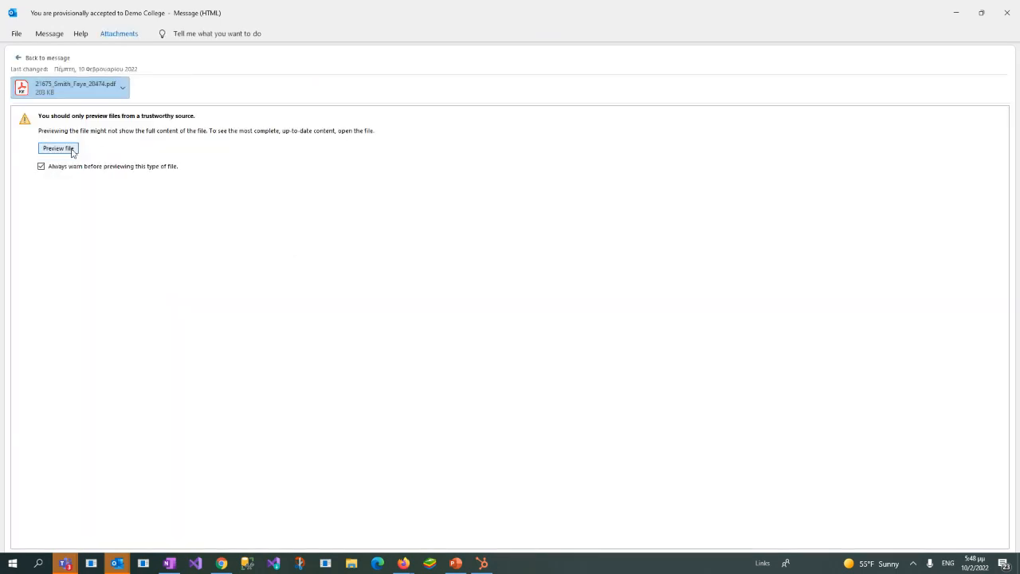
left_click(59, 148)
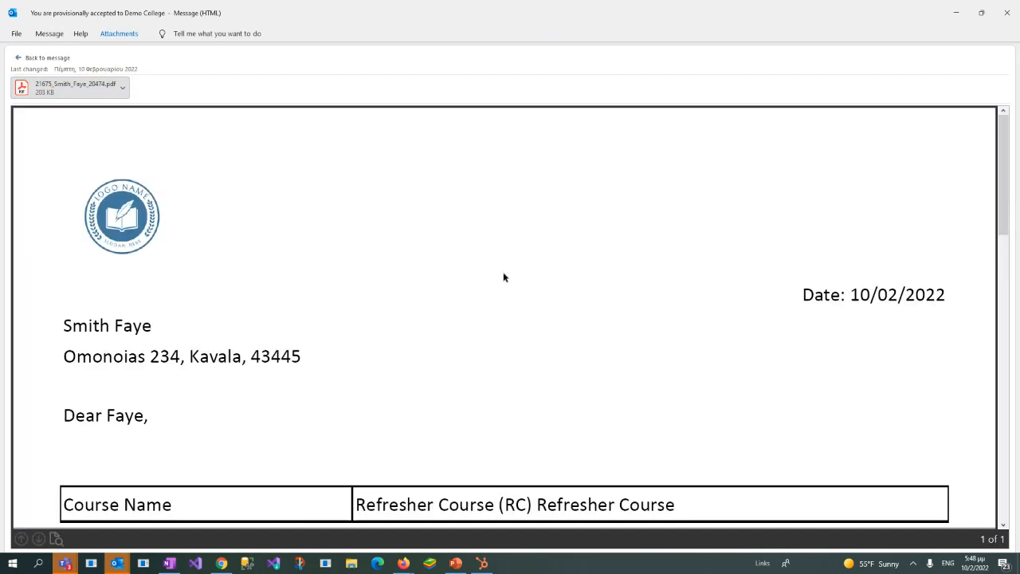
scroll(502, 275, "down", 10)
scroll(501, 275, "up", 5)
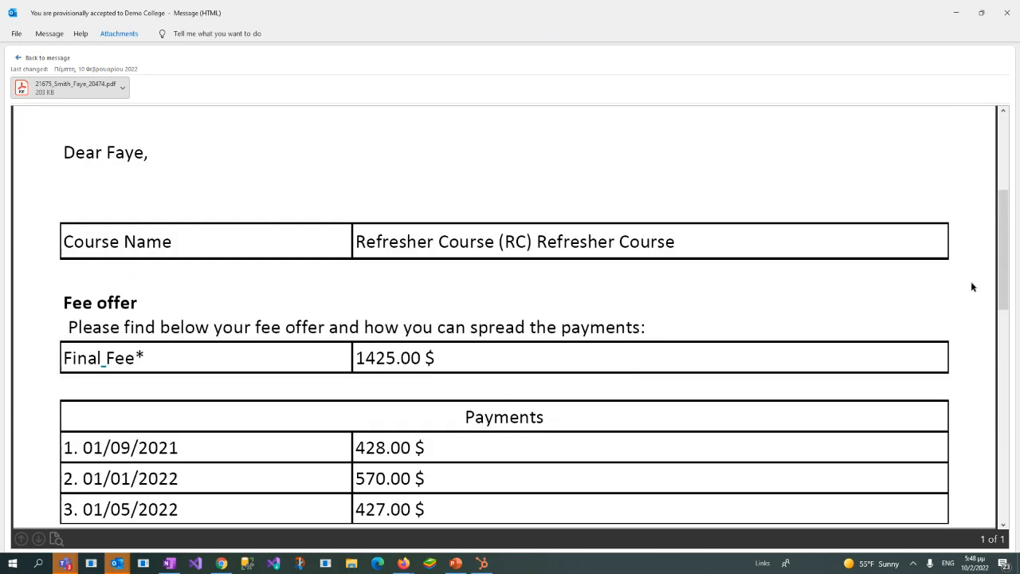
left_click_drag(1005, 281, 1004, 311)
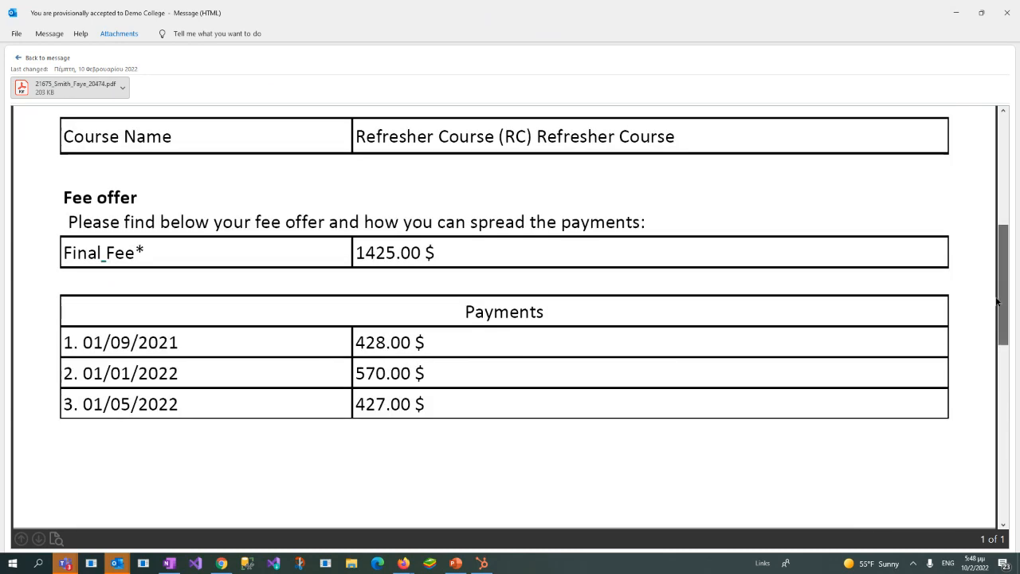
left_click(957, 11)
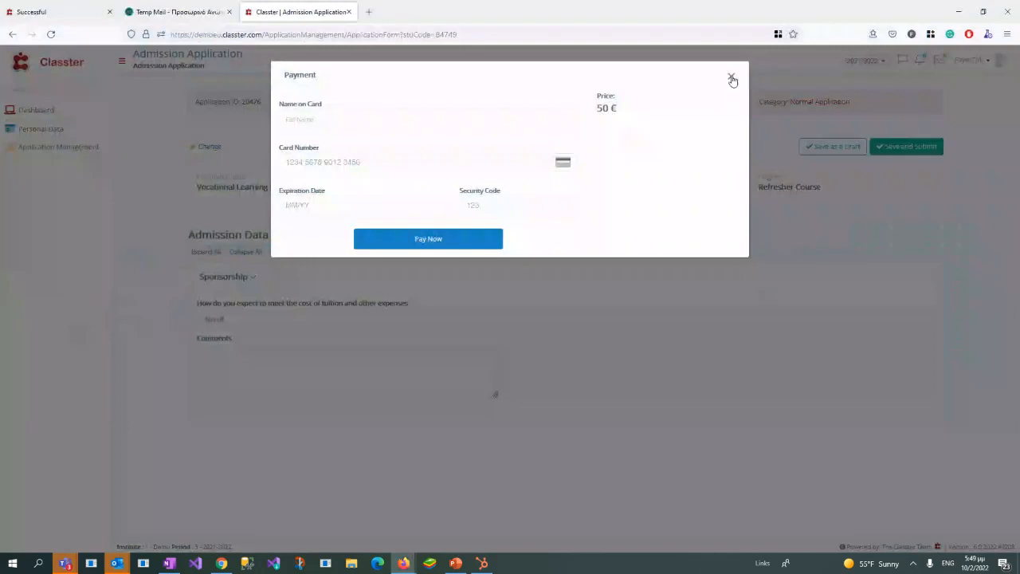
Step: In the applicant's browser window, dismiss the payment dialog, leave the draft application and log out of the applicant account
left_click(732, 79)
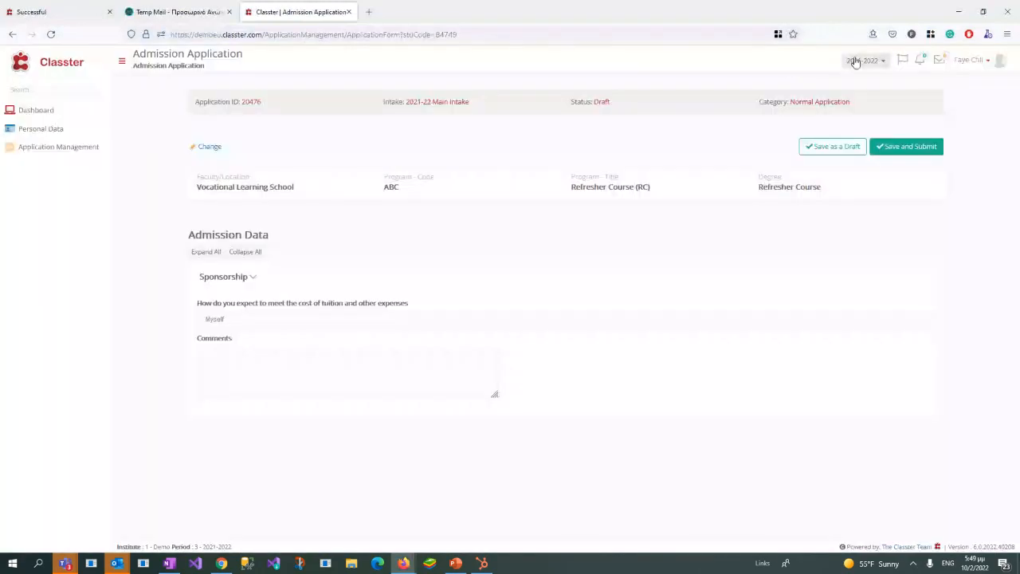
left_click(865, 78)
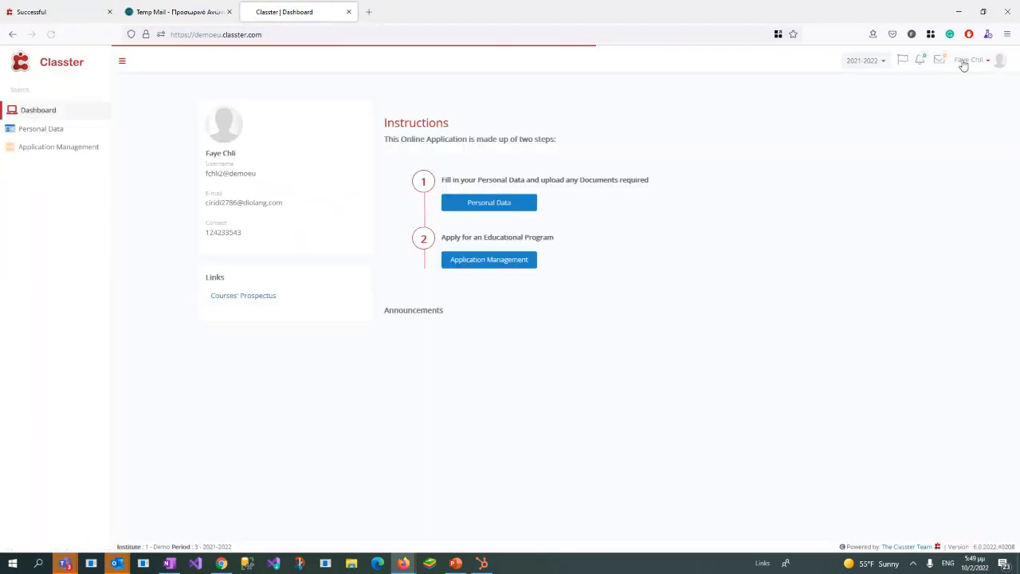
left_click(971, 61)
left_click(977, 93)
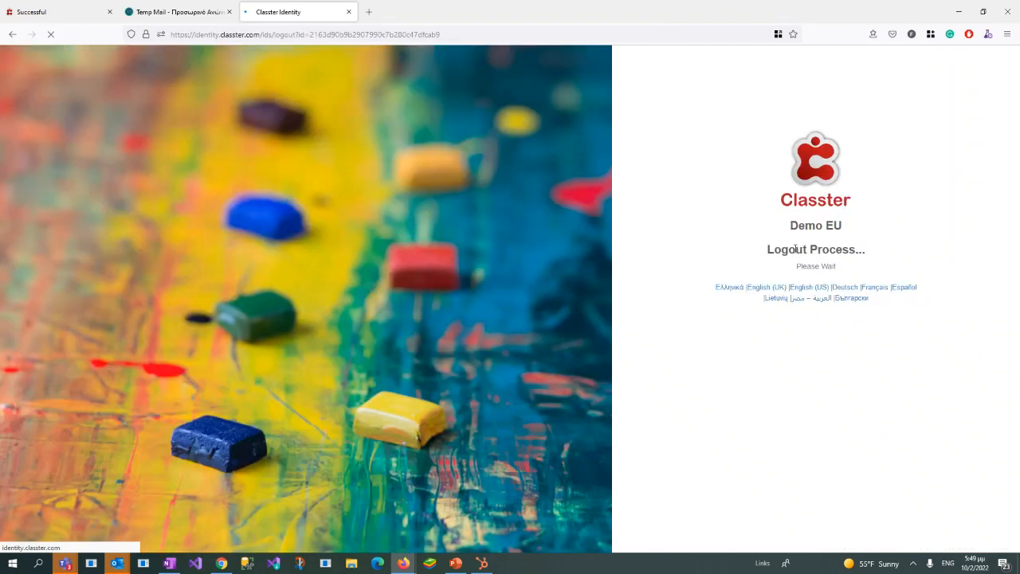
Step: Sign in to Demo EU with the account username and password and select the Demo College - 1 EU institute
key("ctrl+v")
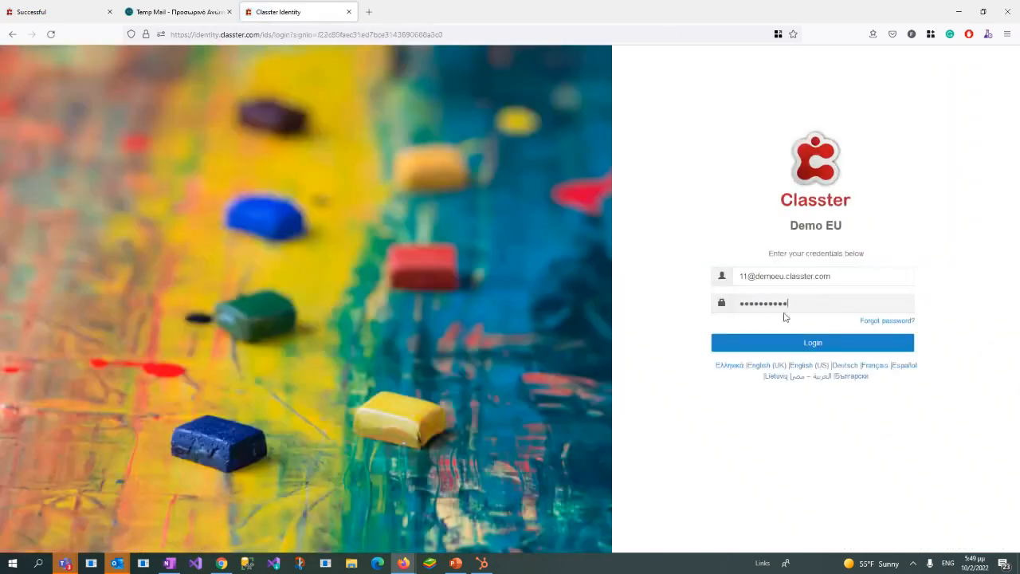
left_click(795, 343)
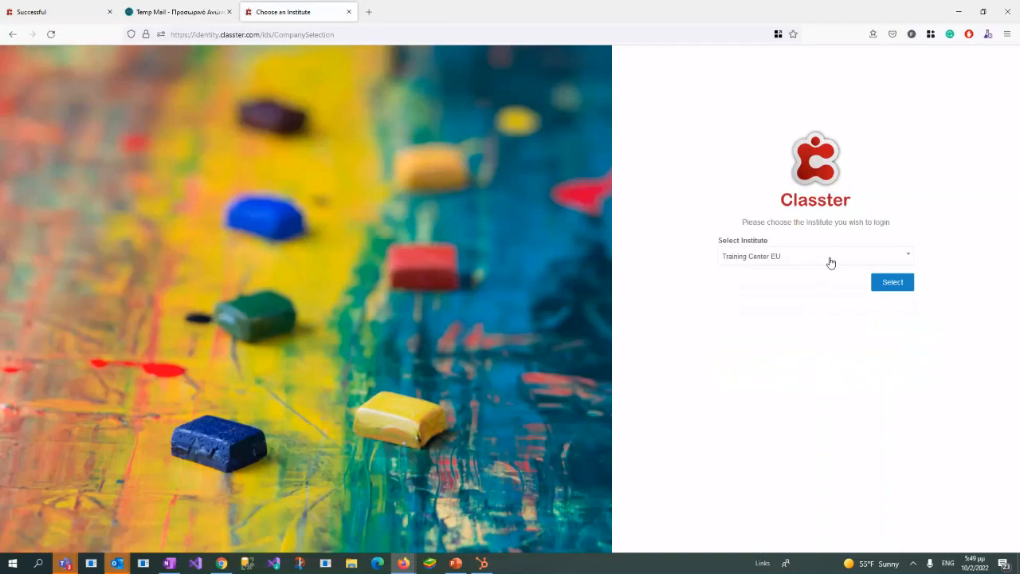
left_click(848, 258)
scroll(777, 327, "down", 3)
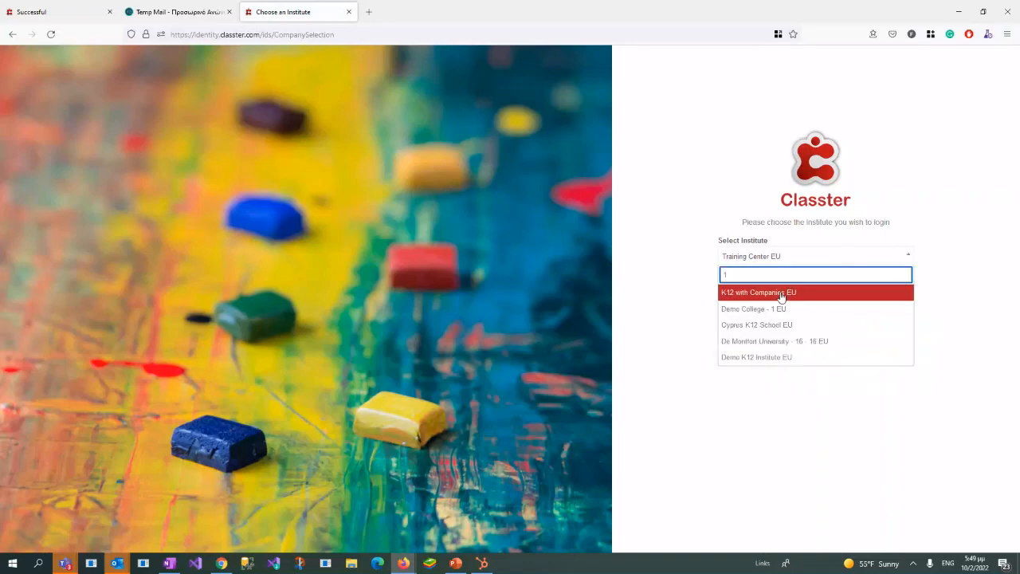
left_click(757, 309)
left_click(874, 288)
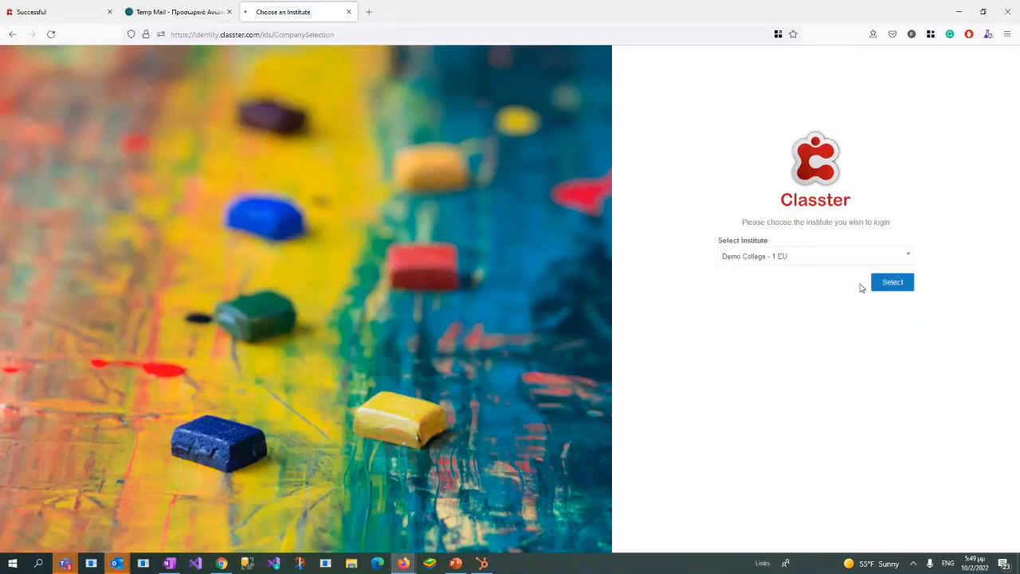
Step: Find the applicant among the Admission users by surname, log in as that applicant and skip the password change
left_click(763, 348)
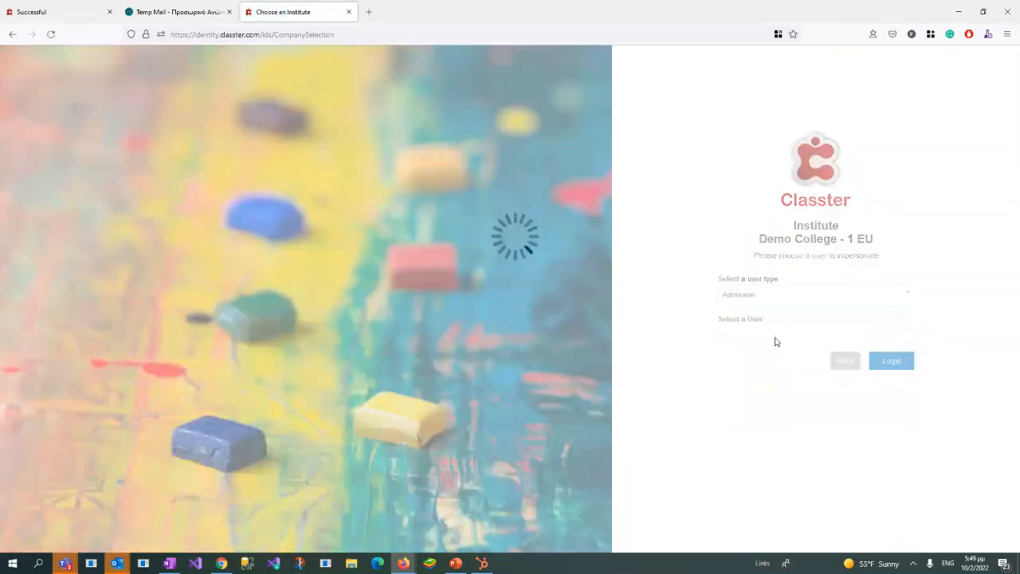
type("smi")
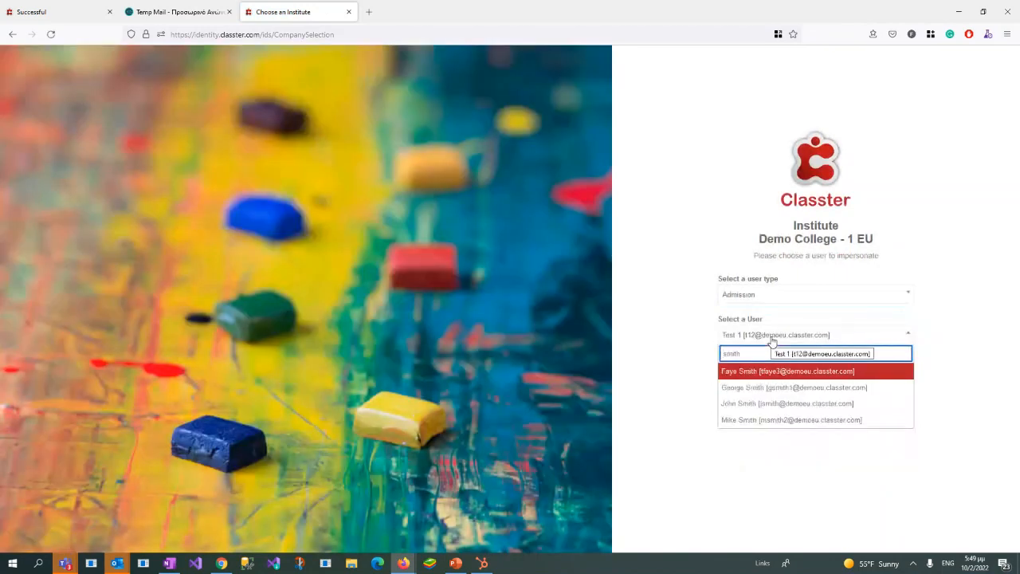
type("th")
key("Return")
left_click(889, 363)
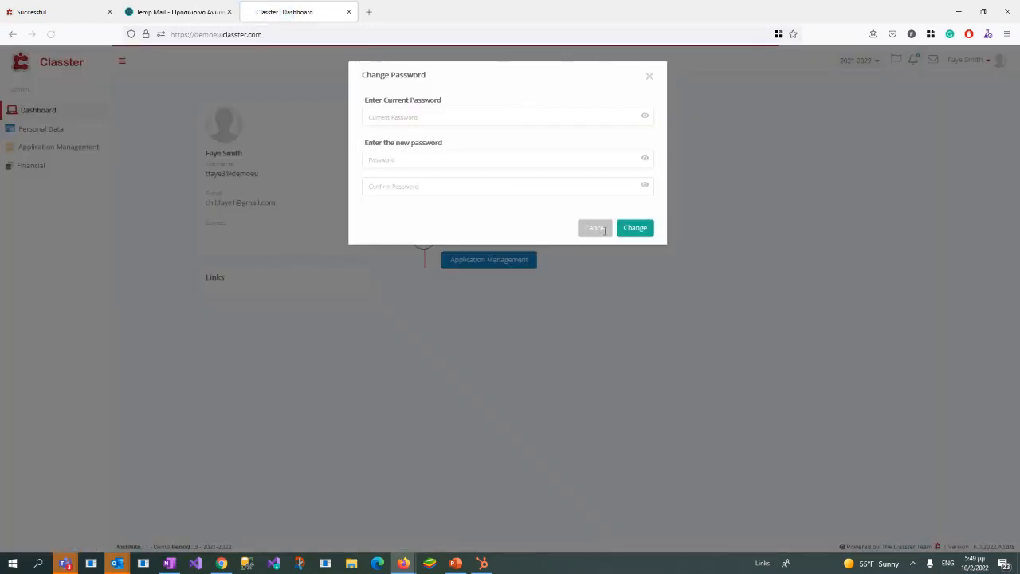
left_click(598, 227)
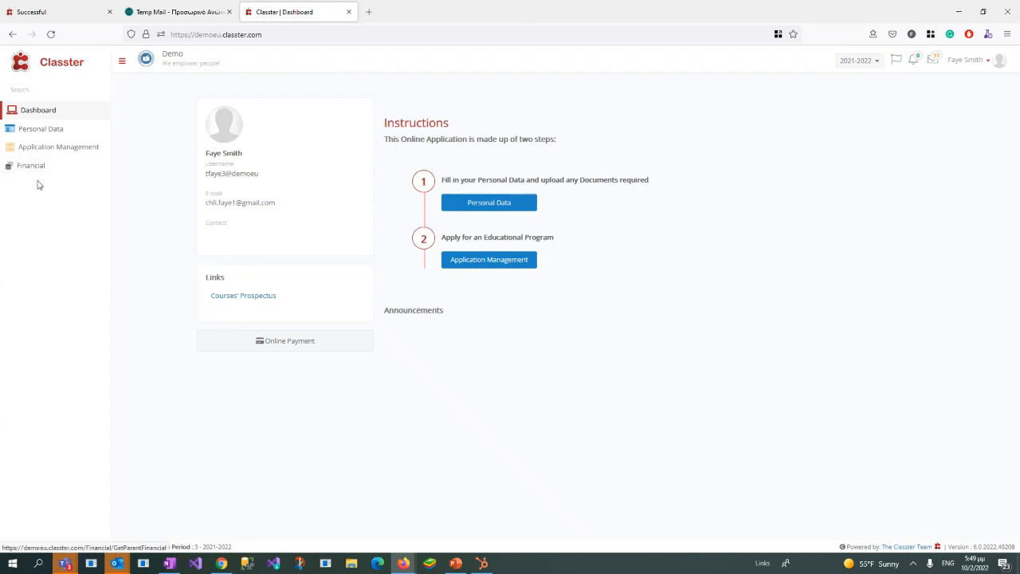
Step: Accept the provisional acceptance offer for the Refresher Course (RC) application in the applicant's Application Management and confirm it
left_click(54, 150)
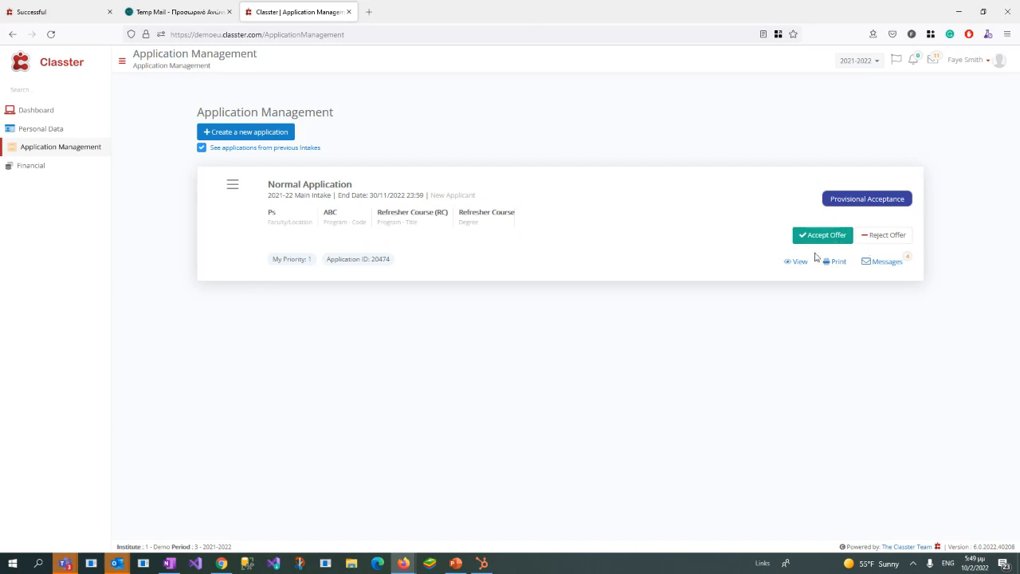
left_click(817, 238)
left_click(606, 363)
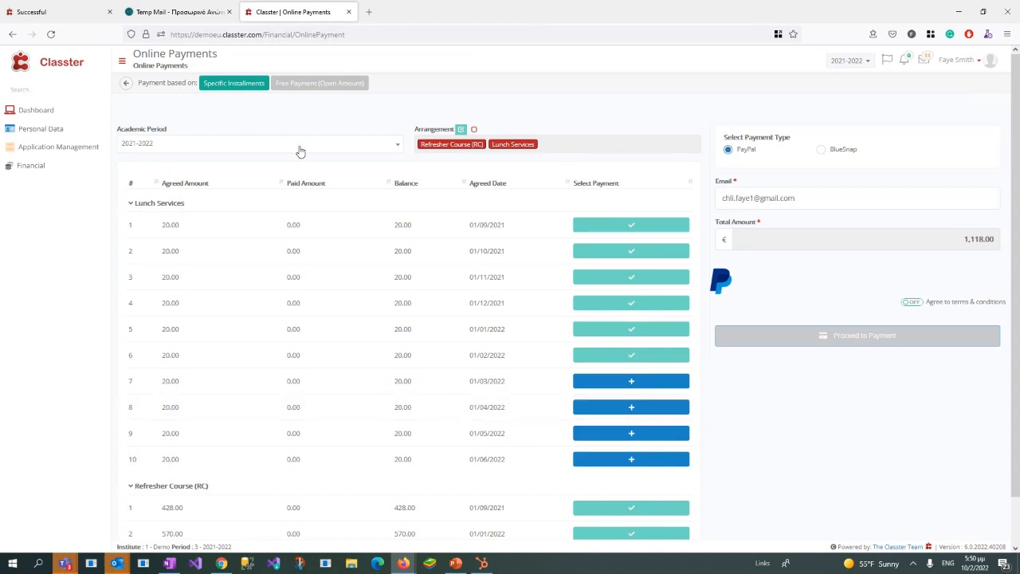
Step: Review the Lunch Services and Refresher Course (RC) installments on the Online Payments page, collapsing and expanding both groups
scroll(346, 232, "down", 2)
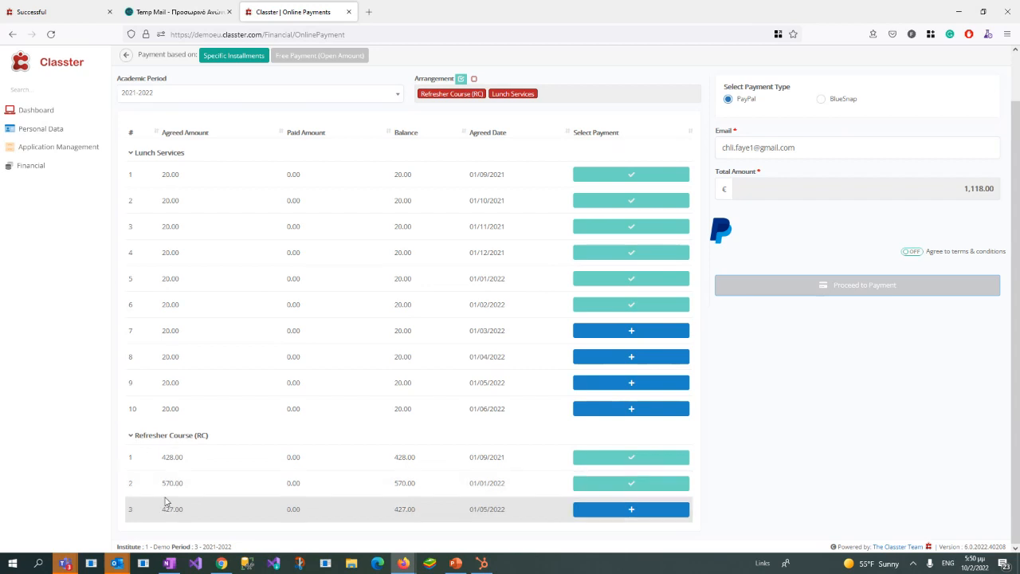
left_click_drag(135, 435, 214, 435)
left_click_drag(134, 205, 199, 206)
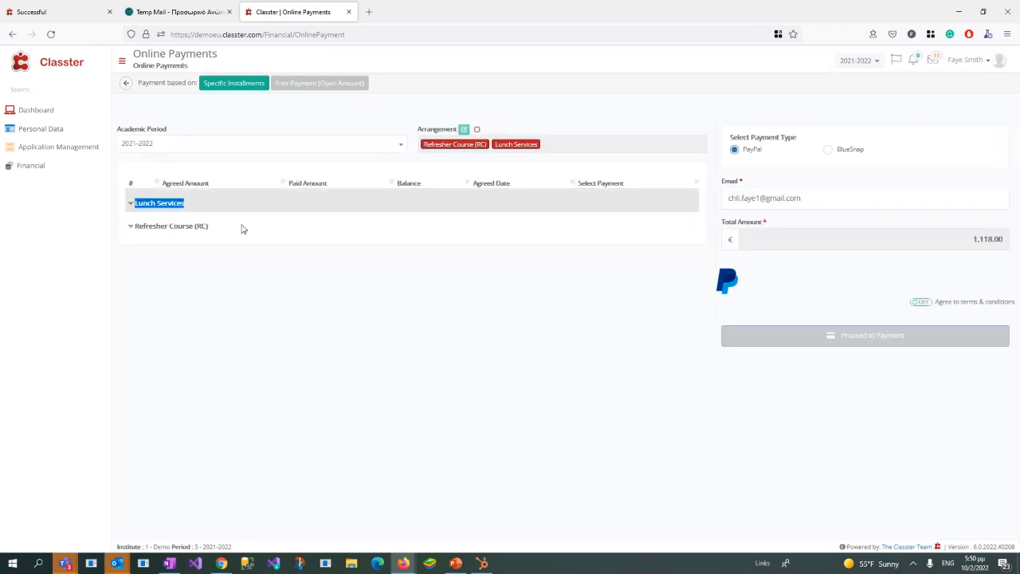
left_click(132, 207)
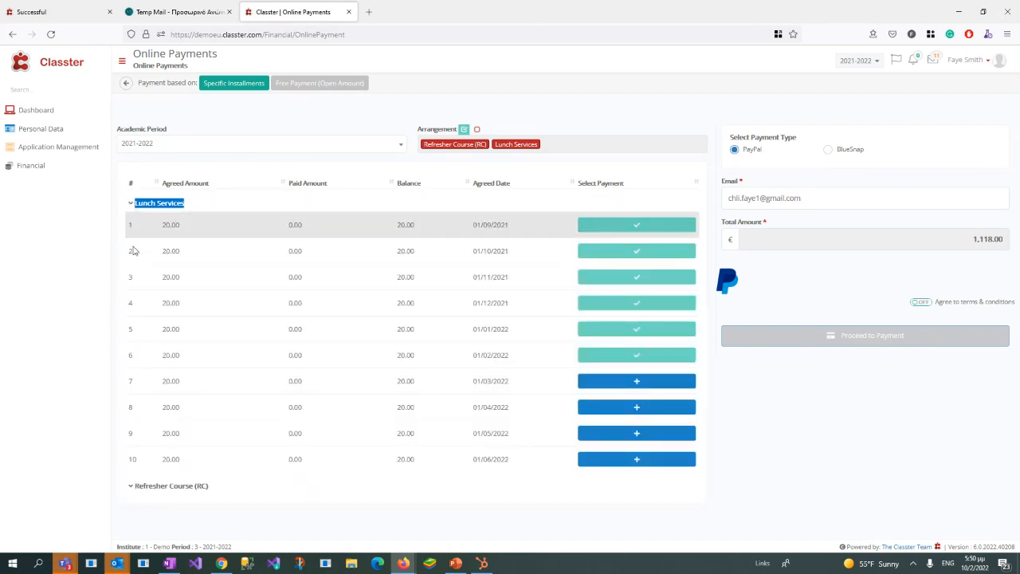
left_click(133, 490)
scroll(474, 402, "down", 1)
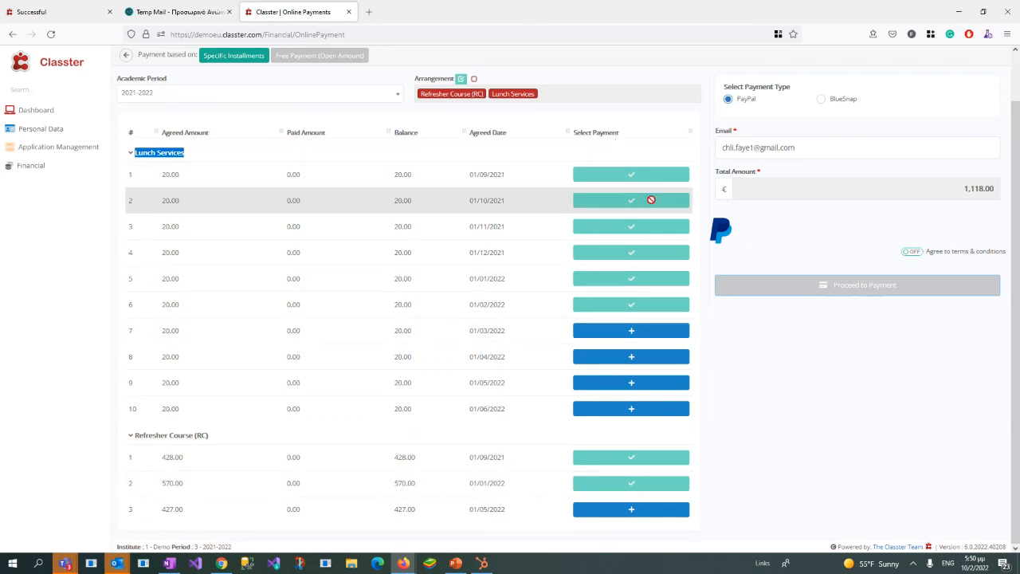
Step: Highlight the BlueSnap payment option and agree to the terms & conditions for the online payment
scroll(799, 268, "up", 1)
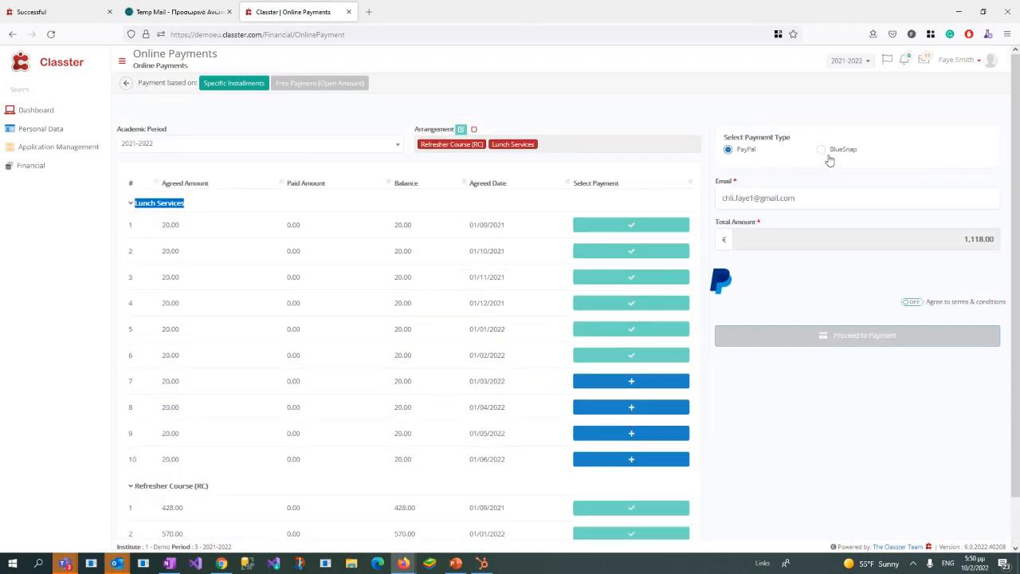
left_click_drag(829, 153, 866, 154)
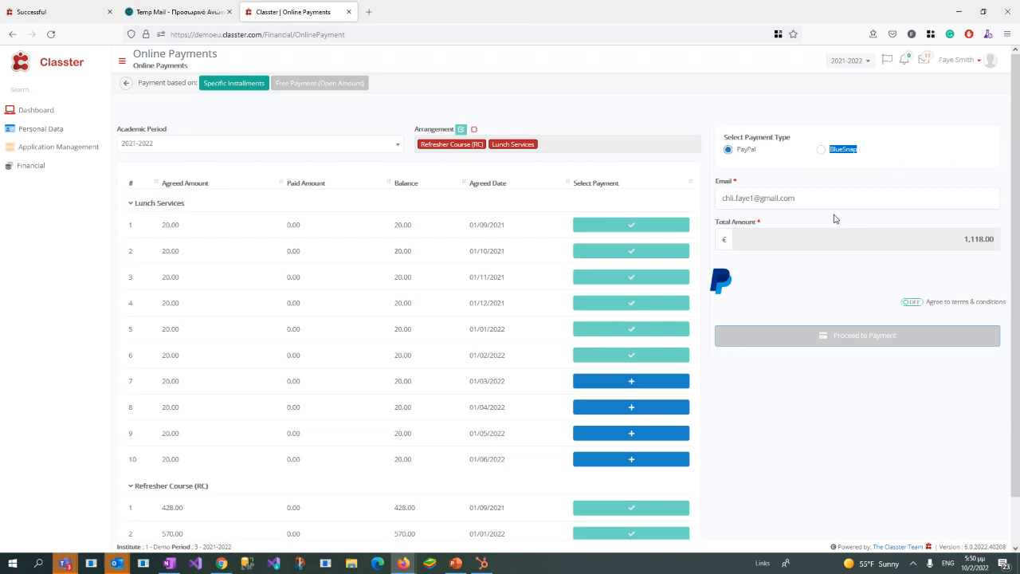
left_click(910, 303)
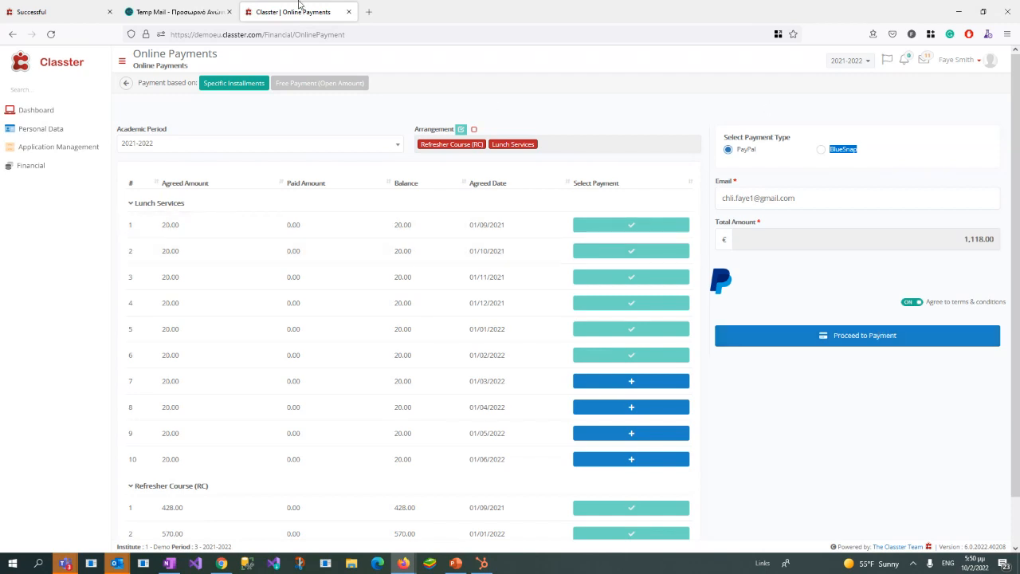
Step: Minimize the applicant's window and examine the student statuses in the registrar's List of Applications
left_click(957, 14)
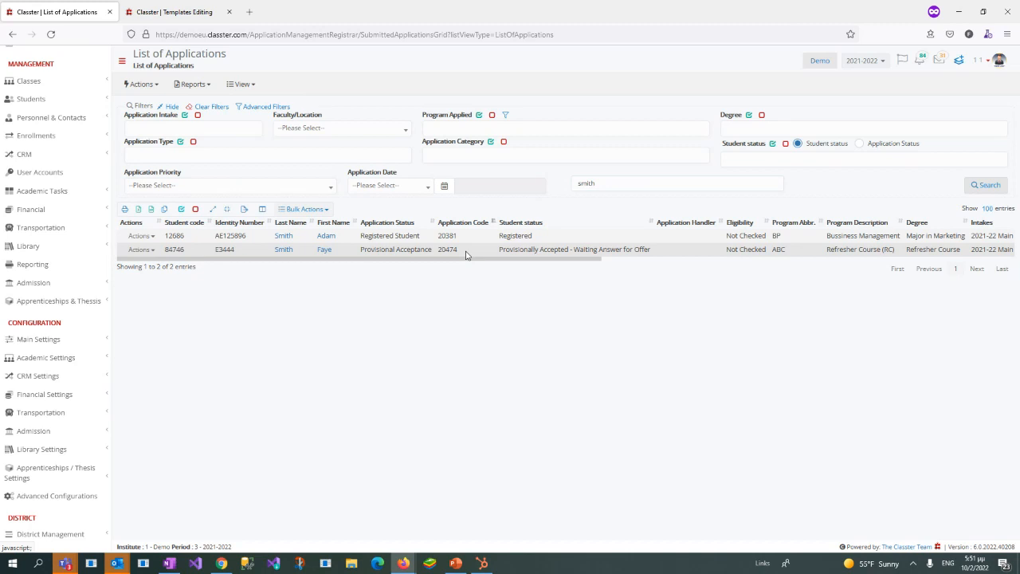
left_click_drag(500, 238, 529, 237)
Step: Switch back to the applicant's window, view the Dashboard without changing the password, and minimize the window
left_click(401, 563)
left_click(450, 534)
left_click(404, 563)
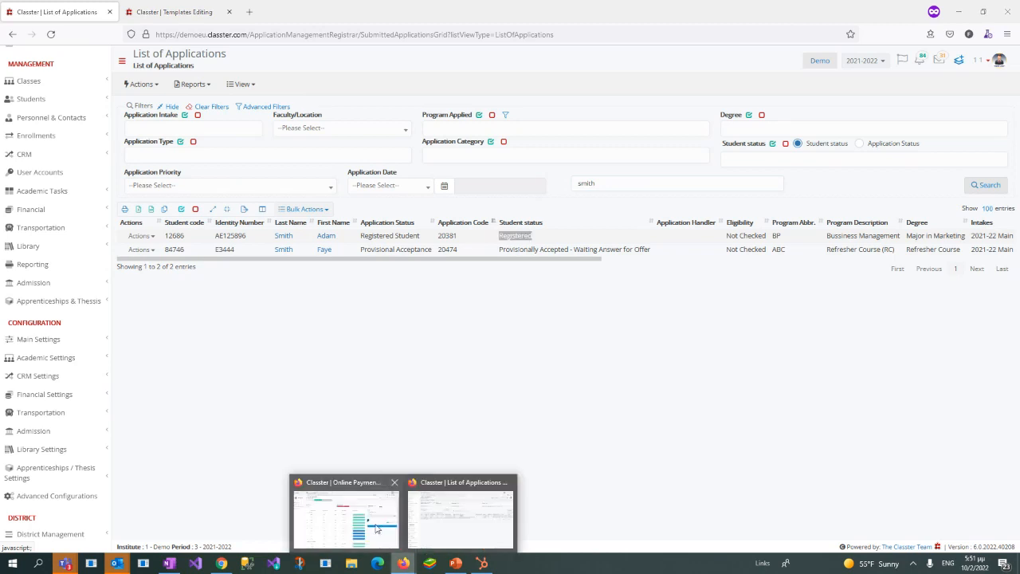
left_click(377, 529)
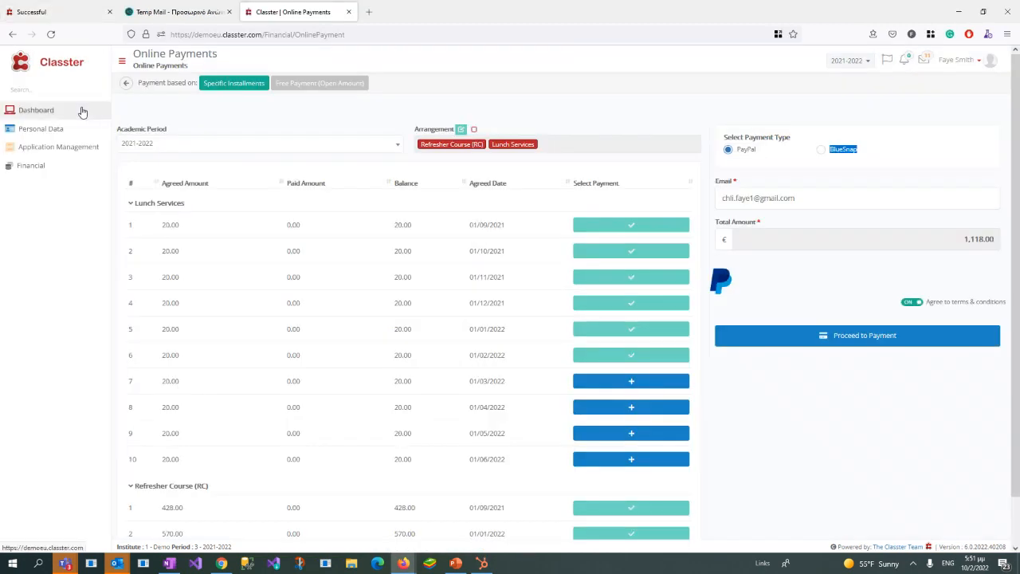
left_click(81, 111)
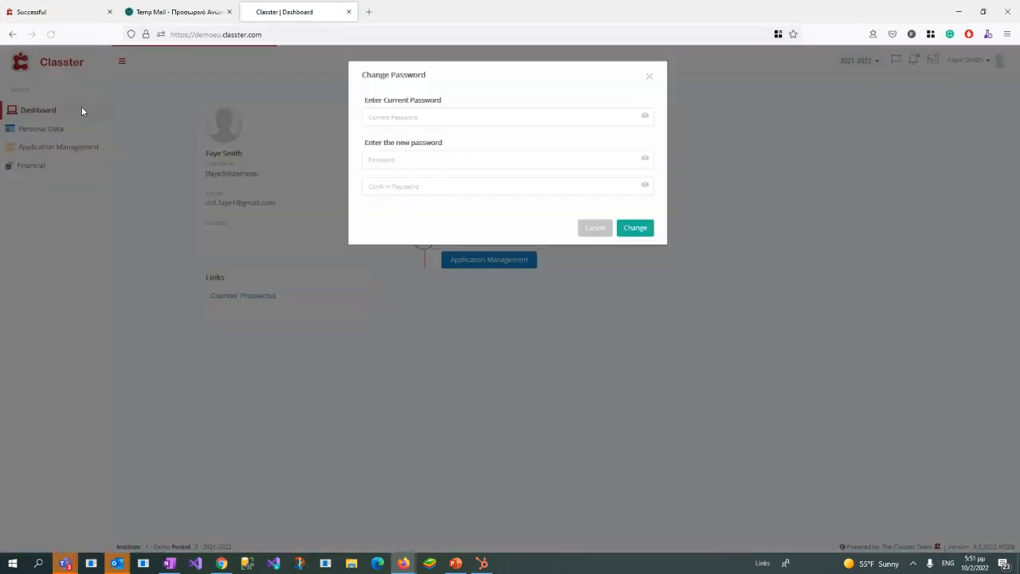
left_click(597, 228)
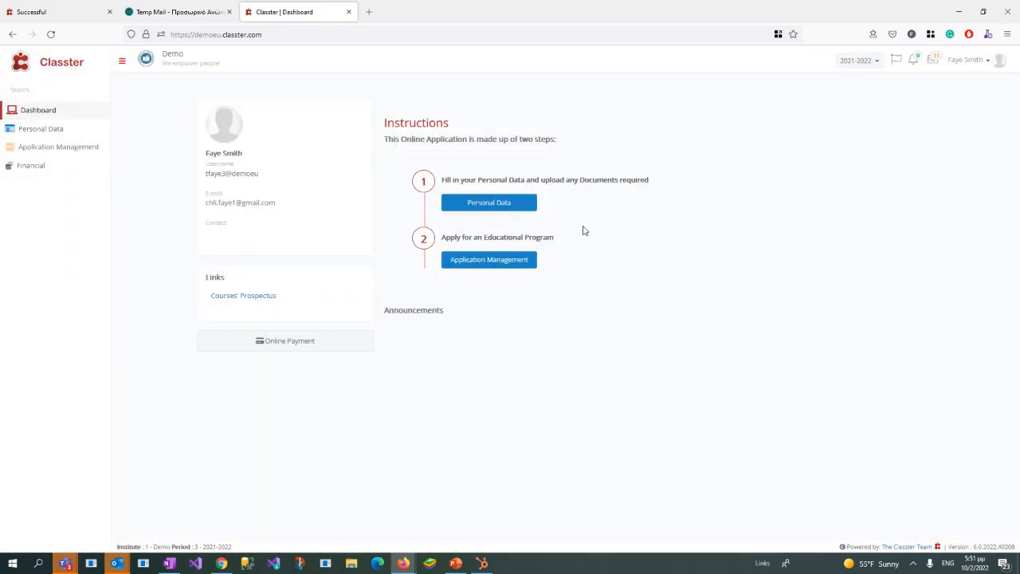
left_click(957, 20)
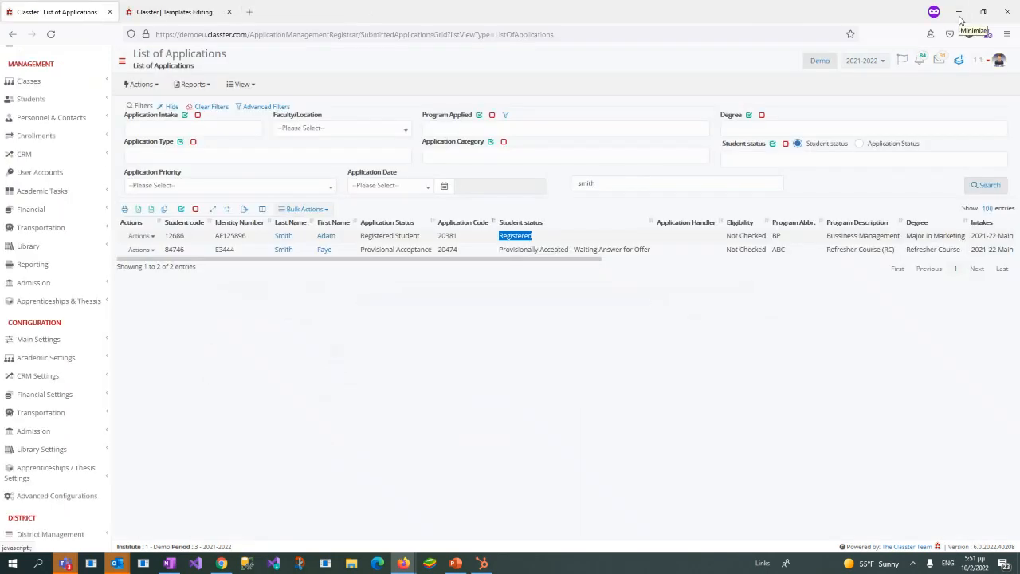